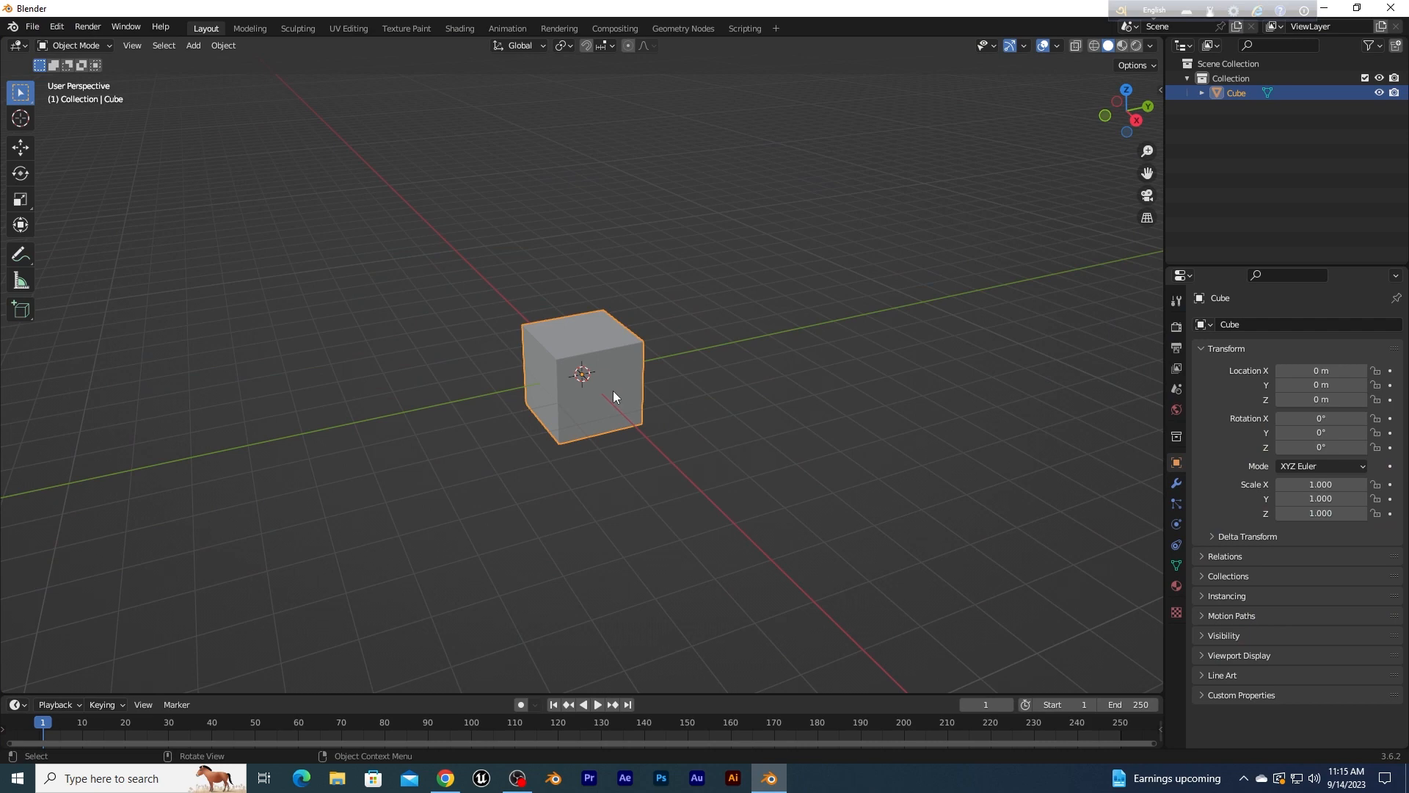
# Step: Flatten the cube by scaling it along the Z axis to about -0.135
pyautogui.press('s')
pyautogui.press('z')
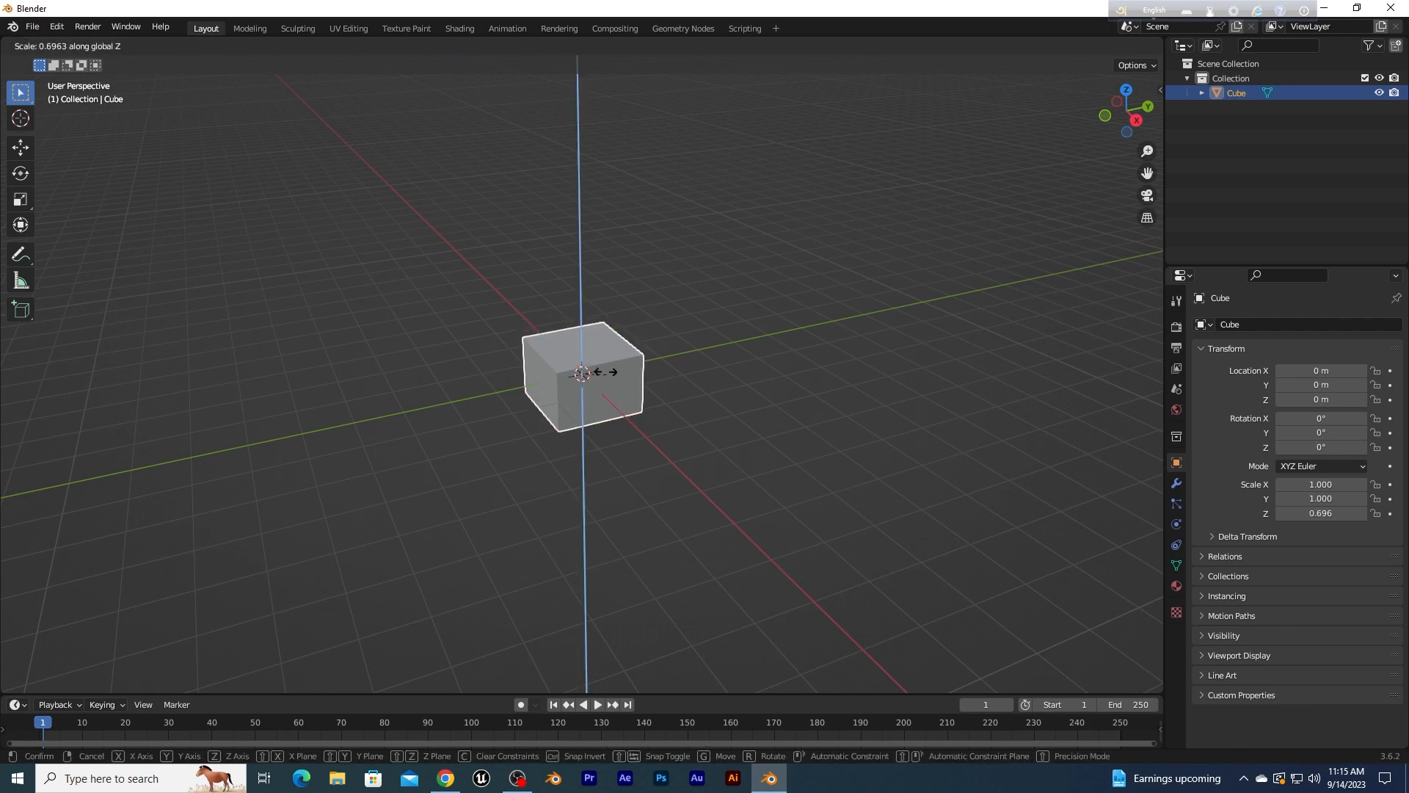
pyautogui.click(577, 379)
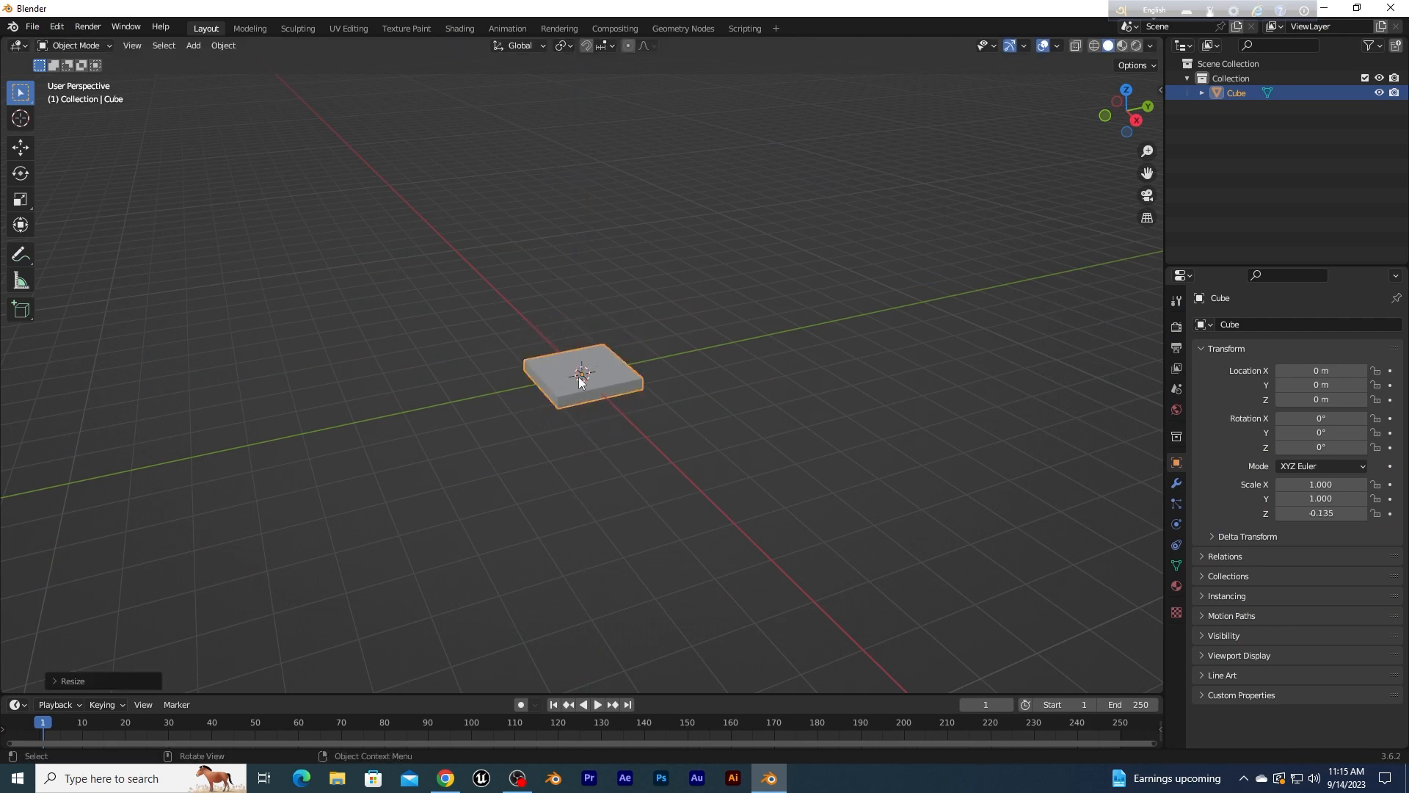
# Step: Narrow the flattened cube along the X axis to a scale of about 0.675
pyautogui.moveTo(697, 408); pyautogui.dragTo(705, 465, button='middle')
pyautogui.scroll(3, 598, 409)
pyautogui.moveTo(597, 409); pyautogui.dragTo(666, 412, button='middle')
pyautogui.click(605, 412)
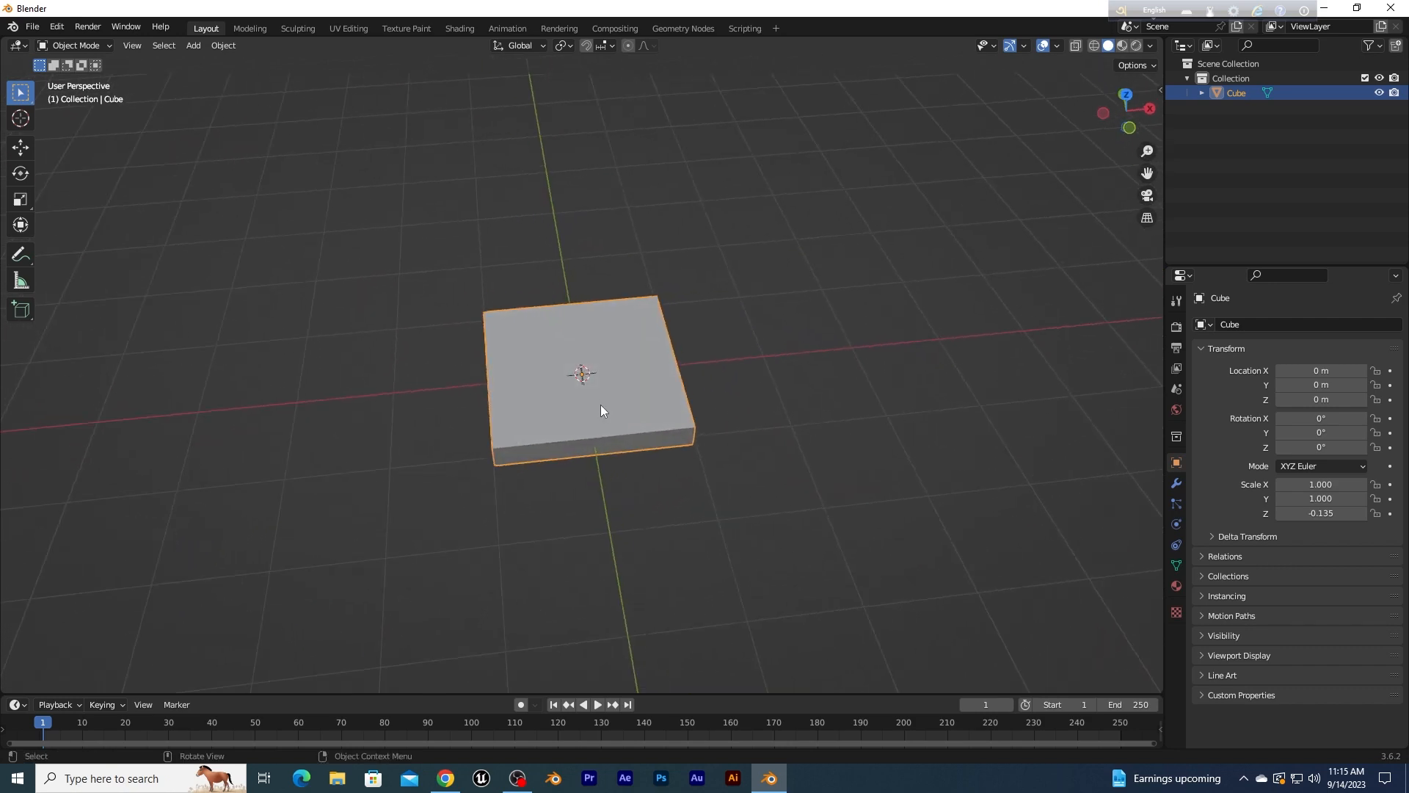
pyautogui.press('s')
pyautogui.press('x')
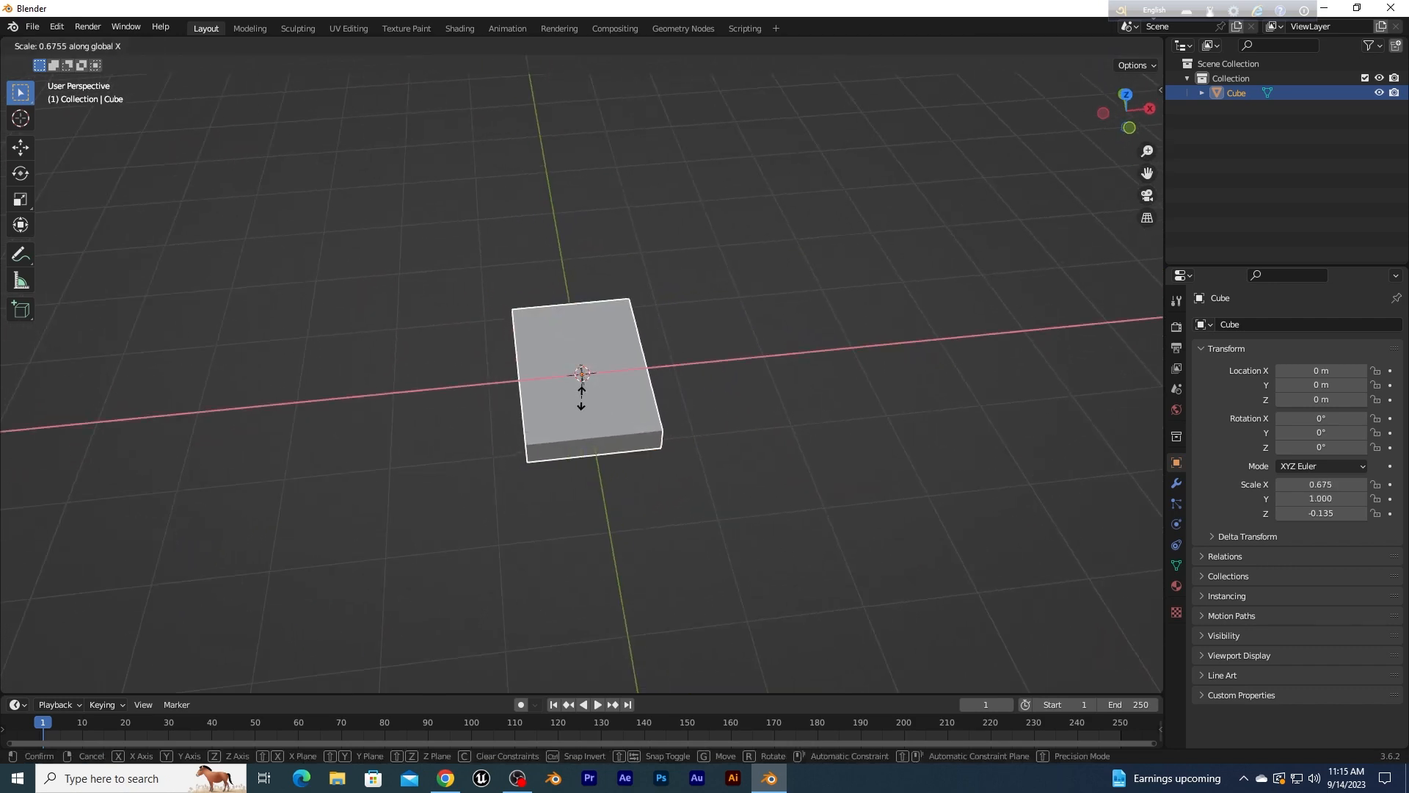
pyautogui.click(581, 395)
# Step: Add a Bevel modifier to the flattened cube
pyautogui.moveTo(808, 452); pyautogui.dragTo(723, 437, button='middle')
pyautogui.click(1175, 483)
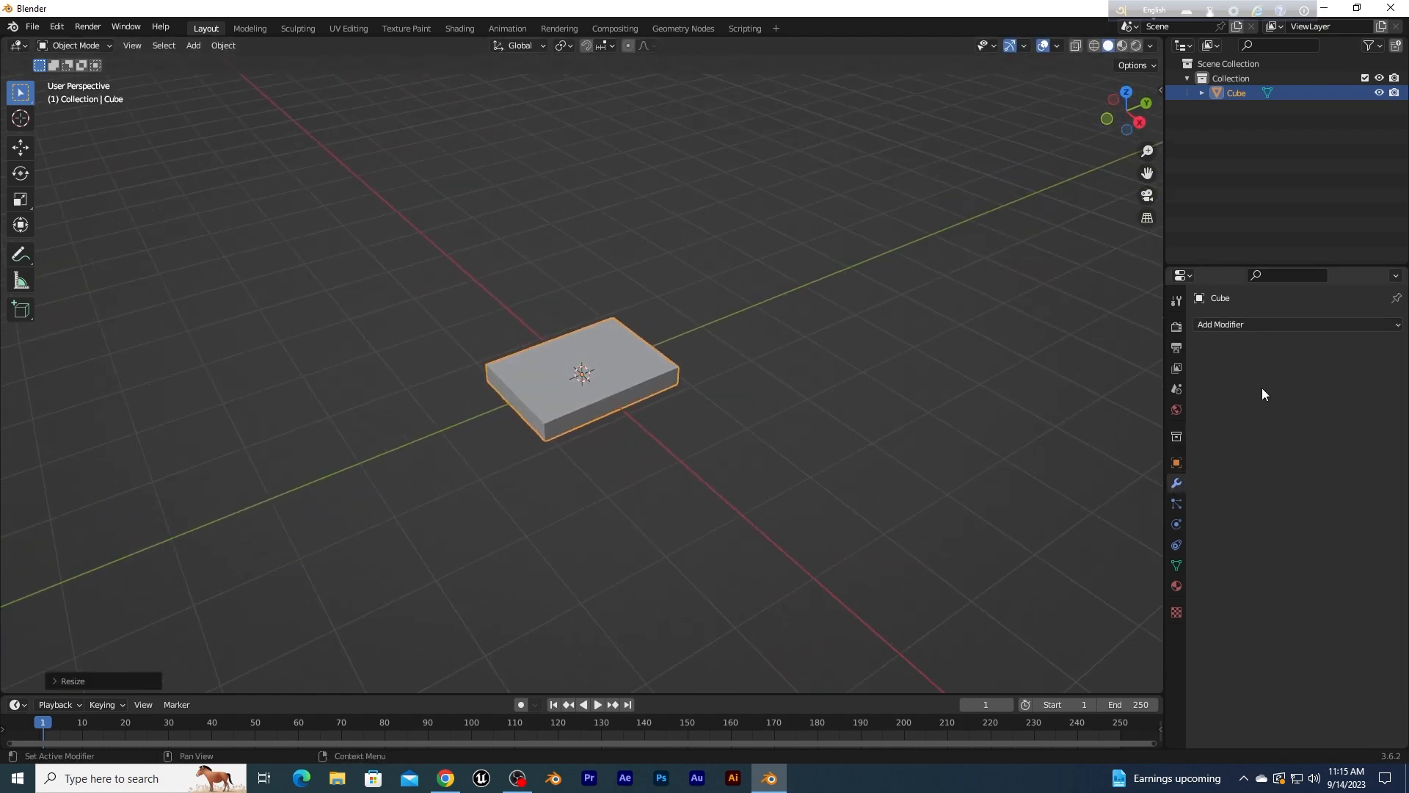
pyautogui.click(1262, 324)
pyautogui.click(1125, 383)
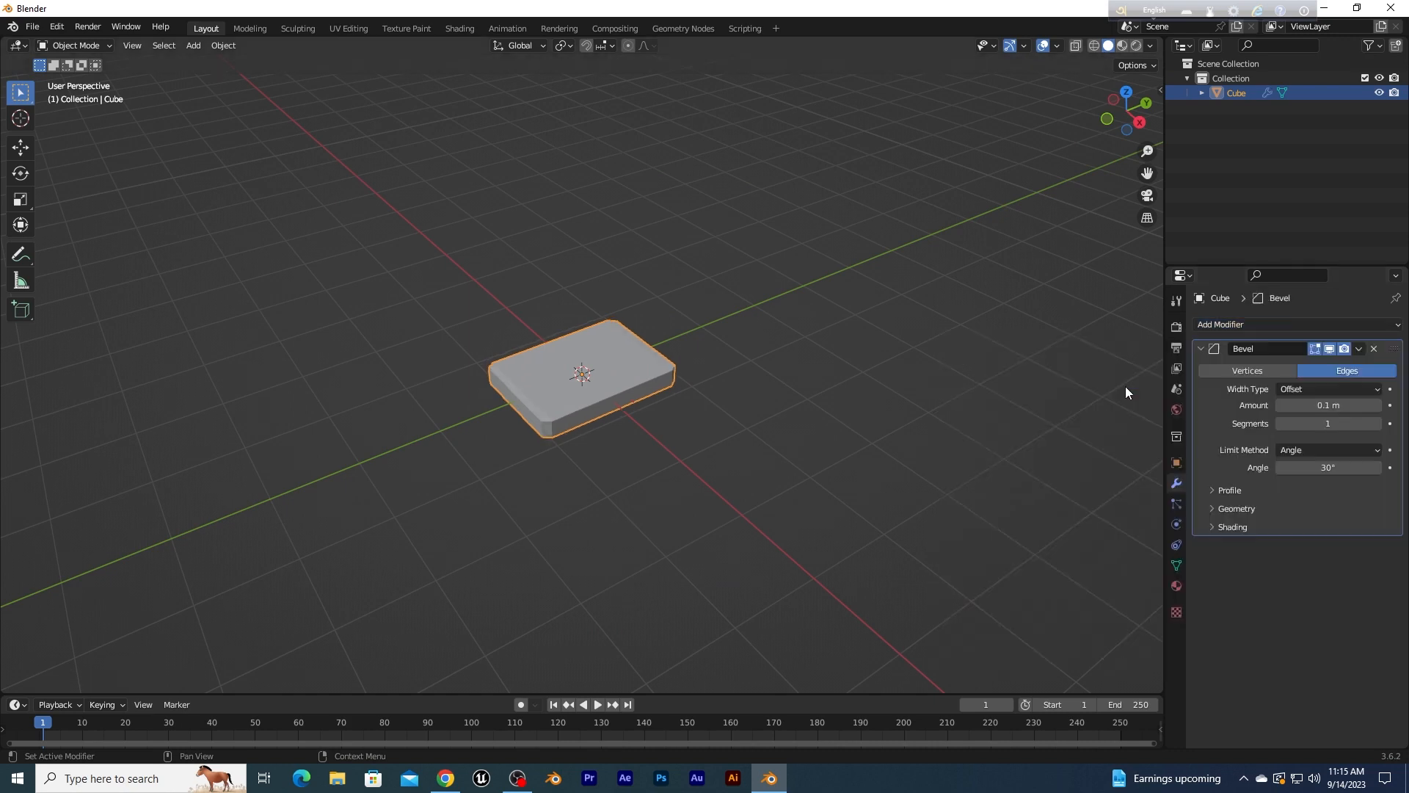
# Step: Increase the Bevel modifier's amount and raise its segments to 8
pyautogui.moveTo(666, 496); pyautogui.dragTo(652, 505, button='middle')
pyautogui.scroll(4, 646, 470)
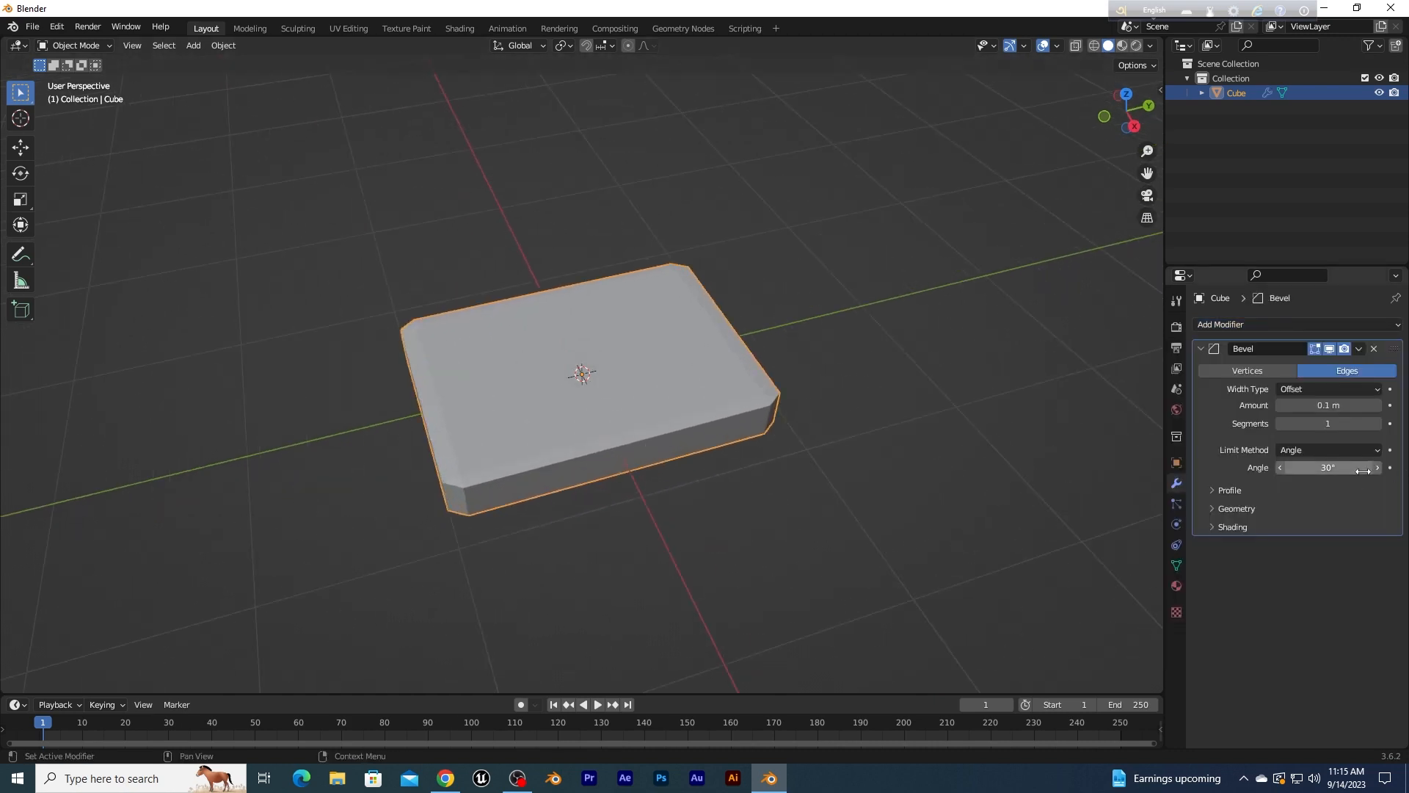
pyautogui.click(1376, 425)
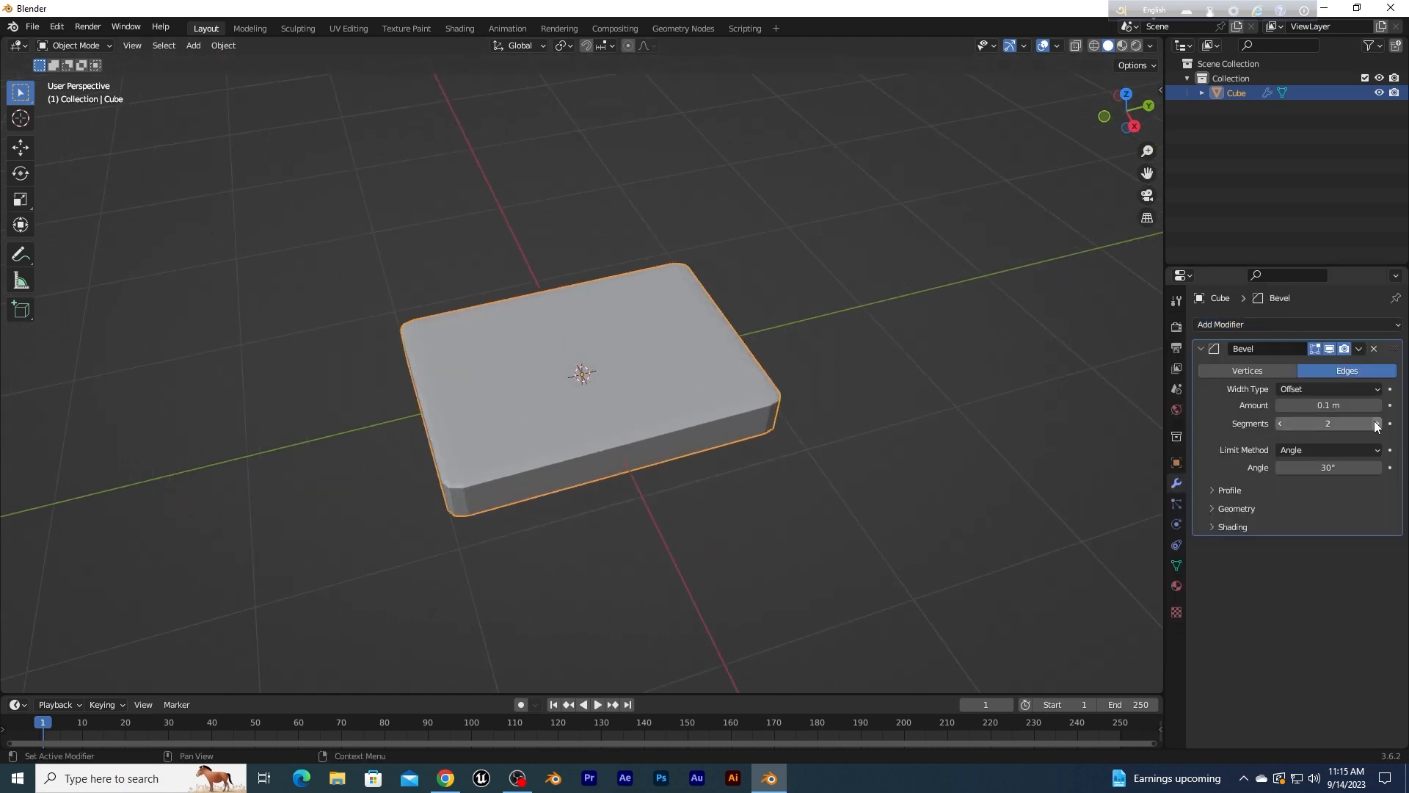
pyautogui.click(1282, 424)
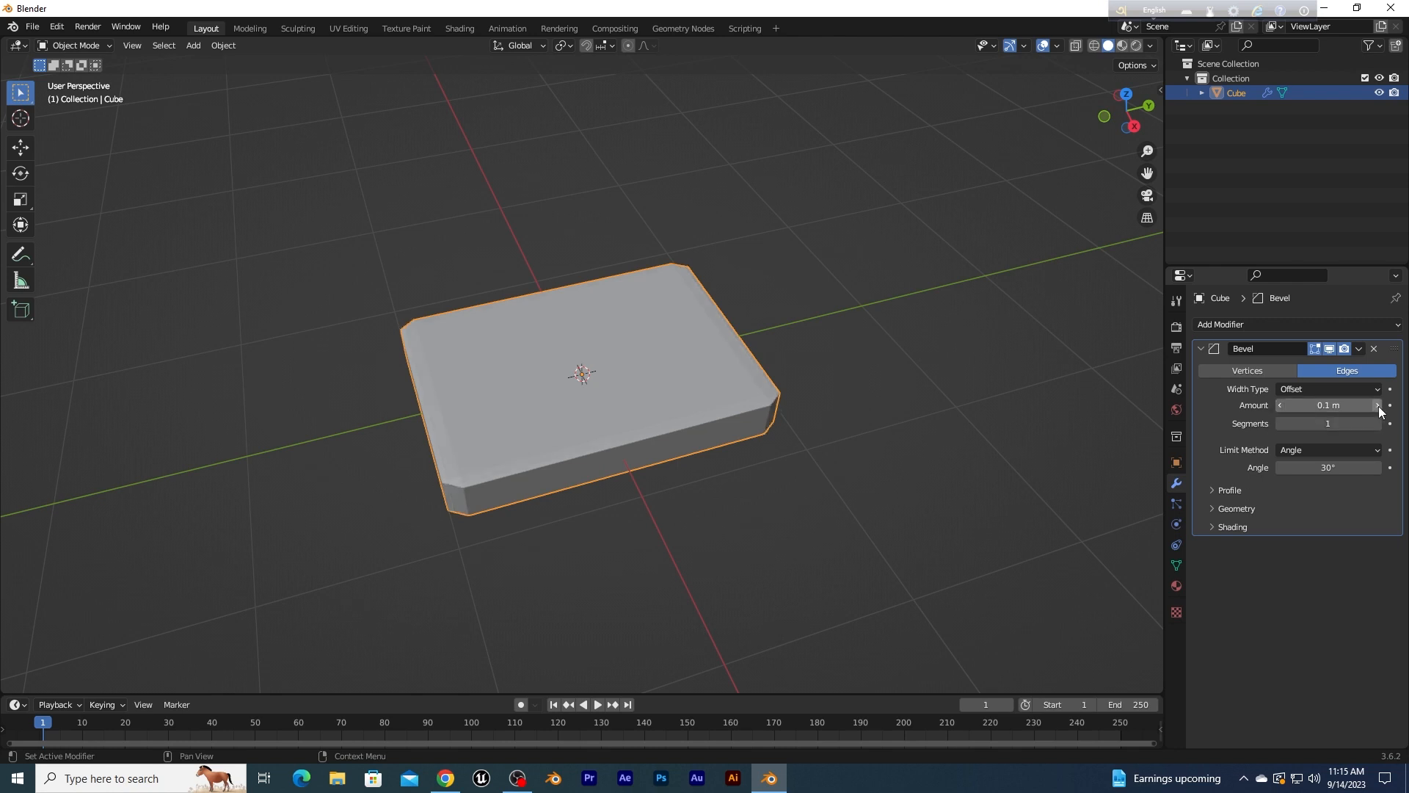
pyautogui.moveTo(1328, 405); pyautogui.dragTo(1351, 424)
pyautogui.click(1327, 423)
pyautogui.write('3')
pyautogui.press('Return')
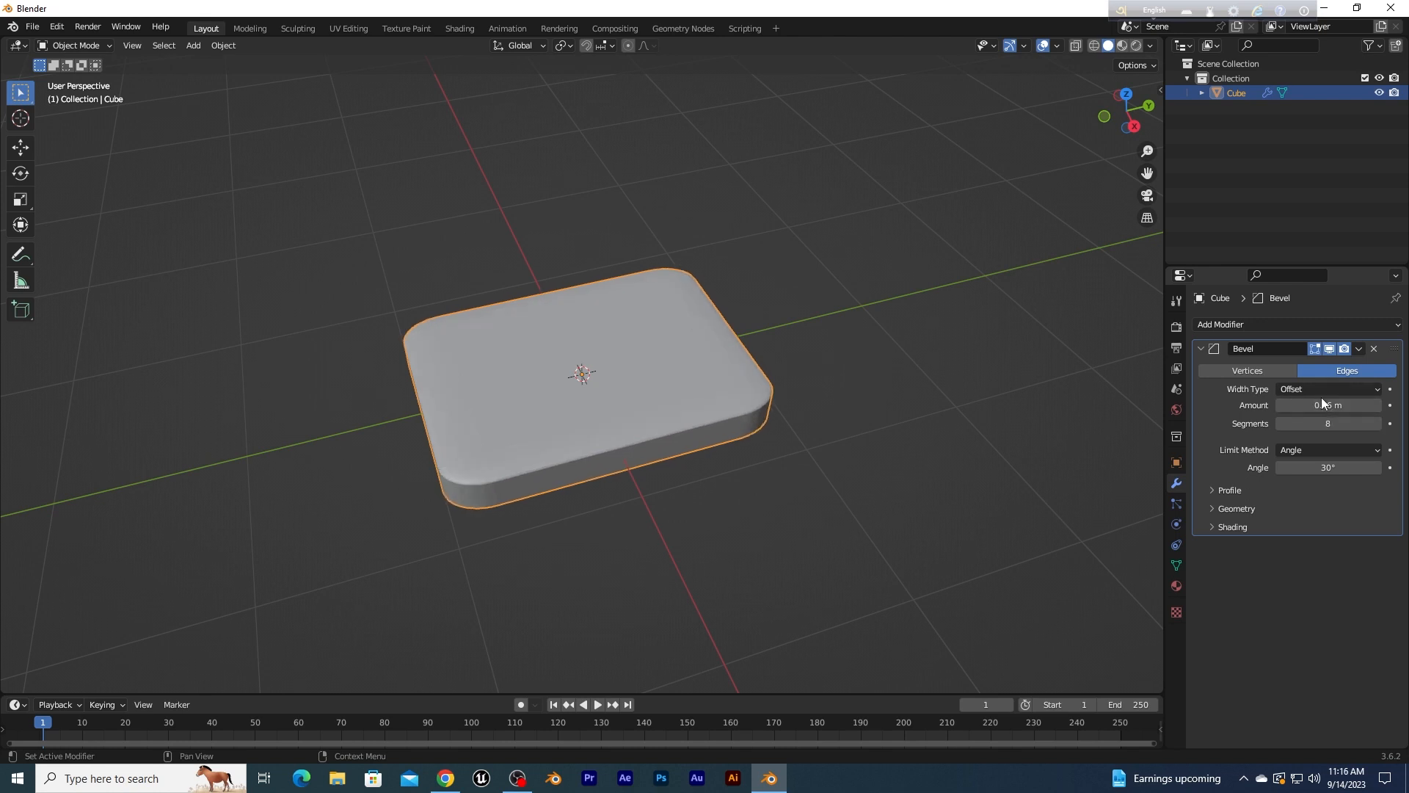
# Step: Try bevel amounts of 0.36 m and 0.035 m on the modifier
pyautogui.moveTo(1328, 405); pyautogui.dragTo(1348, 405)
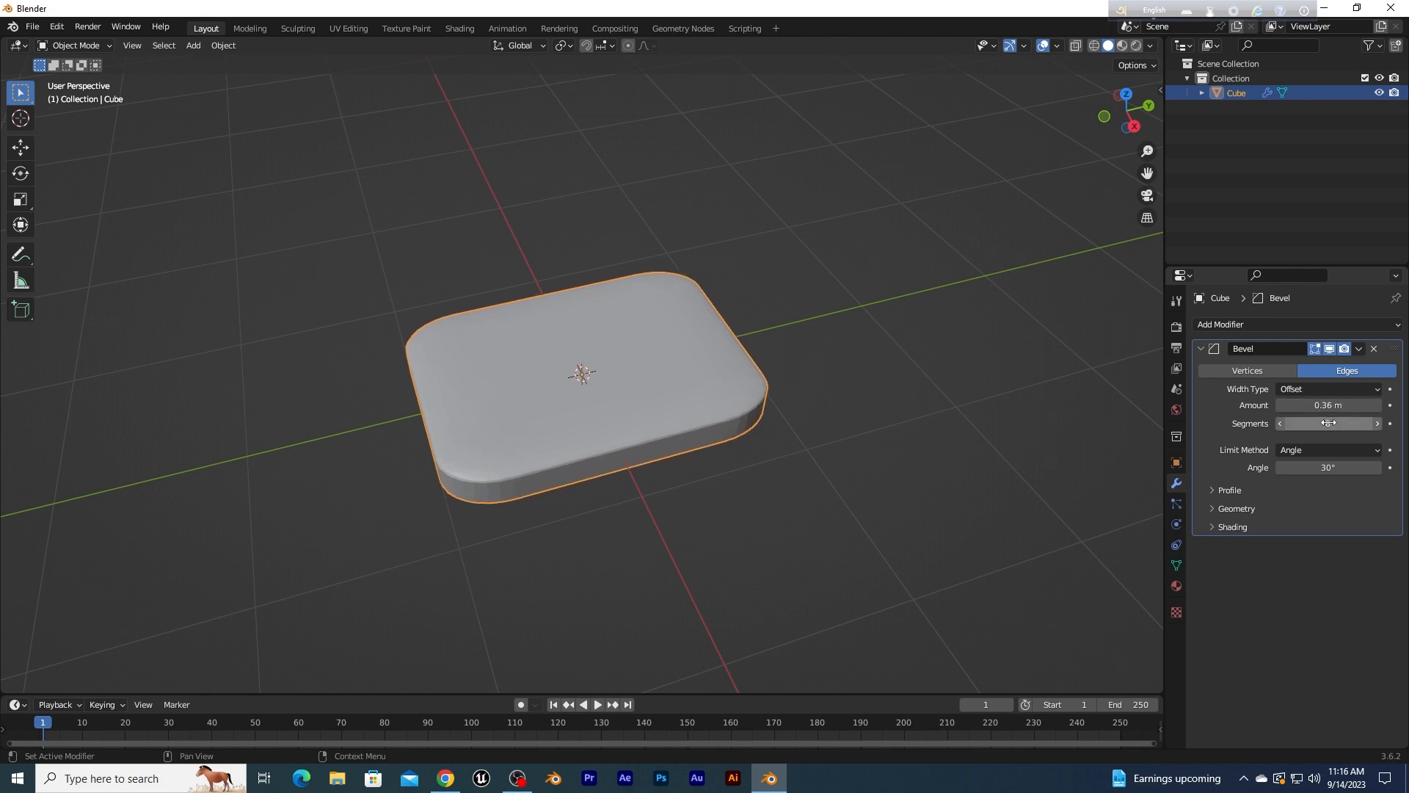
pyautogui.click(1336, 405)
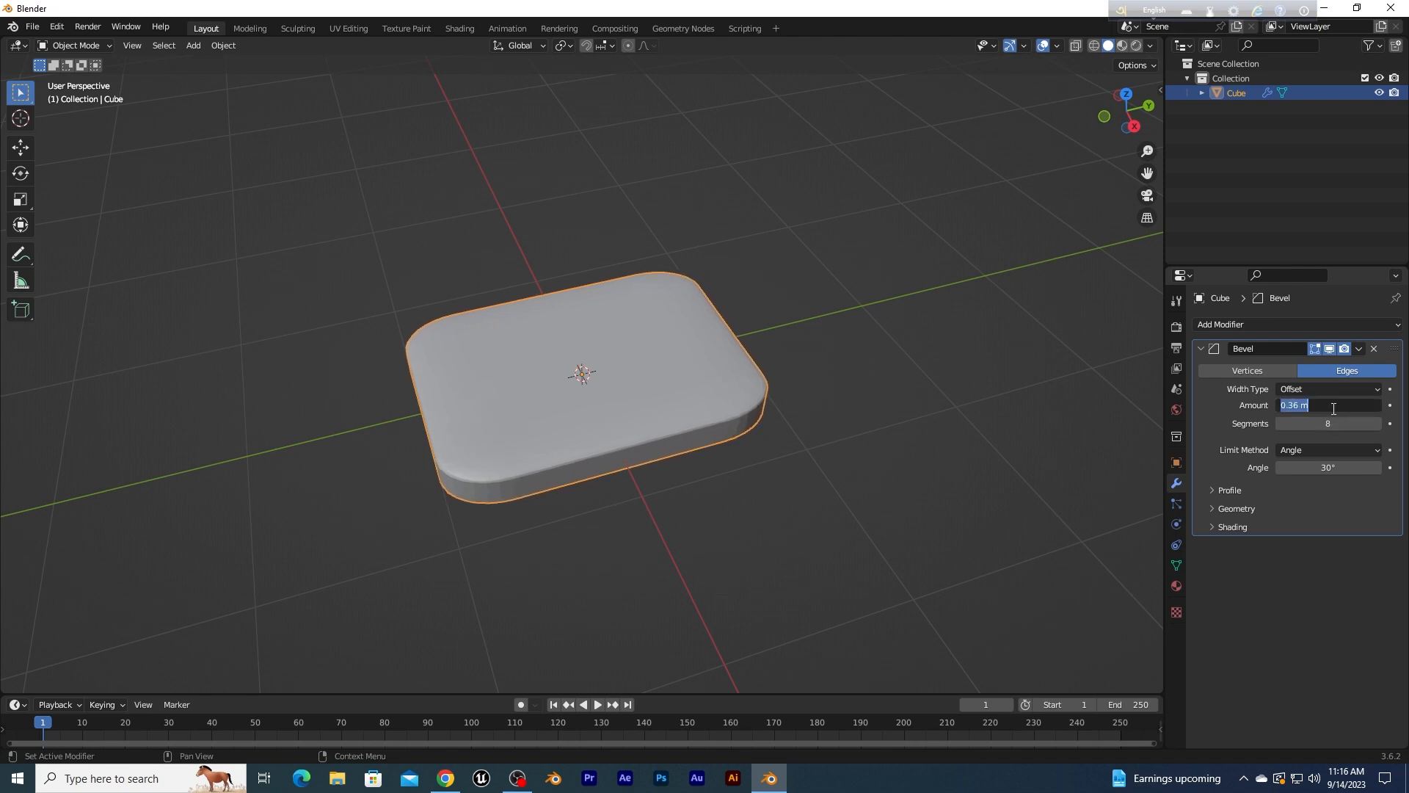
pyautogui.write('0.035')
pyautogui.press('Return')
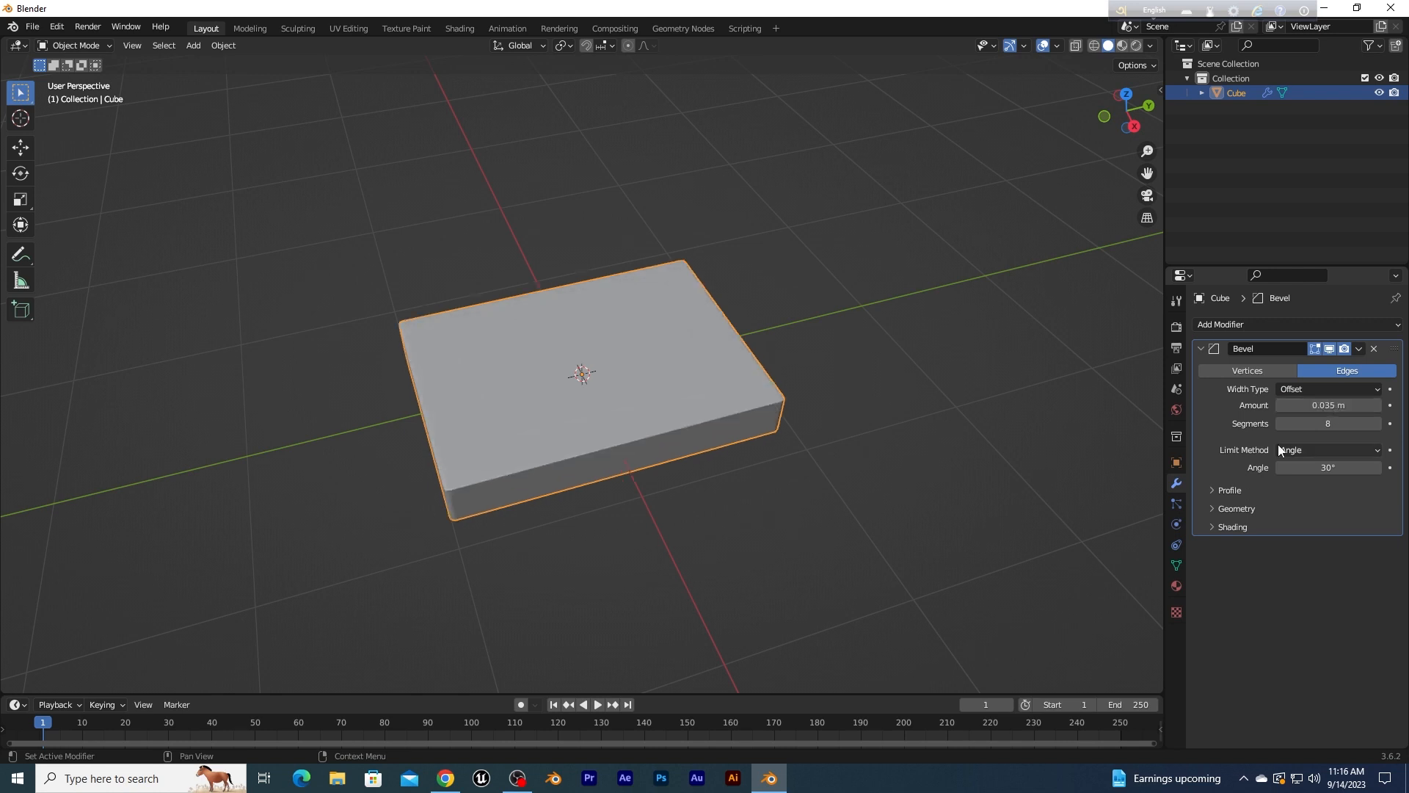
# Step: Set the Bevel modifier's amount to 0.35 m and its segments to 17
pyautogui.click(1337, 406)
pyautogui.write('0')
pyautogui.press('Return')
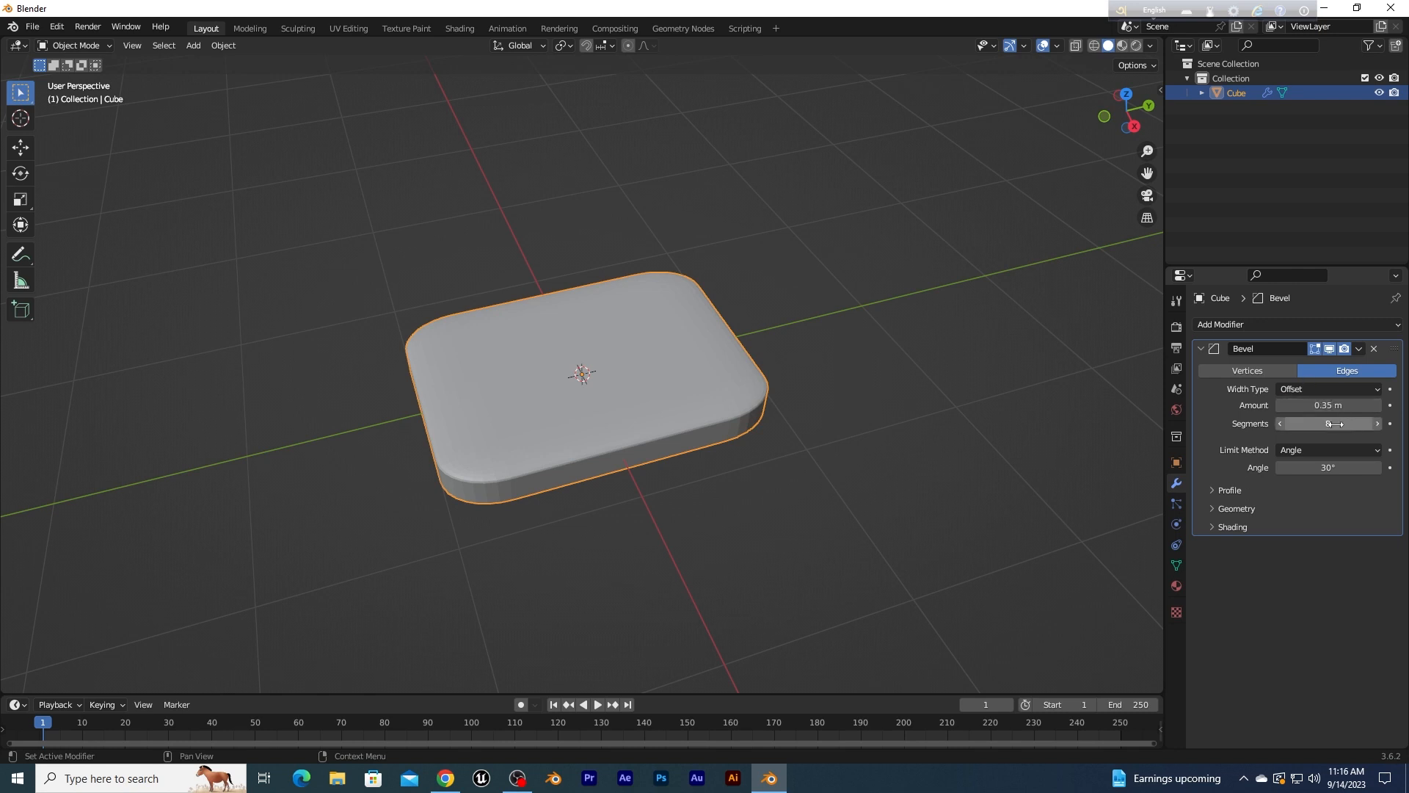
pyautogui.moveTo(1334, 423)
pyautogui.mouseDown()
pyautogui.moveTo(1379, 424)
pyautogui.moveTo(1324, 423)
pyautogui.mouseUp()
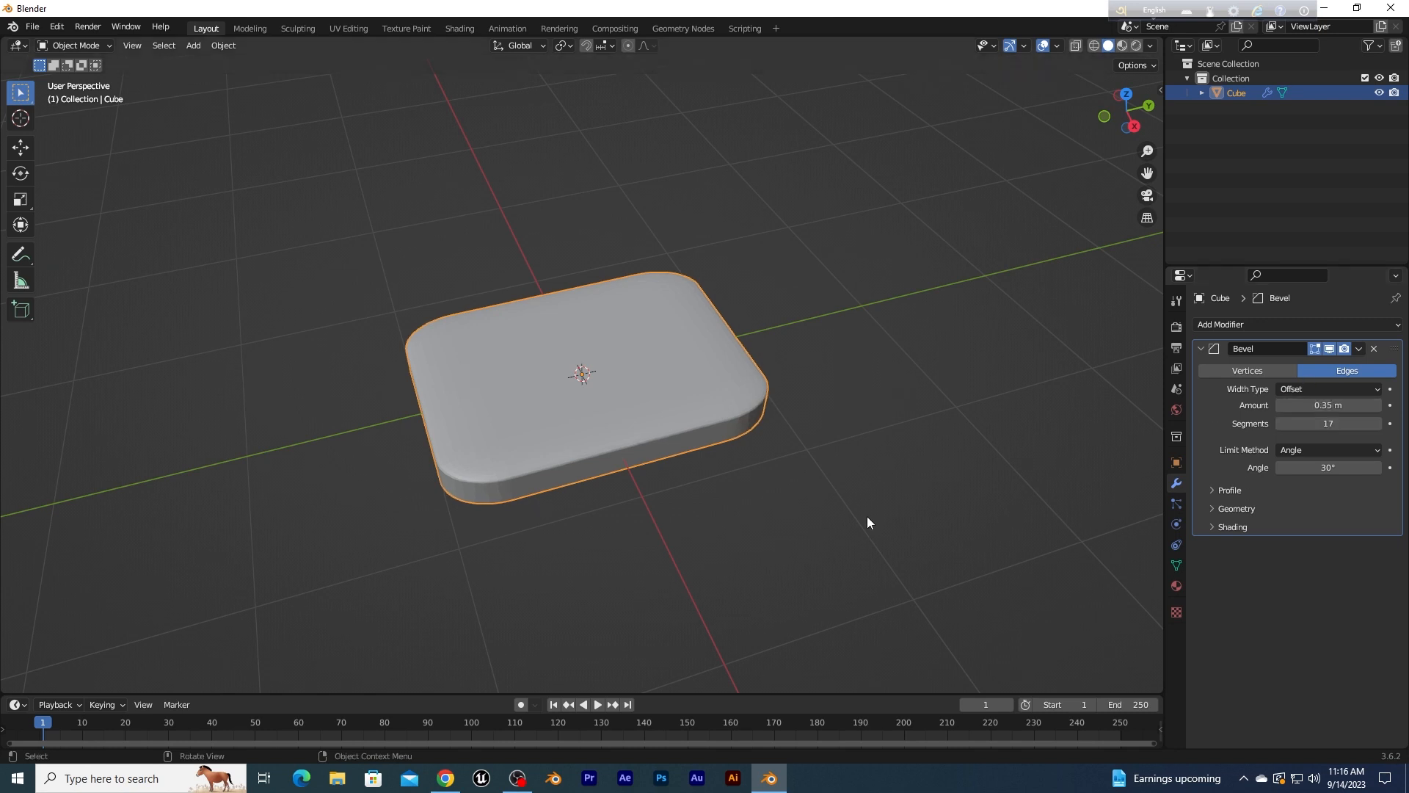
pyautogui.click(862, 517)
pyautogui.click(588, 413)
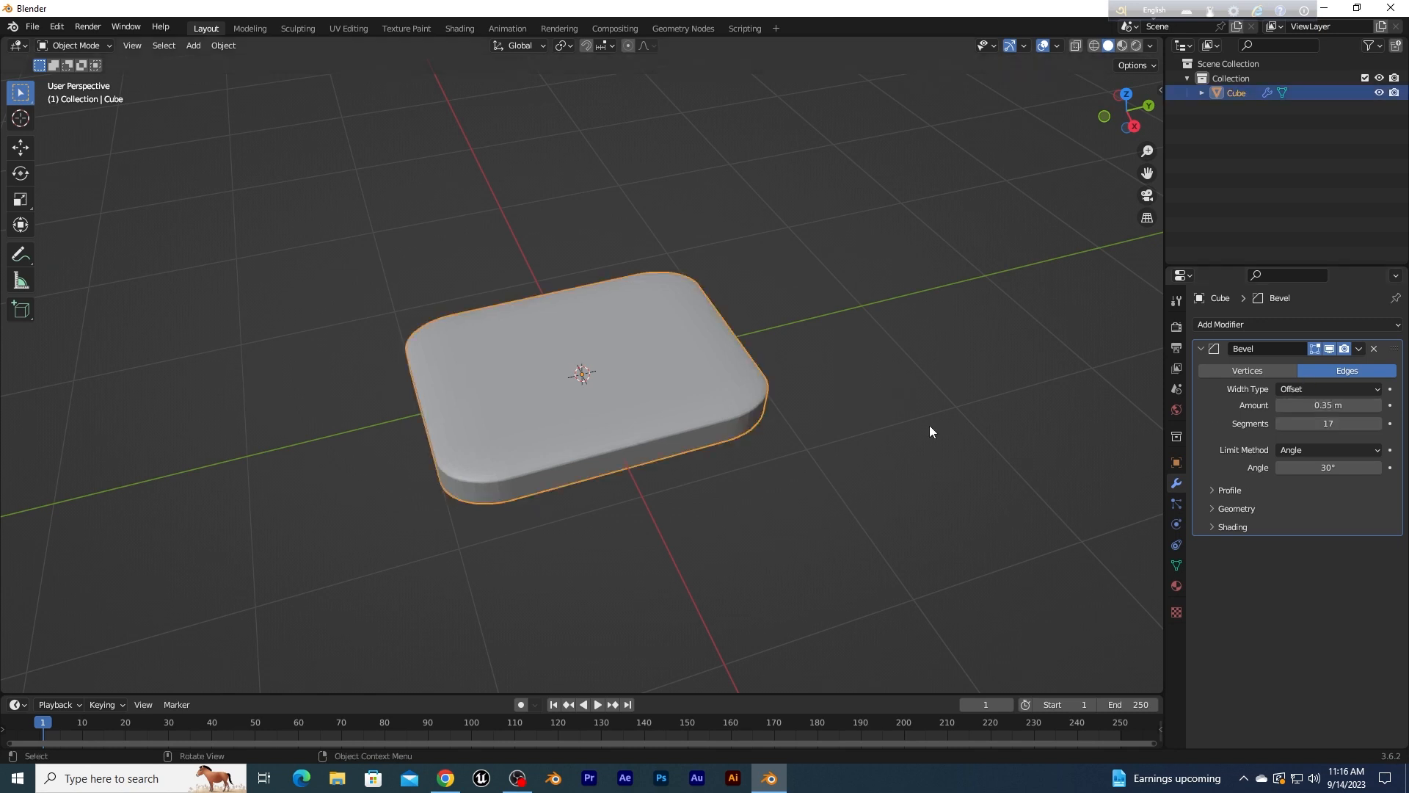
# Step: Apply the Bevel modifier to make the rounded shape permanent
pyautogui.click(1354, 347)
pyautogui.click(1334, 366)
pyautogui.moveTo(970, 408); pyautogui.dragTo(592, 439, button='middle')
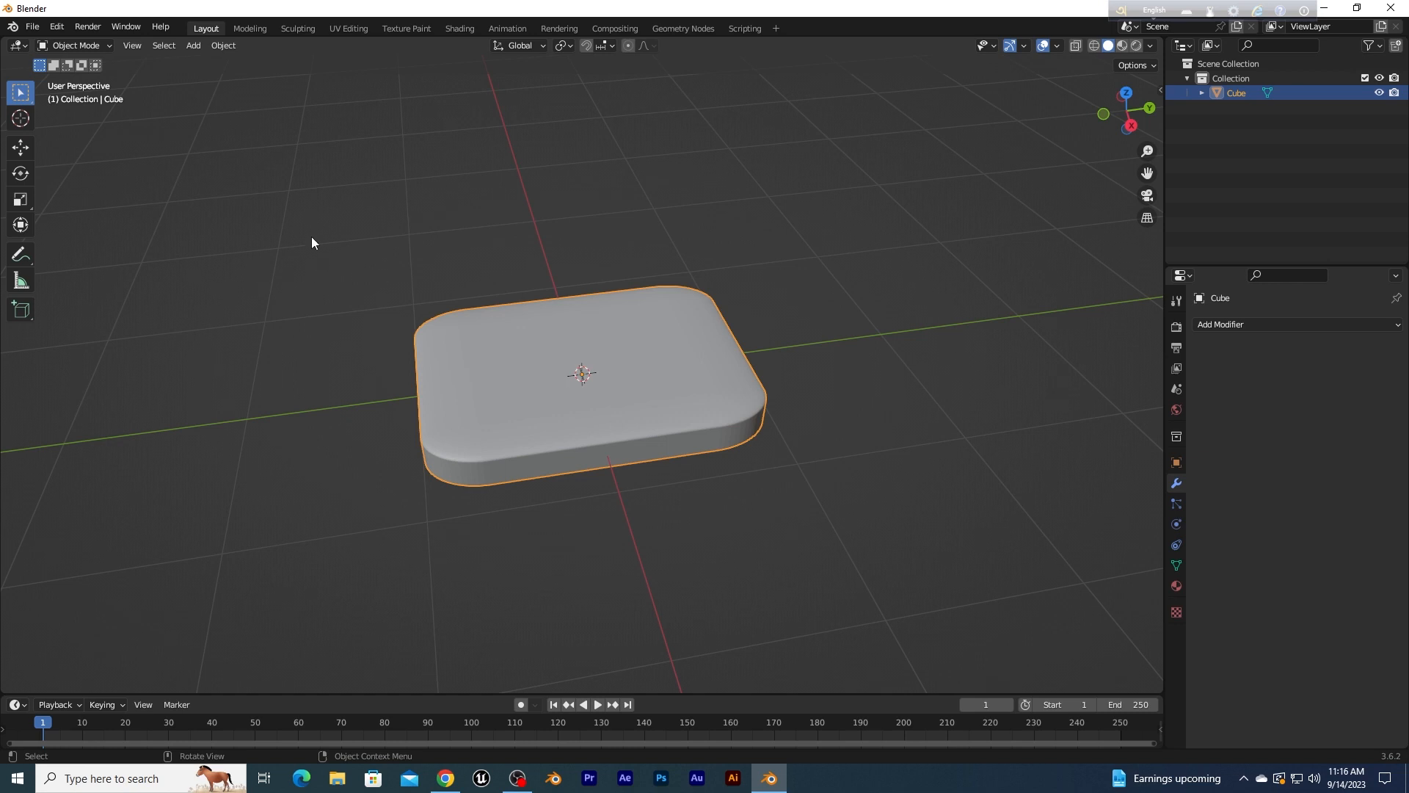
# Step: Enter Edit Mode, switch to face selection and select the large flat rectangular face on top of the slab
pyautogui.click(103, 46)
pyautogui.click(95, 73)
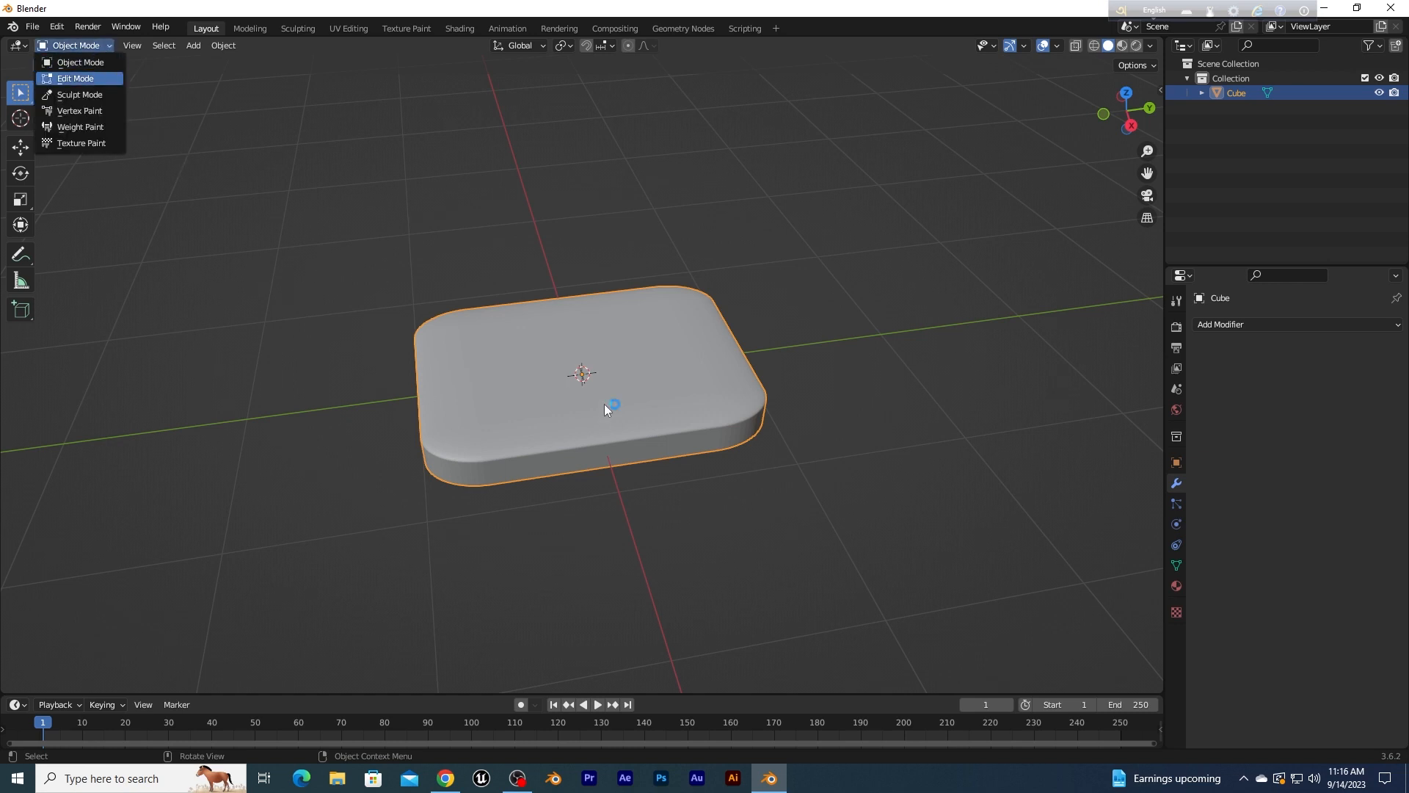
pyautogui.moveTo(602, 389); pyautogui.dragTo(606, 436, button='middle')
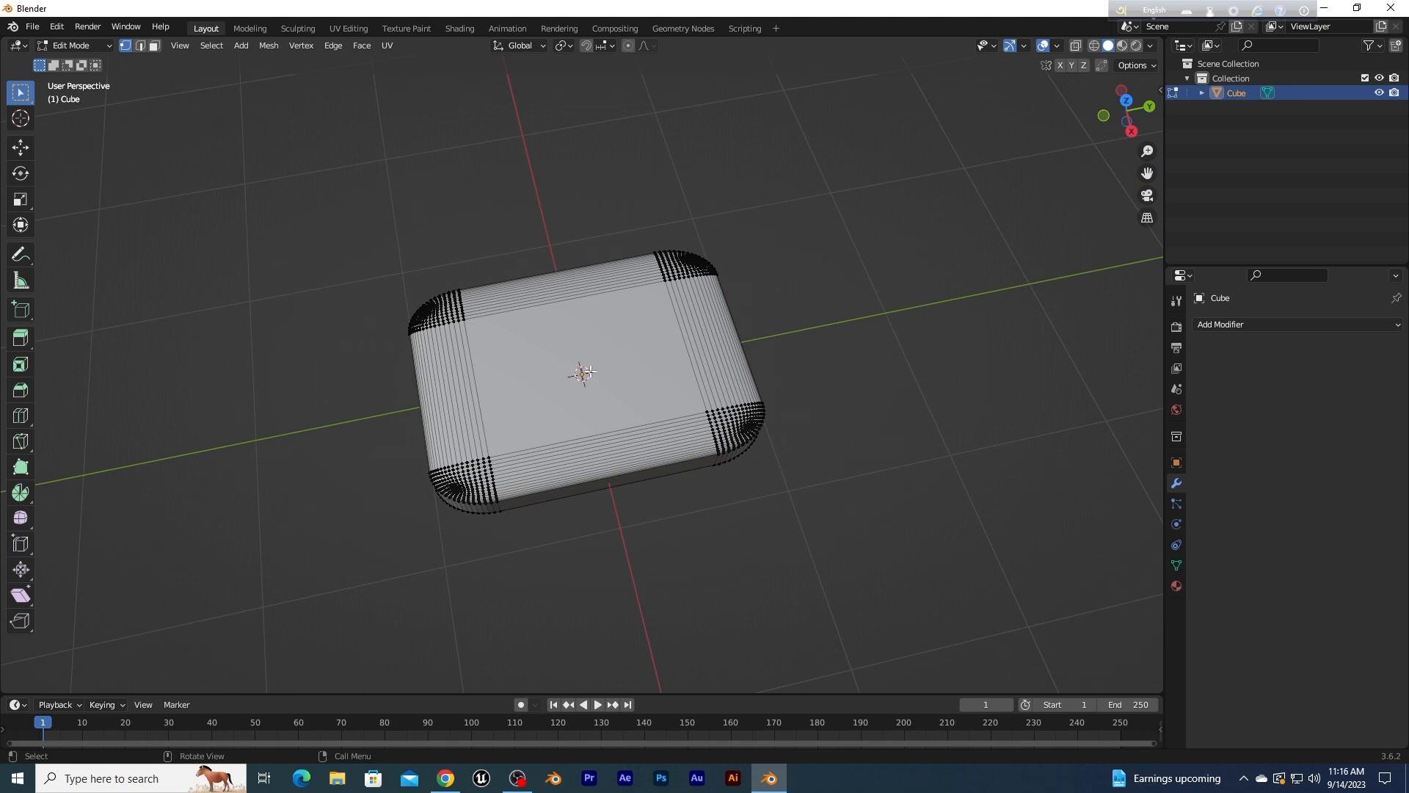
pyautogui.click(98, 45)
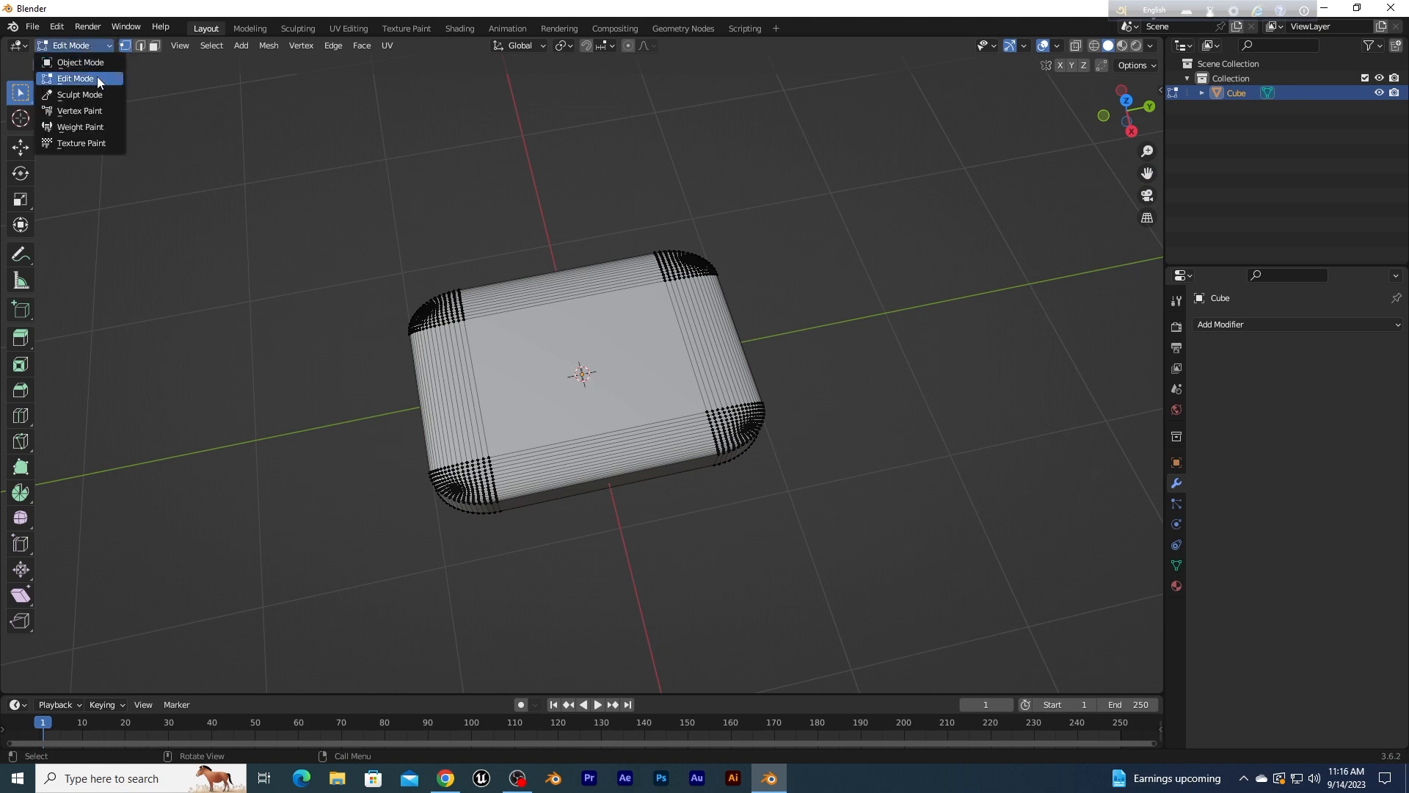
pyautogui.click(96, 77)
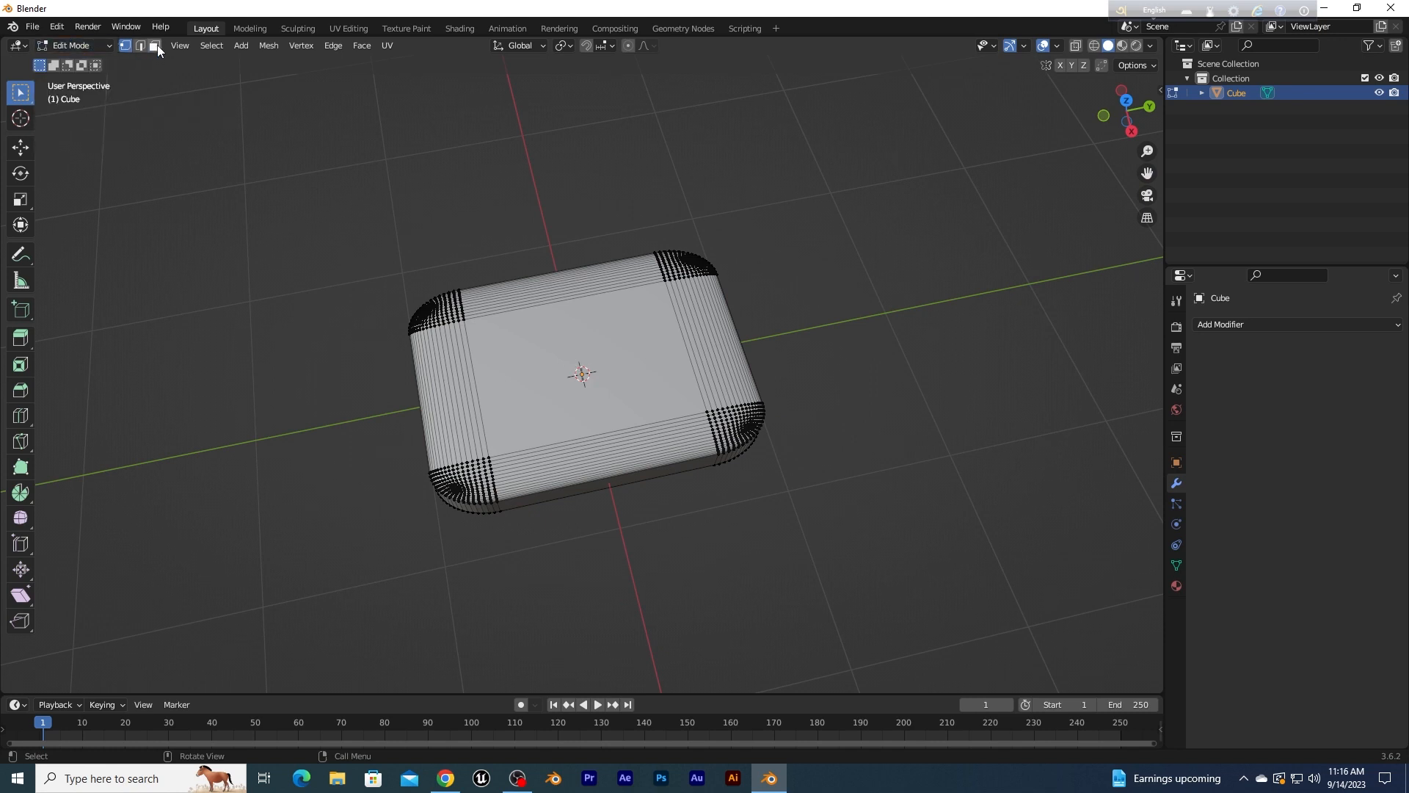
pyautogui.click(155, 46)
pyautogui.click(643, 355)
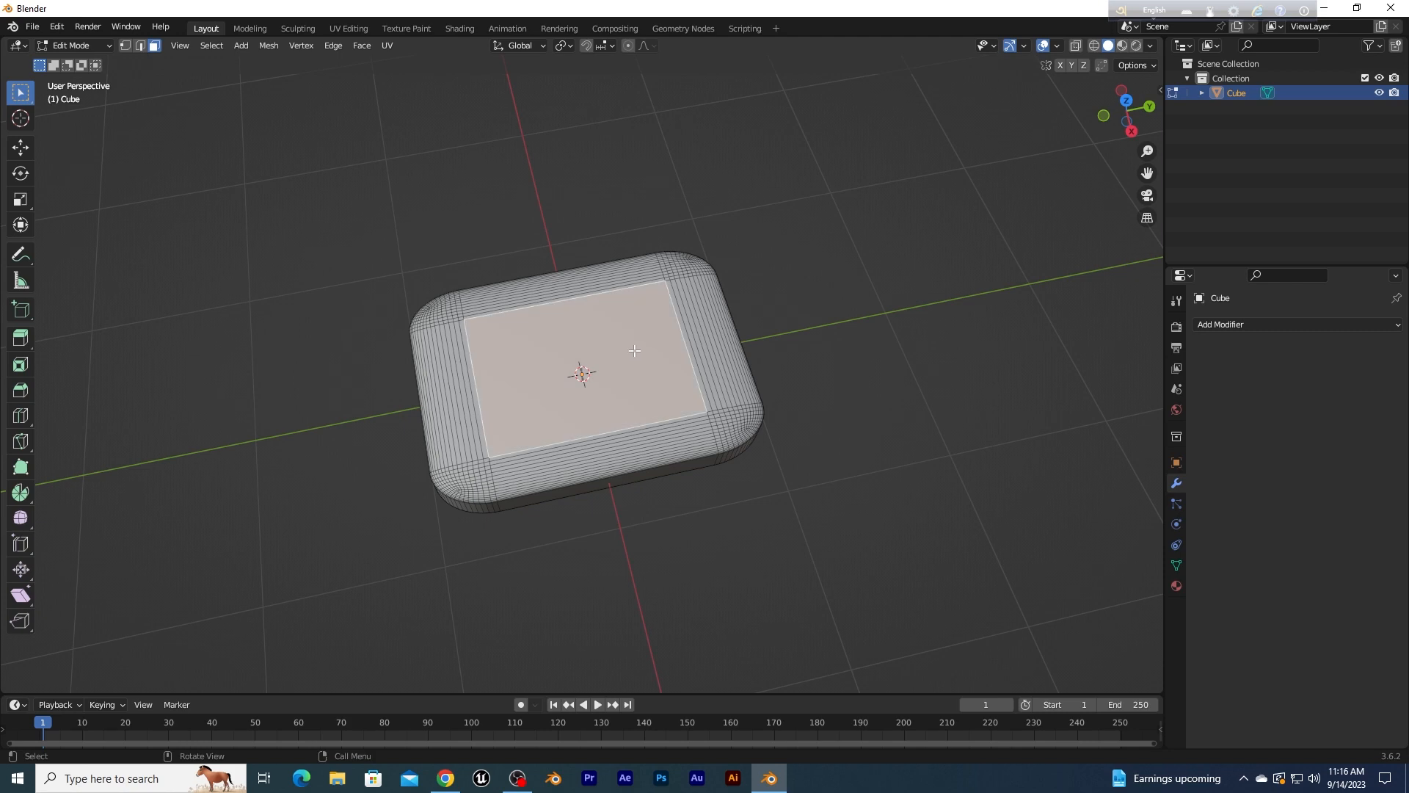
# Step: Try to extrude the selected top face freely by about 0.014 m
pyautogui.moveTo(649, 387); pyautogui.dragTo(661, 345, button='middle')
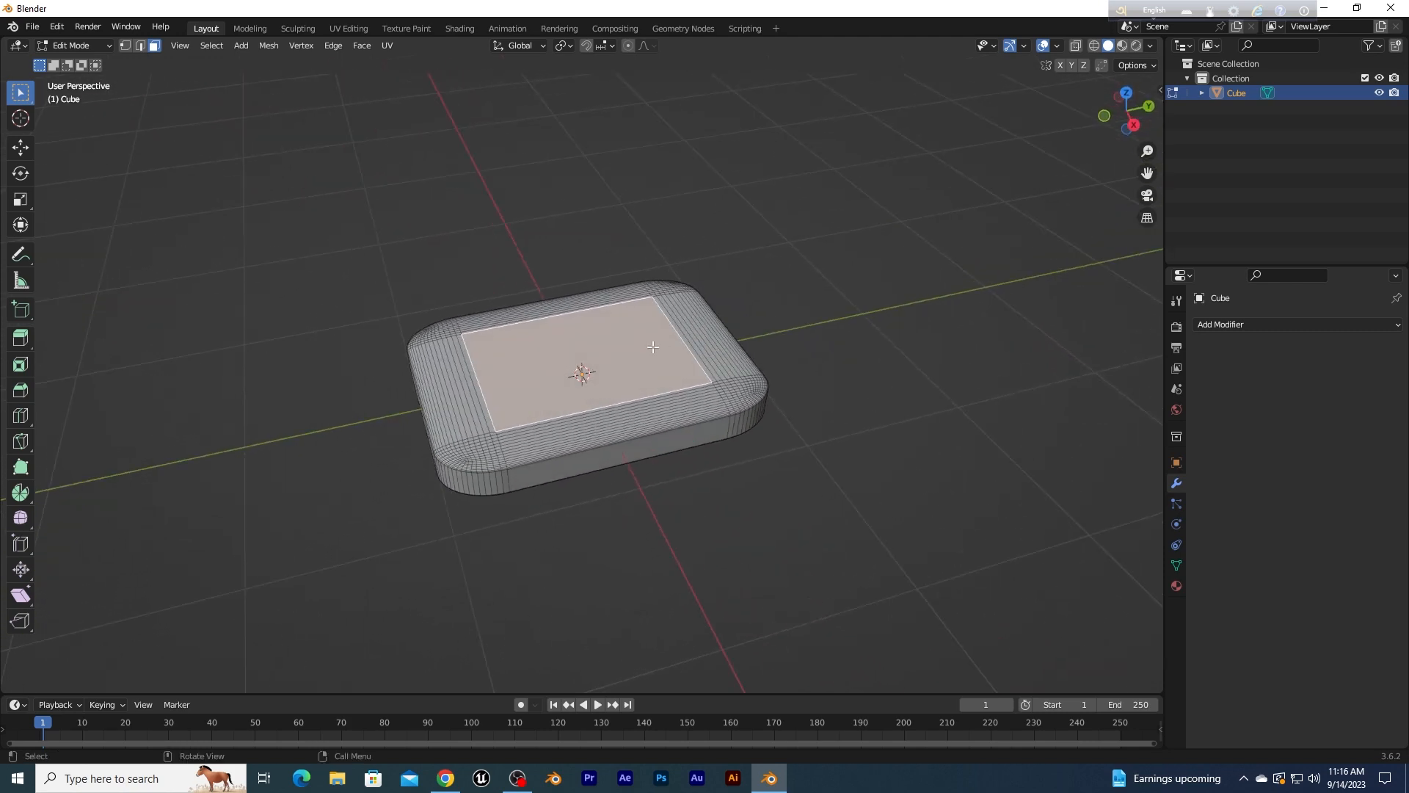
pyautogui.press('g')
pyautogui.press('z')
pyautogui.press('z')
pyautogui.press('z')
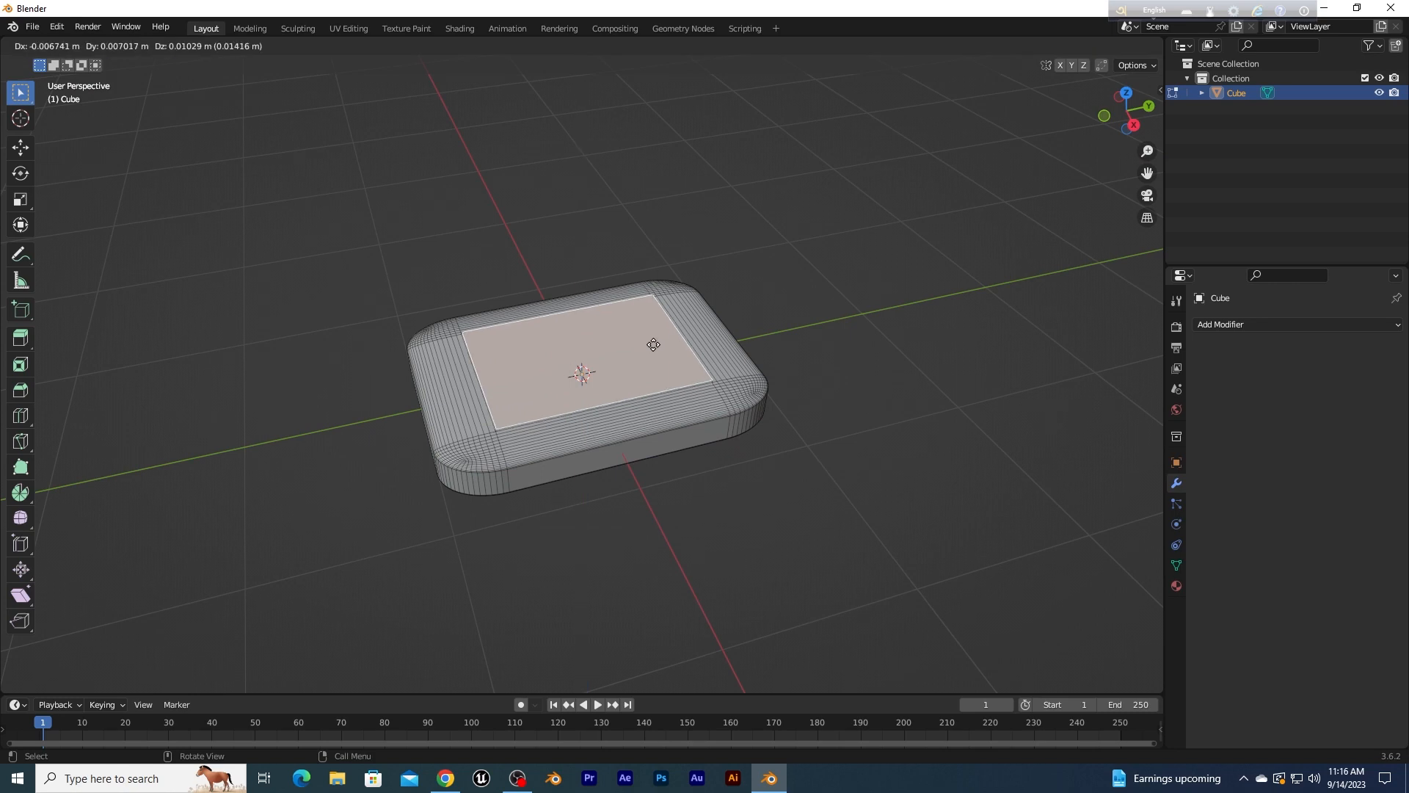
pyautogui.click(653, 344)
pyautogui.moveTo(775, 449); pyautogui.dragTo(792, 405, button='middle')
pyautogui.scroll(4, 562, 323)
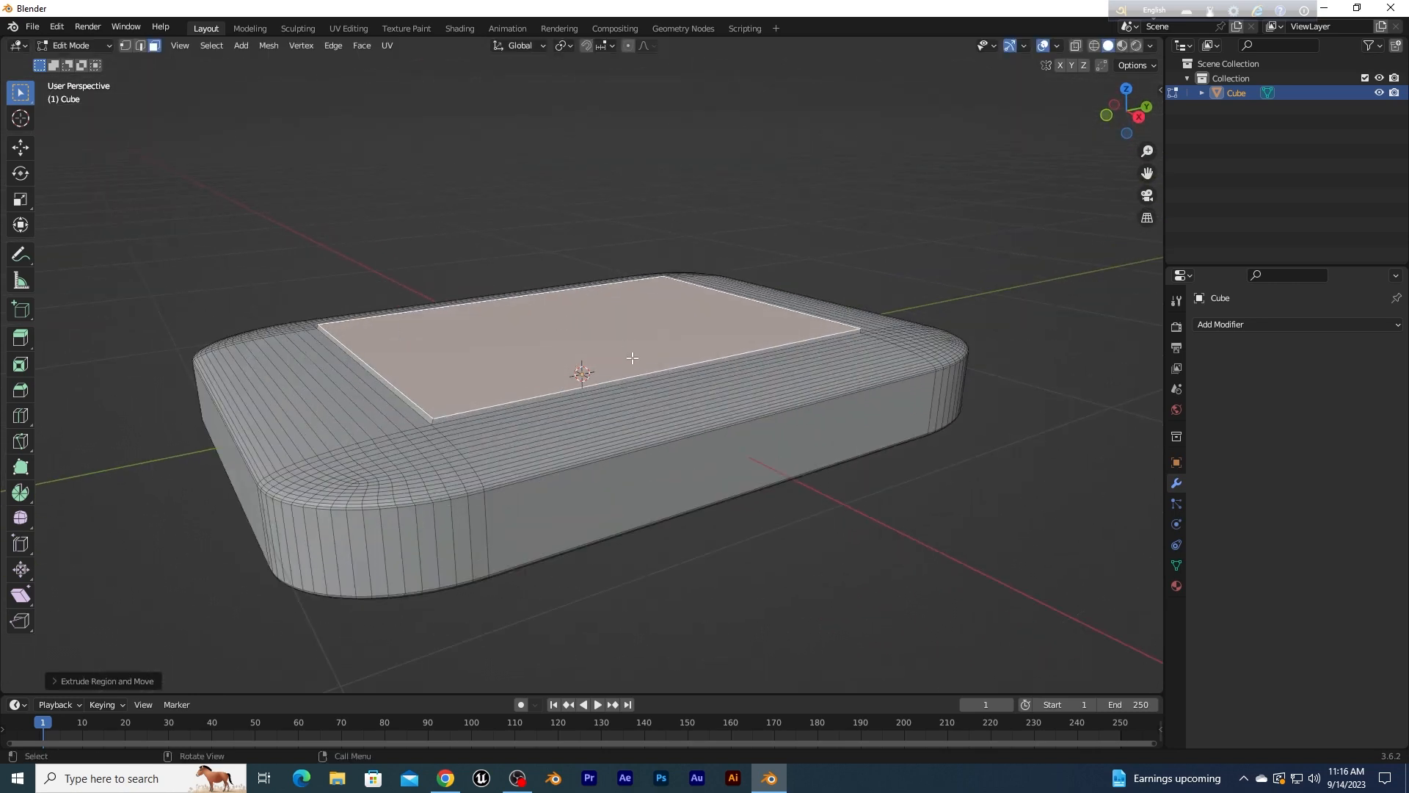
pyautogui.moveTo(633, 358); pyautogui.dragTo(640, 354, button='middle')
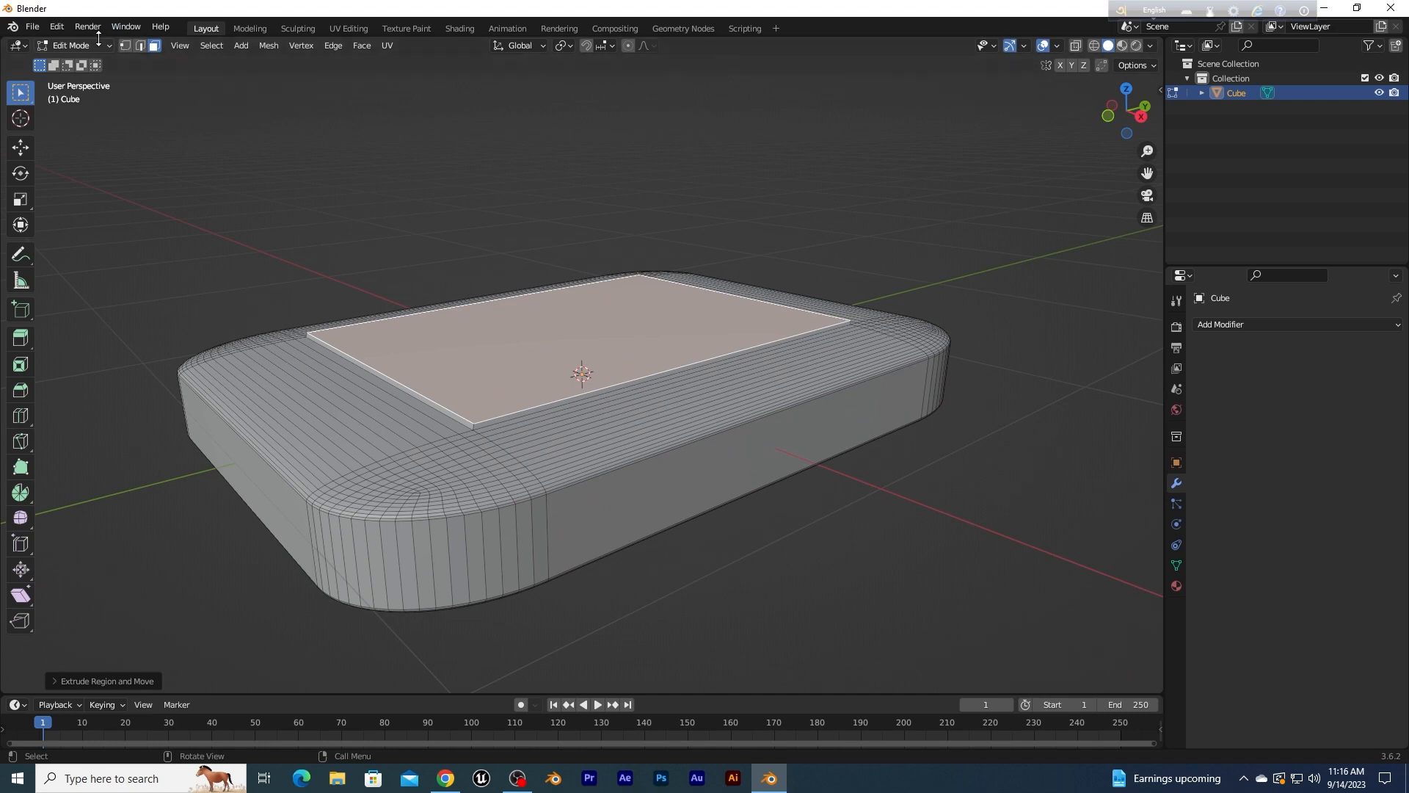
# Step: Try to select a short corner edge of the raised top face in edge selection mode
pyautogui.click(138, 45)
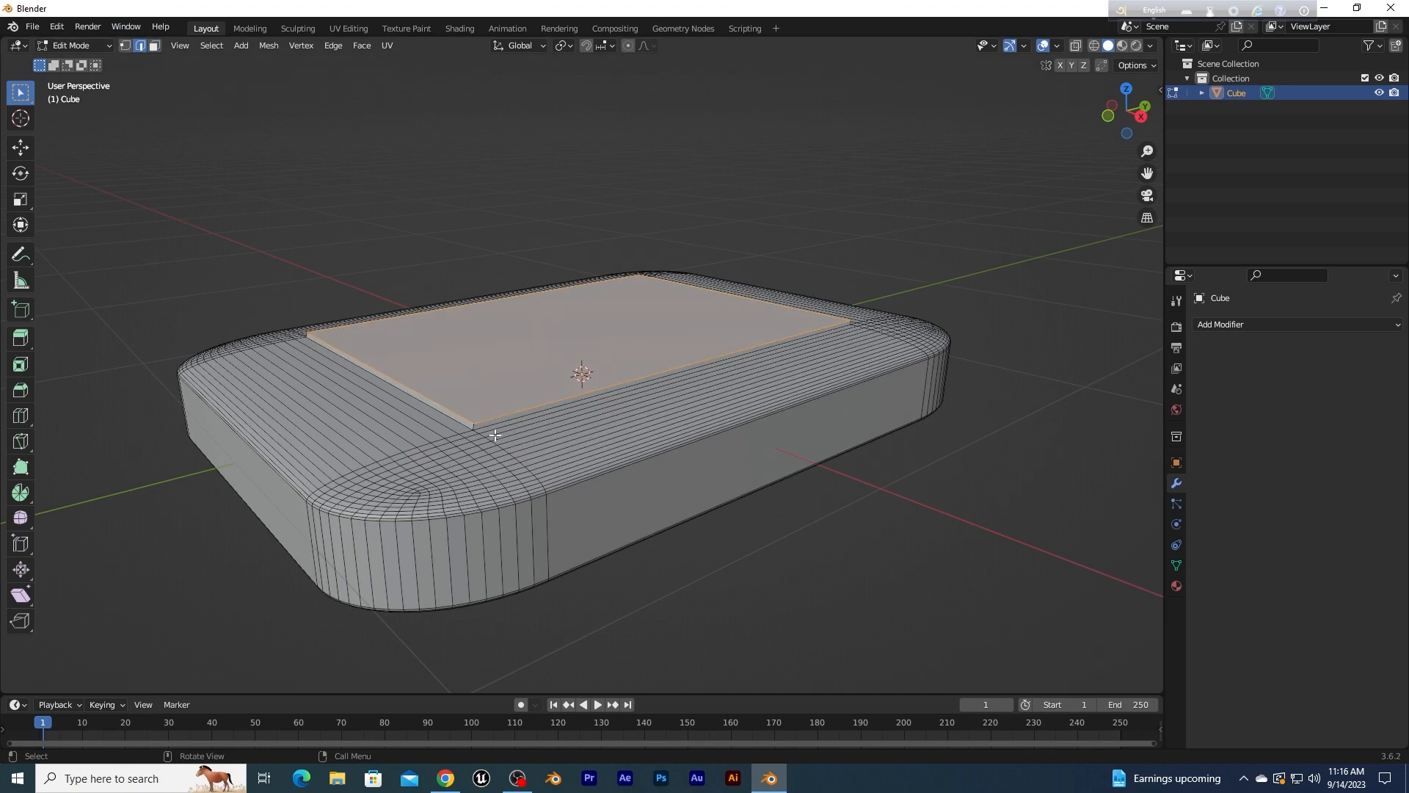
pyautogui.hotkey('alt', 'a')
pyautogui.moveTo(472, 426); pyautogui.dragTo(506, 441, button='middle')
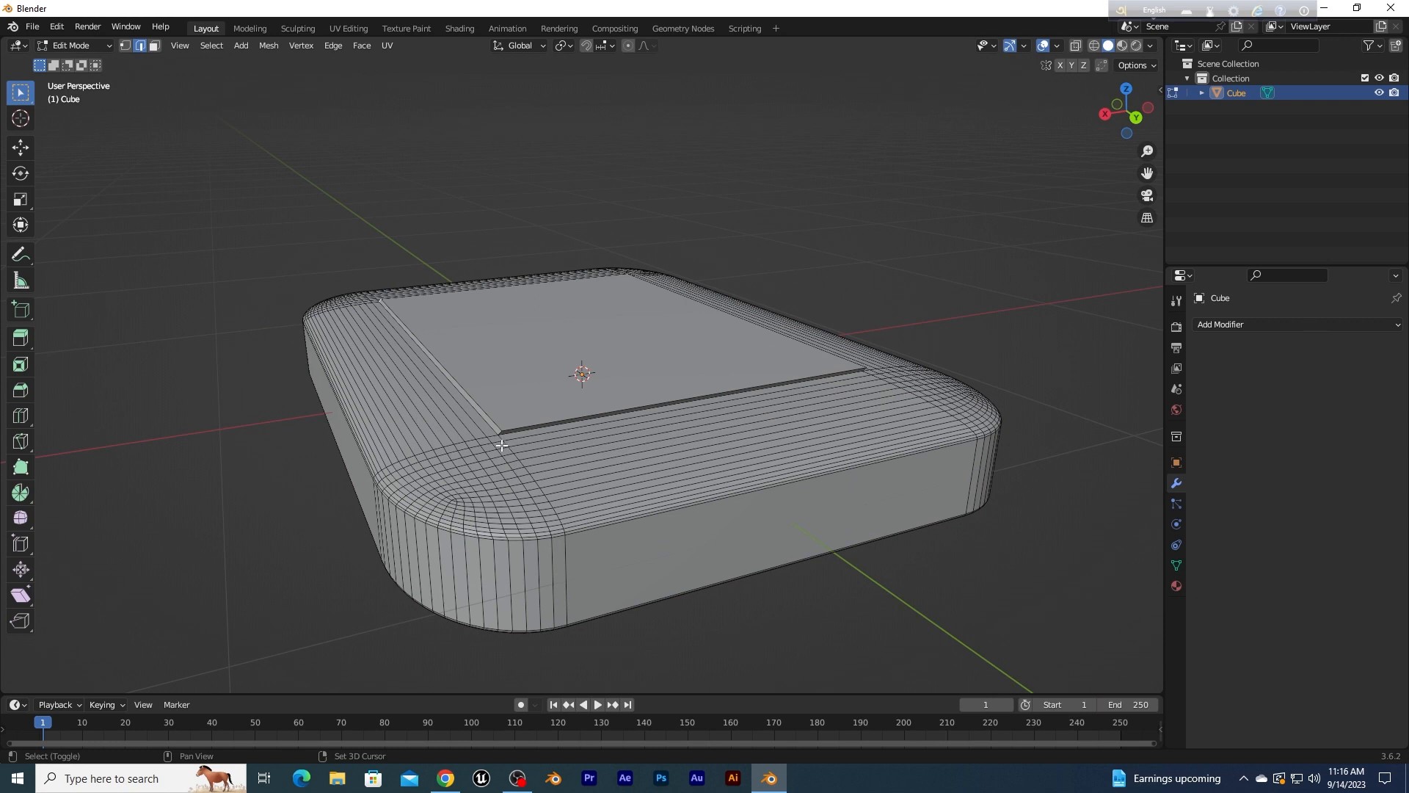
pyautogui.keyDown('alt'); pyautogui.click(517, 439); pyautogui.keyUp('alt')
# Step: Return to the original flat top face and extrude it slightly upward along its normal
pyautogui.press('3')
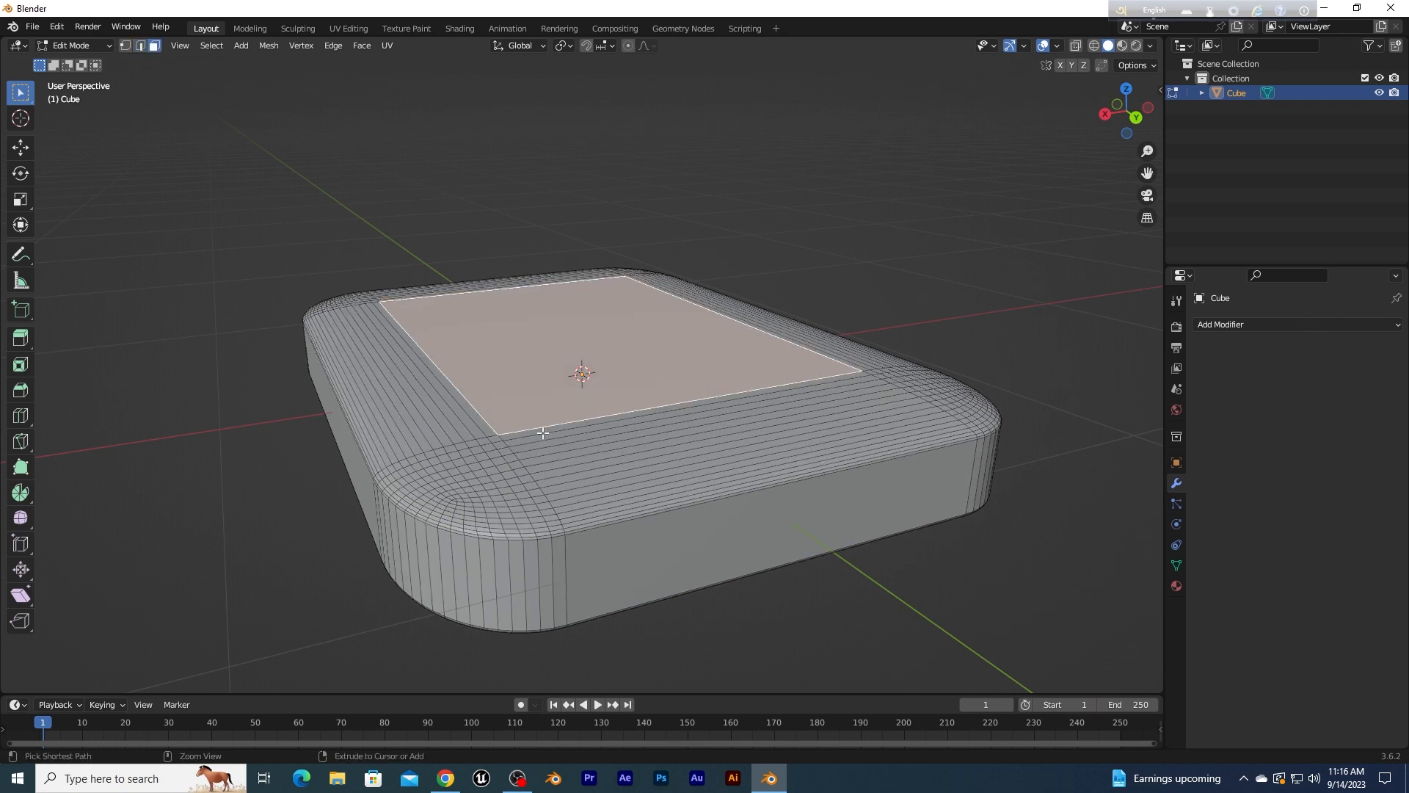
pyautogui.press('e')
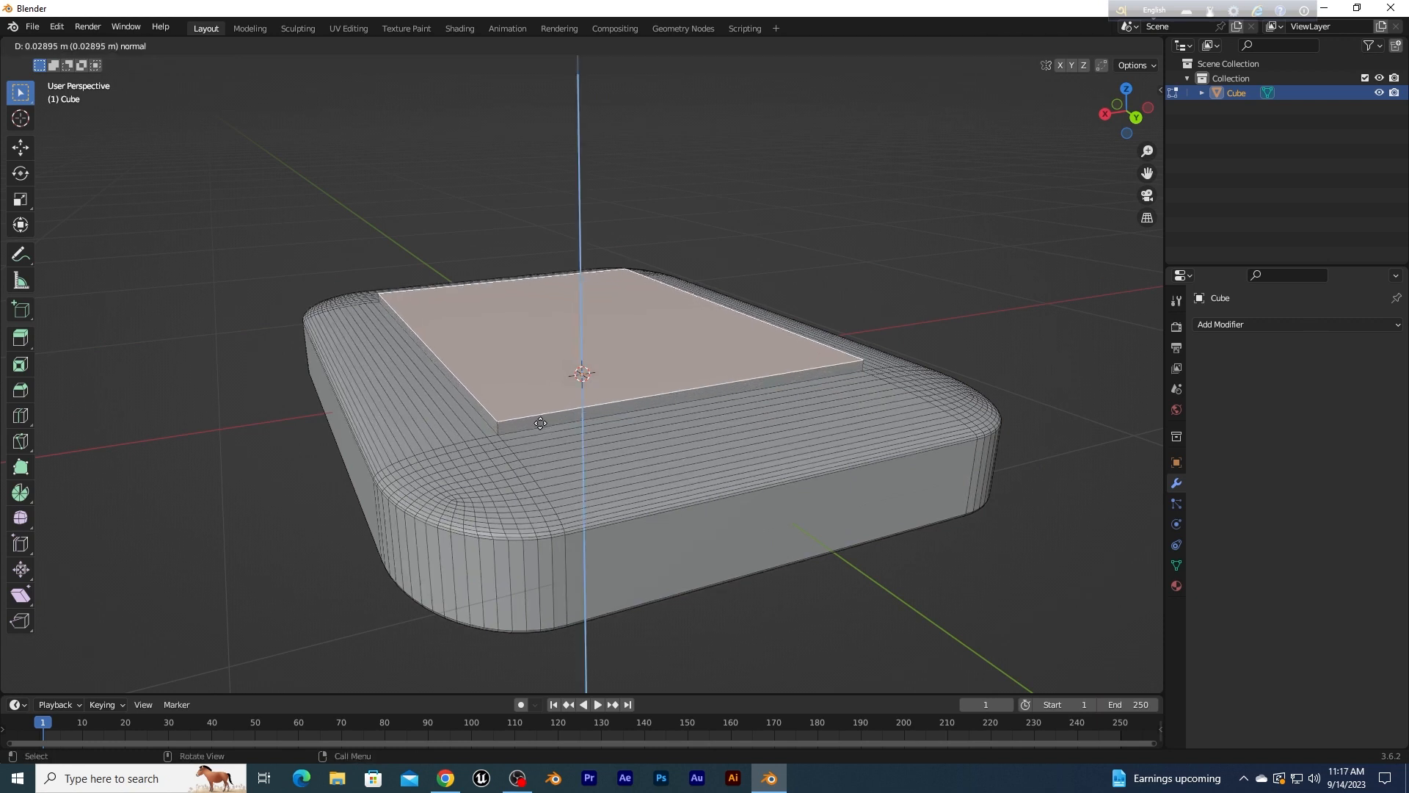
pyautogui.click(539, 427)
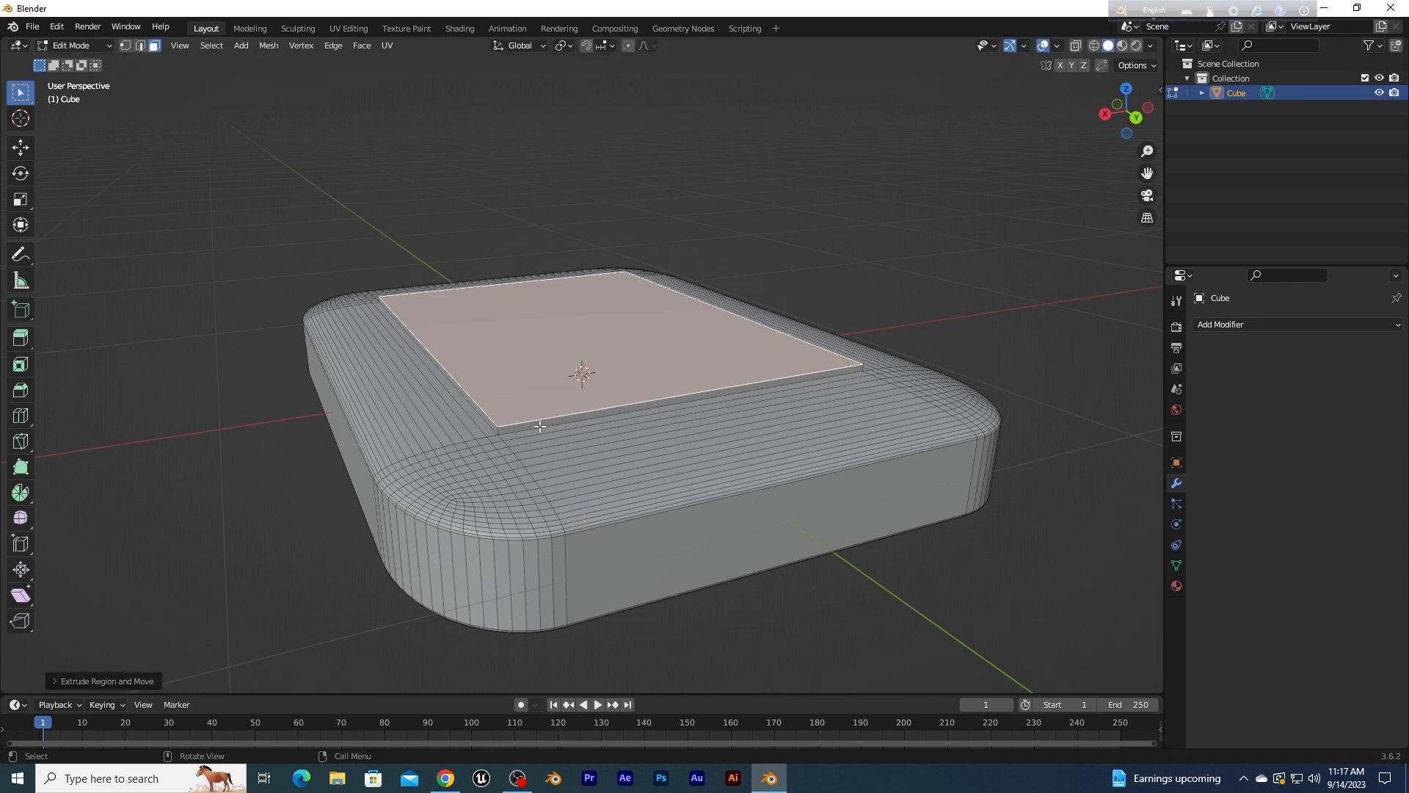
# Step: Select the four short vertical corner edges of the raised panel in edge selection mode
pyautogui.click(144, 47)
pyautogui.click(498, 429)
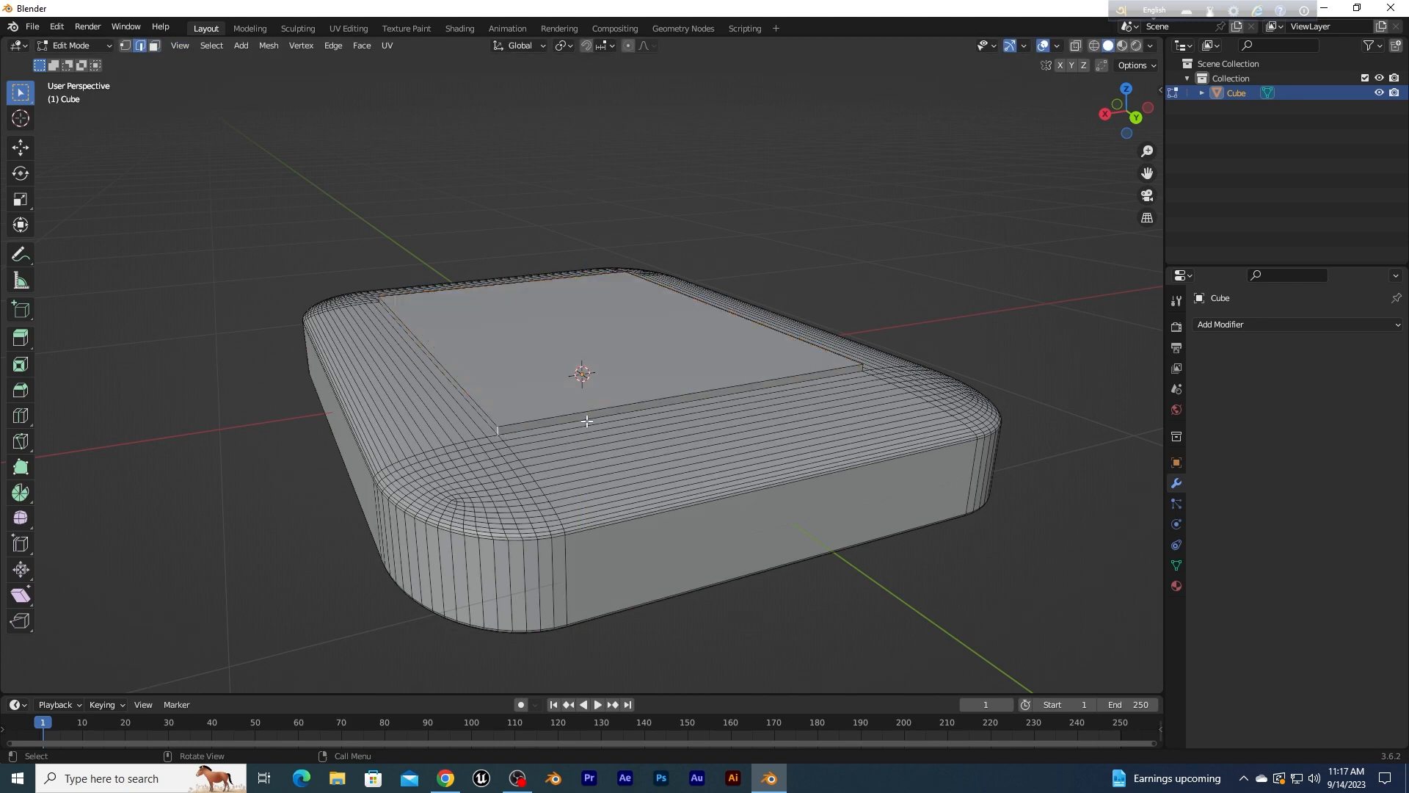
pyautogui.moveTo(499, 429); pyautogui.dragTo(420, 440, button='middle')
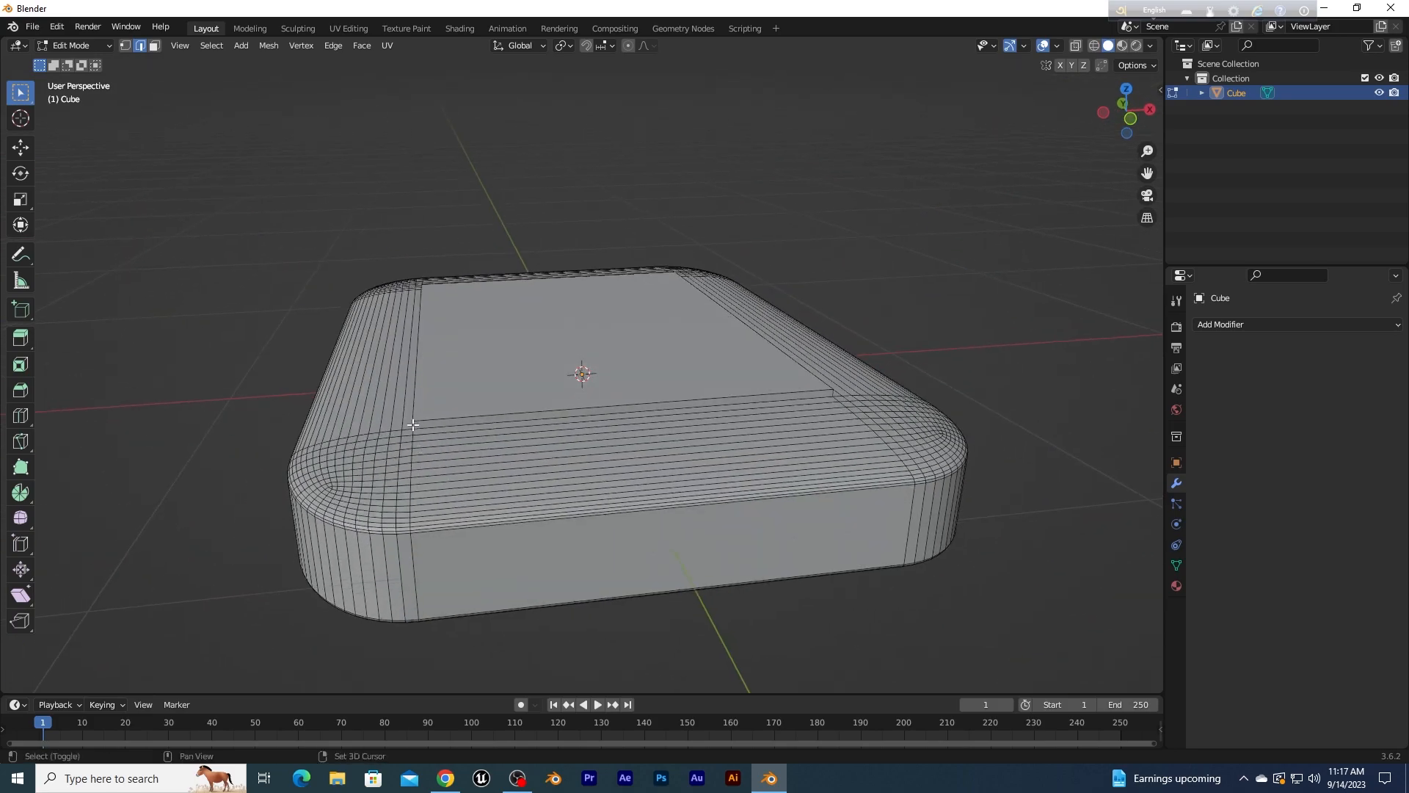
pyautogui.moveTo(670, 436); pyautogui.dragTo(497, 458, button='middle')
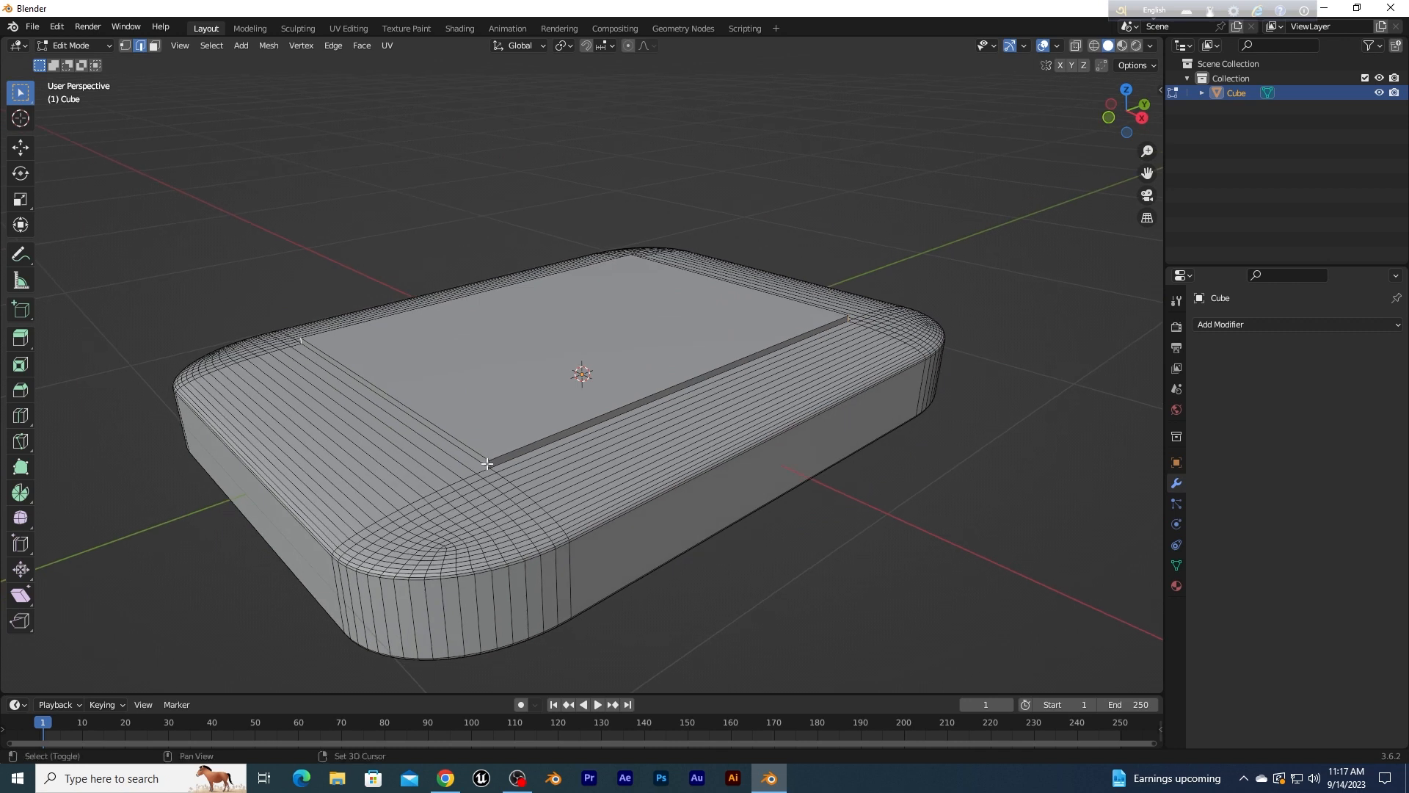
pyautogui.keyDown('shift'); pyautogui.click(487, 463); pyautogui.keyUp('shift')
pyautogui.keyDown('shift'); pyautogui.click(491, 463); pyautogui.keyUp('shift')
# Step: Bevel the raised panel's four selected corner edges by about 0.13 m, using multiple segments for smooth rounding
pyautogui.hotkey('ctrl', 'b')
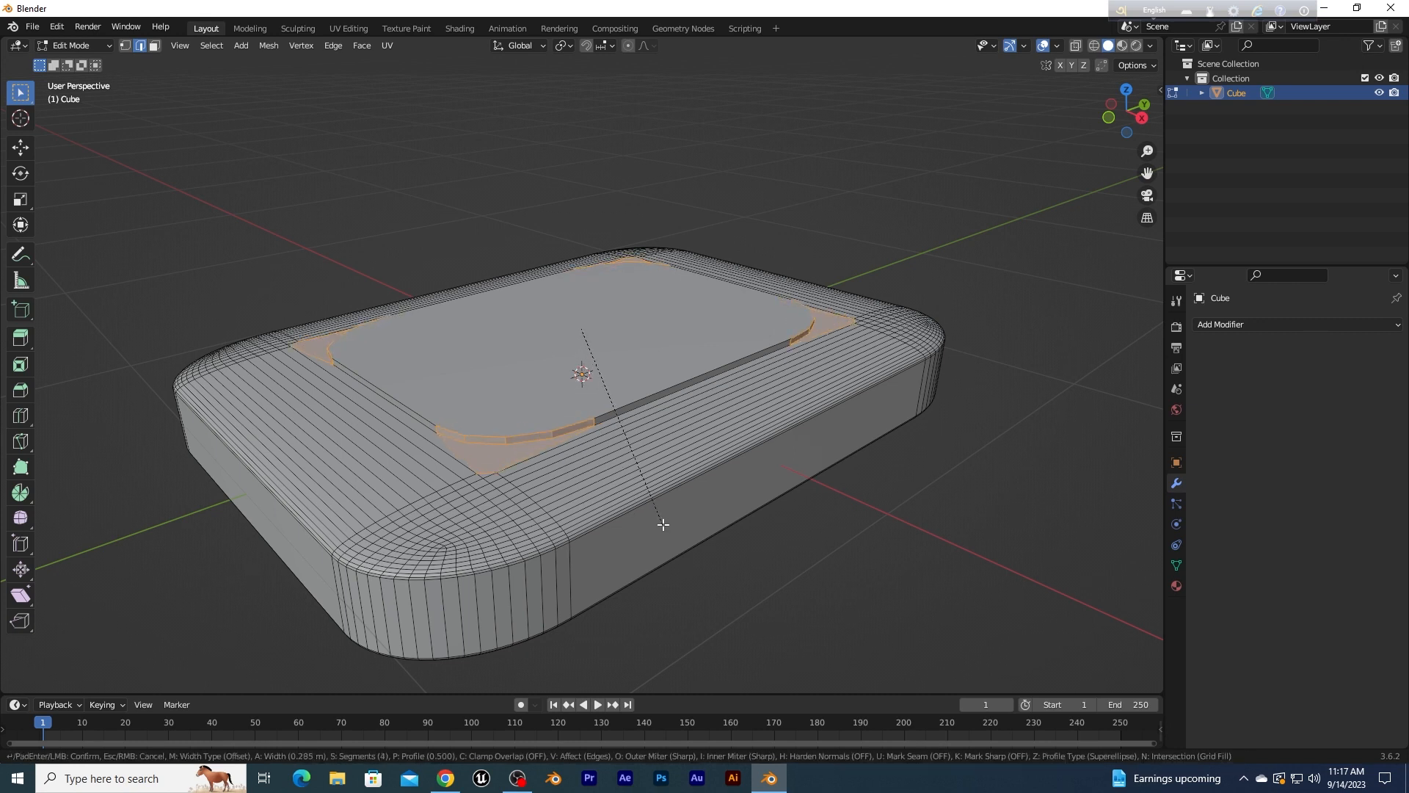
pyautogui.scroll(6, 644, 475)
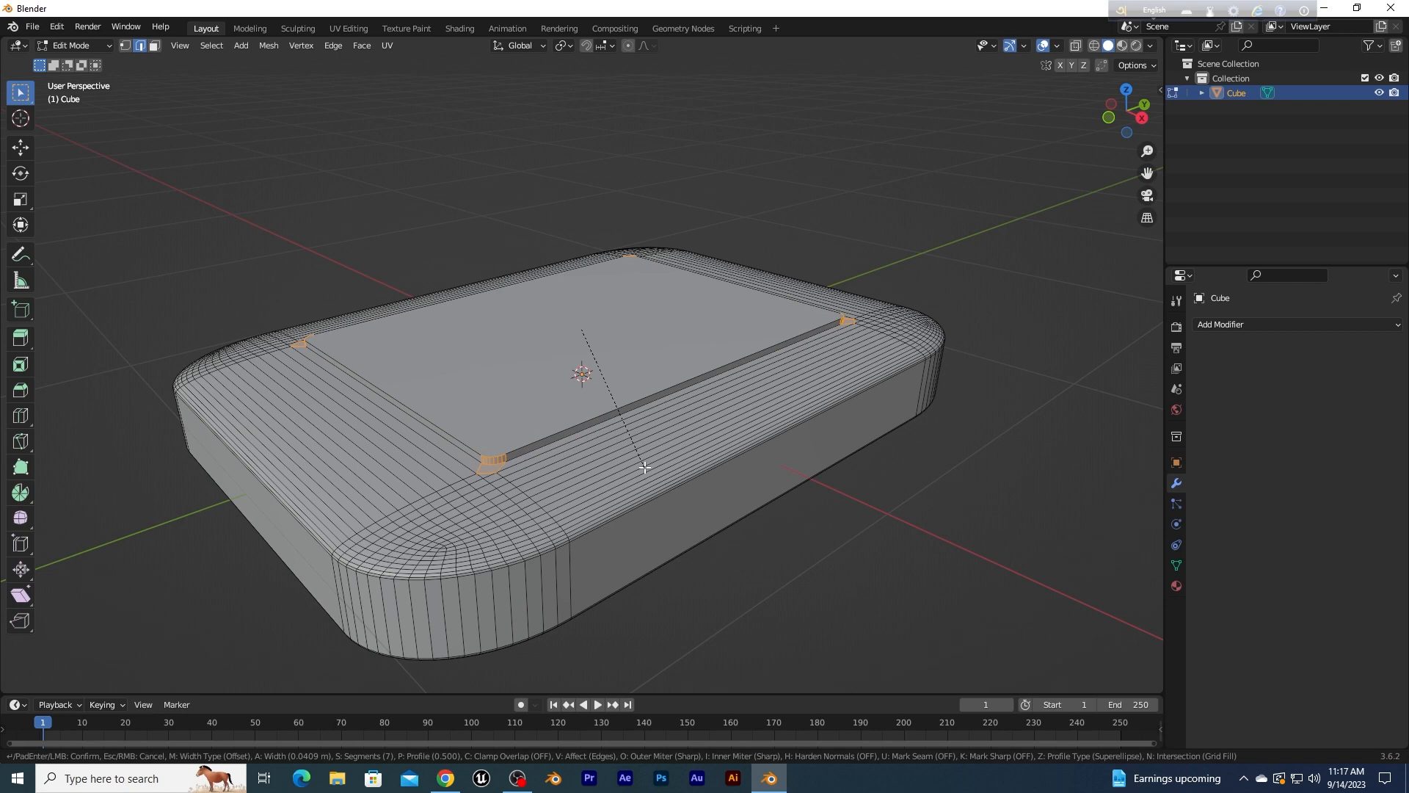
pyautogui.scroll(2, 646, 471)
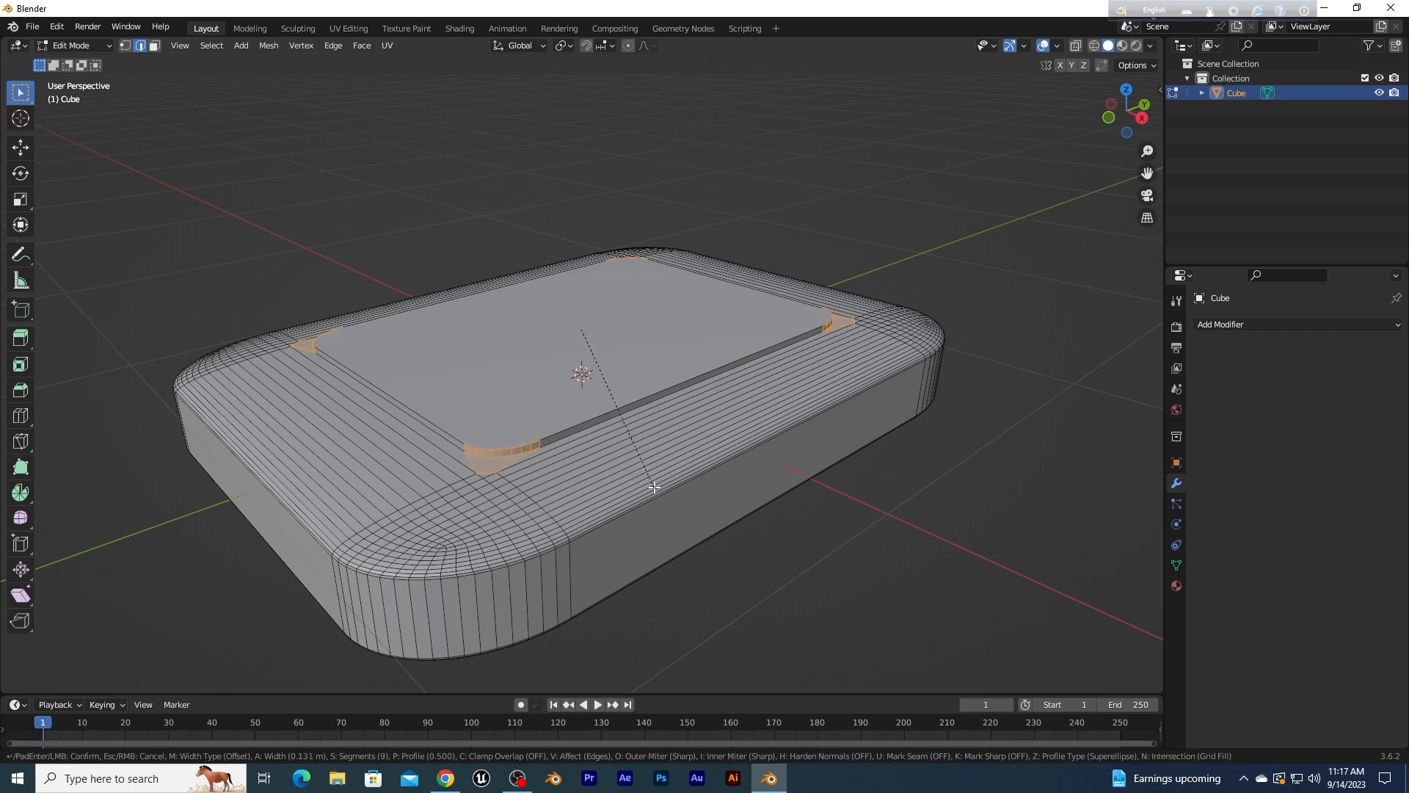
pyautogui.scroll(1, 654, 487)
pyautogui.click(654, 487)
# Step: Return to Object Mode and select the whole slab
pyautogui.moveTo(812, 482); pyautogui.dragTo(203, 152, button='middle')
pyautogui.click(99, 47)
pyautogui.click(97, 62)
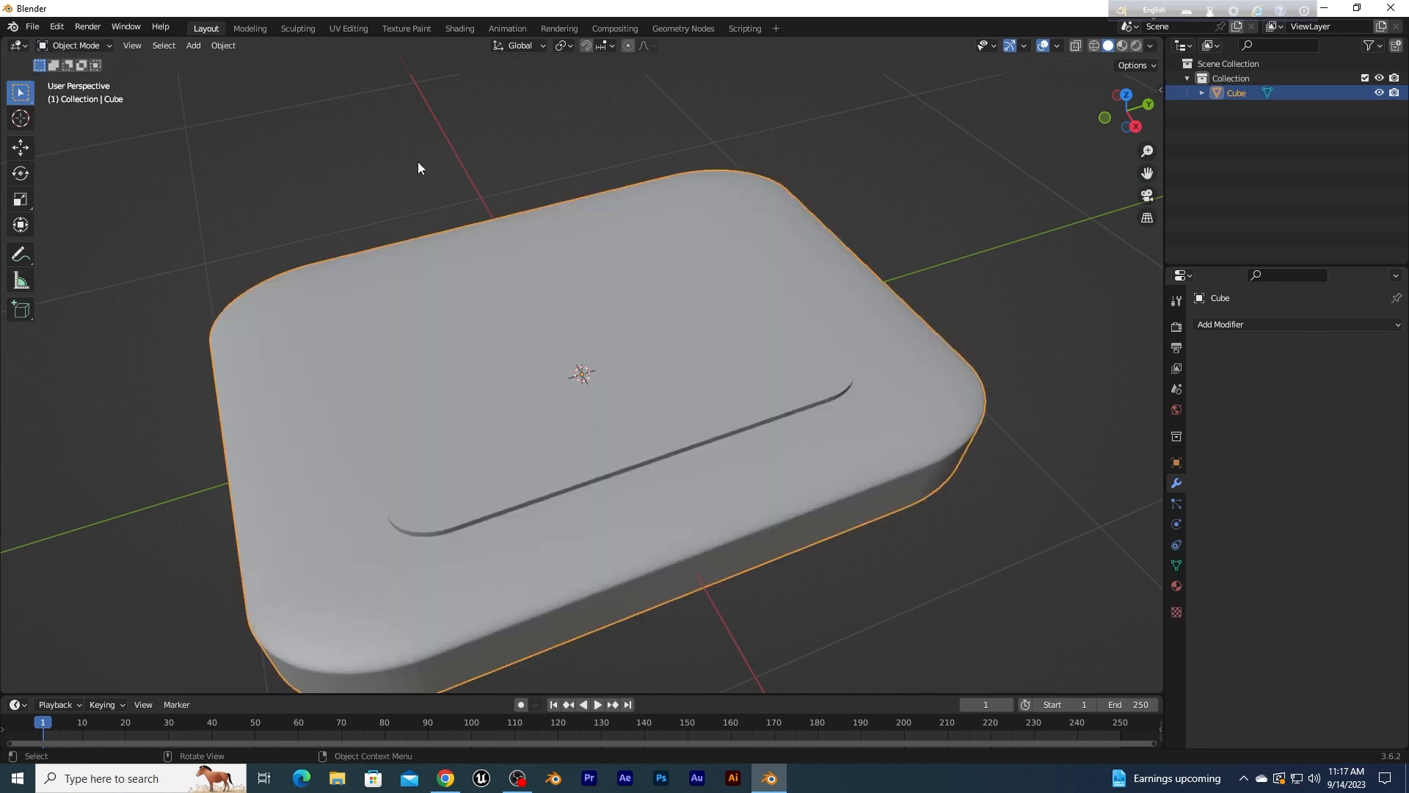
pyautogui.click(417, 161)
pyautogui.moveTo(510, 302); pyautogui.dragTo(531, 411, button='middle')
pyautogui.scroll(-3, 487, 332)
pyautogui.scroll(-1, 493, 342)
pyautogui.scroll(4, 514, 332)
pyautogui.click(532, 414)
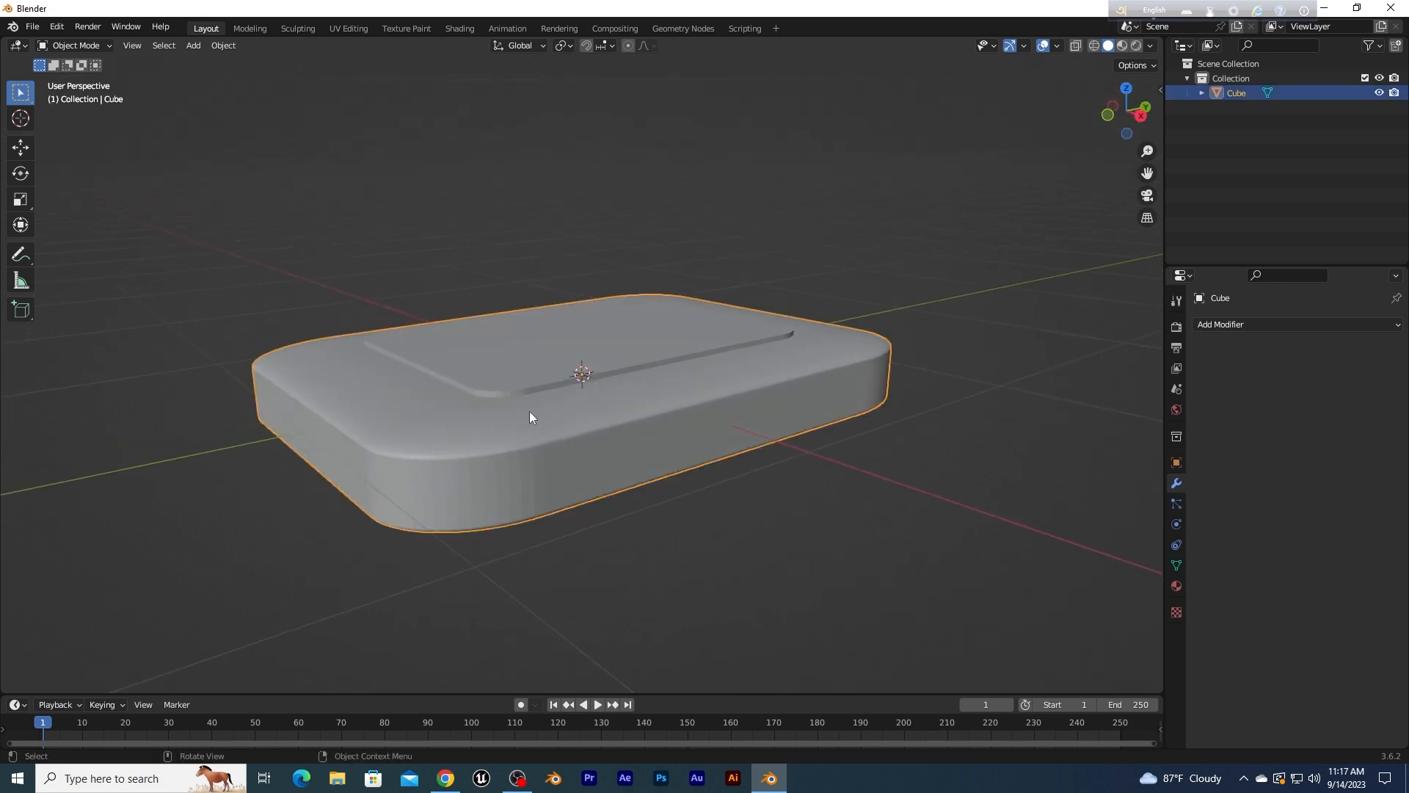
# Step: Flatten the slab by scaling it along global Z to about 0.5
pyautogui.press('s')
pyautogui.press('z')
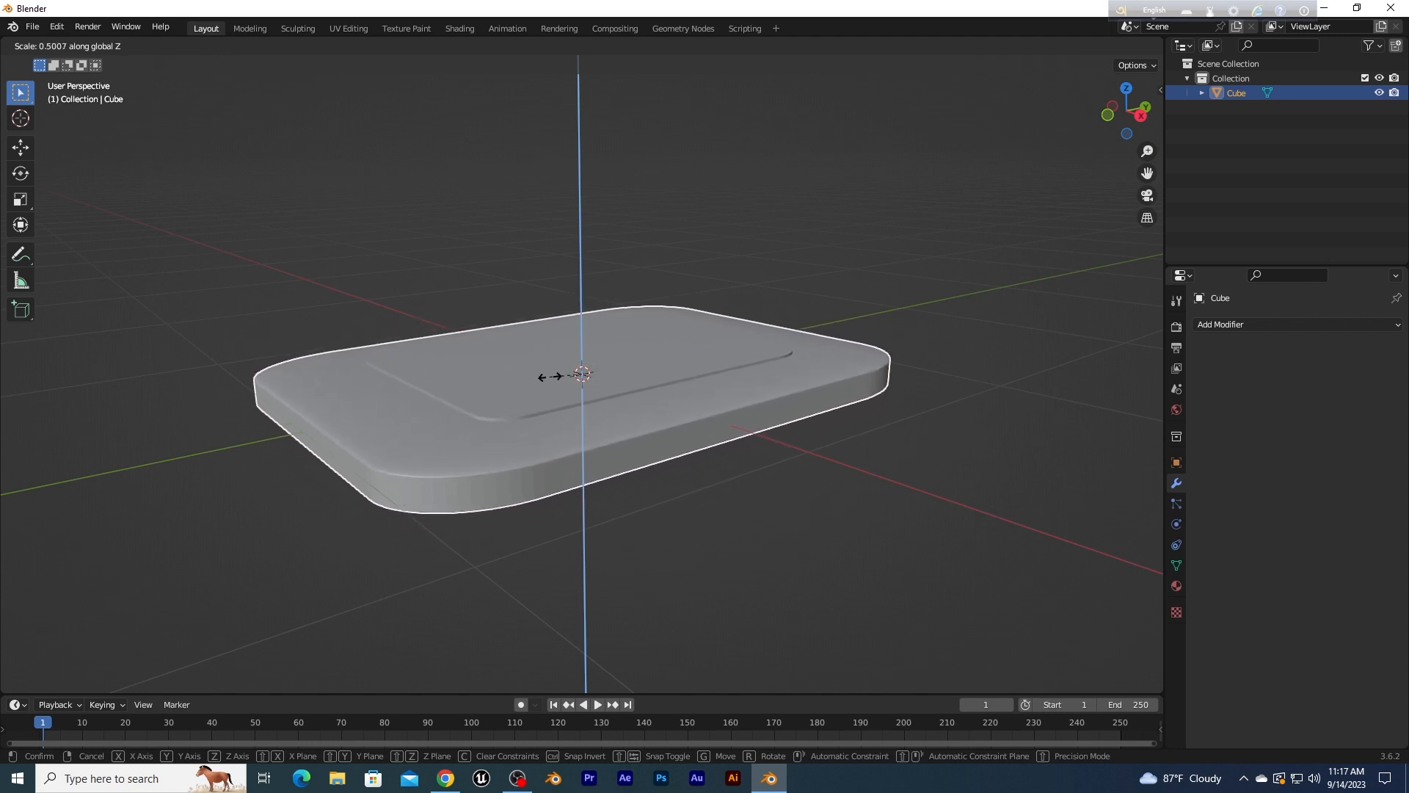
pyautogui.click(547, 380)
pyautogui.click(829, 499)
pyautogui.moveTo(829, 499); pyautogui.dragTo(792, 522, button='middle')
pyautogui.click(467, 488)
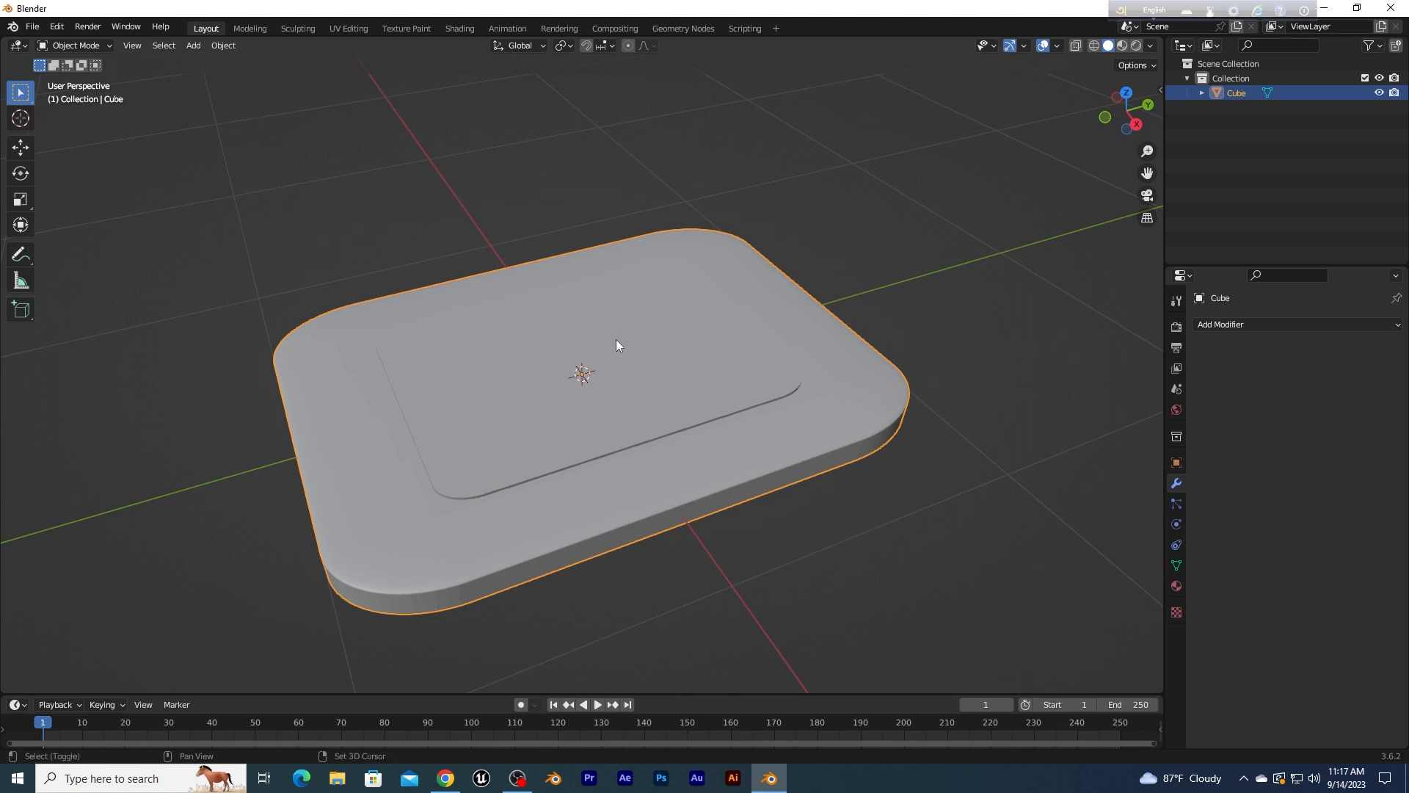
# Step: Add a new cube mesh and scale it uniformly down to a small block at the slab's centre
pyautogui.hotkey('shift', 'a')
pyautogui.moveTo(615, 340)
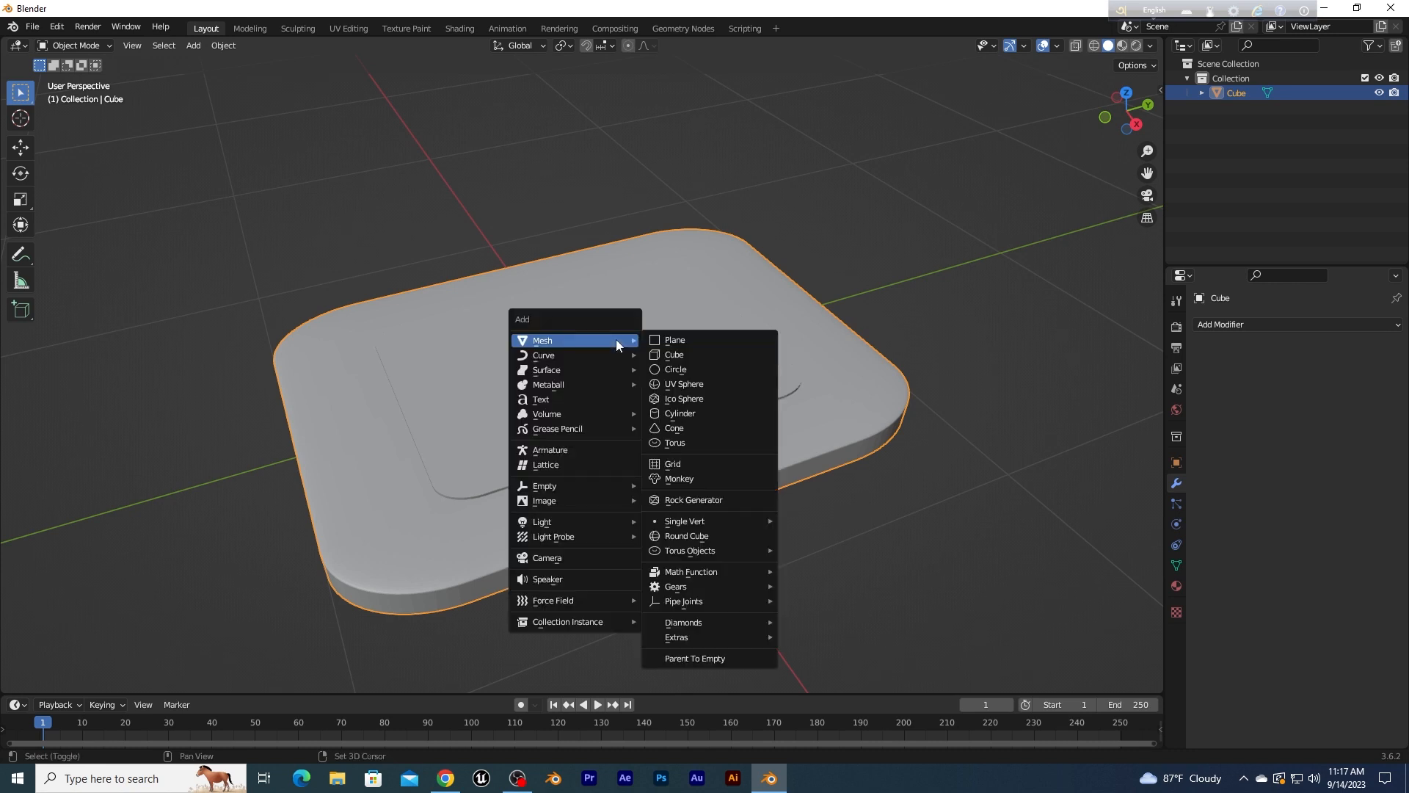
pyautogui.click(680, 355)
pyautogui.scroll(-5, 630, 385)
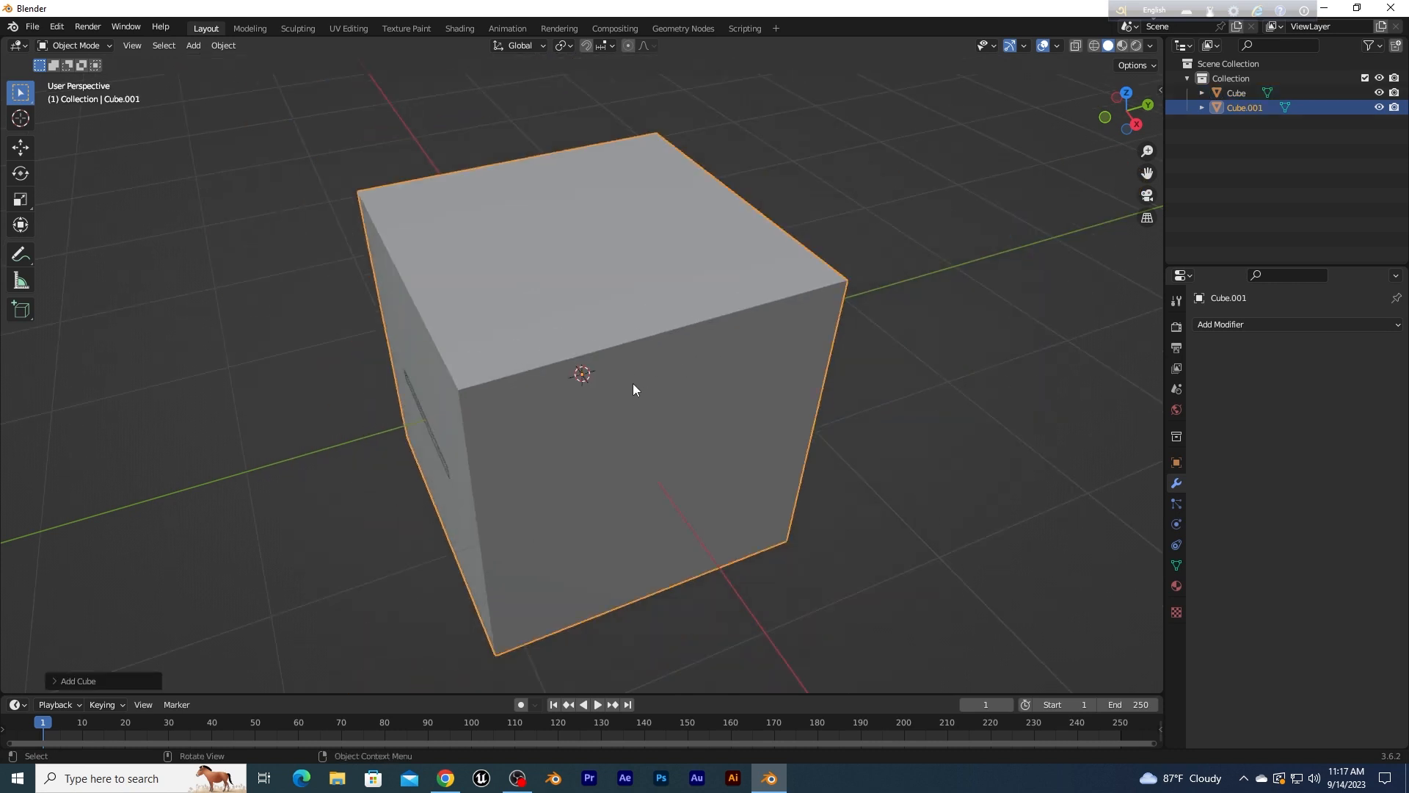
pyautogui.press('s')
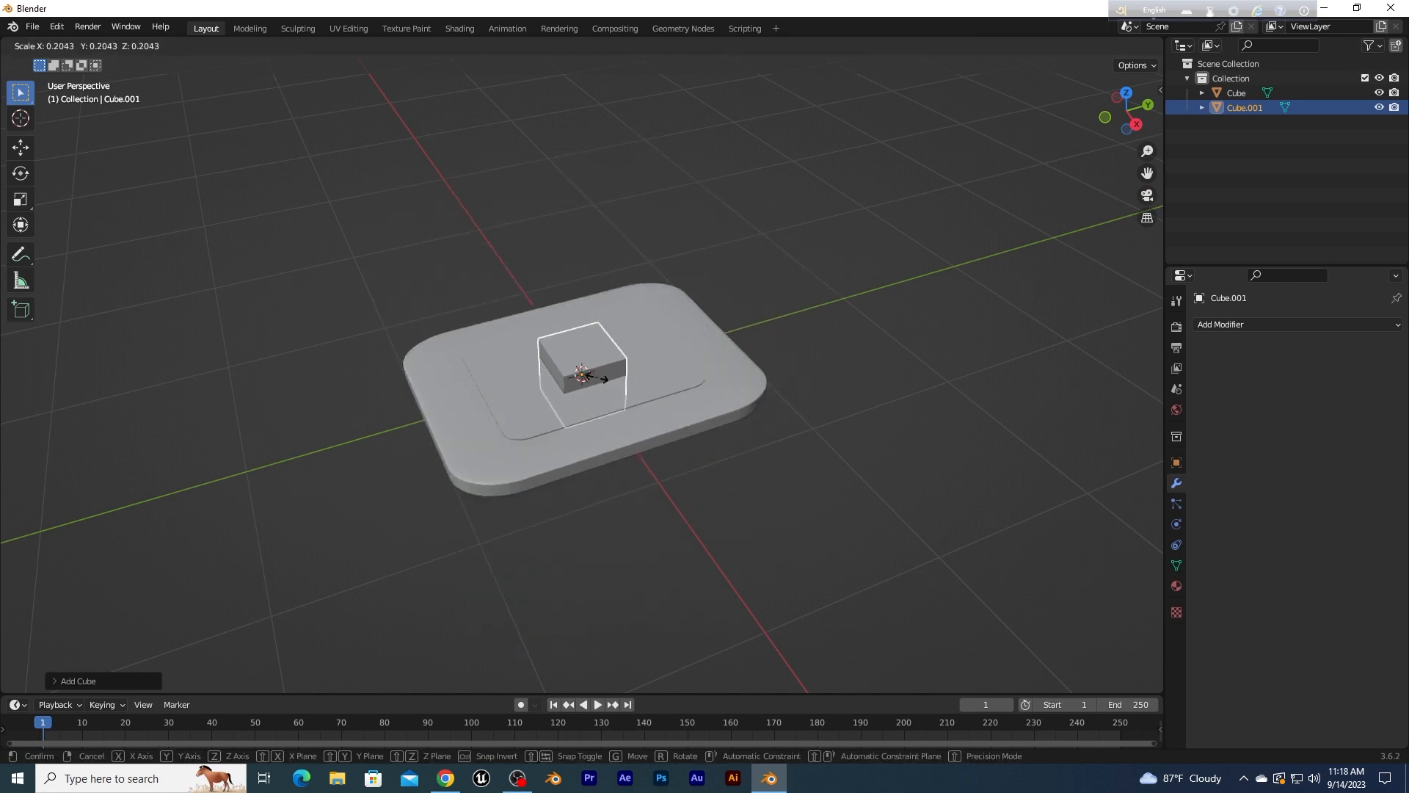
pyautogui.click(594, 380)
# Step: Move the small cube slightly upward along global Z so it protrudes from the slab's top
pyautogui.moveTo(614, 375); pyautogui.dragTo(587, 384, button='middle')
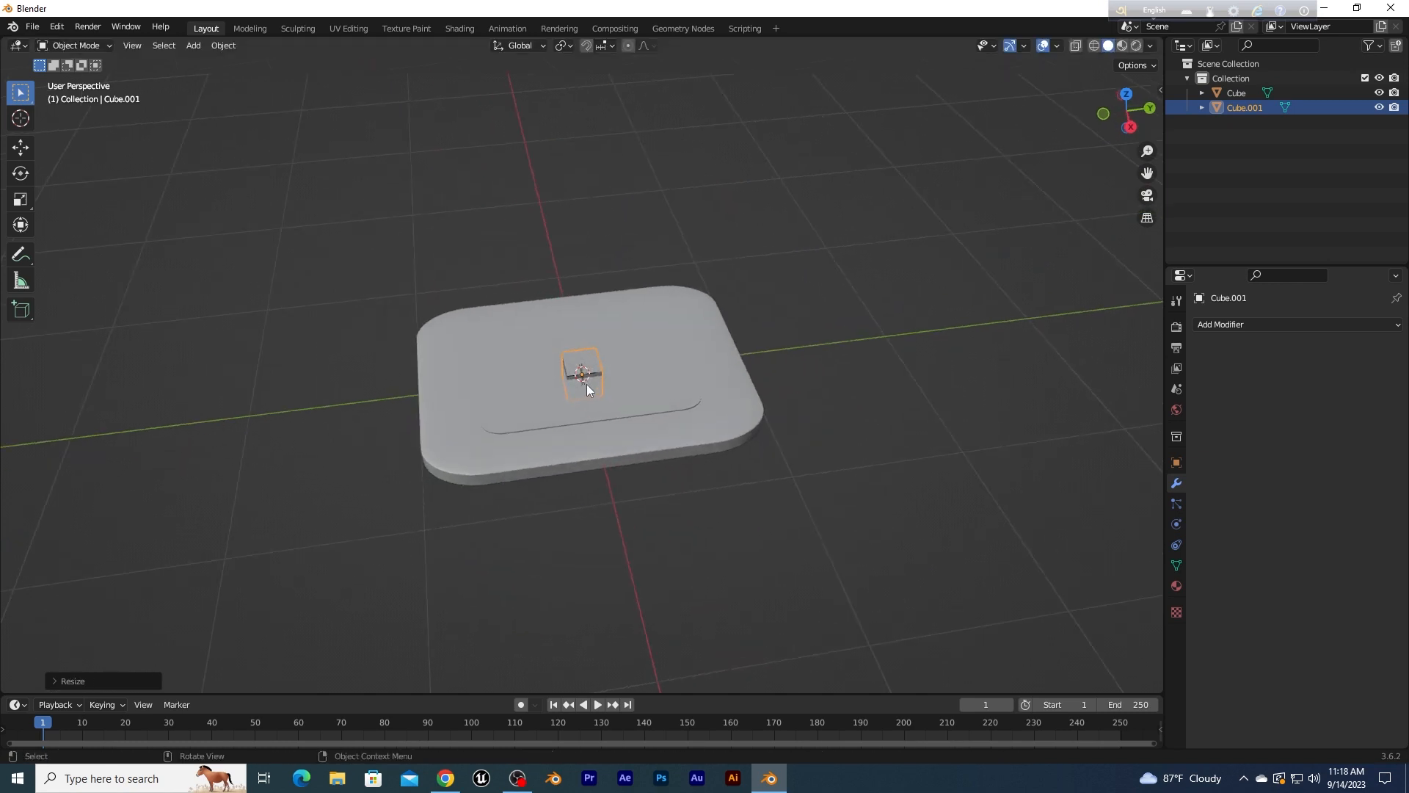
pyautogui.press('g')
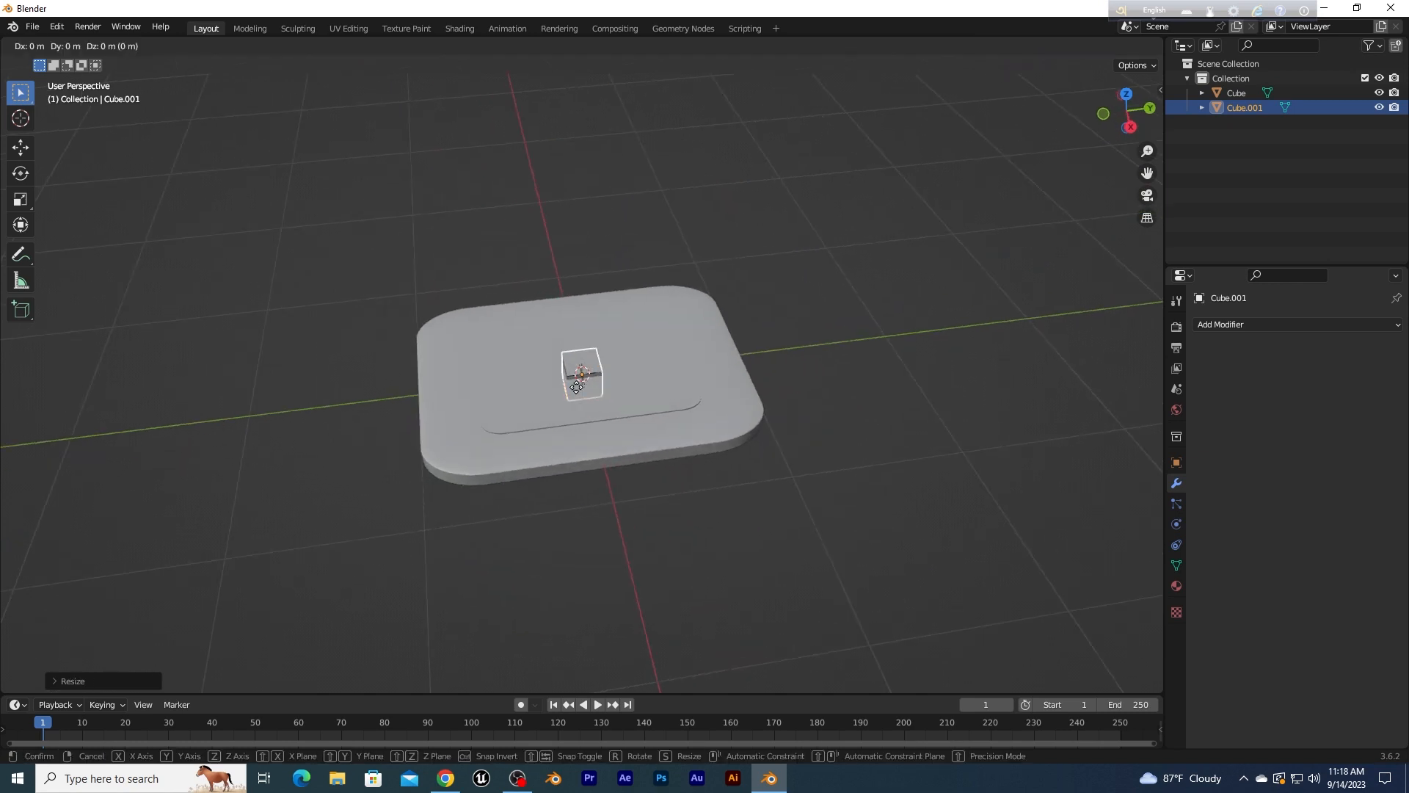
pyautogui.press('z')
pyautogui.click(711, 391)
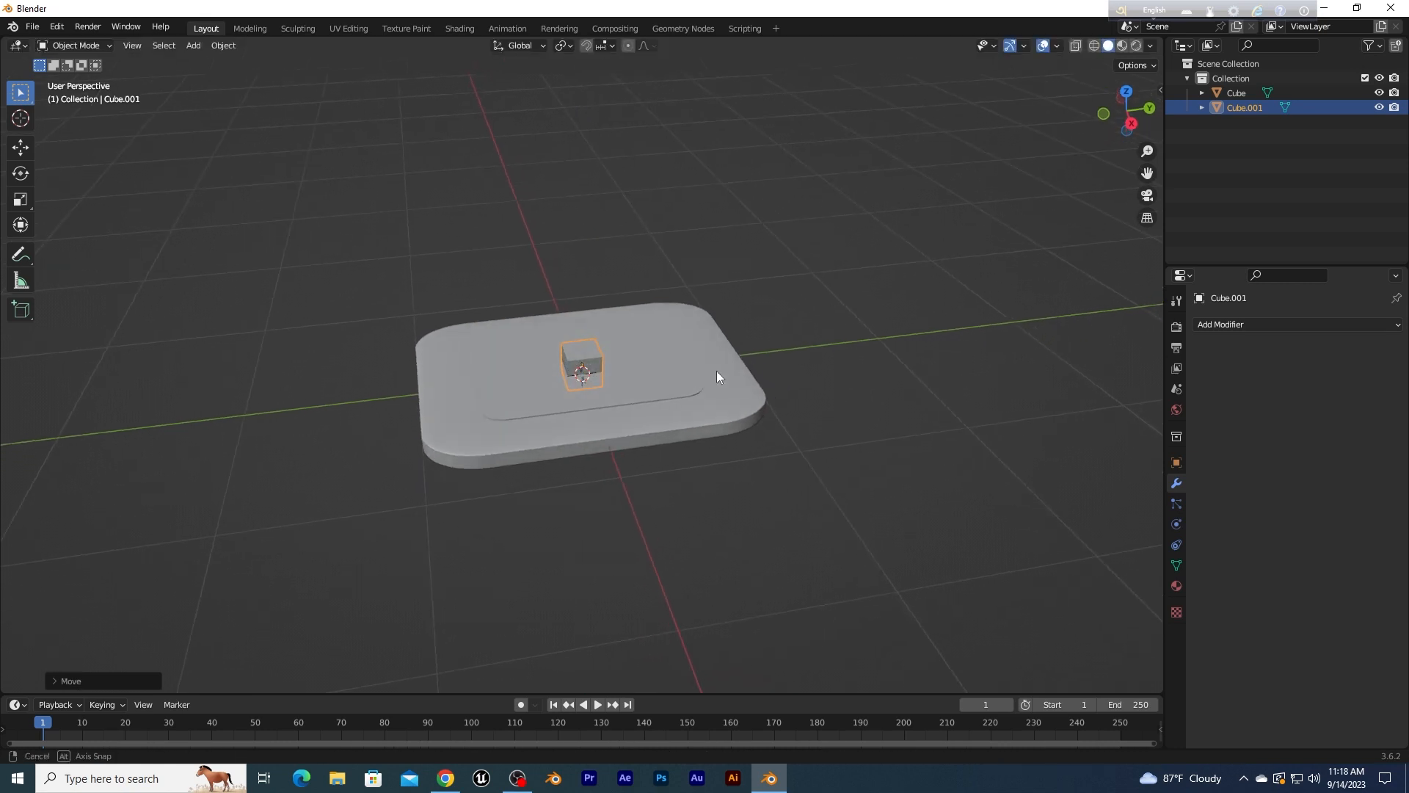
pyautogui.press('h')
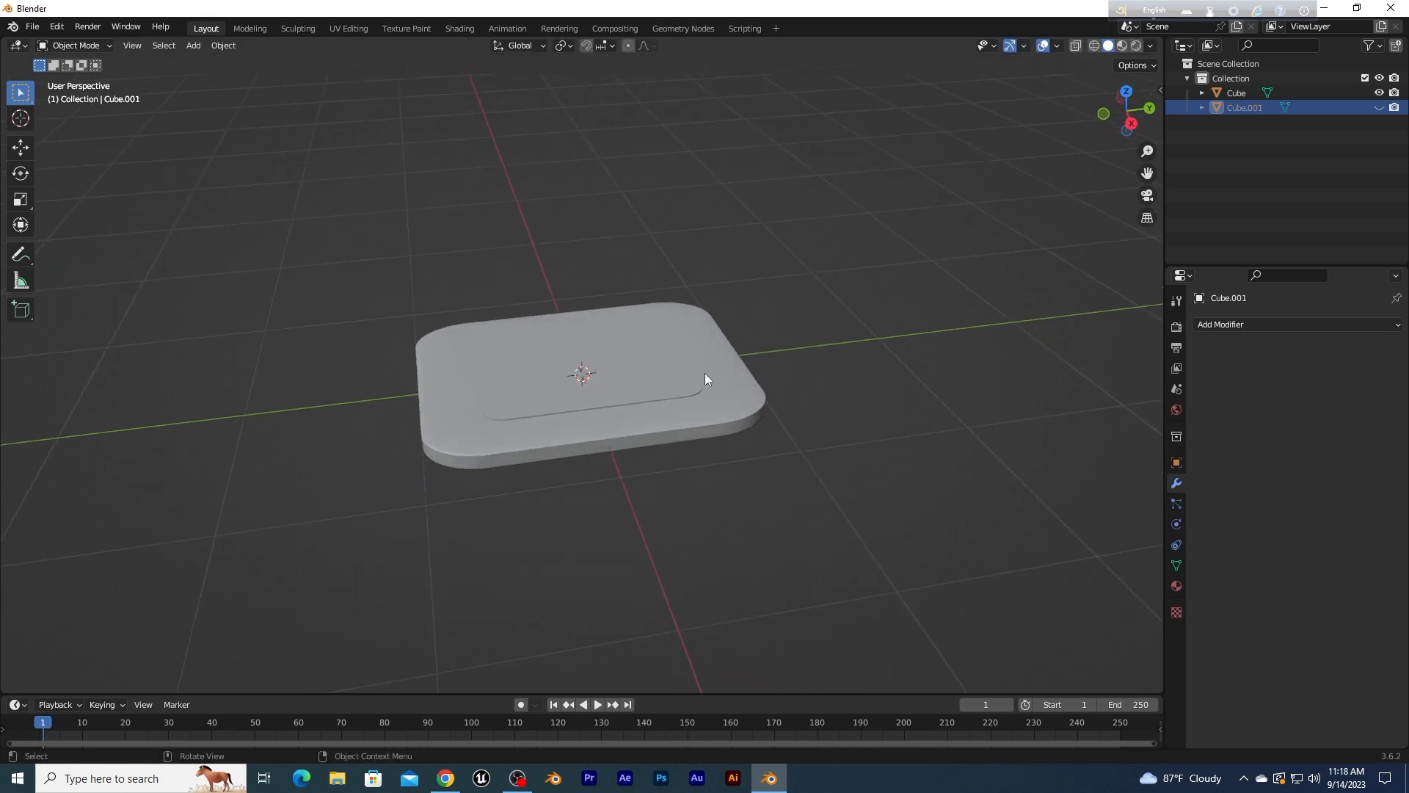
pyautogui.click(628, 373)
pyautogui.rightClick(628, 373)
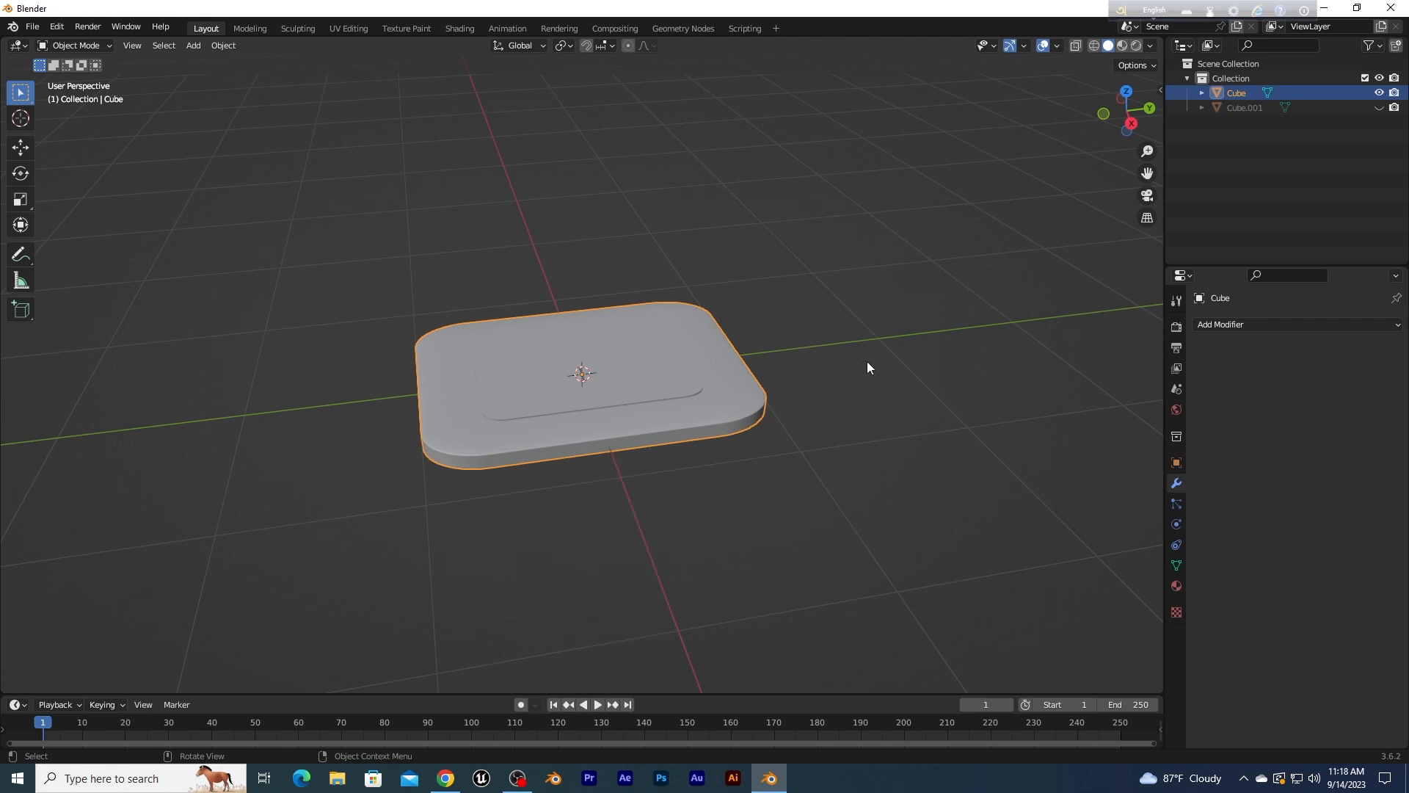
pyautogui.hotkey('ctrl', 'z')
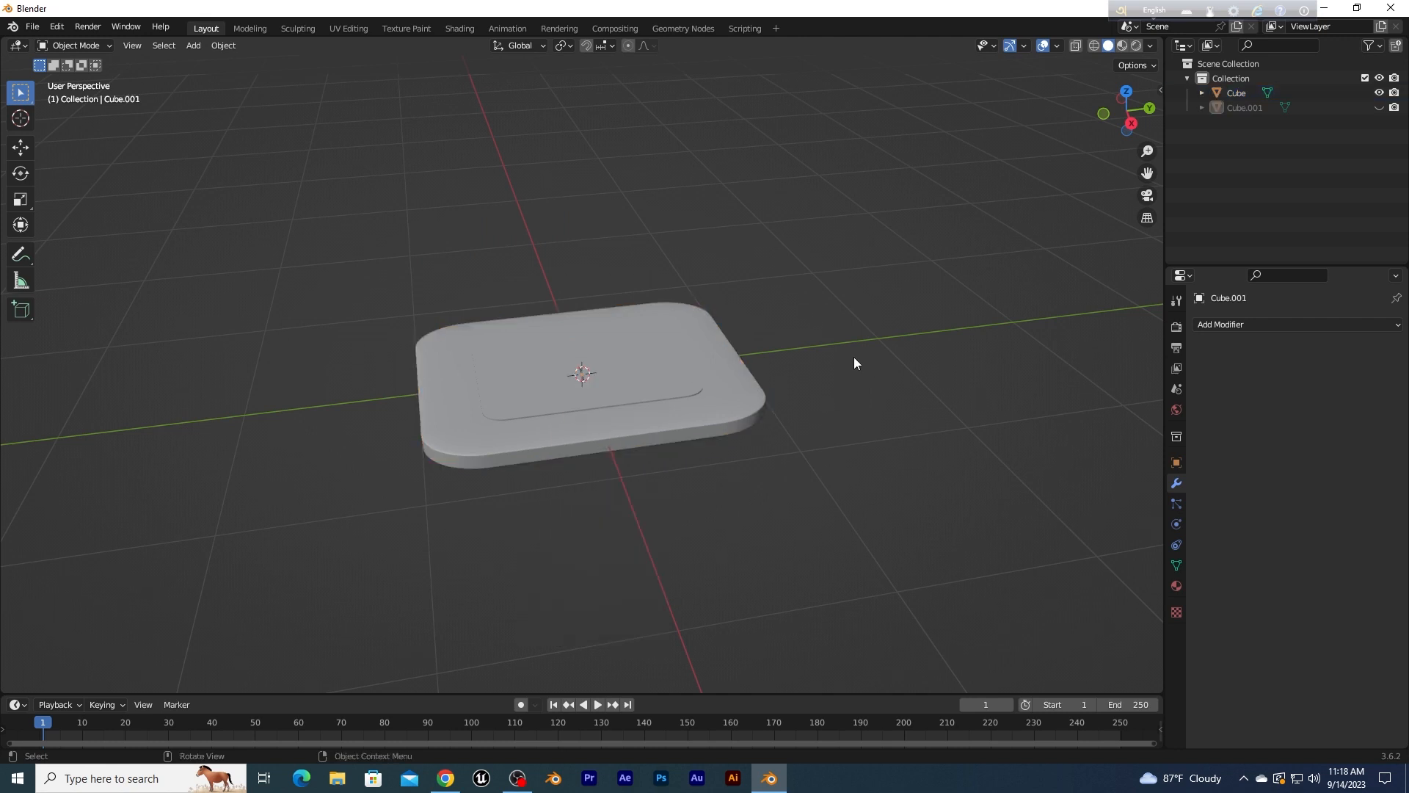
pyautogui.scroll(5, 852, 357)
pyautogui.hotkey('alt', 'h')
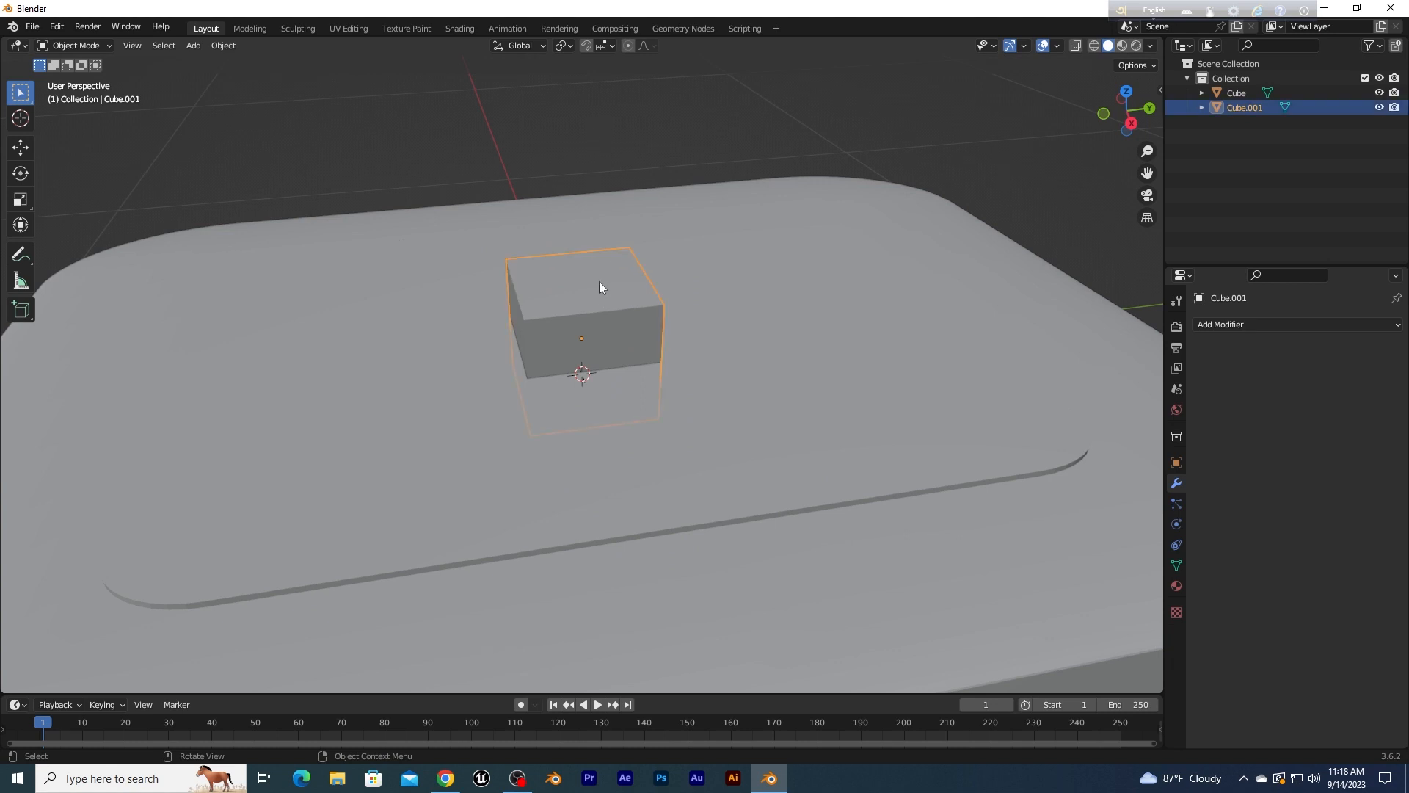
# Step: Move the small cube along negative global Y onto the margin between the raised panel and the slab's short end
pyautogui.press('g')
pyautogui.press('y')
pyautogui.click(323, 354)
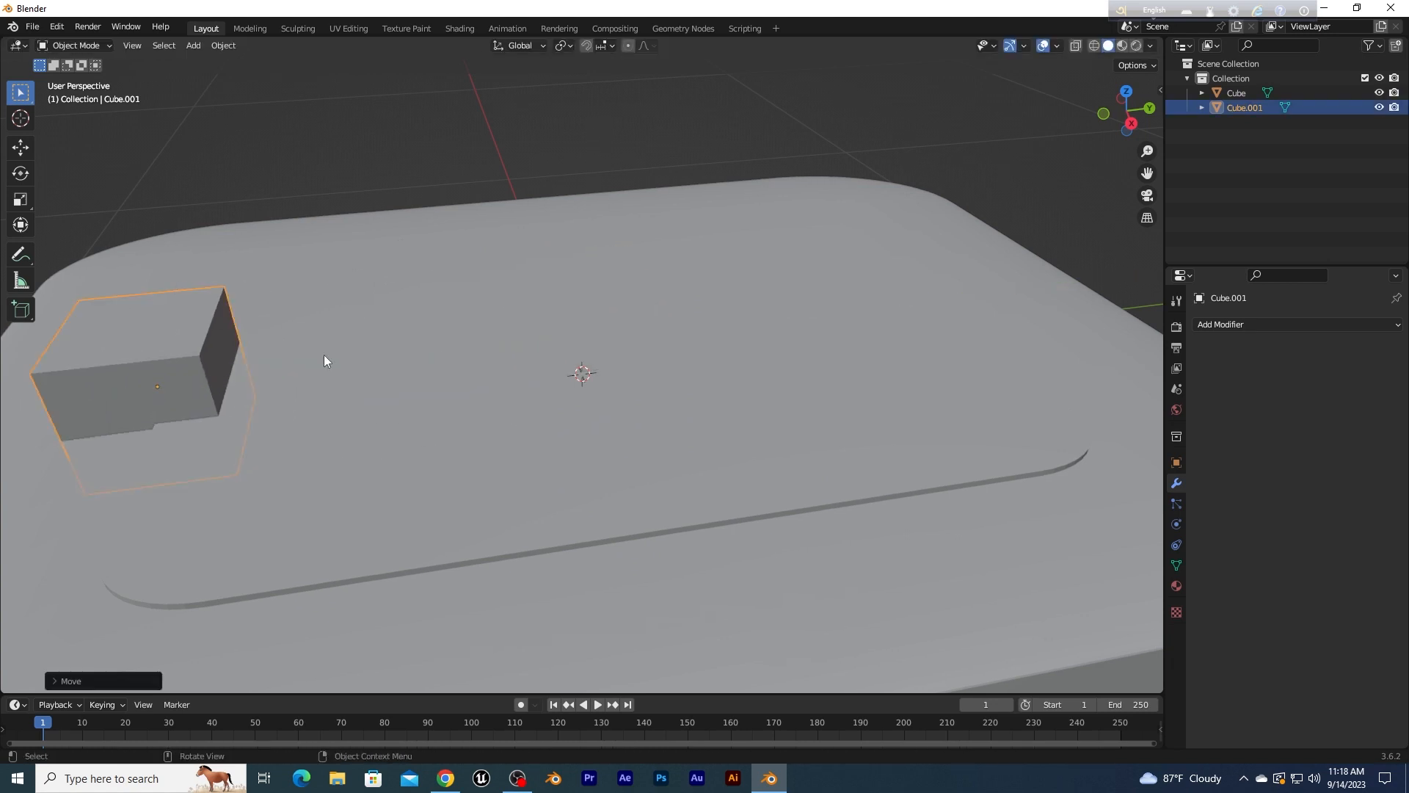
pyautogui.scroll(-3, 320, 354)
pyautogui.moveTo(321, 354); pyautogui.dragTo(319, 373, button='middle')
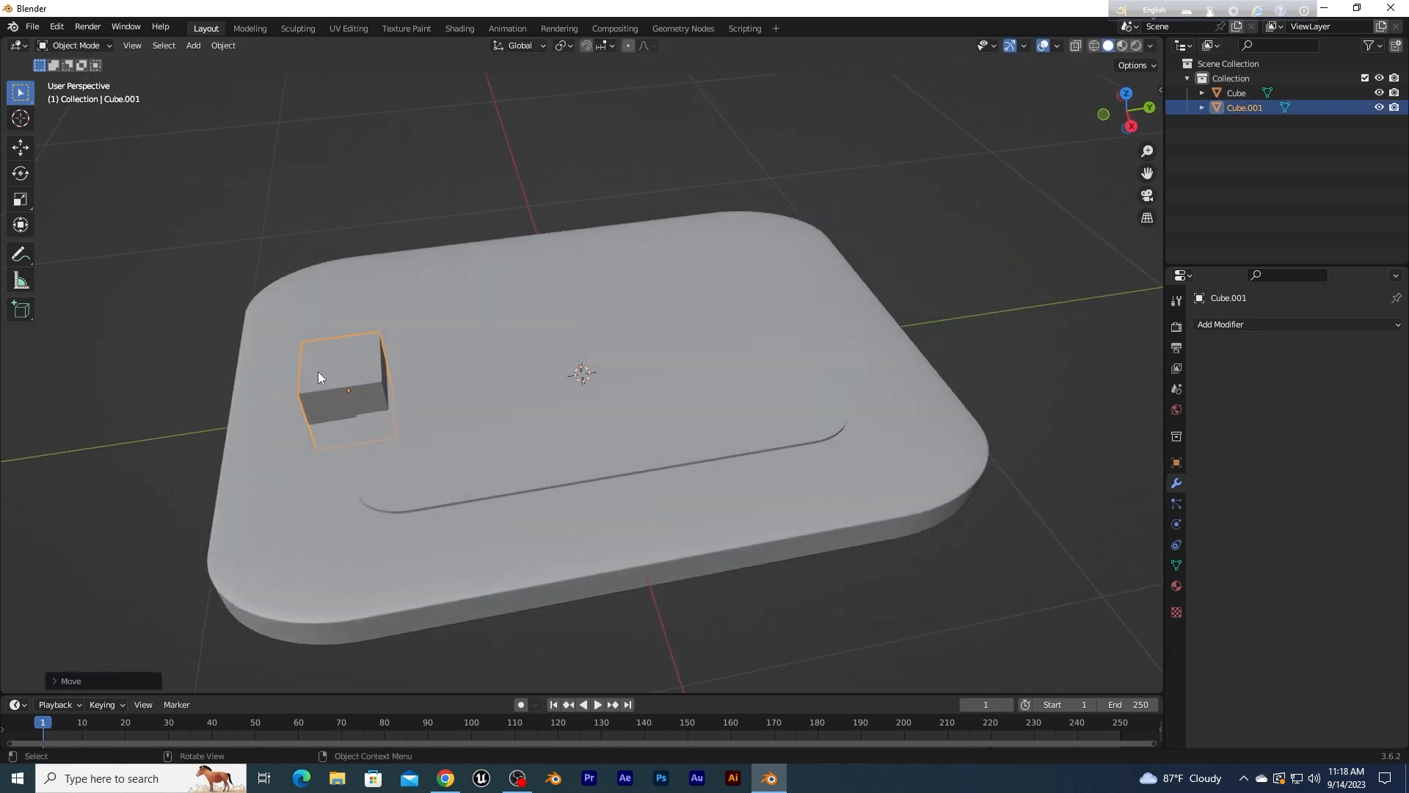
pyautogui.press('g')
pyautogui.press('y')
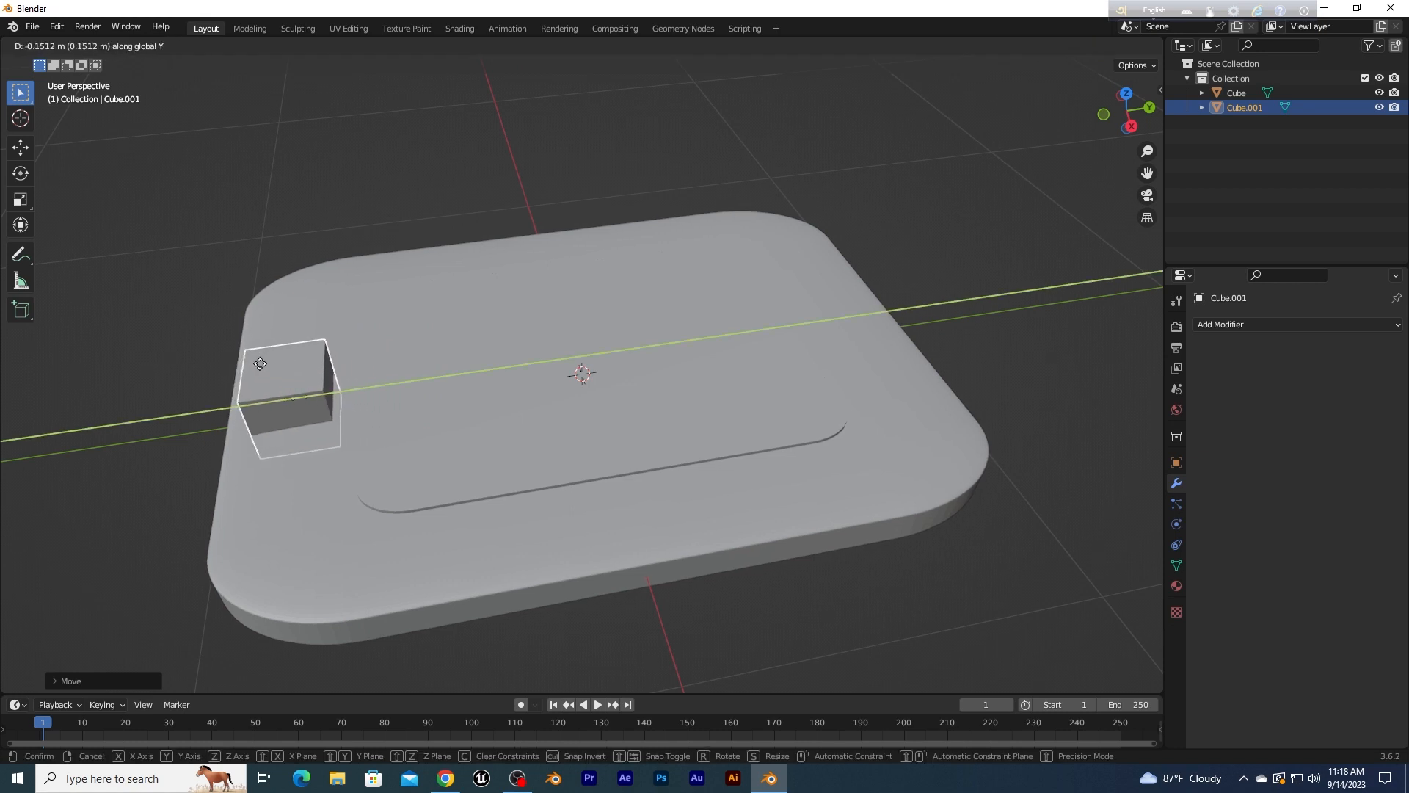
pyautogui.click(260, 363)
# Step: Flatten the small cube by scaling it along global Z to about 0.21
pyautogui.moveTo(259, 364); pyautogui.dragTo(412, 334, button='middle')
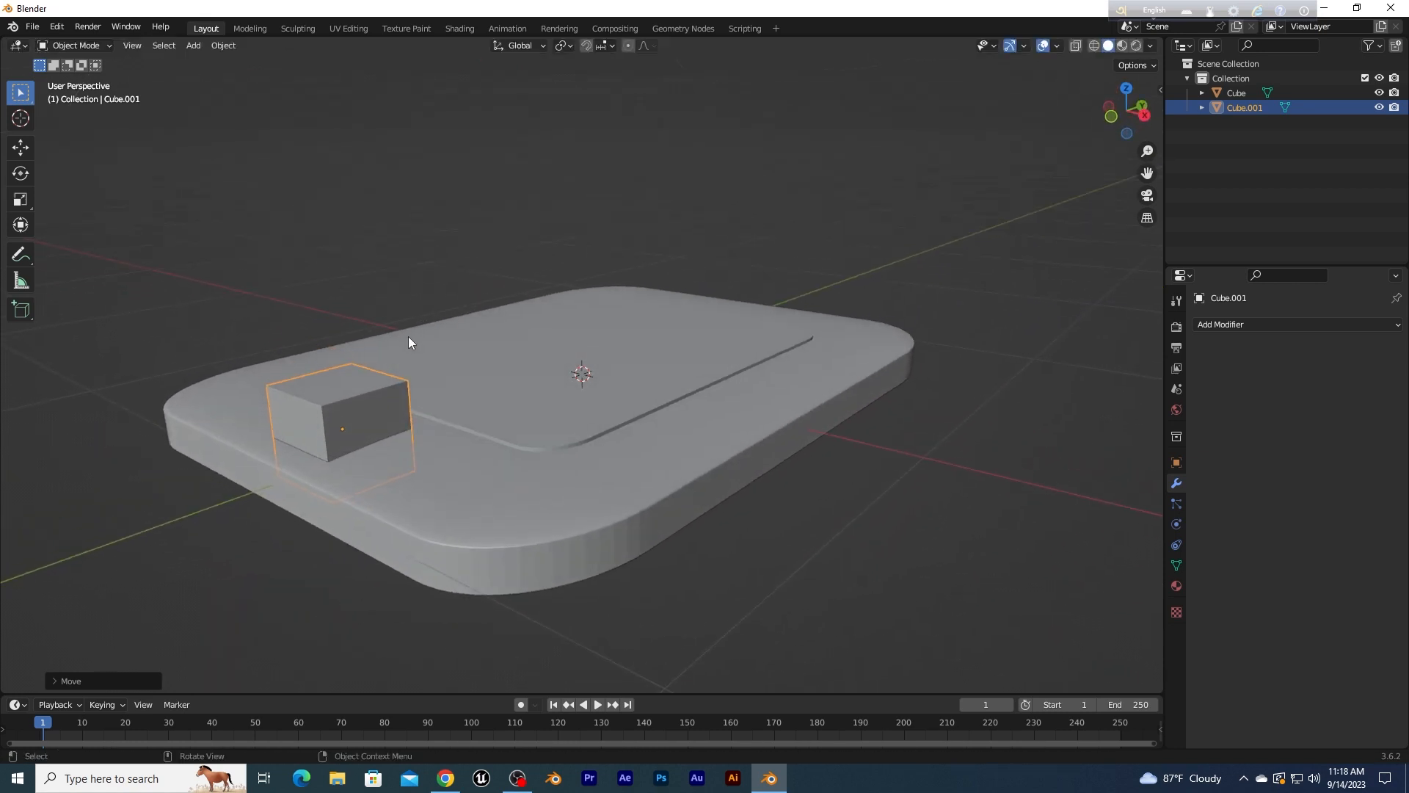
pyautogui.scroll(-4, 409, 360)
pyautogui.scroll(5, 292, 371)
pyautogui.moveTo(293, 372); pyautogui.dragTo(482, 353, button='middle')
pyautogui.press('s')
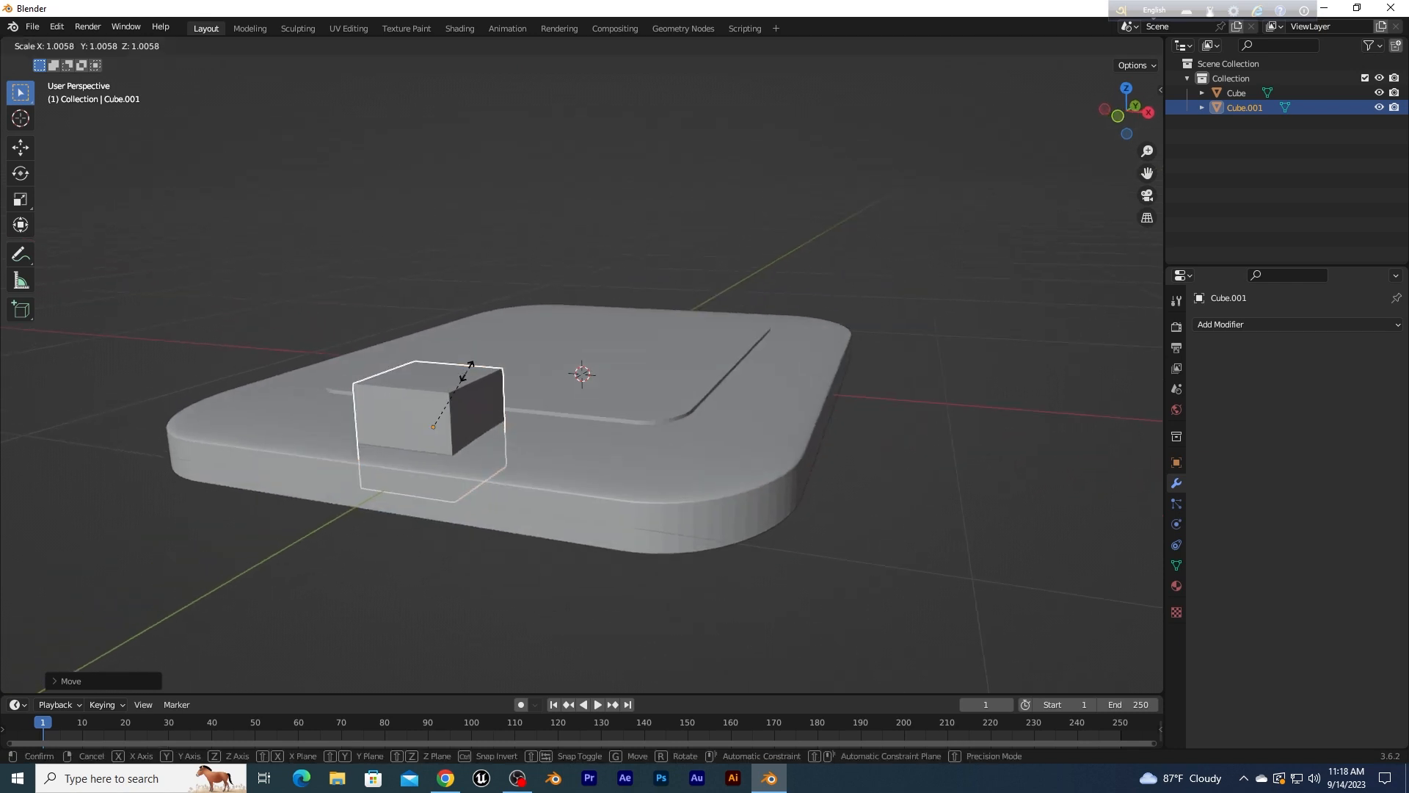
pyautogui.press('z')
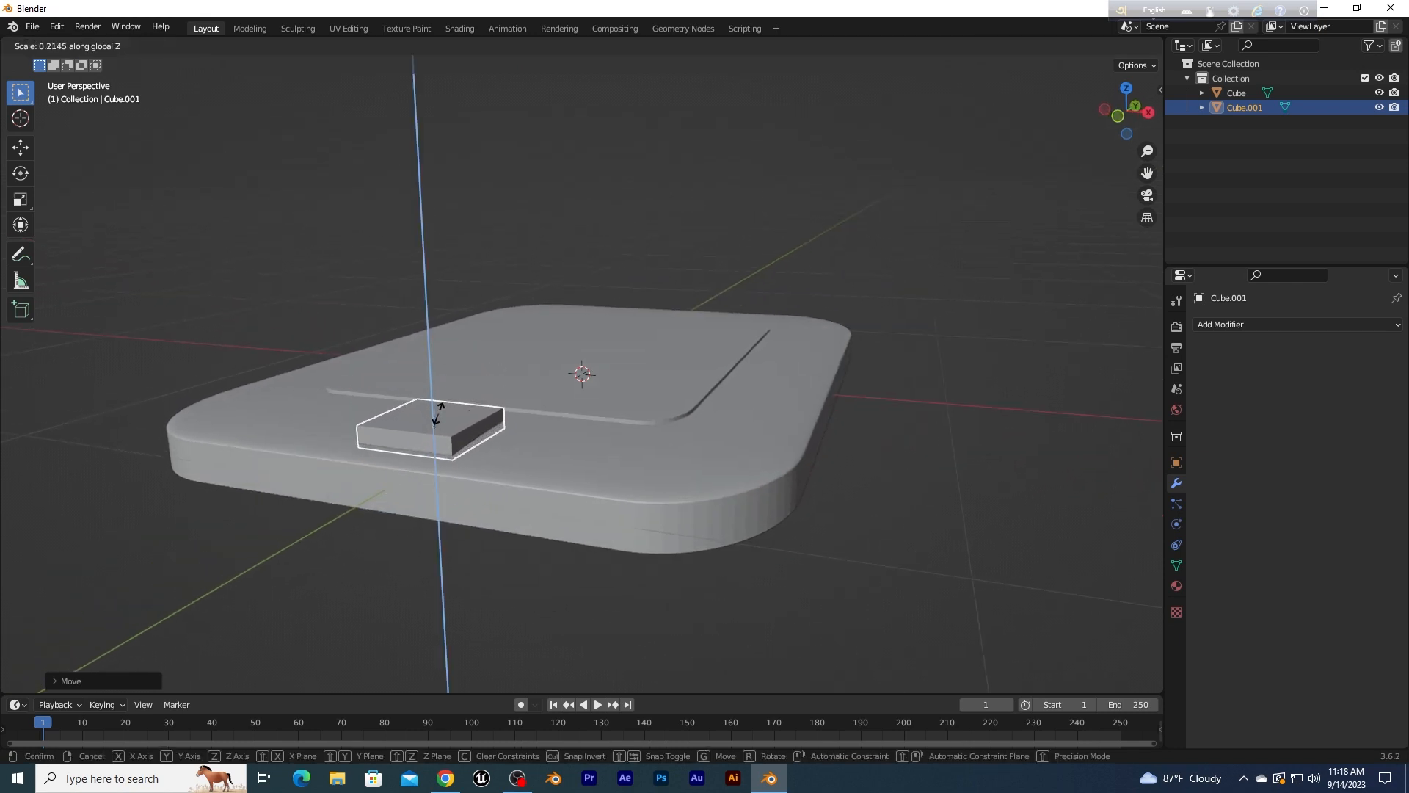
pyautogui.click(438, 419)
# Step: Scale the small block to about 0.78 along global X and shorten it slightly along global Y
pyautogui.moveTo(447, 415); pyautogui.dragTo(490, 466, button='middle')
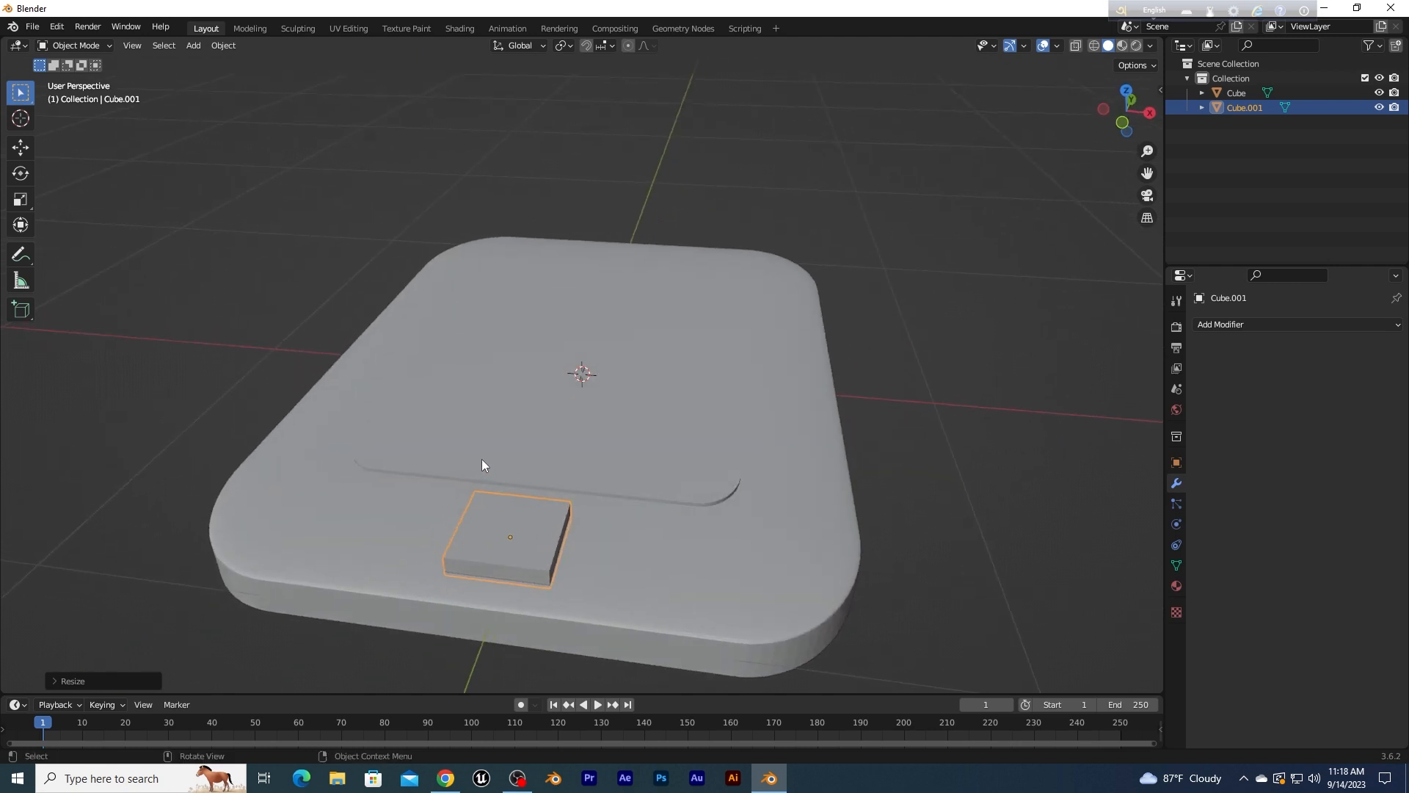
pyautogui.press('s')
pyautogui.press('y')
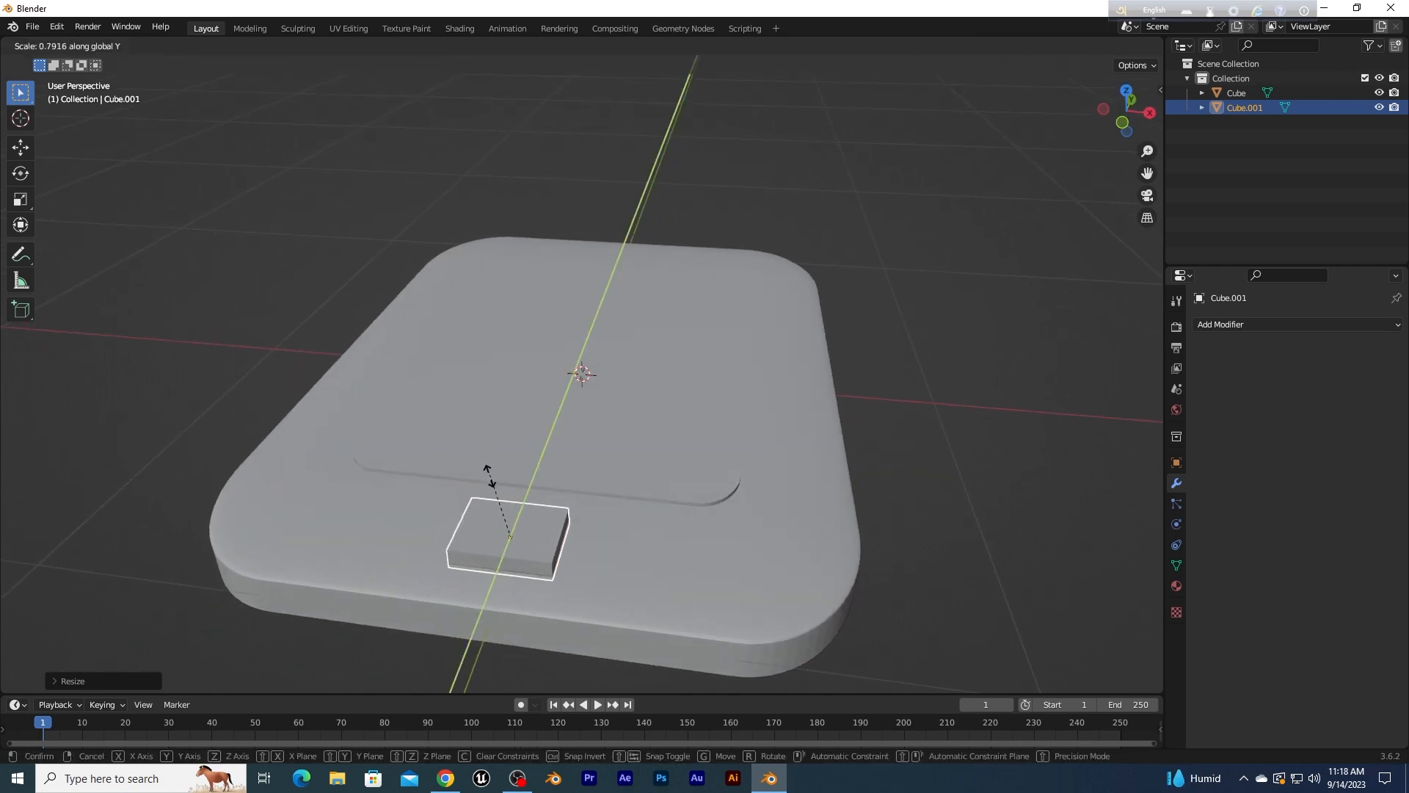
pyautogui.click(499, 469)
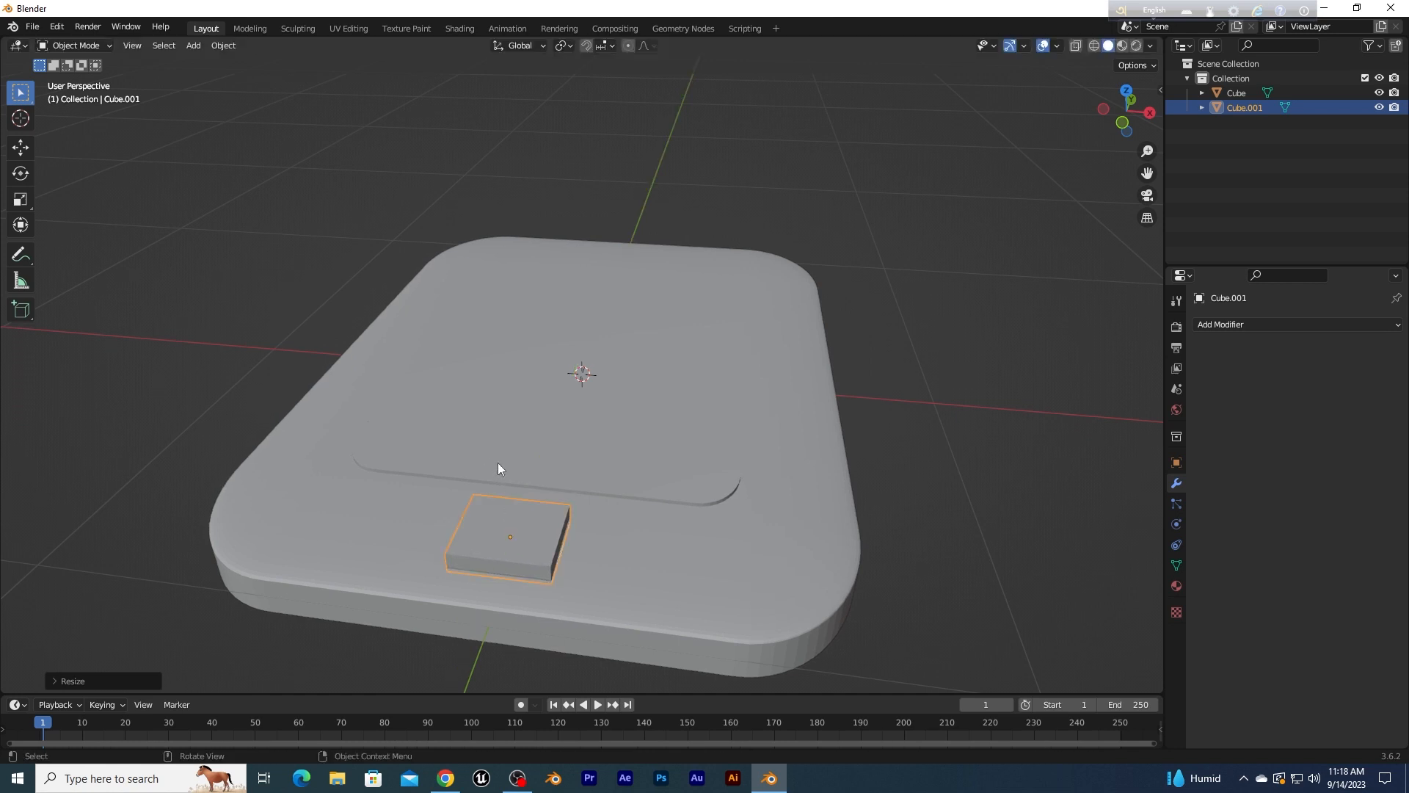
pyautogui.press('s')
pyautogui.press('x')
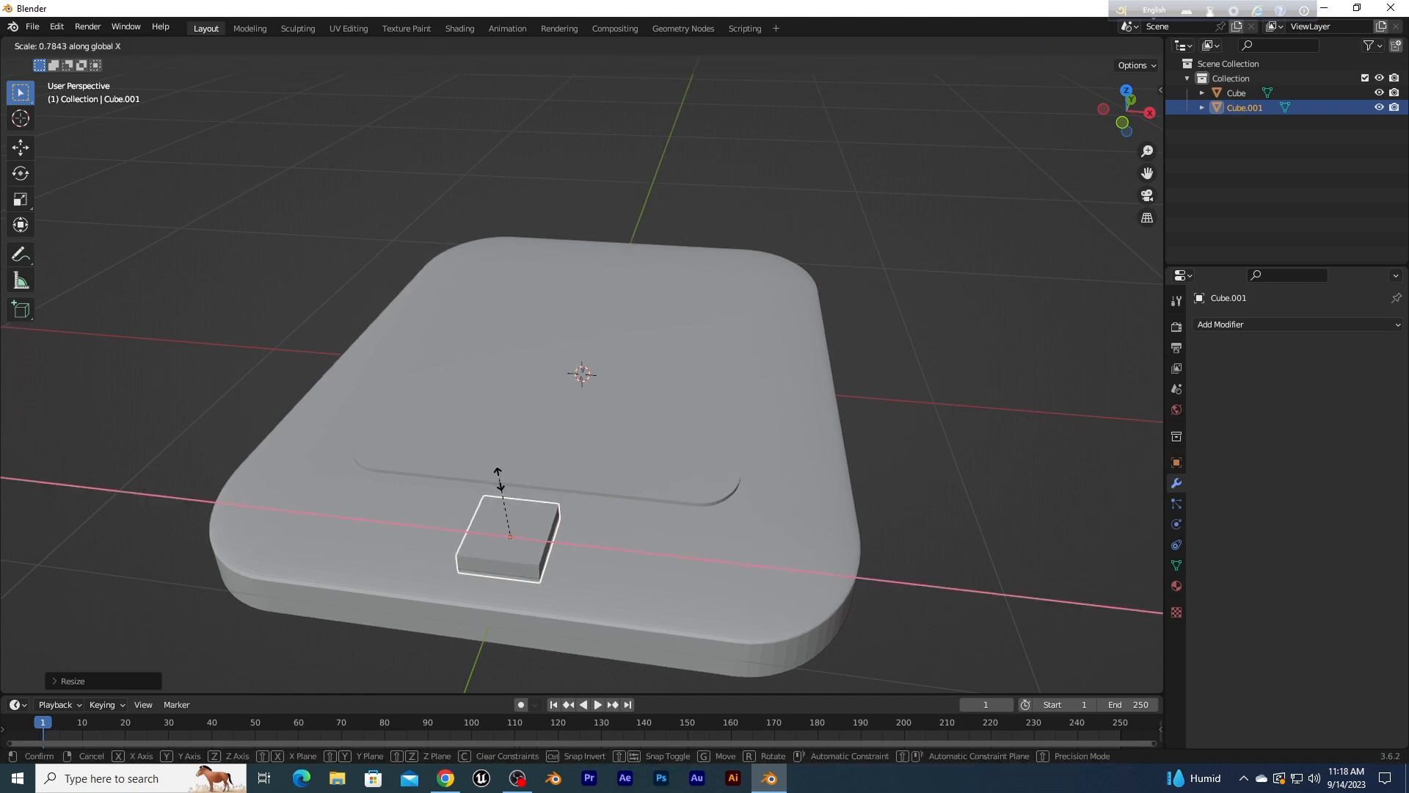
pyautogui.click(499, 478)
pyautogui.press('s')
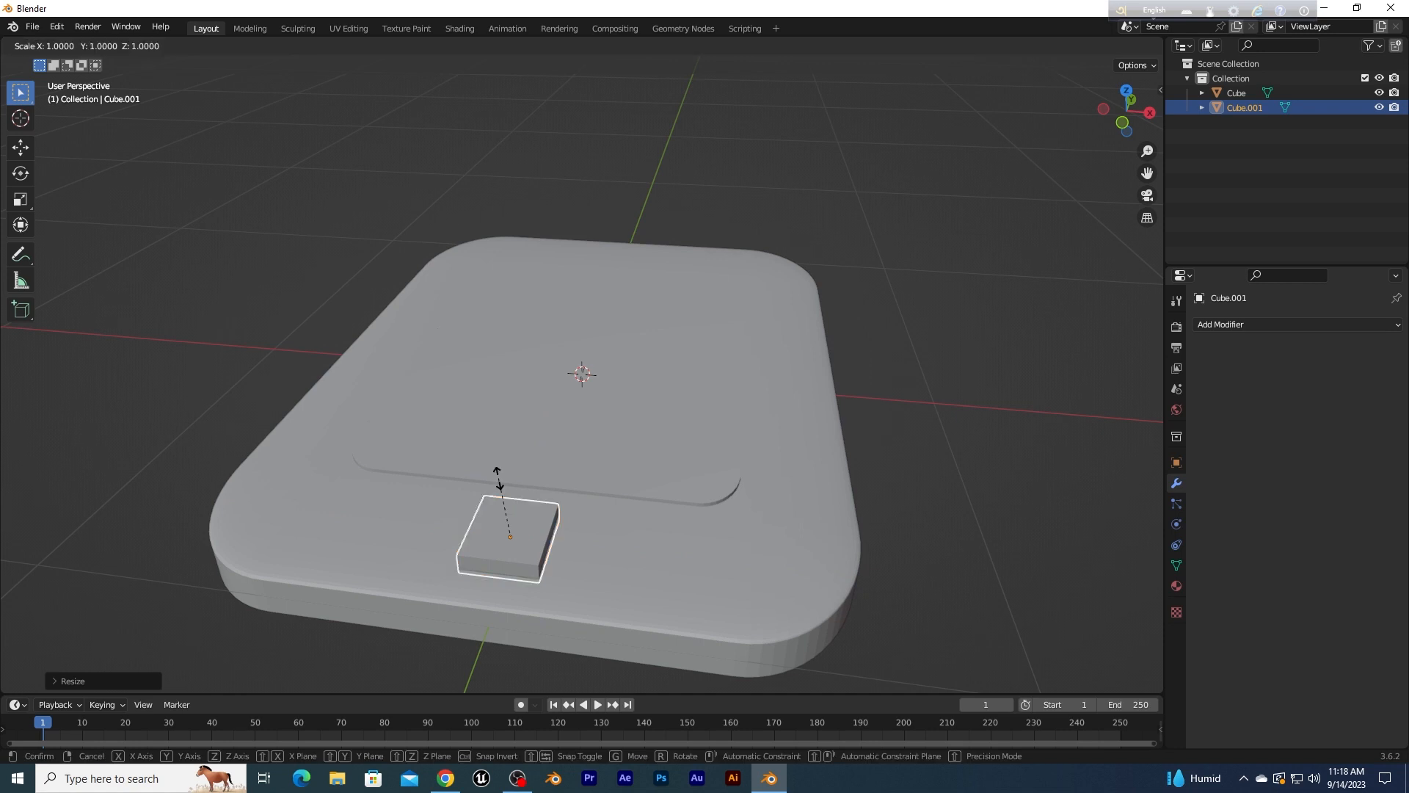
pyautogui.press('y')
pyautogui.click(495, 480)
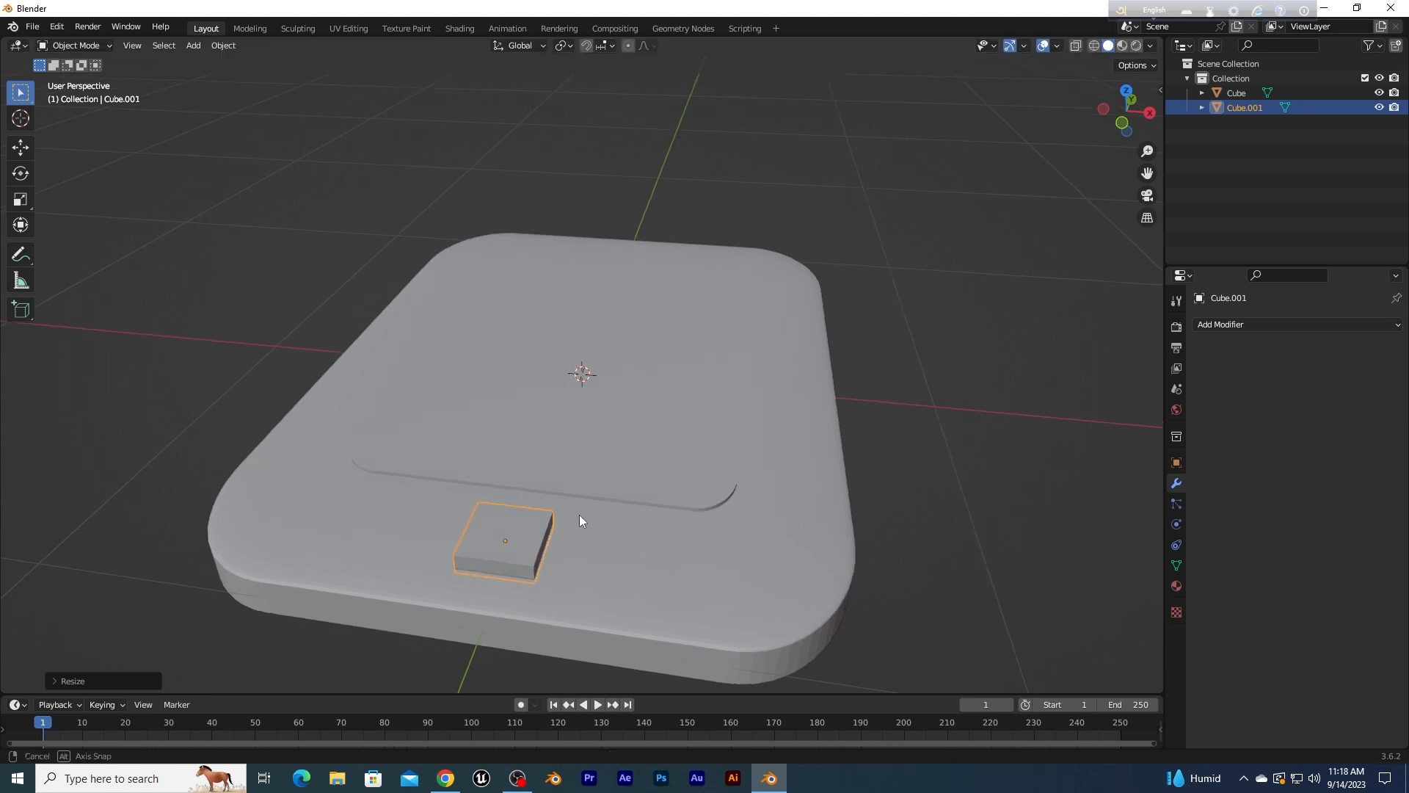
# Step: Add a Bevel modifier to the small block, set its amount to 0.51 m and increase the segments
pyautogui.moveTo(579, 513); pyautogui.dragTo(502, 540, button='middle')
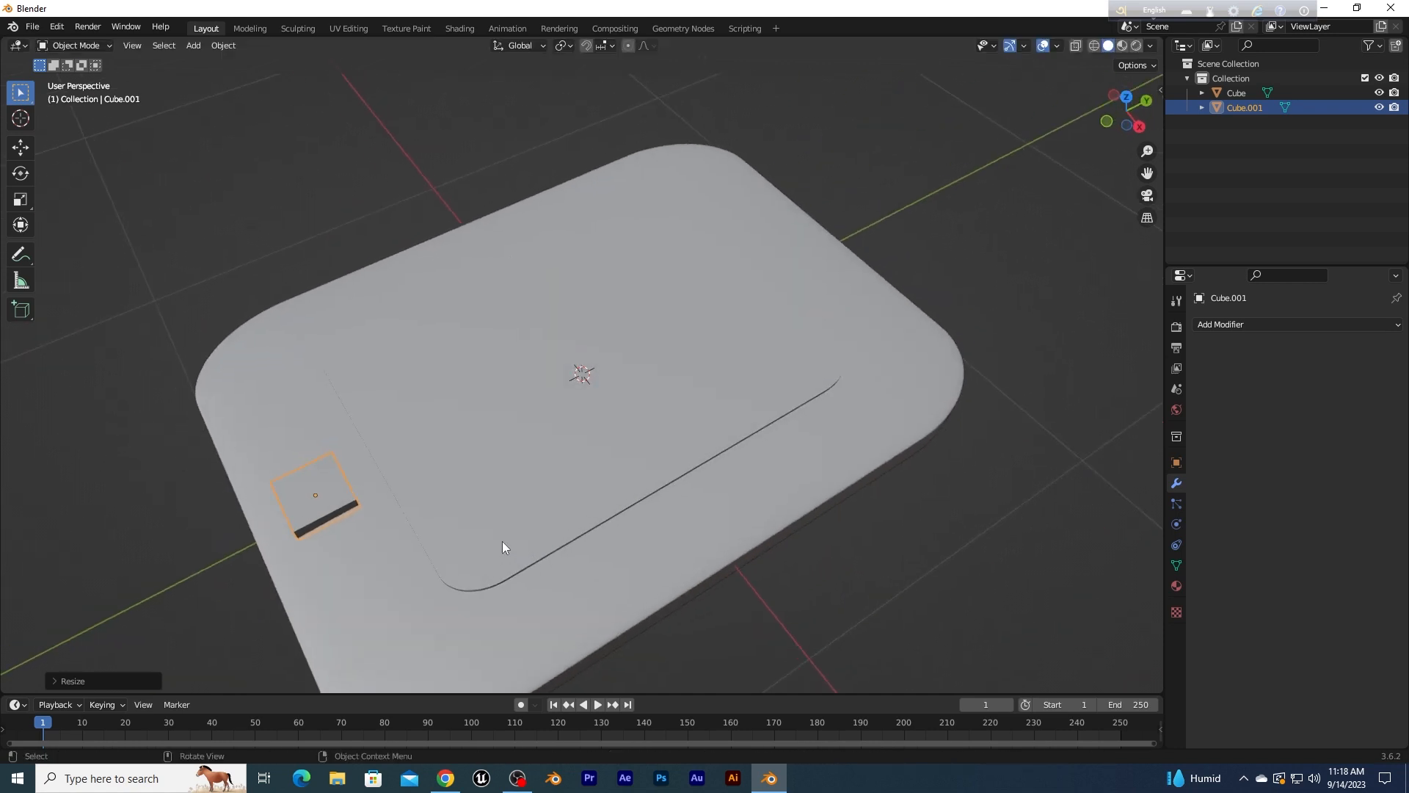
pyautogui.click(1279, 324)
pyautogui.click(1114, 384)
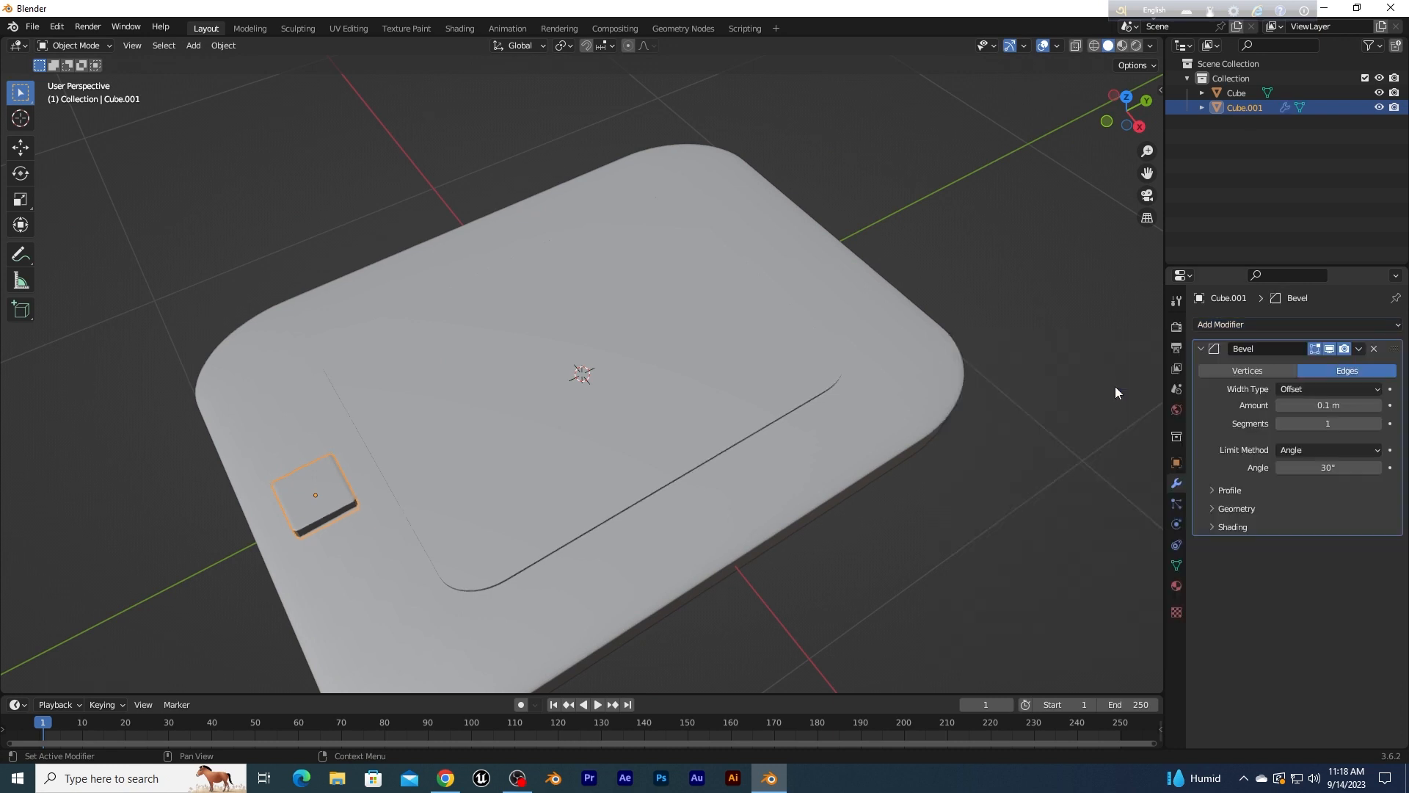
pyautogui.moveTo(1325, 406); pyautogui.dragTo(1357, 424)
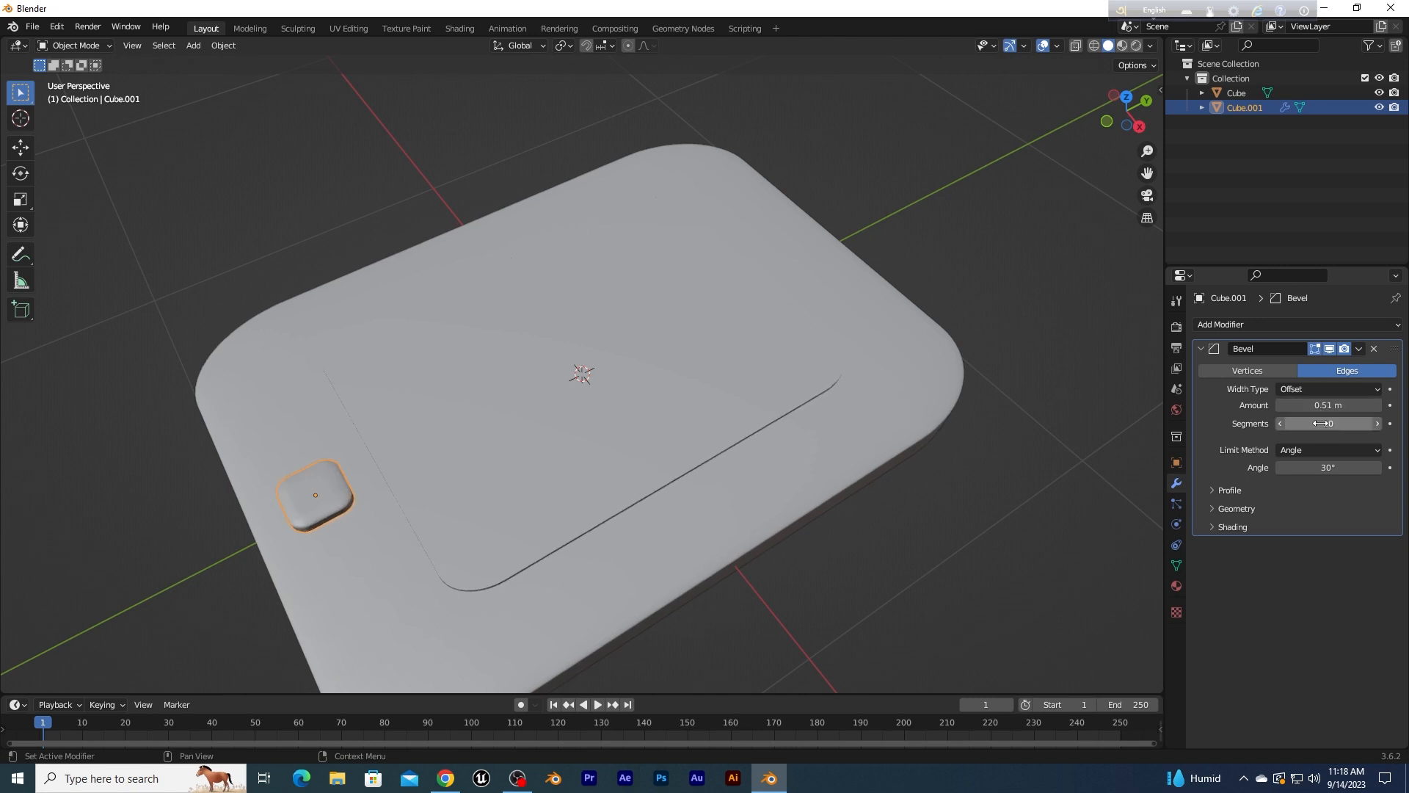
# Step: Apply the Bevel modifier permanently to the small block and deselect it
pyautogui.click(1357, 349)
pyautogui.click(1334, 367)
pyautogui.hotkey('alt', 'a')
# Step: Move the small block about 0.3 m along negative global X, keeping it on the margin beside the raised panel
pyautogui.moveTo(341, 315); pyautogui.dragTo(522, 276, button='middle')
pyautogui.click(786, 482)
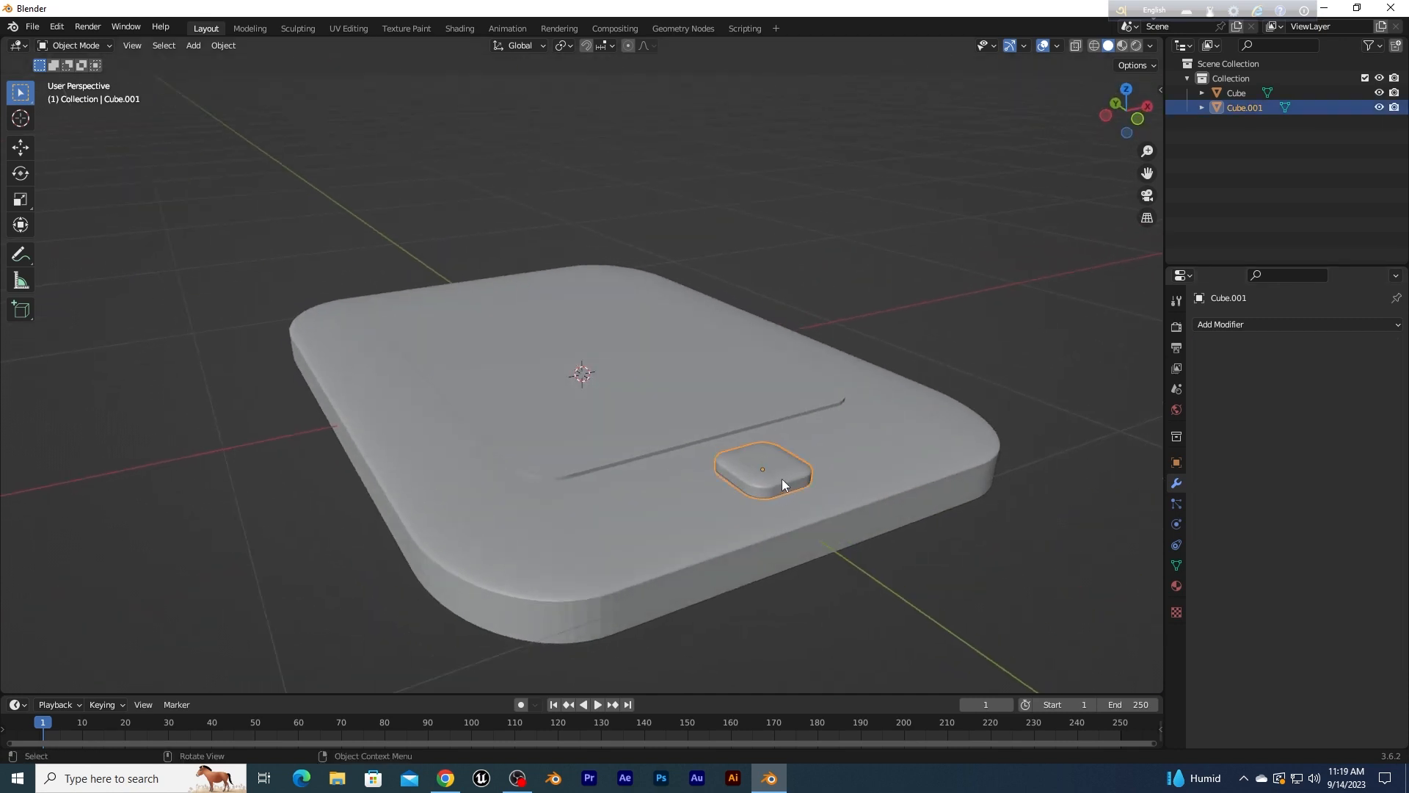
pyautogui.press('g')
pyautogui.press('x')
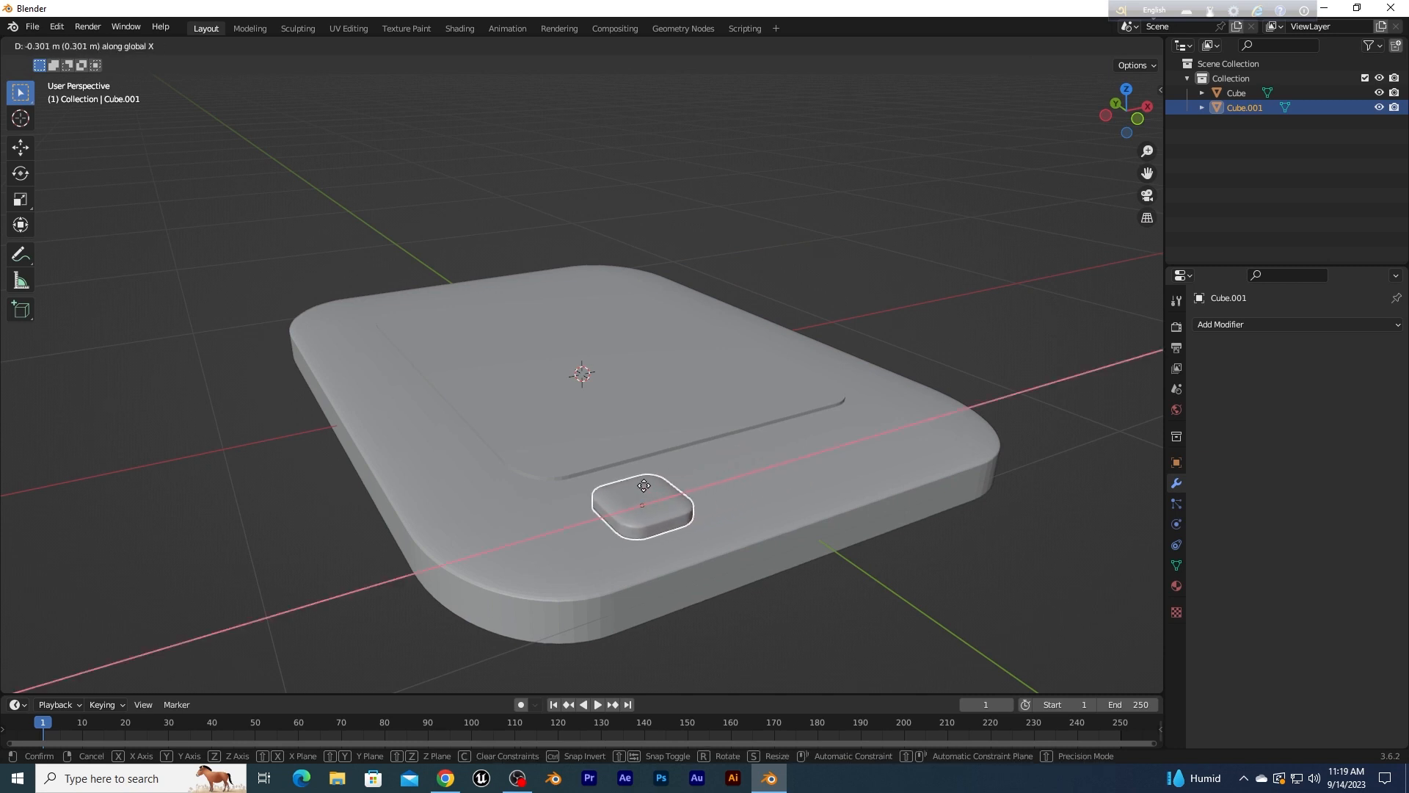
pyautogui.click(646, 486)
# Step: Scale the small block to about 0.9 along global X and narrow it slightly along global Y
pyautogui.moveTo(718, 487); pyautogui.dragTo(599, 512, button='middle')
pyautogui.press('s')
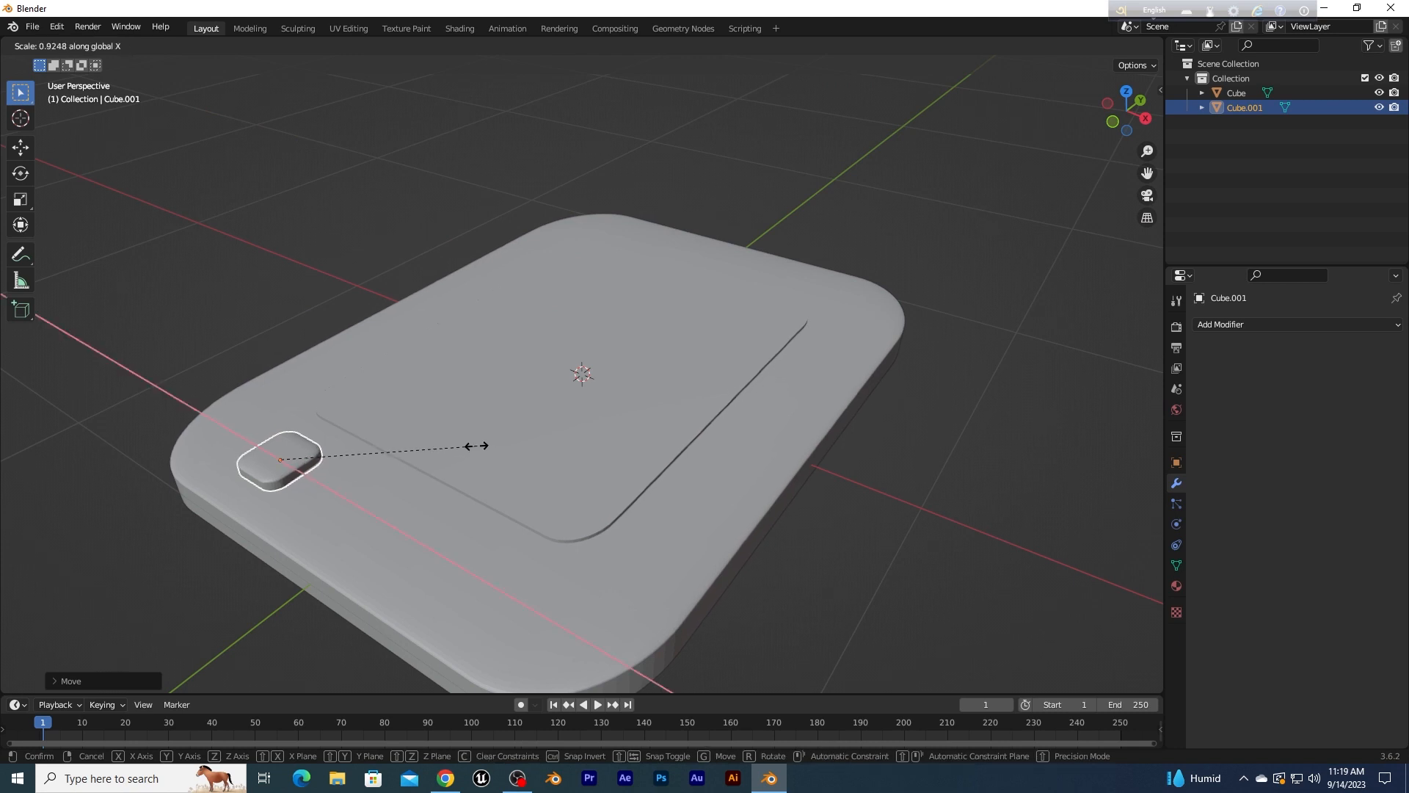
pyautogui.click(461, 446)
pyautogui.press('s')
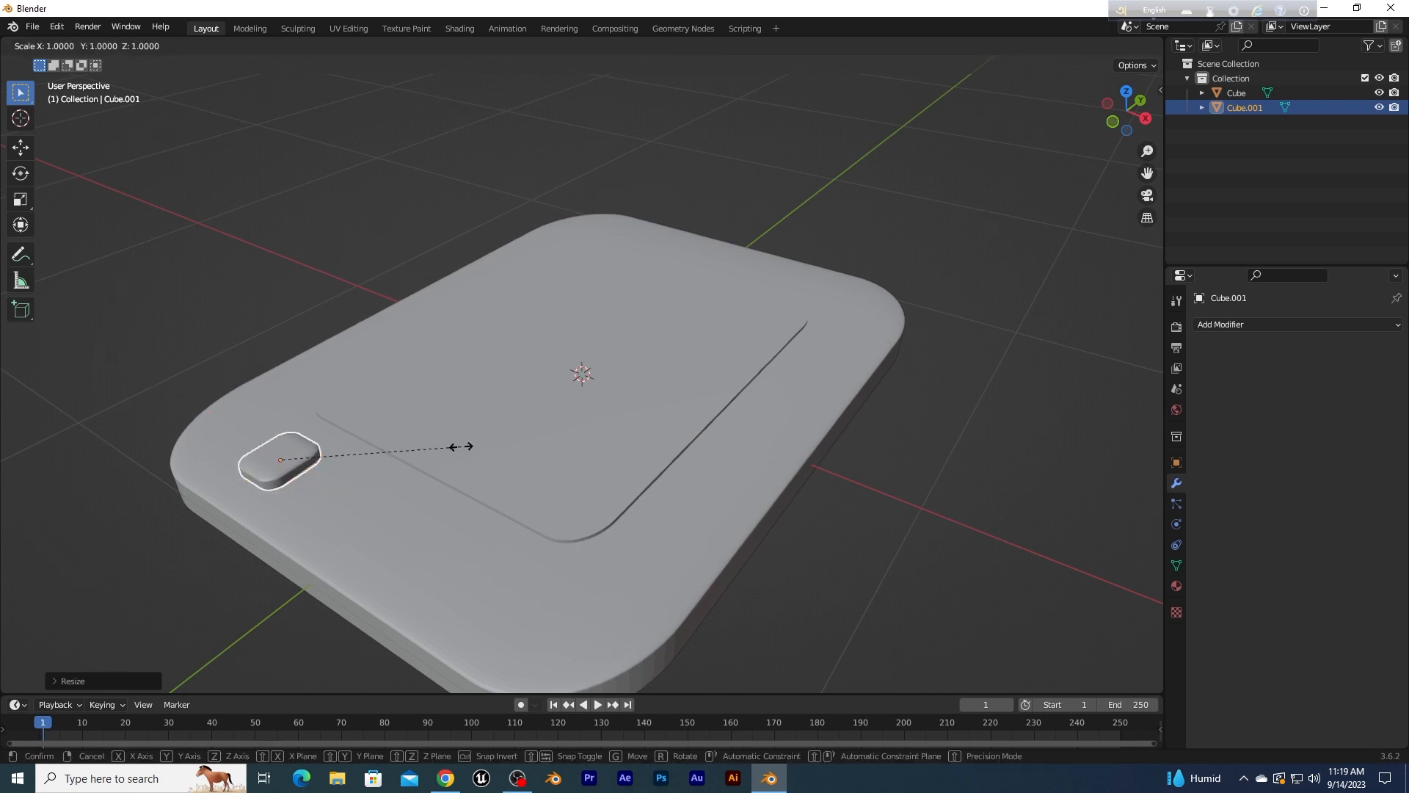
pyautogui.press('y')
pyautogui.click(434, 443)
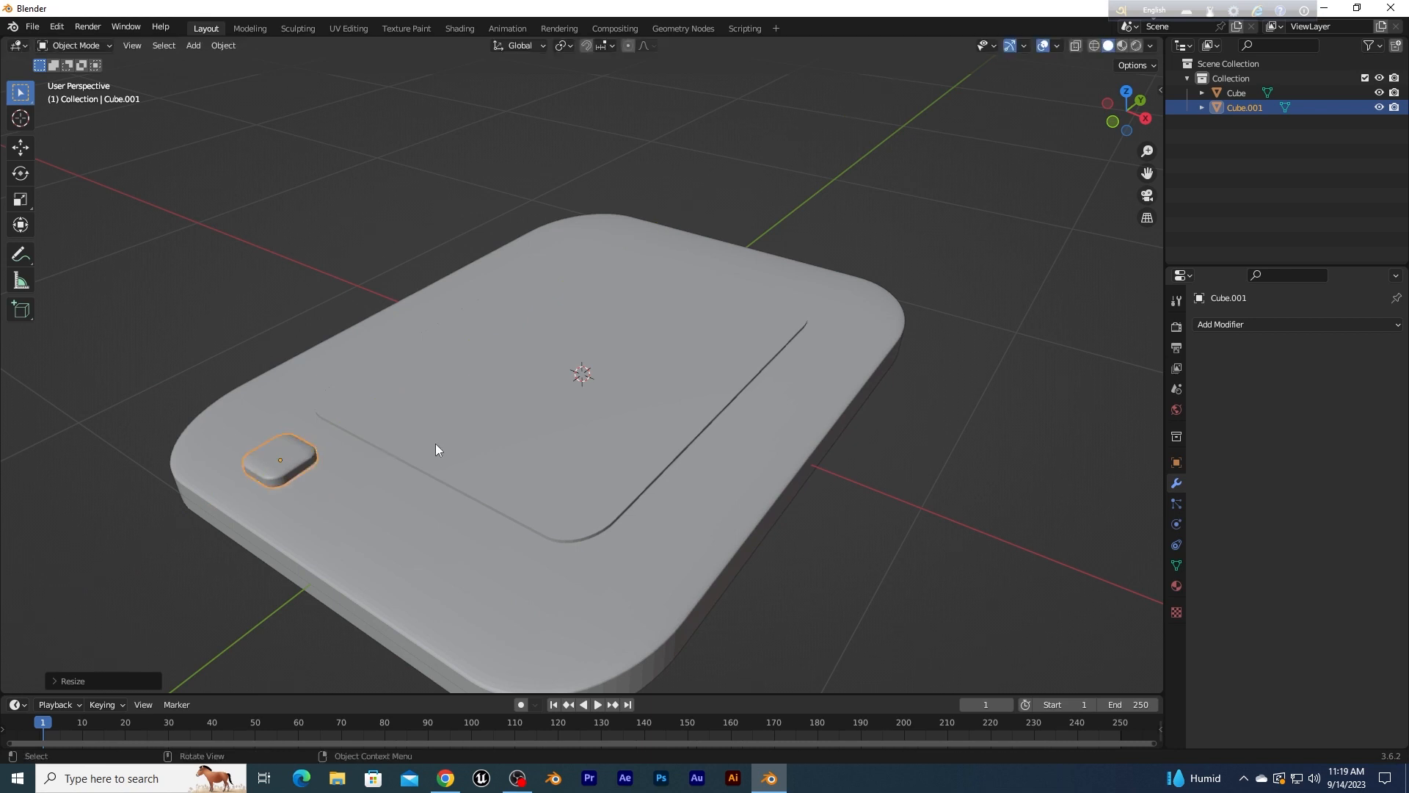
pyautogui.click(254, 386)
# Step: Shift the small block slightly along positive global Y, closer to the raised panel's short edge
pyautogui.moveTo(254, 386); pyautogui.dragTo(275, 452, button='middle')
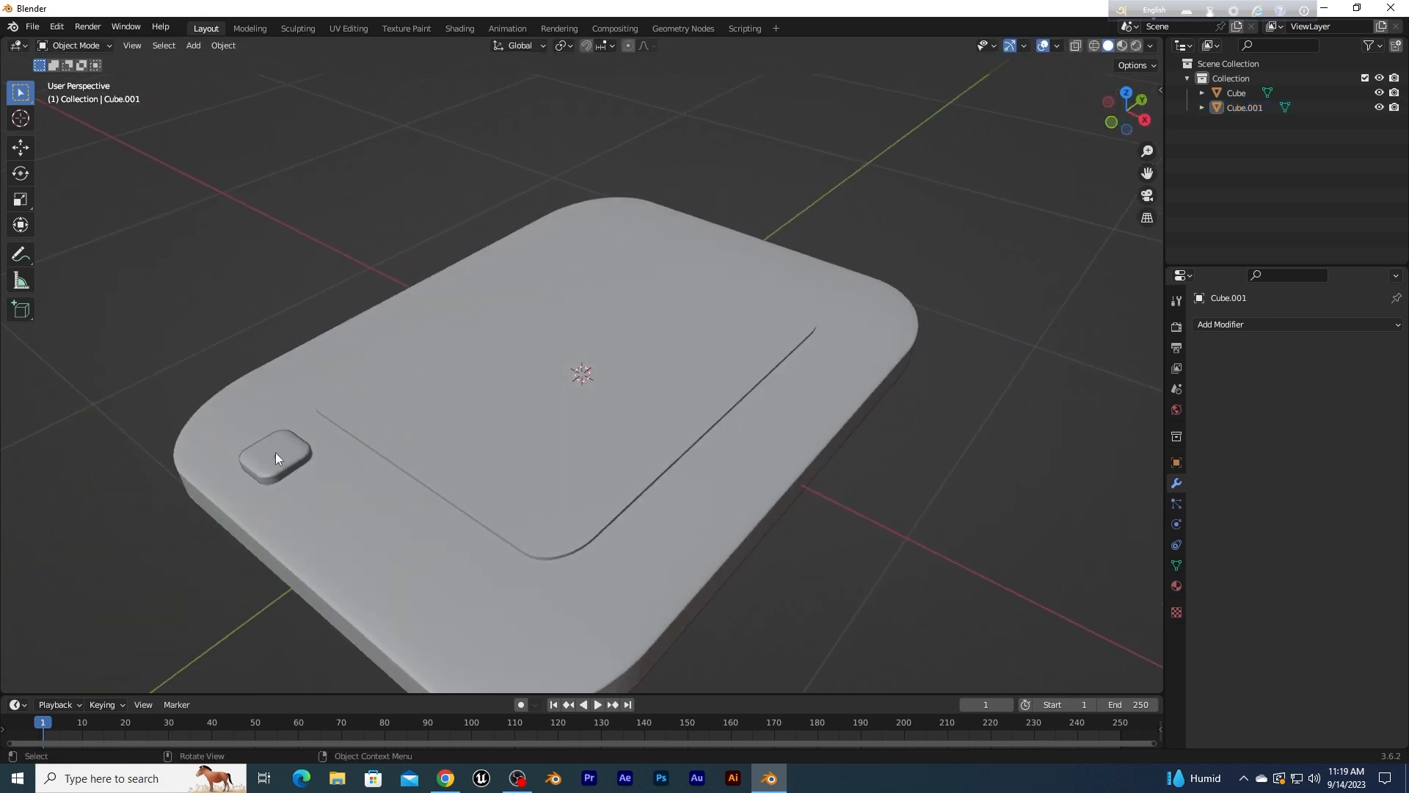
pyautogui.click(285, 457)
pyautogui.press('g')
pyautogui.press('y')
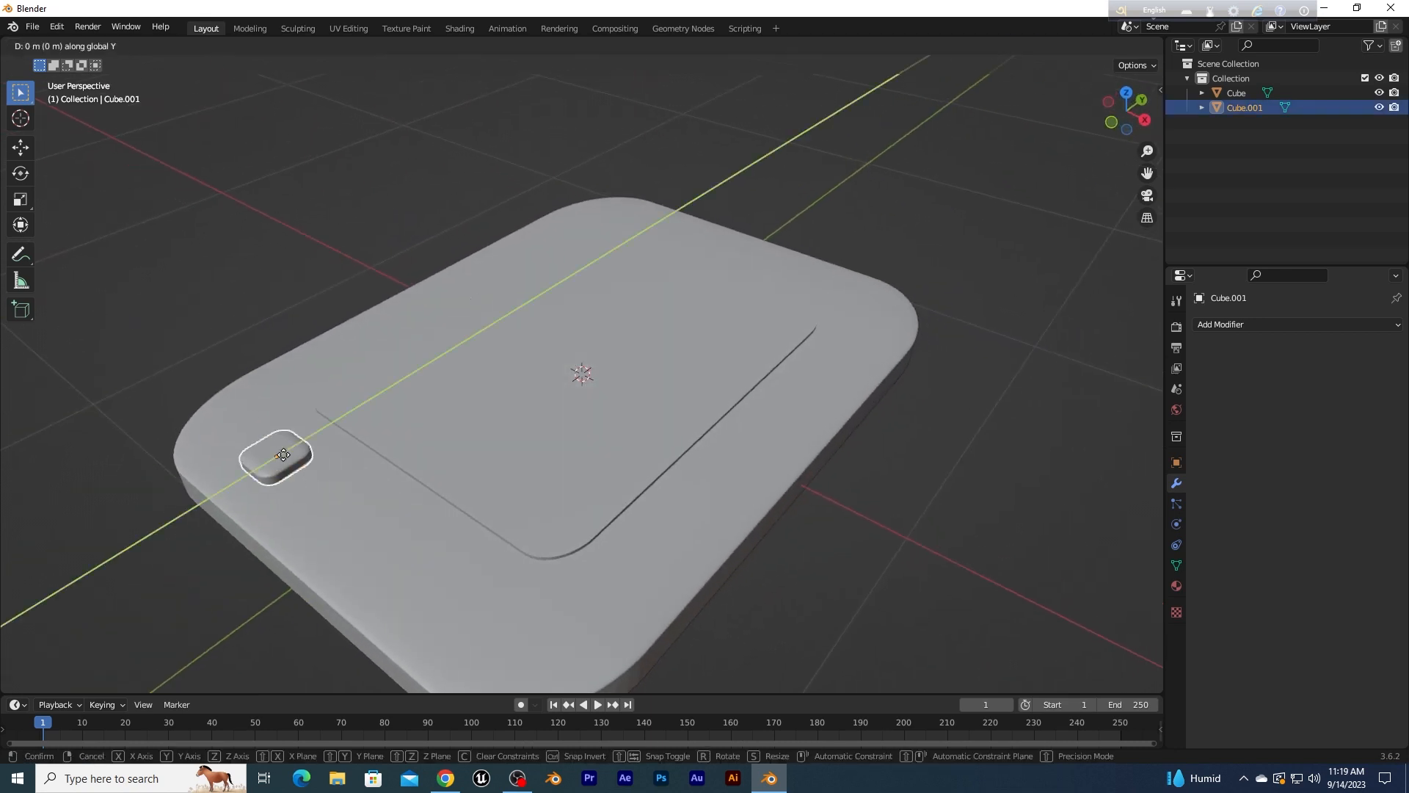
pyautogui.click(226, 346)
pyautogui.click(226, 346)
# Step: Duplicate the small block and place the copy about 0.5 m away along positive global X on the same margin
pyautogui.click(302, 450)
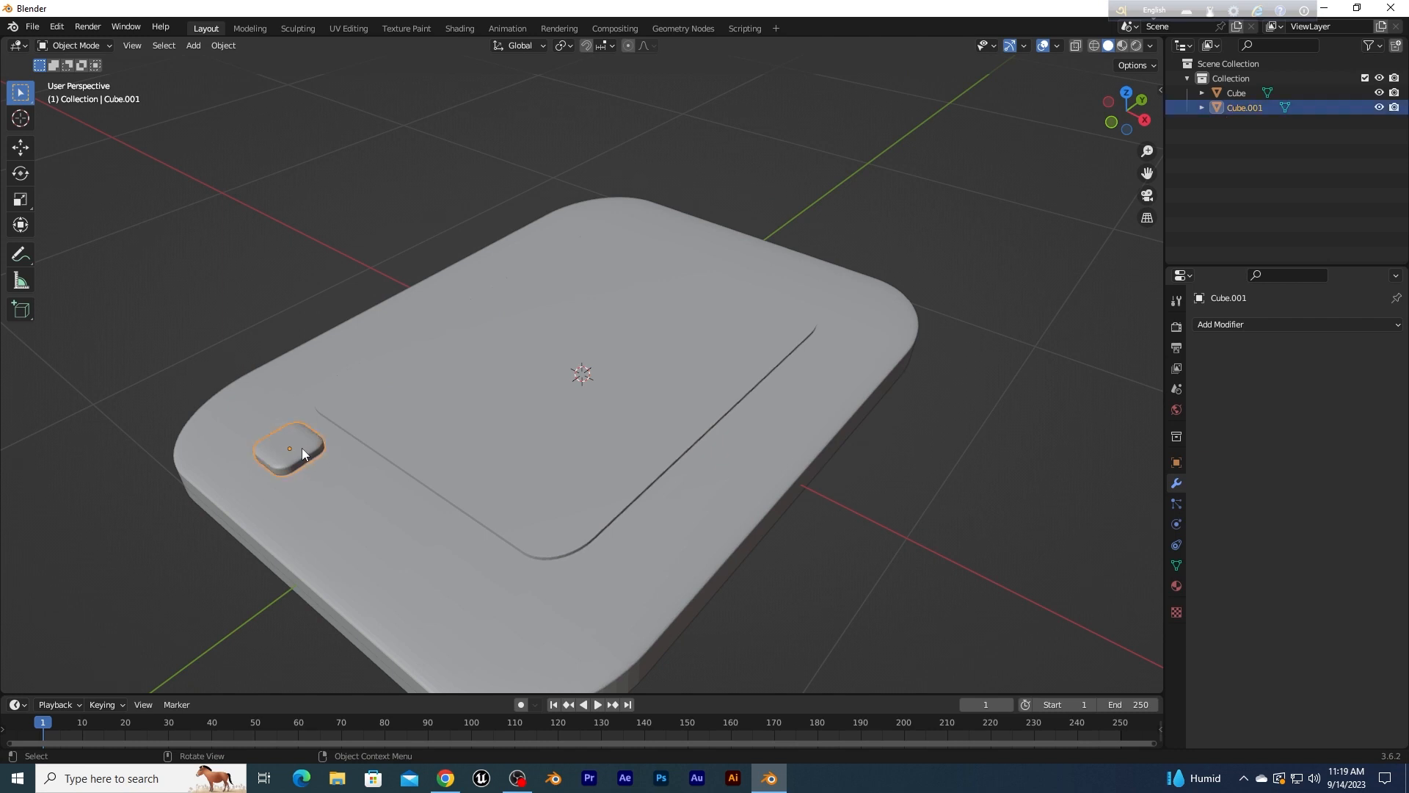
pyautogui.hotkey('shift', 'd')
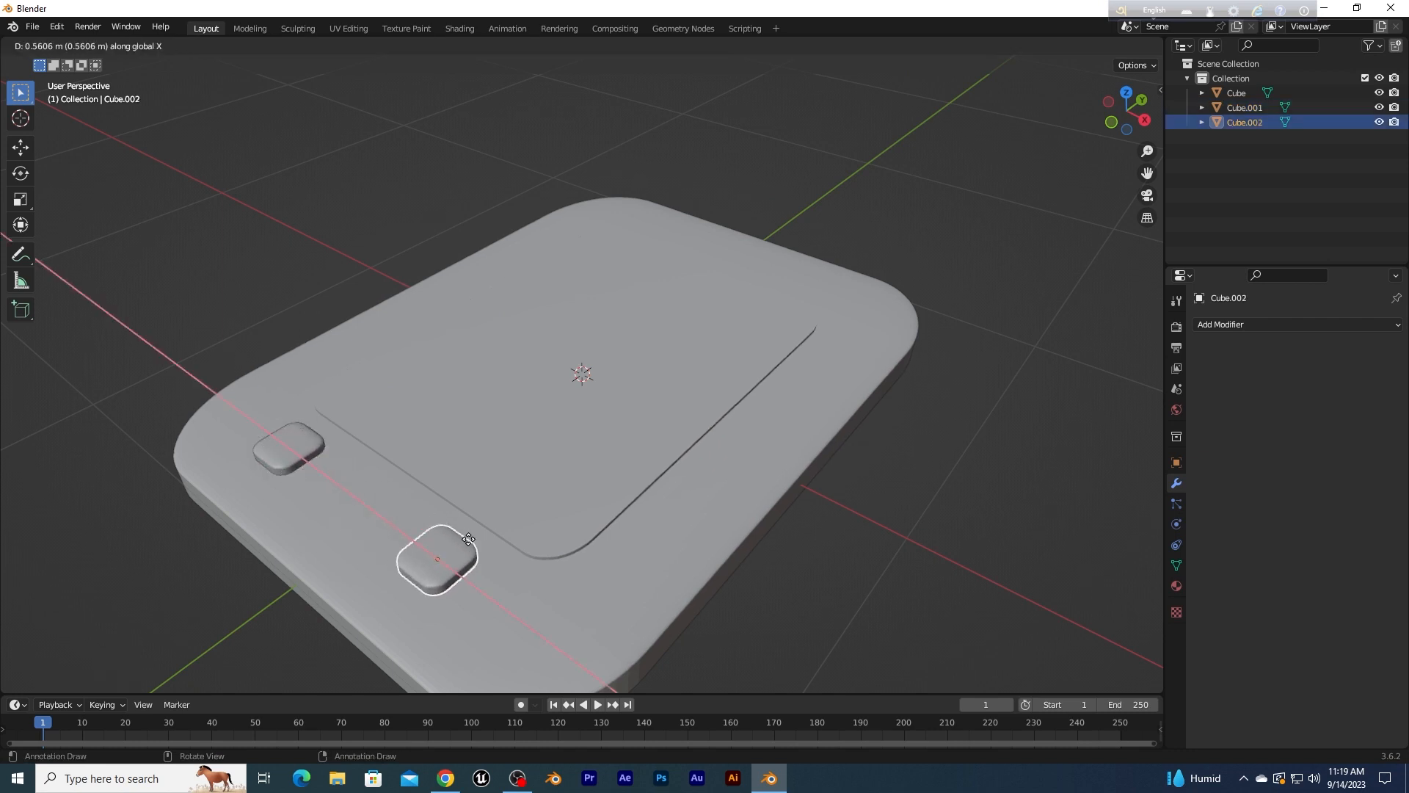
pyautogui.click(455, 481)
pyautogui.moveTo(455, 482); pyautogui.dragTo(400, 392, button='middle')
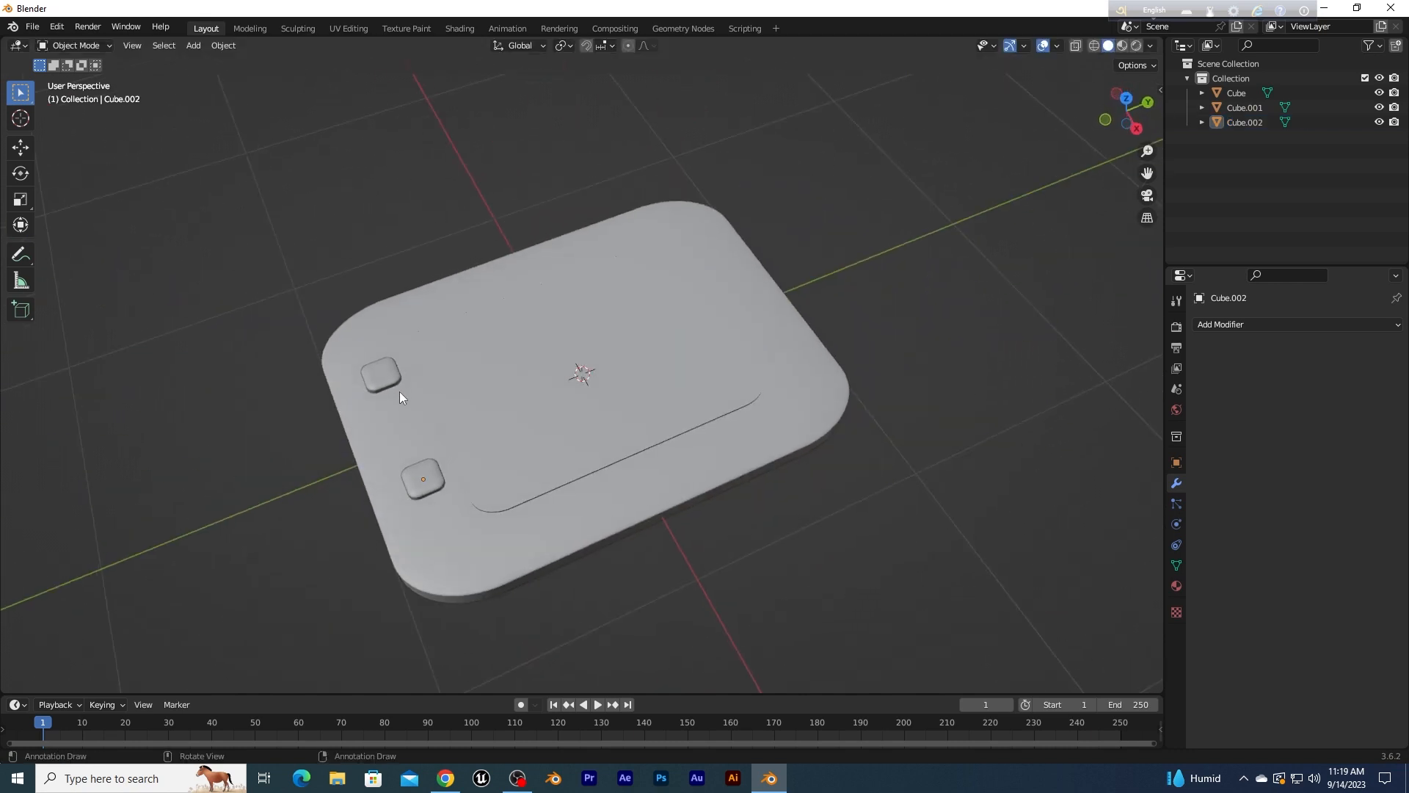
# Step: In top view, move the original small block about 0.11 m along global X so both blocks sit evenly about the centre line
pyautogui.press('KP_7')
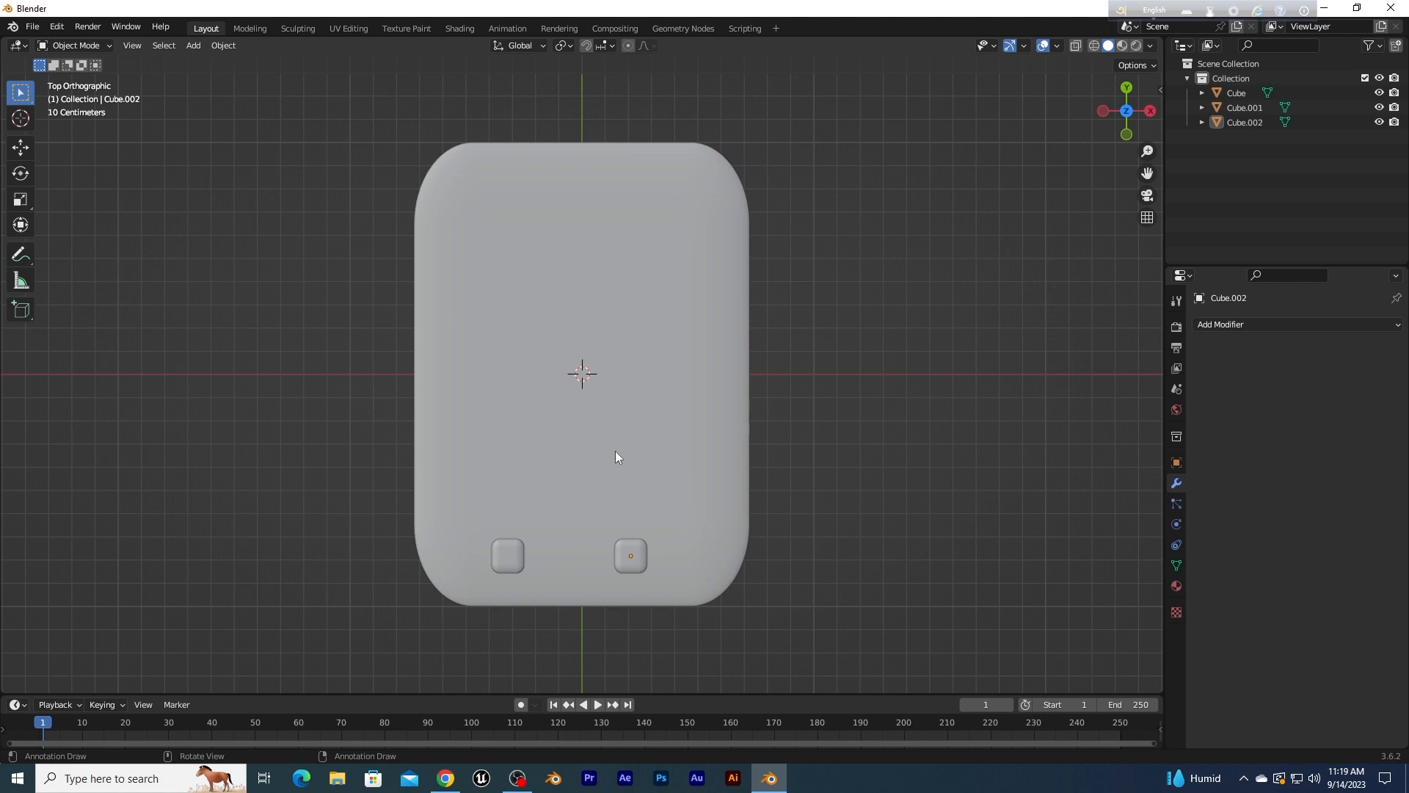
pyautogui.click(642, 560)
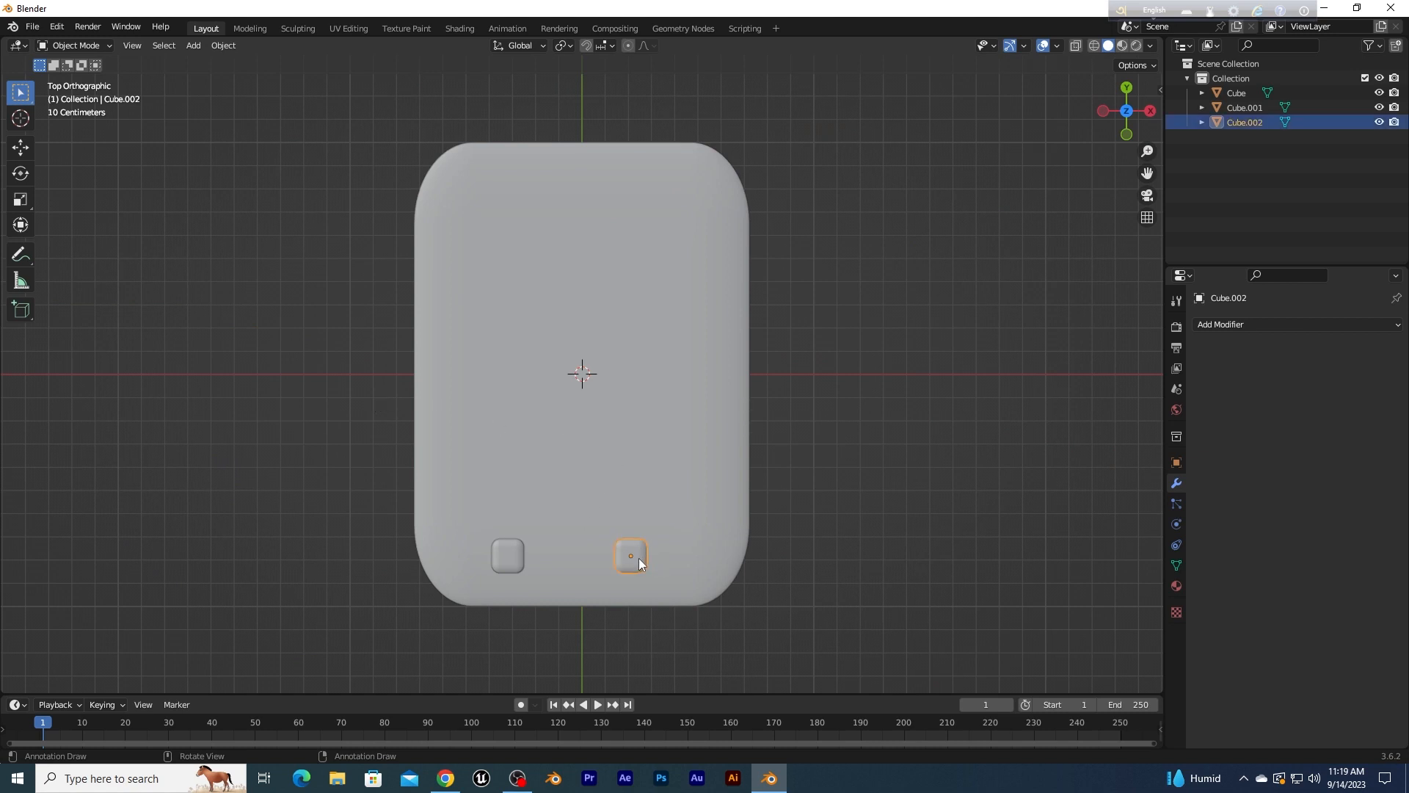
pyautogui.click(511, 559)
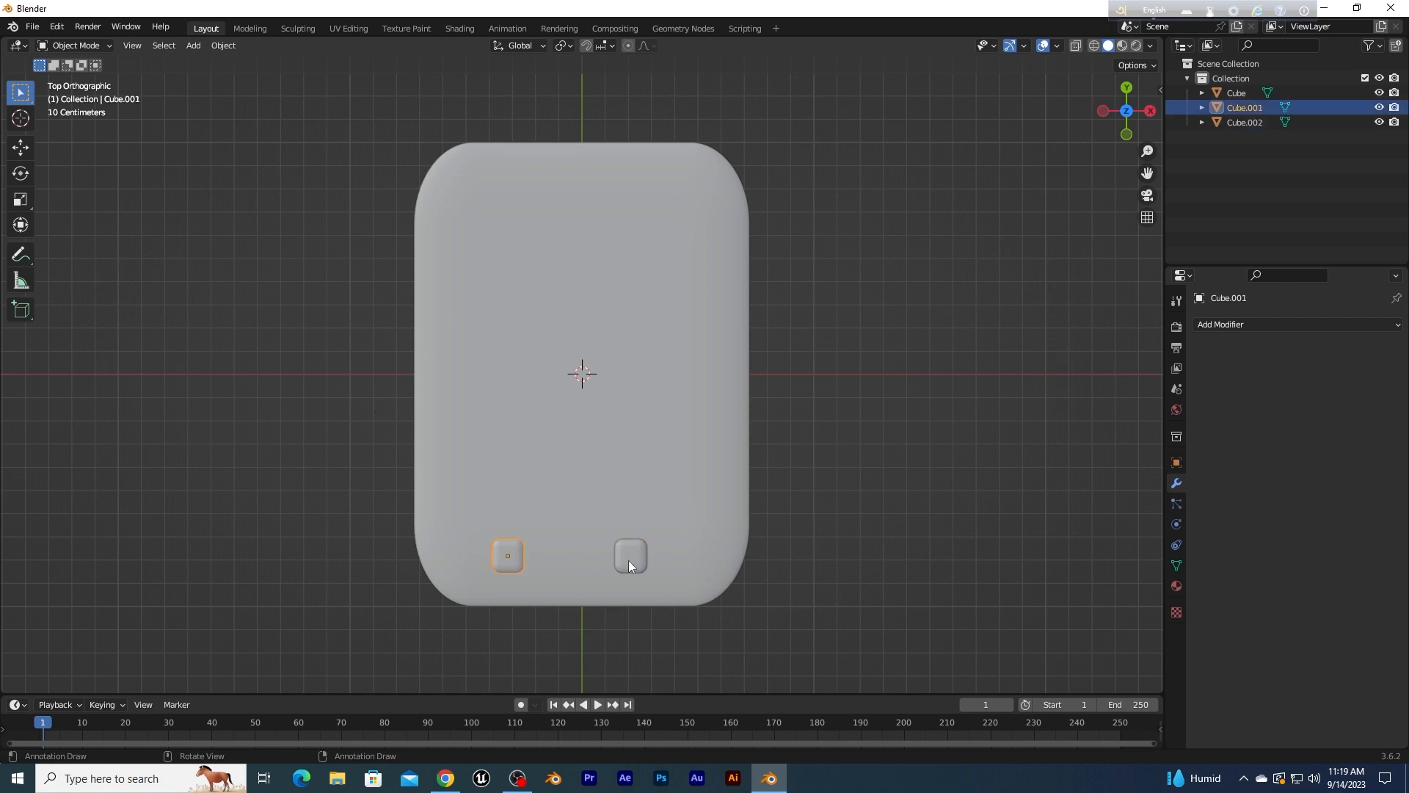
pyautogui.press('g')
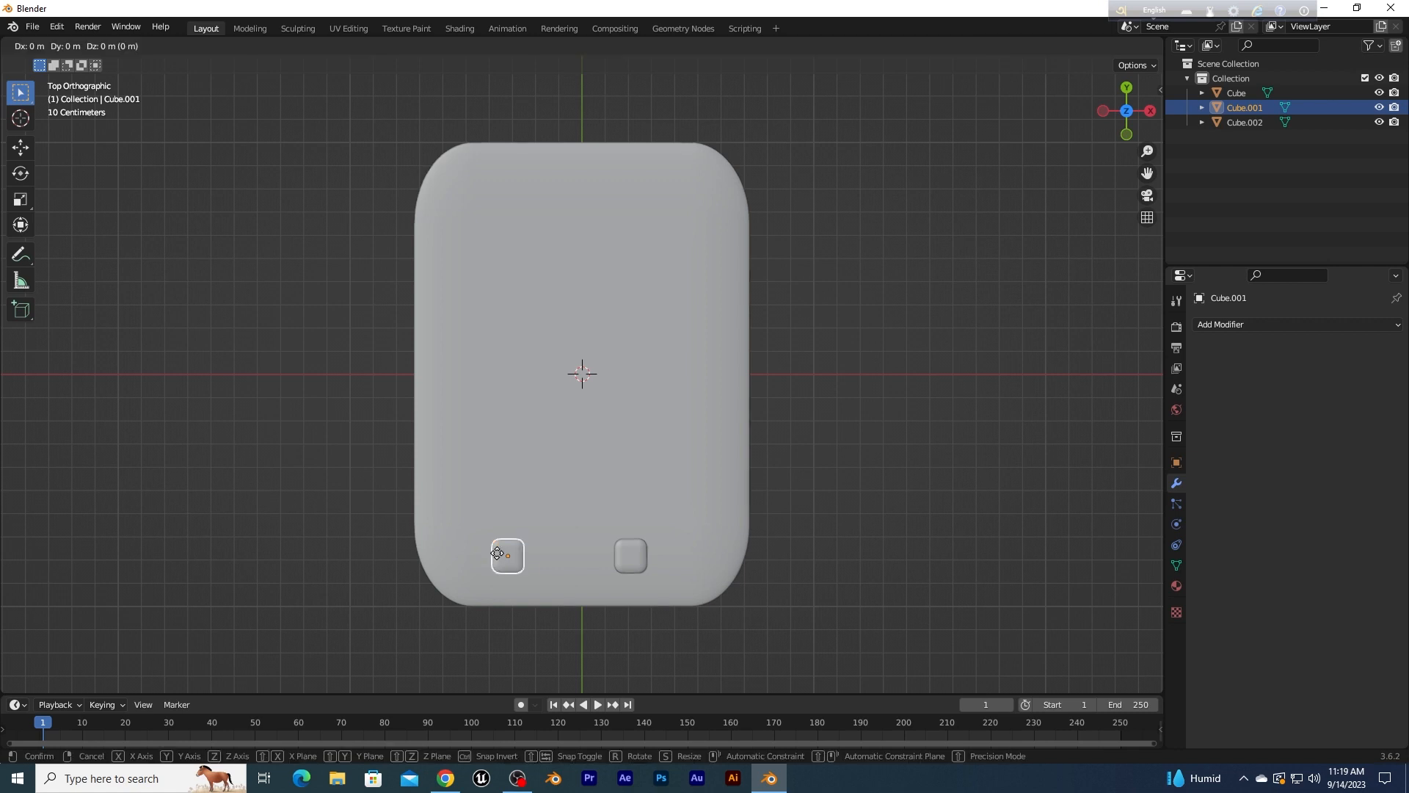
pyautogui.press('x')
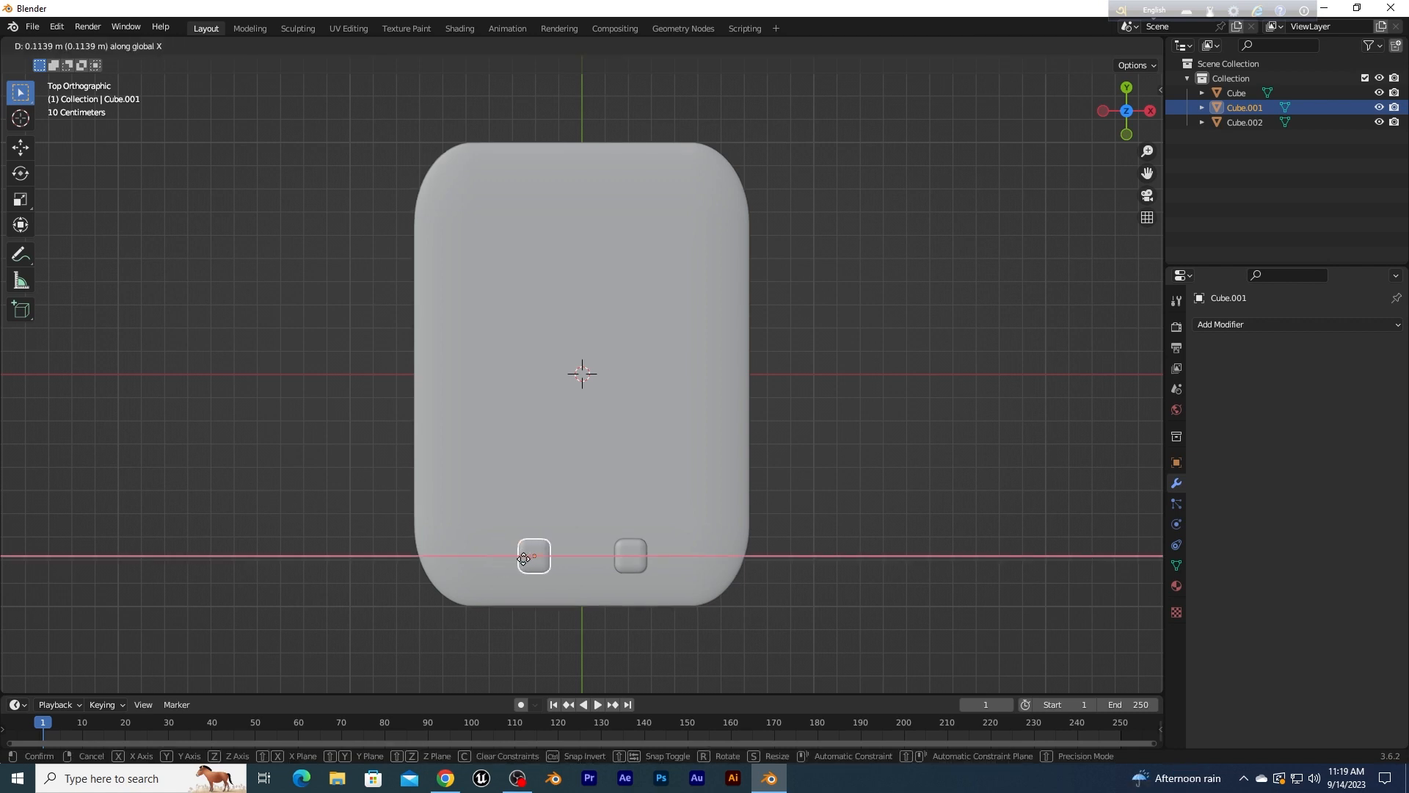
pyautogui.click(532, 560)
pyautogui.click(878, 561)
# Step: Add a cylinder mesh and scale it down uniformly to roughly the size of the small blocks
pyautogui.moveTo(877, 561); pyautogui.dragTo(702, 488, button='middle')
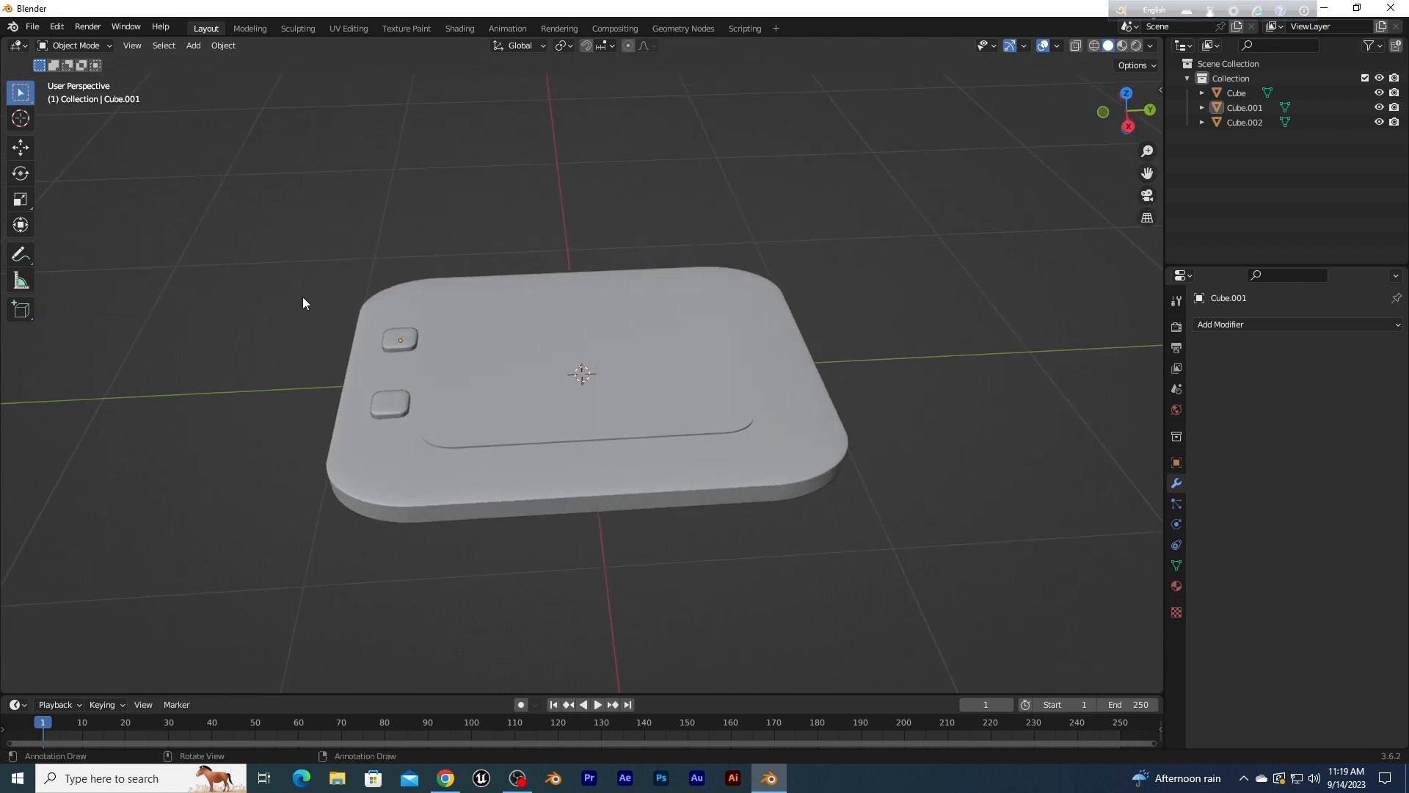
pyautogui.scroll(3, 310, 304)
pyautogui.moveTo(311, 304); pyautogui.dragTo(606, 354, button='middle')
pyautogui.scroll(-1, 411, 285)
pyautogui.scroll(-4, 411, 283)
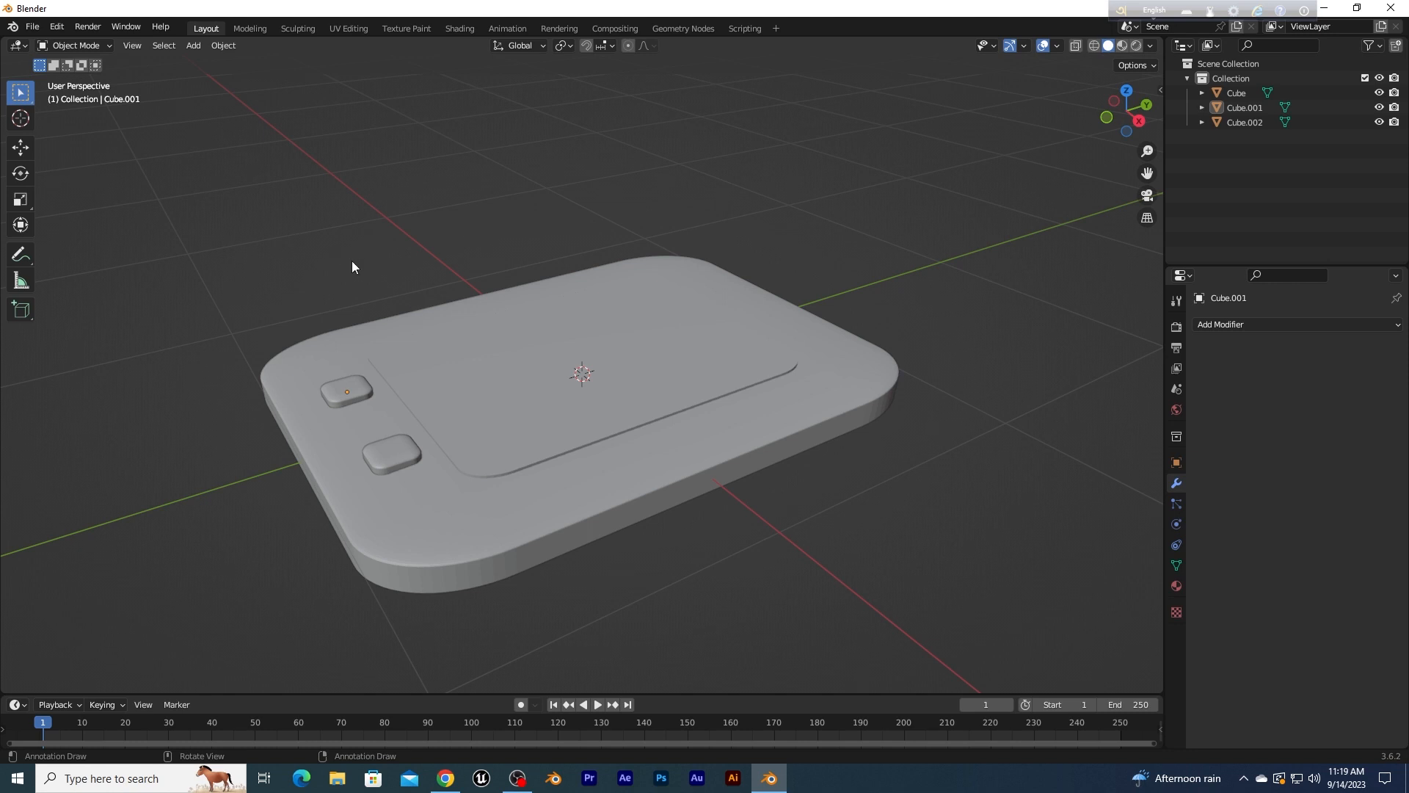
pyautogui.hotkey('shift', 's')
pyautogui.hotkey('shift', 'a')
pyautogui.moveTo(351, 261)
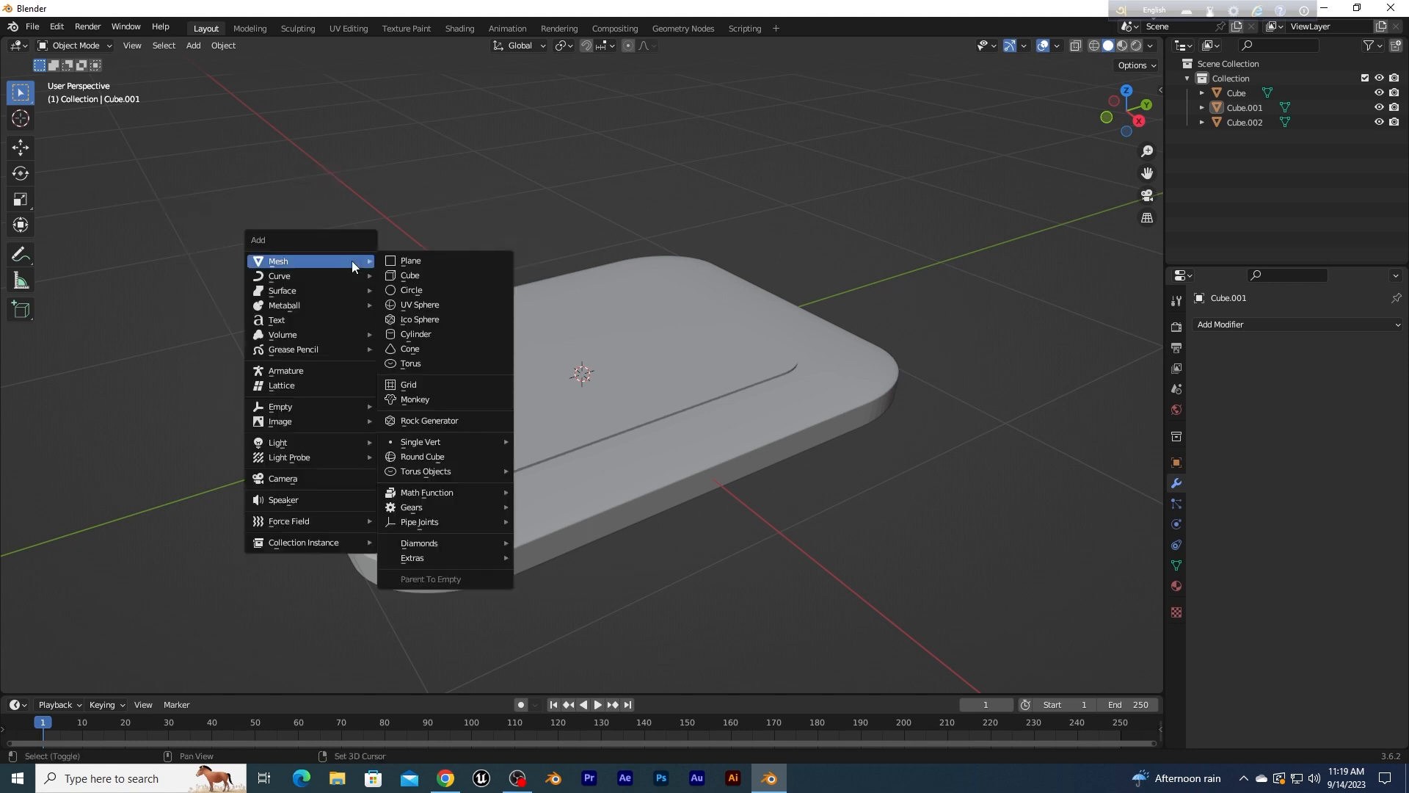
pyautogui.click(428, 334)
pyautogui.scroll(-4, 646, 400)
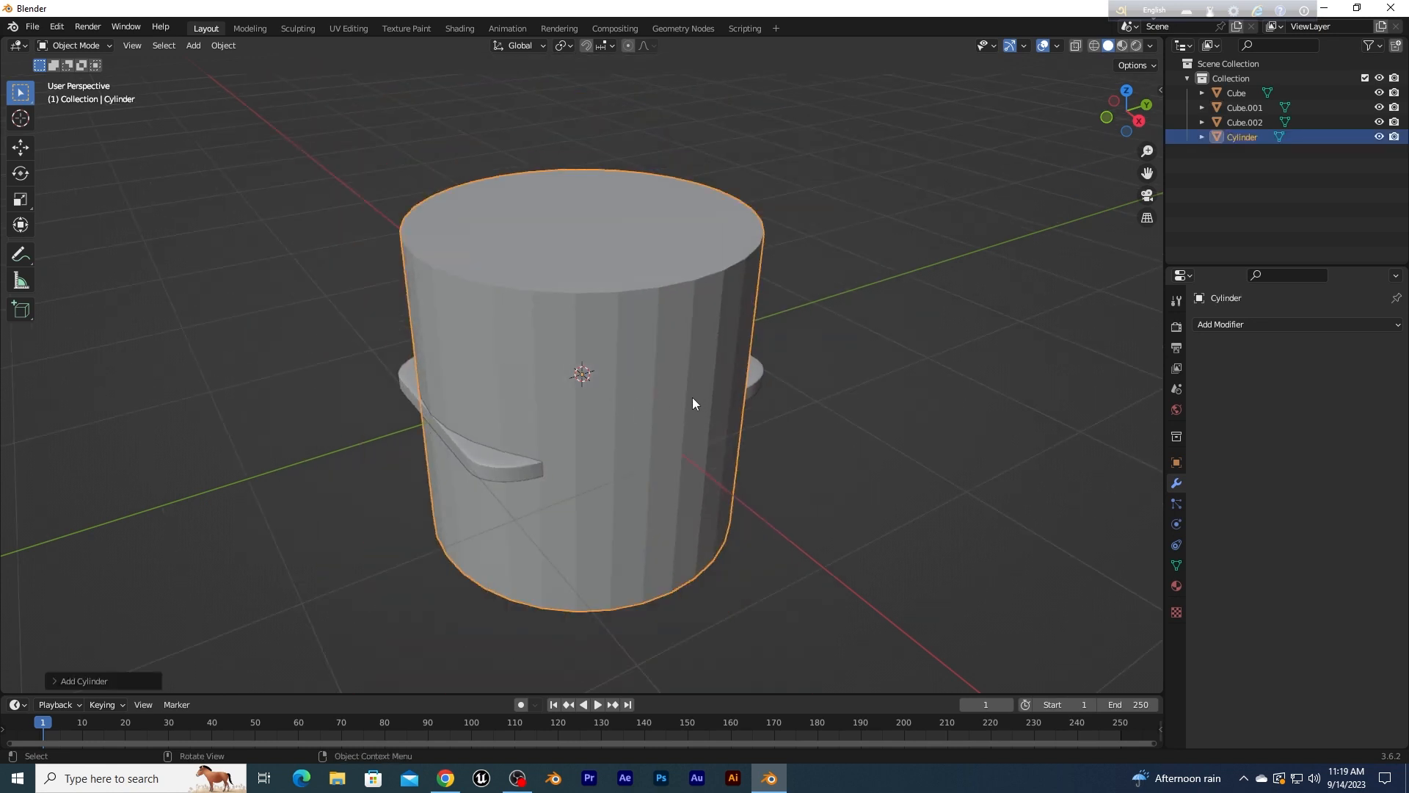
pyautogui.press('s')
pyautogui.click(601, 373)
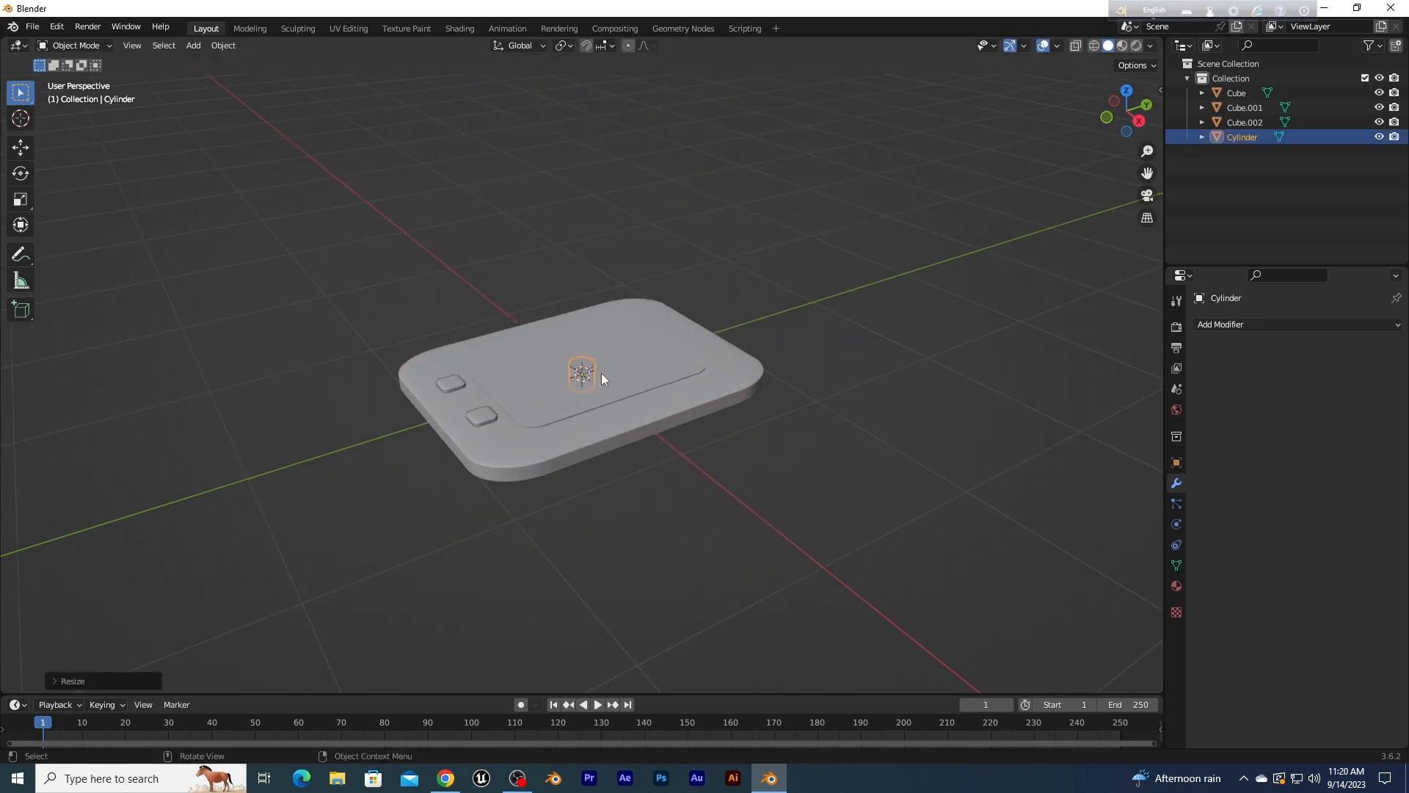
# Step: Move the small cylinder along negative global Y until it sits between the two bevelled blocks
pyautogui.press('g')
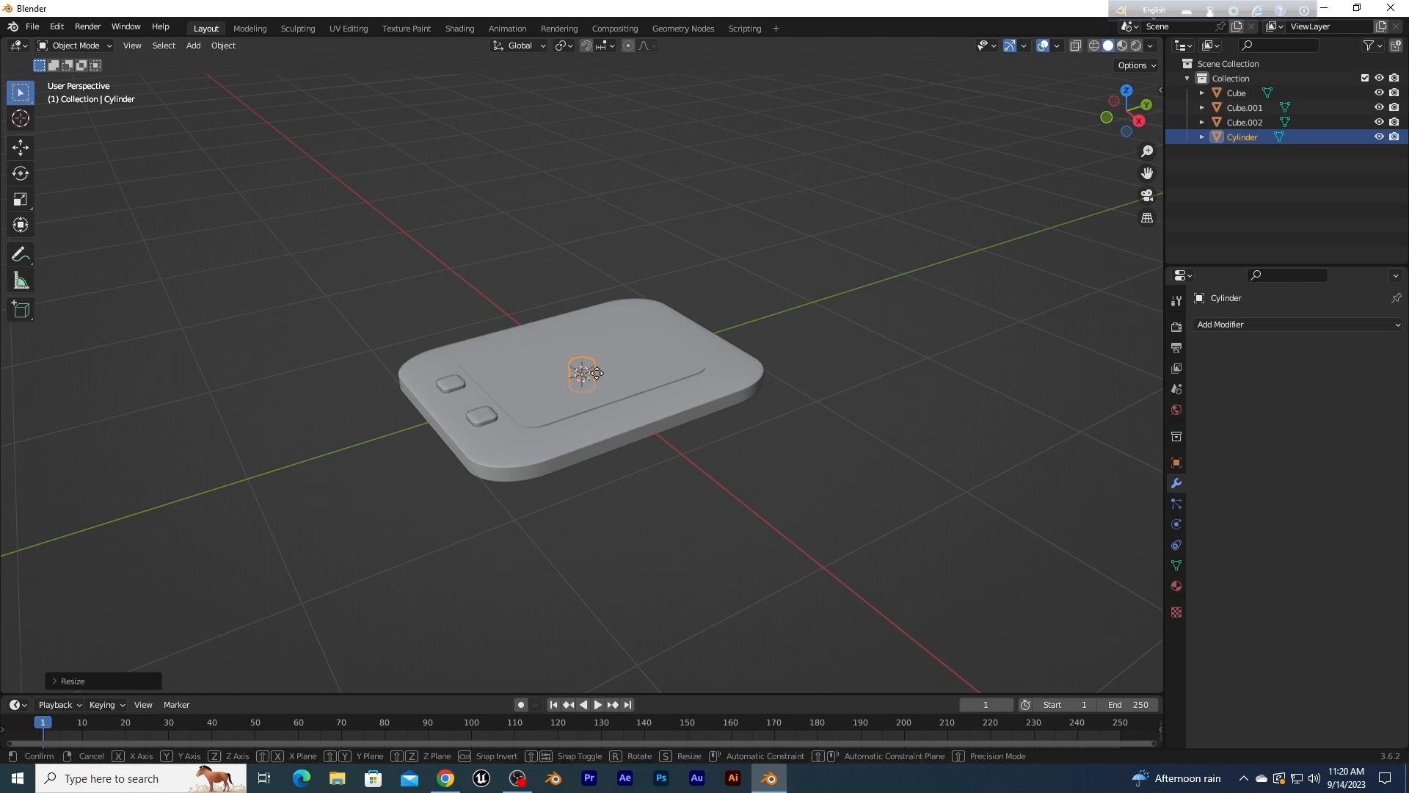
pyautogui.press('y')
pyautogui.click(480, 390)
# Step: Scale the cylinder uniformly to about 0.84 and raise it slightly along global Z above the slab's surface
pyautogui.moveTo(479, 390); pyautogui.dragTo(536, 404, button='middle')
pyautogui.scroll(3, 522, 431)
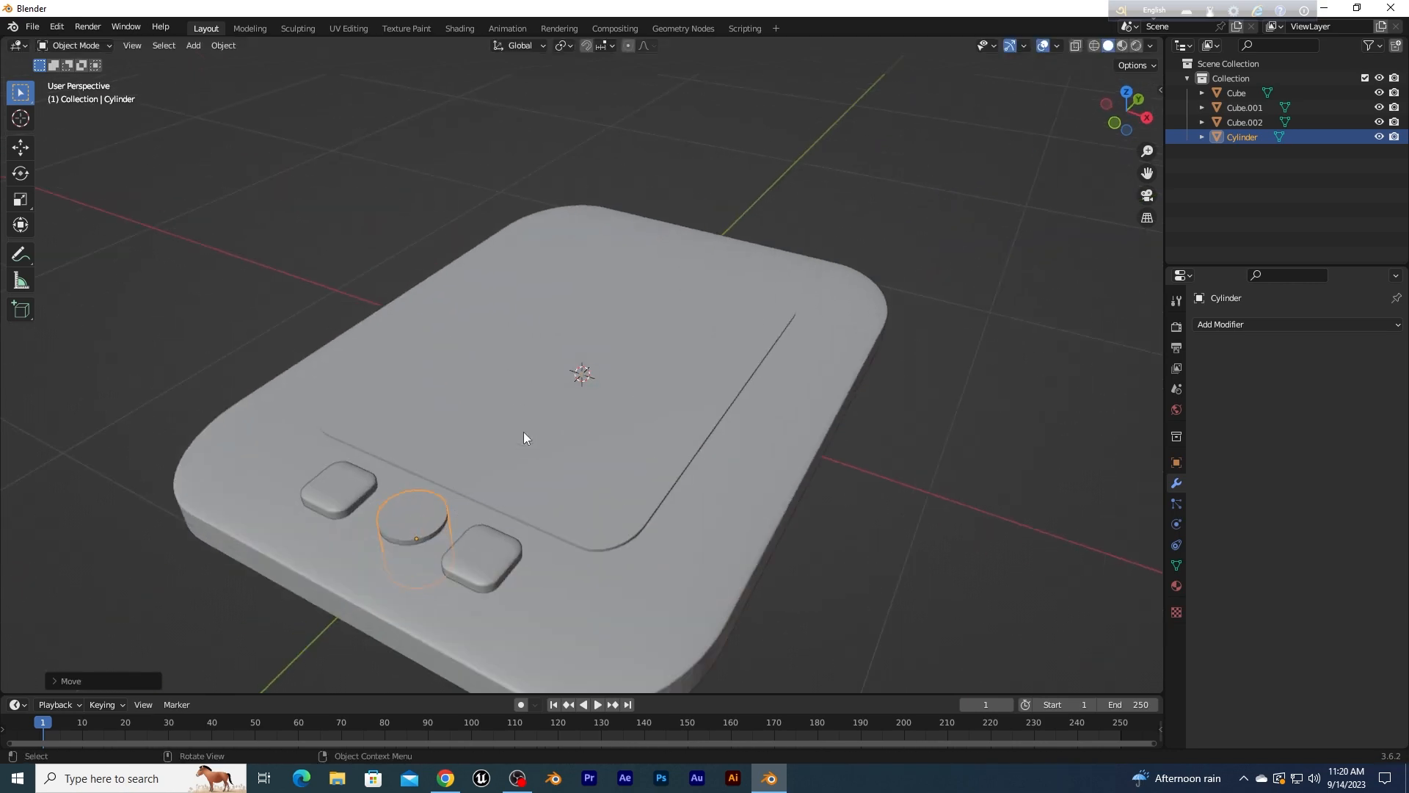
pyautogui.press('s')
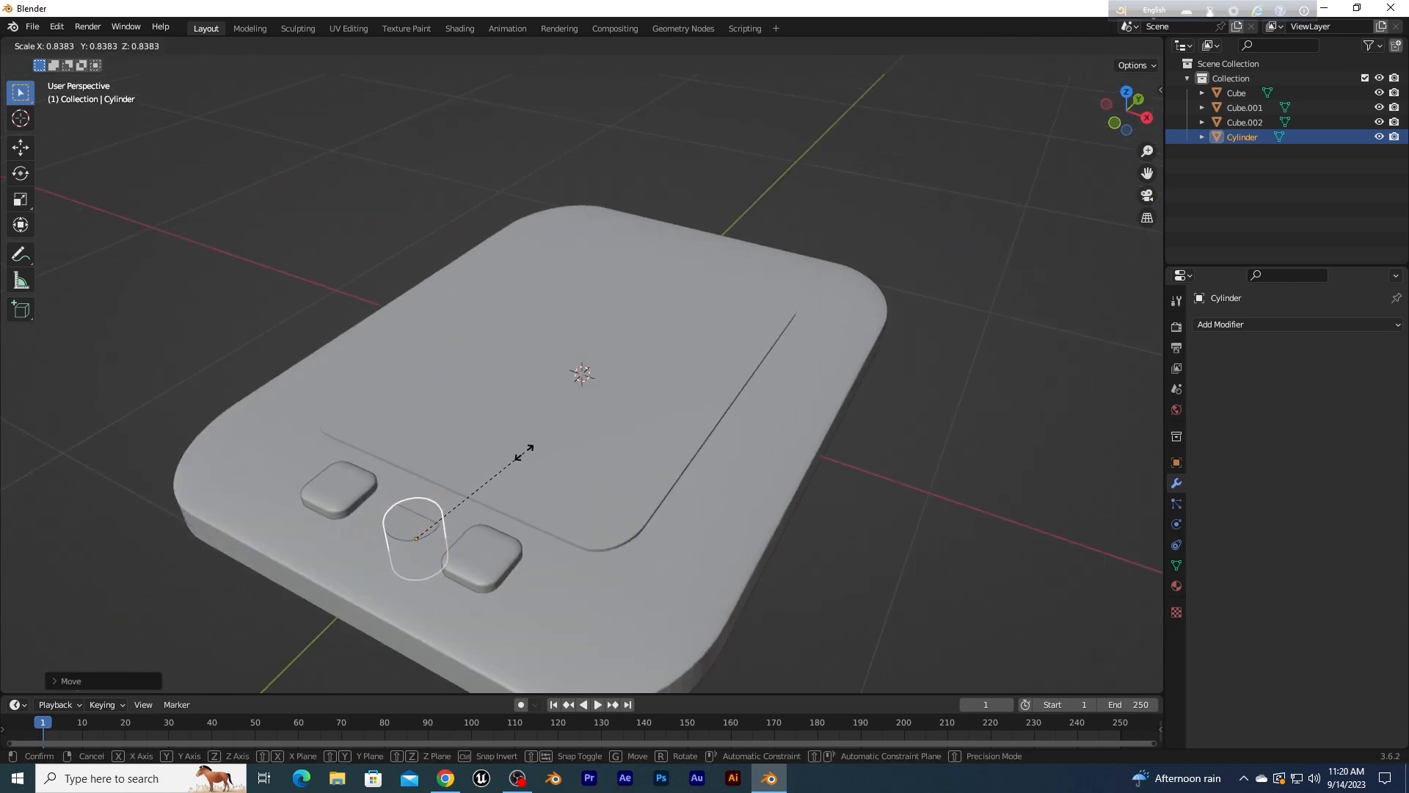
pyautogui.click(524, 452)
pyautogui.press('g')
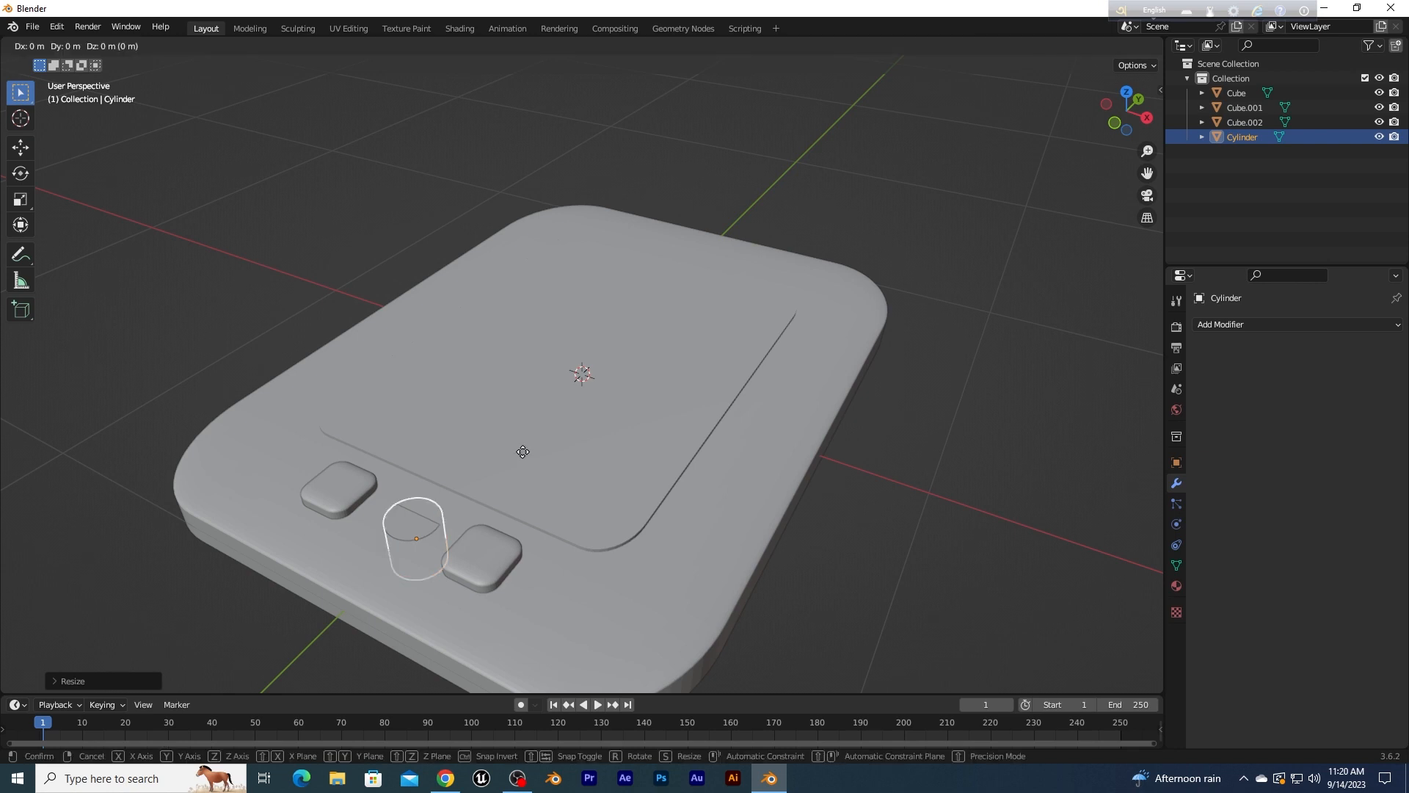
pyautogui.press('z')
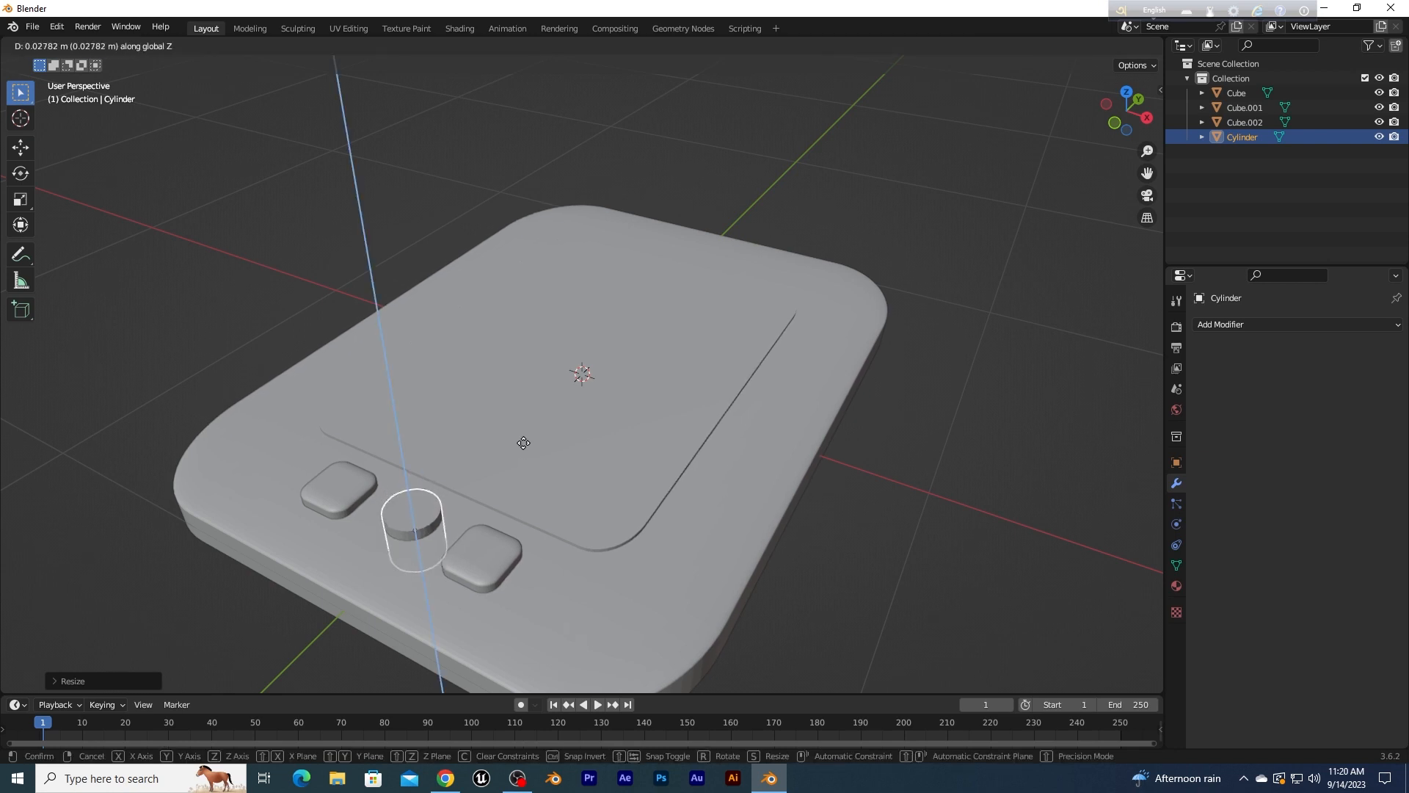
pyautogui.click(525, 447)
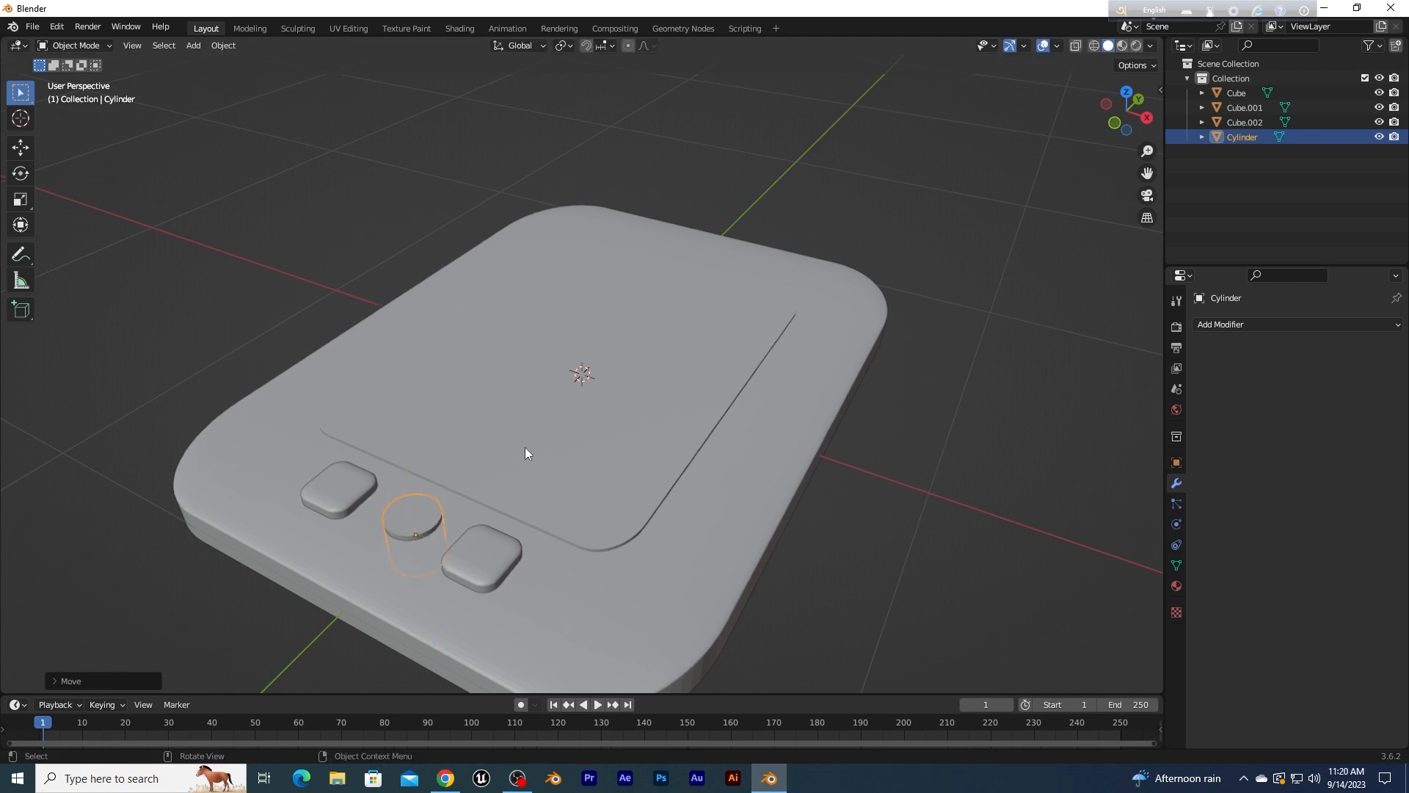
pyautogui.hotkey('alt', 'a')
# Step: Shorten the cylinder between the two blocks by scaling it along global Z only
pyautogui.moveTo(538, 530); pyautogui.dragTo(362, 481, button='middle')
pyautogui.scroll(5, 361, 455)
pyautogui.scroll(-4, 362, 455)
pyautogui.click(320, 469)
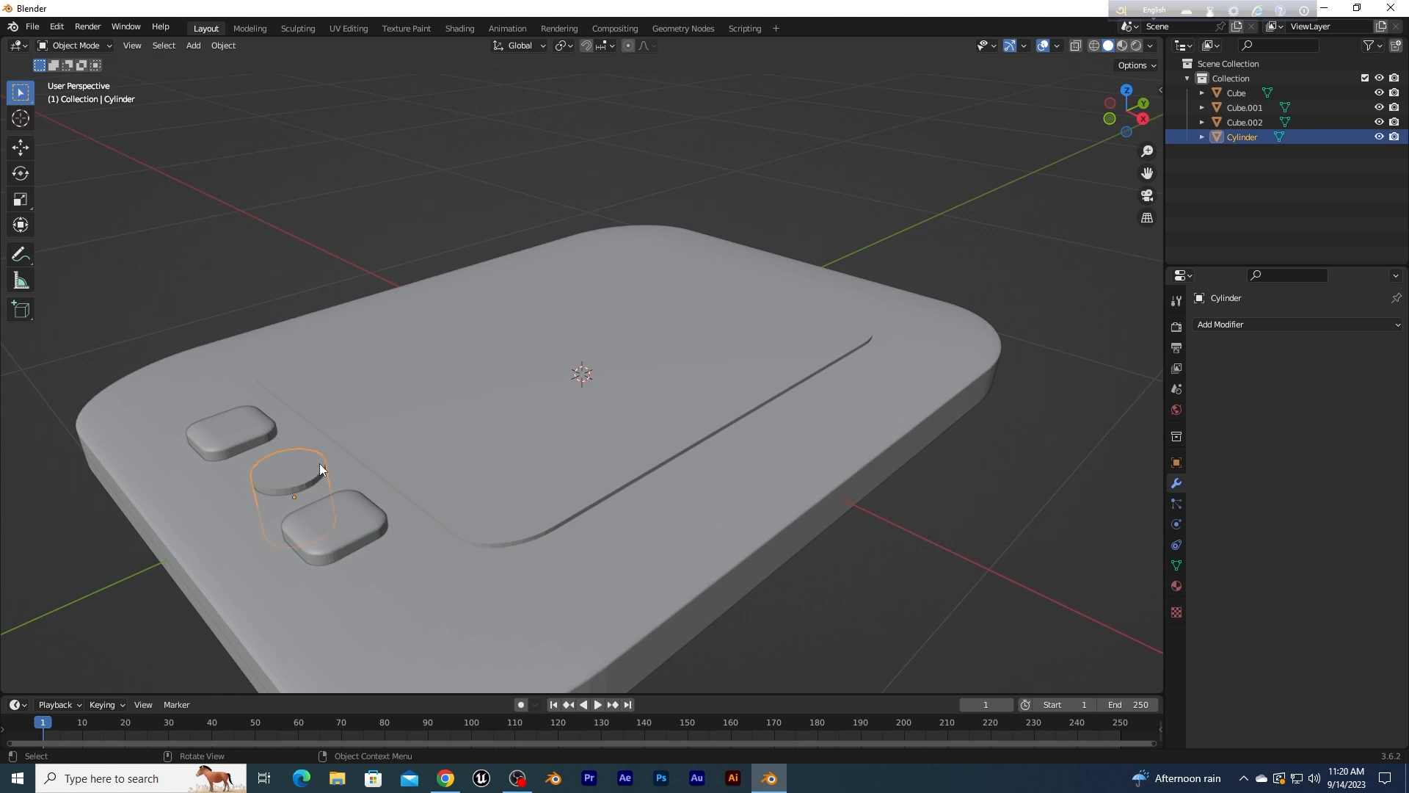
pyautogui.press('s')
pyautogui.press('z')
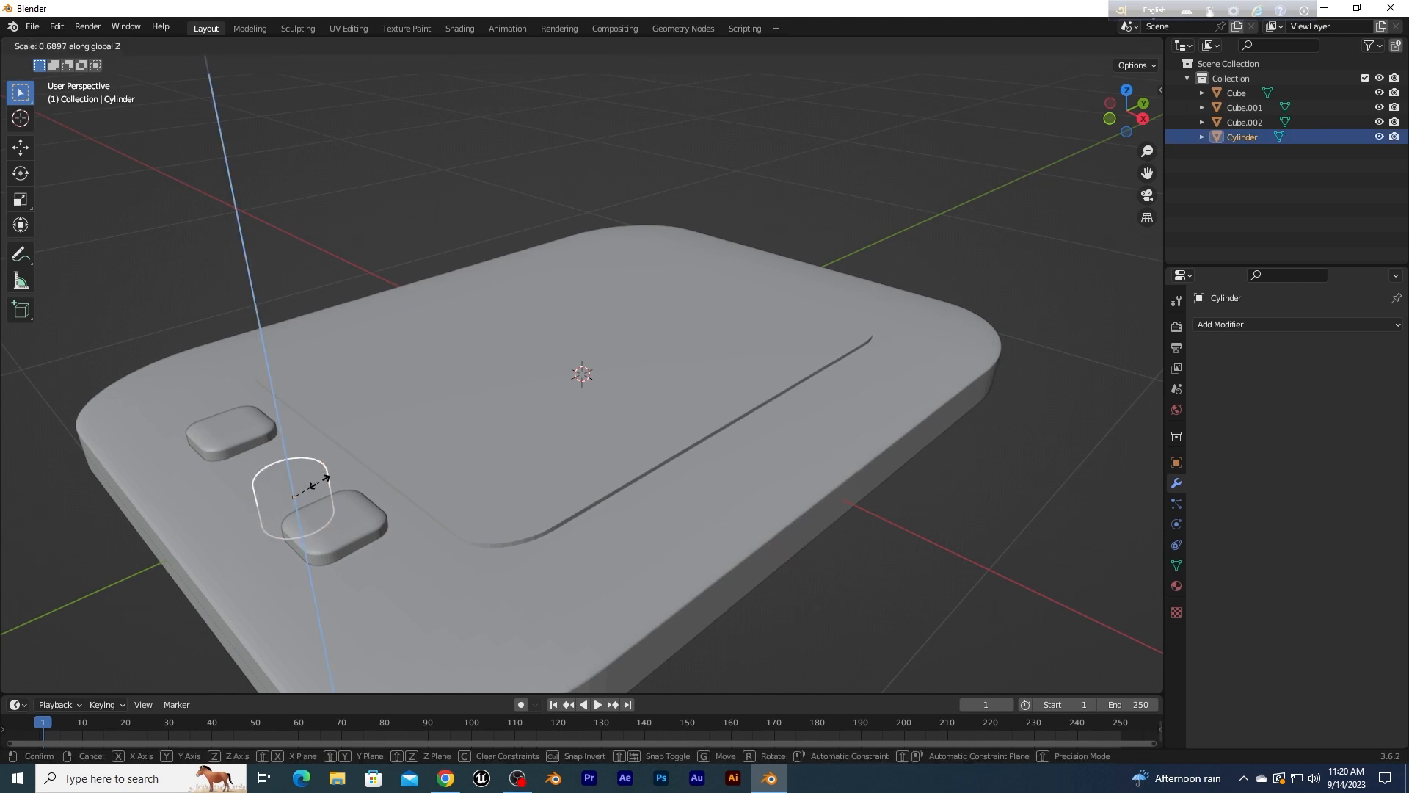
pyautogui.click(309, 504)
# Step: Raise the shortened cylinder about 0.04 m along global Z so its top protrudes from the slab
pyautogui.press('g')
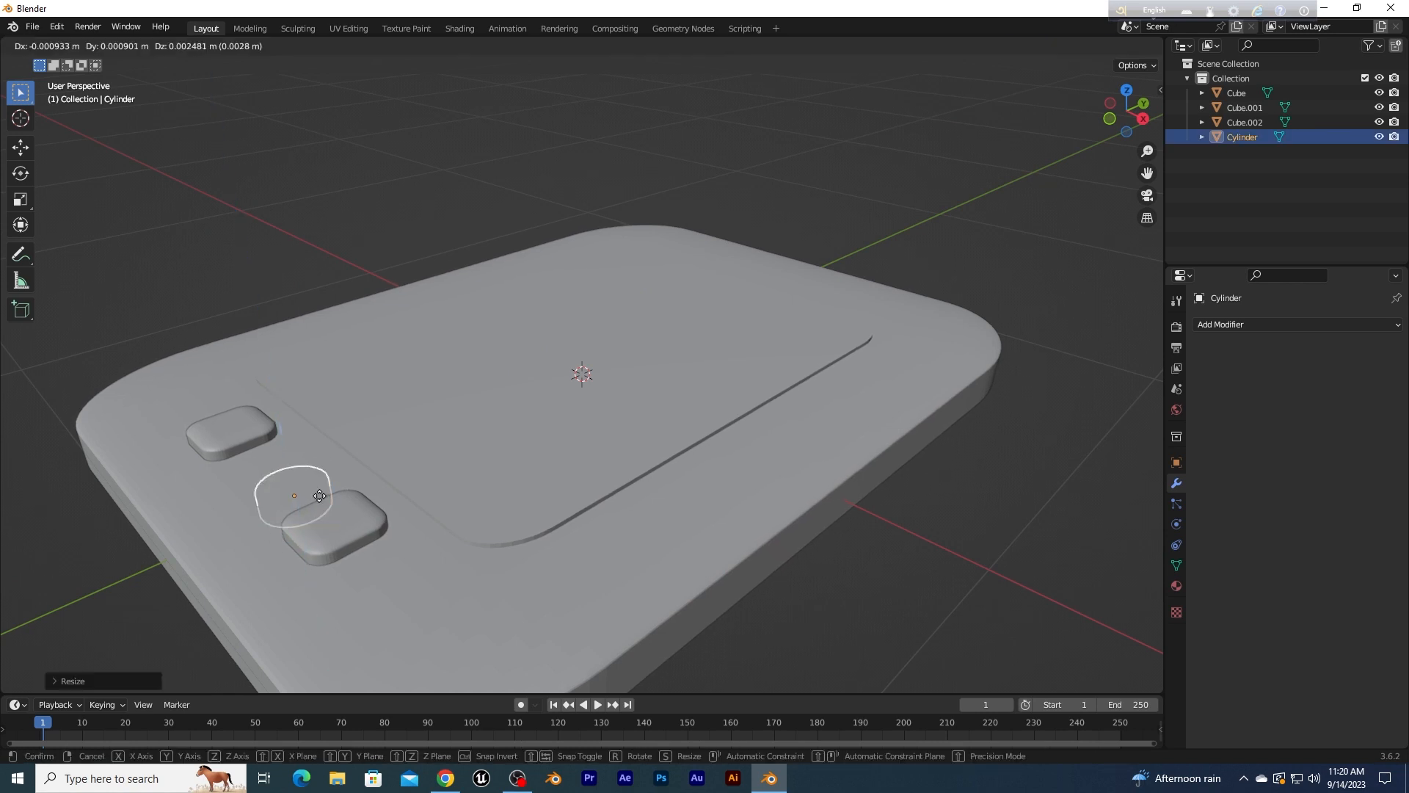
pyautogui.press('z')
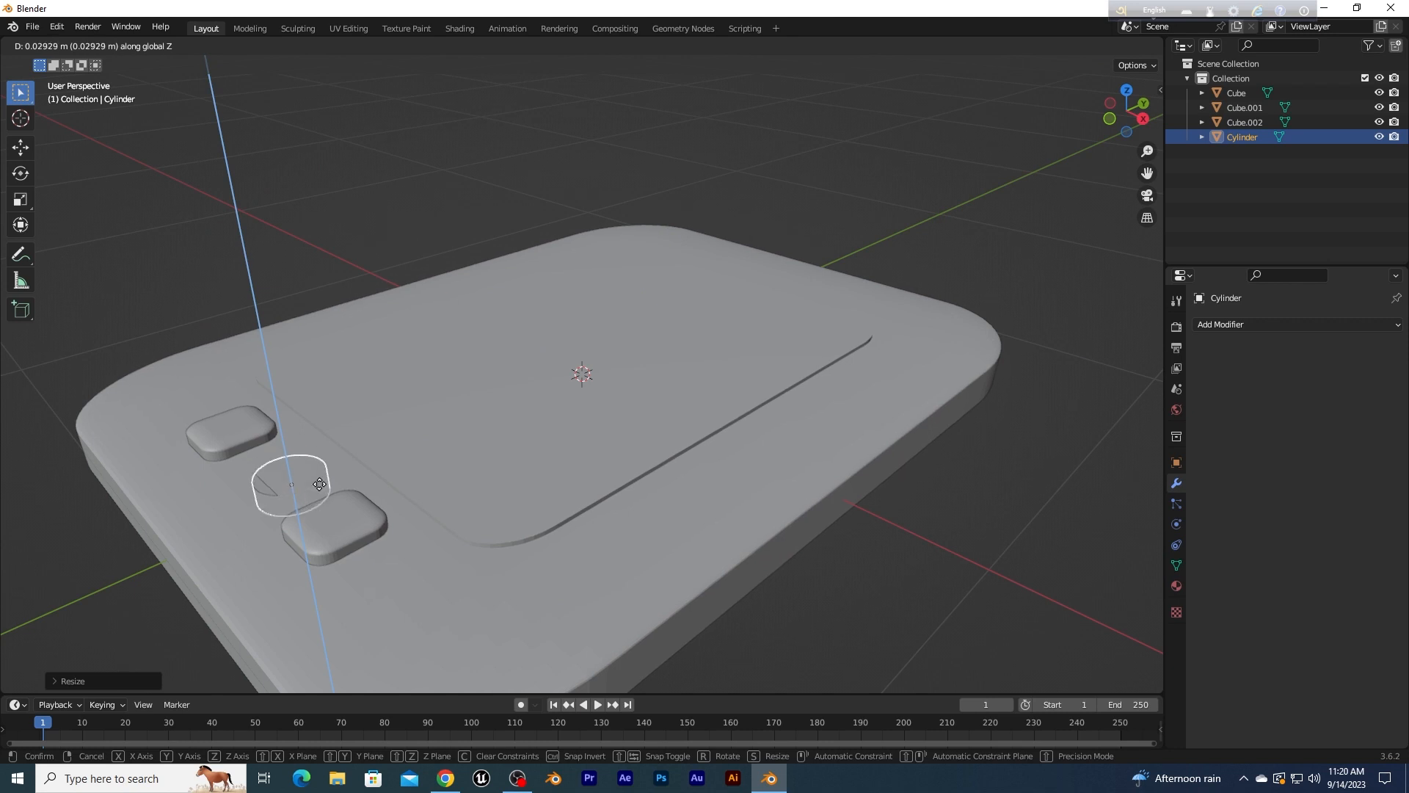
pyautogui.click(325, 474)
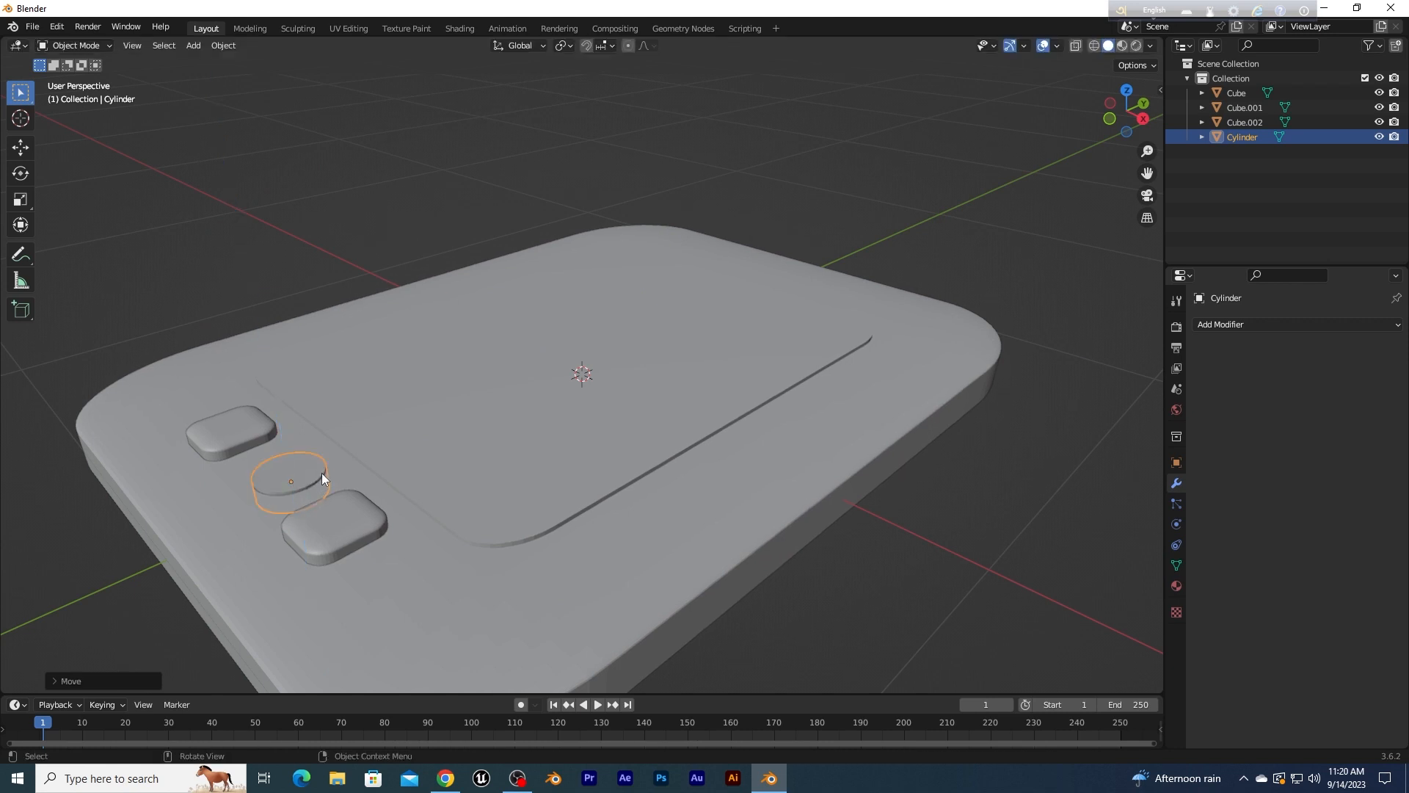
pyautogui.press('g')
pyautogui.press('z')
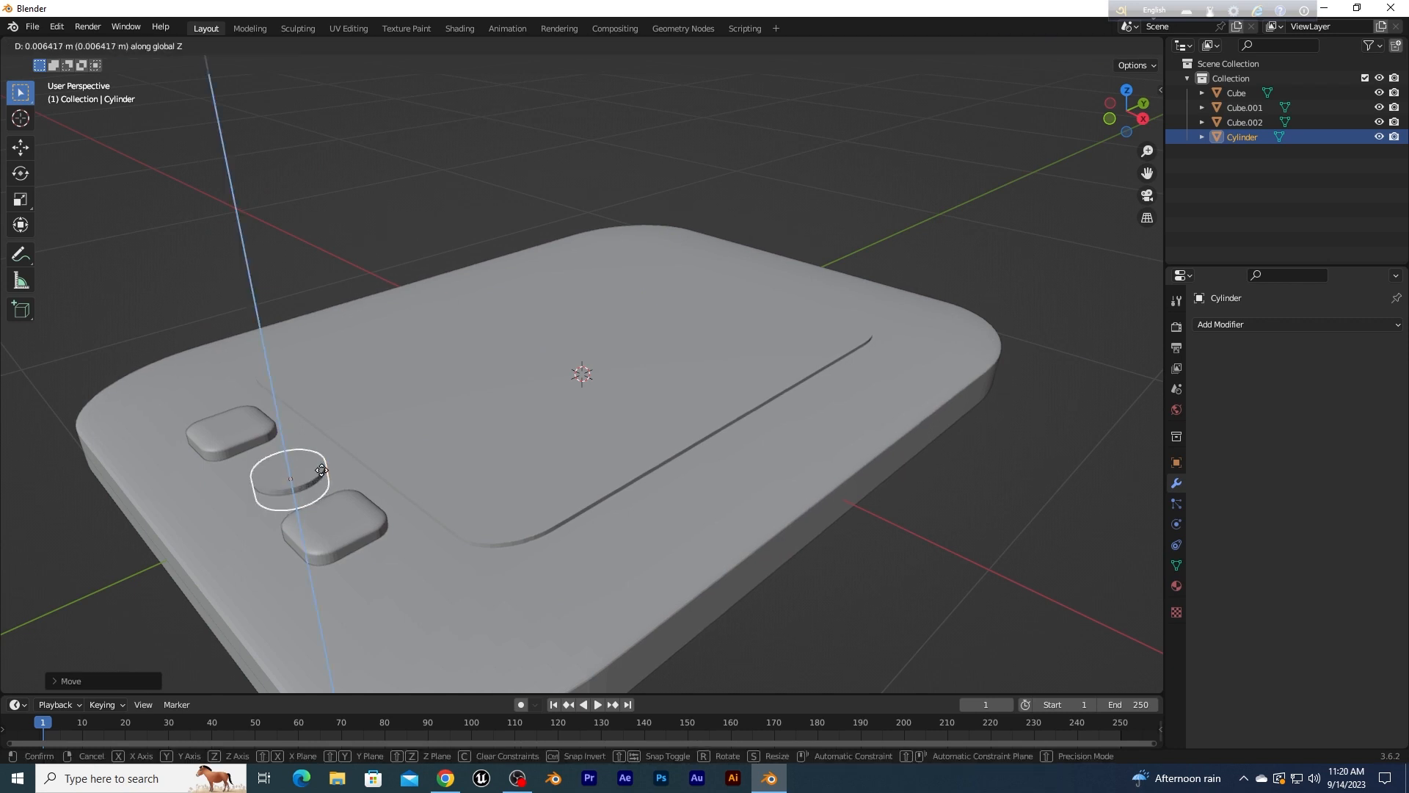
pyautogui.click(317, 488)
pyautogui.click(235, 284)
# Step: Finish raising the cylinder slightly along global Z and inset its top face in Edit Mode to leave a narrow rim
pyautogui.click(287, 482)
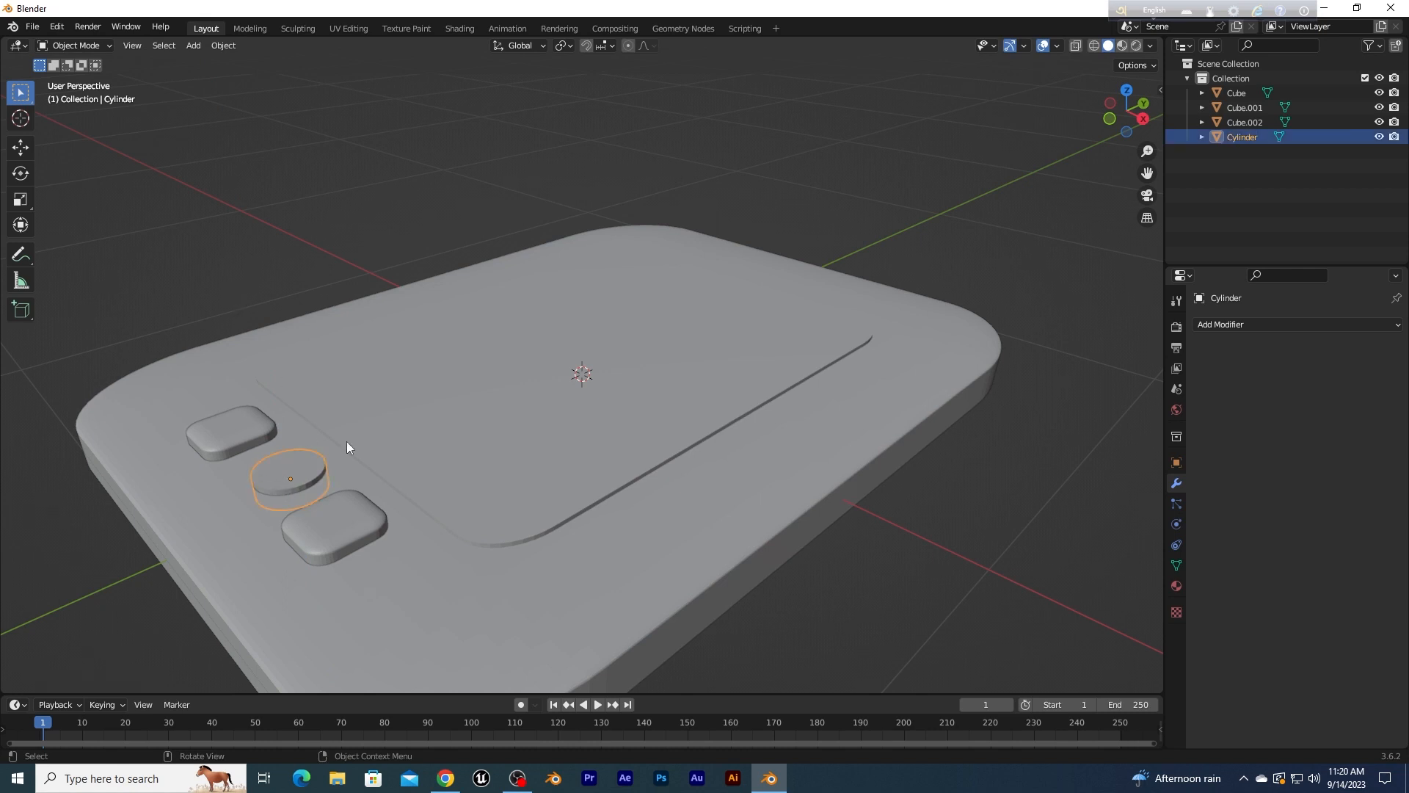
pyautogui.click(73, 45)
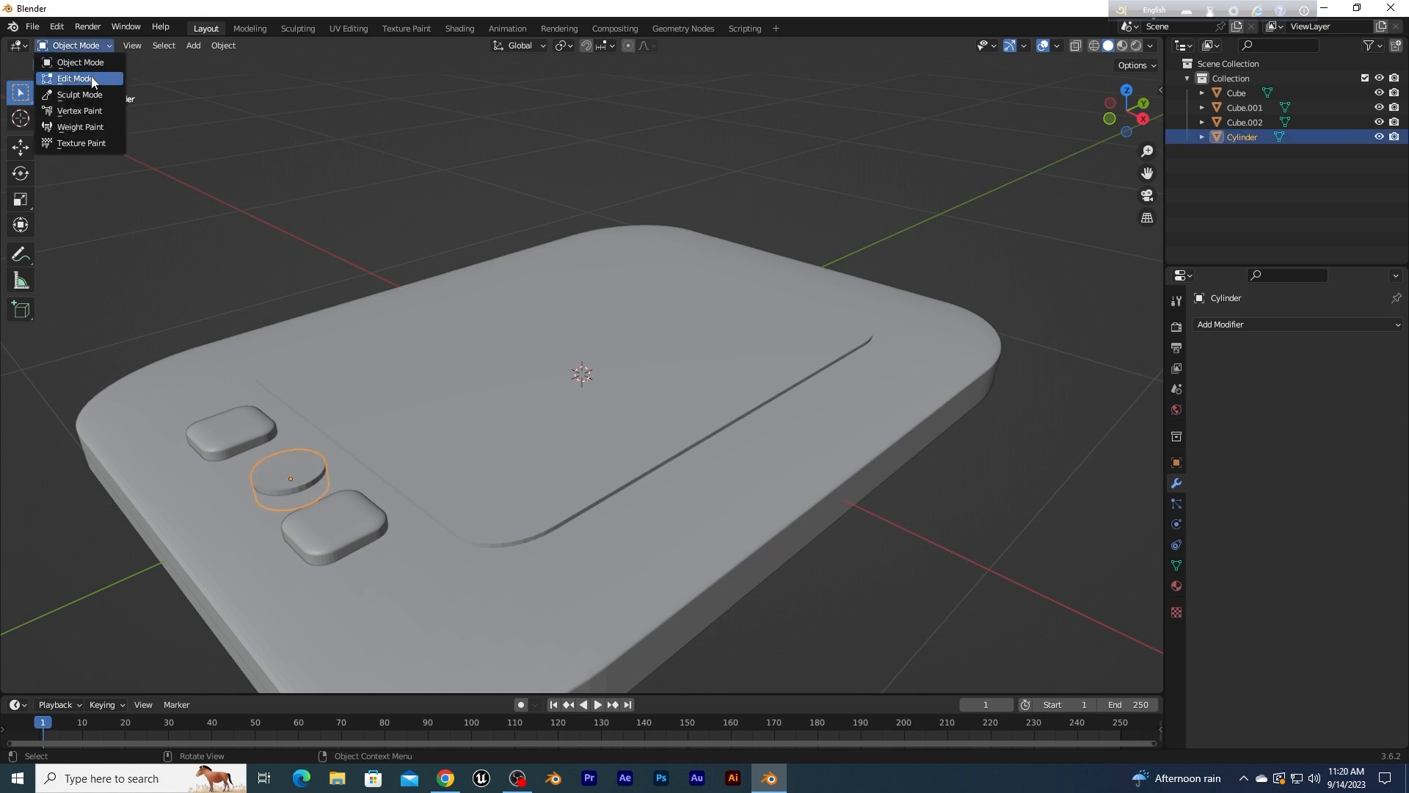
pyautogui.click(77, 78)
pyautogui.click(301, 467)
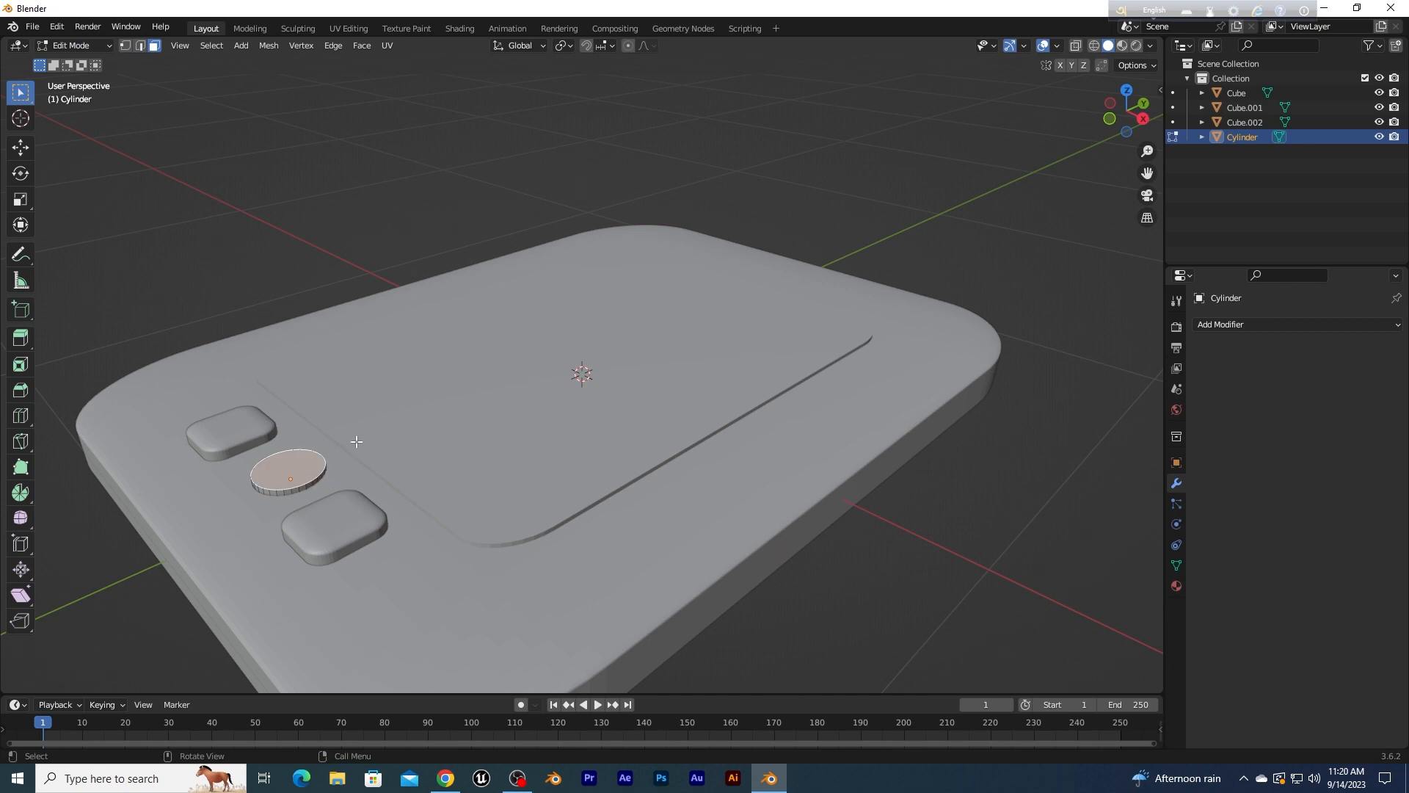
pyautogui.press('i')
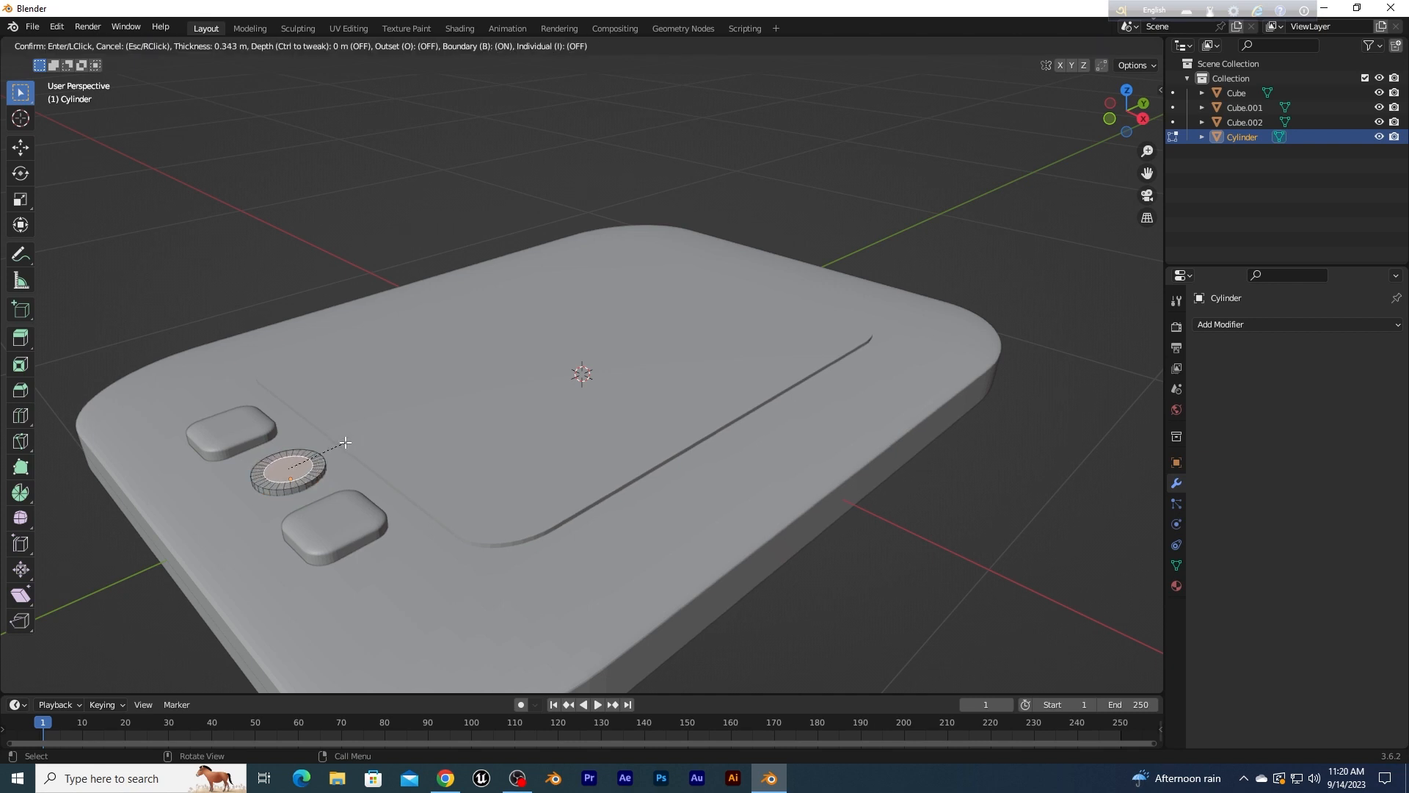
pyautogui.click(350, 444)
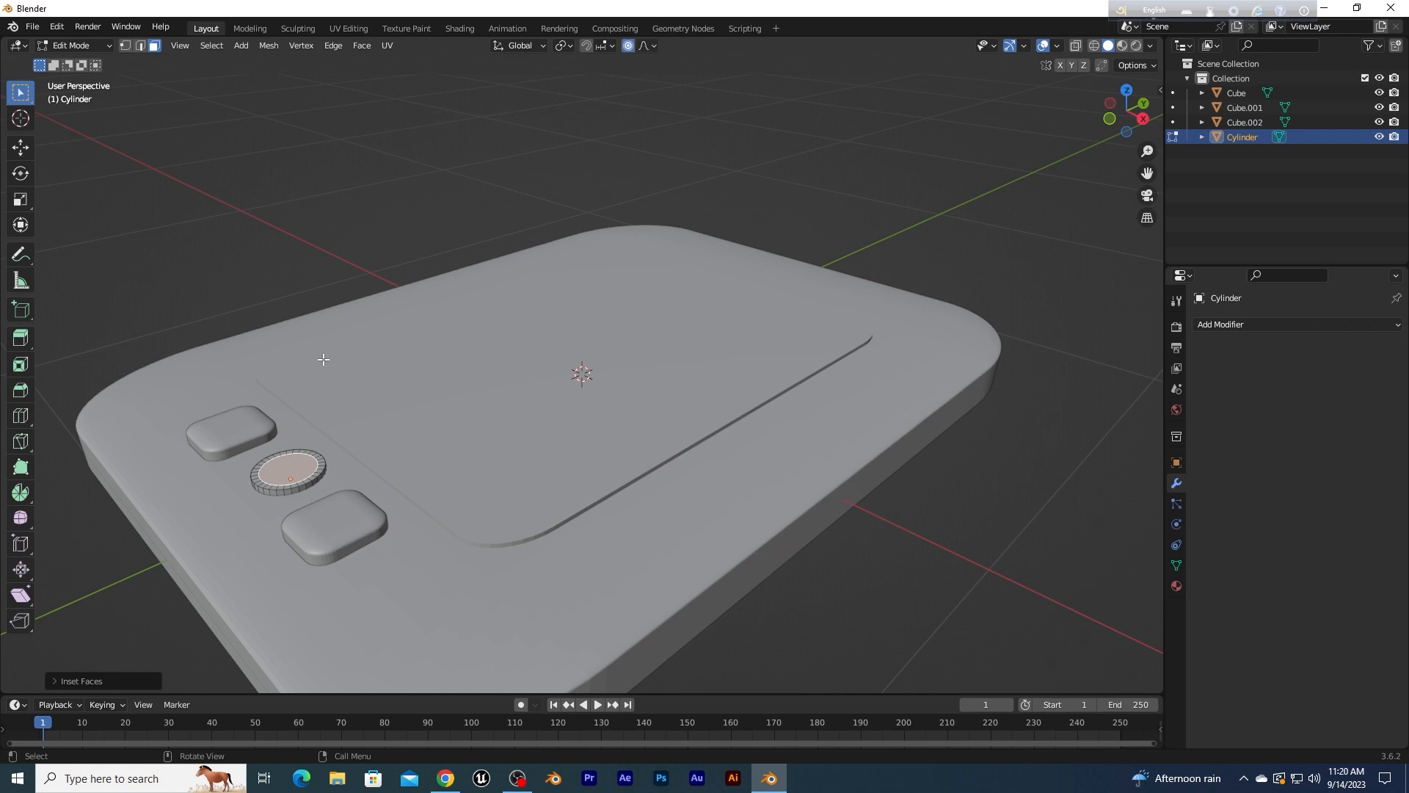
pyautogui.press('g')
pyautogui.click(303, 407)
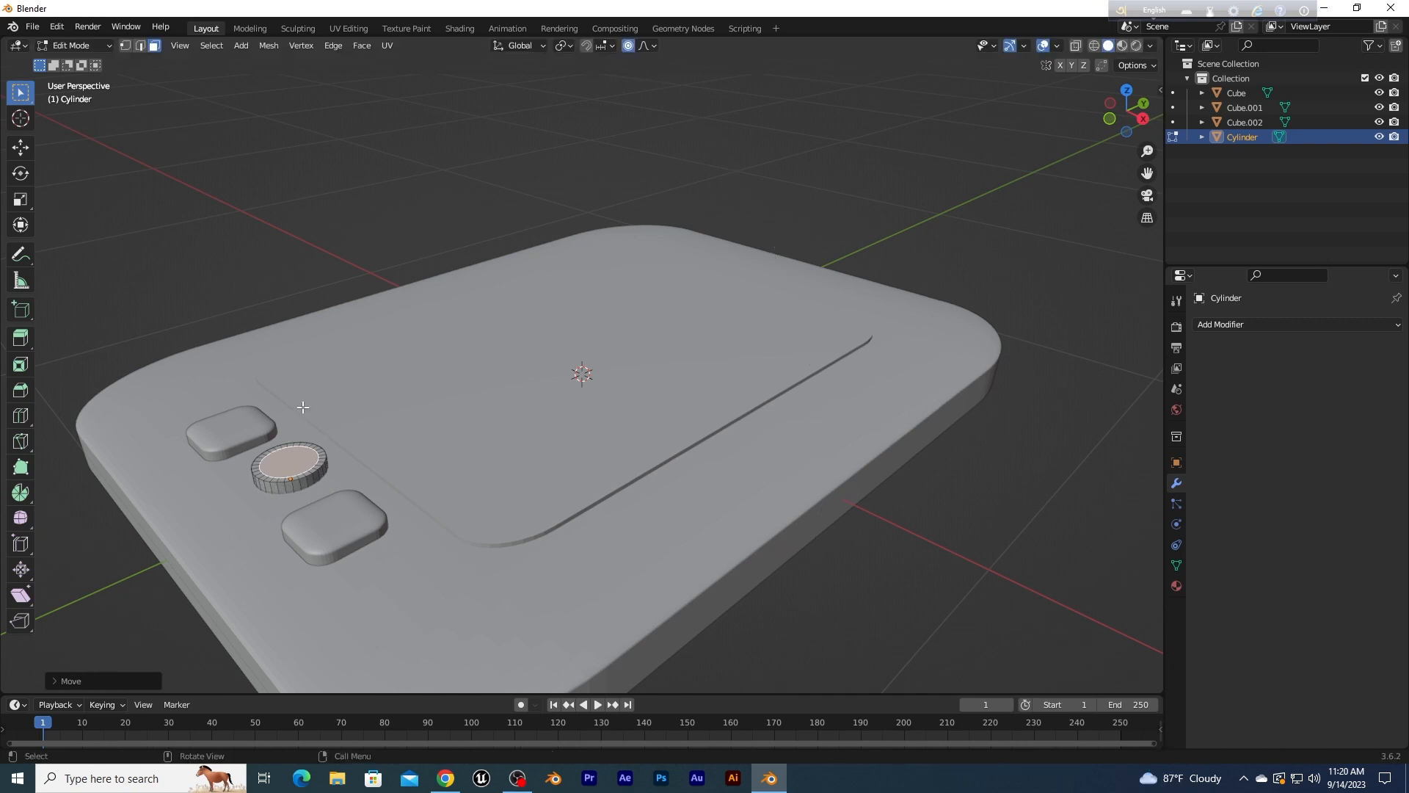
pyautogui.hotkey('ctrl', 'z')
# Step: Raise the cylinder's inset top face about 0.025 m along global Z with proportional editing reduced to a size of about 0.024 m
pyautogui.press('g')
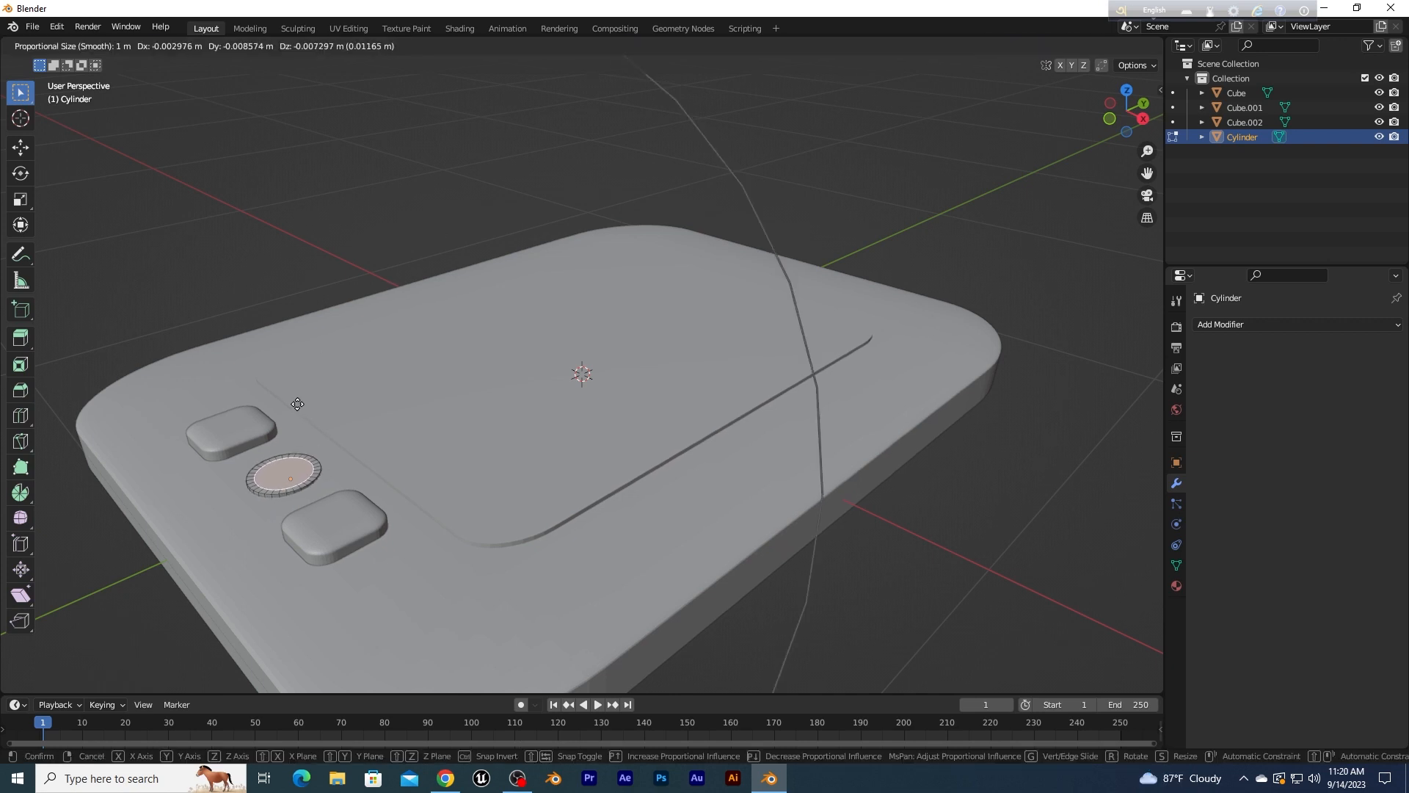
pyautogui.scroll(-3, 300, 402)
pyautogui.scroll(5, 300, 403)
pyautogui.scroll(20, 298, 402)
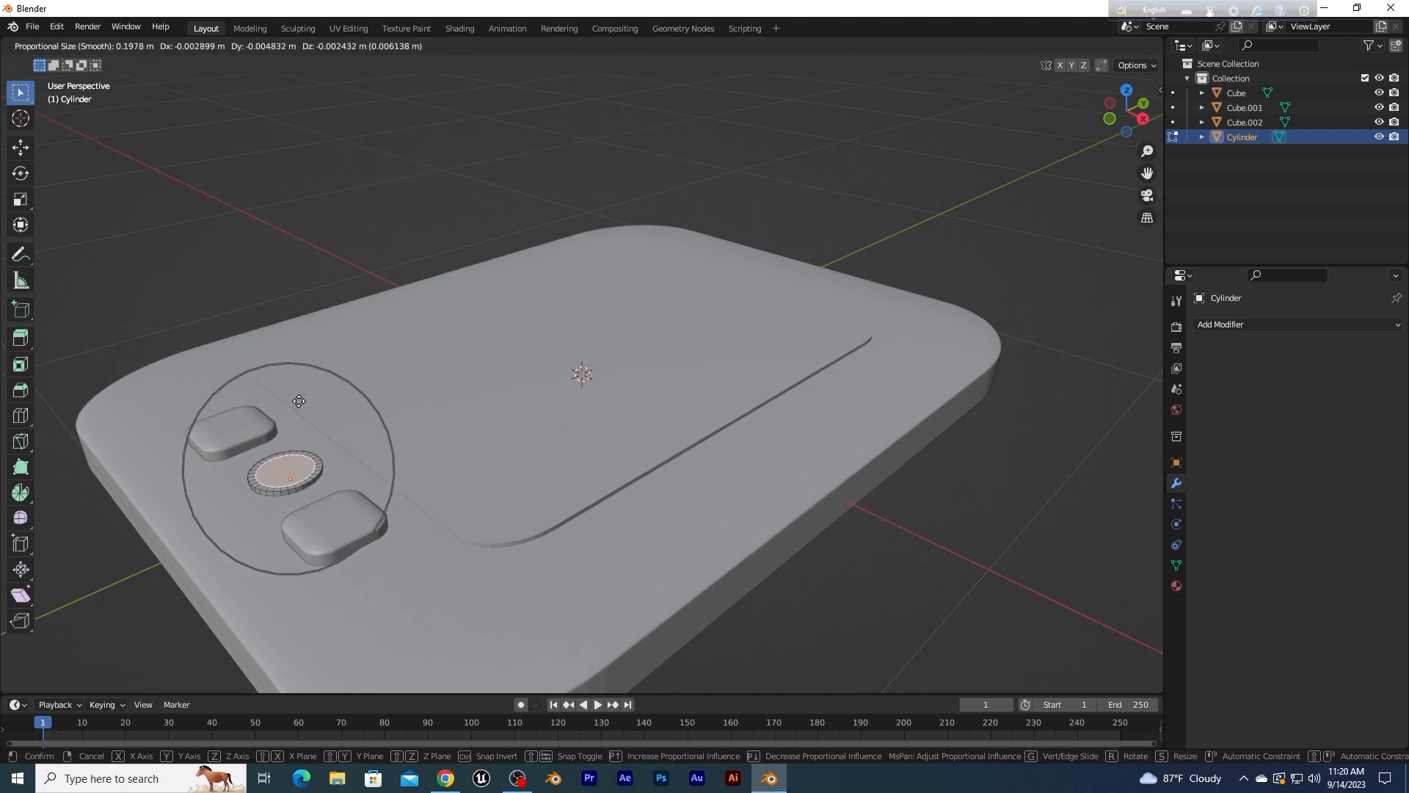
pyautogui.scroll(7, 298, 400)
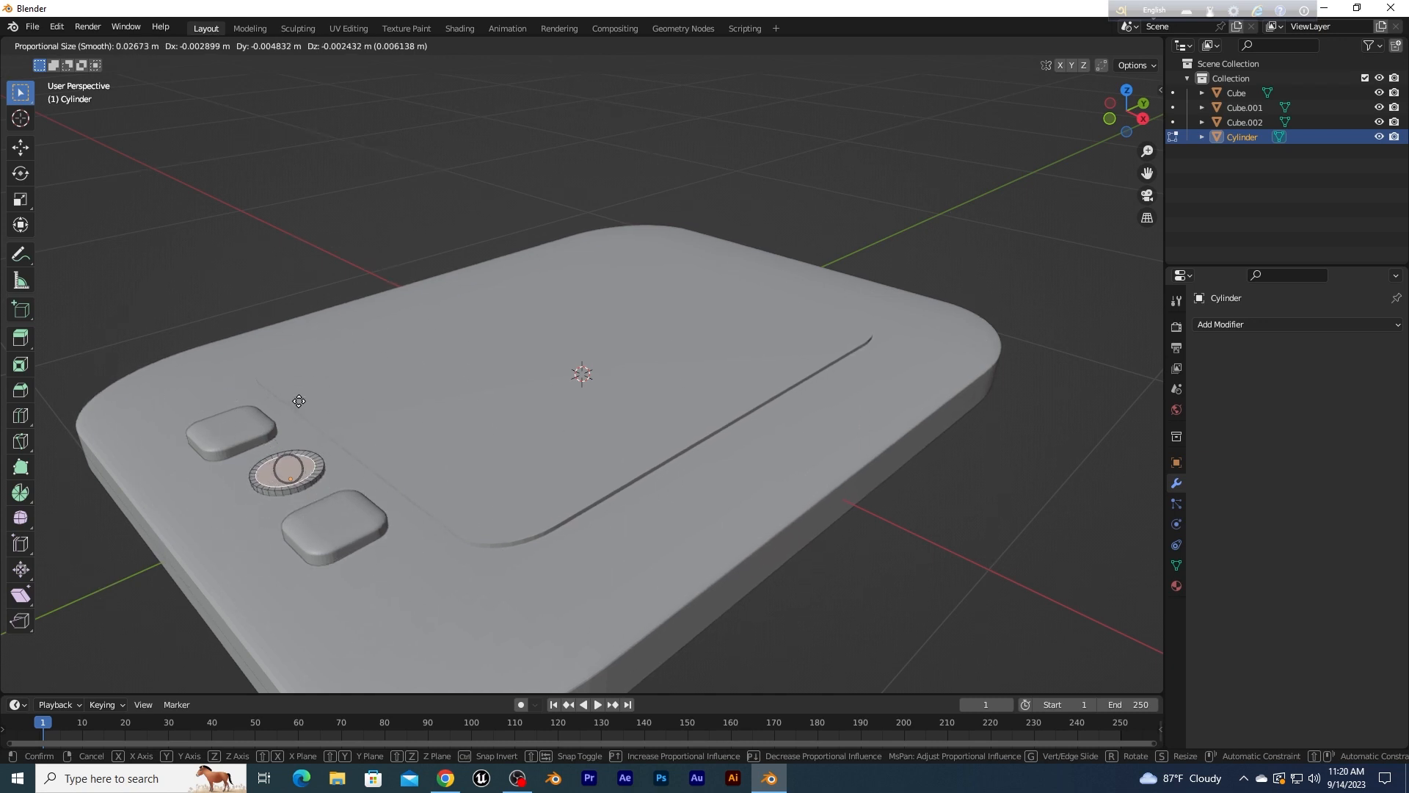
pyautogui.press('z')
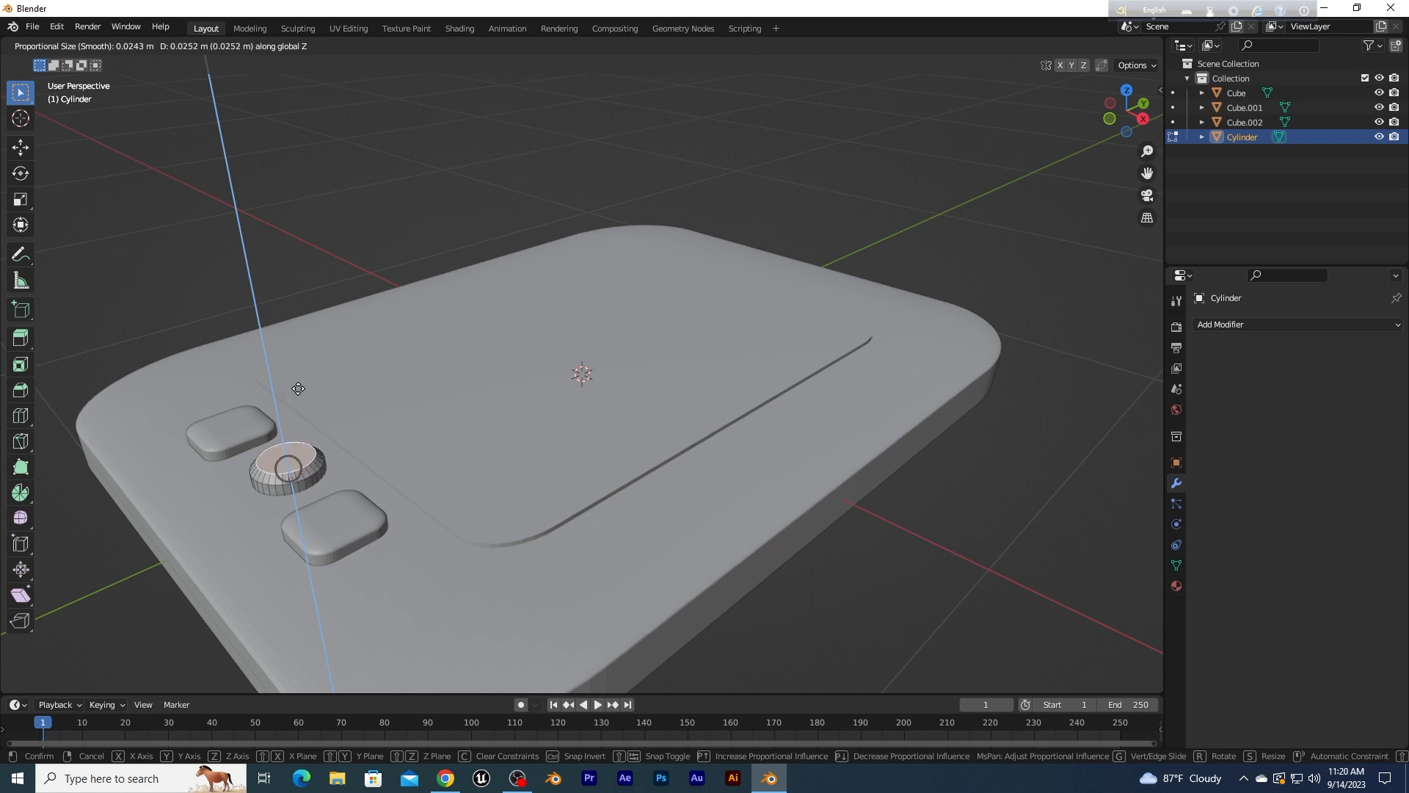
pyautogui.click(298, 389)
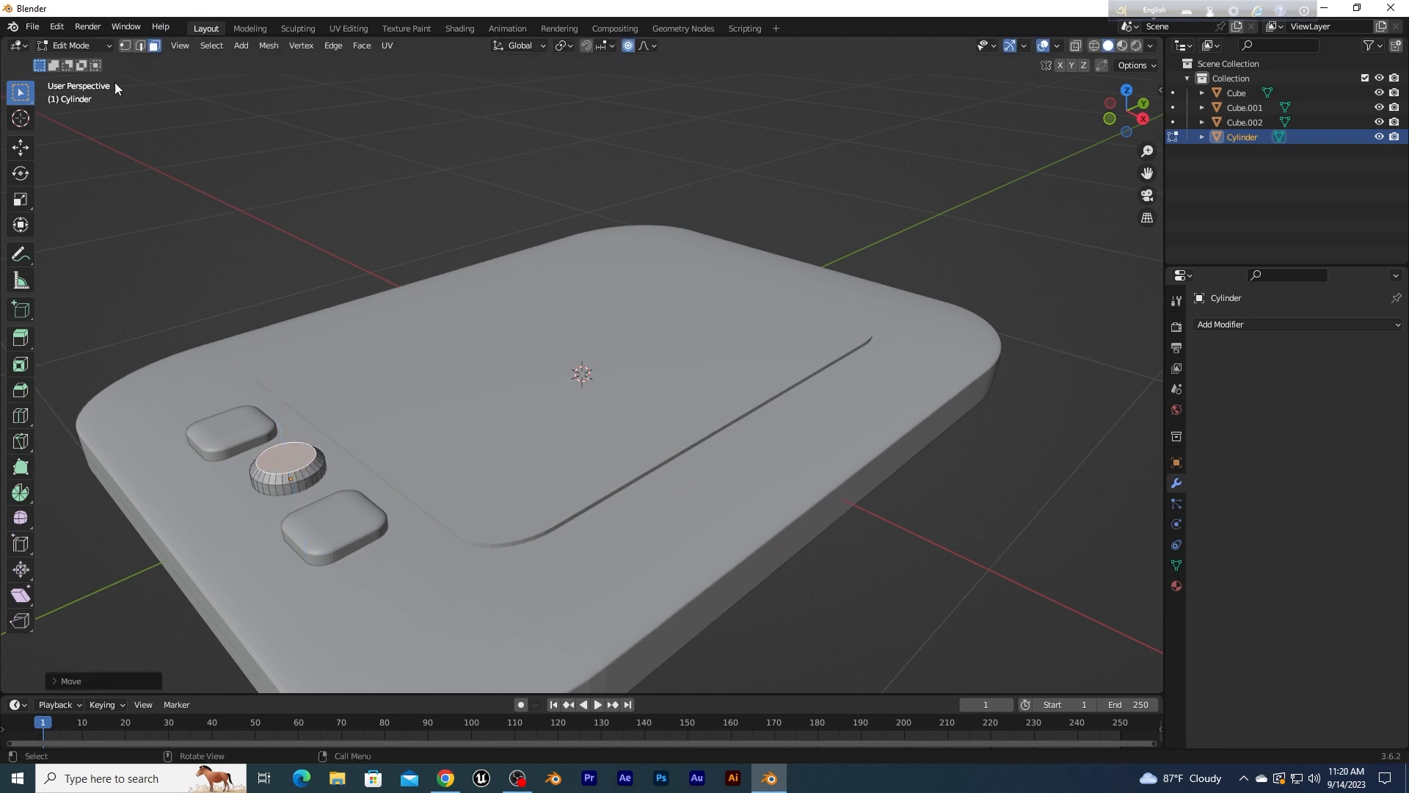
# Step: Return to Object Mode and shift the cylinder button slightly along negative global Y
pyautogui.moveTo(297, 388)
pyautogui.mouseDown(button='middle')
pyautogui.moveTo(375, 383)
pyautogui.moveTo(474, 496)
pyautogui.moveTo(355, 494)
pyautogui.moveTo(322, 394)
pyautogui.mouseUp(button='middle')
pyautogui.click(90, 44)
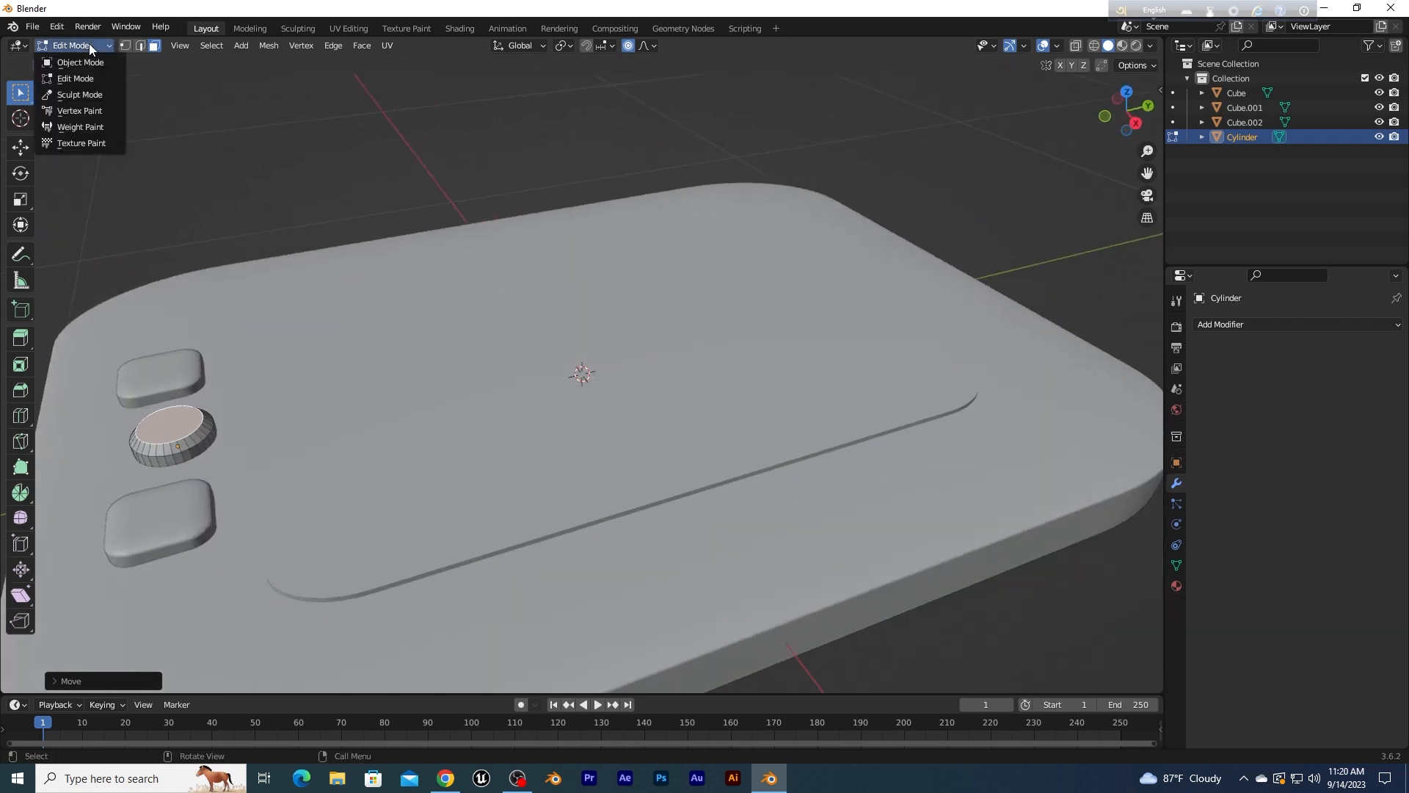
pyautogui.click(91, 58)
pyautogui.hotkey('alt', 'a')
pyautogui.click(201, 431)
pyautogui.moveTo(201, 432); pyautogui.dragTo(257, 505, button='middle')
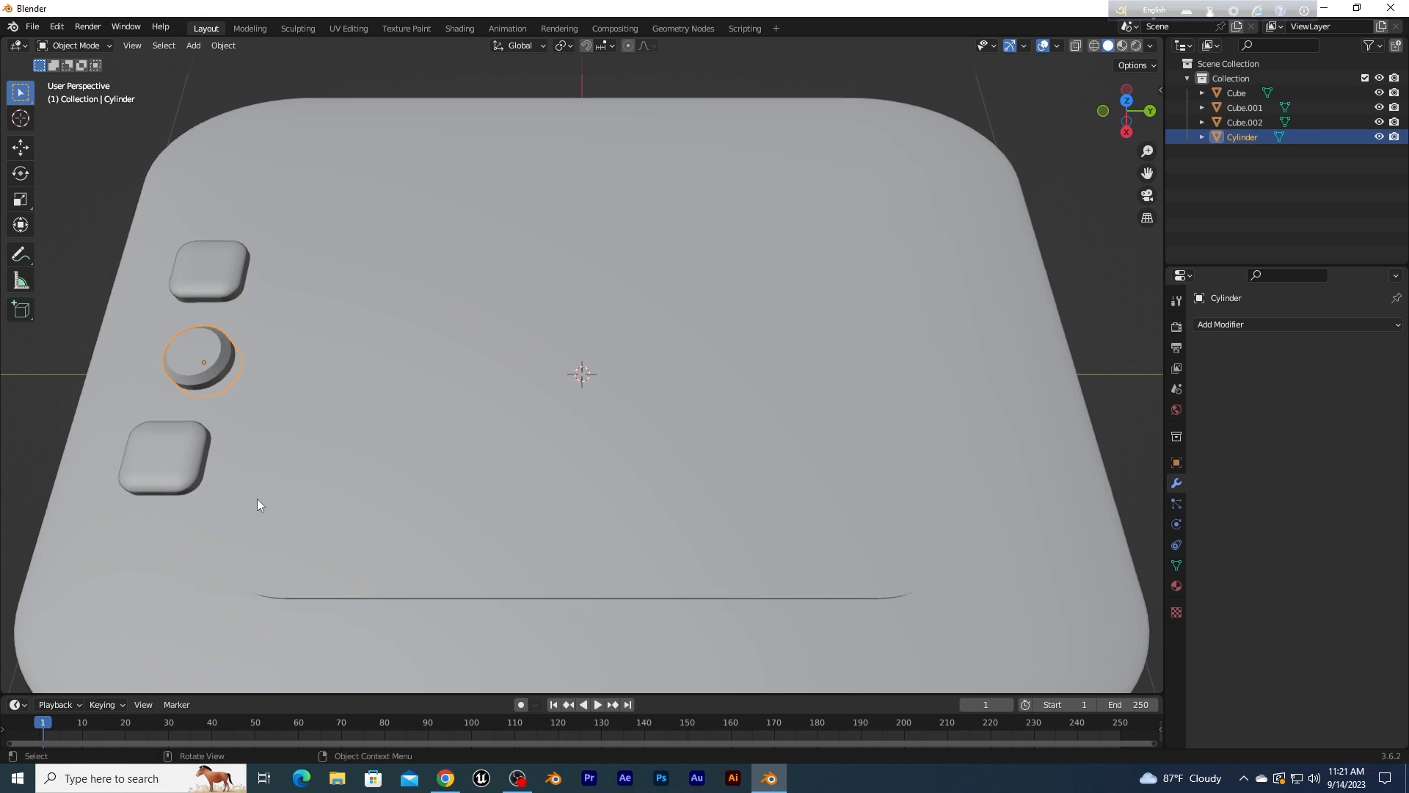
pyautogui.press('g')
pyautogui.press('y')
pyautogui.click(244, 459)
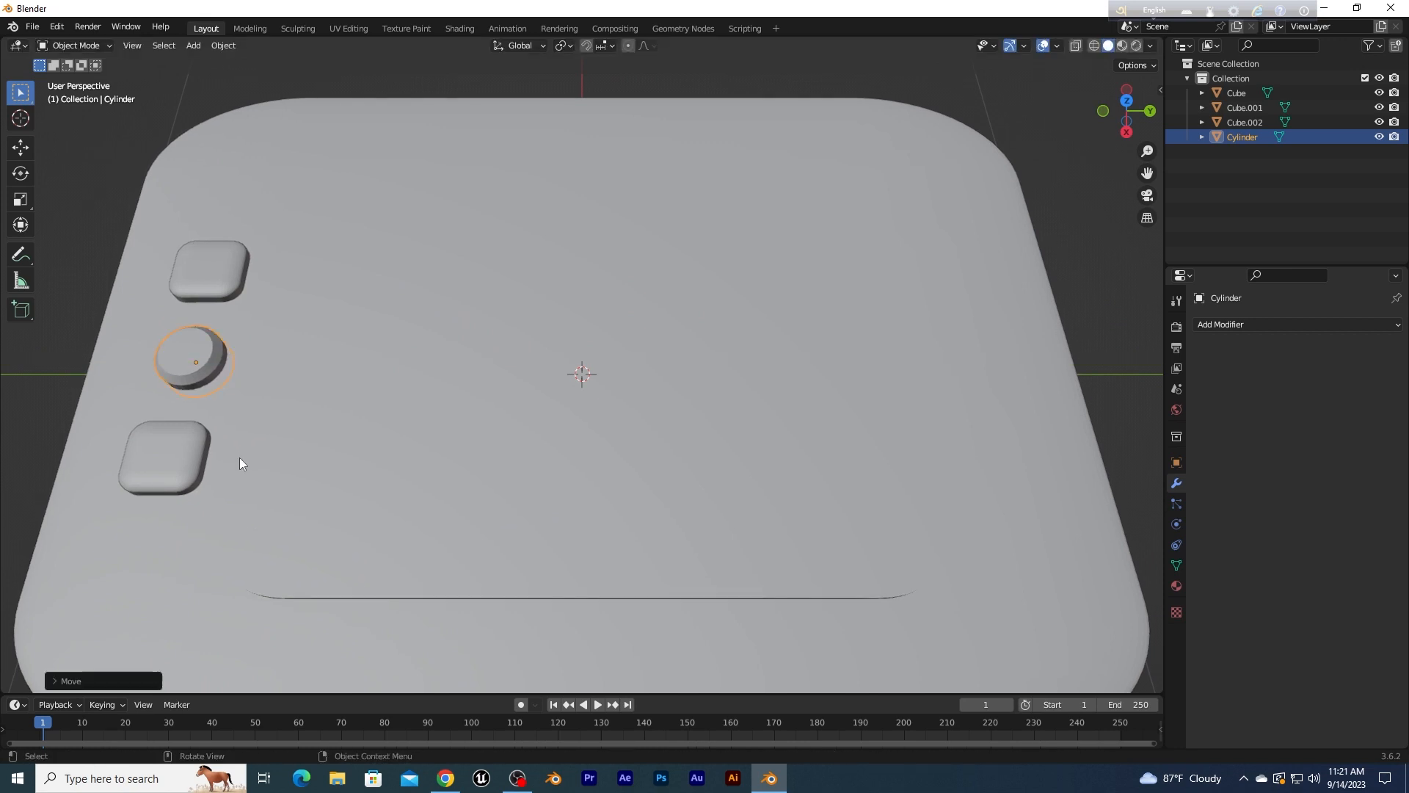
# Step: Using the top view, nudge the cylinder about 0.016 m along negative global Y and slightly along positive global X between the blocks
pyautogui.press('KP_7')
pyautogui.scroll(-3, 243, 446)
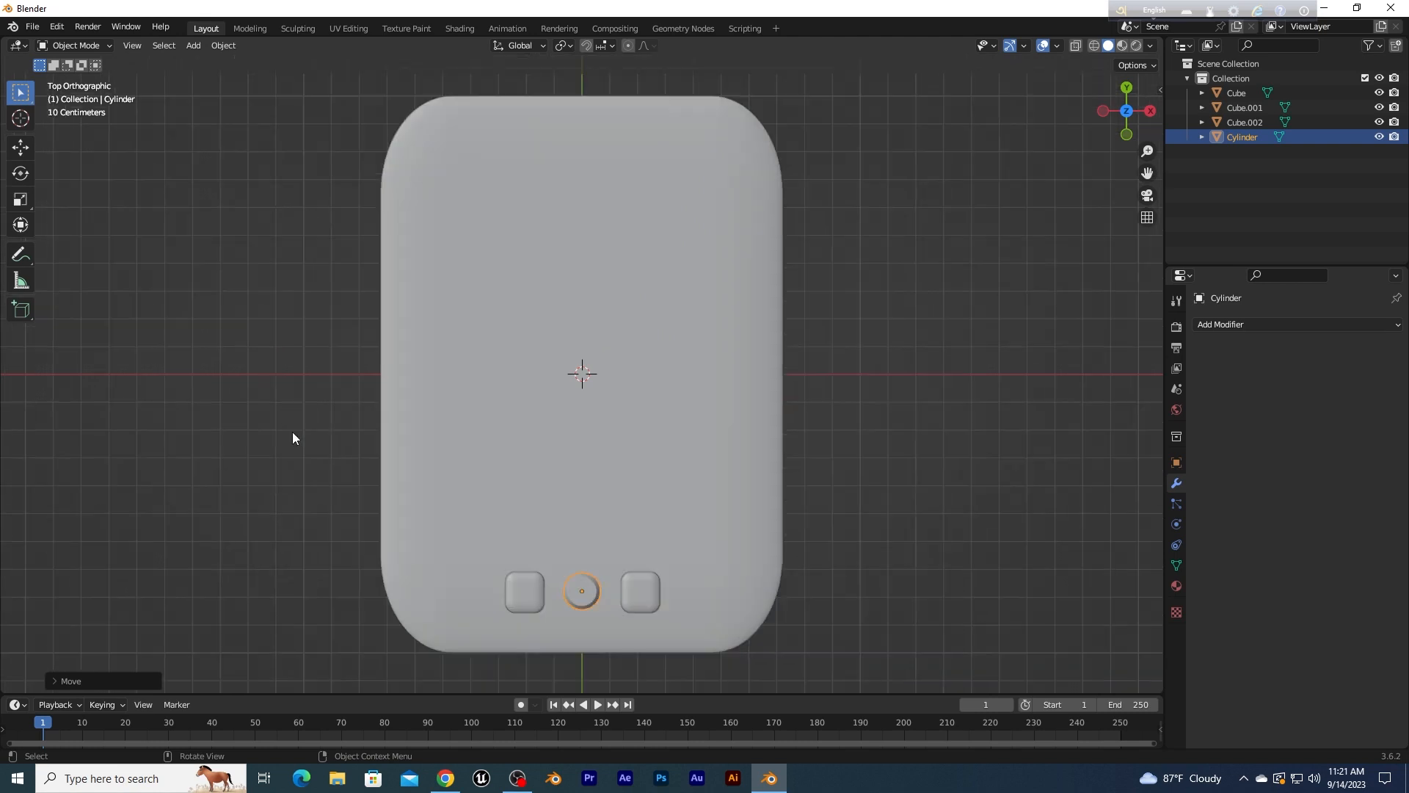
pyautogui.press('g')
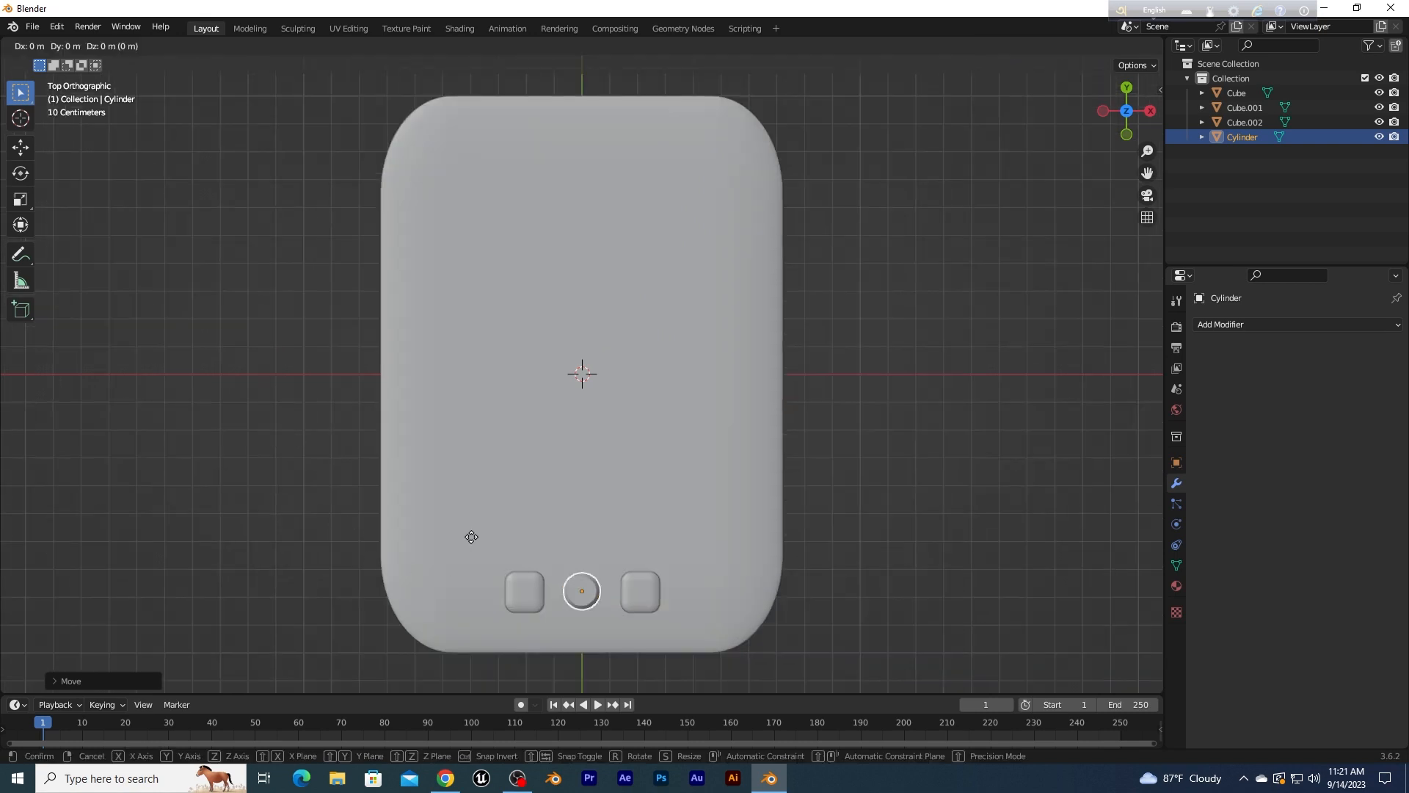
pyautogui.press('y')
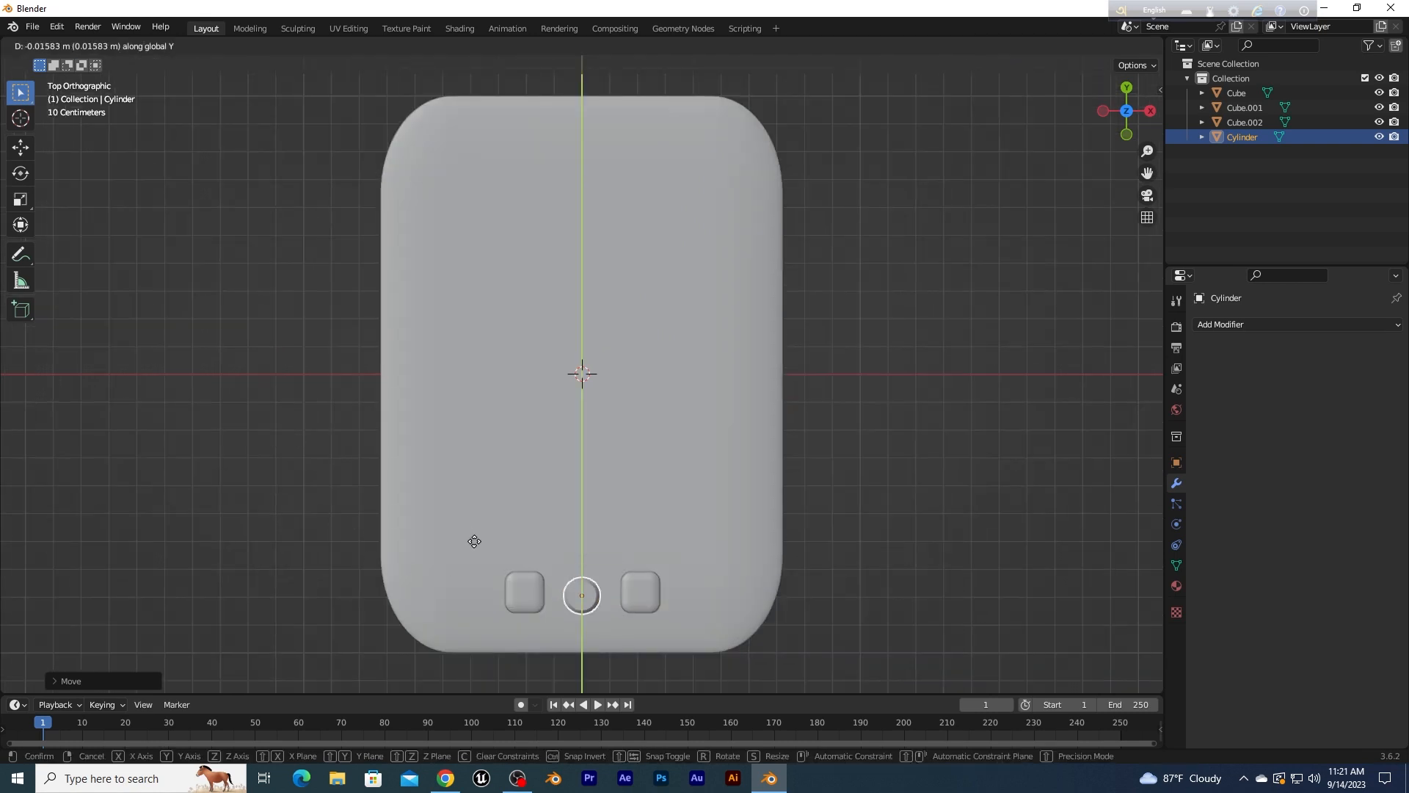
pyautogui.click(474, 540)
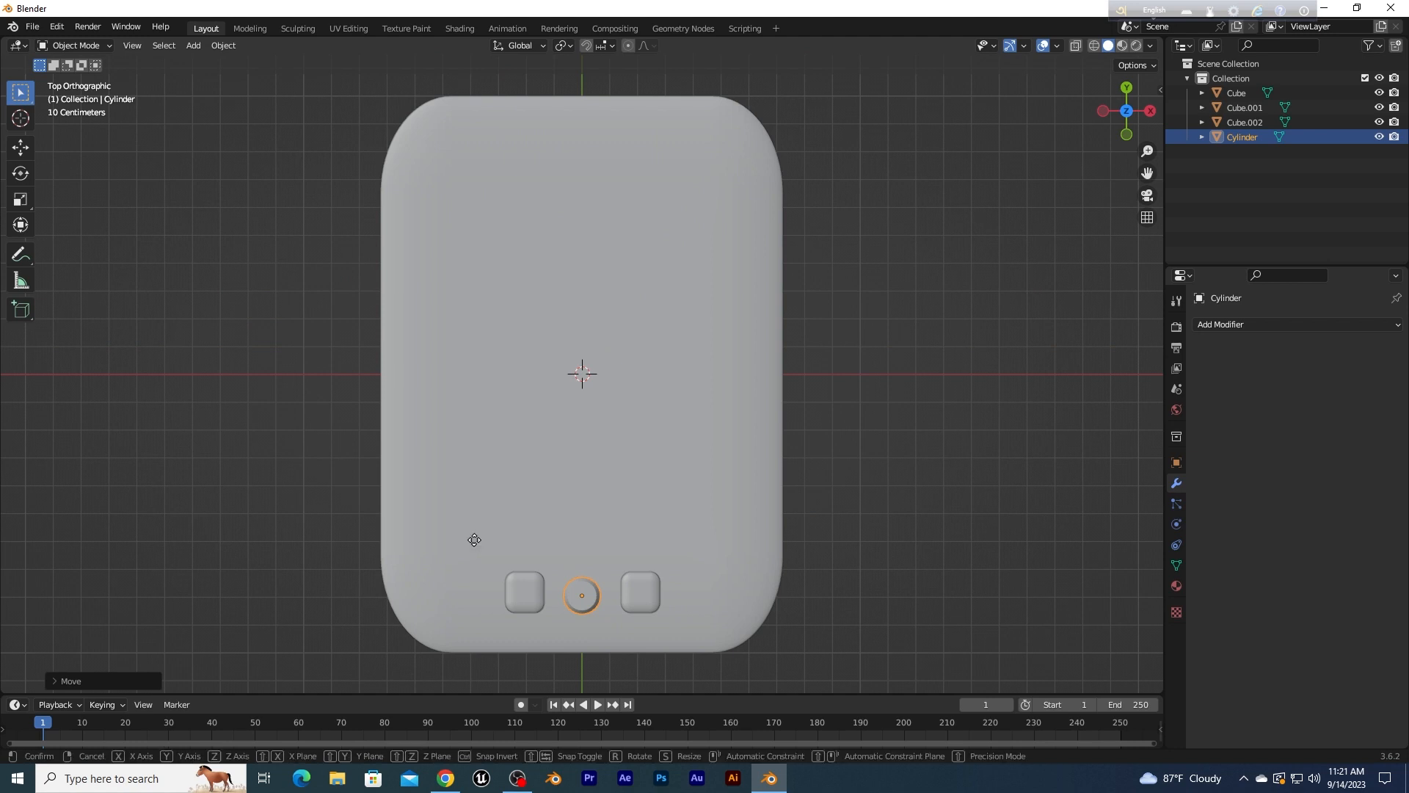
pyautogui.press('g')
pyautogui.press('x')
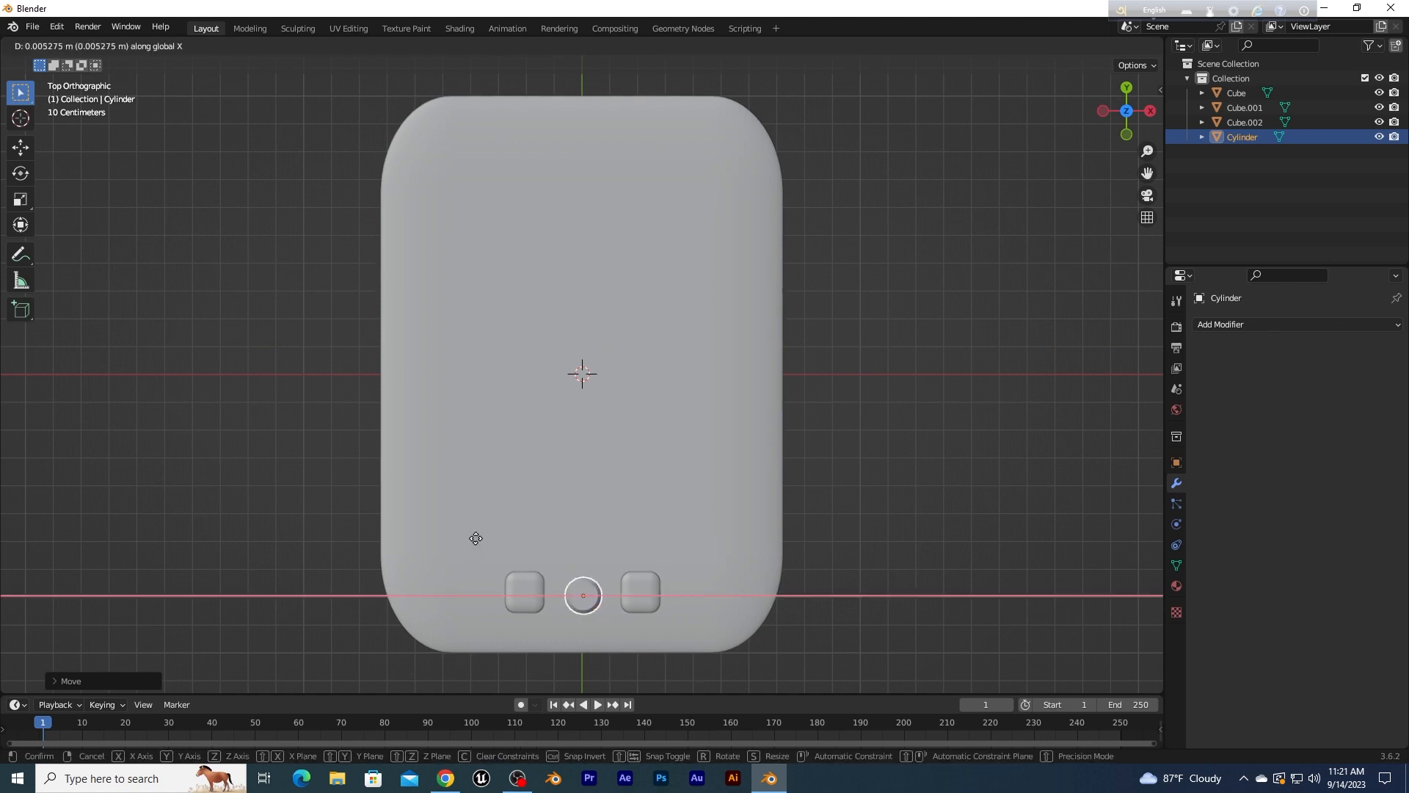
pyautogui.click(475, 537)
pyautogui.click(860, 574)
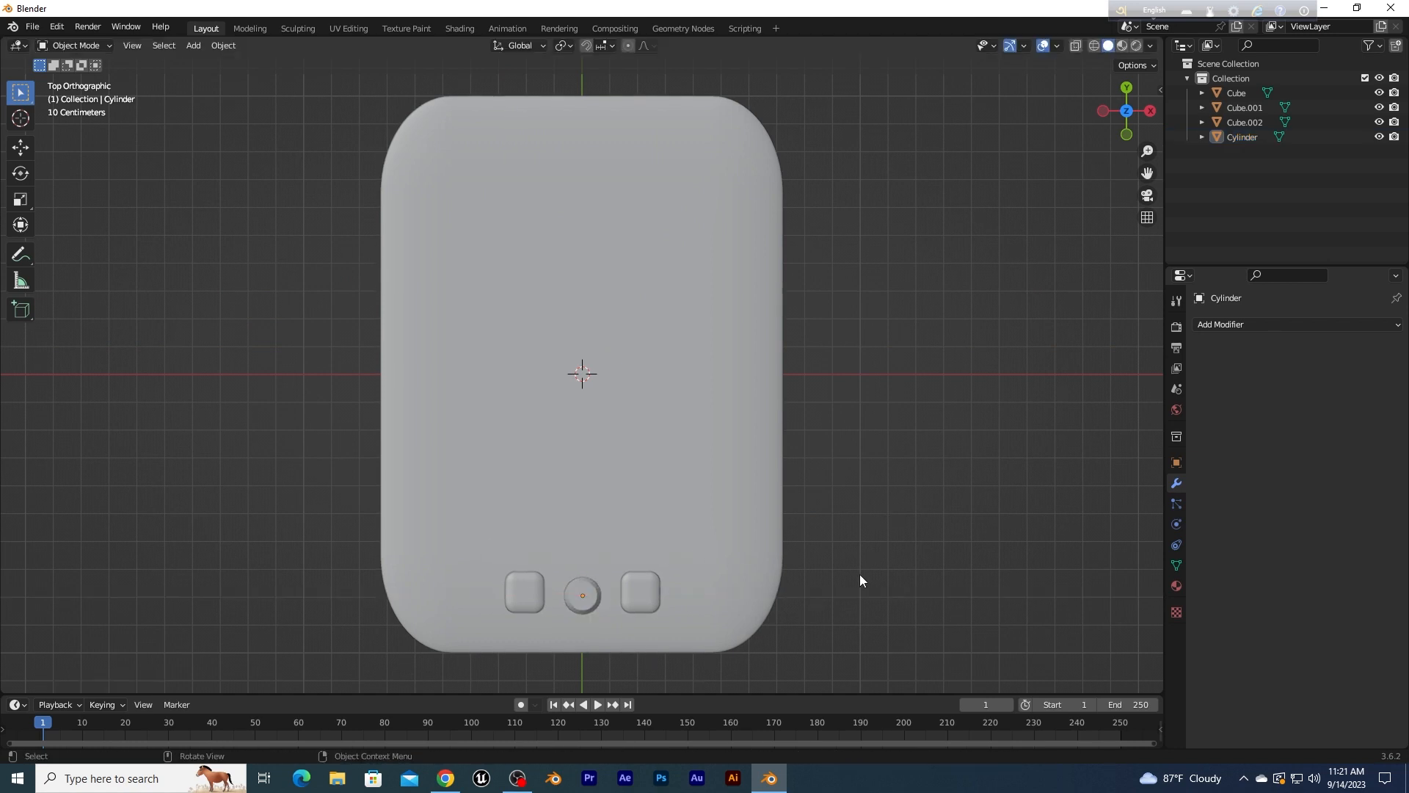
# Step: Try smoothing the cylinder button with a Subdivision Surface modifier, and remove the modifier
pyautogui.moveTo(860, 573); pyautogui.dragTo(705, 470, button='middle')
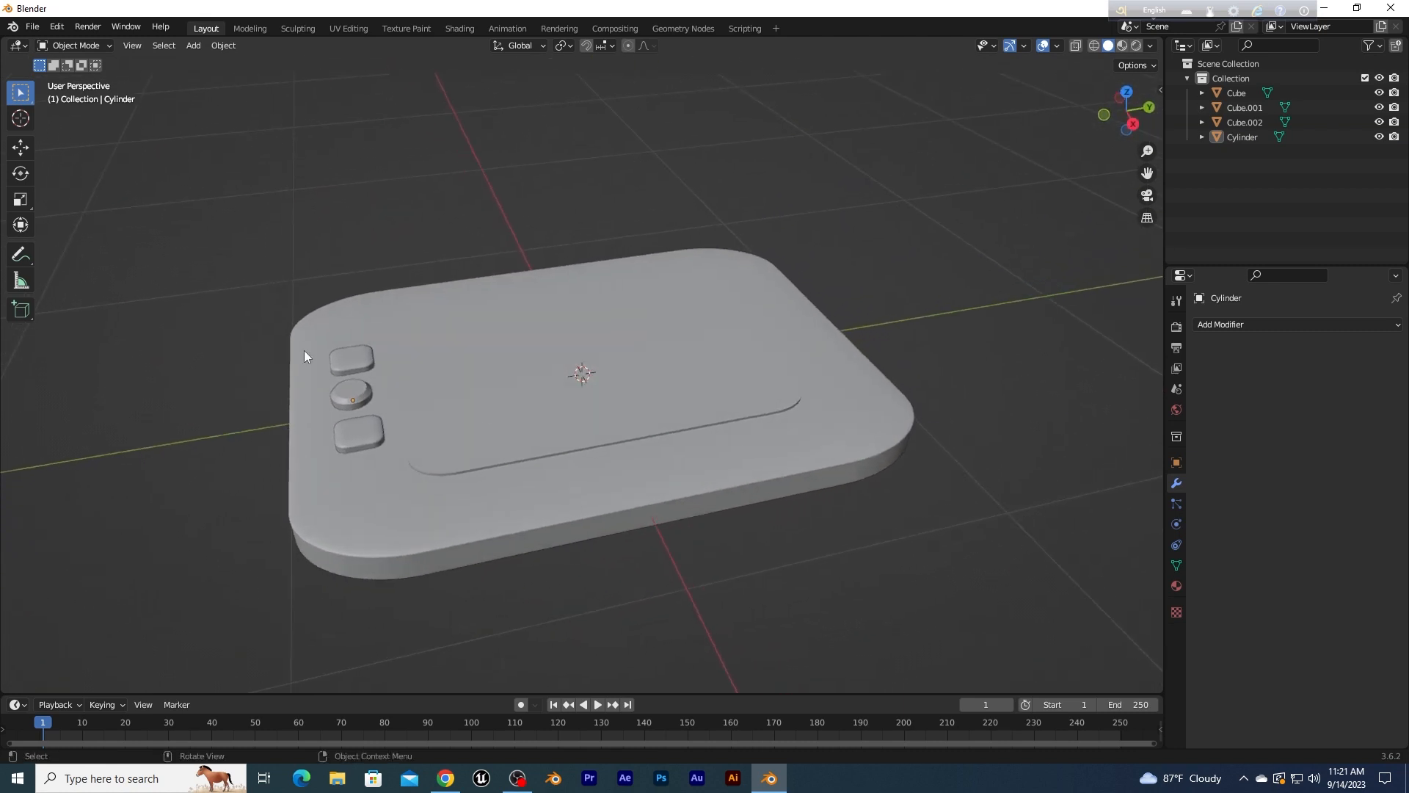
pyautogui.click(339, 389)
pyautogui.scroll(2, 350, 399)
pyautogui.click(1264, 323)
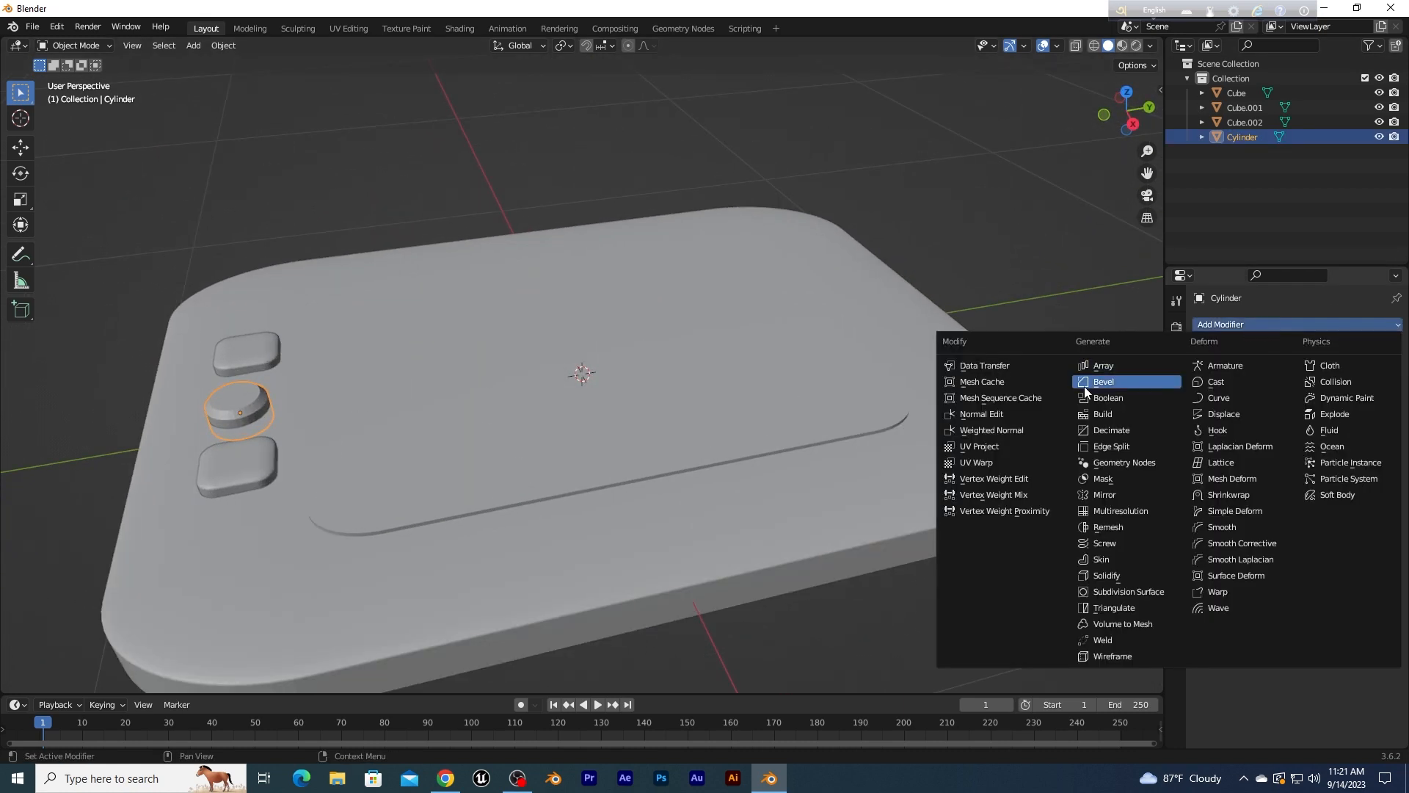
pyautogui.click(1111, 596)
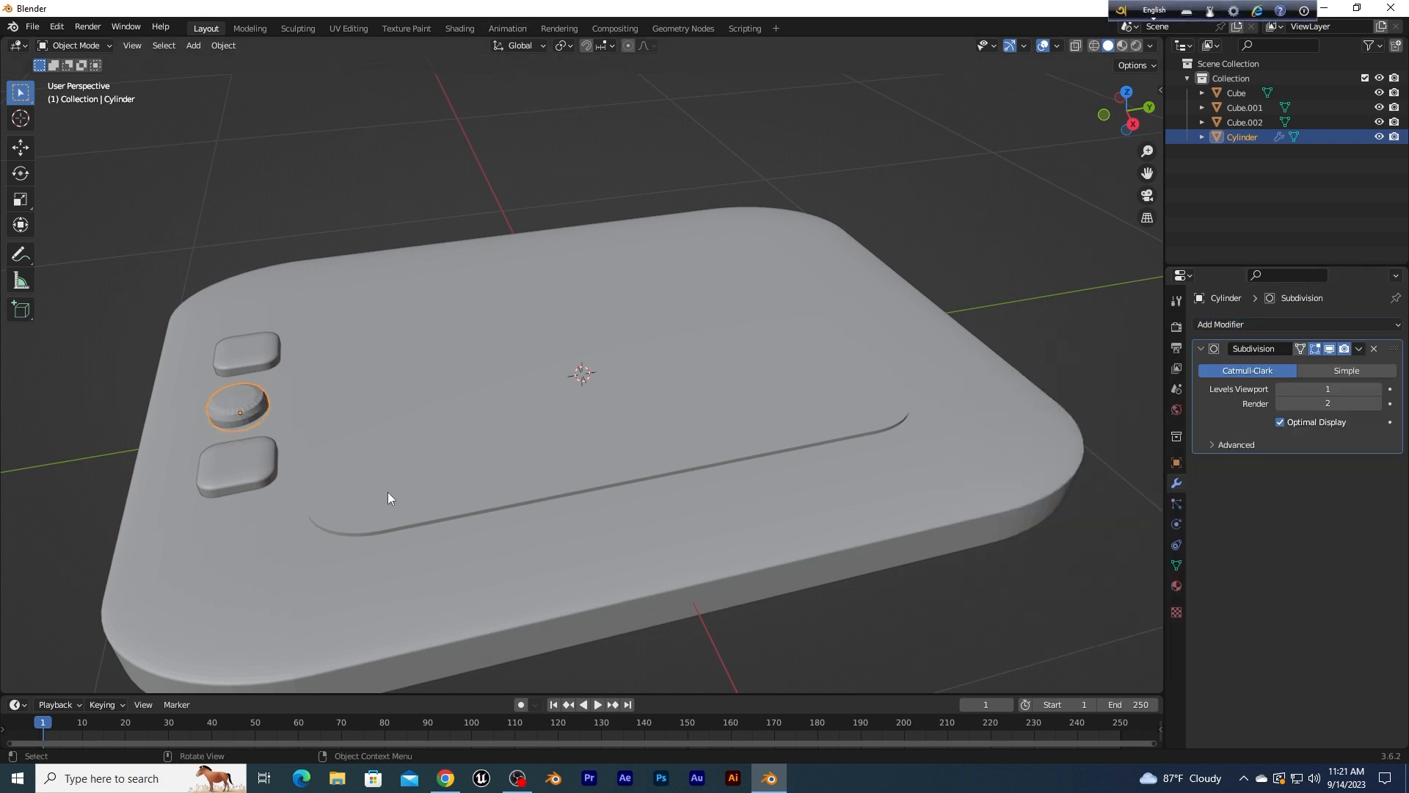
pyautogui.click(1374, 348)
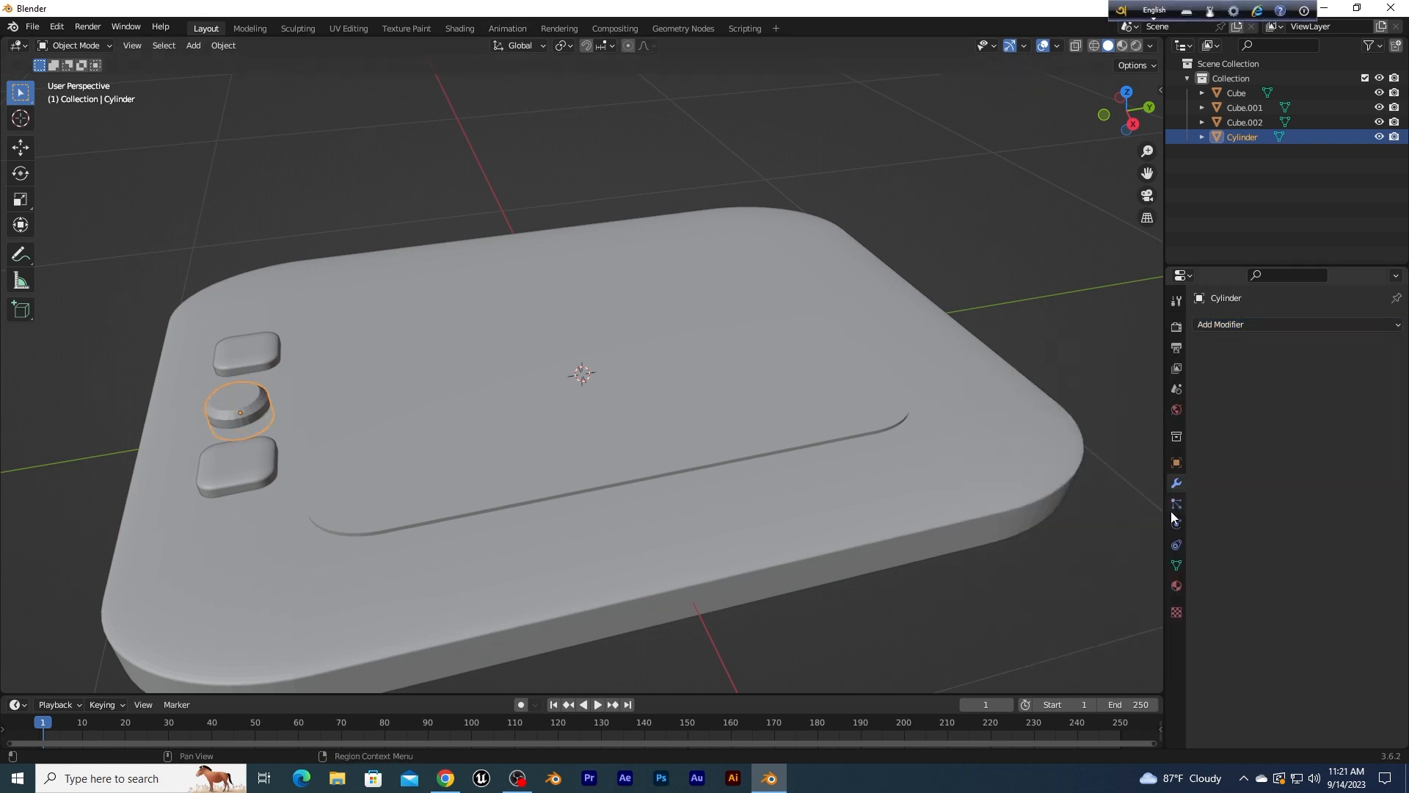
# Step: Add a Bevel modifier to the cylinder button with an amount of 0.31 m and 7 segments, and apply it
pyautogui.click(1221, 325)
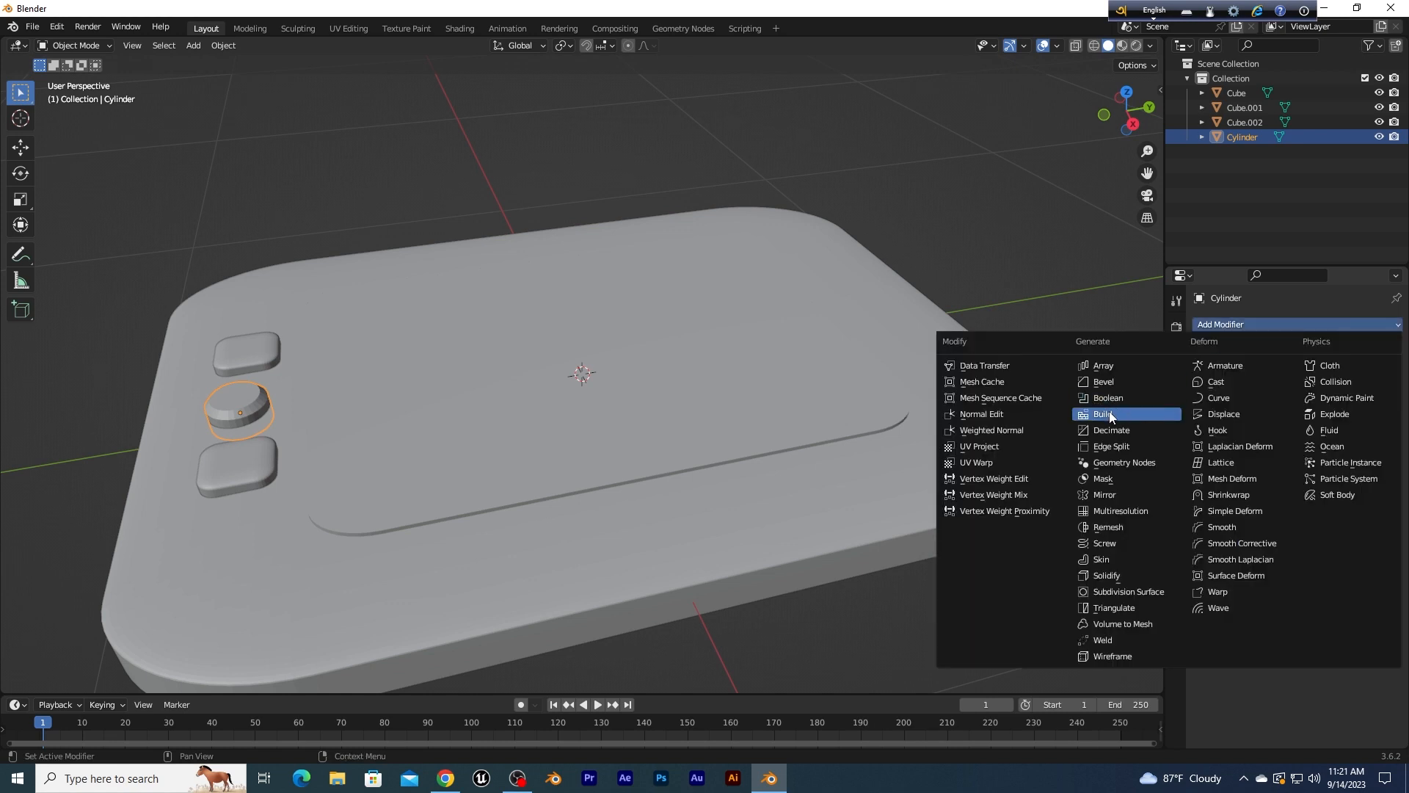
pyautogui.click(1111, 381)
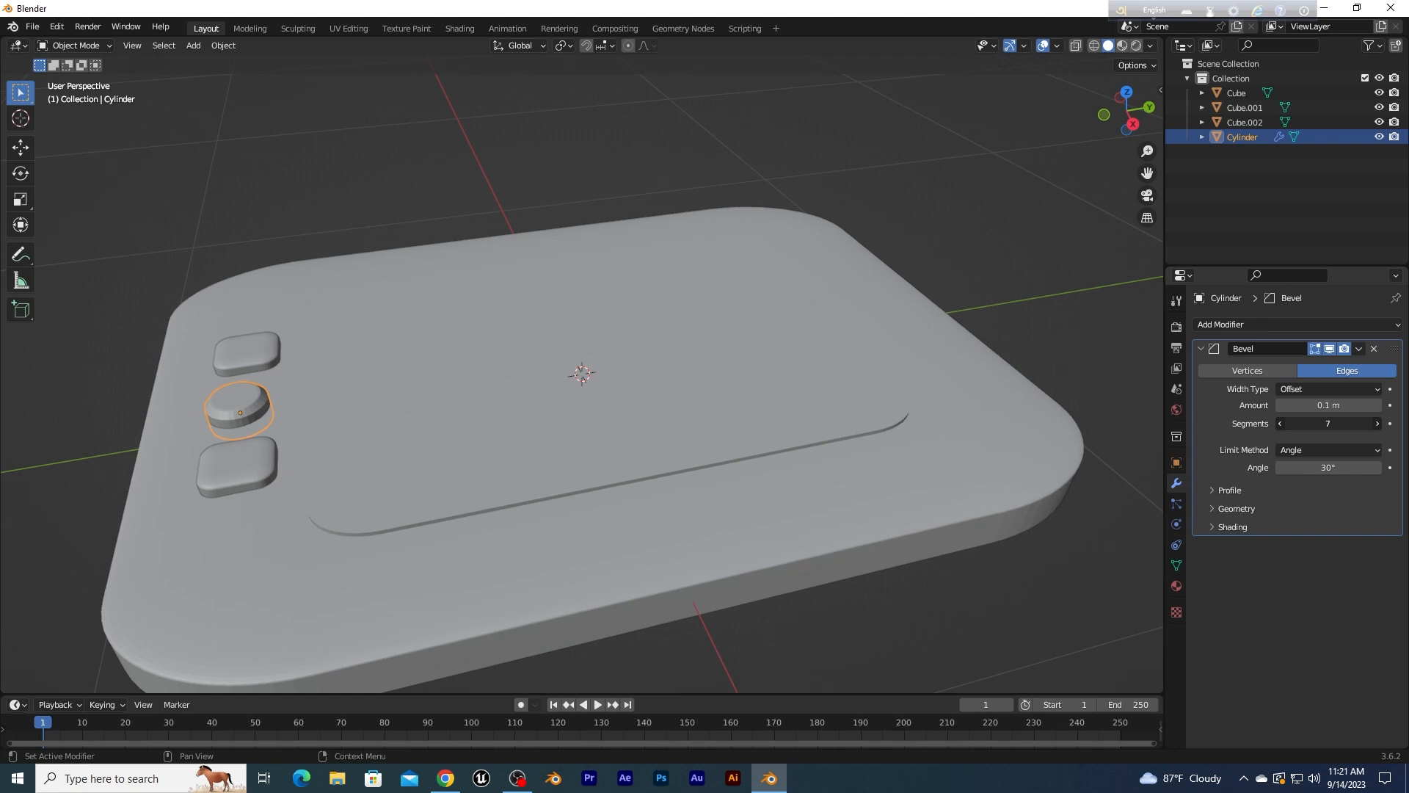
pyautogui.moveTo(1324, 405)
pyautogui.mouseDown()
pyautogui.moveTo(1343, 405)
pyautogui.moveTo(1330, 405)
pyautogui.mouseUp()
pyautogui.moveTo(1321, 423); pyautogui.dragTo(1398, 423)
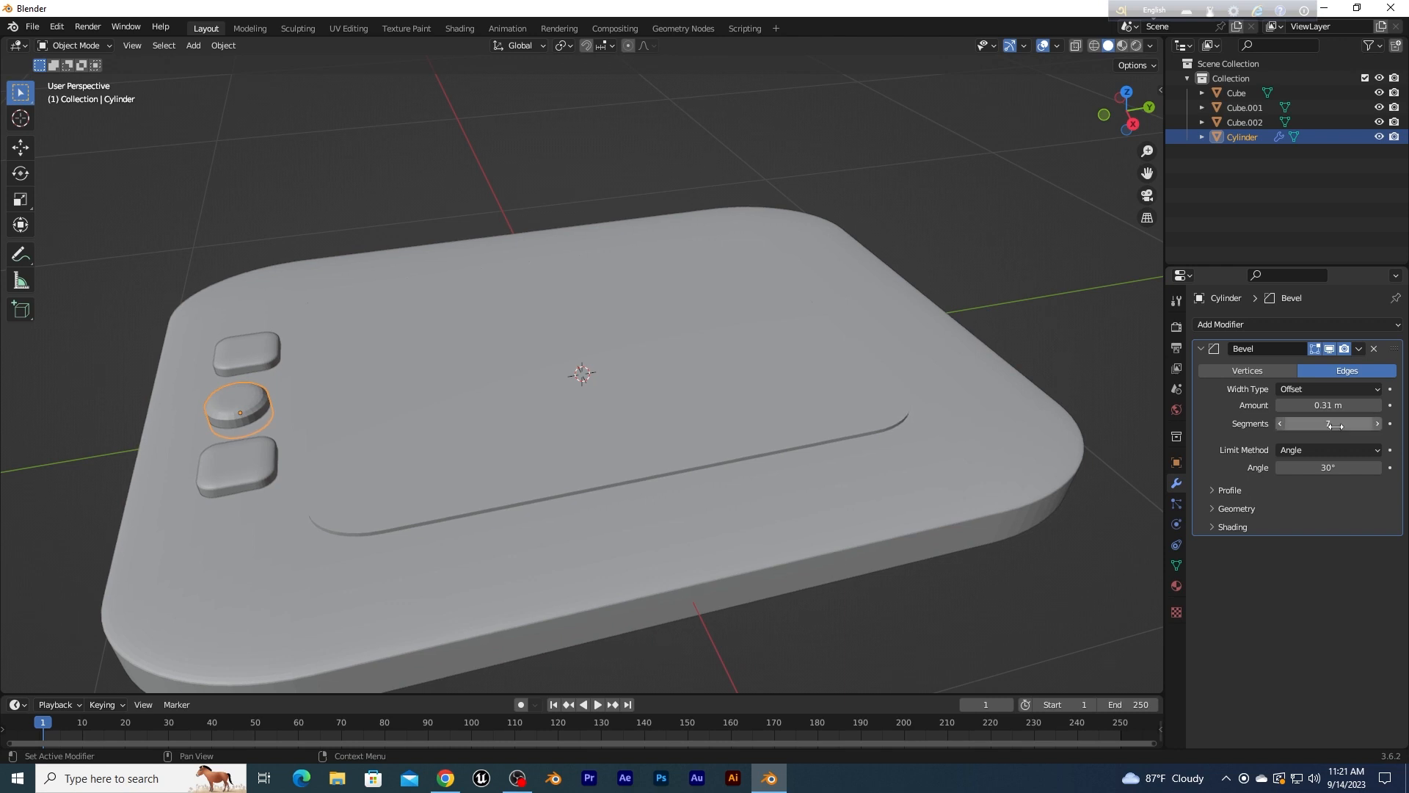
pyautogui.click(1357, 350)
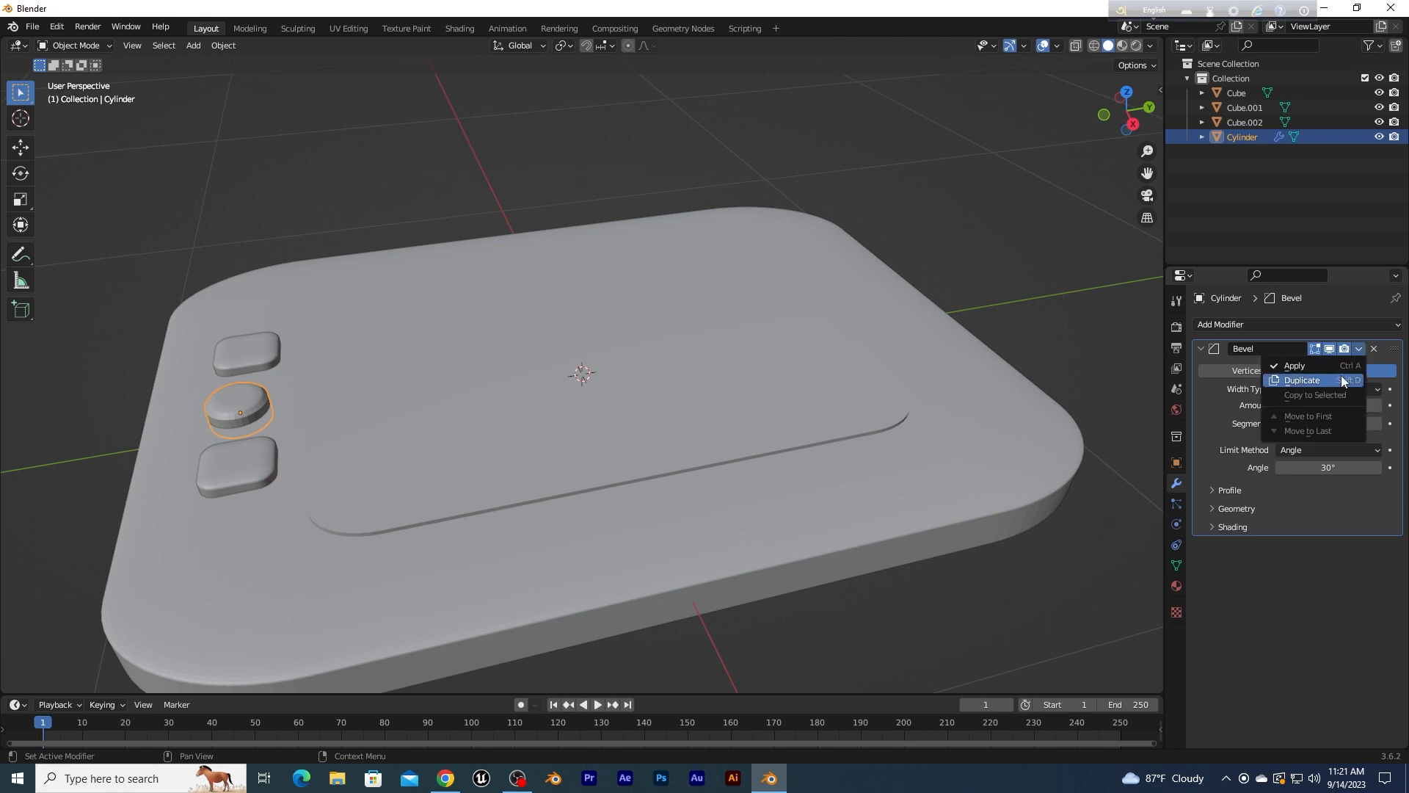
pyautogui.click(1341, 367)
pyautogui.click(1037, 286)
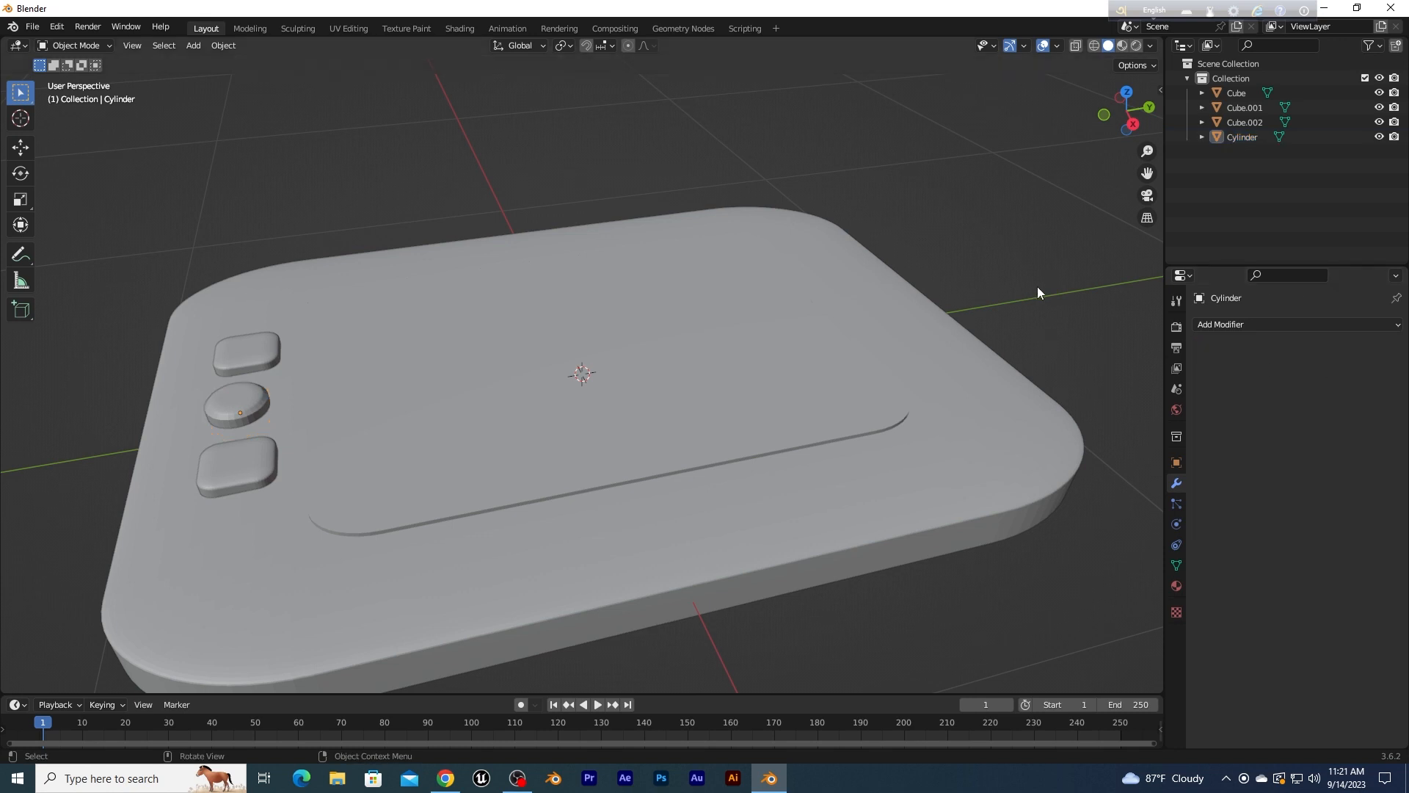
# Step: Try smooth shading on the bevelled cylinder button, and undo it
pyautogui.click(250, 399)
pyautogui.rightClick(245, 399)
pyautogui.click(244, 398)
pyautogui.click(140, 343)
pyautogui.moveTo(265, 377); pyautogui.dragTo(364, 393, button='middle')
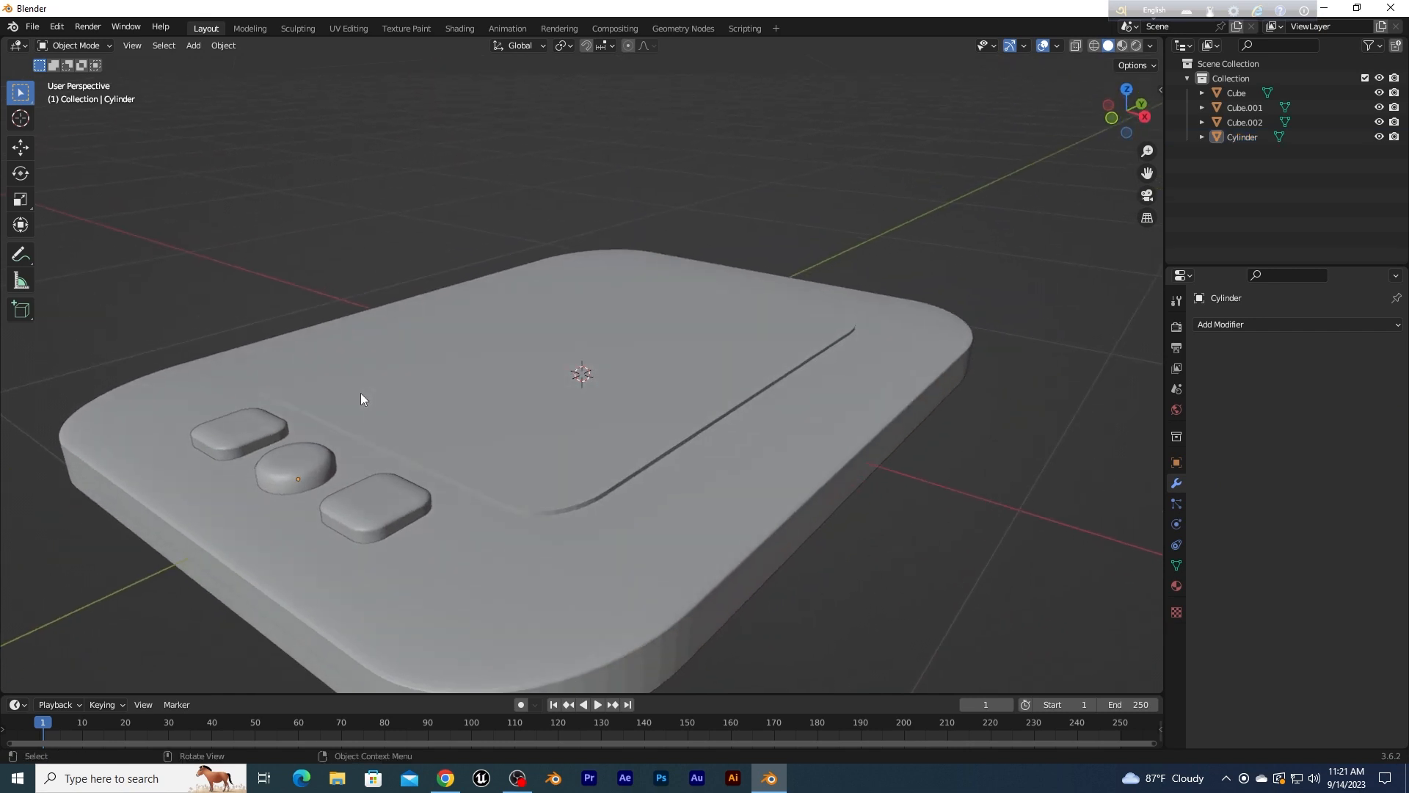
pyautogui.hotkey('ctrl', 'z')
pyautogui.hotkey('ctrl', 'z')
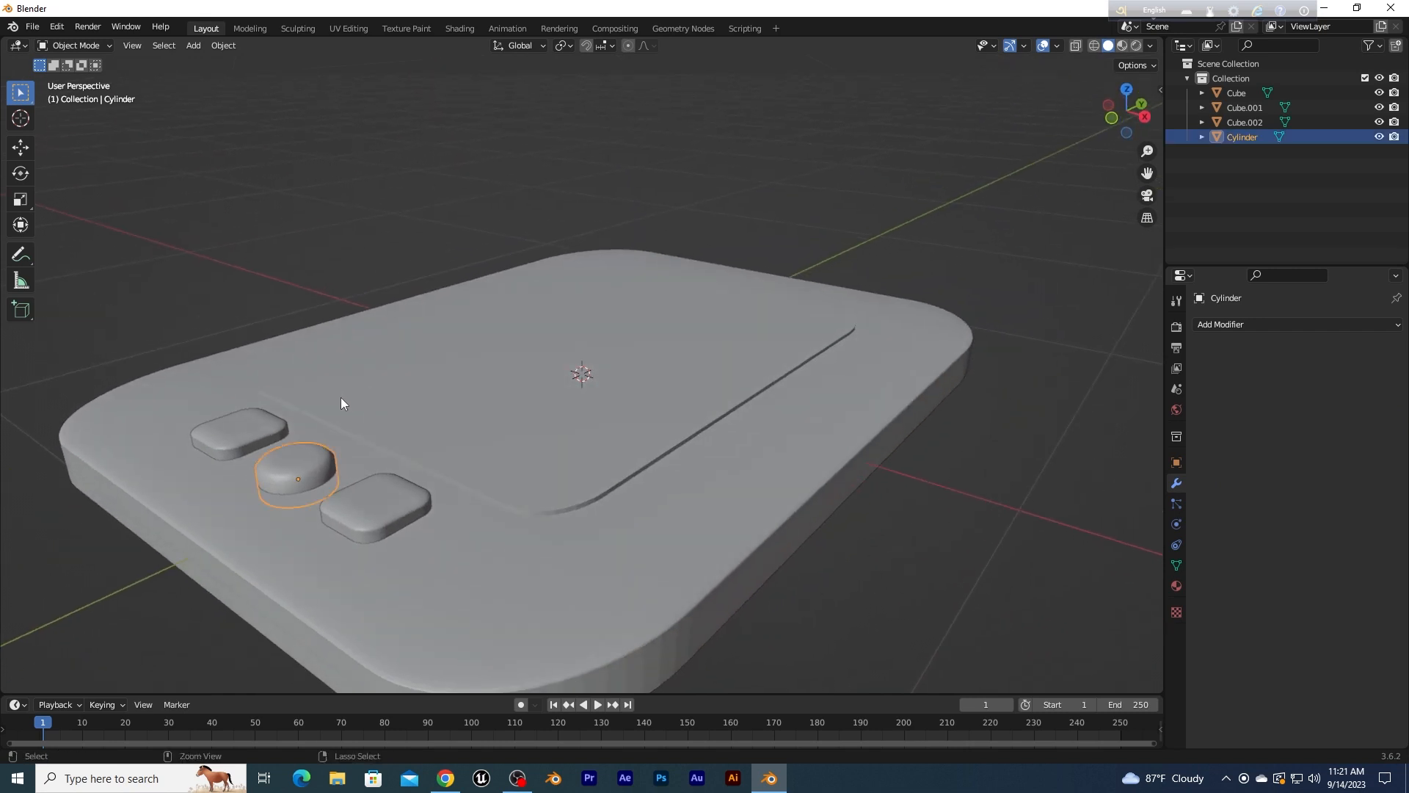
# Step: Try a Solidify modifier on the cylinder button, and remove it
pyautogui.click(1269, 327)
pyautogui.click(1104, 577)
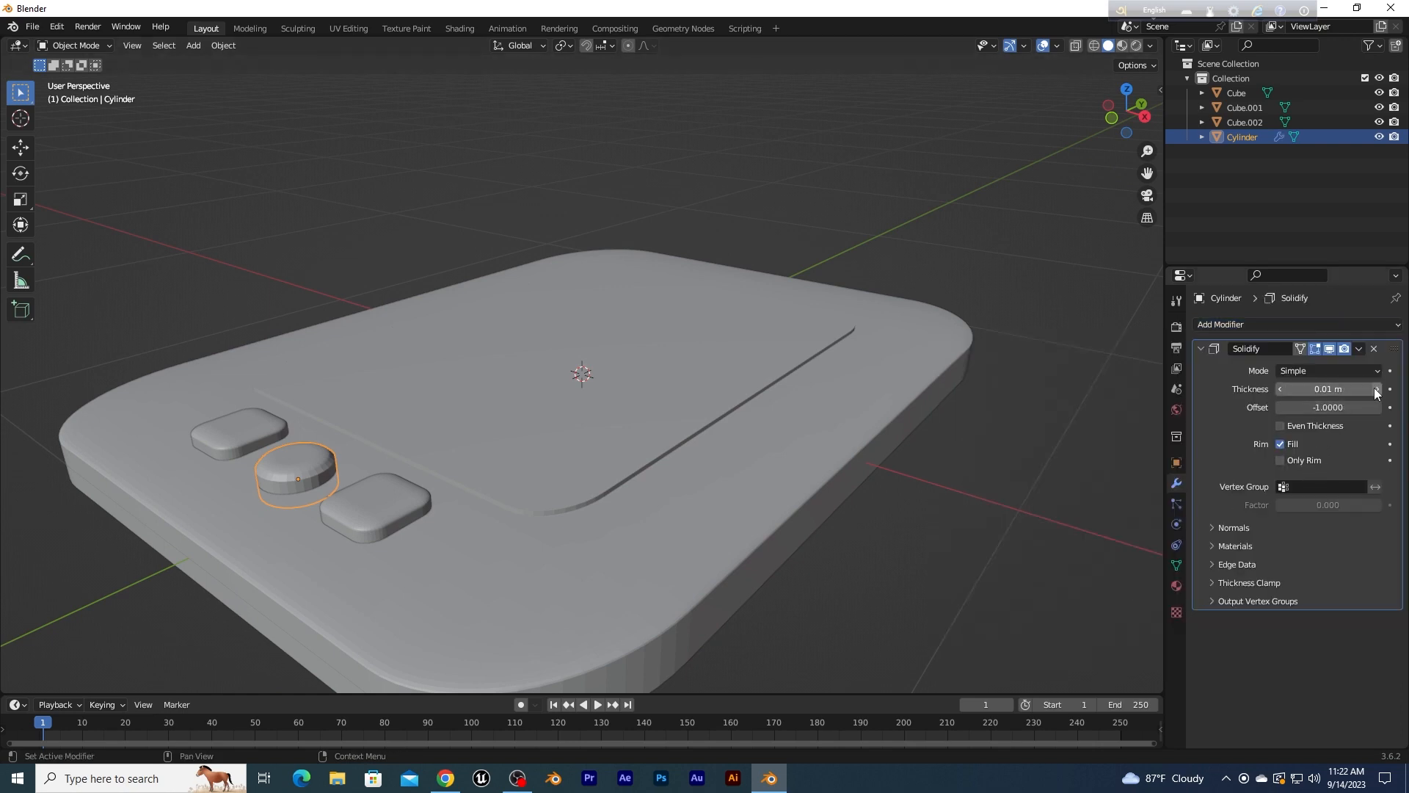
pyautogui.click(1373, 349)
# Step: Try a Subdivision Surface modifier with viewport level 3 on the bevelled cylinder, remove it, and keep the cylinder selected
pyautogui.click(1225, 325)
pyautogui.click(1133, 580)
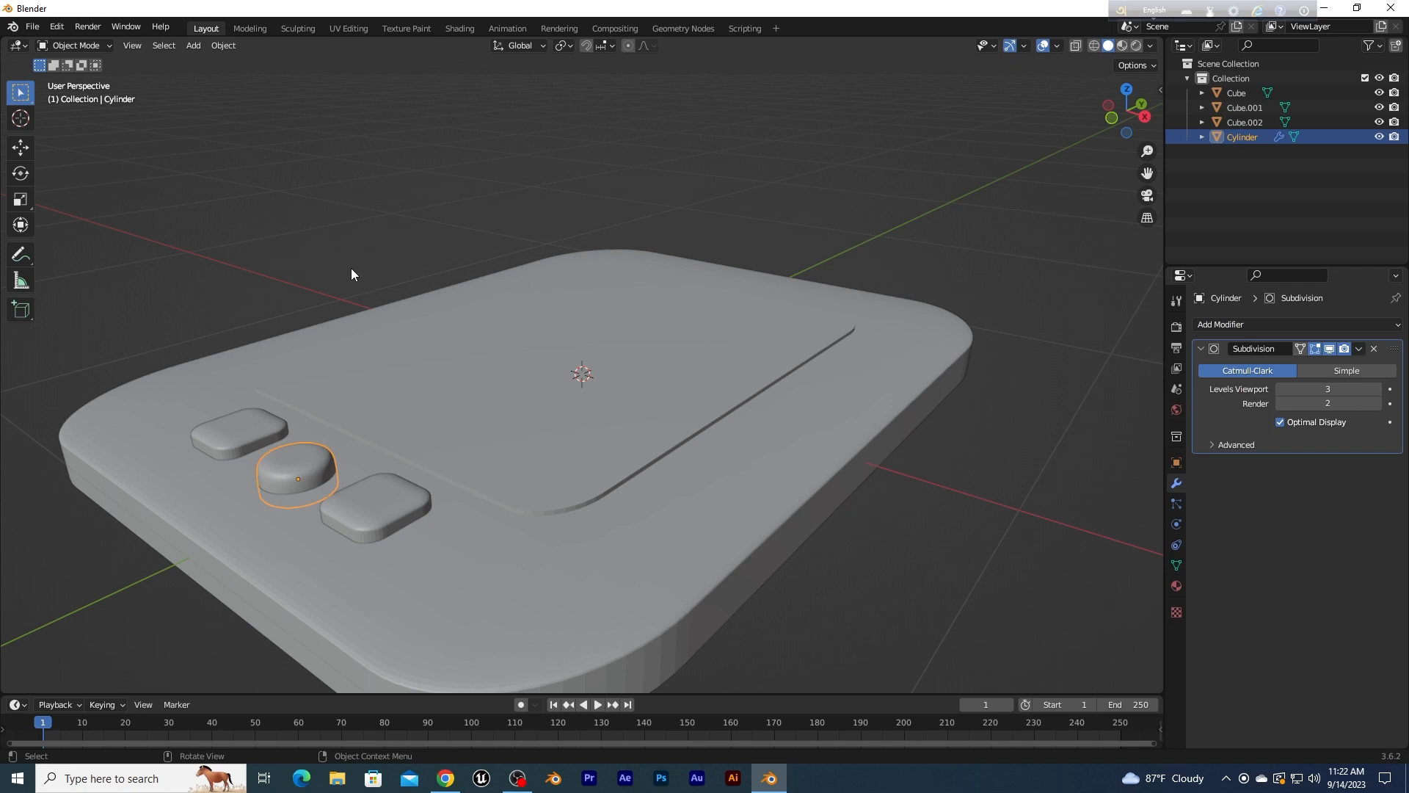
pyautogui.click(1358, 349)
pyautogui.click(1358, 350)
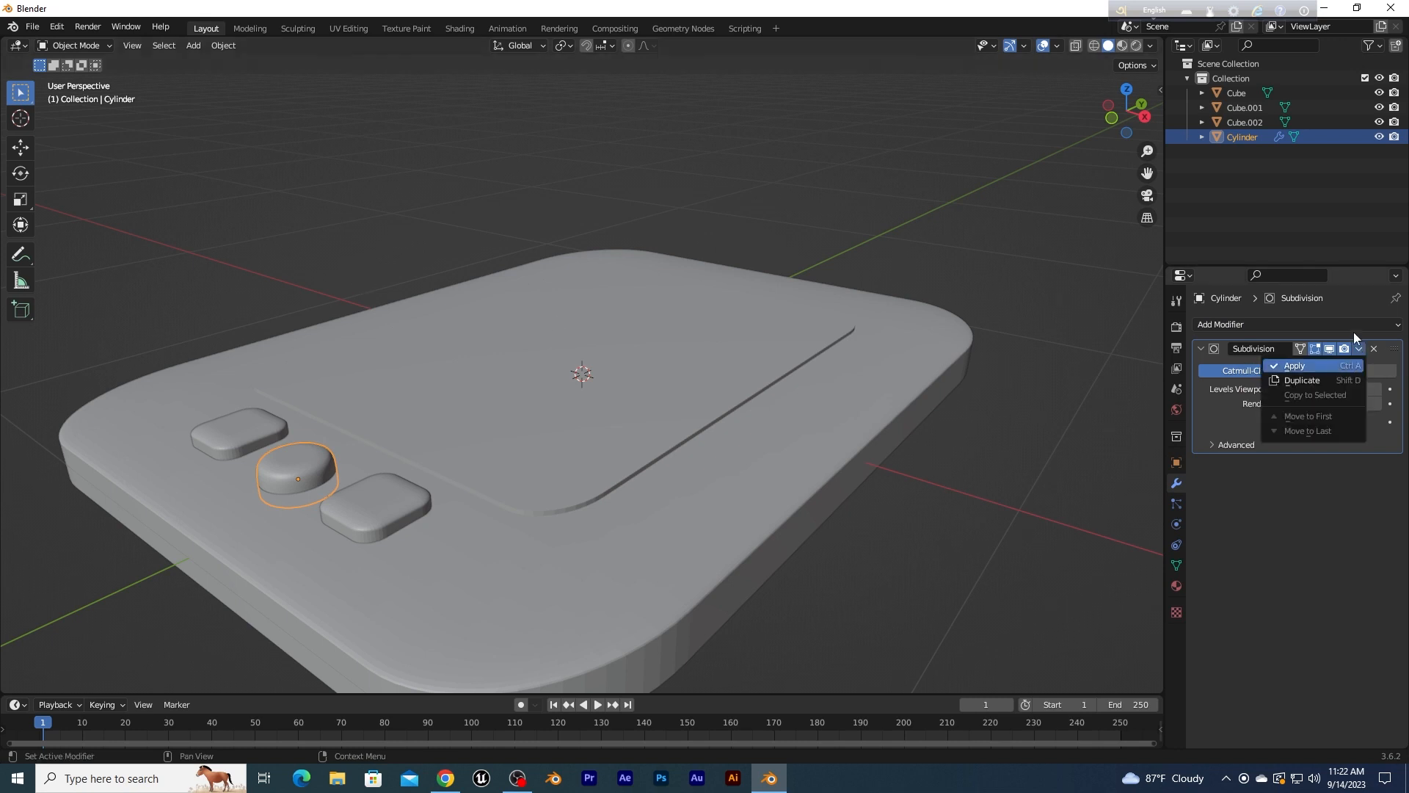
pyautogui.click(1375, 350)
pyautogui.click(315, 393)
pyautogui.click(306, 452)
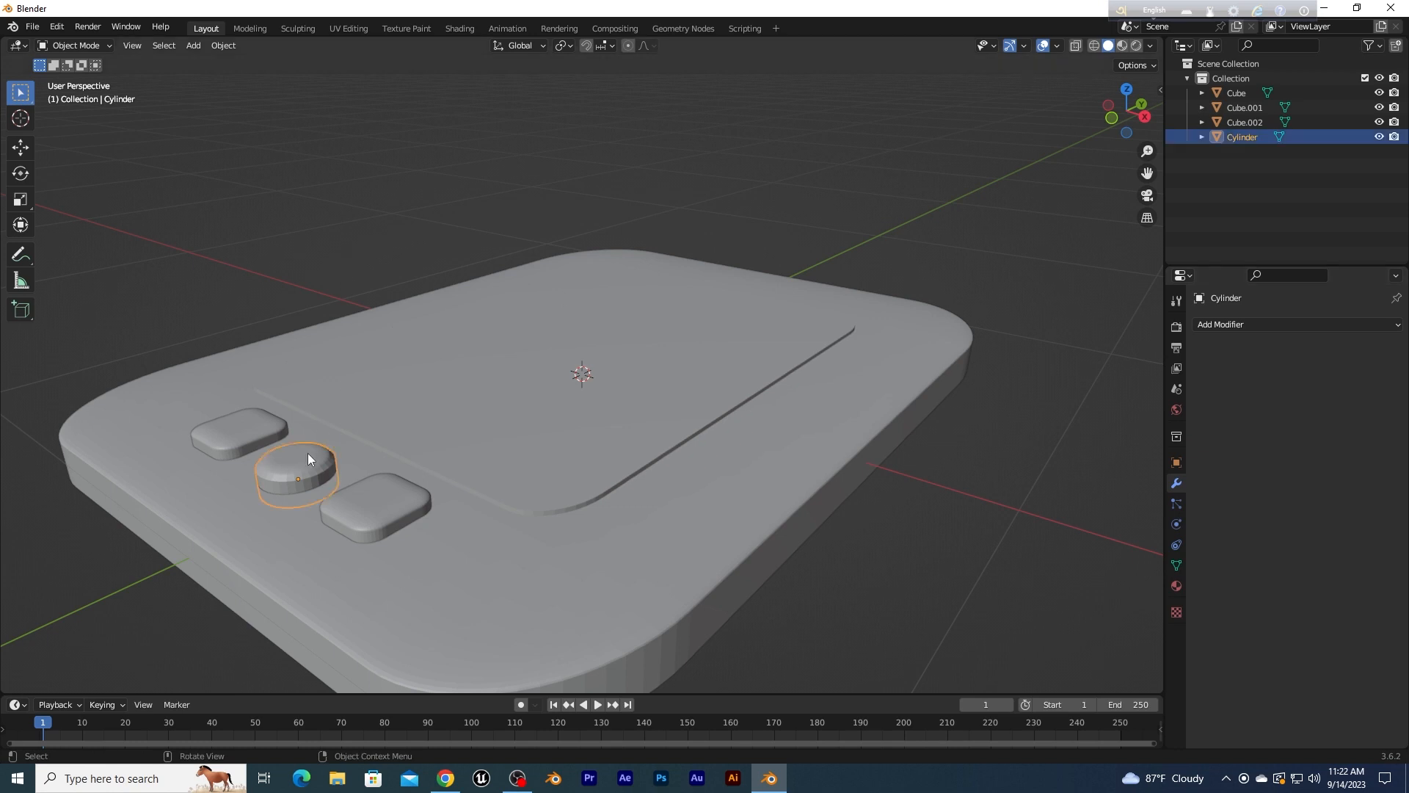
# Step: Shade the cylinder button smooth and enable Auto Smooth on its normals with an angle of 14.4°
pyautogui.rightClick(307, 452)
pyautogui.click(307, 453)
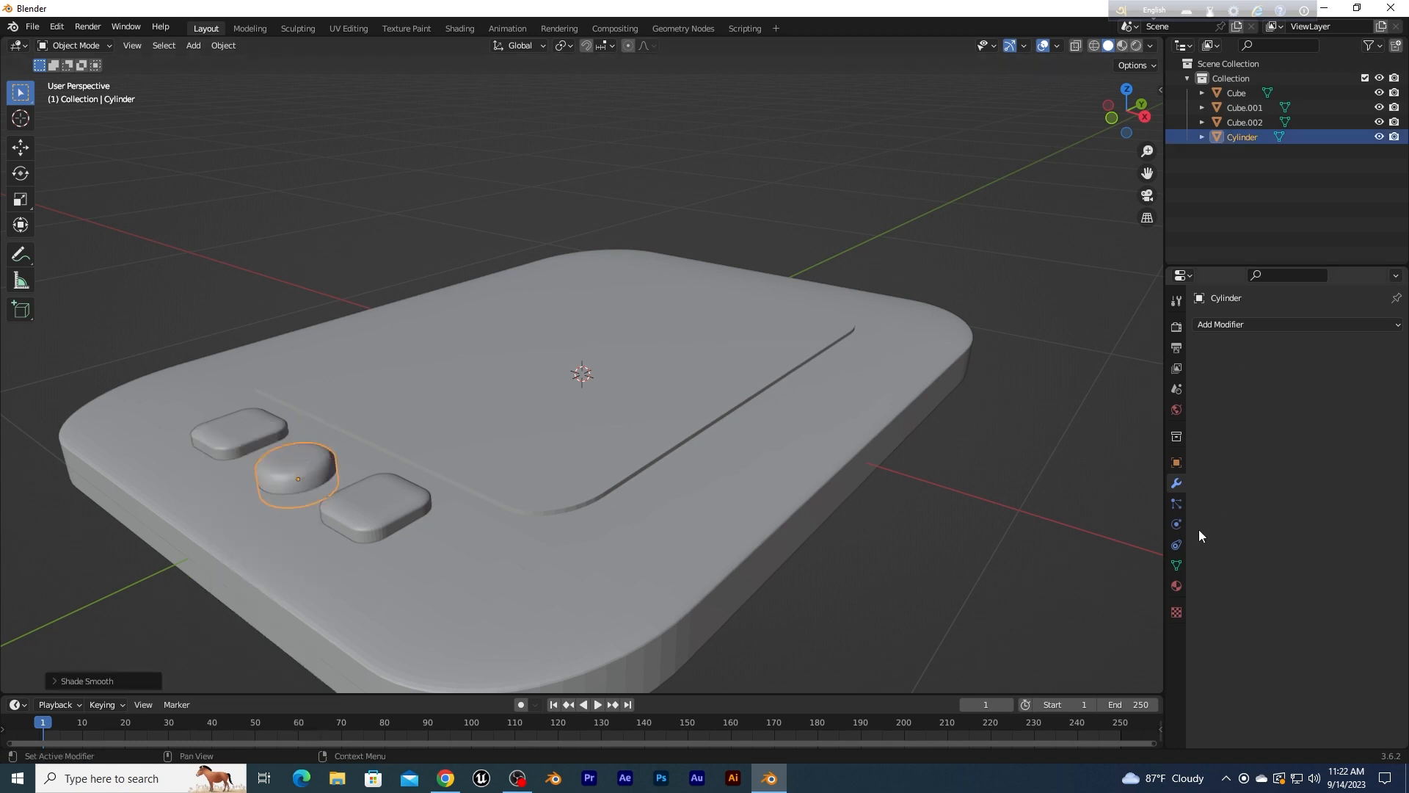
pyautogui.click(1177, 565)
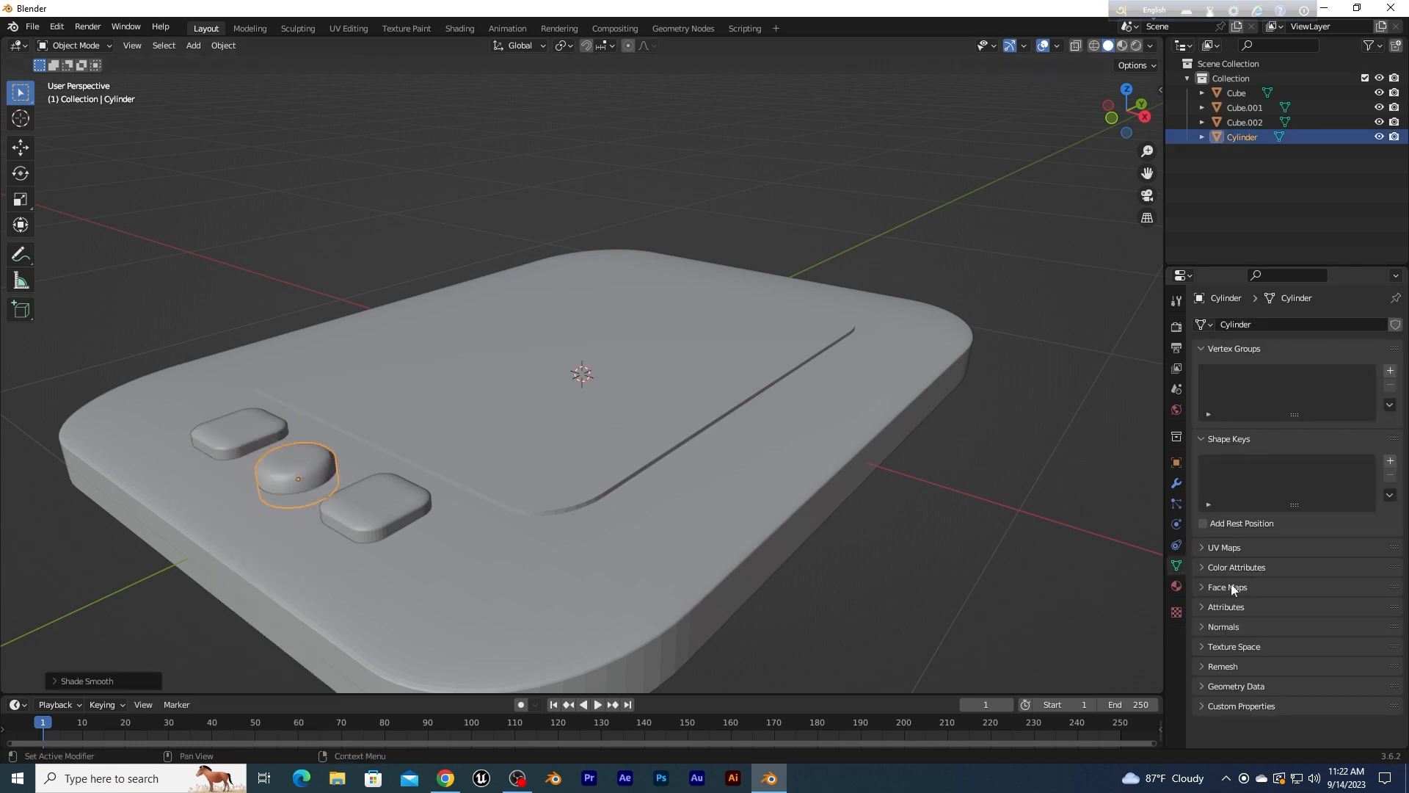
pyautogui.click(1208, 628)
pyautogui.click(1279, 649)
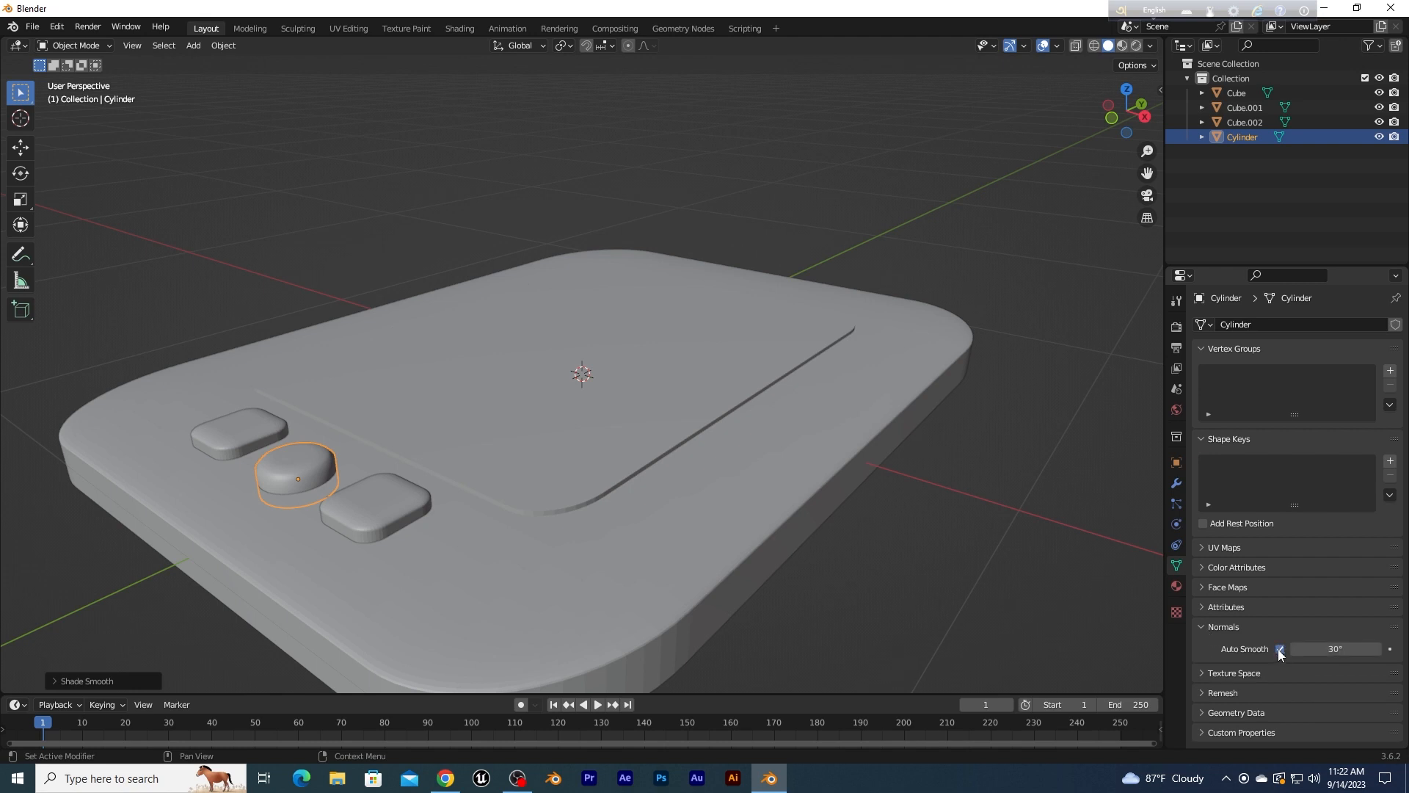
pyautogui.moveTo(1333, 647); pyautogui.dragTo(1314, 647)
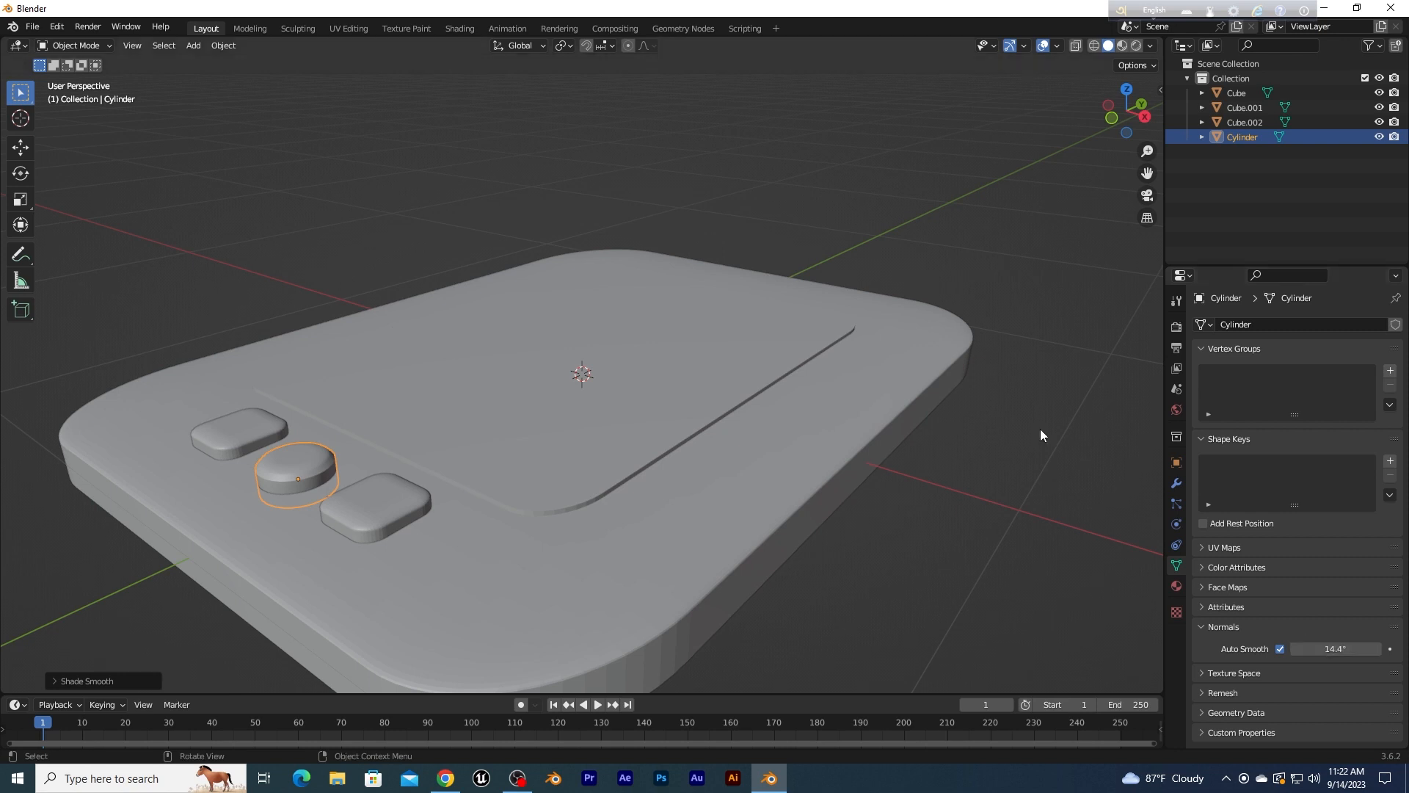
pyautogui.click(523, 199)
# Step: Lower the round cylinder button slightly along the Z axis into the slab, and deselect it
pyautogui.moveTo(523, 200); pyautogui.dragTo(591, 240, button='middle')
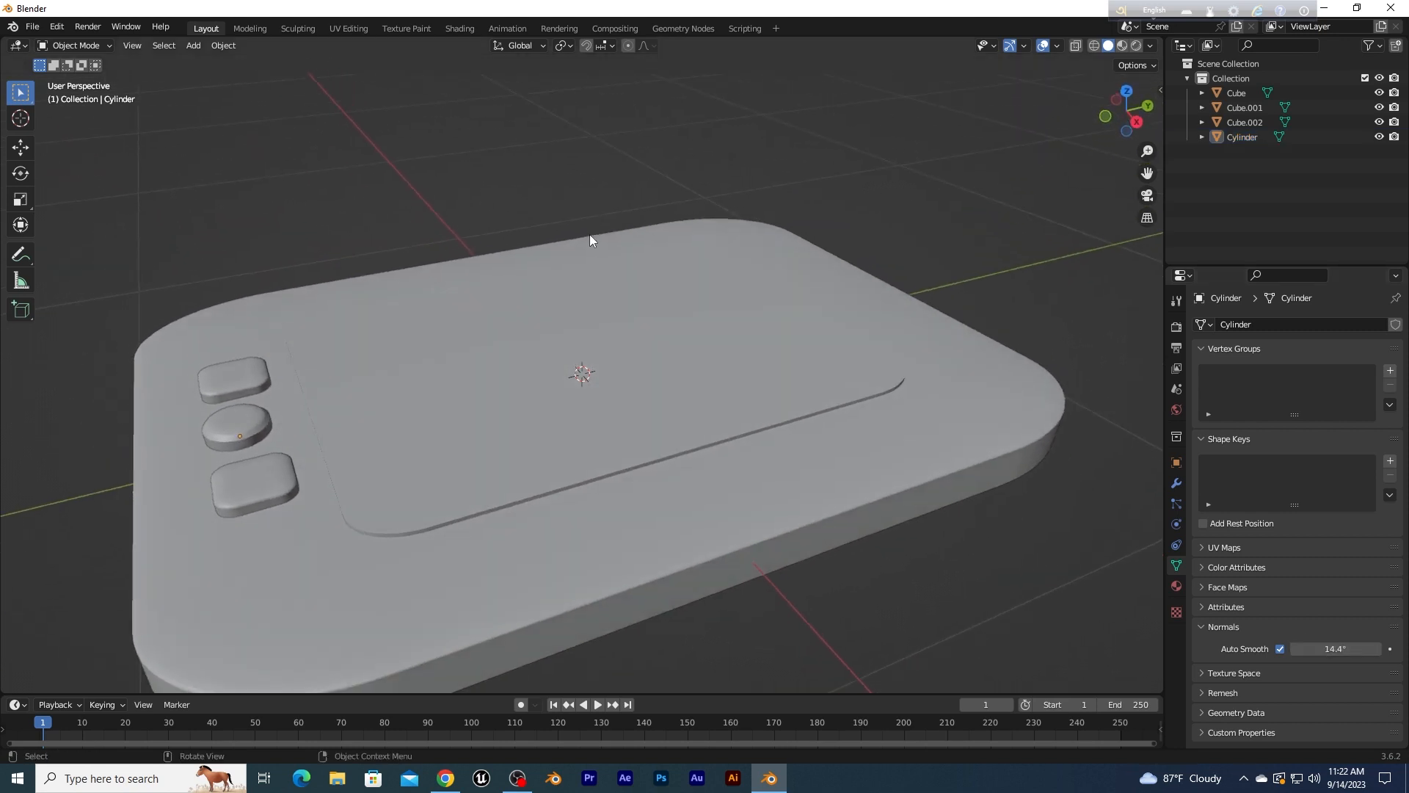
pyautogui.click(245, 421)
pyautogui.press('g')
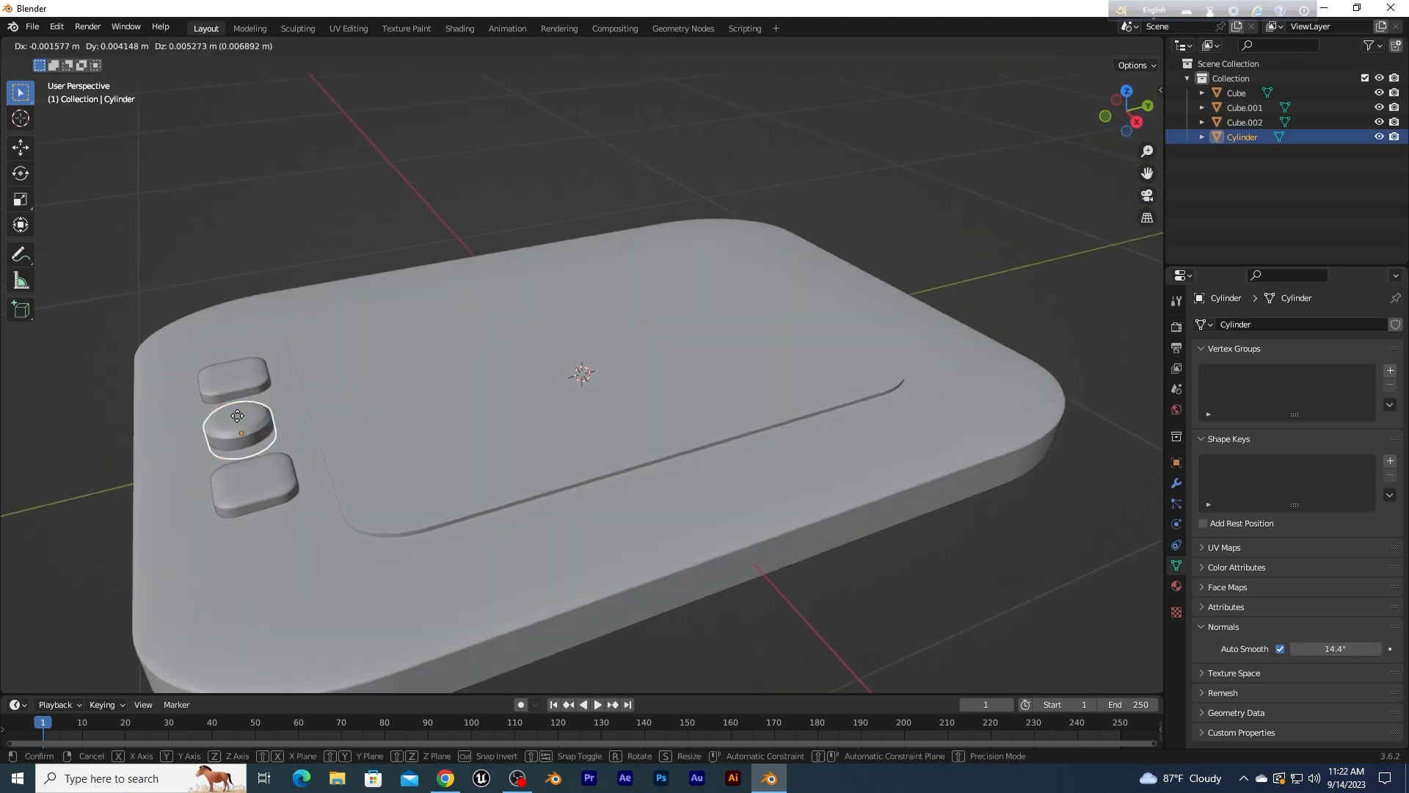
pyautogui.press('z')
pyautogui.click(245, 419)
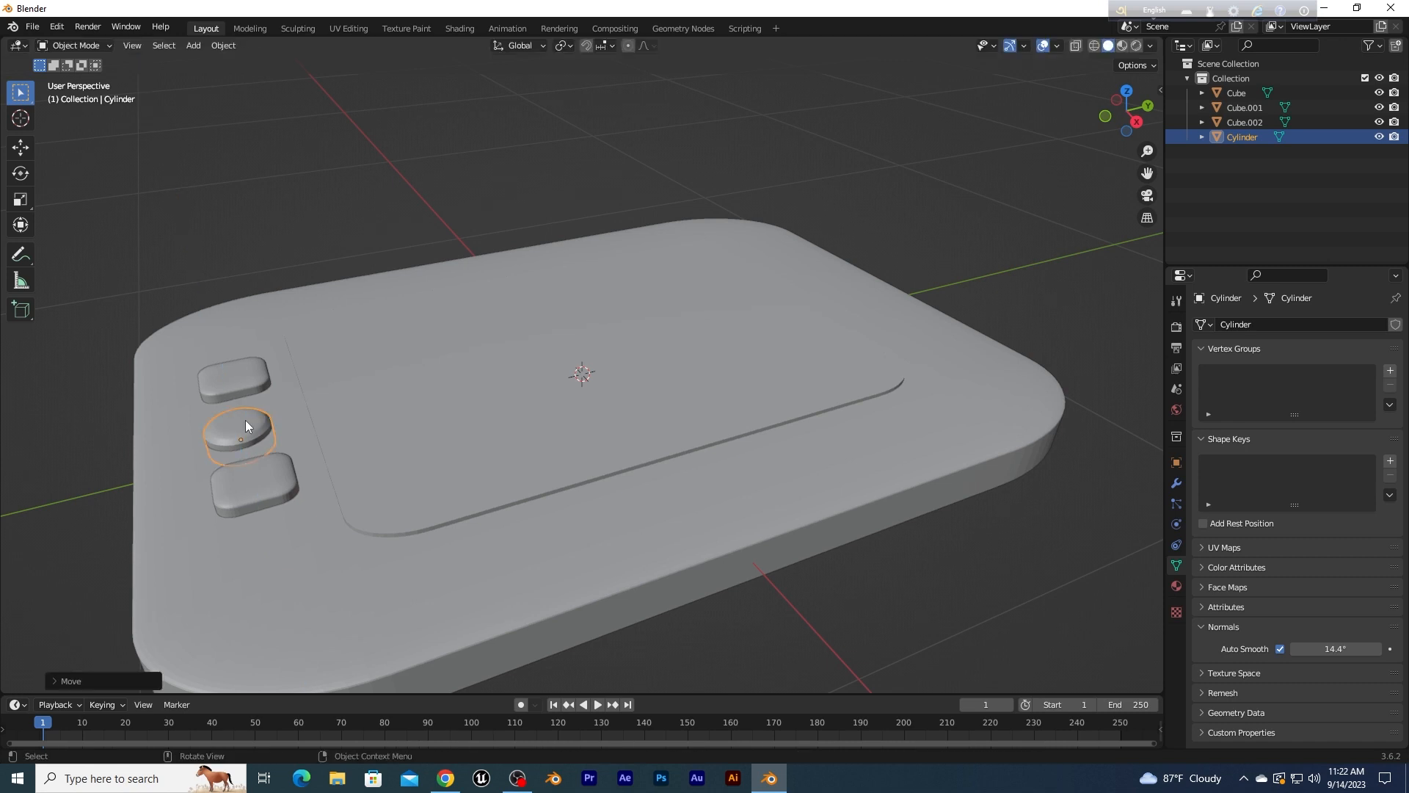
pyautogui.click(384, 250)
# Step: Lower the two rounded block buttons together slightly along the Z axis into the slab, and deselect them
pyautogui.moveTo(461, 254); pyautogui.dragTo(441, 336, button='middle')
pyautogui.scroll(-5, 574, 380)
pyautogui.moveTo(575, 380); pyautogui.dragTo(593, 301, button='middle')
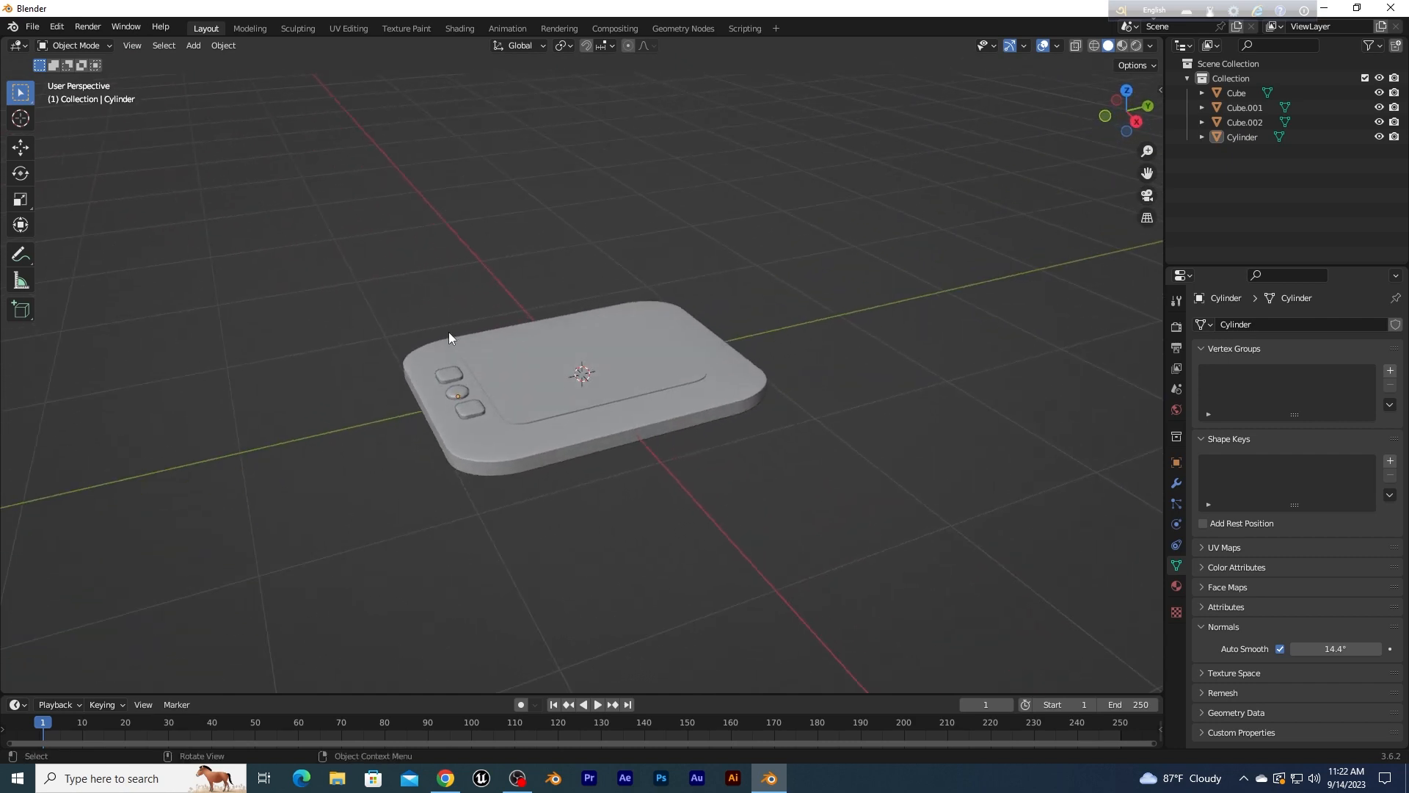
pyautogui.moveTo(447, 331); pyautogui.dragTo(463, 325, button='middle')
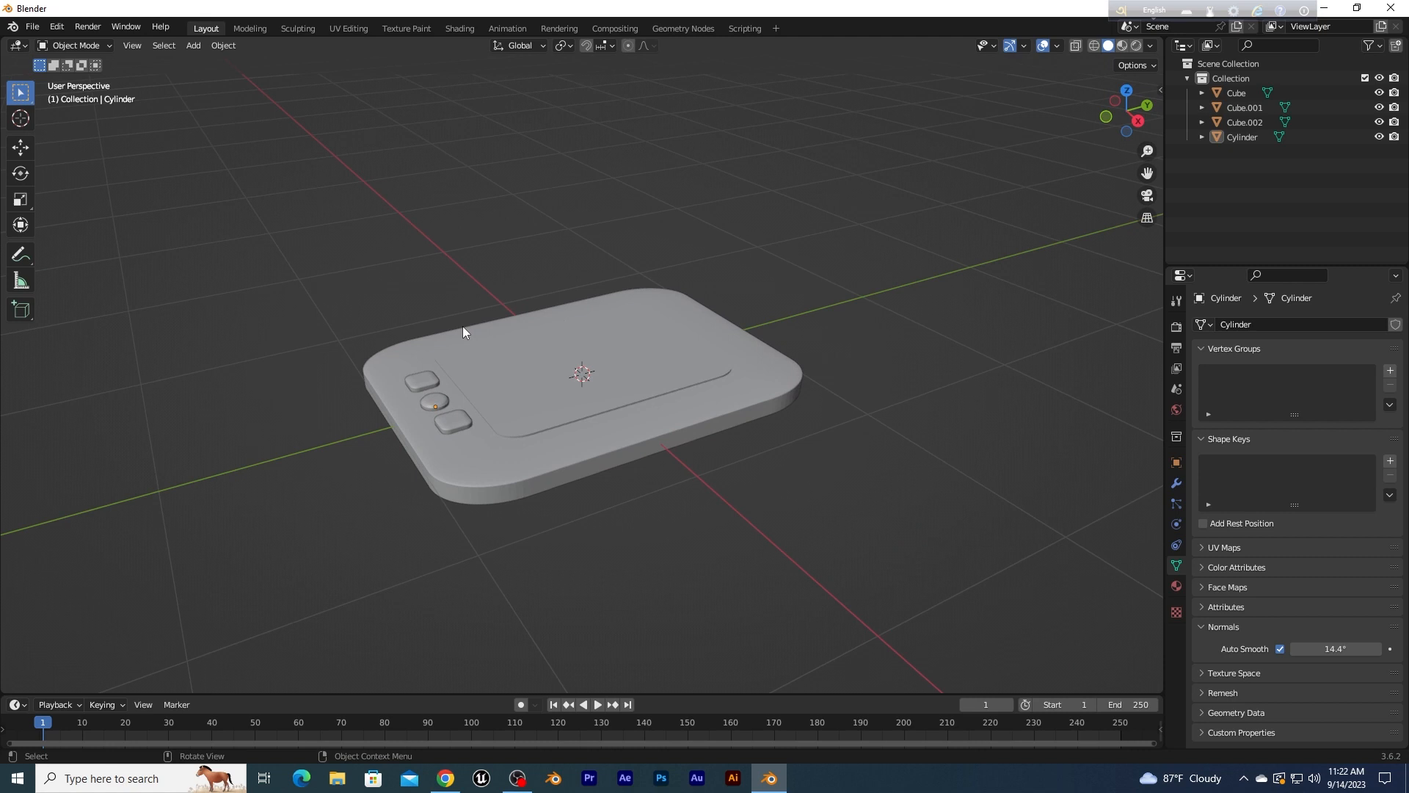
pyautogui.click(426, 375)
pyautogui.keyDown('shift'); pyautogui.click(461, 423); pyautogui.keyUp('shift')
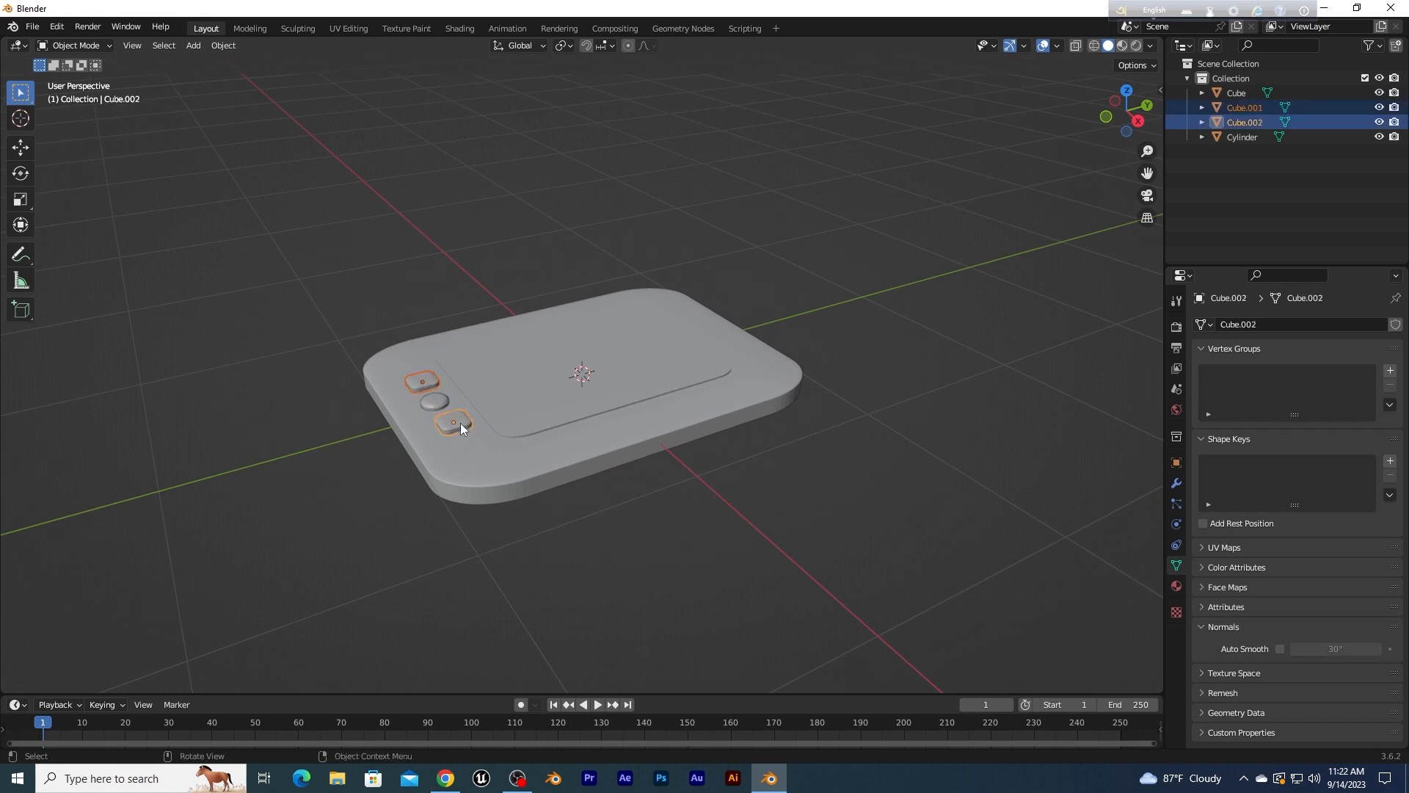
pyautogui.press('g')
pyautogui.press('z')
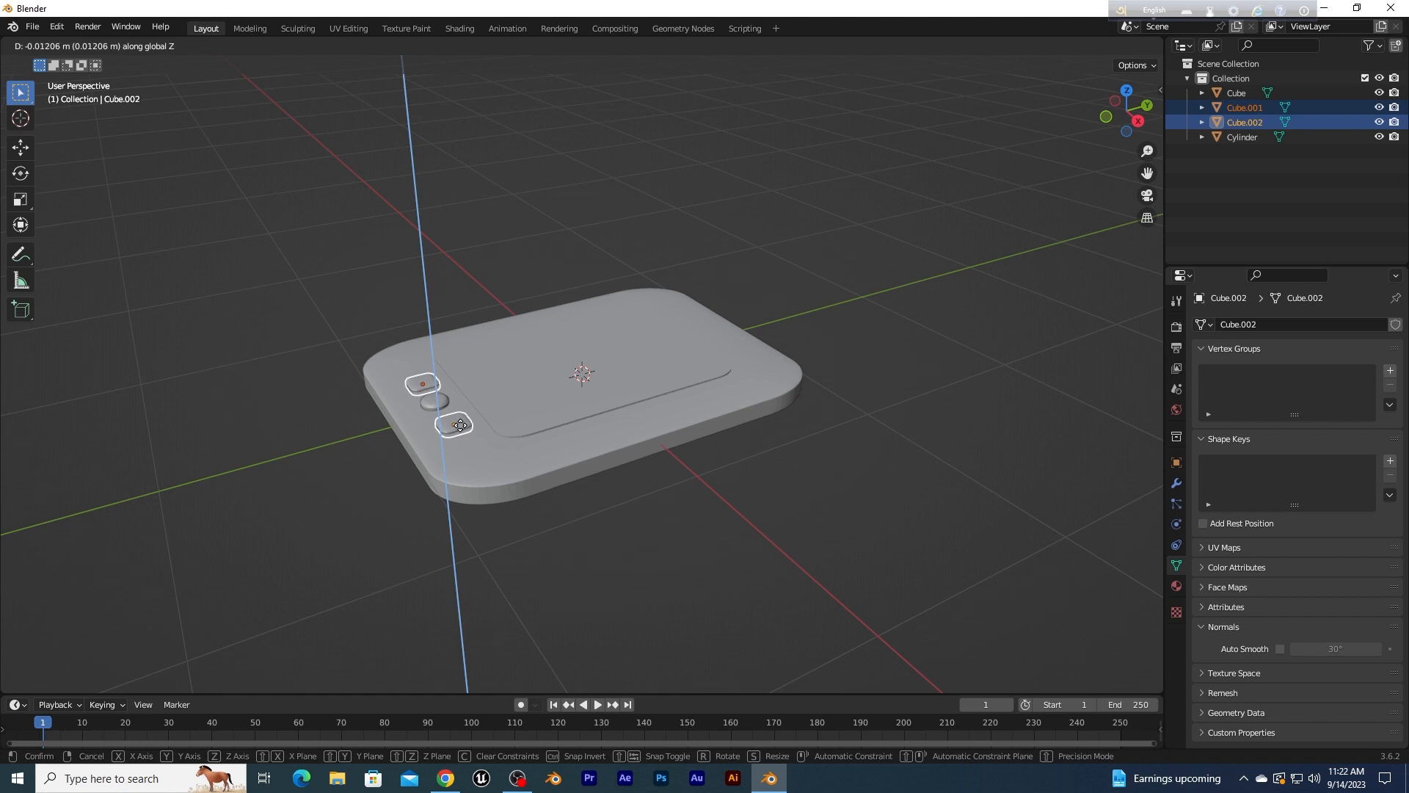
pyautogui.click(457, 364)
pyautogui.hotkey('alt', 'a')
# Step: Add a mesh cylinder at the slab's centre and scale it down uniformly to about a tenth of its size
pyautogui.scroll(4, 396, 382)
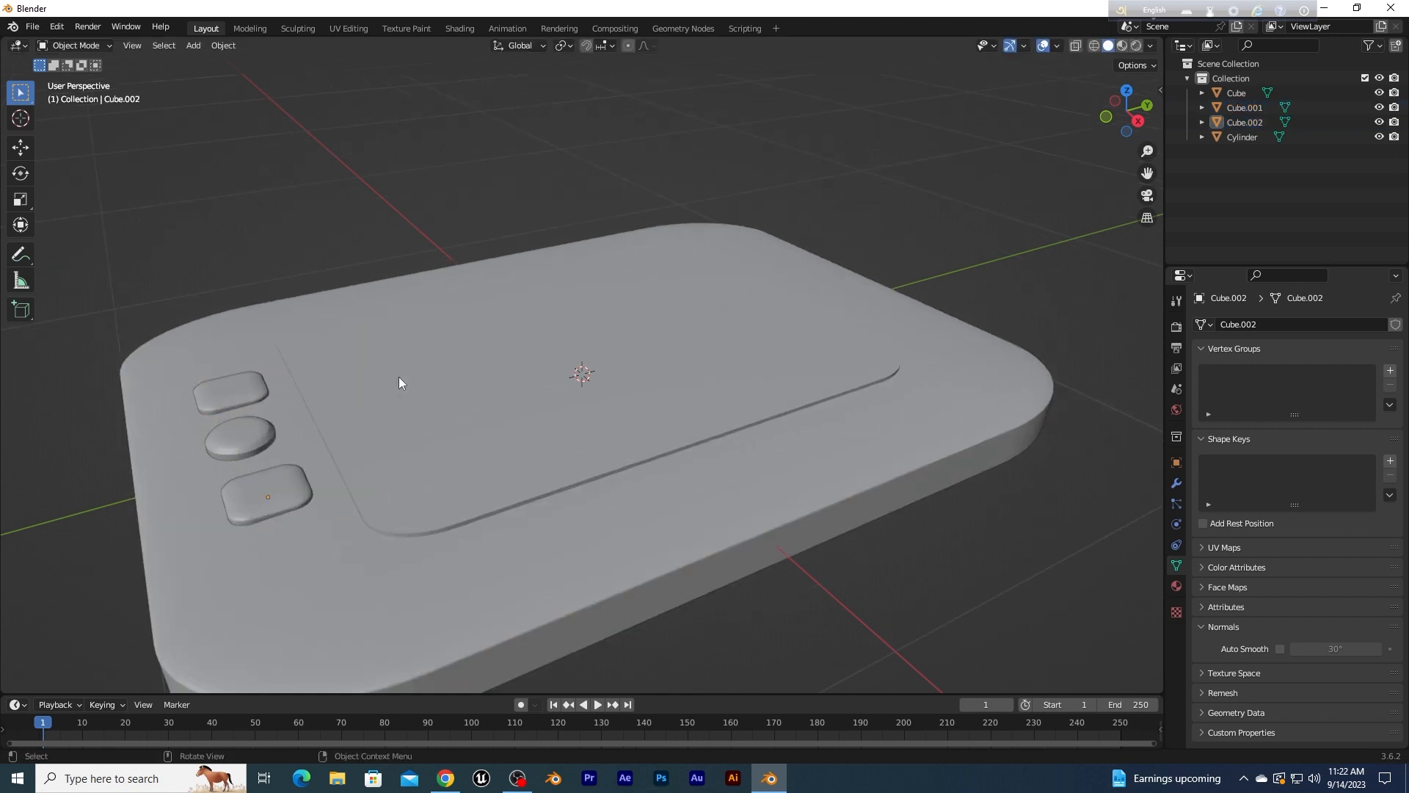
pyautogui.scroll(-2, 398, 379)
pyautogui.moveTo(399, 381); pyautogui.dragTo(585, 363, button='middle')
pyautogui.scroll(-3, 351, 400)
pyautogui.scroll(-2, 584, 363)
pyautogui.moveTo(791, 389); pyautogui.dragTo(737, 428, button='middle')
pyautogui.scroll(-2, 746, 402)
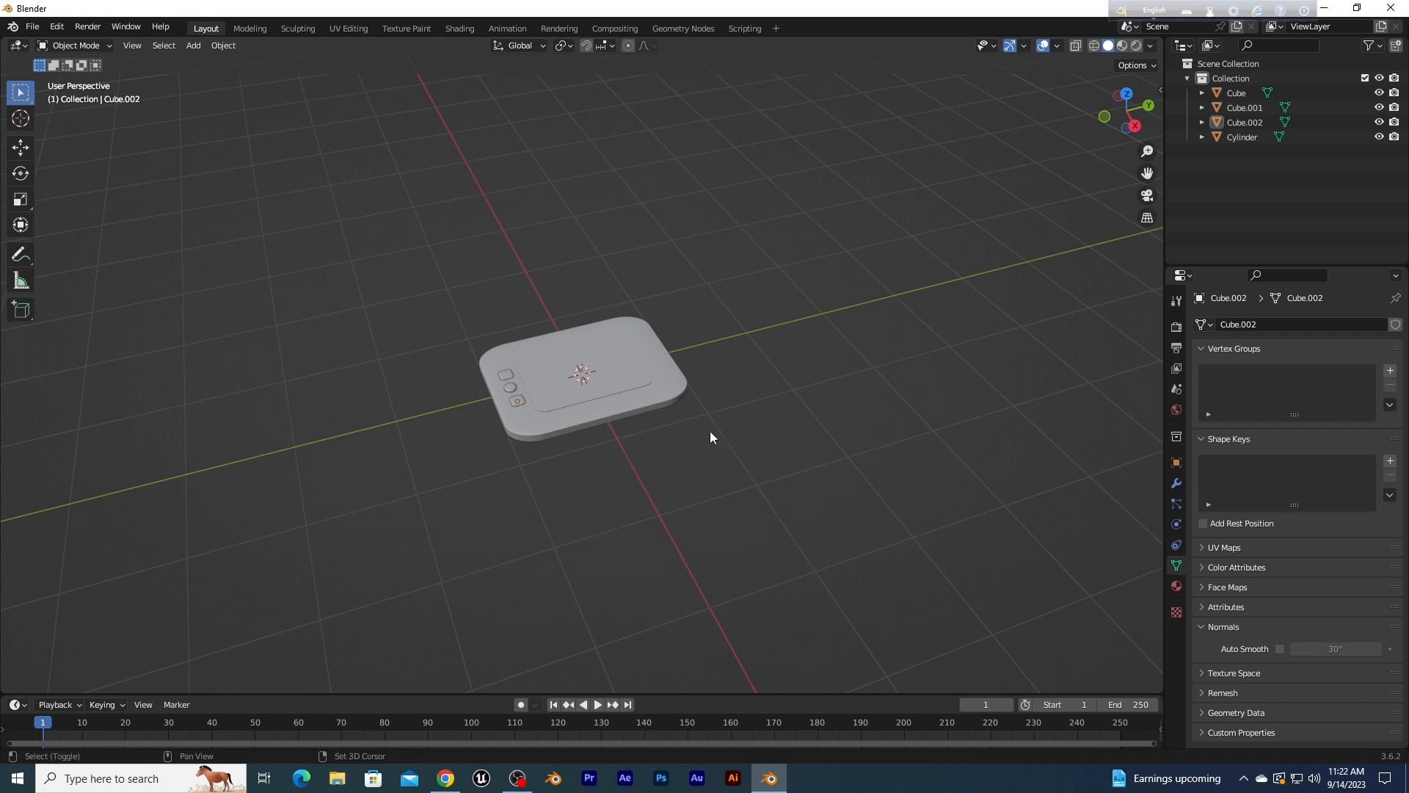
pyautogui.hotkey('shift', 'a')
pyautogui.moveTo(711, 437)
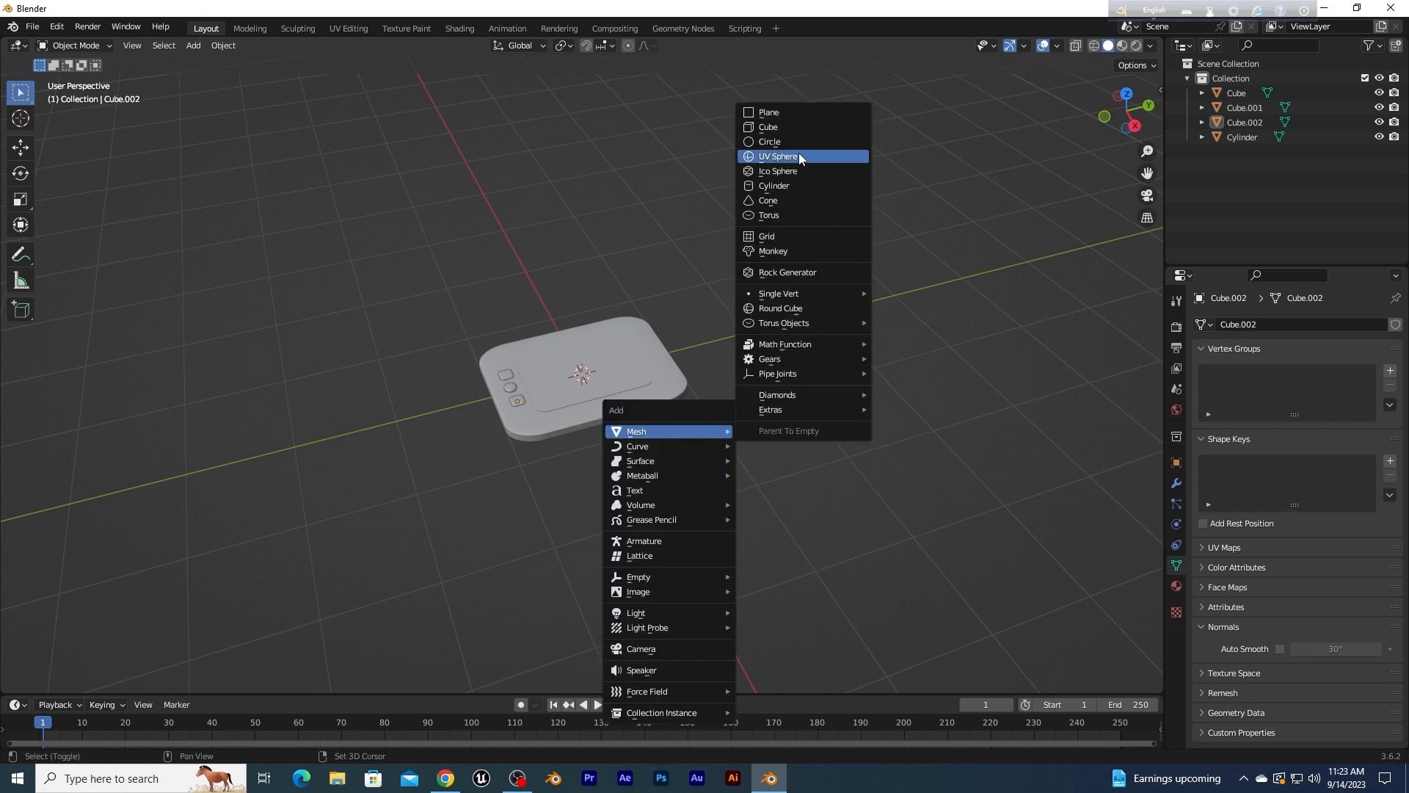
pyautogui.click(789, 185)
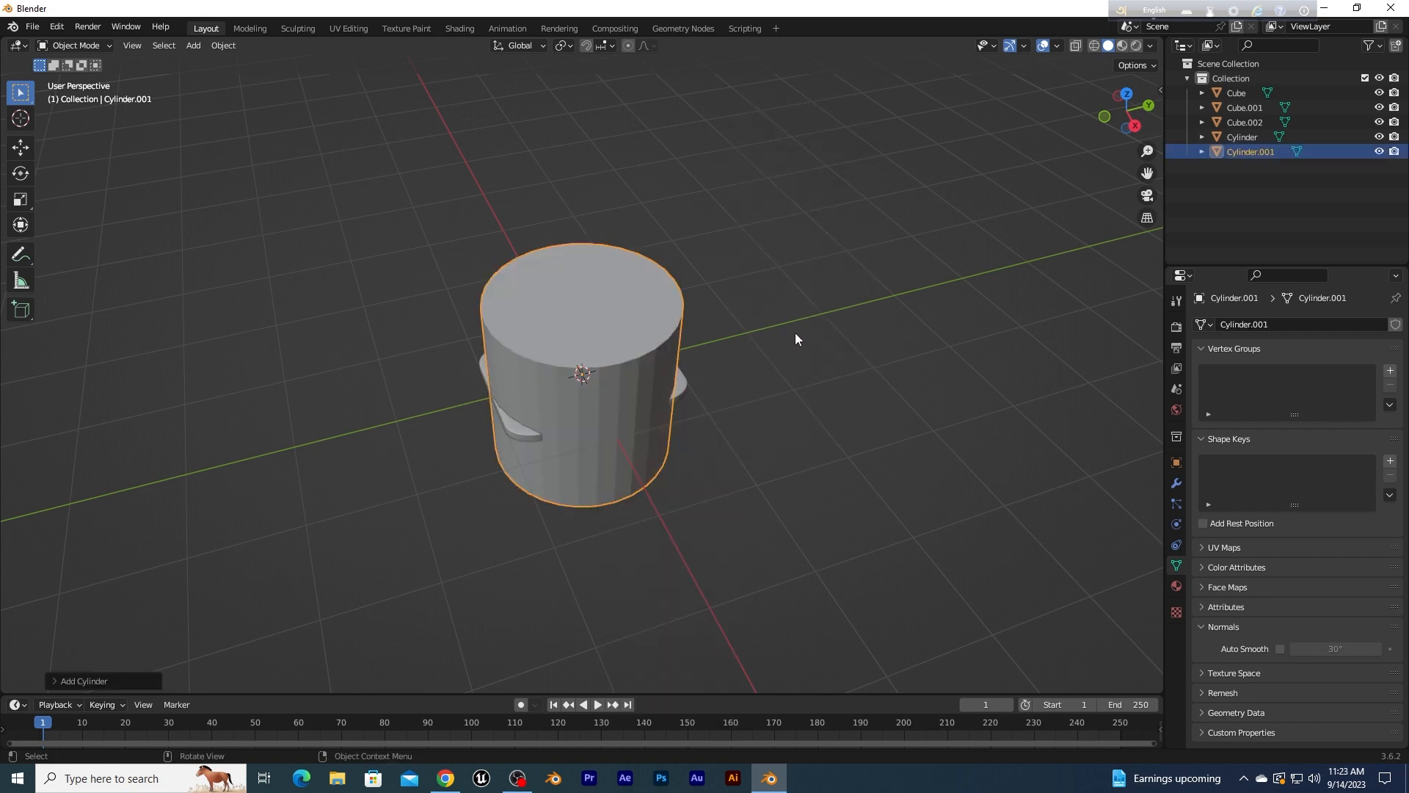
pyautogui.press('s')
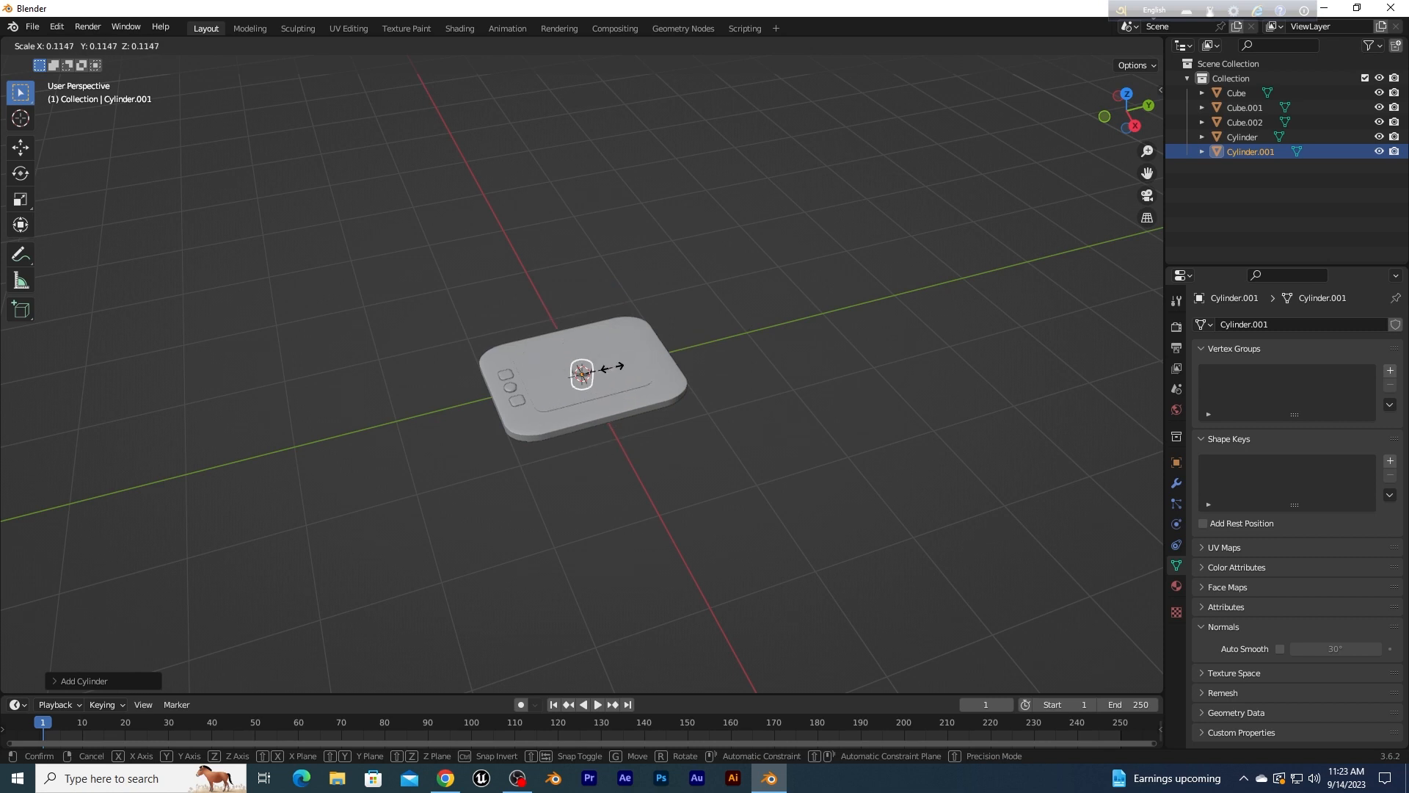
pyautogui.click(599, 399)
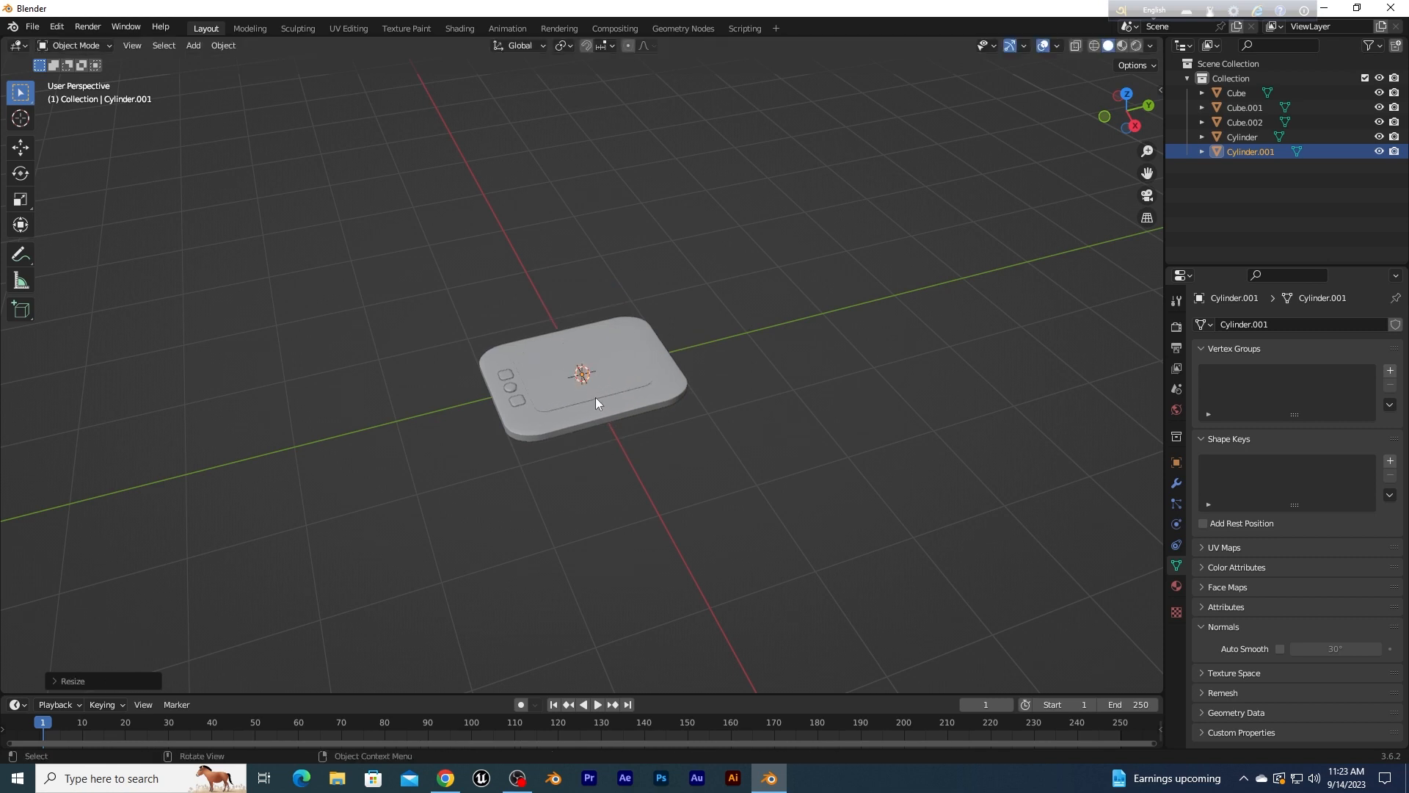
# Step: Move the small cylinder along the Y axis, just past the slab's short edge opposite the buttons
pyautogui.press('g')
pyautogui.press('y')
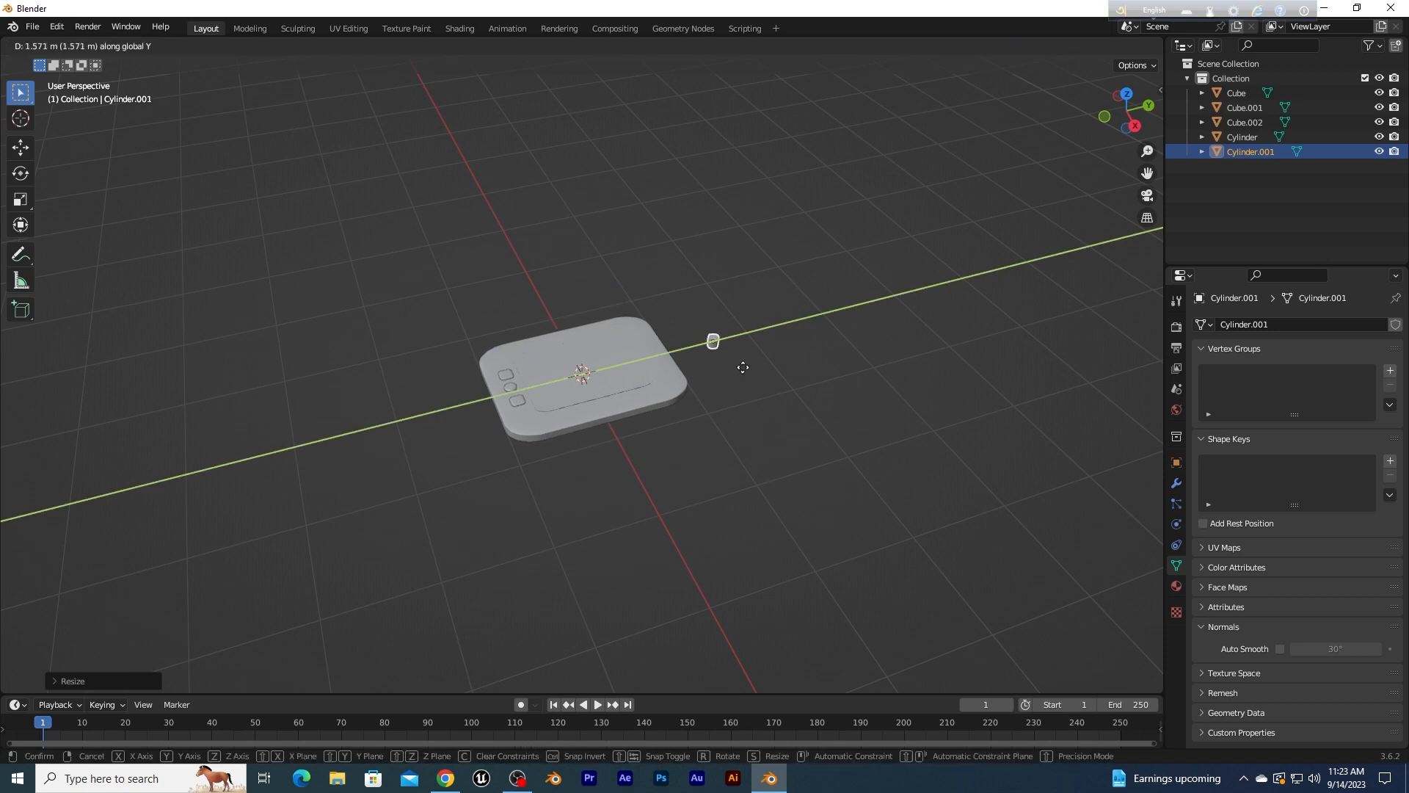
pyautogui.click(716, 378)
# Step: Stretch the small cylinder along the Z axis to about twice its height
pyautogui.scroll(6, 738, 389)
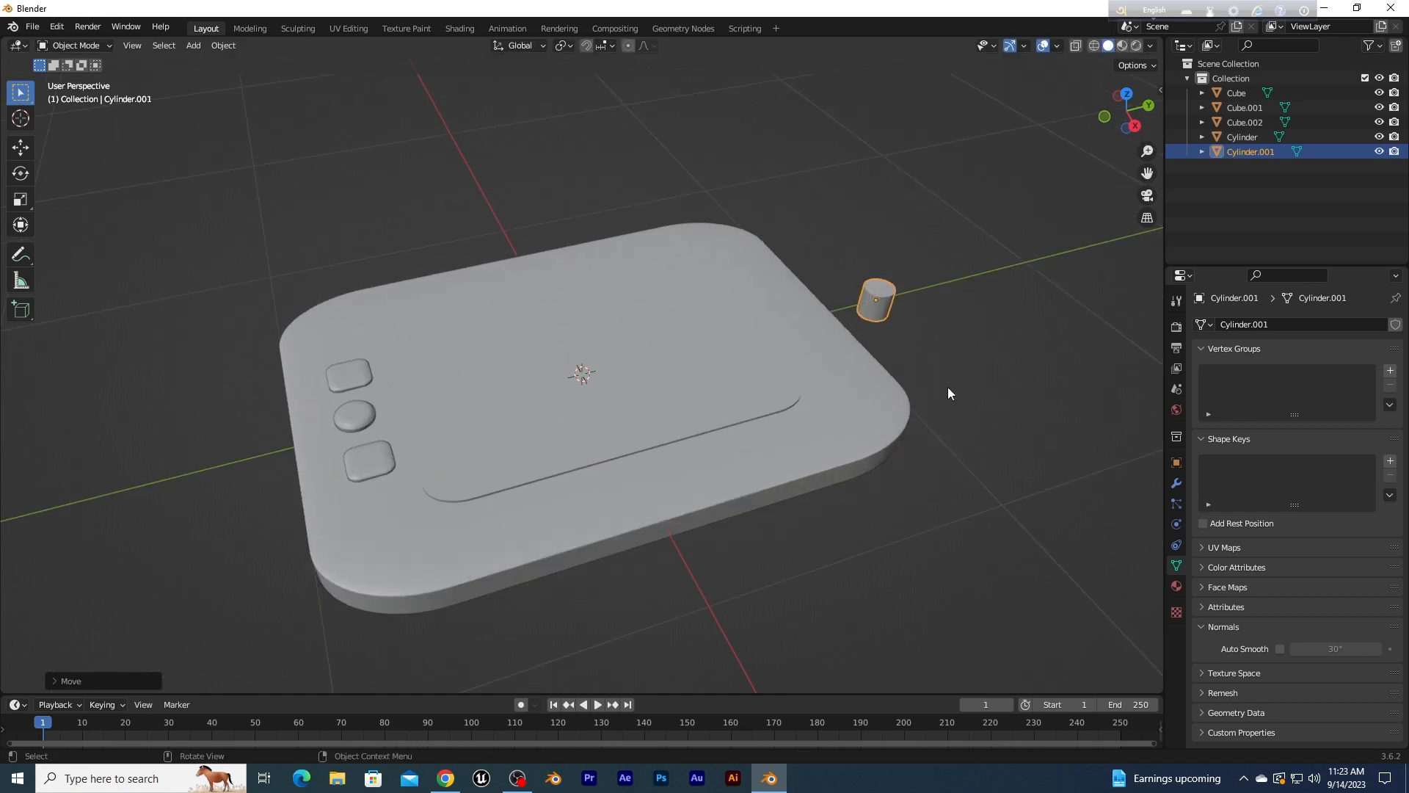
pyautogui.moveTo(948, 386); pyautogui.dragTo(866, 376, button='middle')
pyautogui.scroll(5, 659, 414)
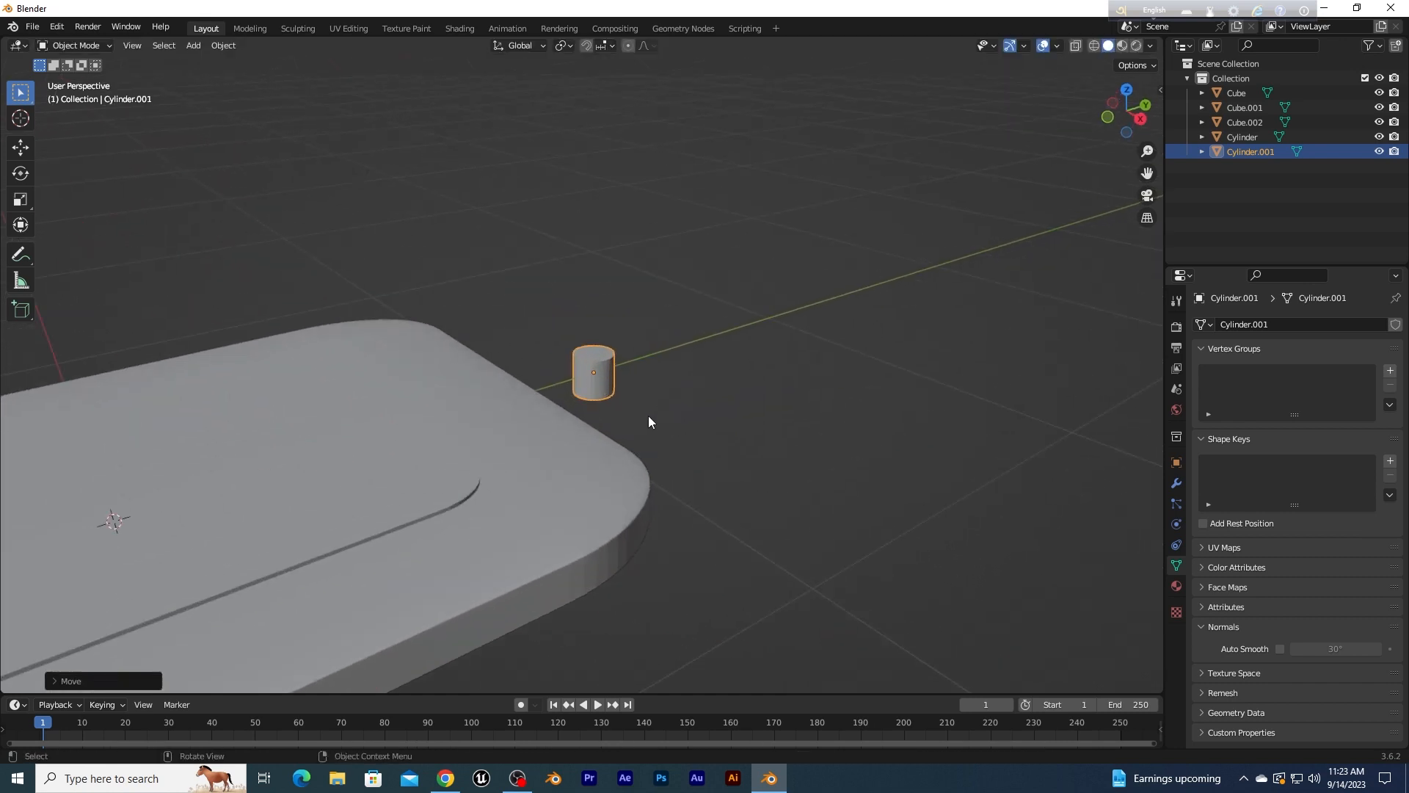
pyautogui.press('s')
pyautogui.press('z')
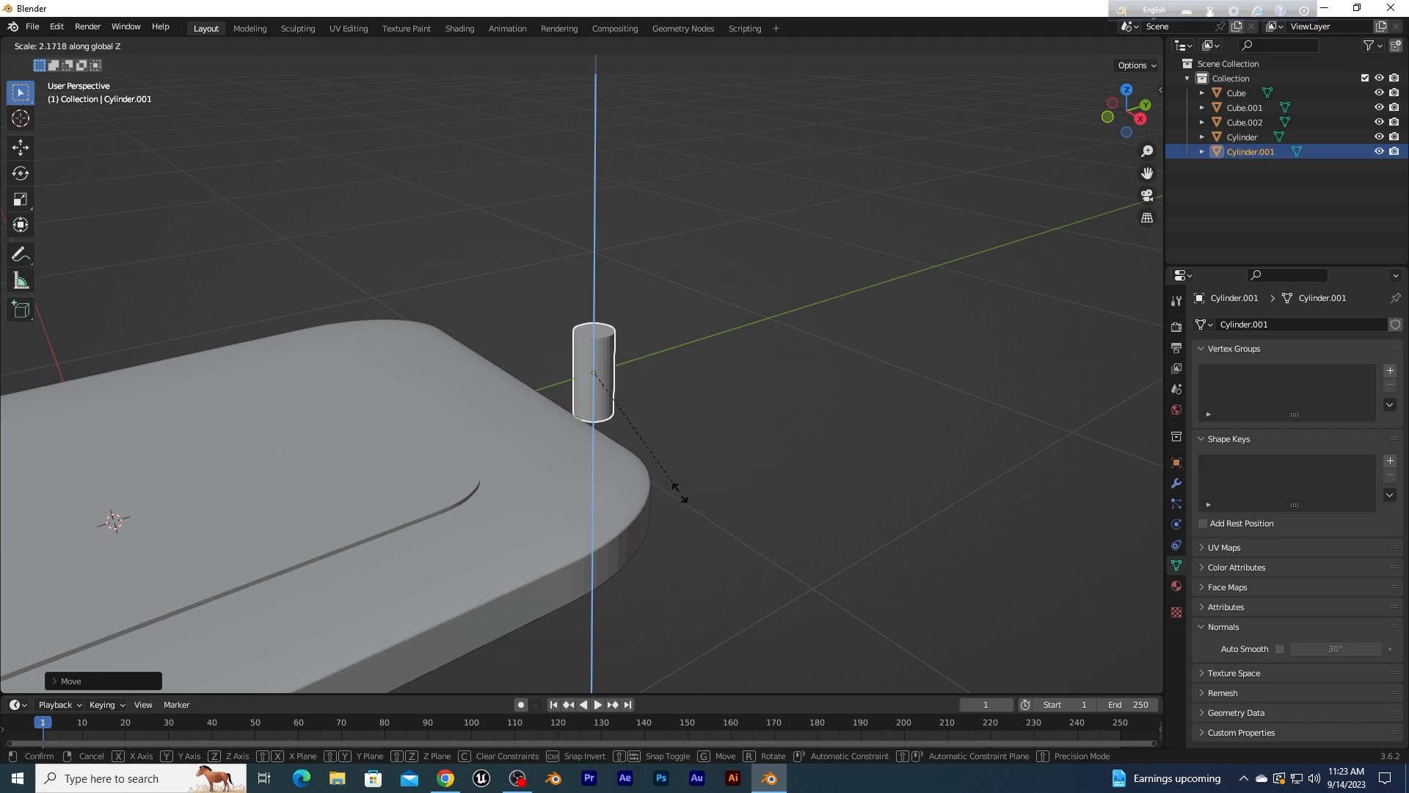
pyautogui.click(659, 442)
# Step: Move the tall cylinder a little farther from the slab along Y and raise it along Z above the slab
pyautogui.press('g')
pyautogui.press('y')
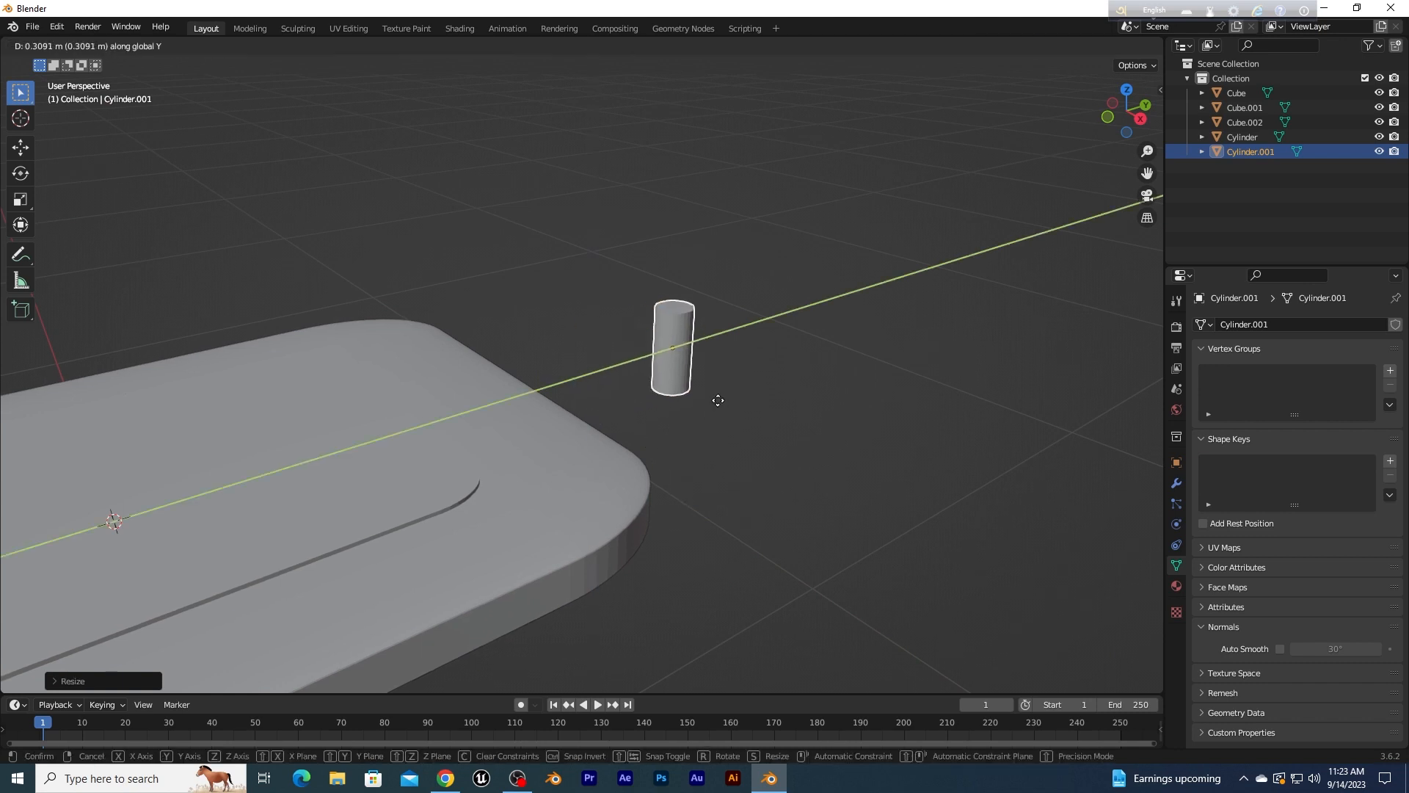
pyautogui.click(671, 409)
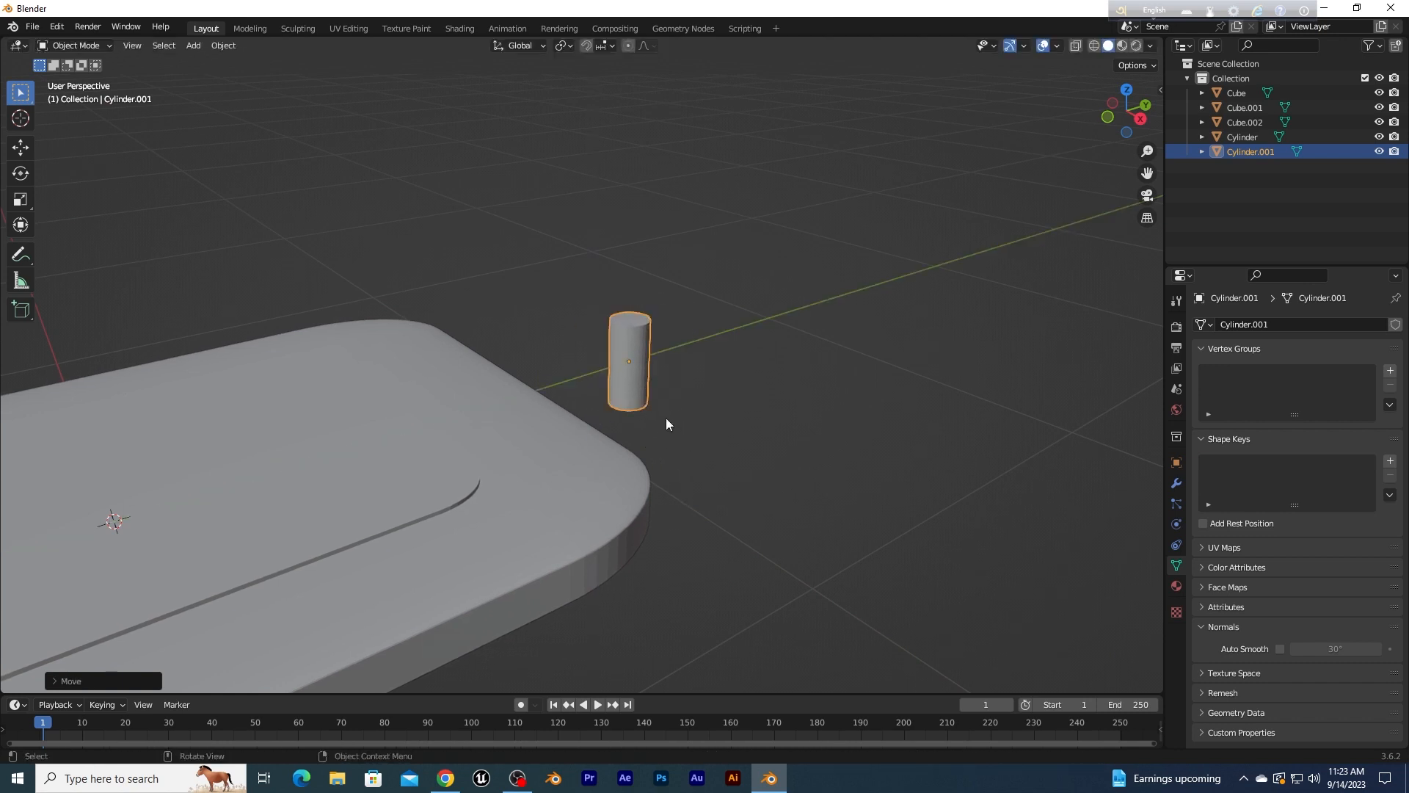
pyautogui.press('g')
pyautogui.press('z')
pyautogui.click(659, 295)
# Step: In Edit Mode, extrude the cylinder's bottom face down a short distance and scale it in to form a cone-shaped tip
pyautogui.moveTo(765, 360)
pyautogui.mouseDown(button='middle')
pyautogui.moveTo(775, 339)
pyautogui.moveTo(746, 338)
pyautogui.moveTo(758, 276)
pyautogui.moveTo(698, 287)
pyautogui.moveTo(770, 367)
pyautogui.mouseUp(button='middle')
pyautogui.moveTo(815, 436); pyautogui.dragTo(931, 408, button='middle')
pyautogui.click(85, 45)
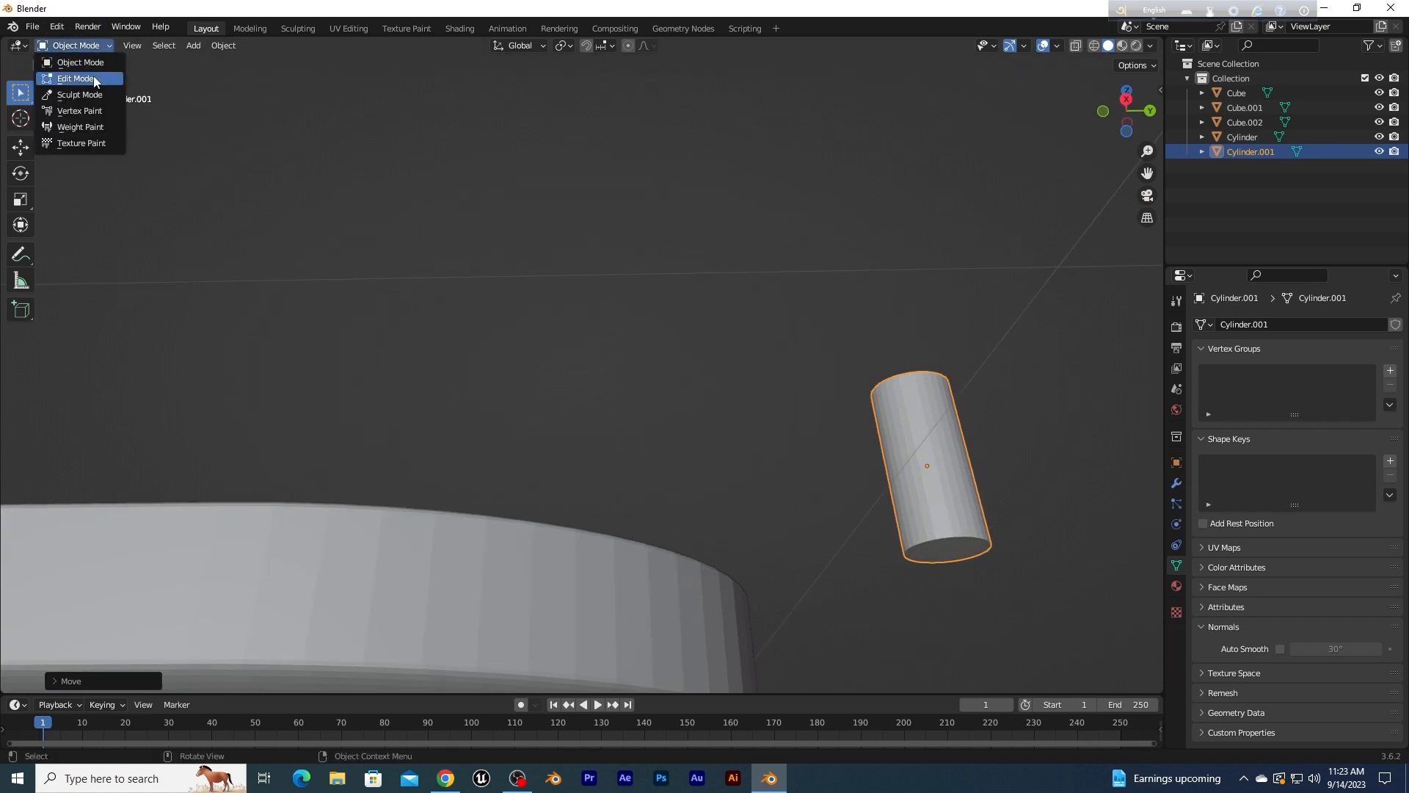
pyautogui.click(69, 78)
pyautogui.click(964, 559)
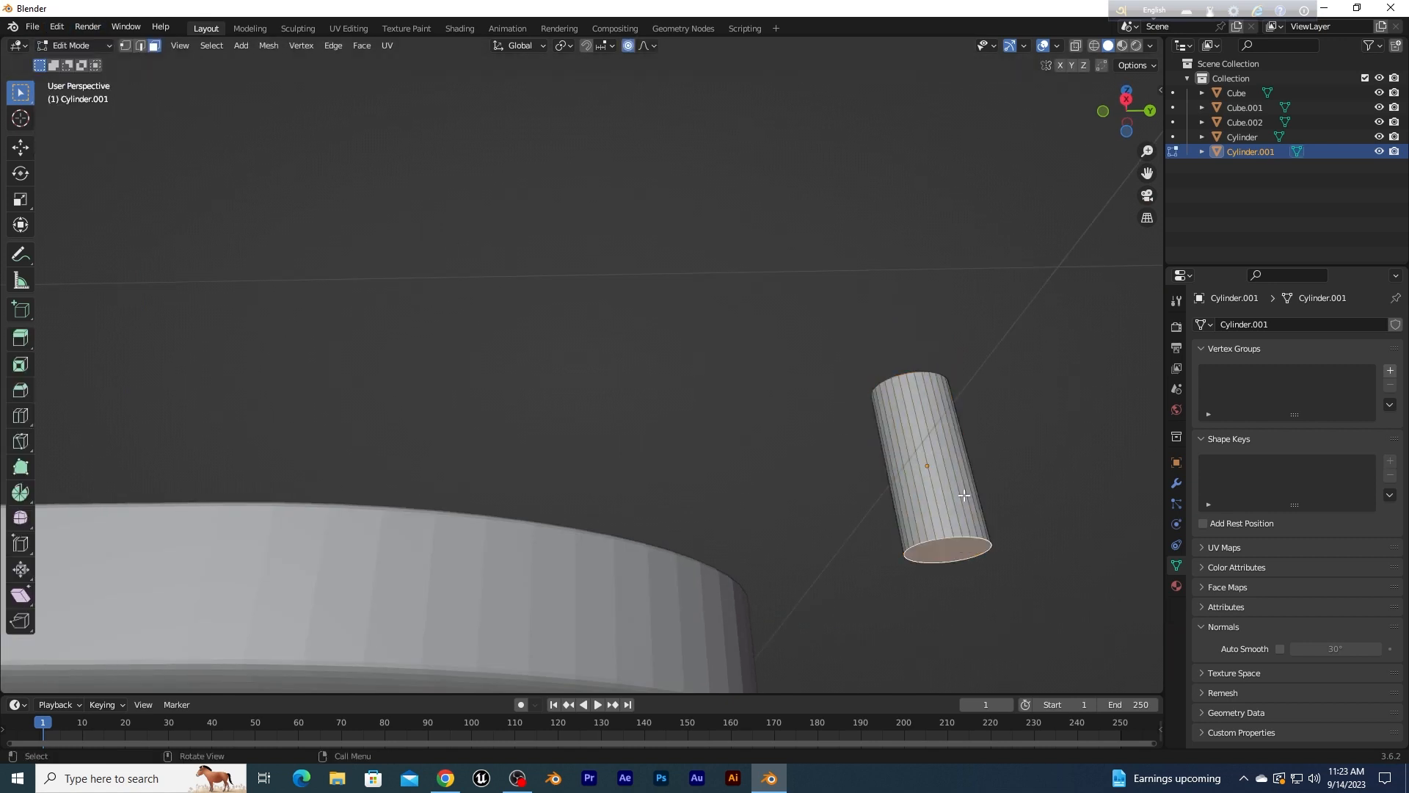
pyautogui.moveTo(964, 495); pyautogui.dragTo(988, 533, button='middle')
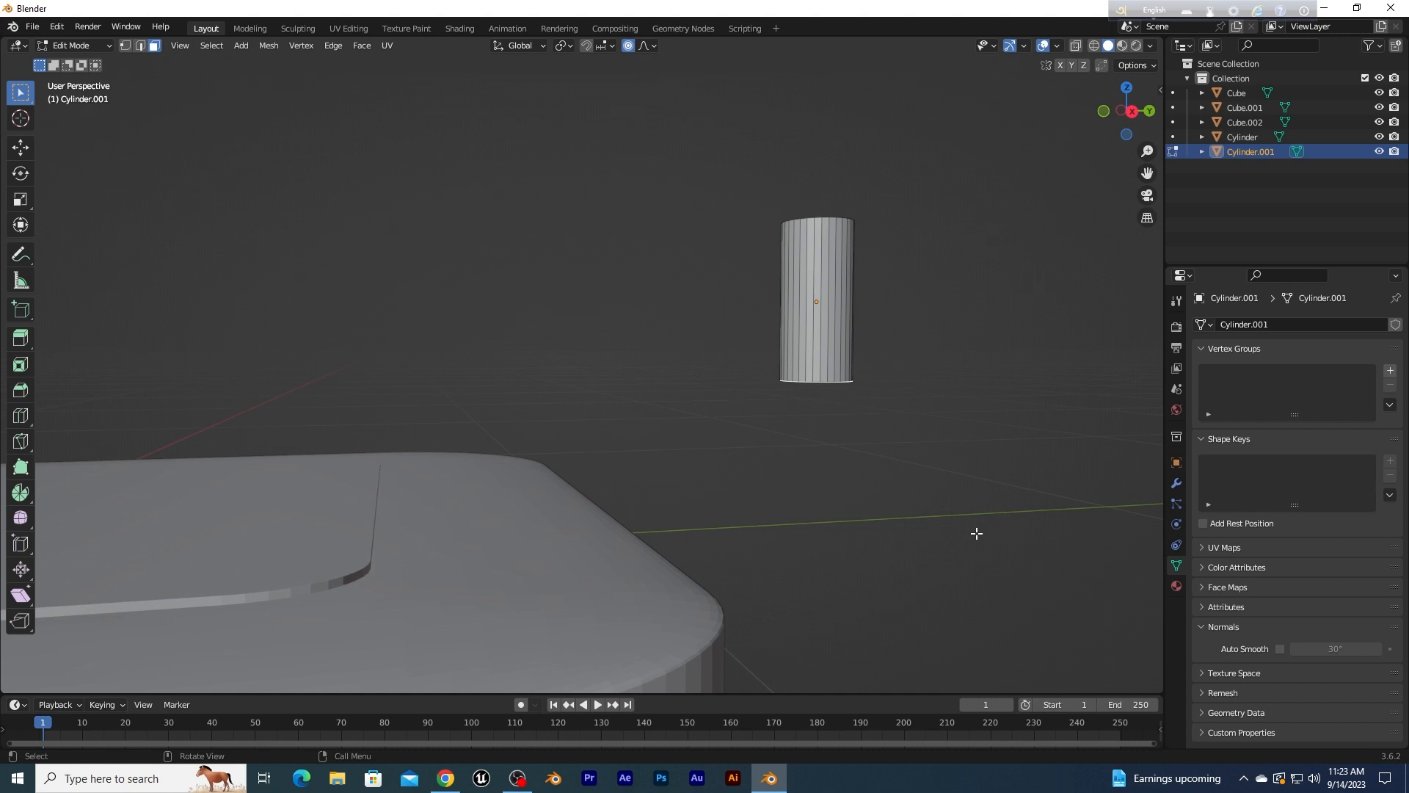
pyautogui.press('e')
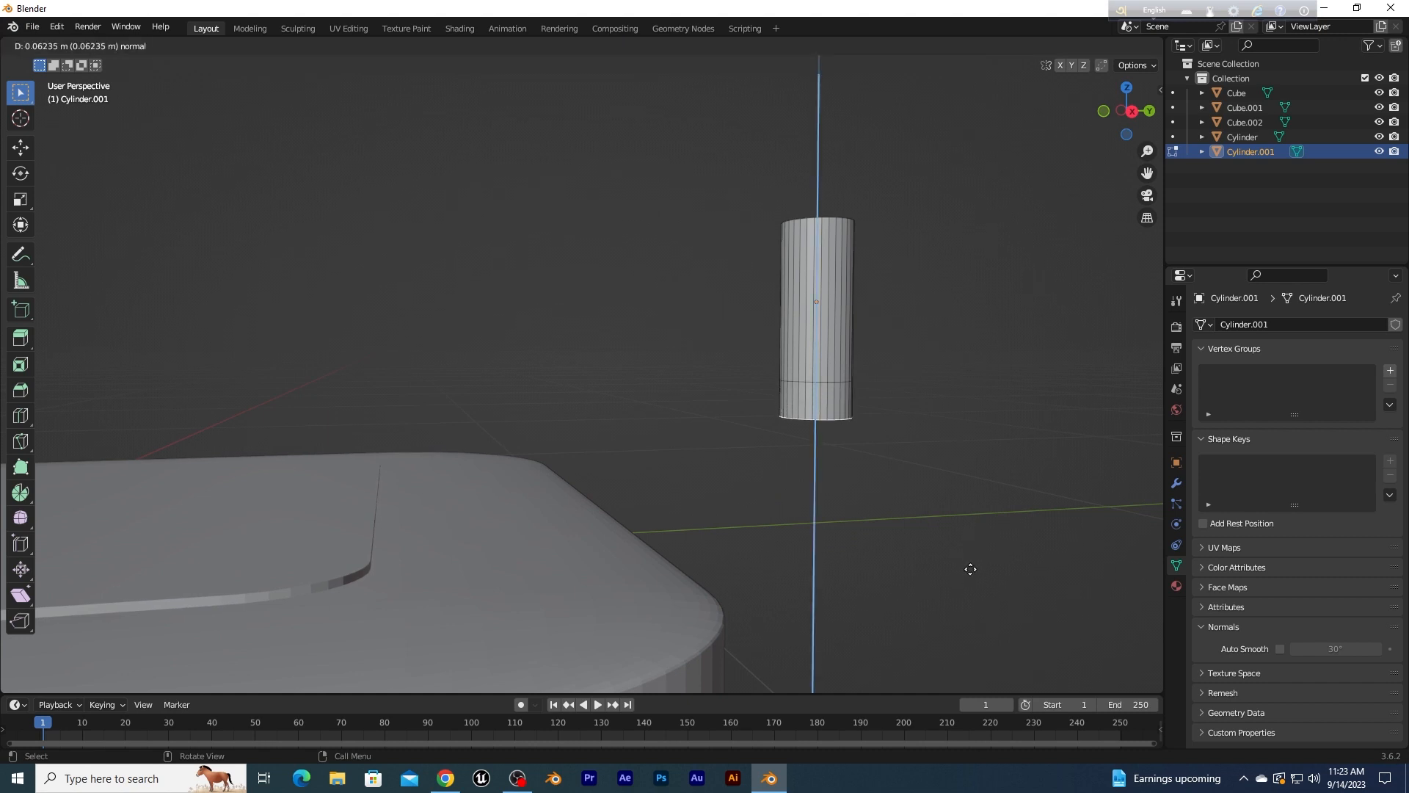
pyautogui.click(970, 562)
pyautogui.press('s')
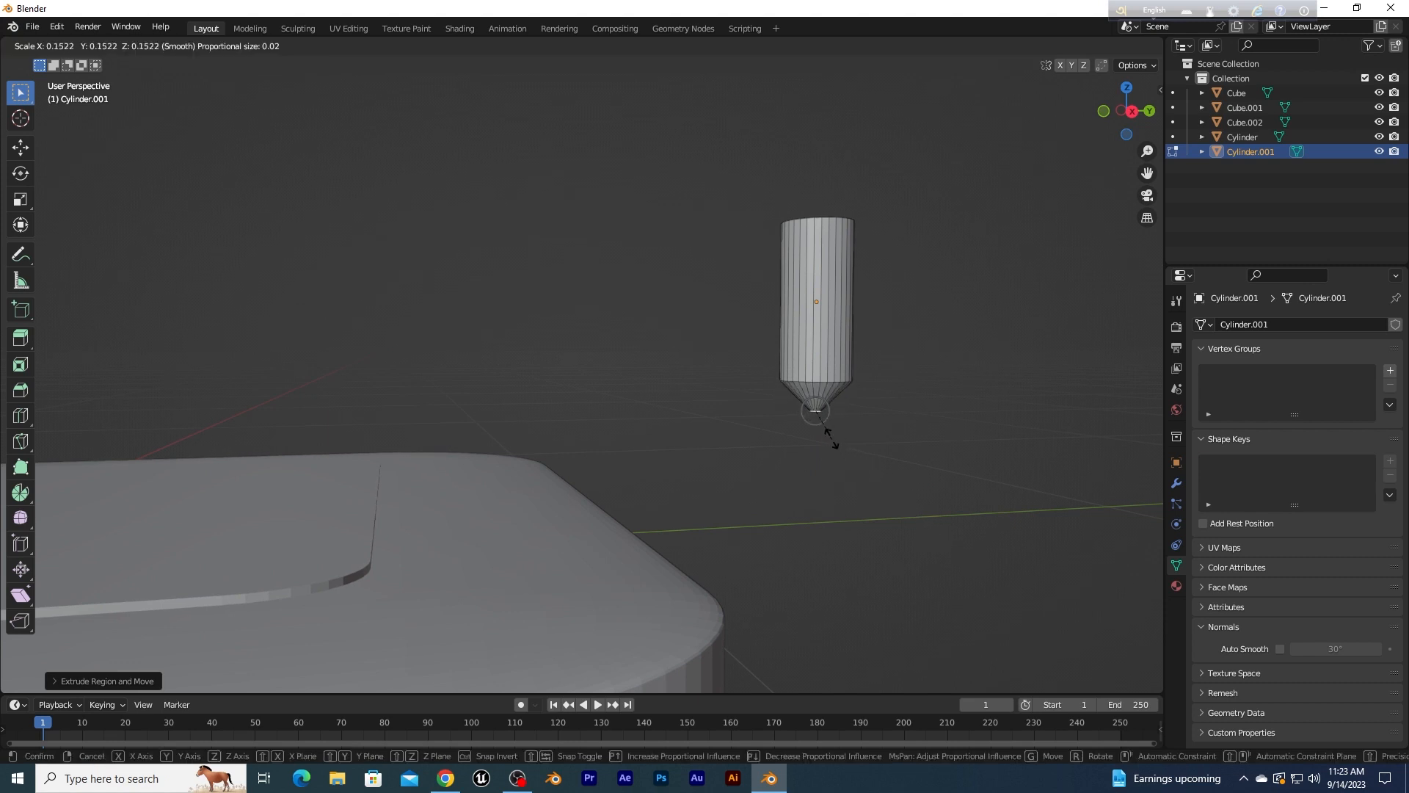
pyautogui.click(858, 471)
# Step: Extrude the small end face of the cone downward by about 0.02 m to form a narrow nib
pyautogui.moveTo(859, 471); pyautogui.dragTo(854, 430, button='middle')
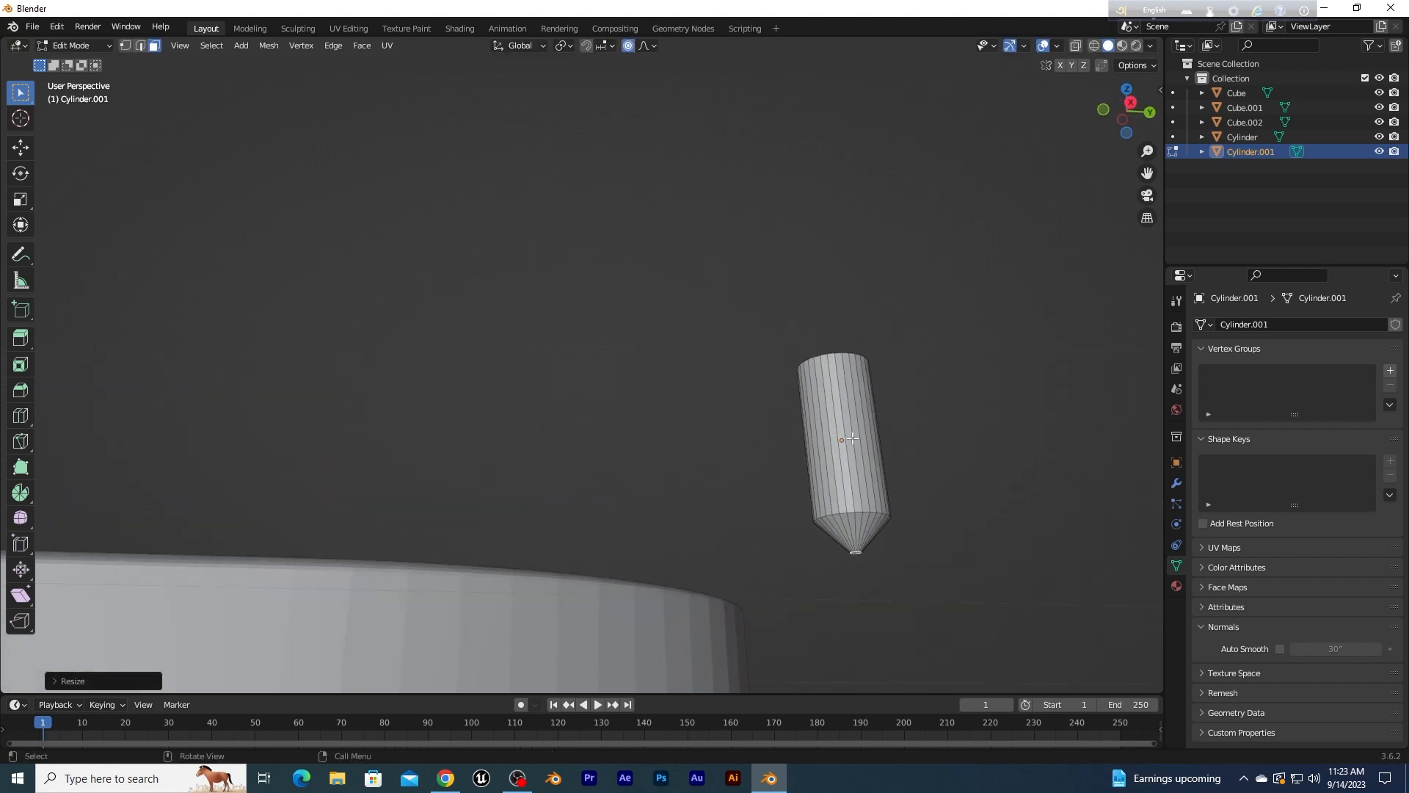
pyautogui.press('e')
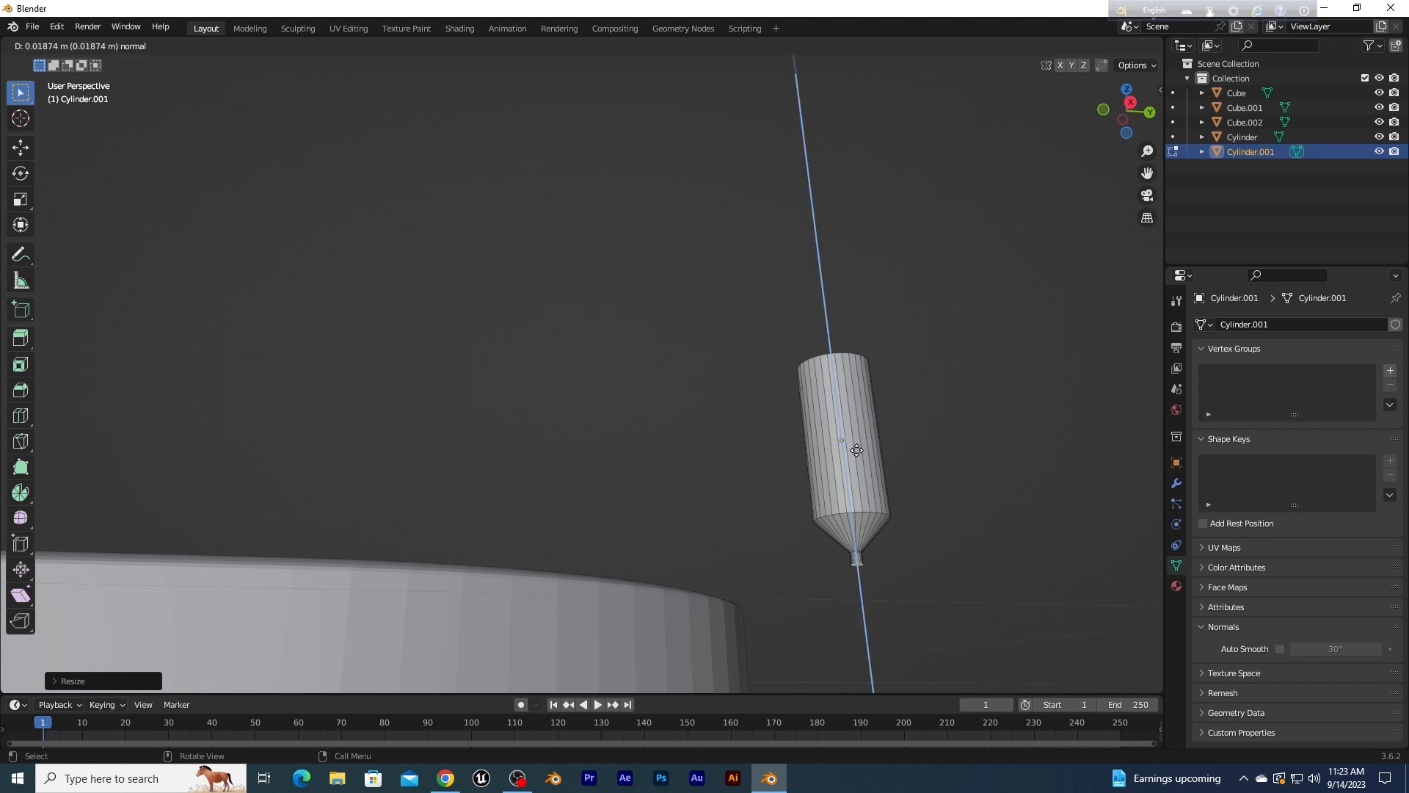
pyautogui.click(857, 454)
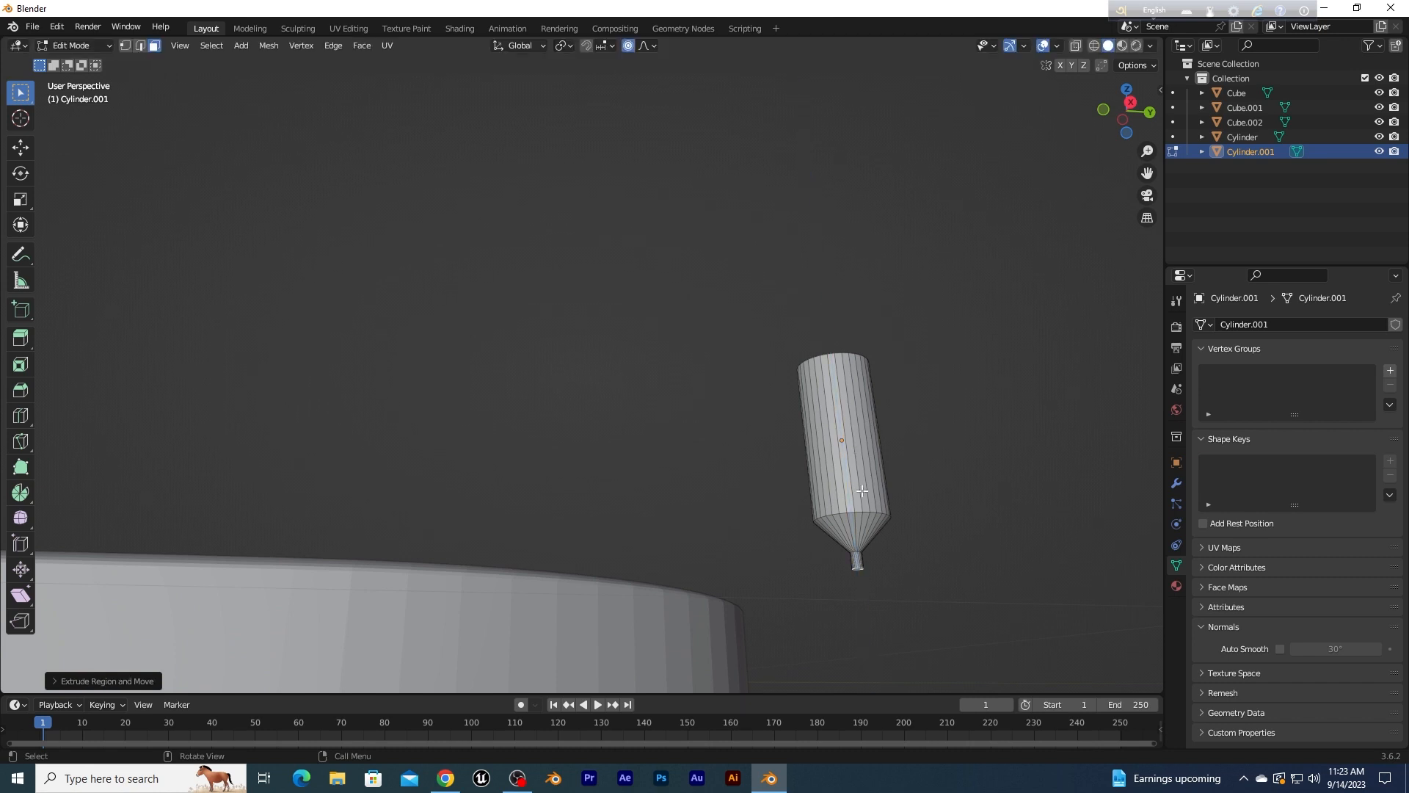
# Step: Try scaling the nib's end face down to a sharp point, and undo it
pyautogui.press('s')
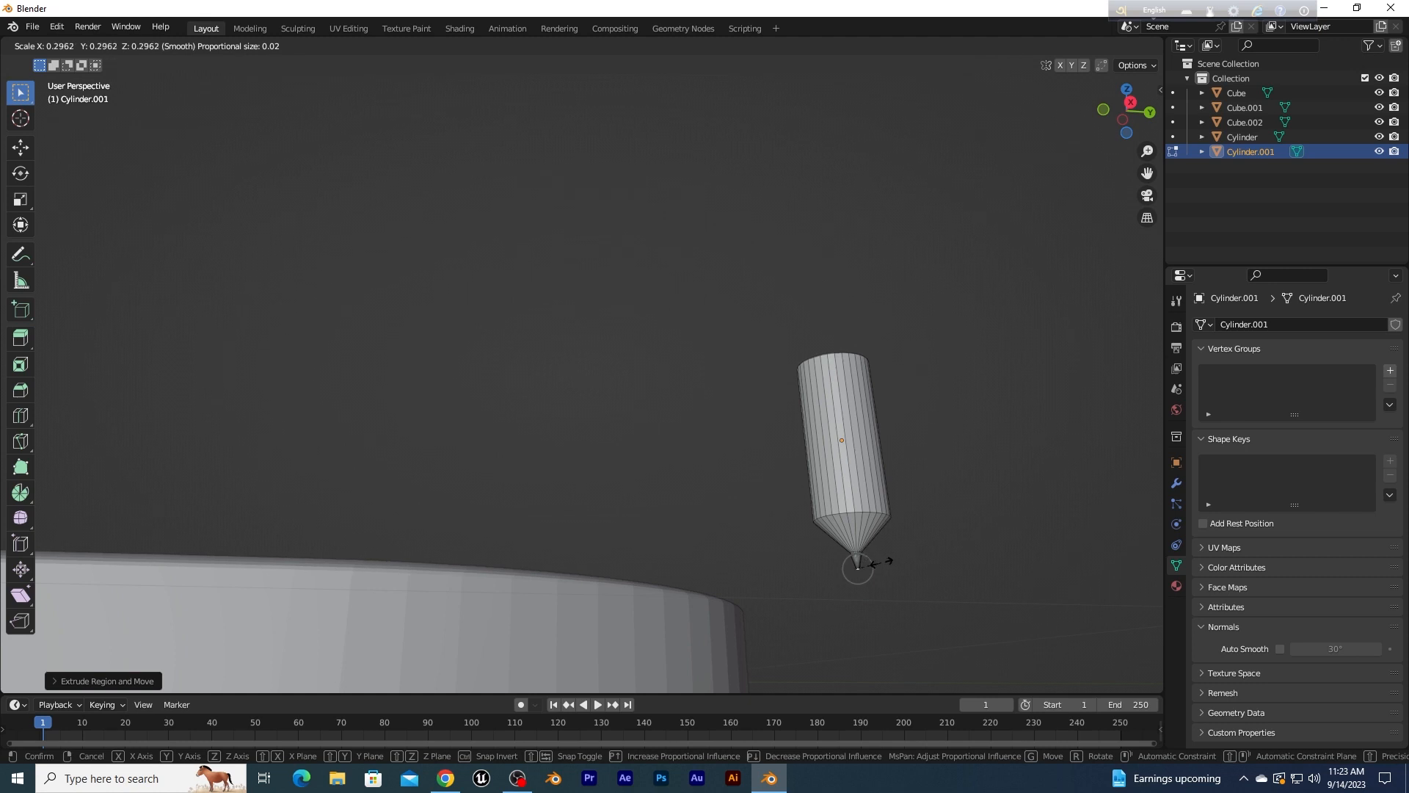
pyautogui.click(877, 565)
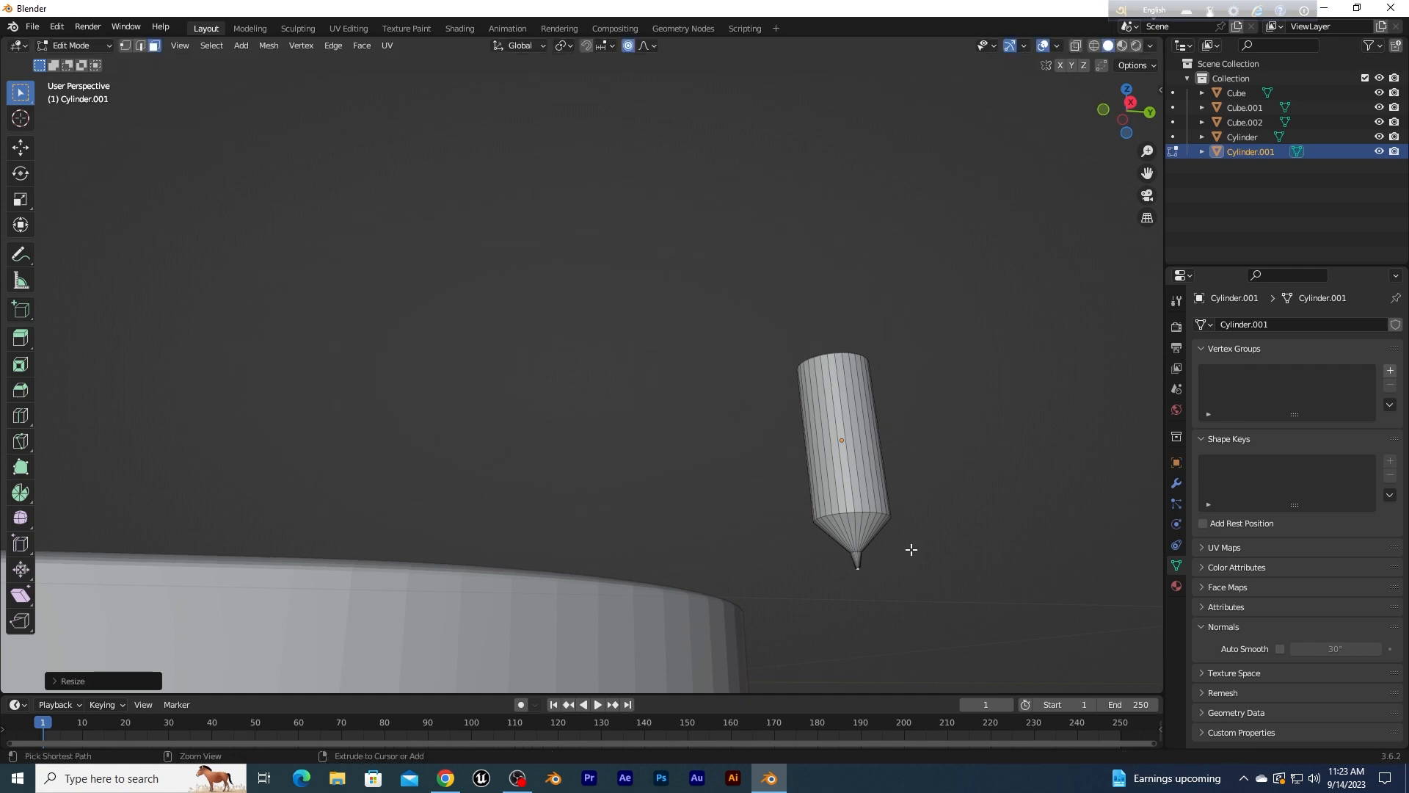
pyautogui.hotkey('ctrl', 'z')
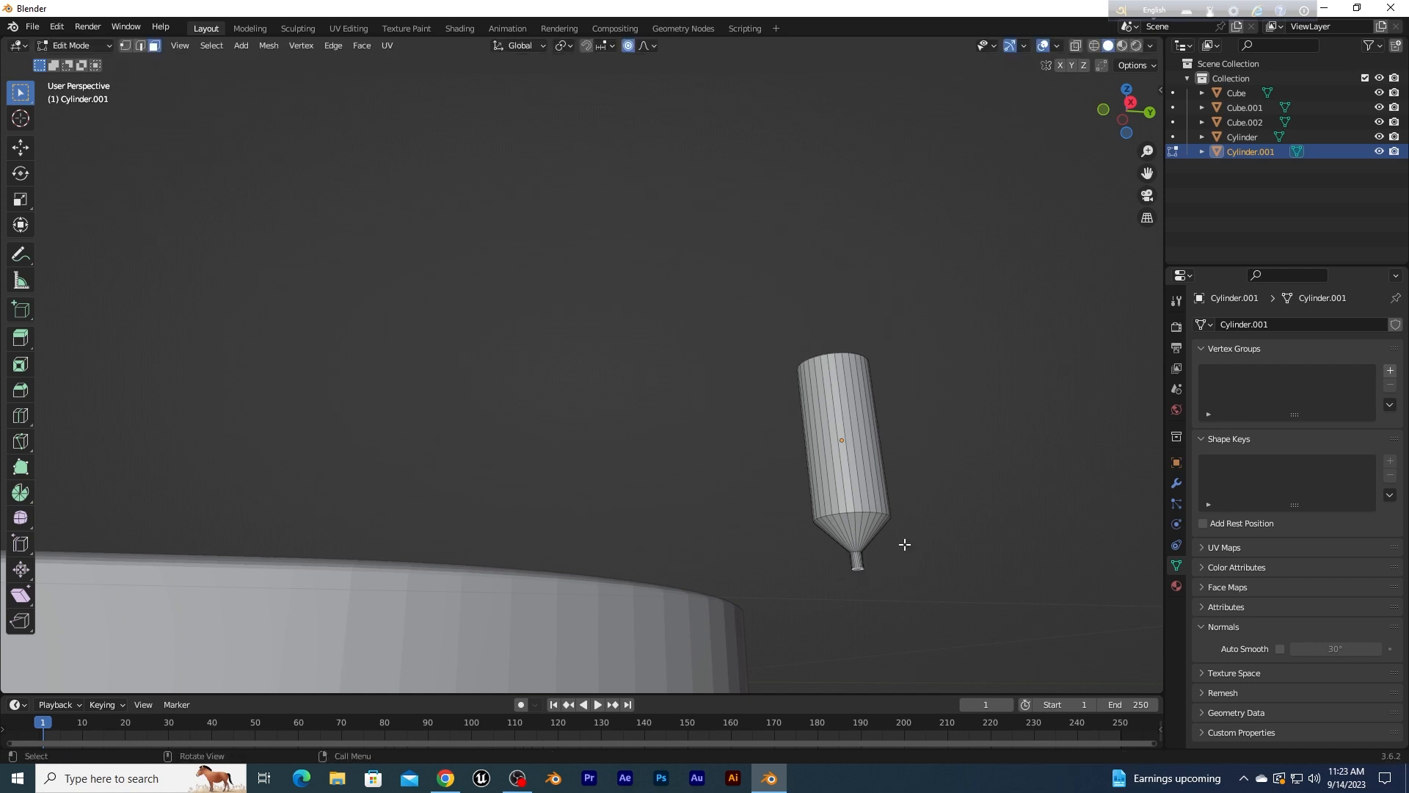
pyautogui.moveTo(907, 542); pyautogui.dragTo(798, 575, button='middle')
pyautogui.scroll(2, 798, 575)
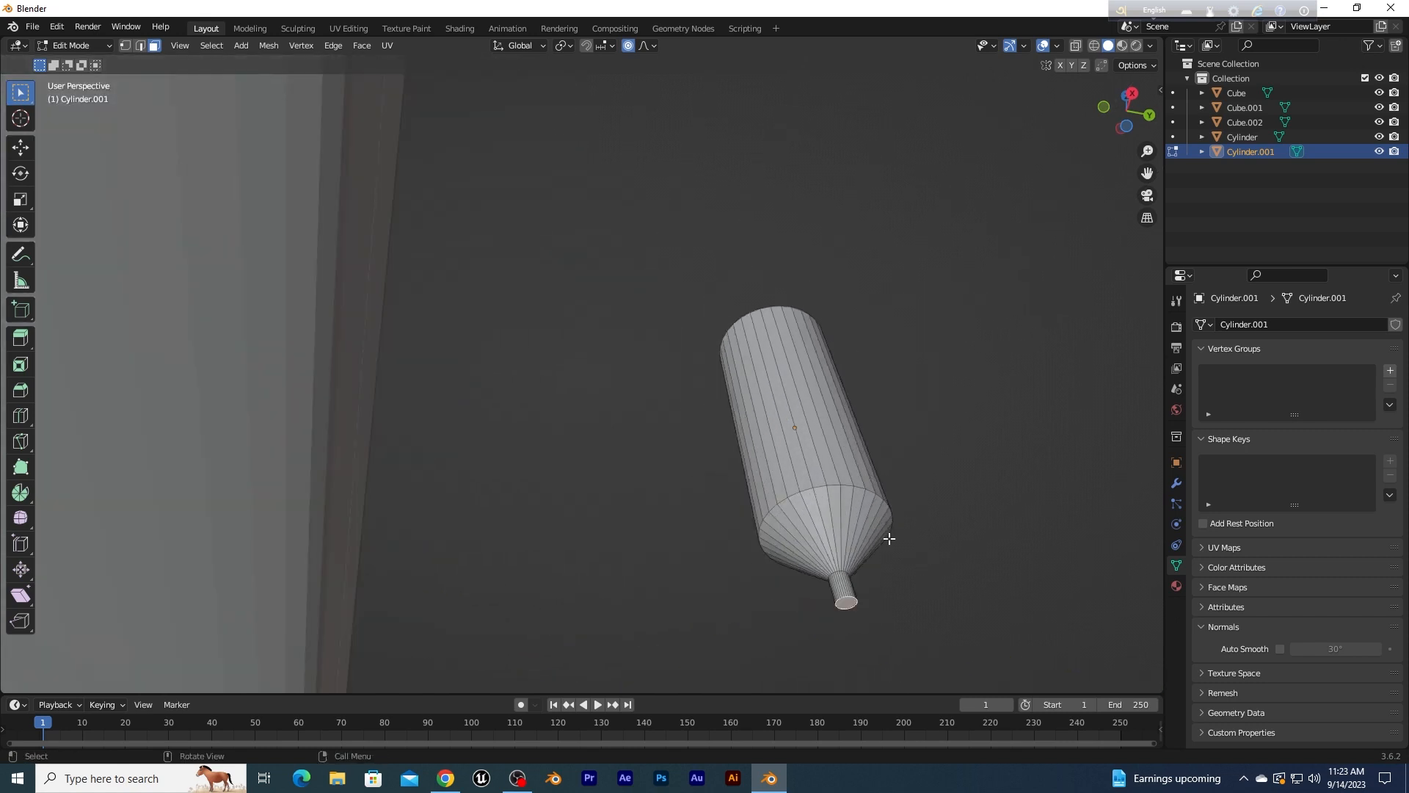
# Step: Undo the nib extrusion and scale the cone's small end face down slightly
pyautogui.keyDown('shift'); pyautogui.moveTo(889, 538); pyautogui.dragTo(794, 438, button='middle'); pyautogui.keyUp('shift')
pyautogui.hotkey('ctrl', 'z')
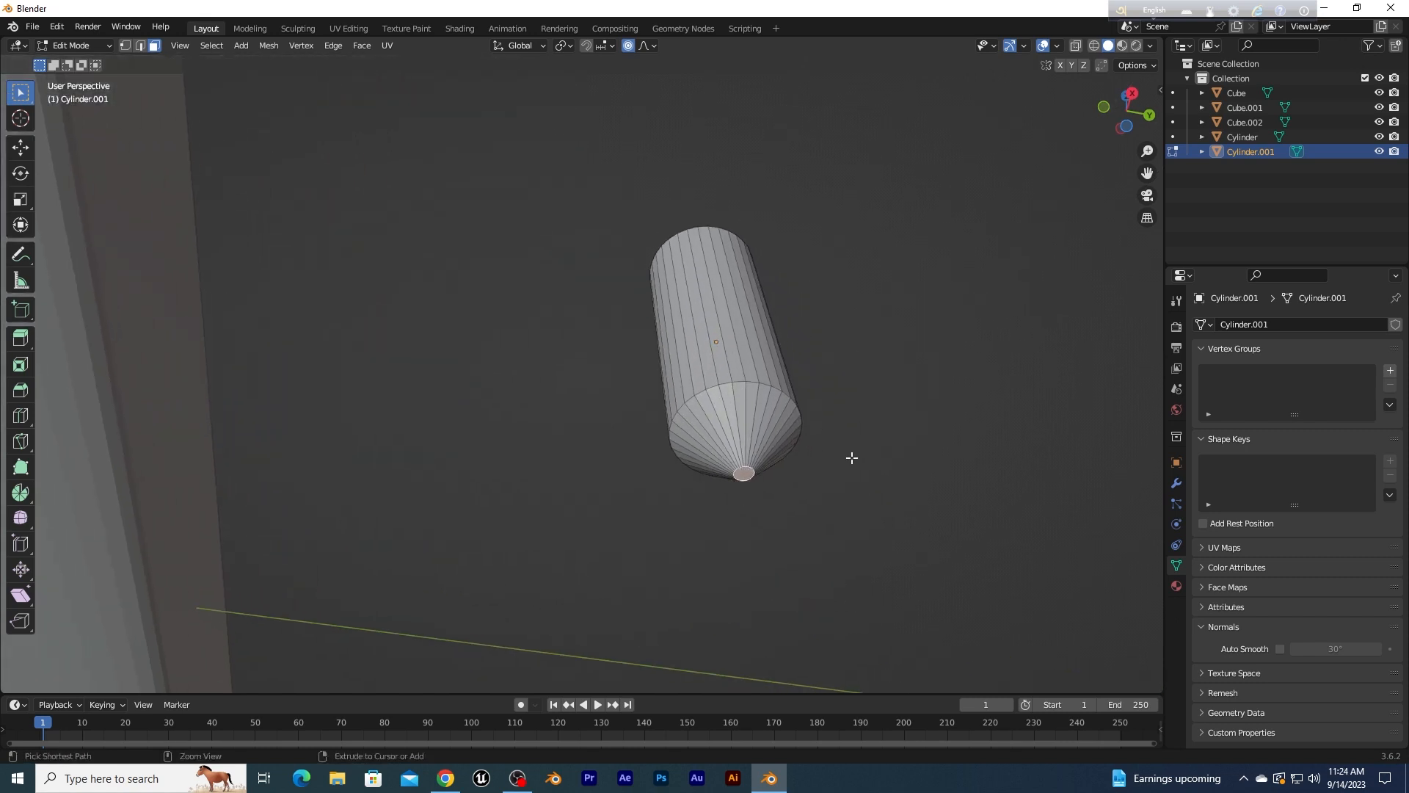
pyautogui.press('s')
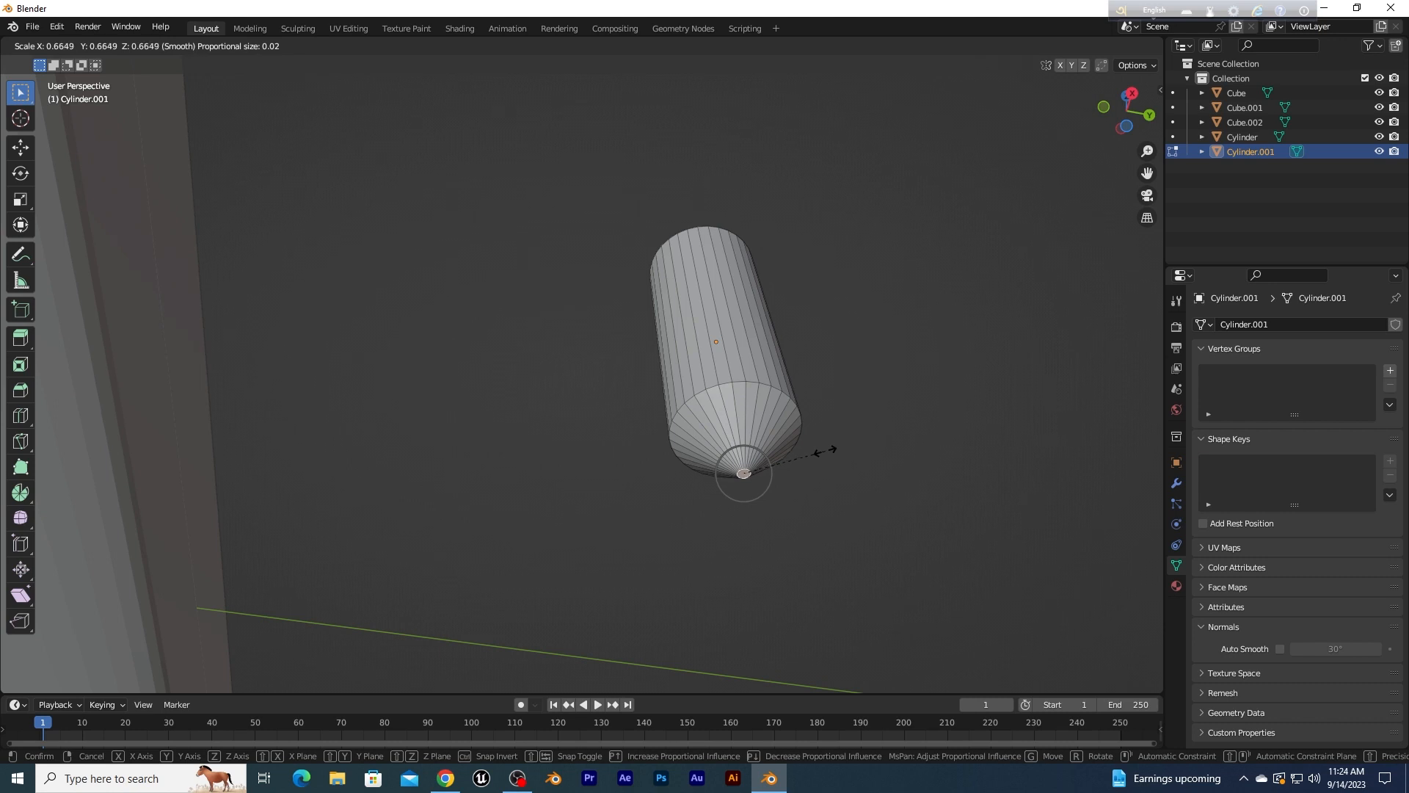
pyautogui.click(830, 452)
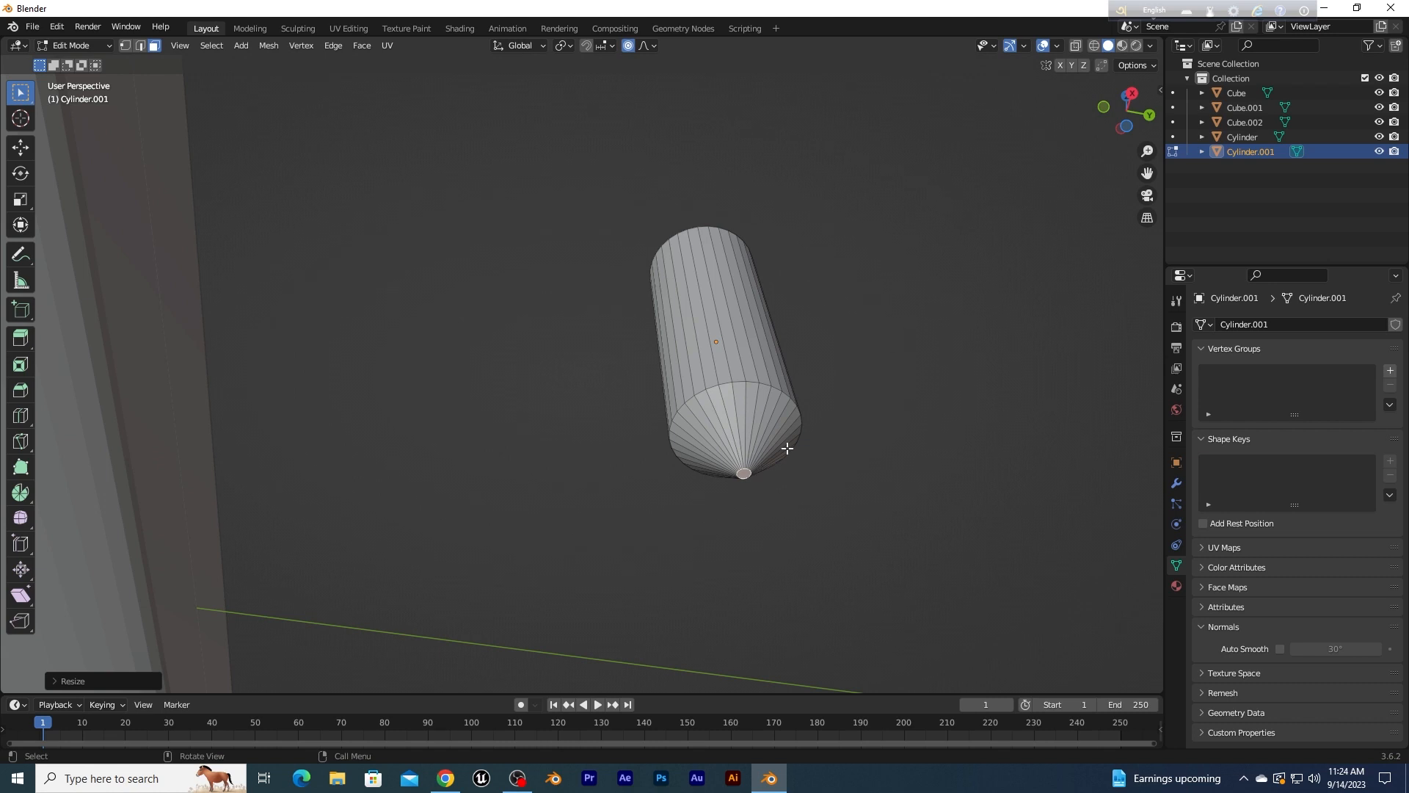
# Step: Extrude the cone's end face downward by about 0.024 m as a nib and nudge its end face slightly farther down
pyautogui.press('e')
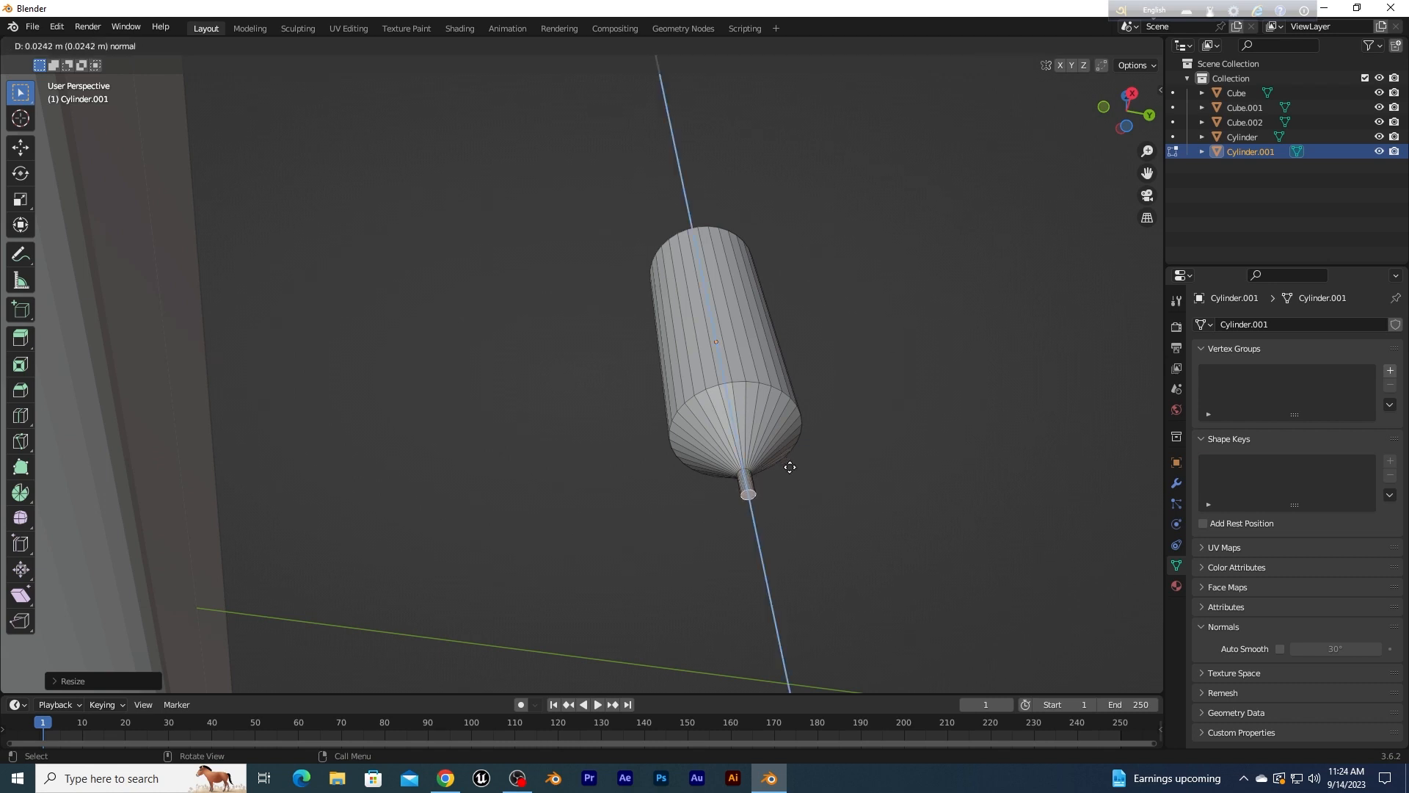
pyautogui.click(790, 466)
pyautogui.moveTo(790, 467); pyautogui.dragTo(814, 522, button='middle')
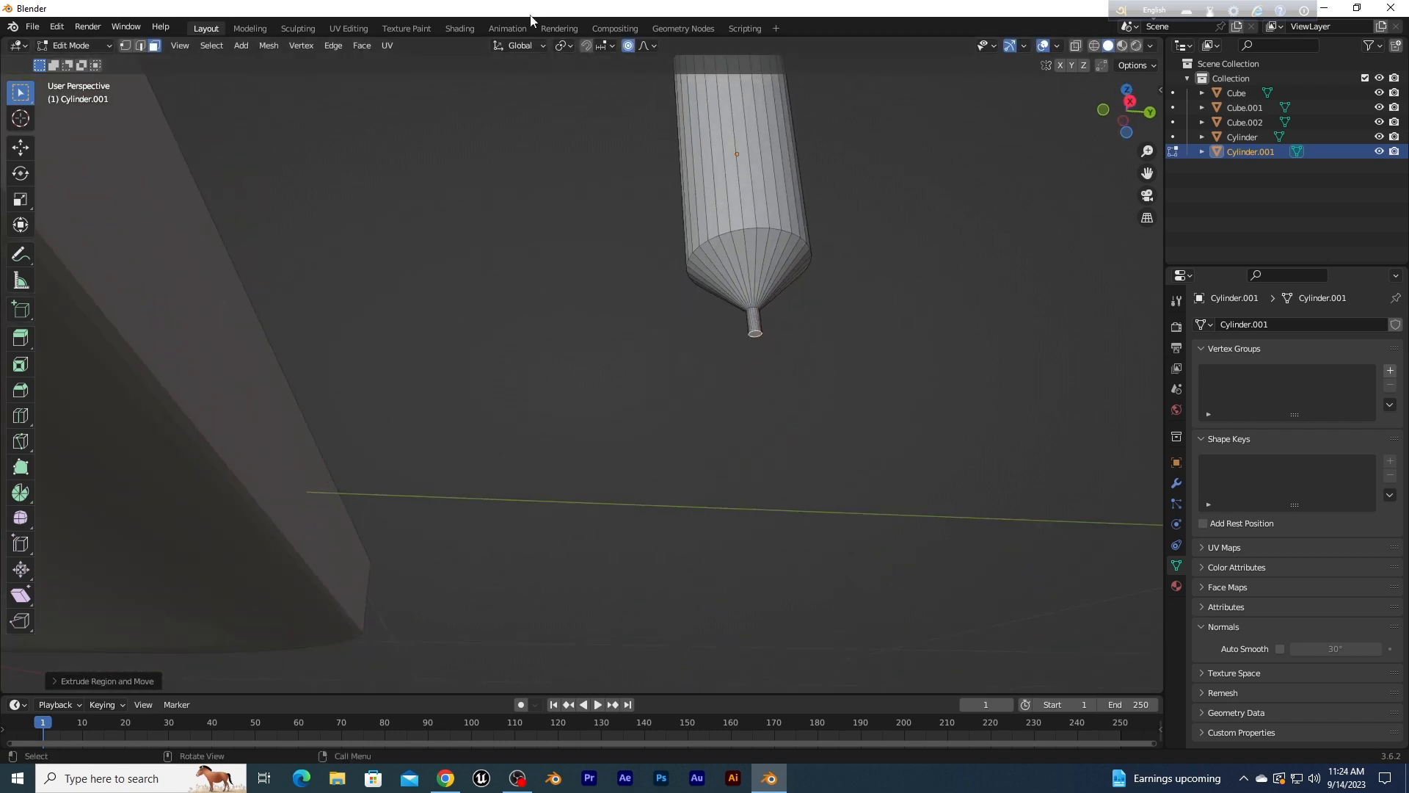
pyautogui.press('g')
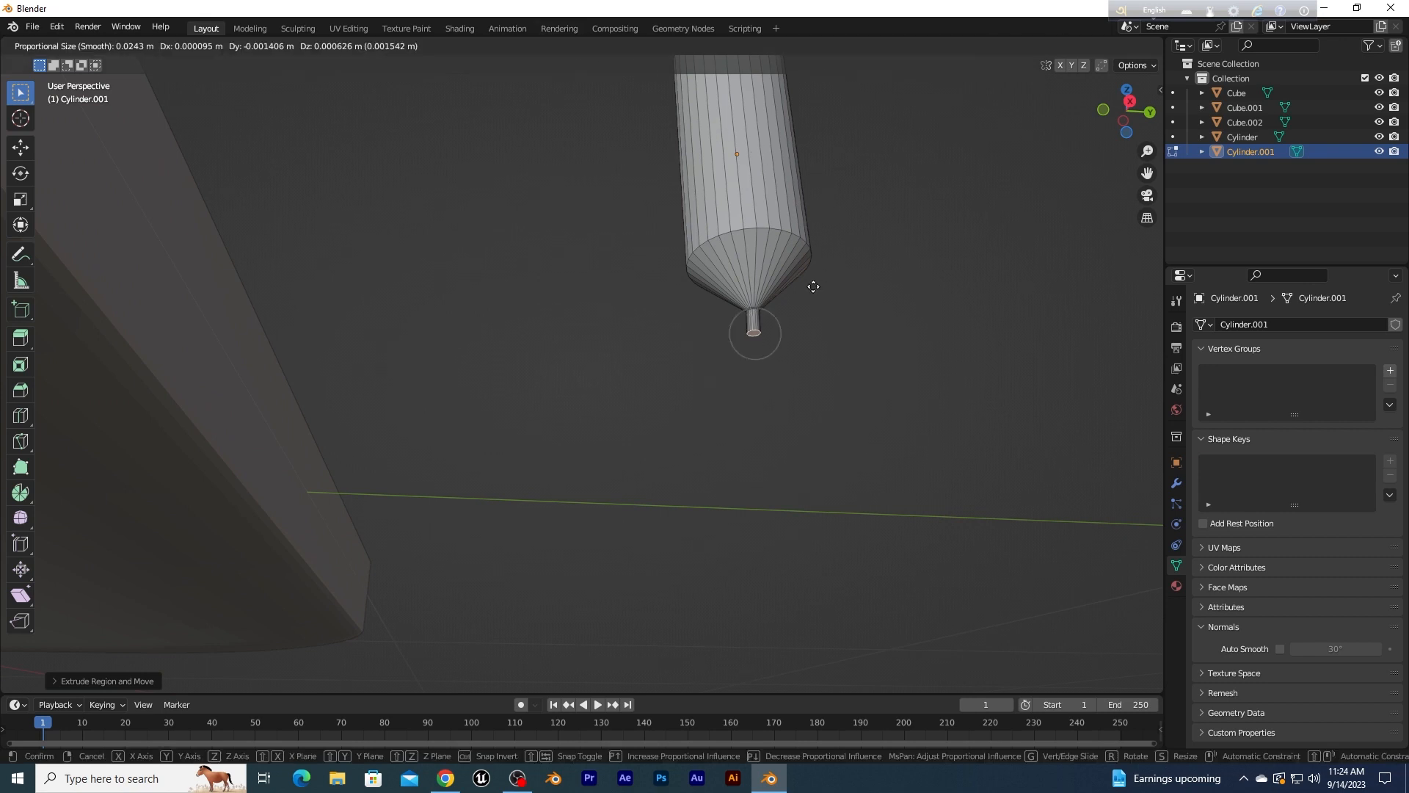
pyautogui.click(816, 292)
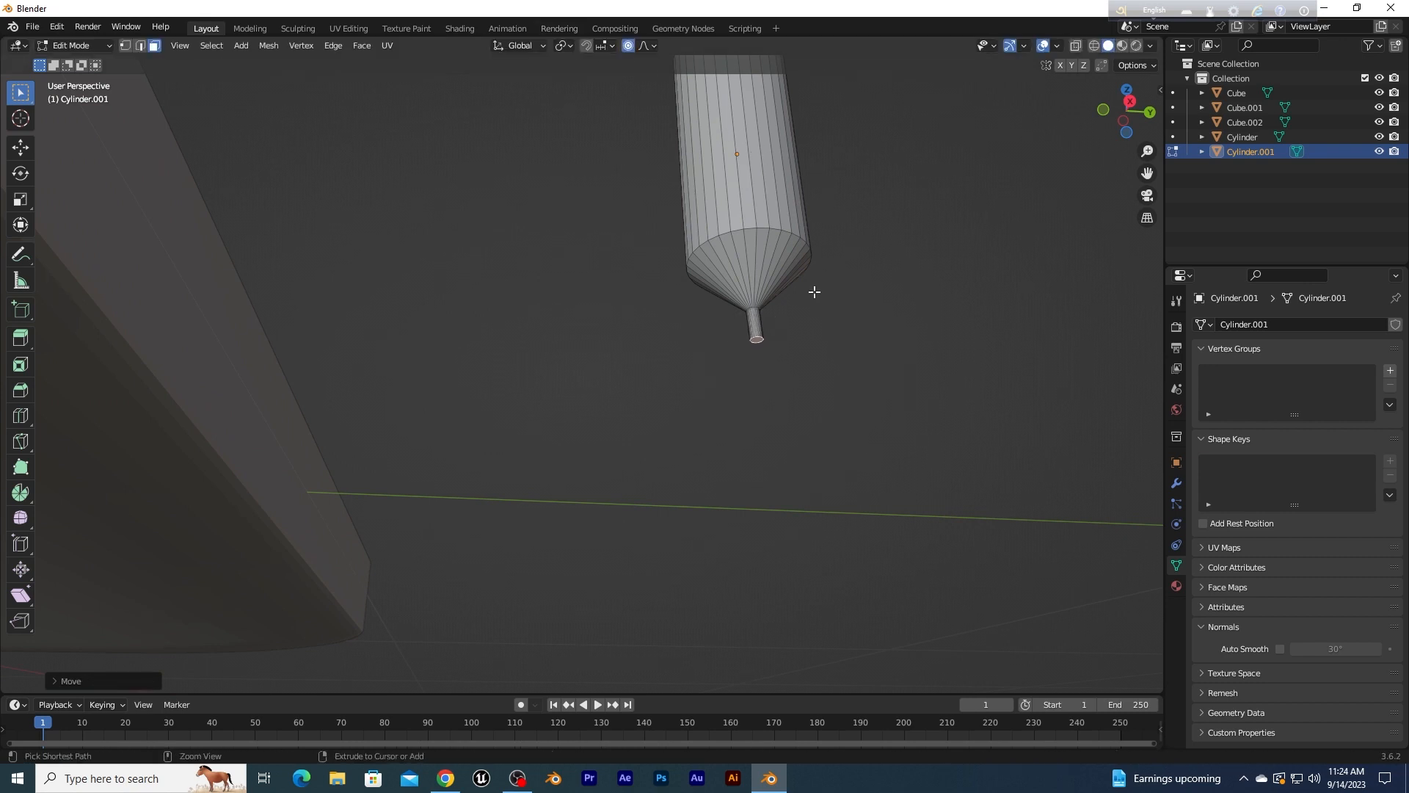
# Step: Inset the nib's end face slightly to leave a thin rim around it
pyautogui.scroll(2, 800, 352)
pyautogui.keyDown('shift'); pyautogui.moveTo(836, 362); pyautogui.dragTo(737, 362, button='middle'); pyautogui.keyUp('shift')
pyautogui.scroll(3, 865, 315)
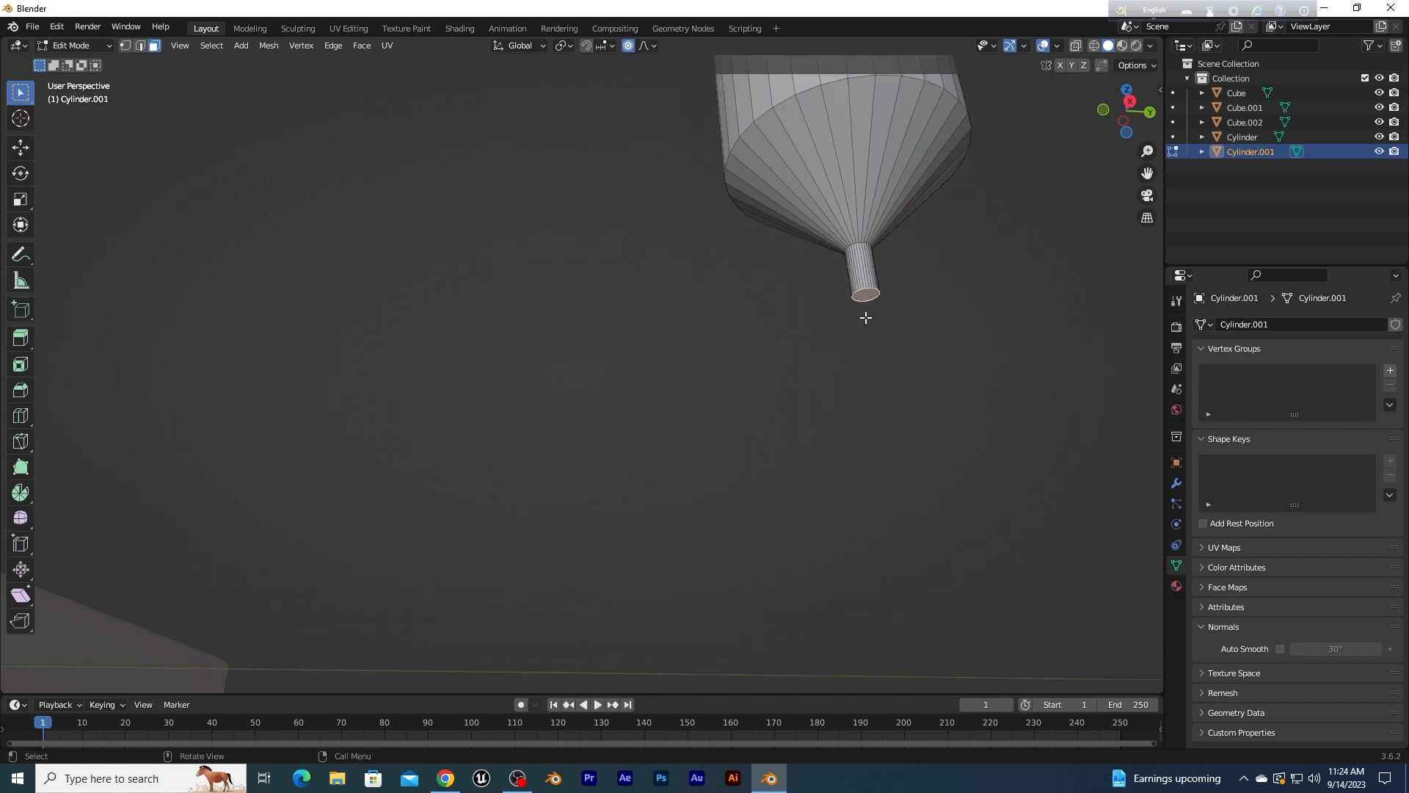
pyautogui.press('i')
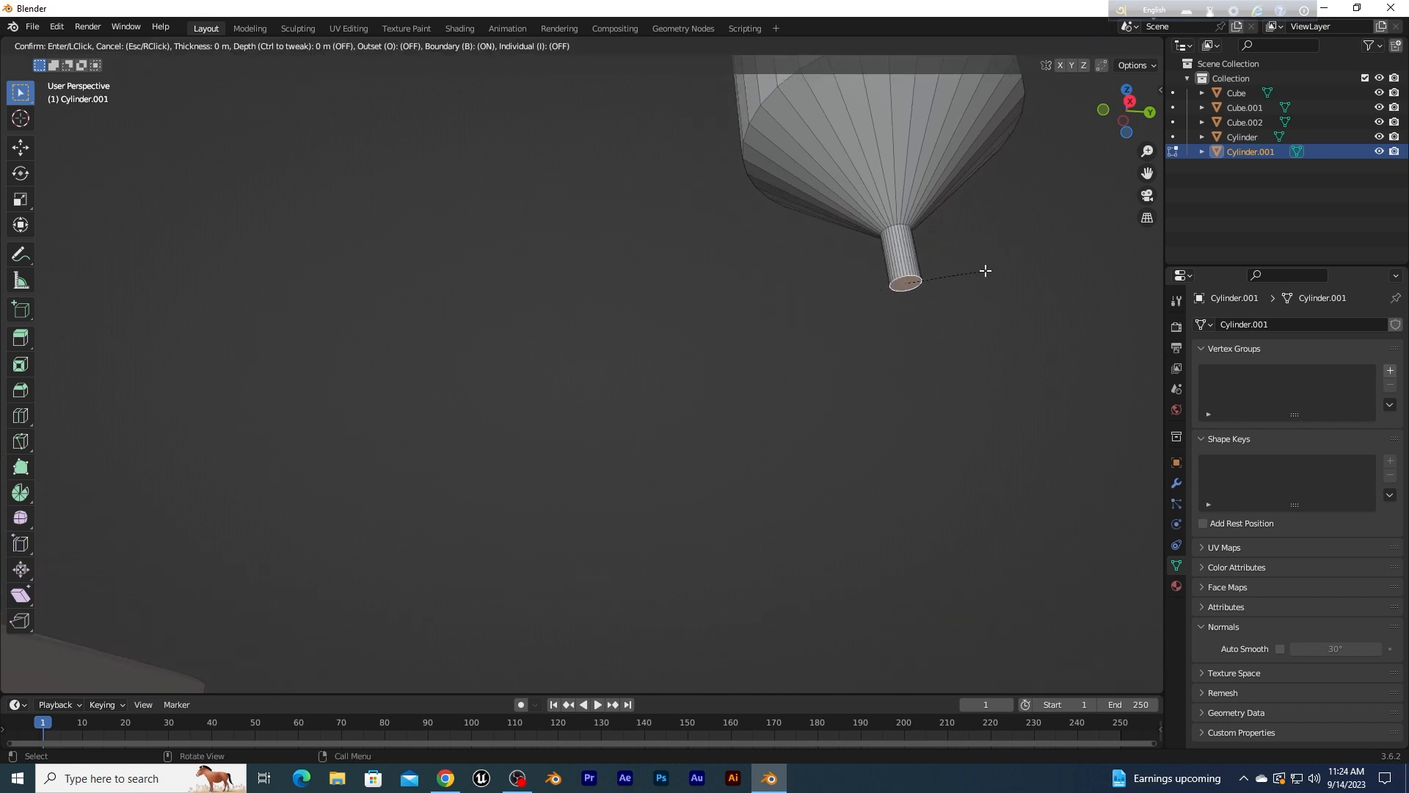
pyautogui.click(976, 274)
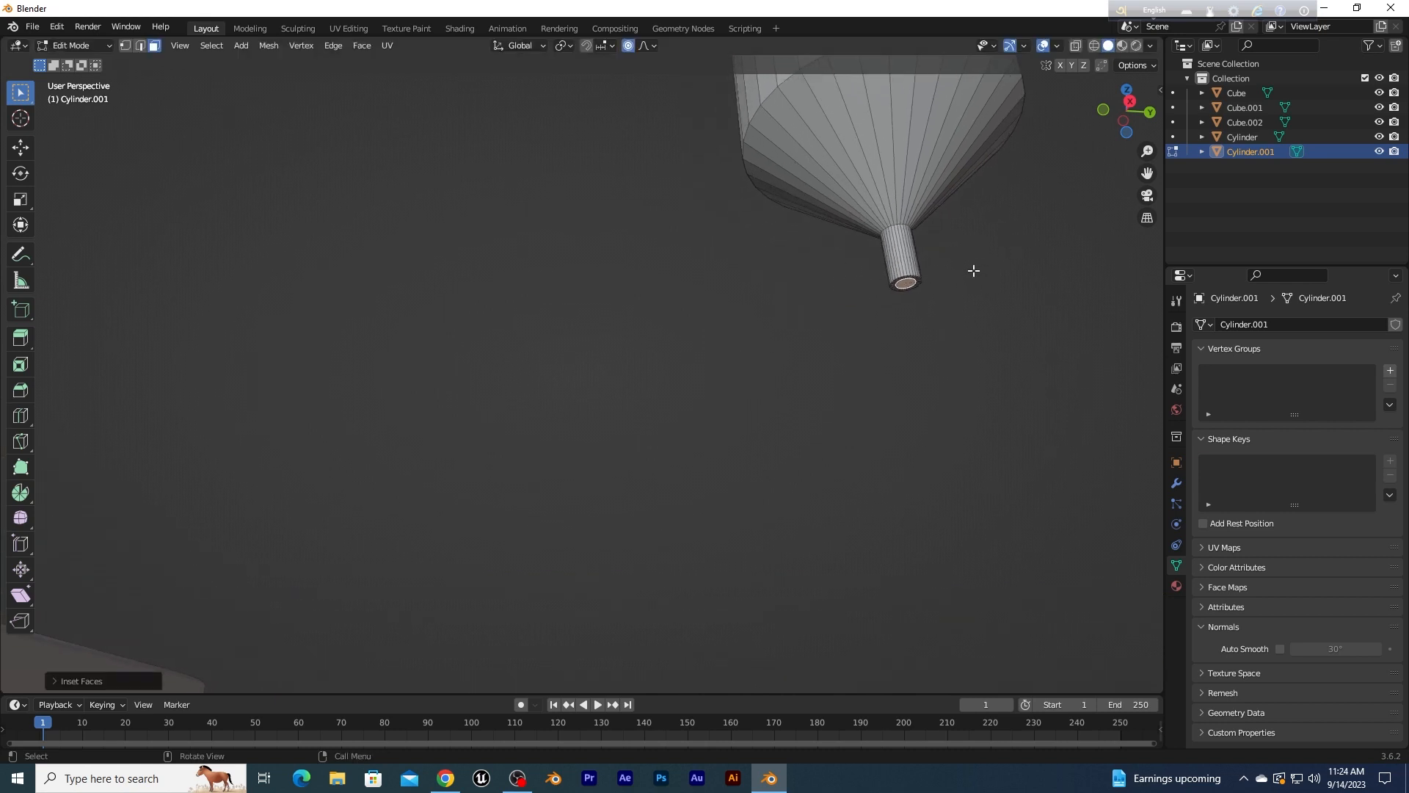
# Step: Try moving the inset nib face down with a proportional editing size of 0.0243 m, and undo it
pyautogui.press('g')
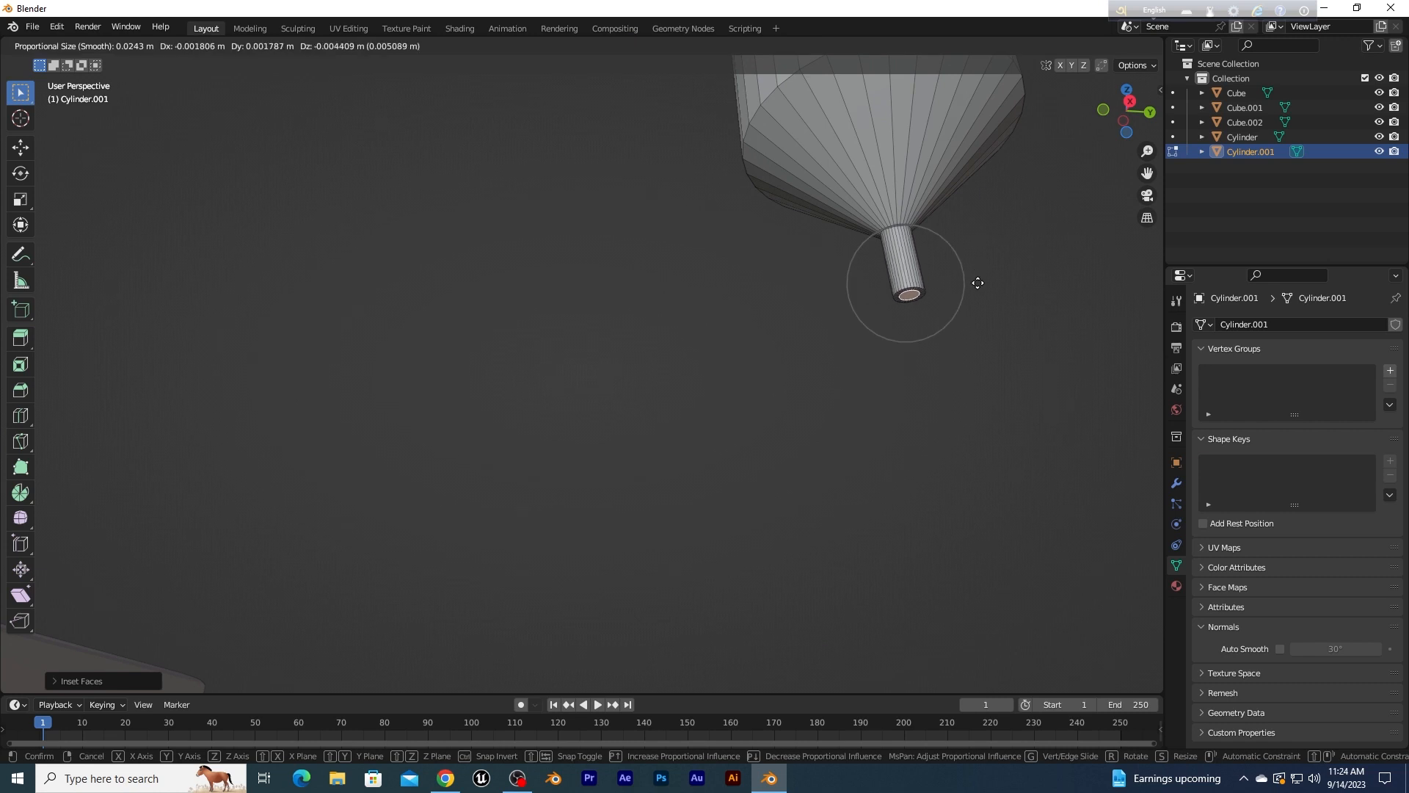
pyautogui.click(978, 282)
pyautogui.hotkey('ctrl', 'x')
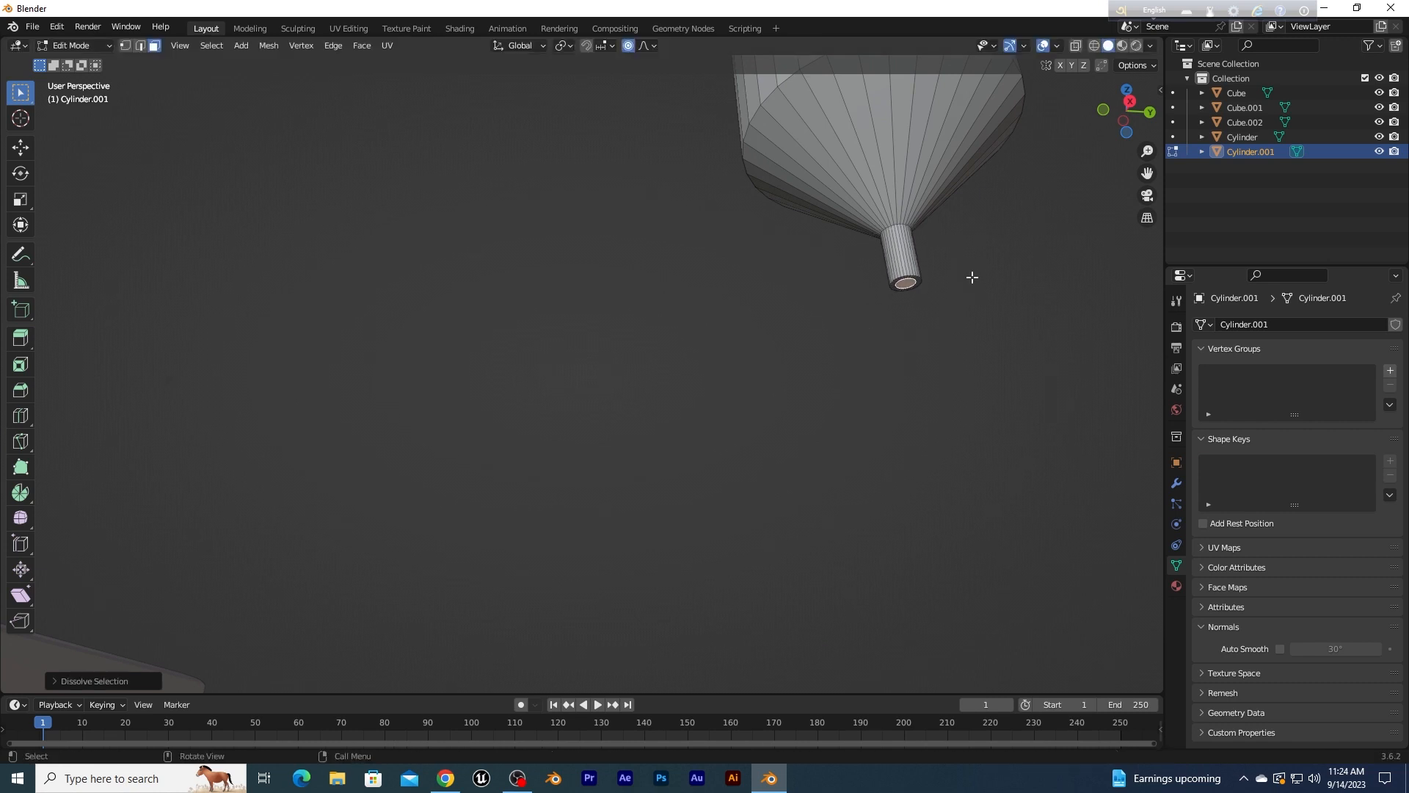
# Step: Lower the inset nib face along Z by about 0.0035 m with proportional size reduced to about 0.0033 m, and return to Object Mode
pyautogui.press('g')
pyautogui.scroll(5, 972, 277)
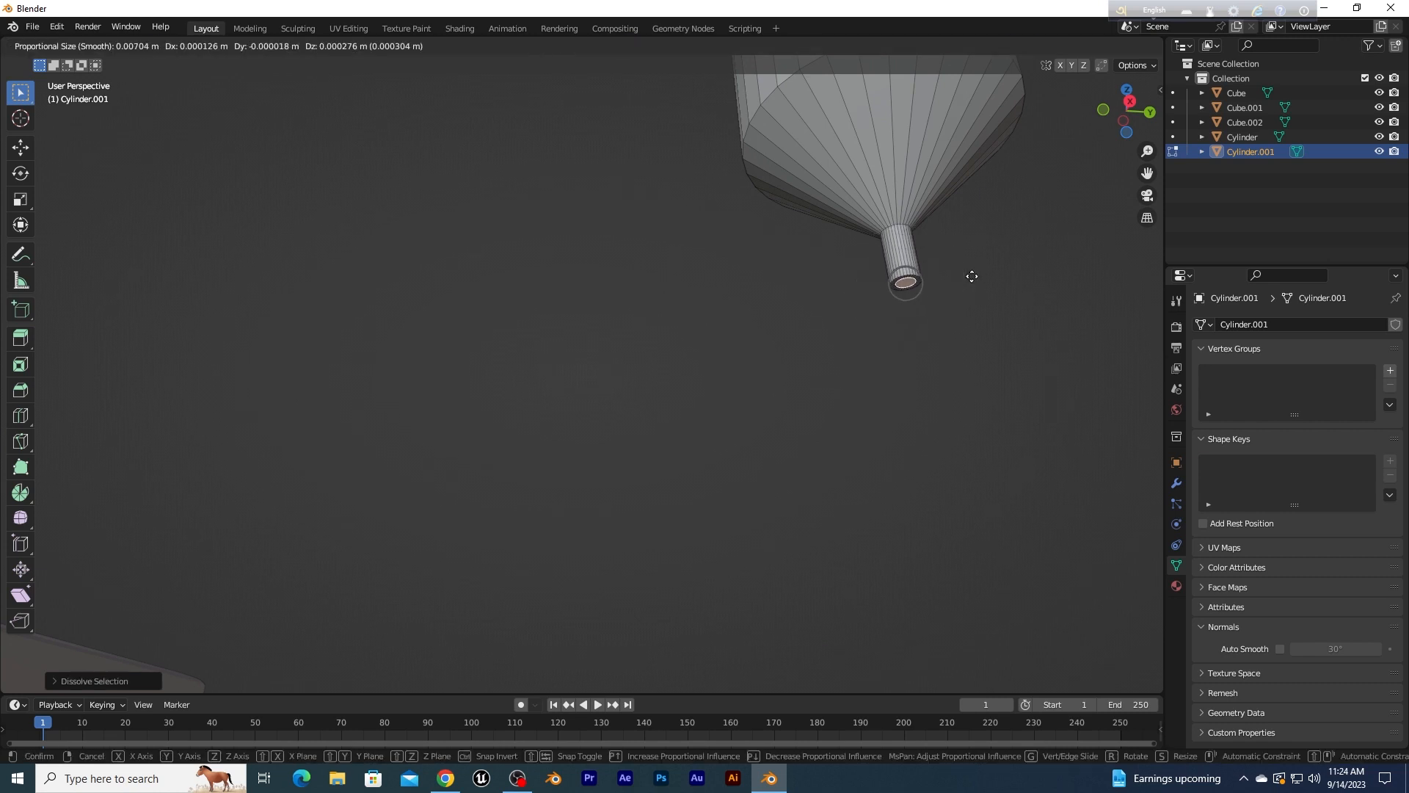
pyautogui.scroll(8, 972, 276)
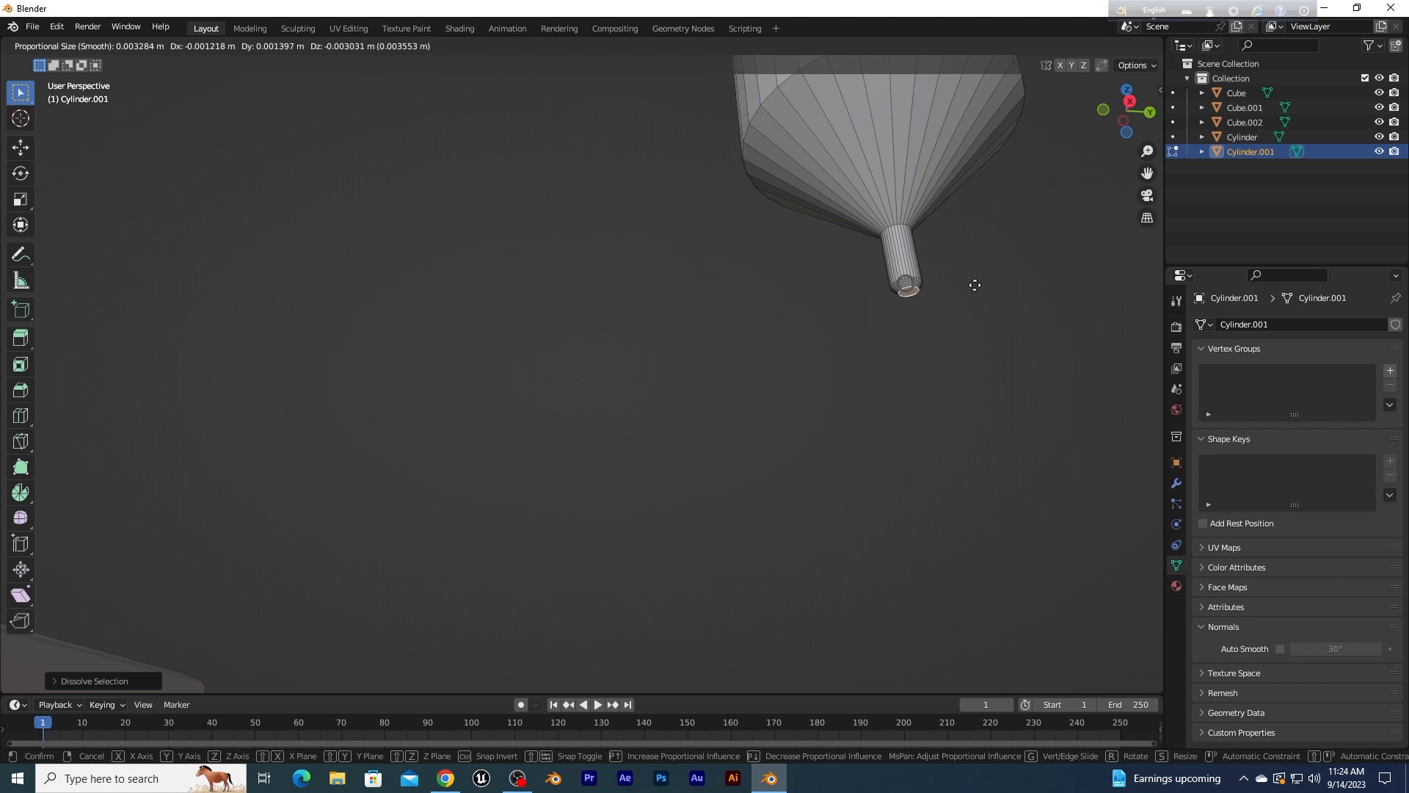
pyautogui.press('z')
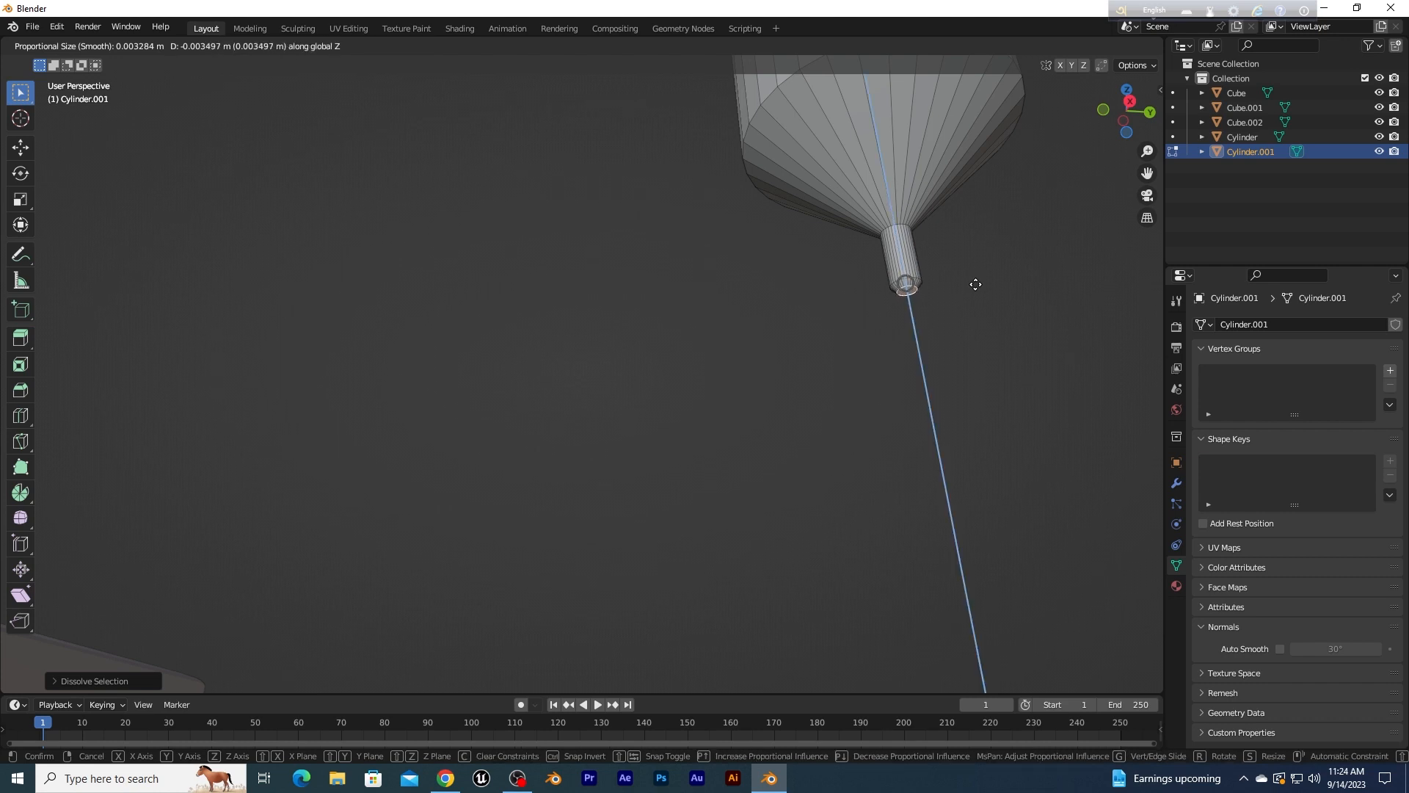
pyautogui.click(975, 284)
pyautogui.click(100, 42)
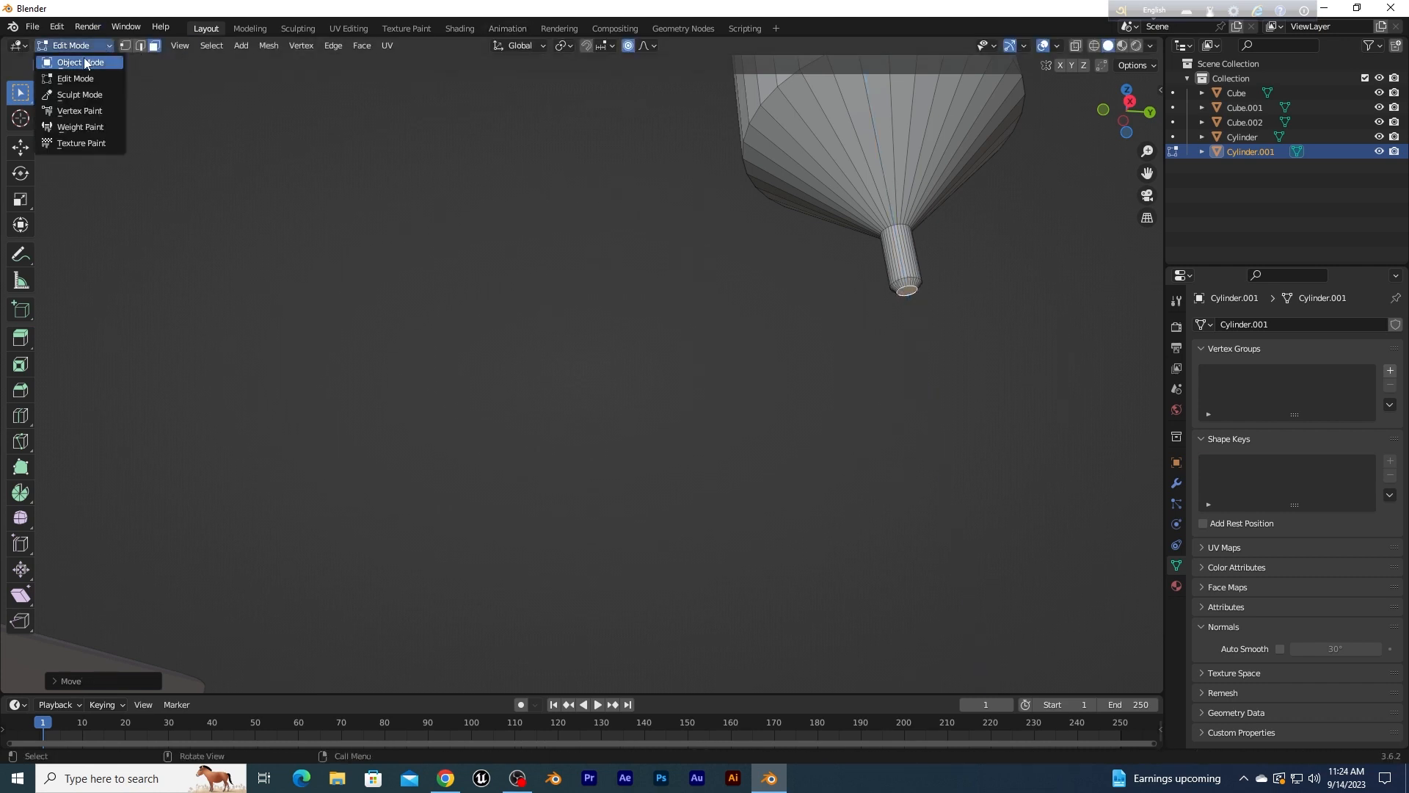
pyautogui.click(84, 57)
pyautogui.click(462, 262)
pyautogui.moveTo(462, 263); pyautogui.dragTo(526, 267, button='middle')
pyautogui.scroll(-8, 527, 264)
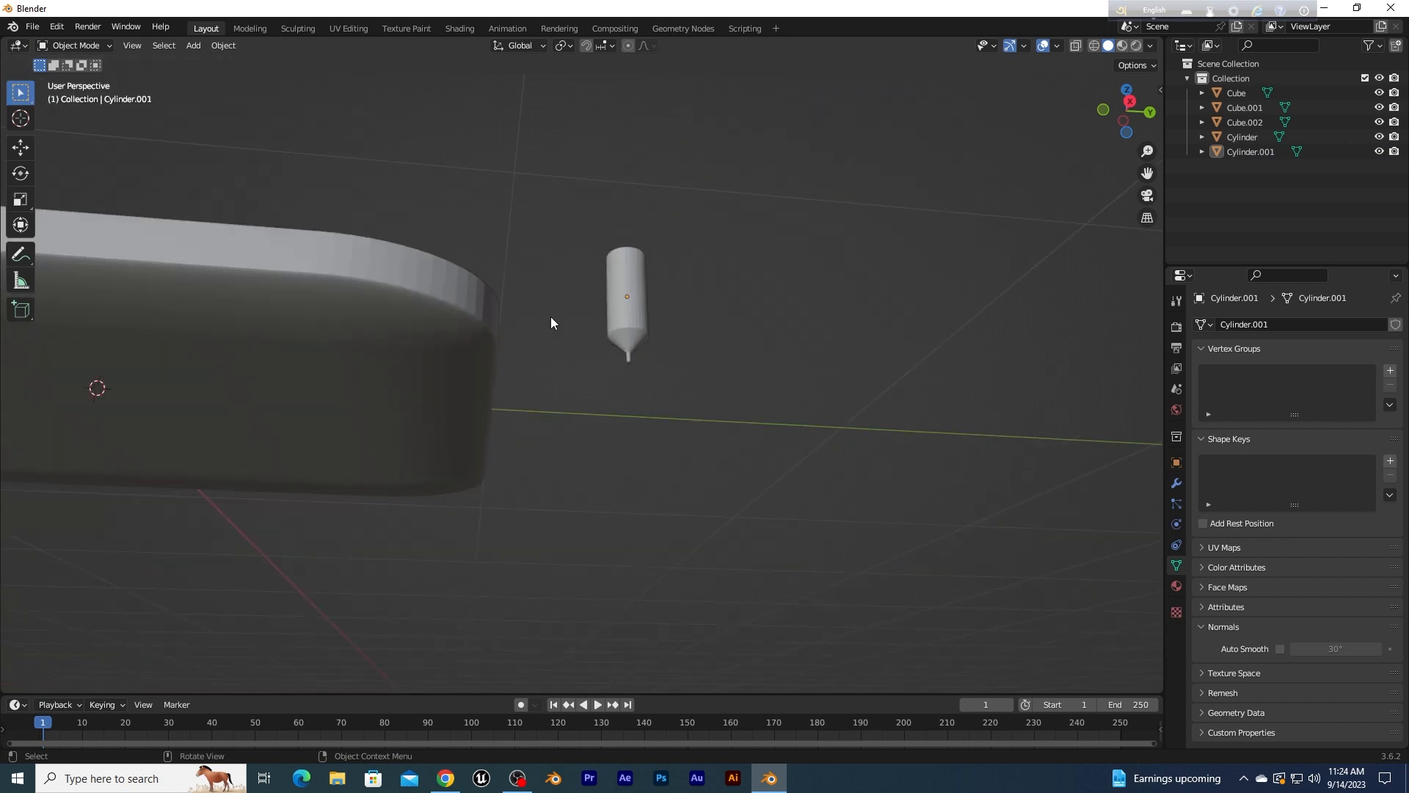
# Step: Select the stylus and, in Edit Mode, inset its top face by about 0.28 m
pyautogui.moveTo(550, 315); pyautogui.dragTo(562, 413, button='middle')
pyautogui.moveTo(652, 201); pyautogui.dragTo(587, 613, button='middle')
pyautogui.scroll(6, 697, 265)
pyautogui.click(555, 160)
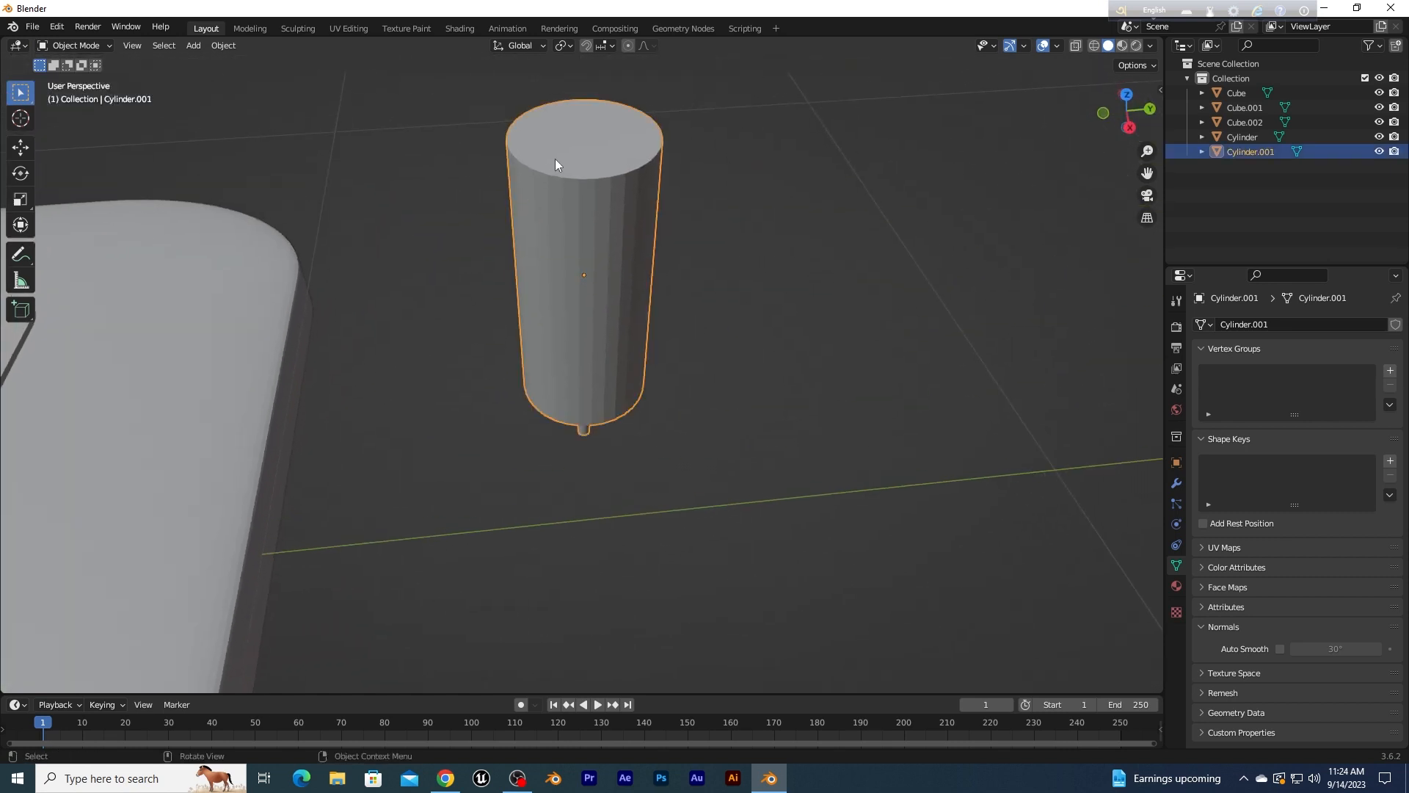
pyautogui.click(88, 46)
pyautogui.click(88, 78)
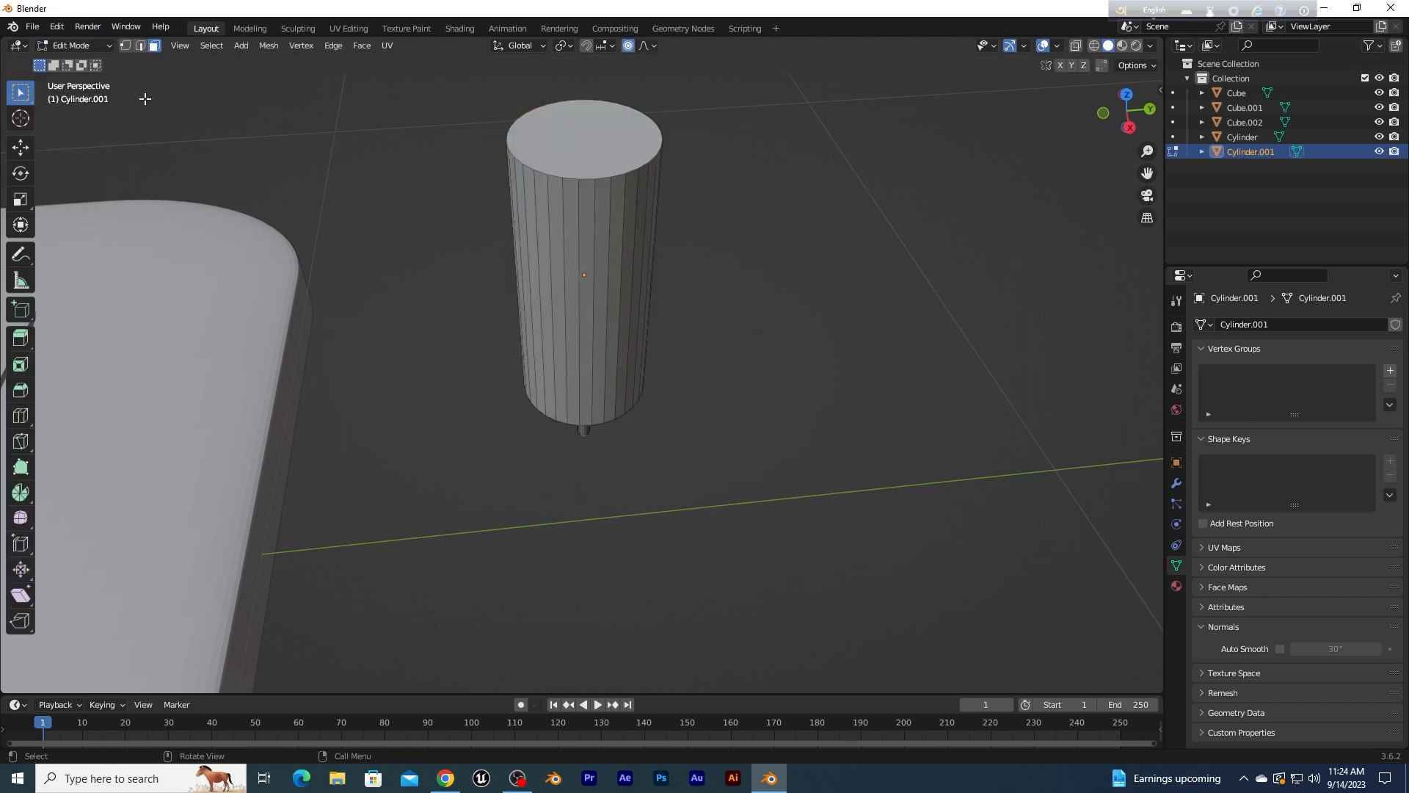
pyautogui.click(584, 130)
pyautogui.press('i')
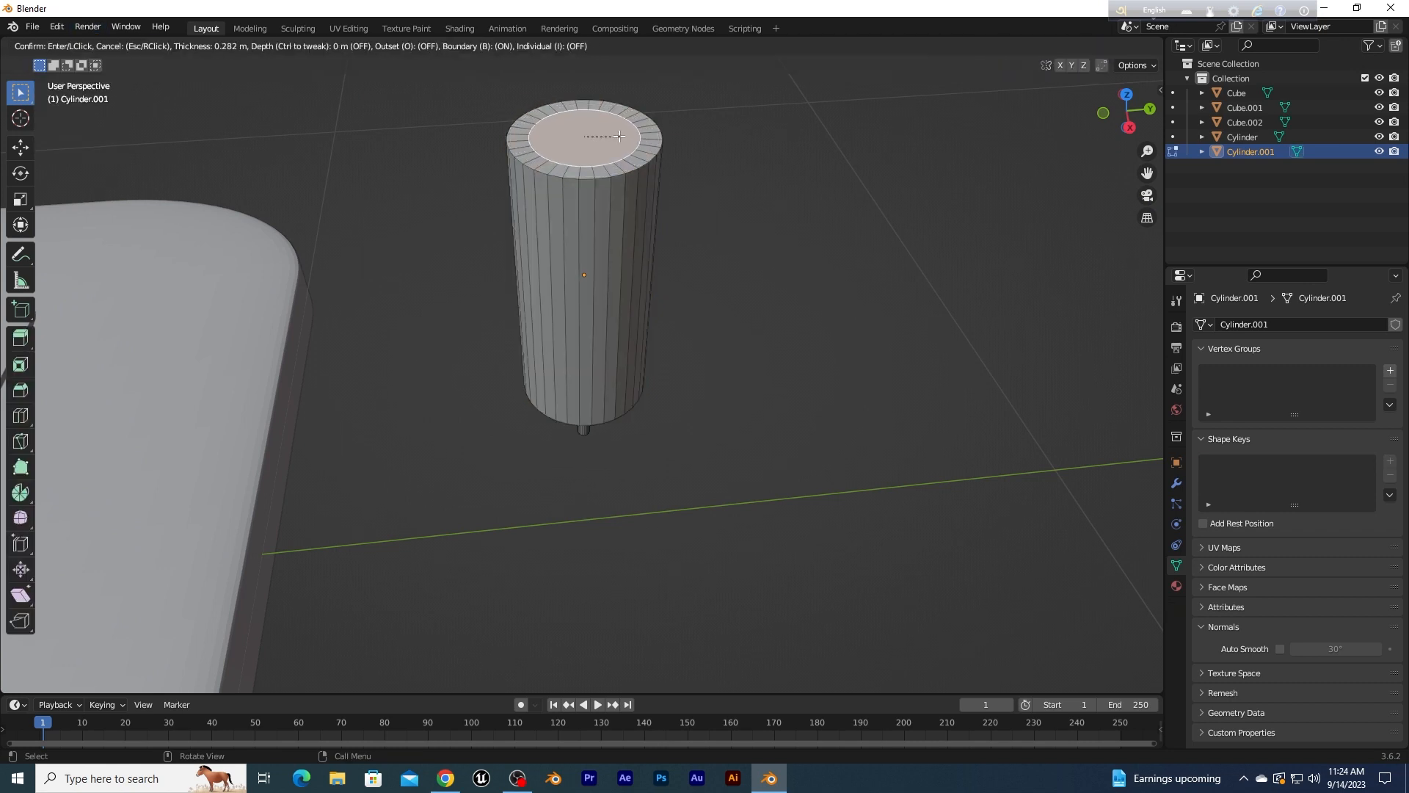
pyautogui.click(617, 135)
# Step: Move the inset top face up by about 0.009 m to form a sloped rim, and return to Object Mode
pyautogui.press('g')
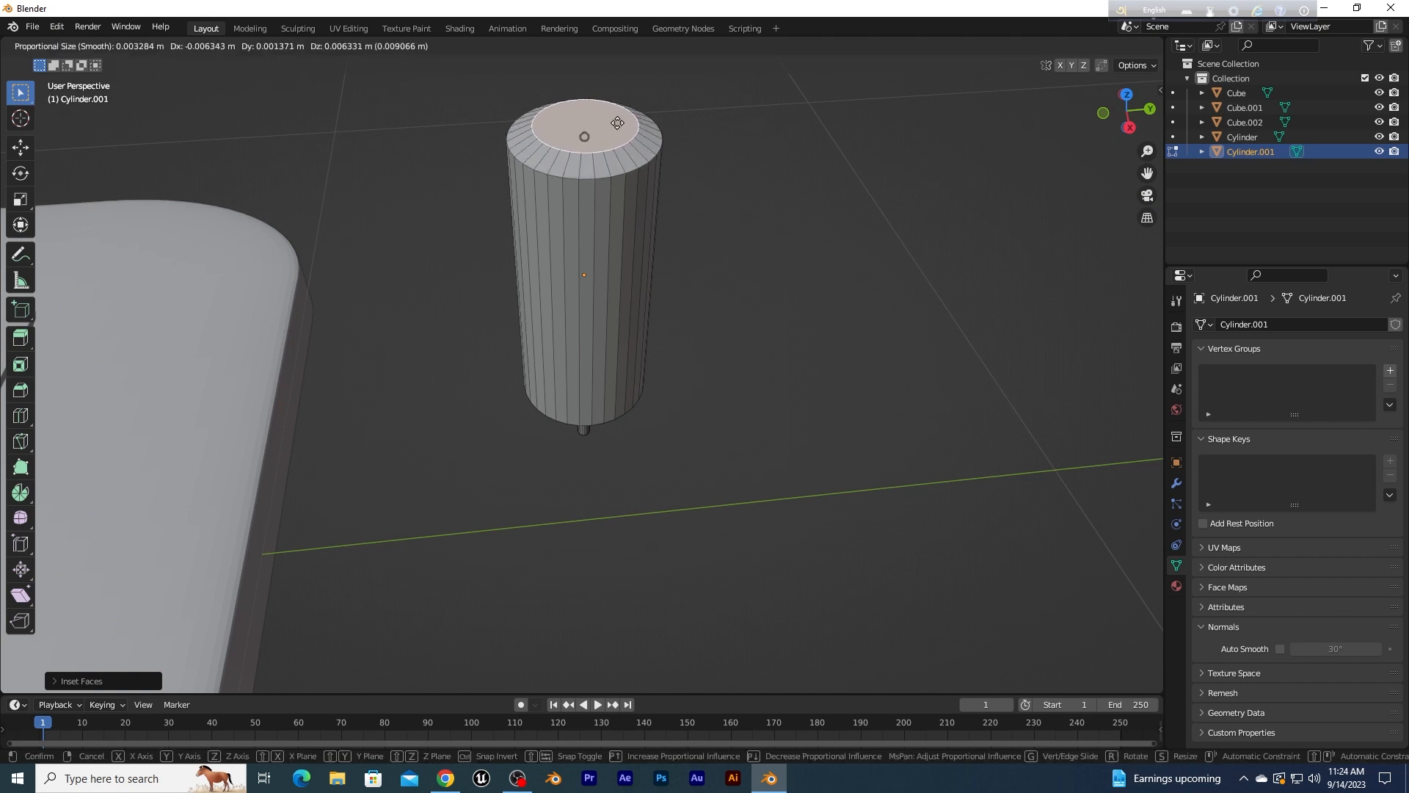
pyautogui.click(617, 123)
pyautogui.click(85, 51)
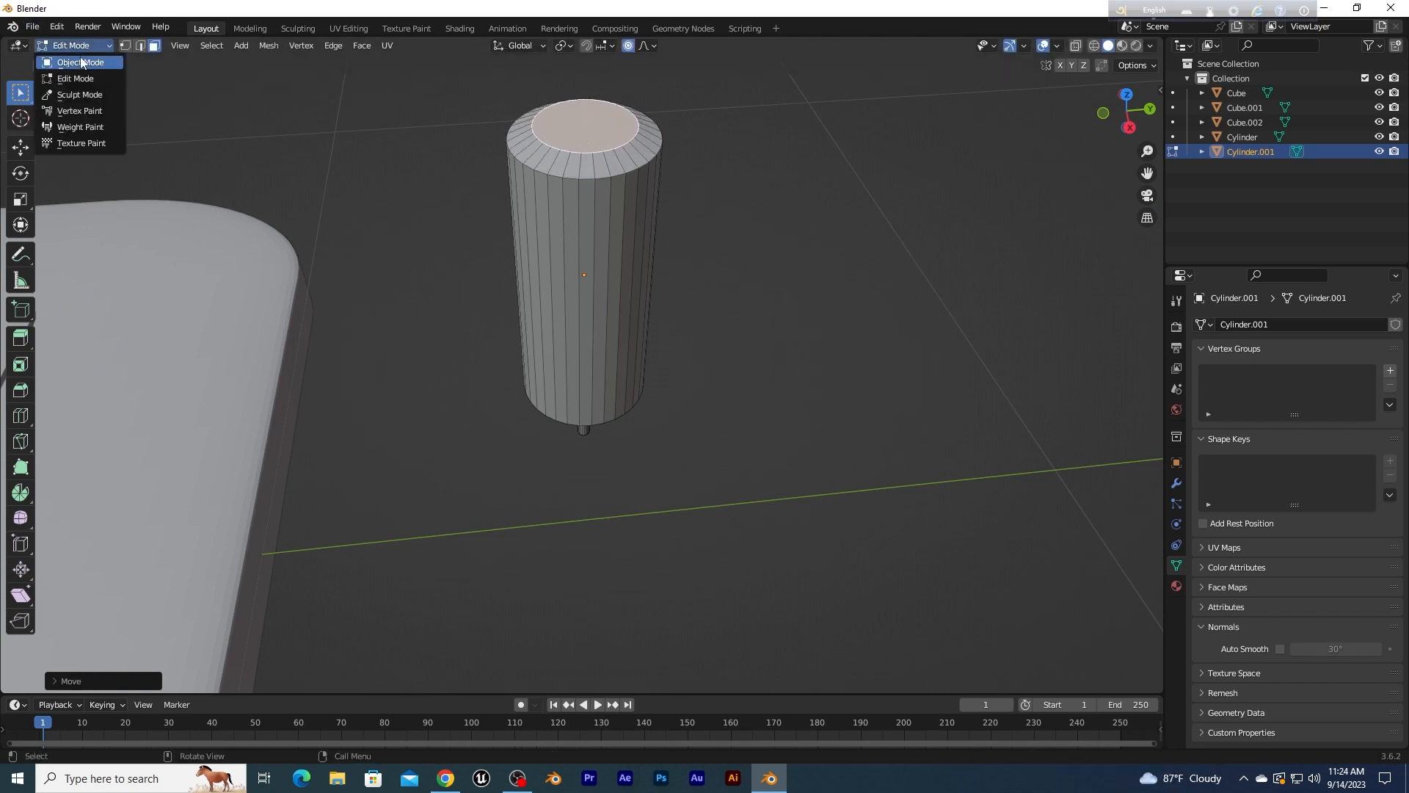
pyautogui.click(79, 63)
pyautogui.click(384, 190)
pyautogui.scroll(-5, 490, 233)
pyautogui.moveTo(602, 299)
pyautogui.mouseDown(button='middle')
pyautogui.moveTo(624, 279)
pyautogui.moveTo(592, 279)
pyautogui.mouseUp(button='middle')
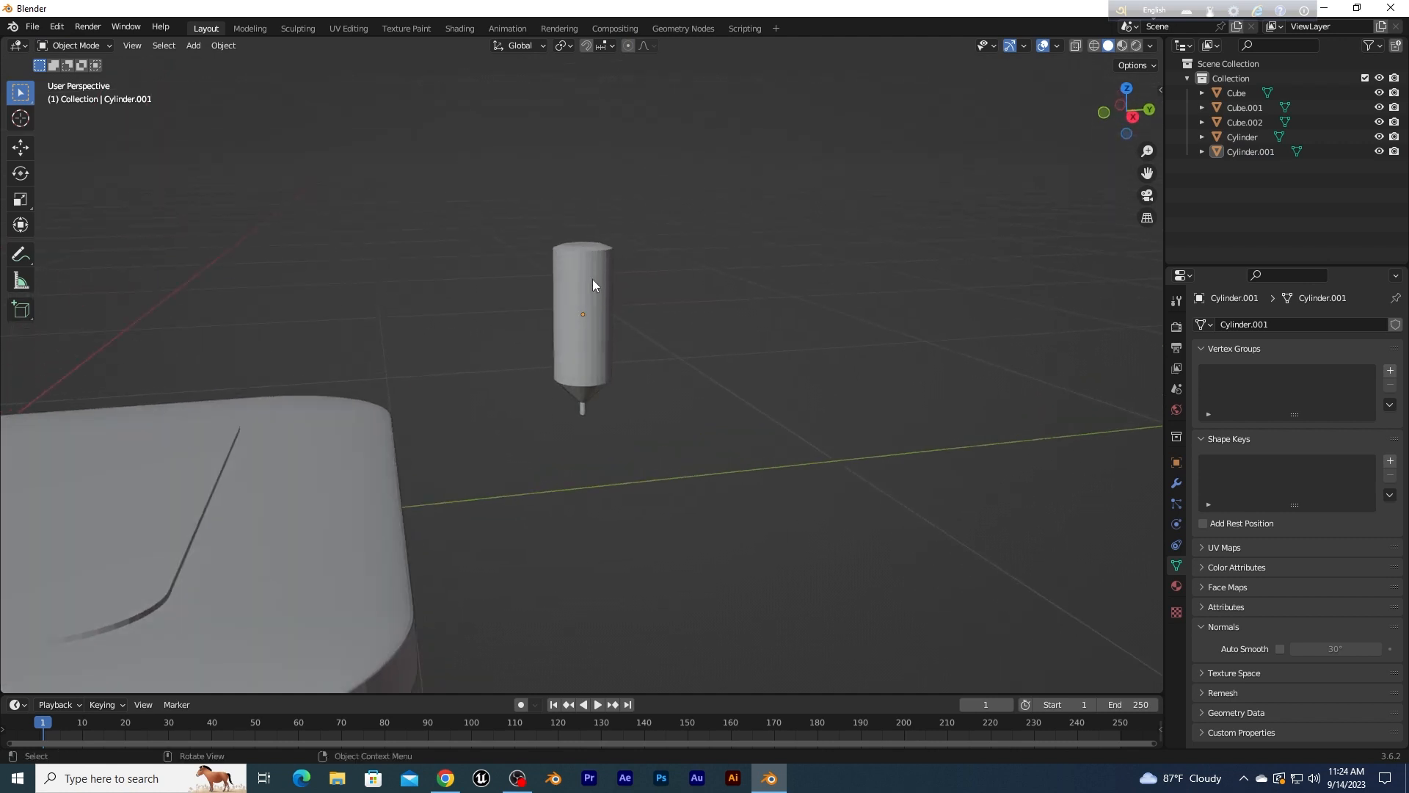
# Step: Add a Bevel modifier to the stylus with an amount of 0.1 m and 5 segments
pyautogui.click(591, 279)
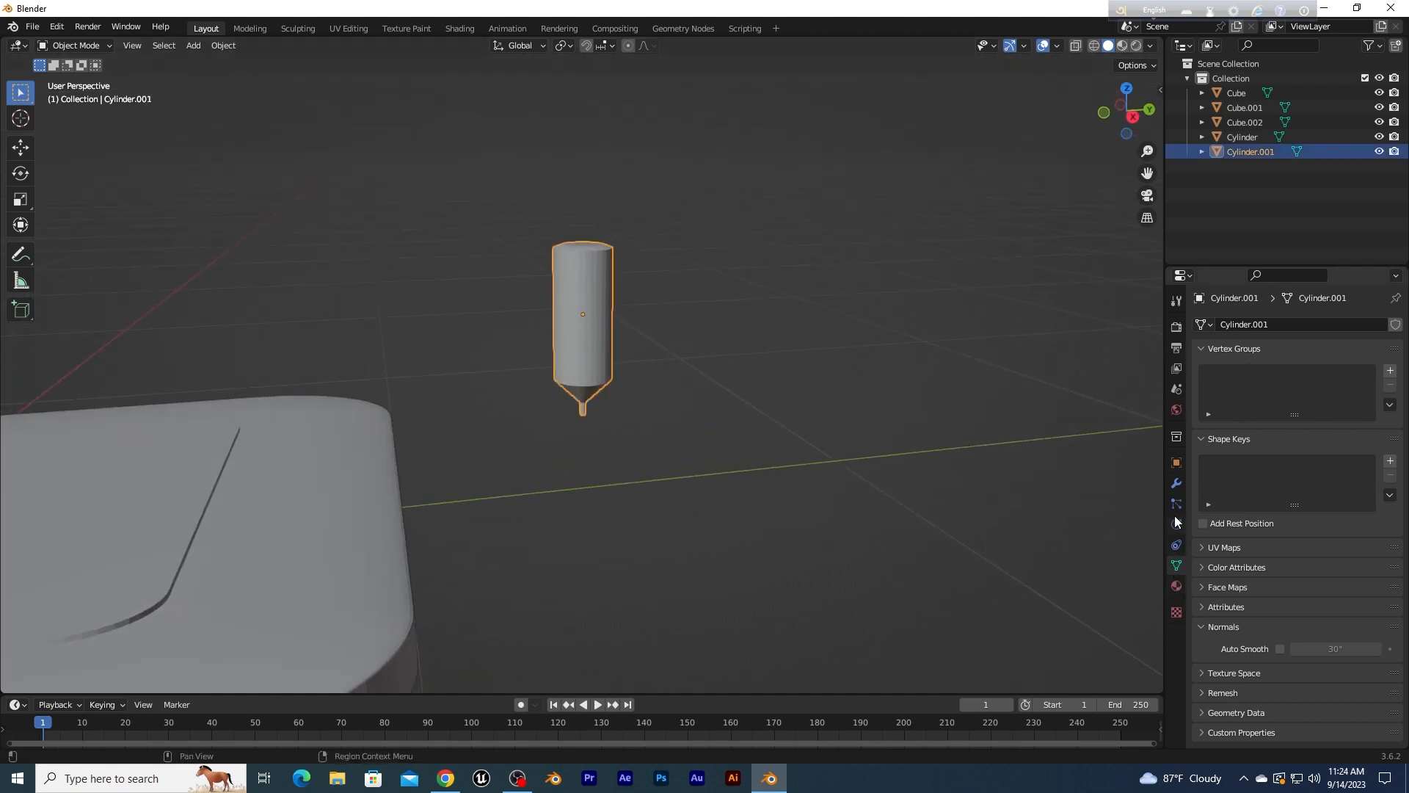
pyautogui.click(1176, 483)
pyautogui.click(1225, 325)
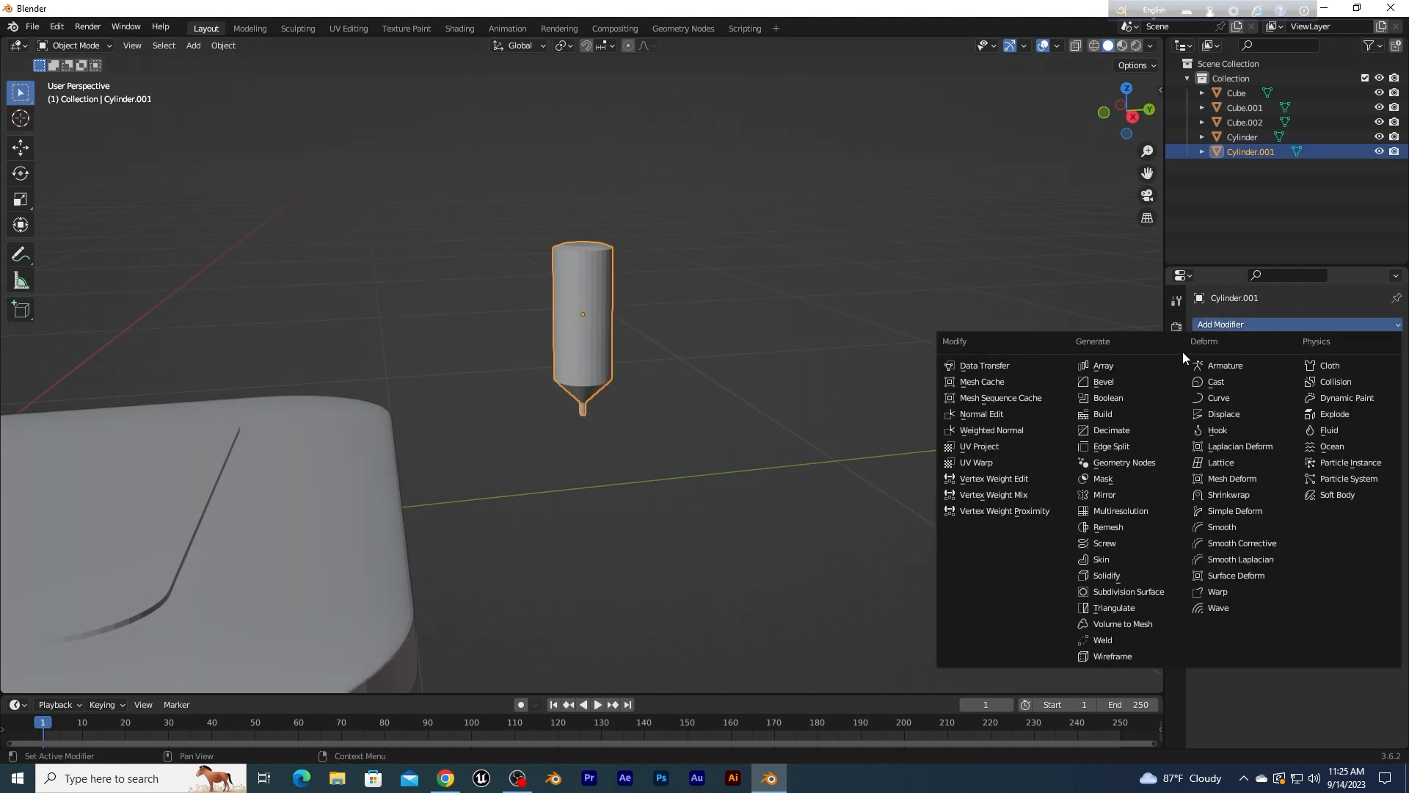
pyautogui.click(1126, 382)
pyautogui.moveTo(841, 369); pyautogui.dragTo(769, 408, button='middle')
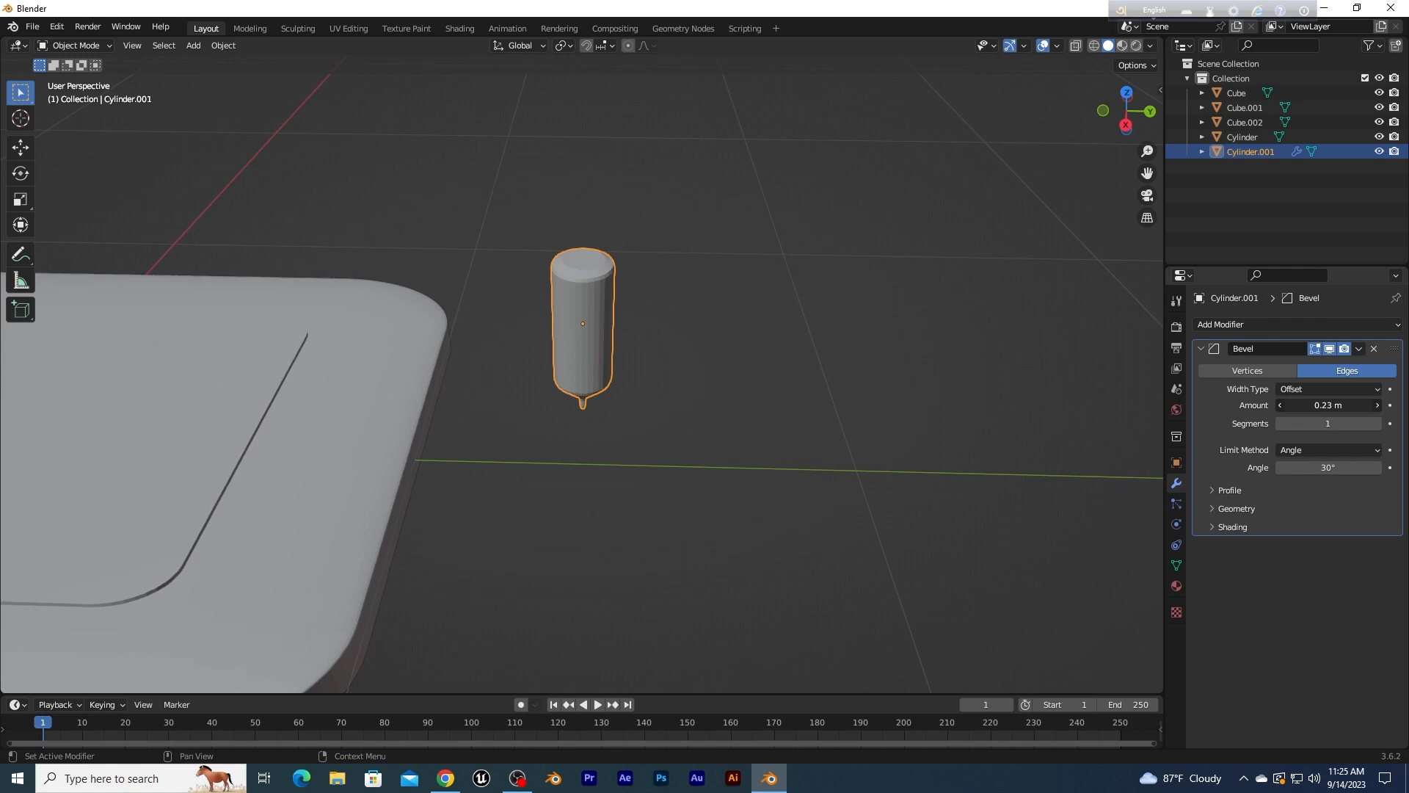
pyautogui.moveTo(1320, 406); pyautogui.dragTo(1329, 406)
pyautogui.hotkey('ctrl', 'z')
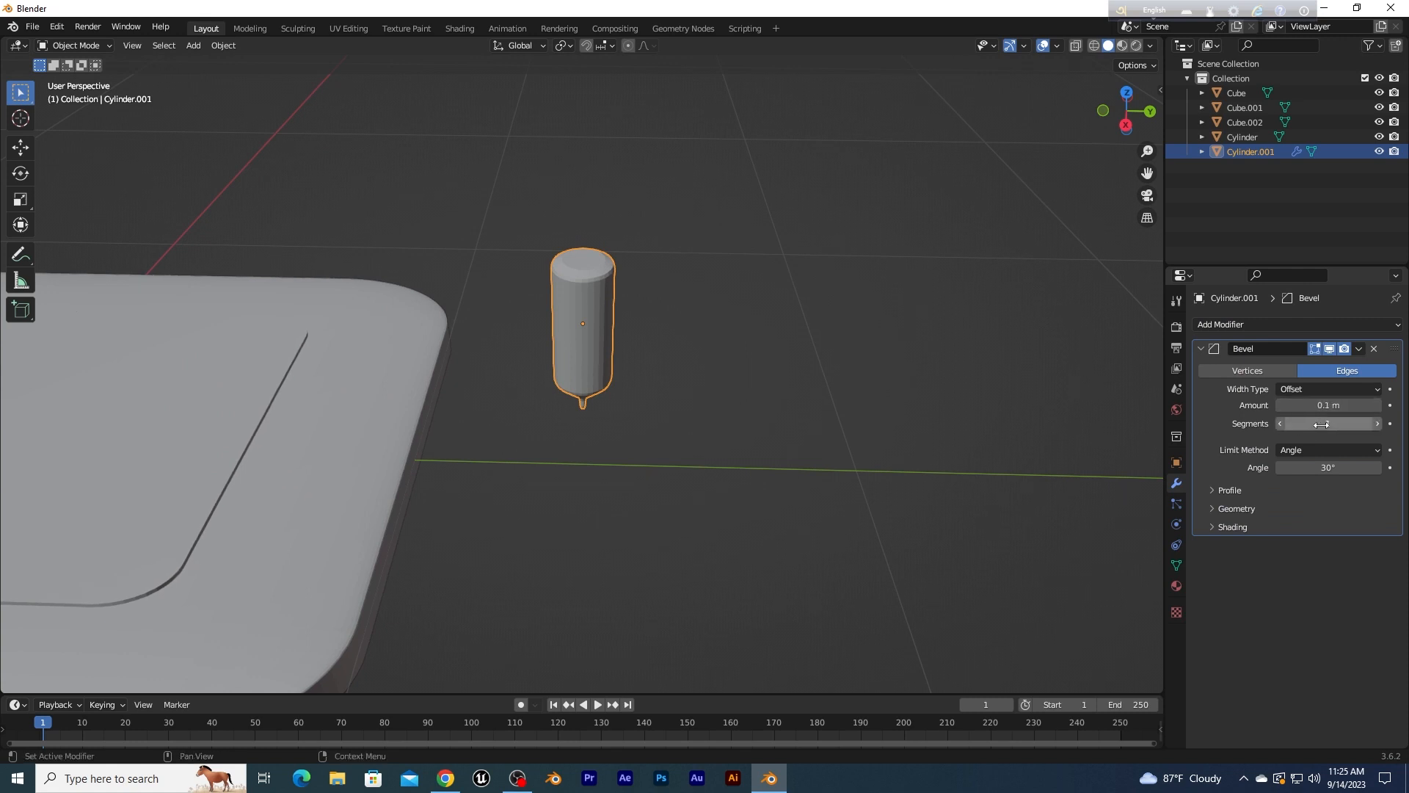
pyautogui.moveTo(1313, 427); pyautogui.dragTo(1342, 427)
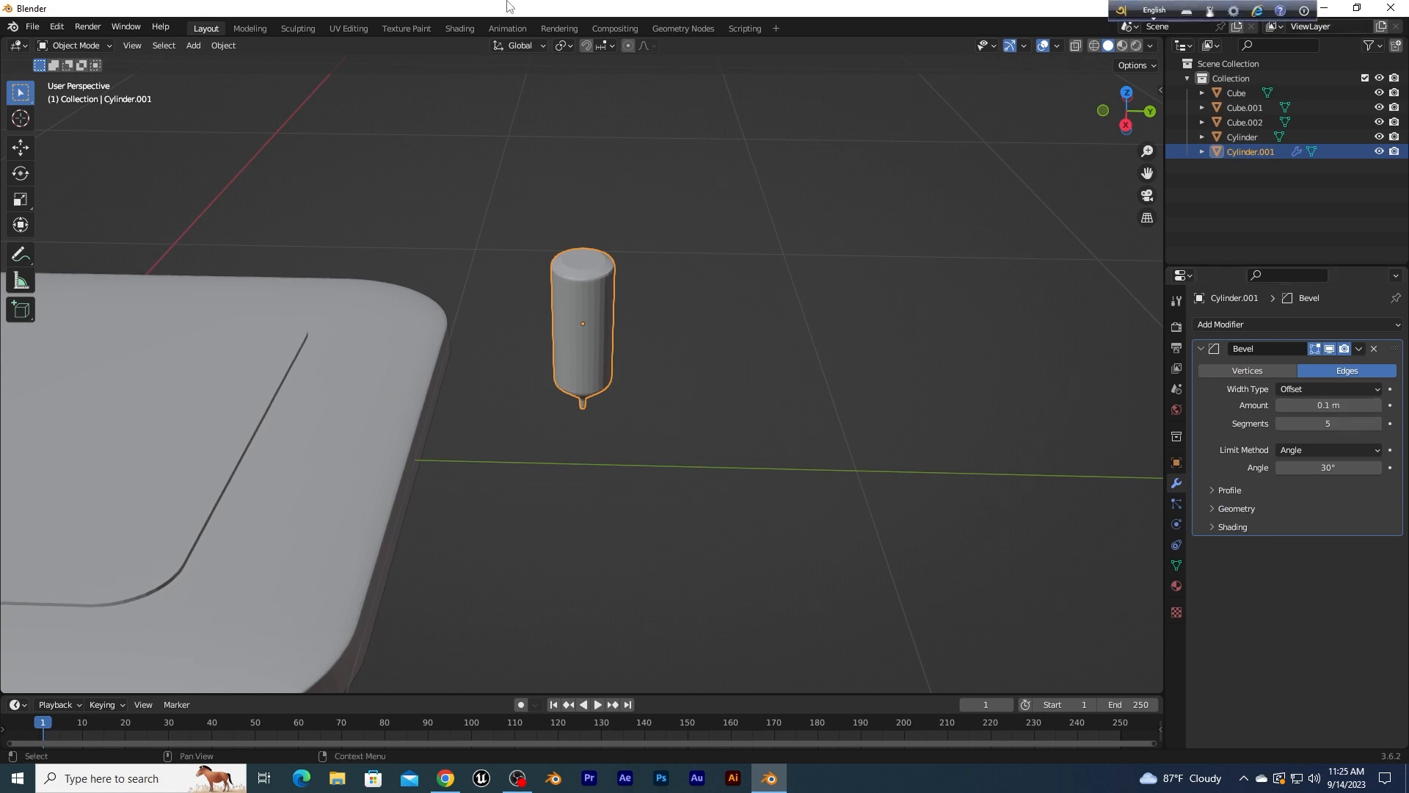
pyautogui.click(756, 367)
pyautogui.moveTo(756, 367); pyautogui.dragTo(808, 354, button='middle')
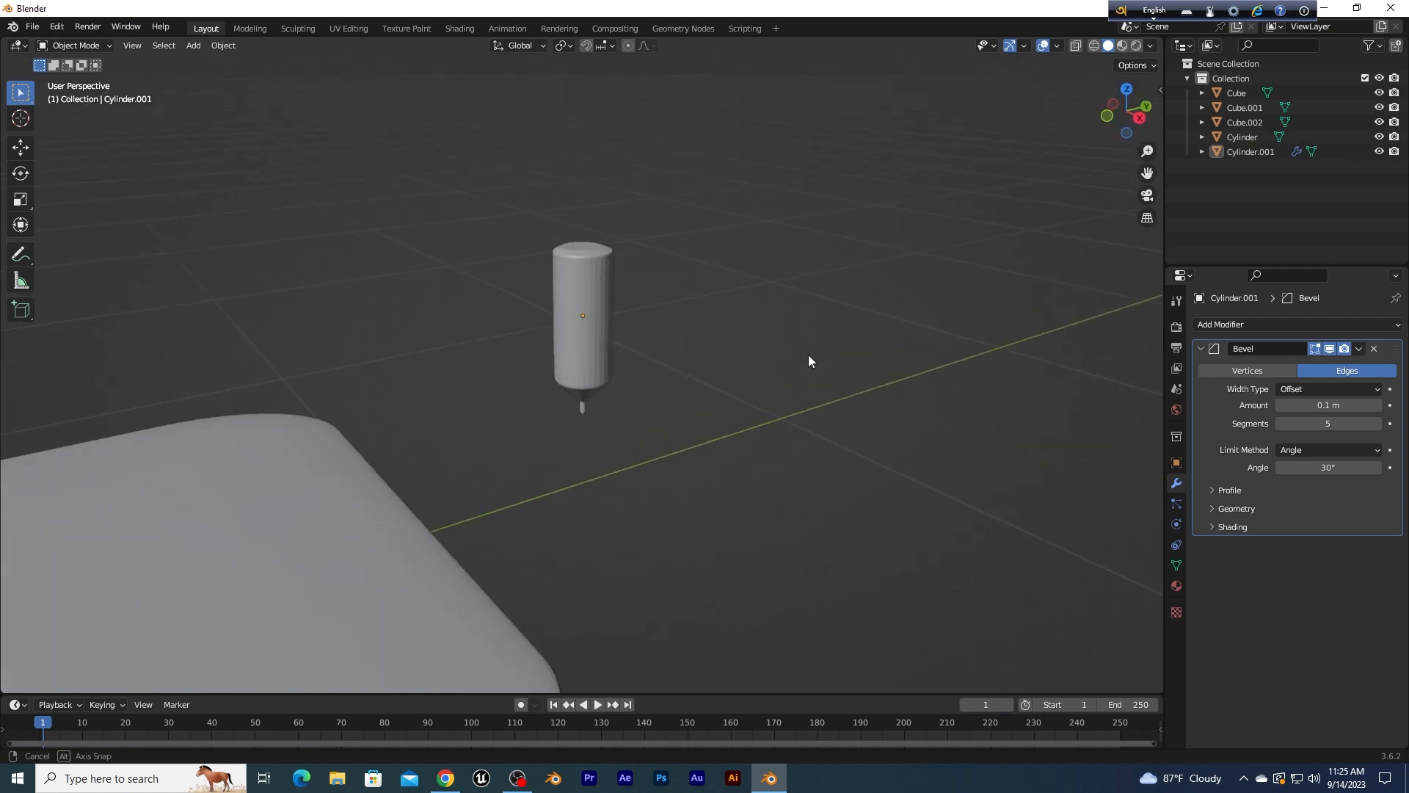
# Step: Try smooth shading on the stylus, and undo it
pyautogui.scroll(3, 665, 267)
pyautogui.keyDown('shift'); pyautogui.moveTo(676, 265); pyautogui.dragTo(639, 350, button='middle'); pyautogui.keyUp('shift')
pyautogui.click(614, 344)
pyautogui.rightClick(638, 350)
pyautogui.click(636, 348)
pyautogui.click(795, 353)
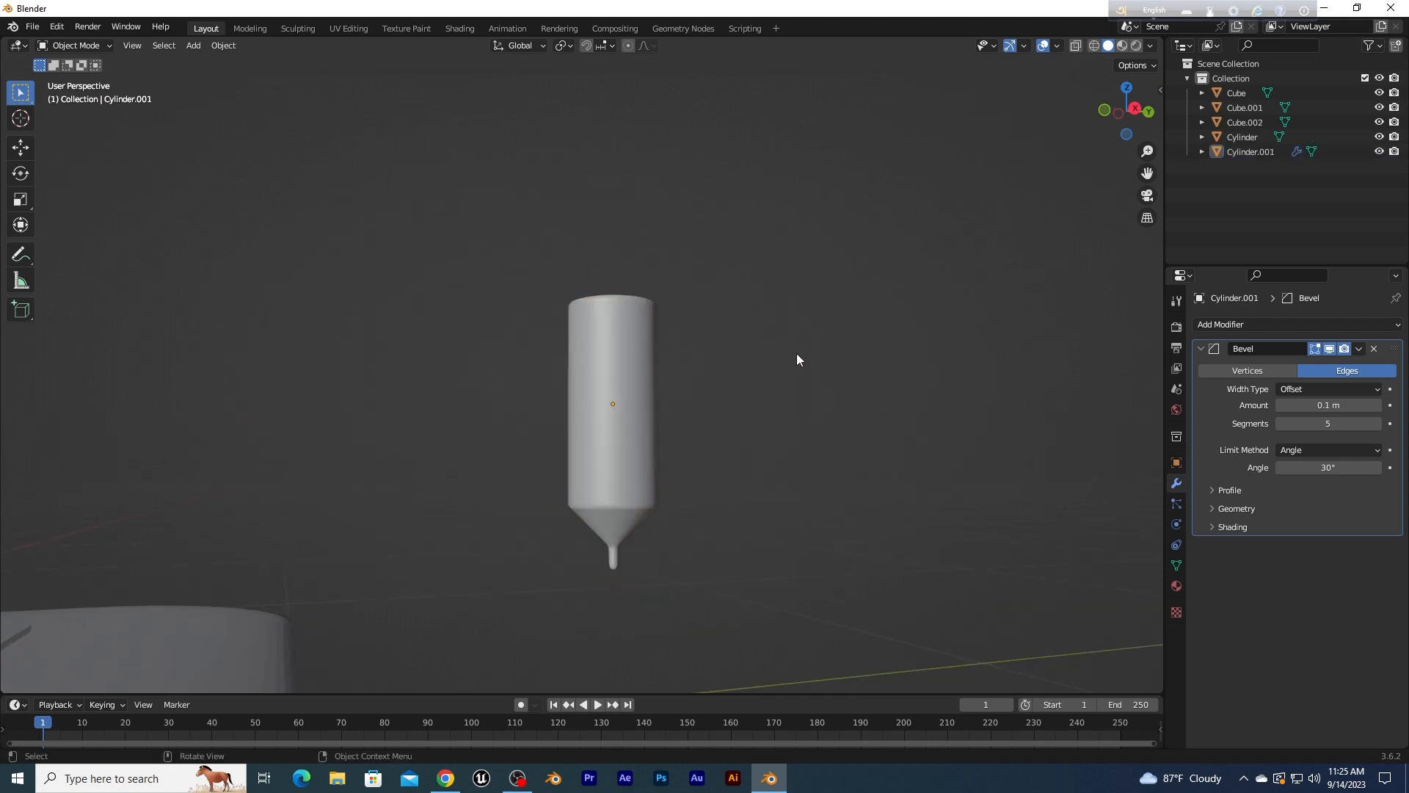
pyautogui.moveTo(795, 354); pyautogui.dragTo(826, 377, button='middle')
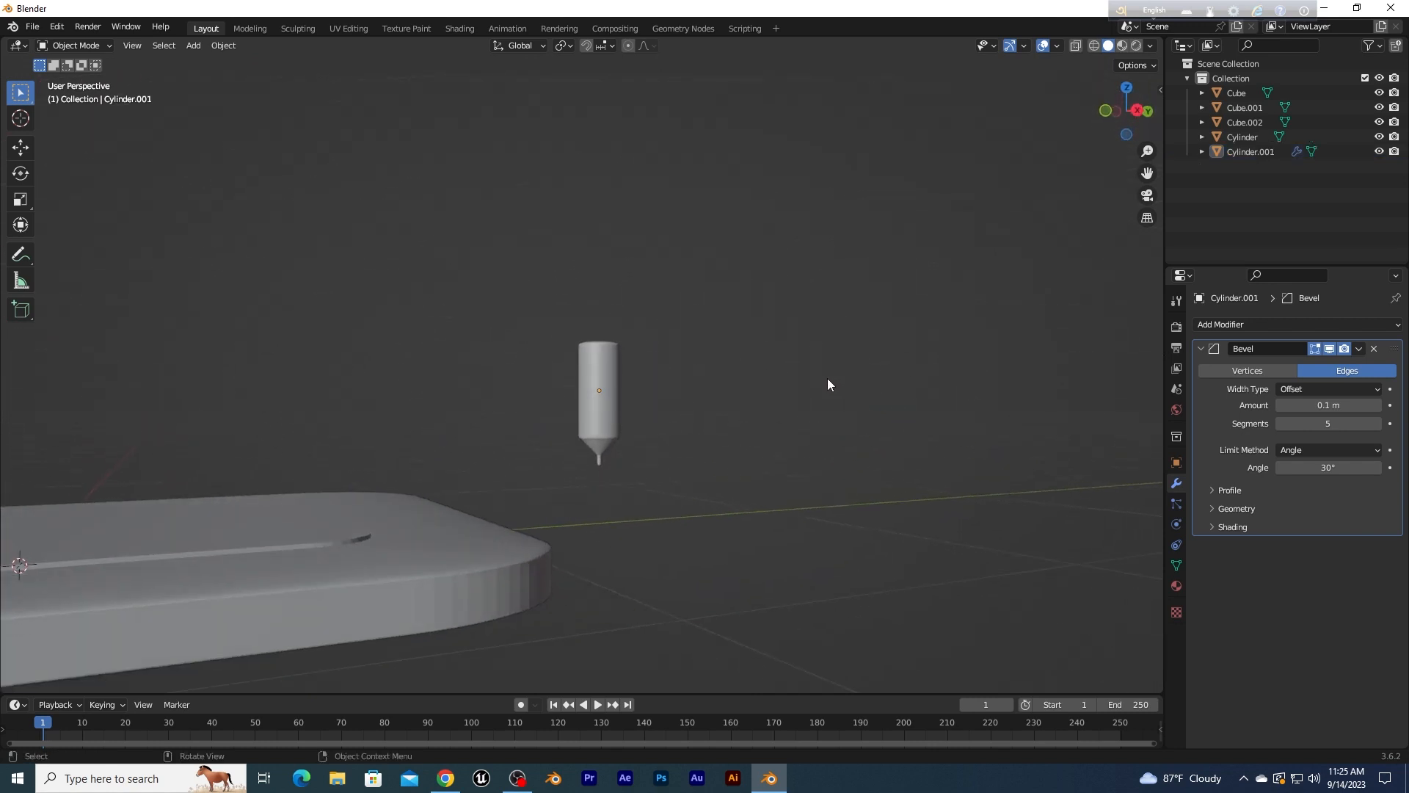
pyautogui.click(604, 369)
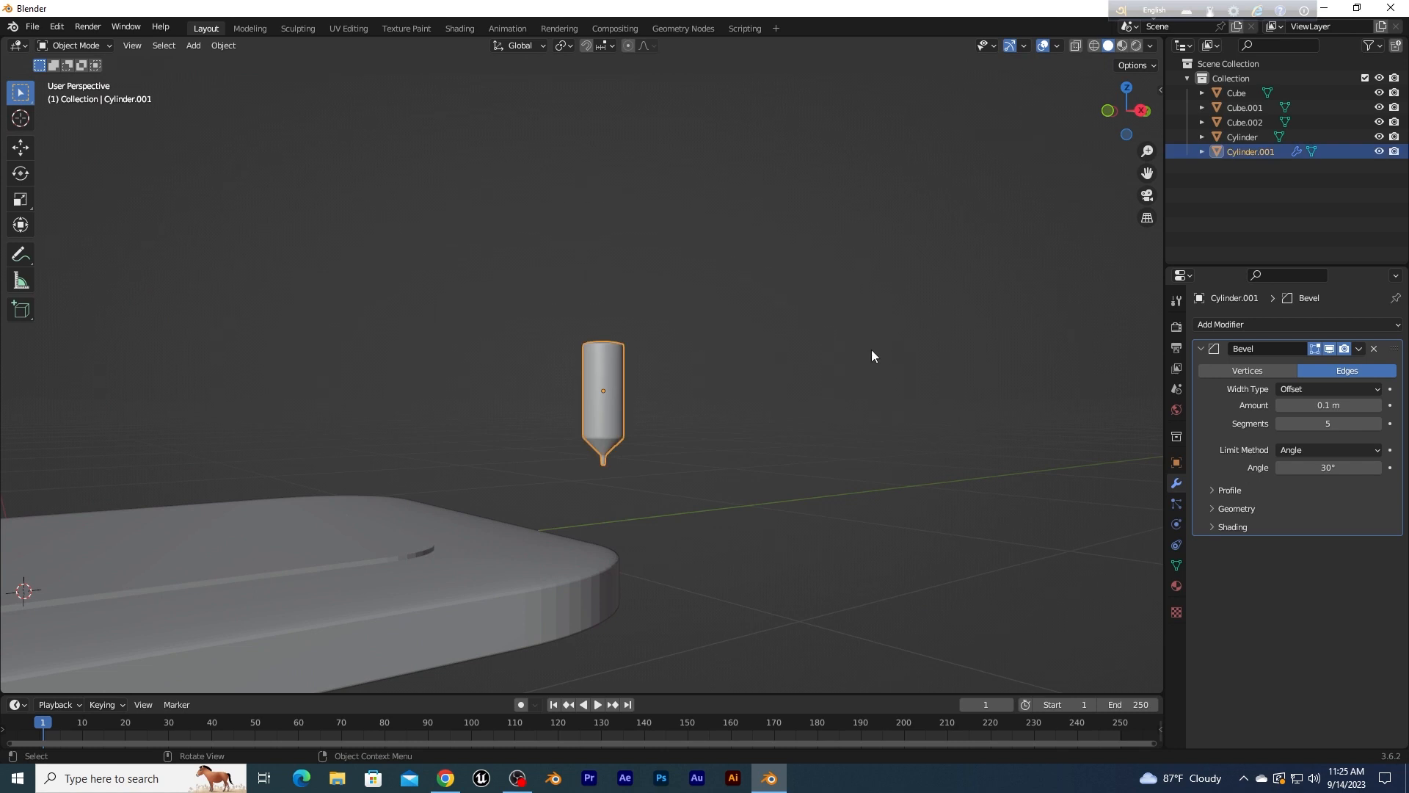
pyautogui.click(853, 358)
pyautogui.hotkey('ctrl', 'z')
pyautogui.scroll(5, 676, 412)
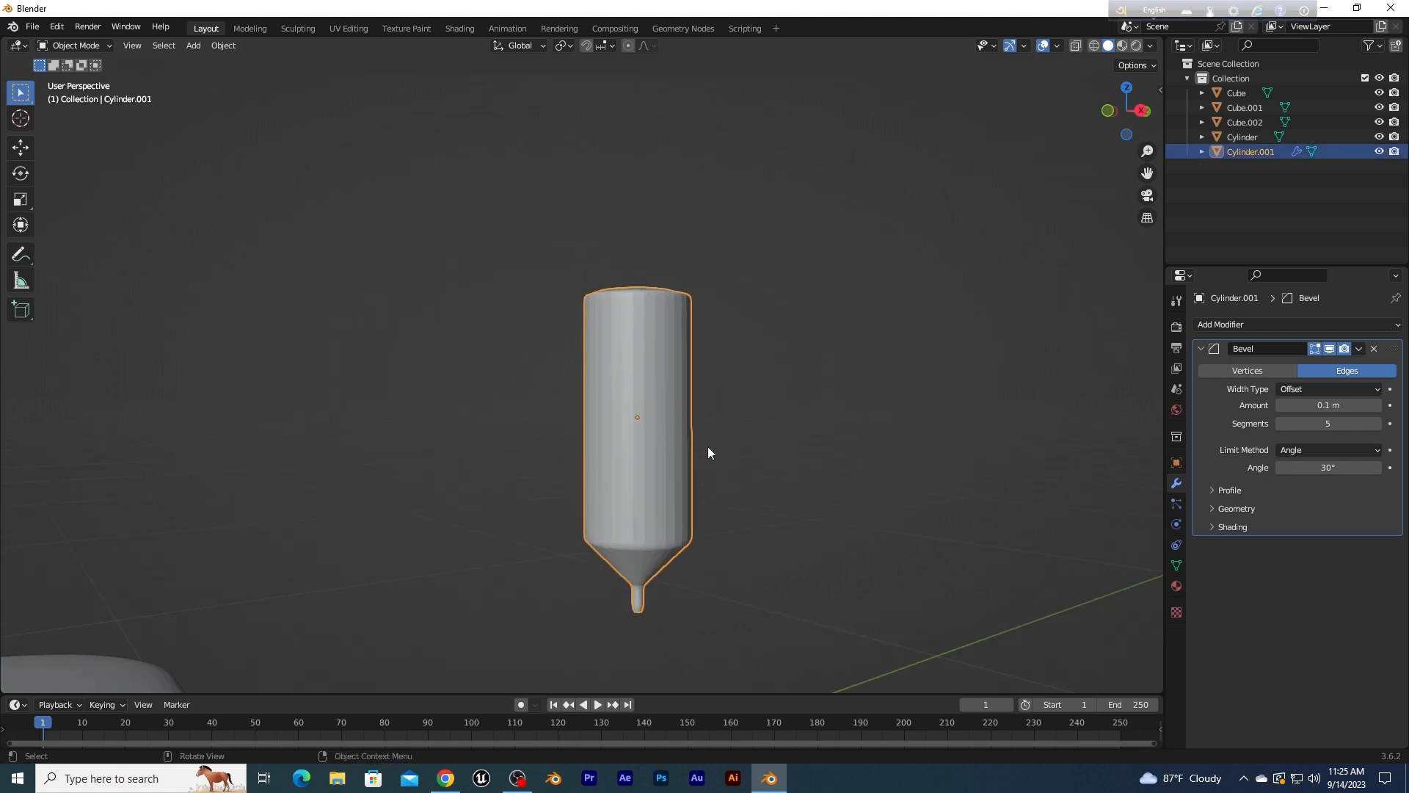
pyautogui.moveTo(708, 452); pyautogui.dragTo(693, 463, button='middle')
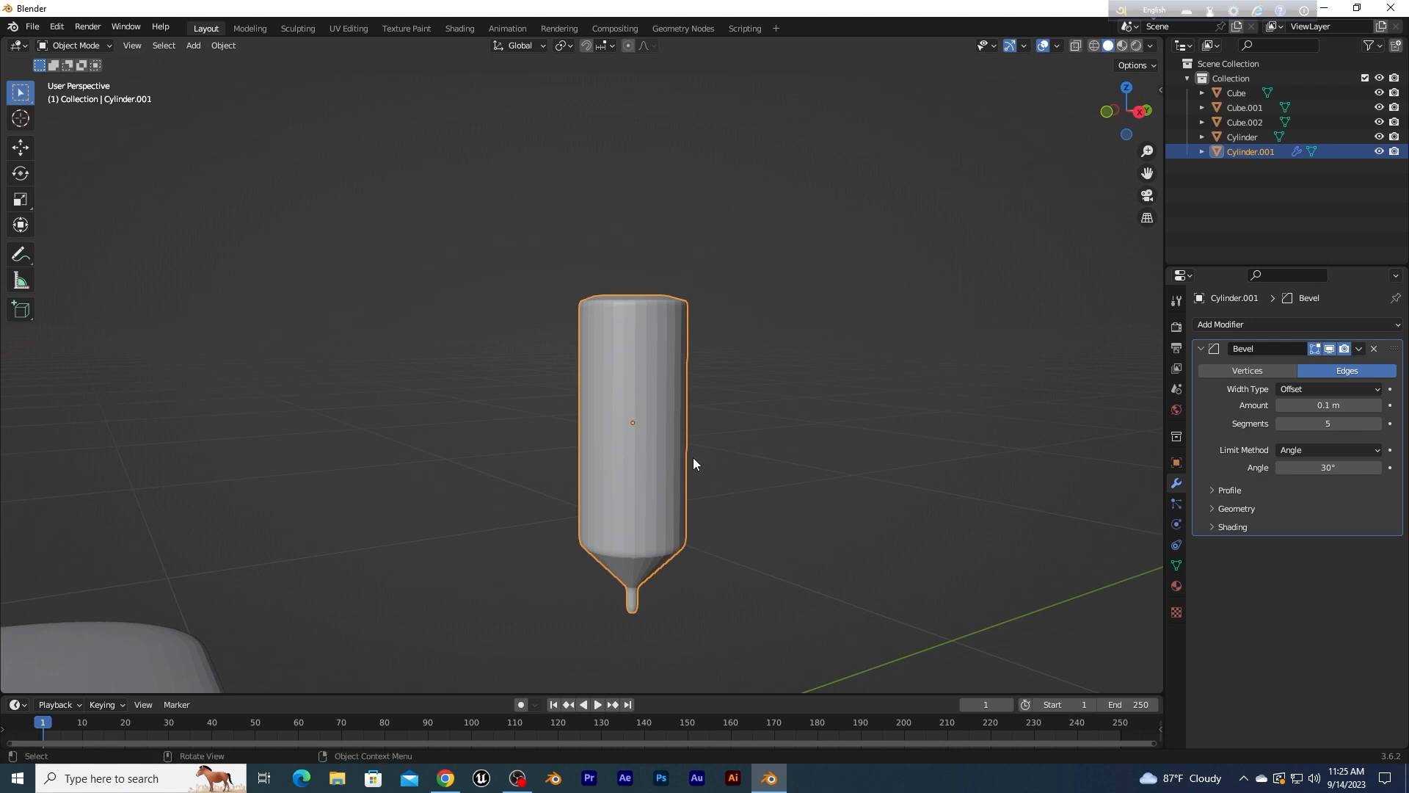
pyautogui.moveTo(613, 396); pyautogui.dragTo(658, 446, button='middle')
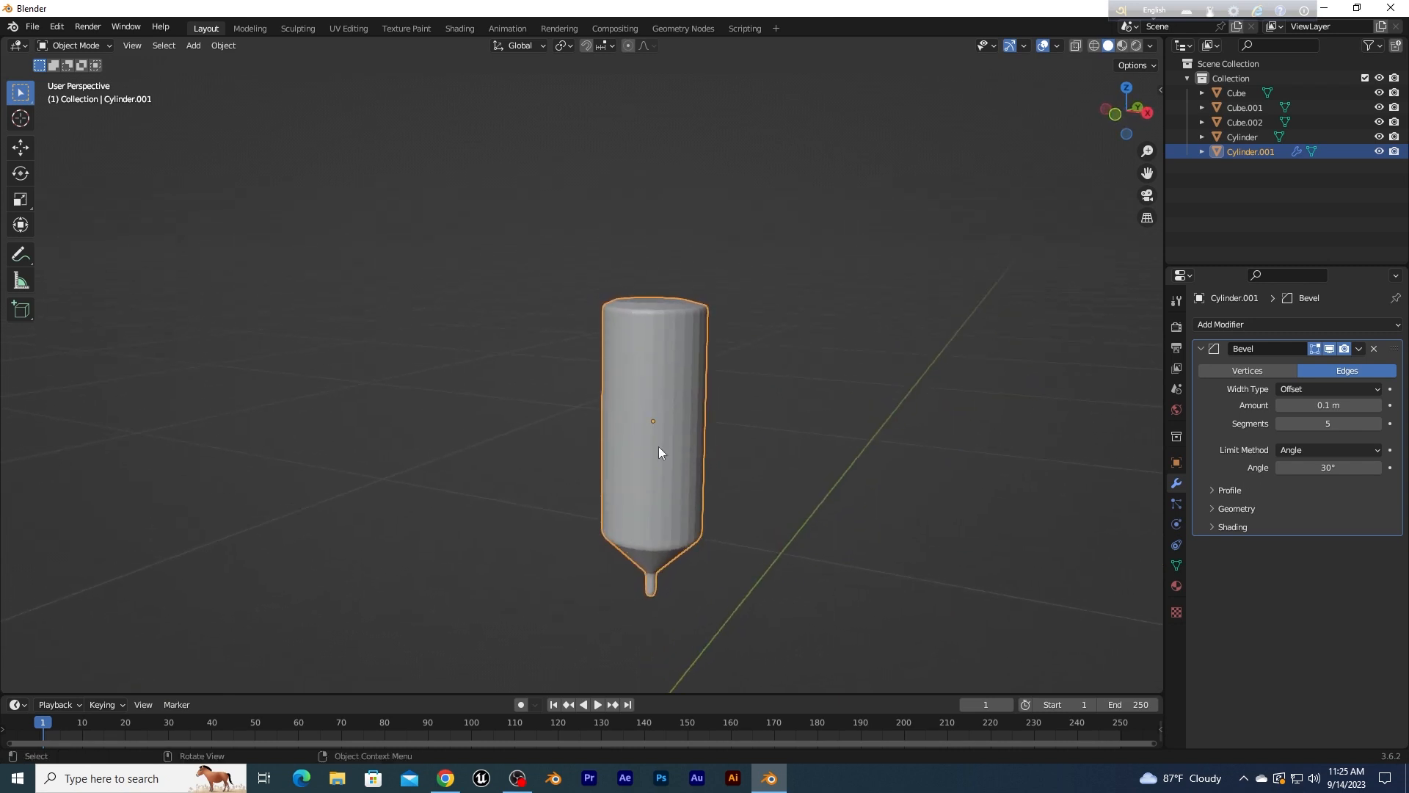
# Step: In Edit Mode, cut two horizontal edge loops around the stylus body, one near mid-height and one below it with an edge slide of about -0.49
pyautogui.scroll(3, 758, 446)
pyautogui.click(73, 45)
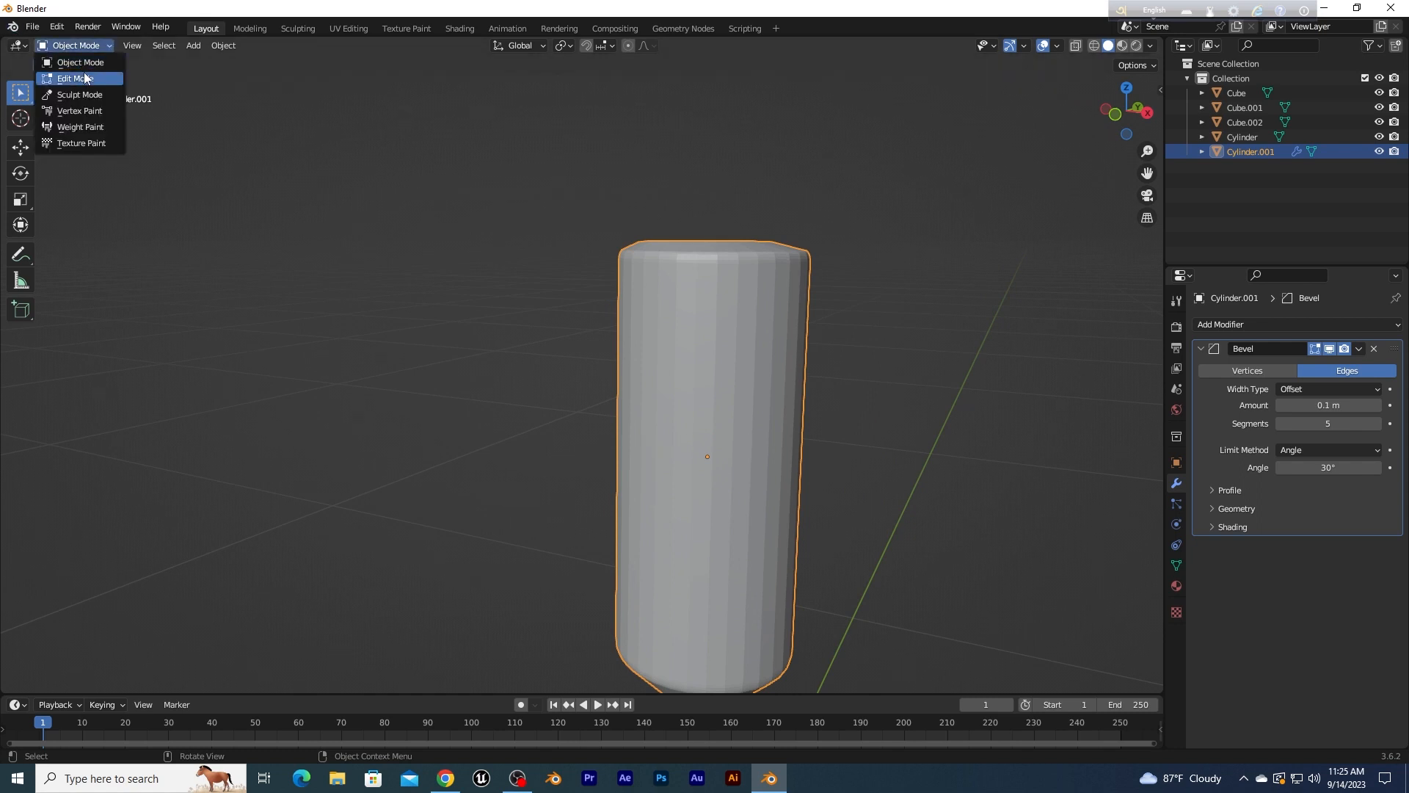
pyautogui.click(84, 72)
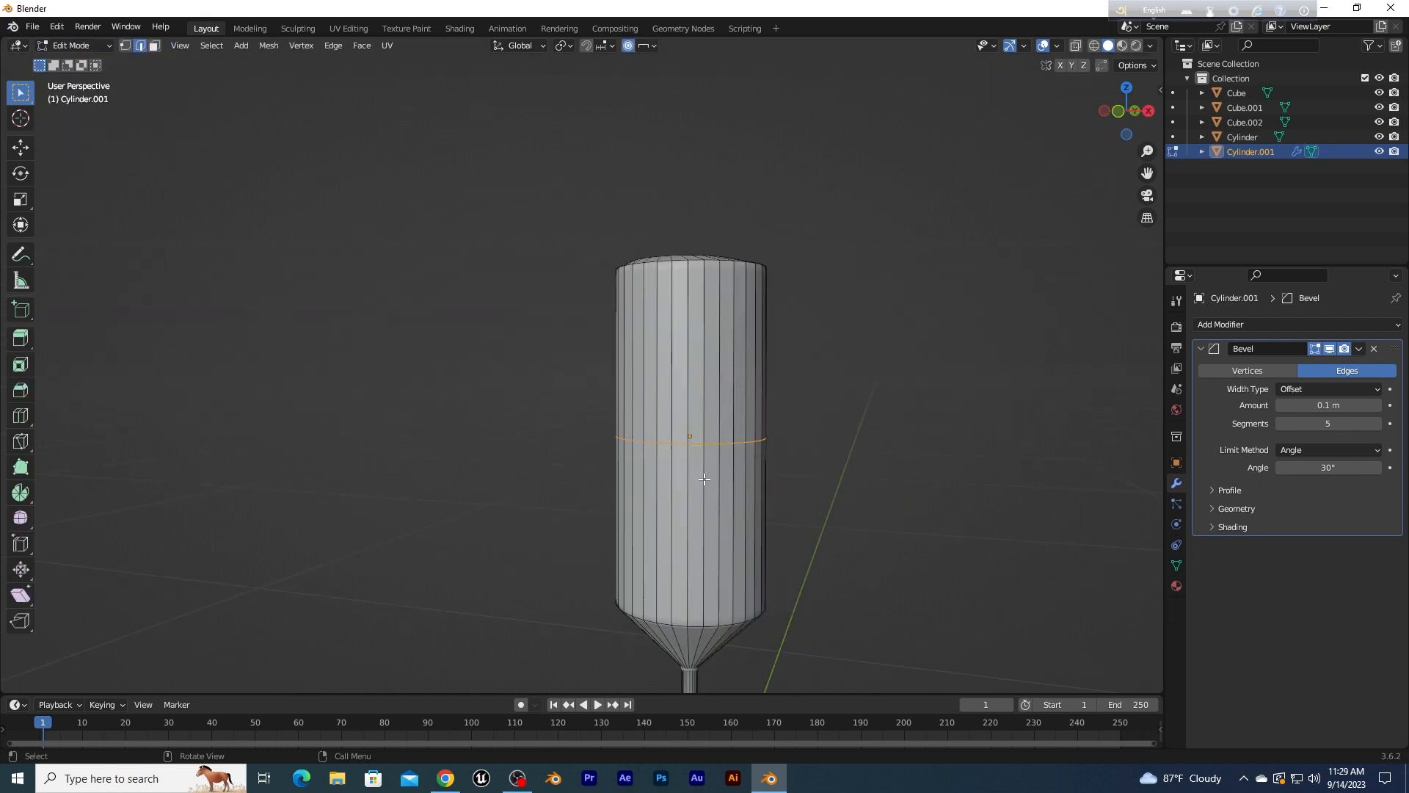
pyautogui.hotkey('ctrl', 'r')
pyautogui.click(723, 462)
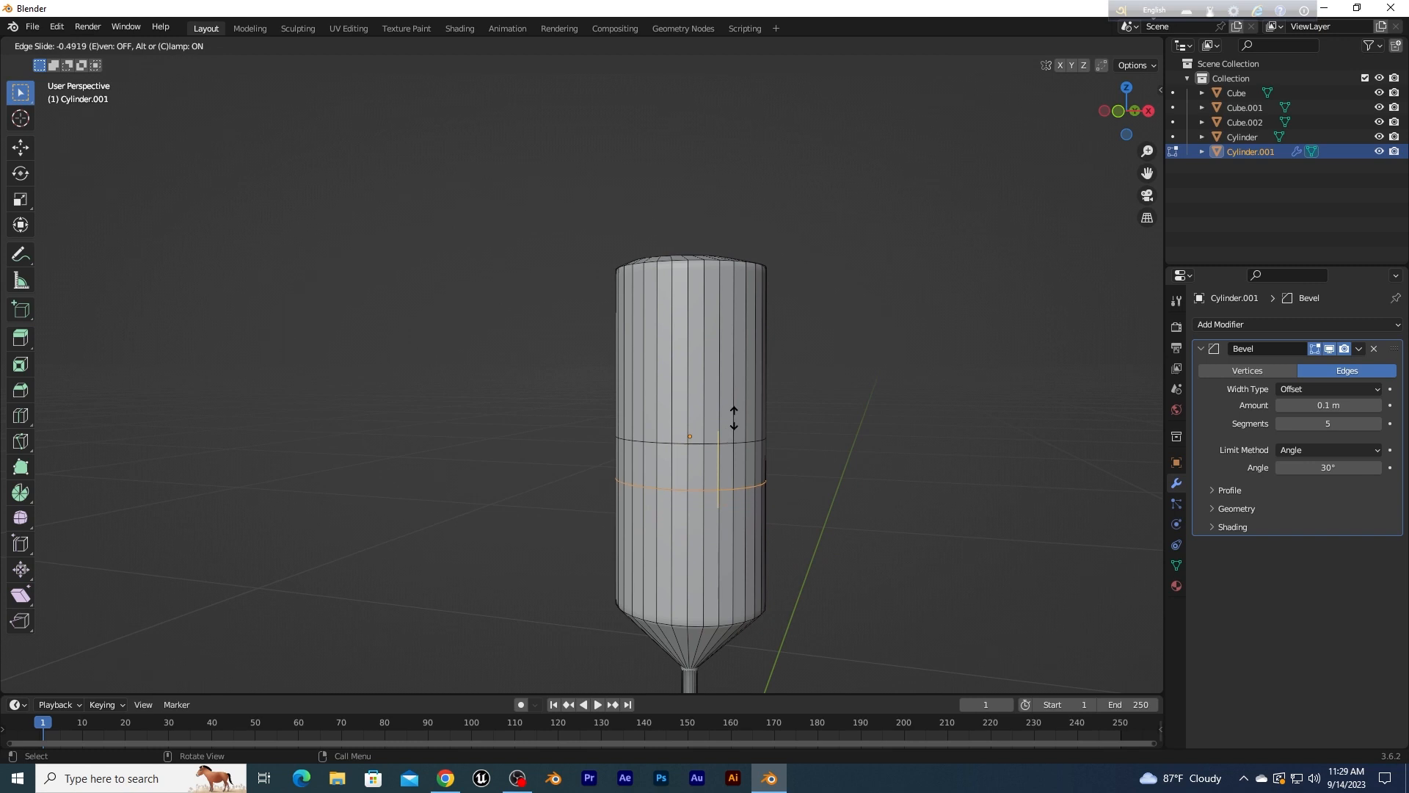
pyautogui.click(734, 417)
# Step: Switch to face selection and select one narrow side face between the two edge loops on the stylus
pyautogui.click(685, 458)
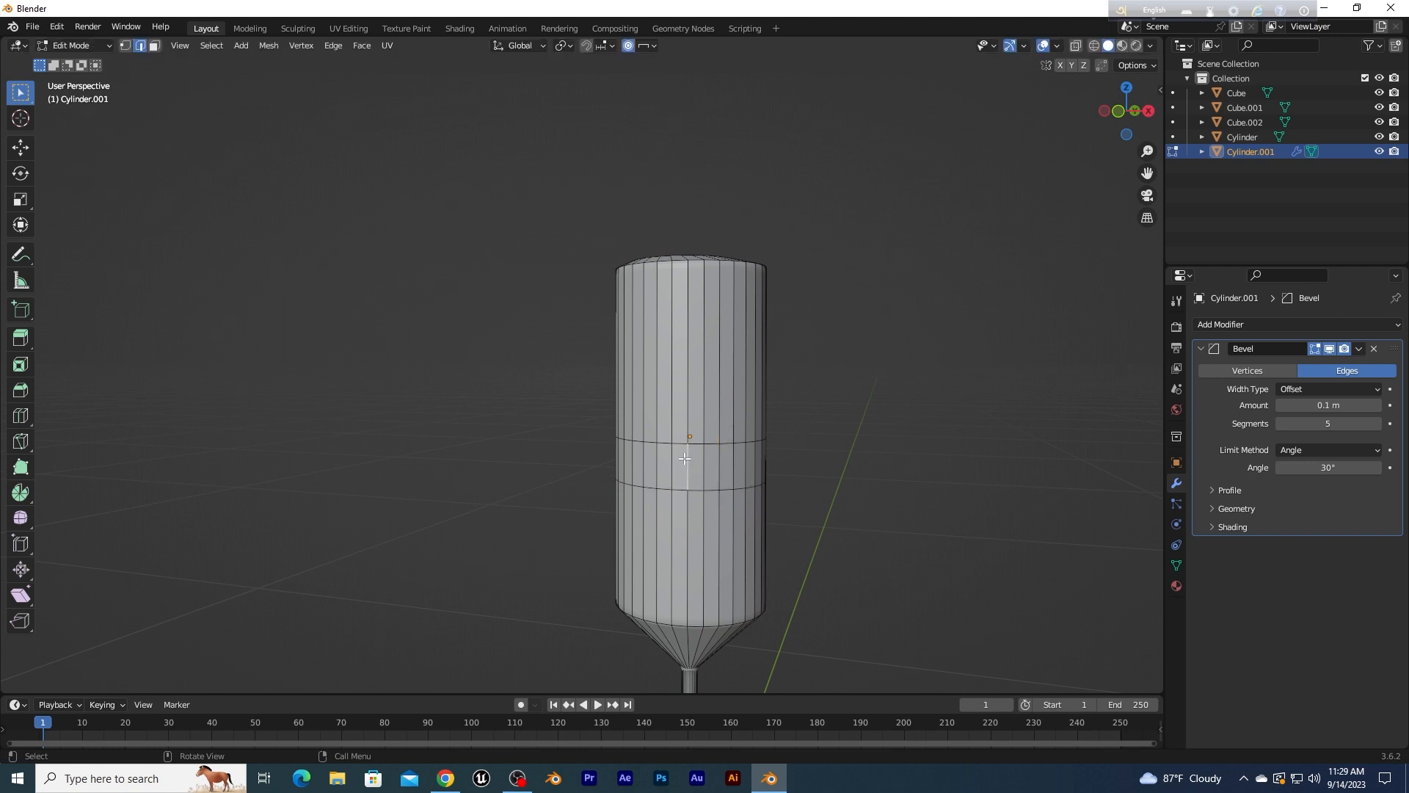
pyautogui.click(155, 46)
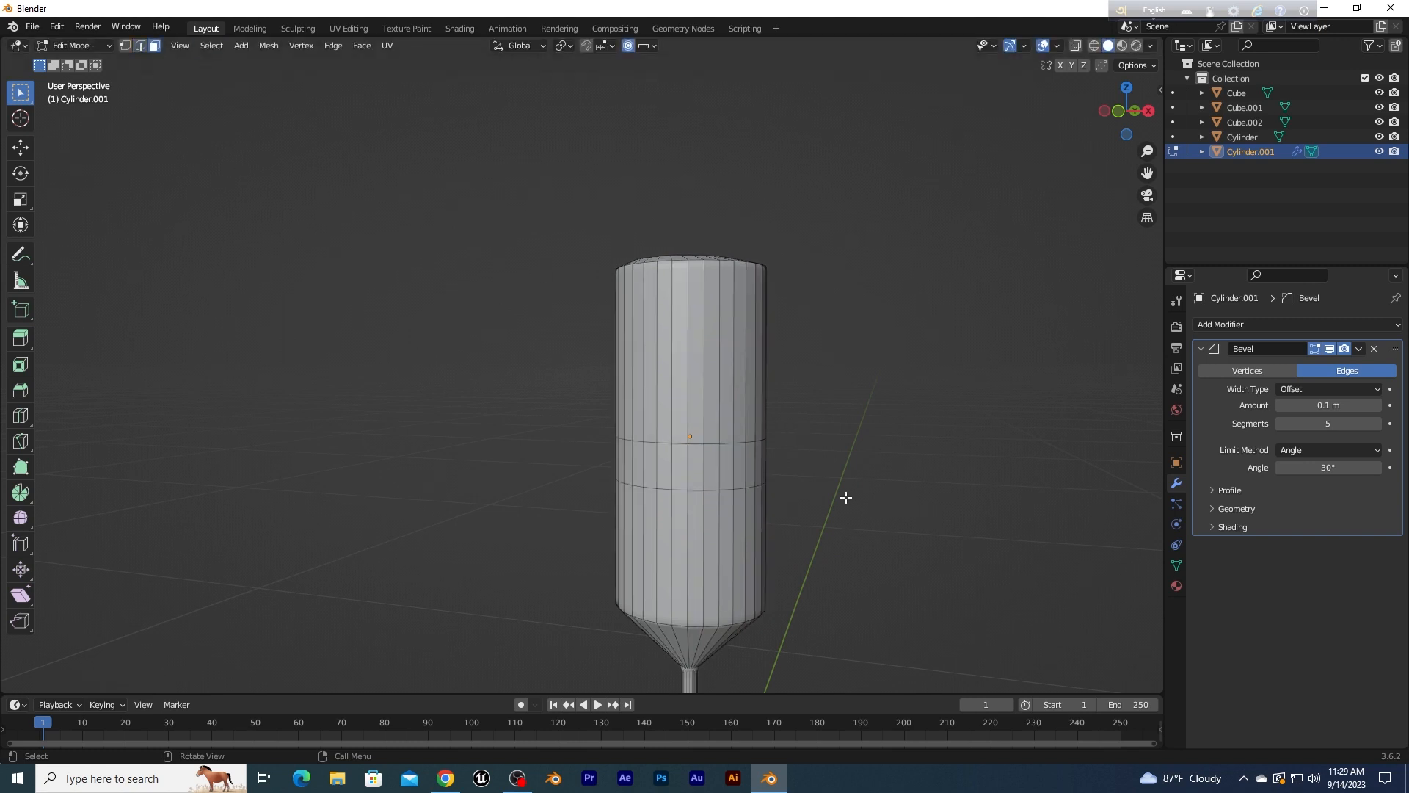
pyautogui.click(683, 460)
pyautogui.moveTo(851, 473); pyautogui.dragTo(764, 487, button='middle')
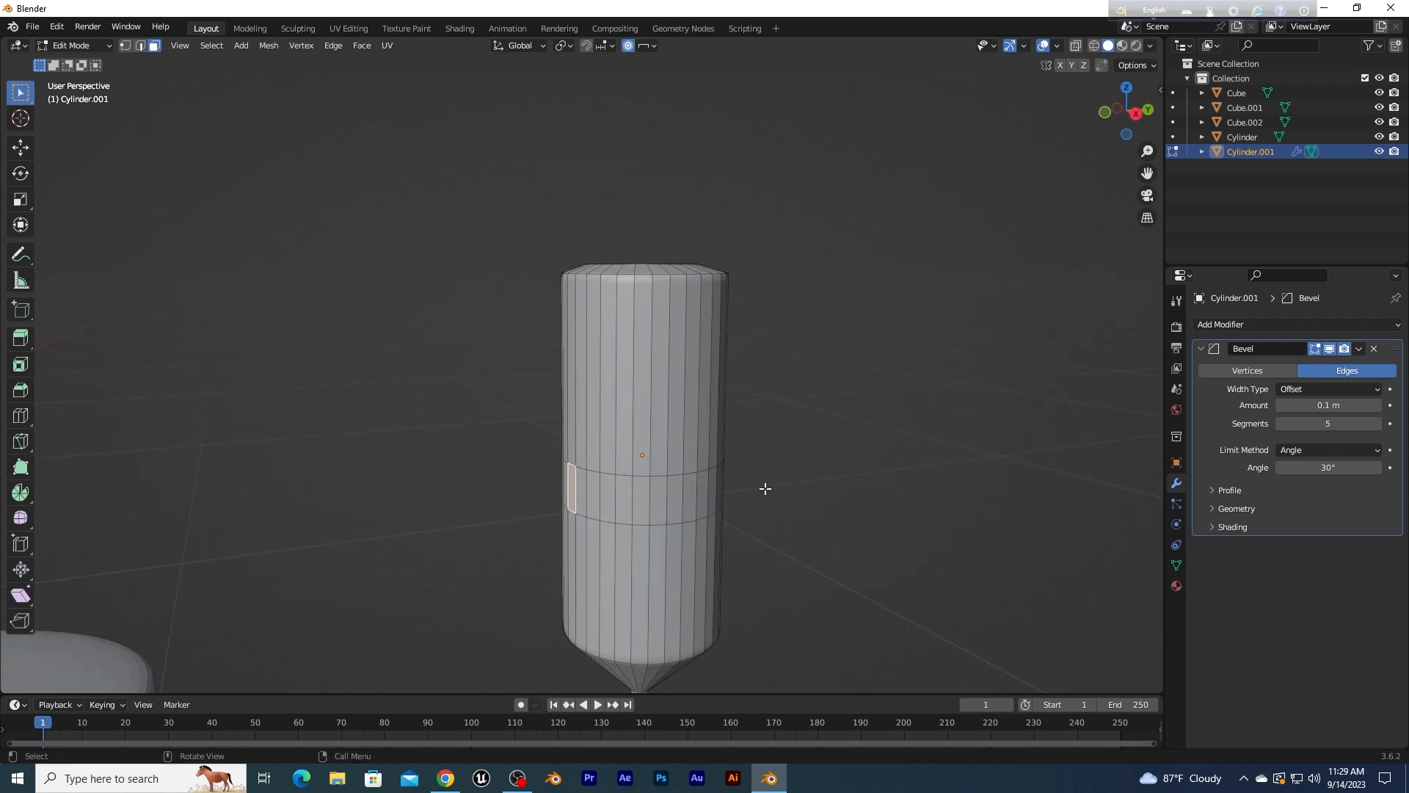
# Step: Set the proportional editing falloff to Smooth, try moving the selected face about 0.008 m along negative Y, and undo the move
pyautogui.click(647, 46)
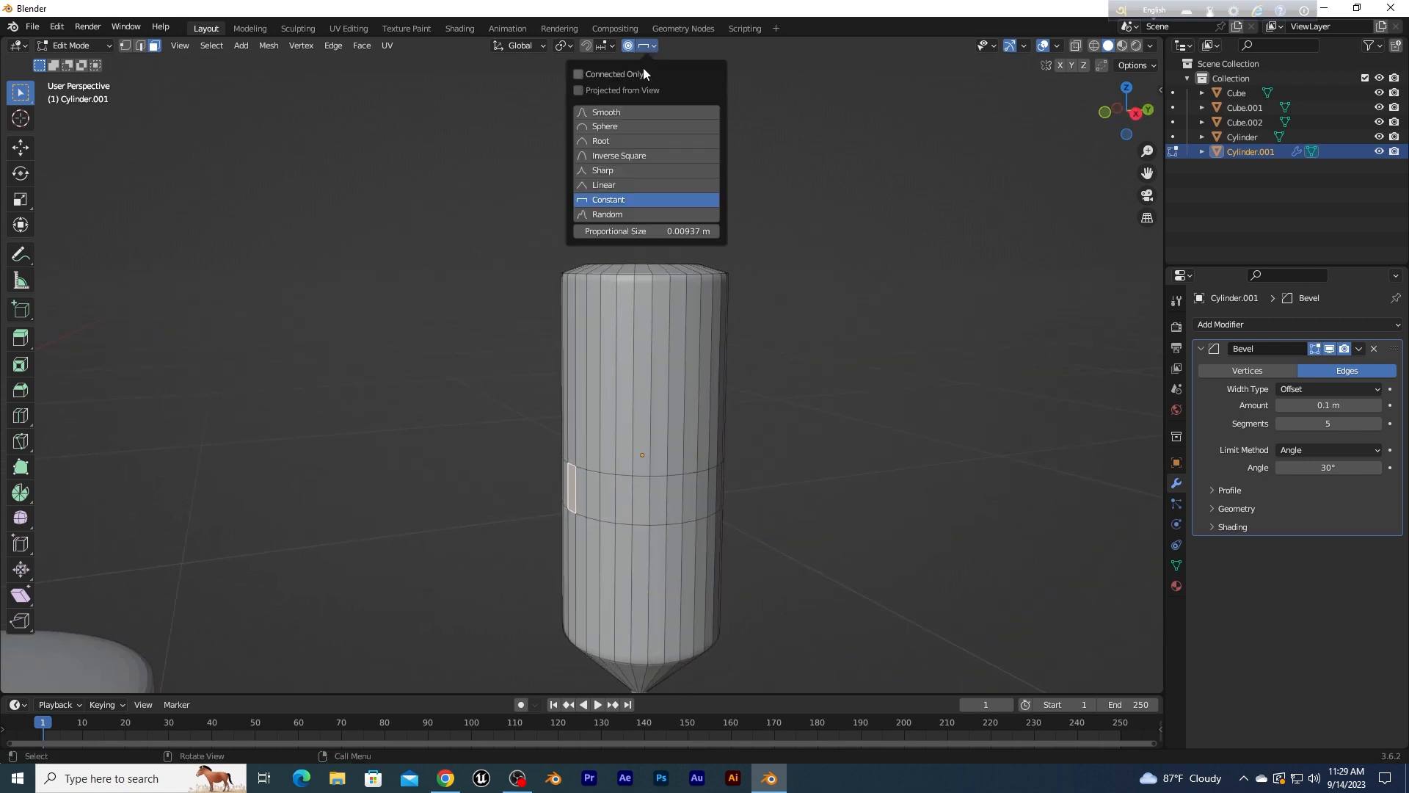
pyautogui.click(628, 111)
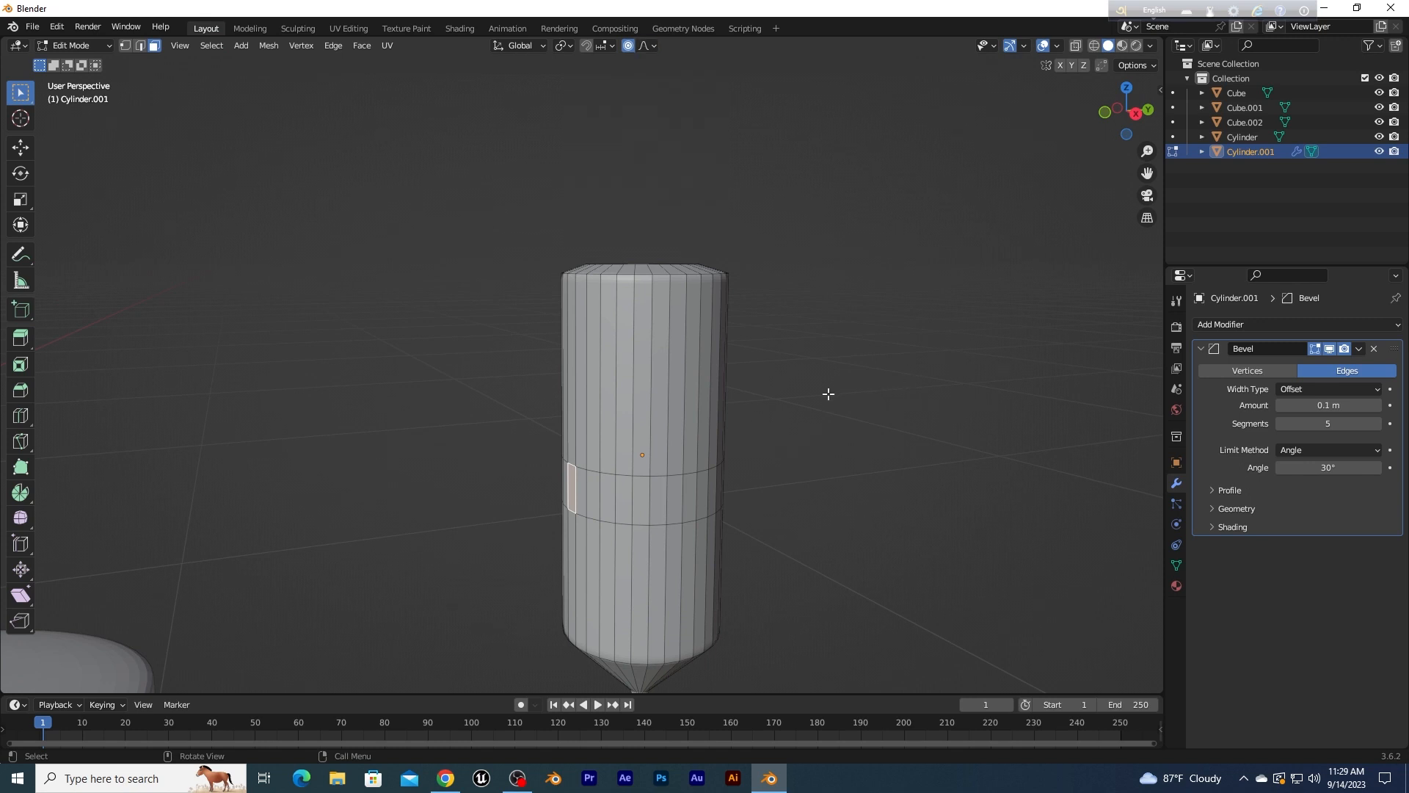
pyautogui.press('g')
pyautogui.press('y')
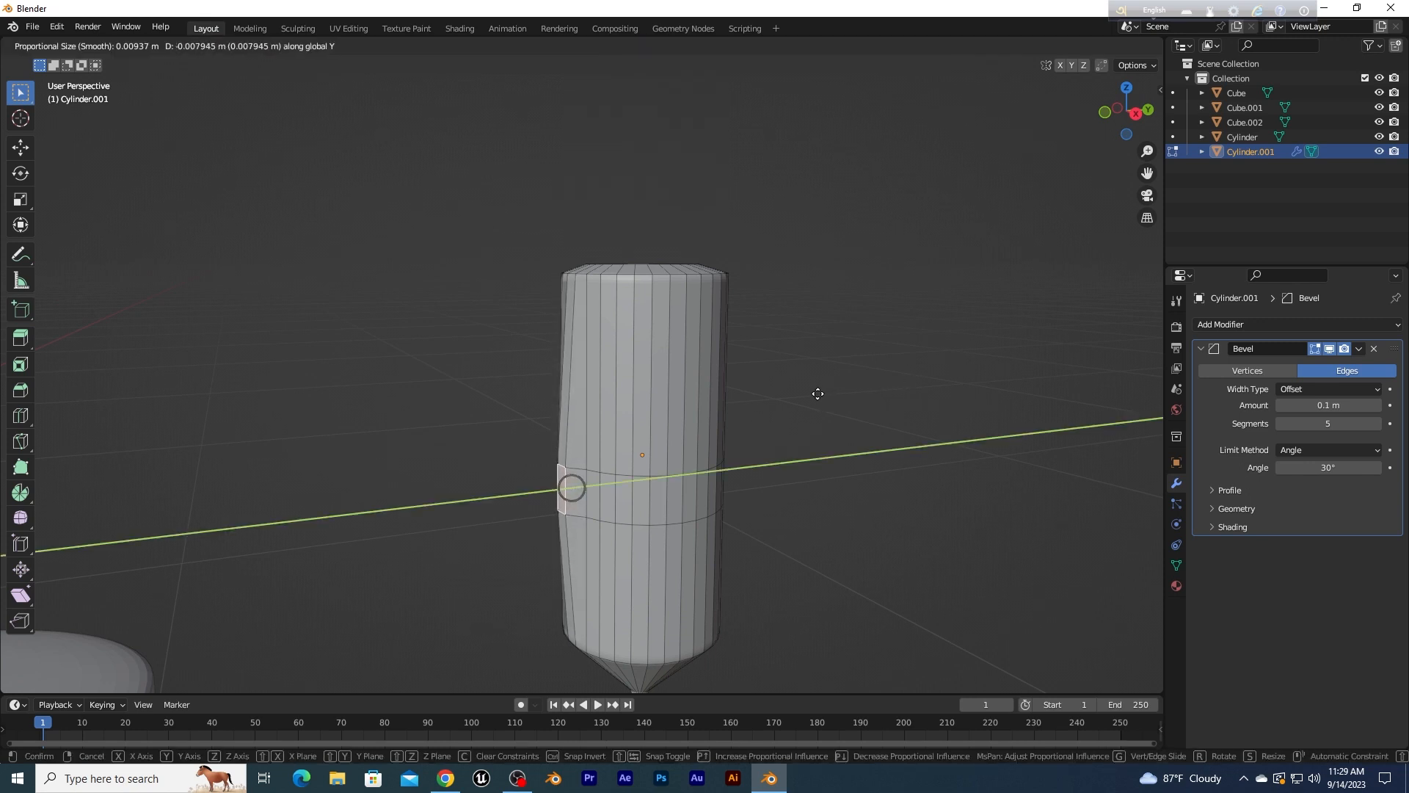
pyautogui.click(818, 393)
pyautogui.hotkey('ctrl', 'z')
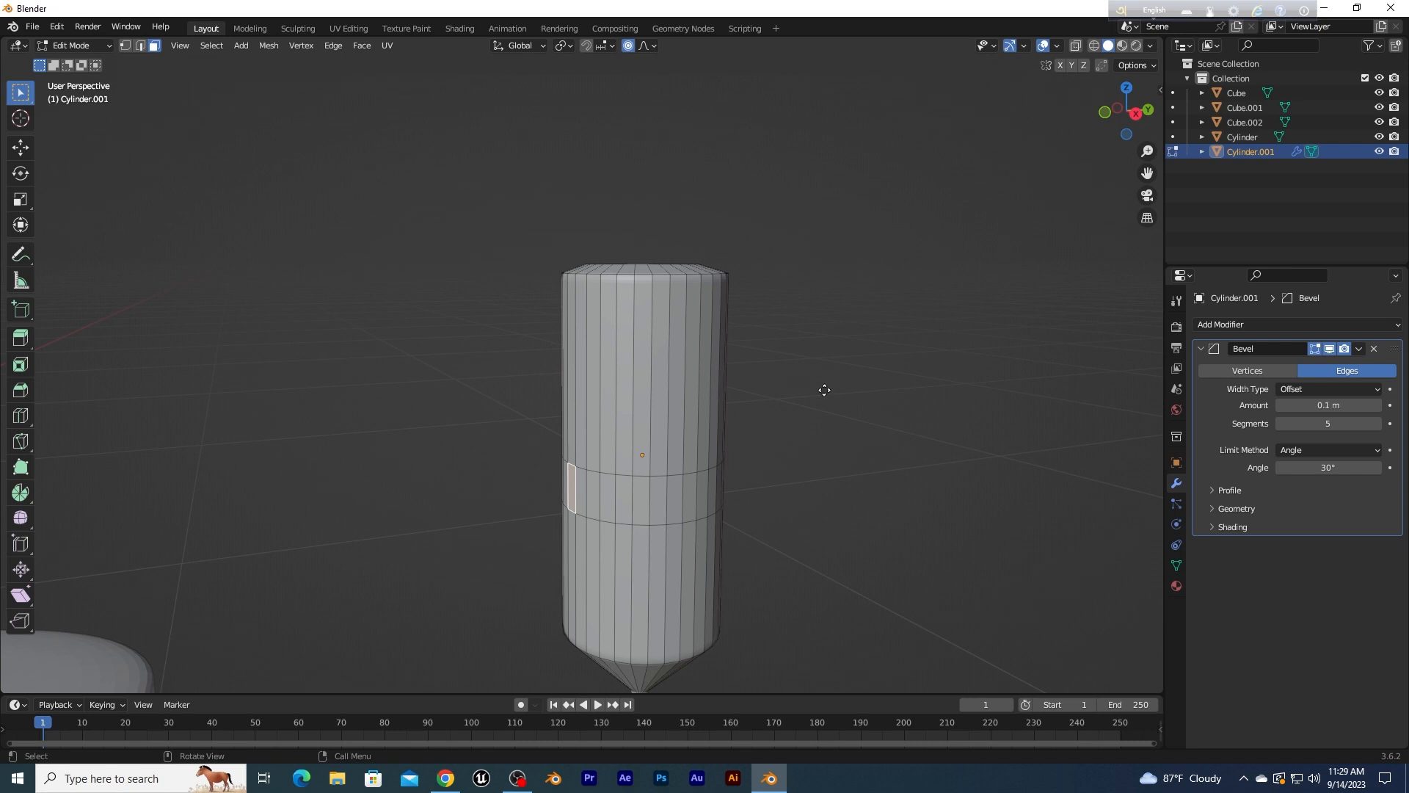
# Step: Extrude the selected stylus side face about 0.006 m along negative Y
pyautogui.press('g')
pyautogui.press('y')
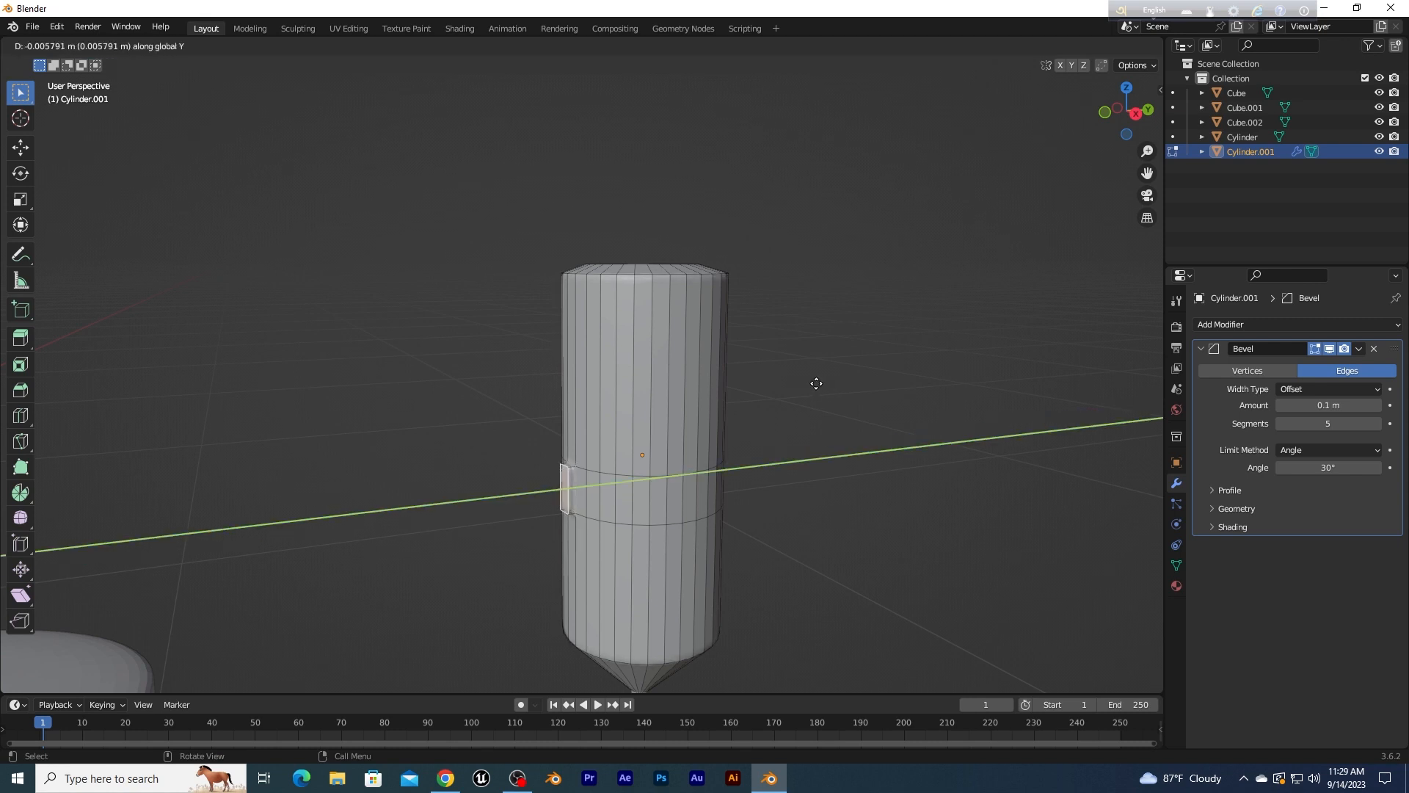
pyautogui.click(815, 384)
pyautogui.moveTo(812, 418); pyautogui.dragTo(786, 431, button='middle')
pyautogui.scroll(5, 639, 465)
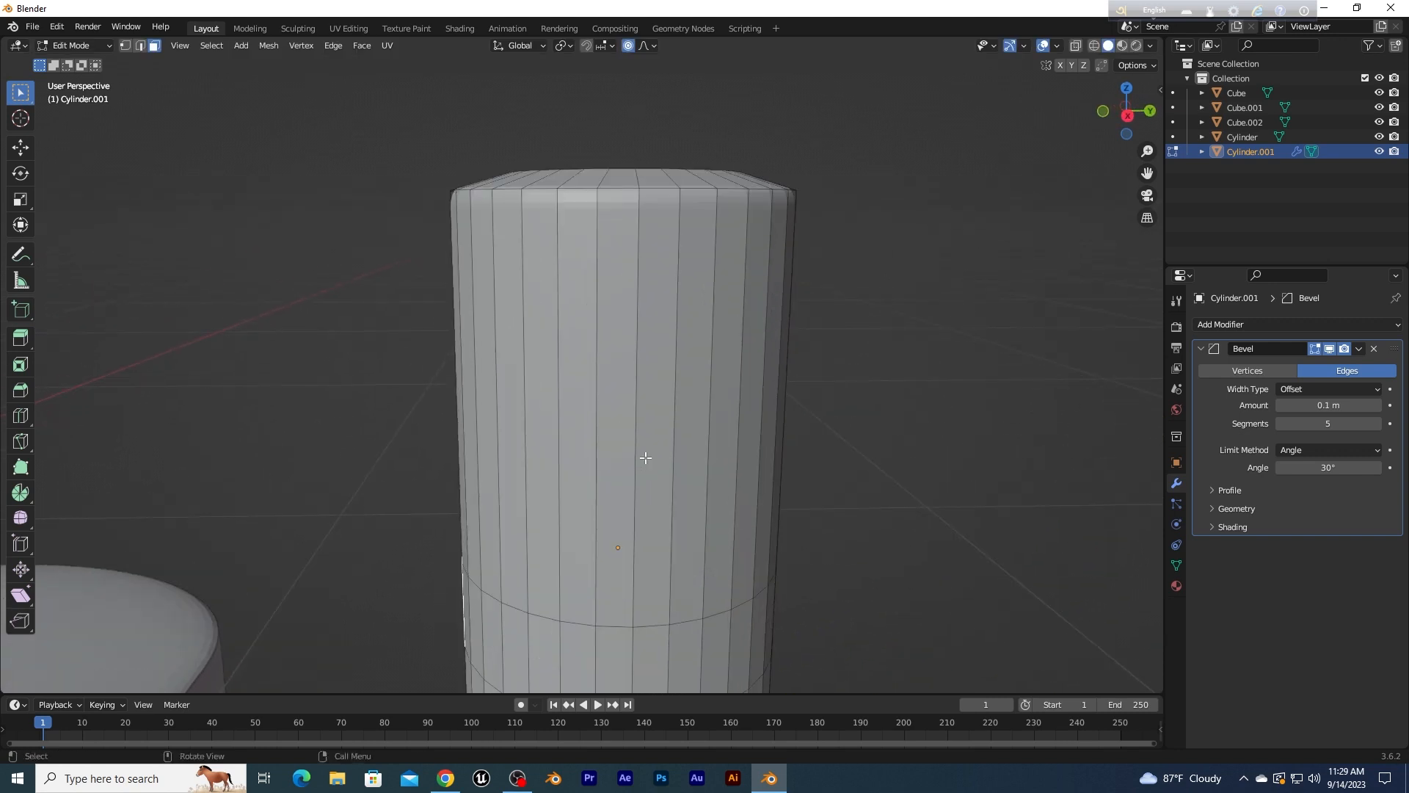
# Step: Extrude the raised side face a further 0.004 m or so along negative Y, and return to Object Mode
pyautogui.press('e')
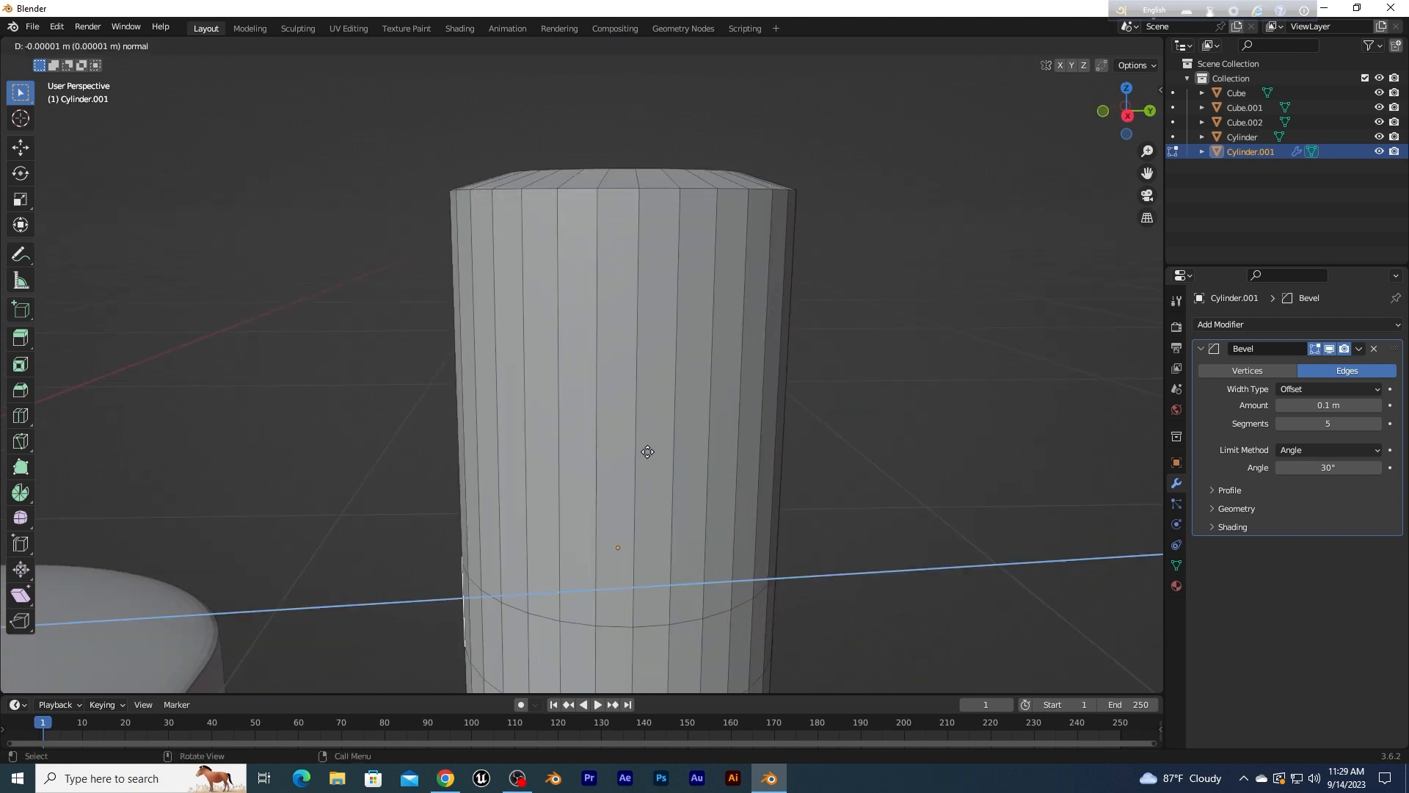
pyautogui.press('y')
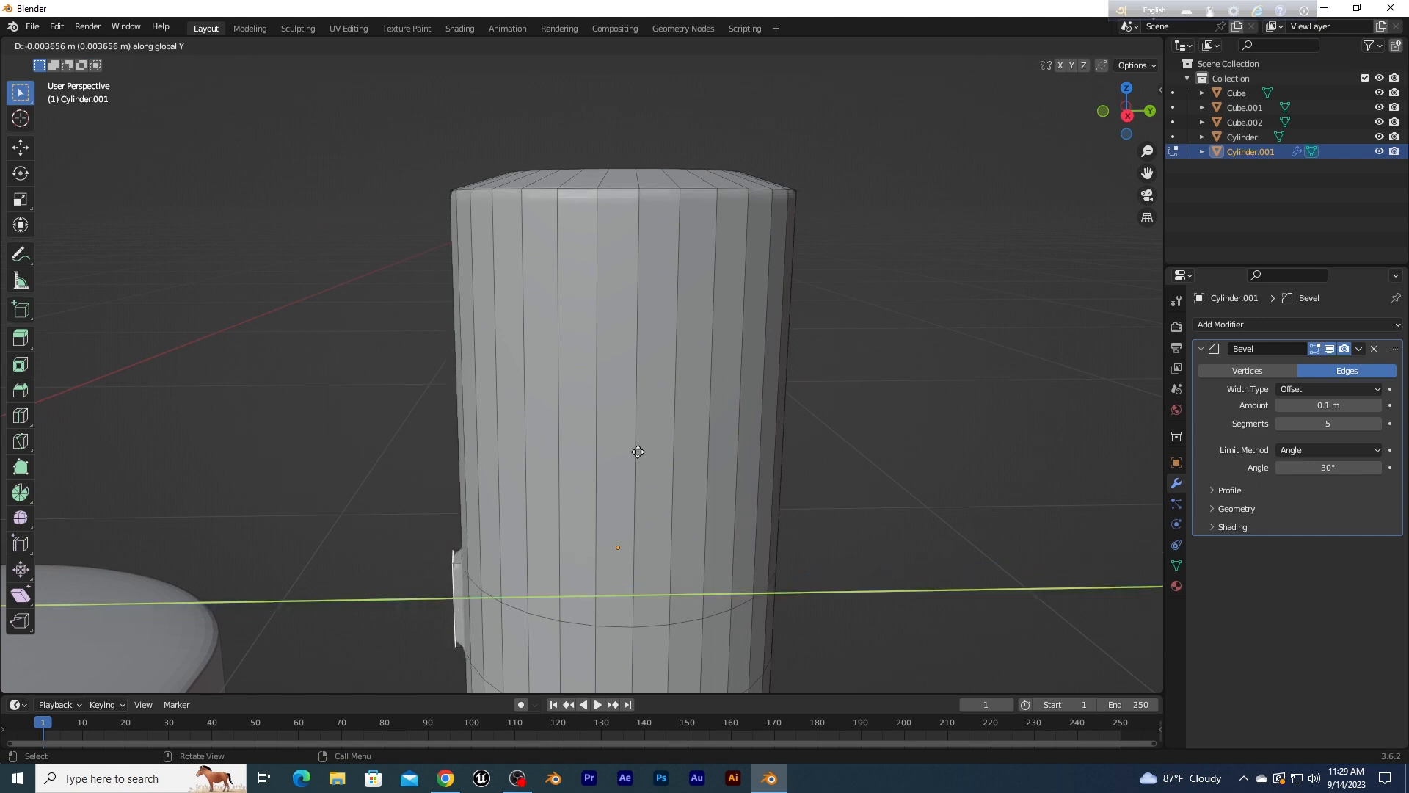
pyautogui.click(638, 452)
pyautogui.moveTo(637, 451); pyautogui.dragTo(210, 157, button='middle')
pyautogui.click(81, 47)
pyautogui.click(87, 63)
pyautogui.click(347, 290)
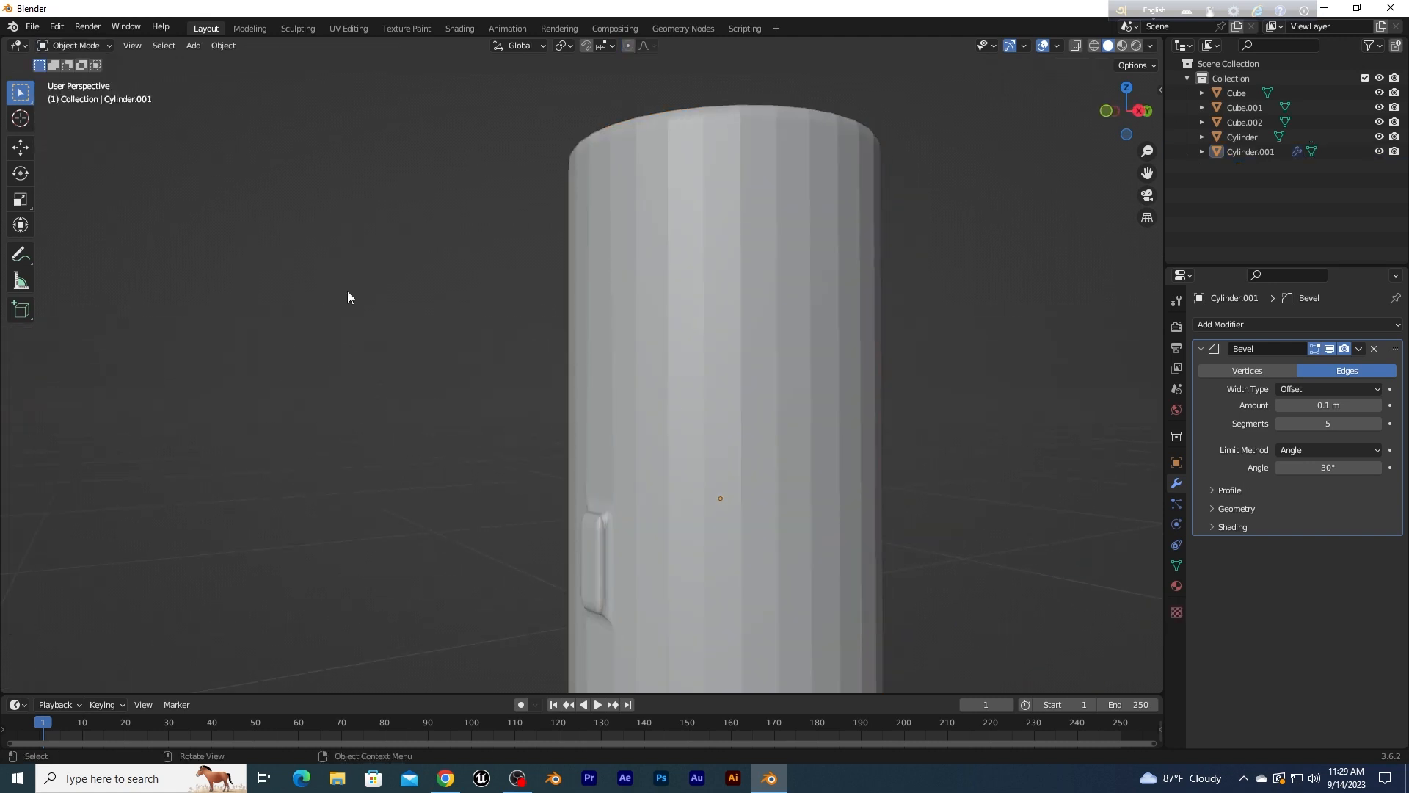
# Step: Put the stylus back into Edit Mode and undo the extrusions of the single side face
pyautogui.scroll(-5, 346, 289)
pyautogui.moveTo(389, 318); pyautogui.dragTo(483, 342, button='middle')
pyautogui.scroll(2, 633, 379)
pyautogui.moveTo(637, 383); pyautogui.dragTo(667, 402, button='middle')
pyautogui.scroll(-1, 668, 402)
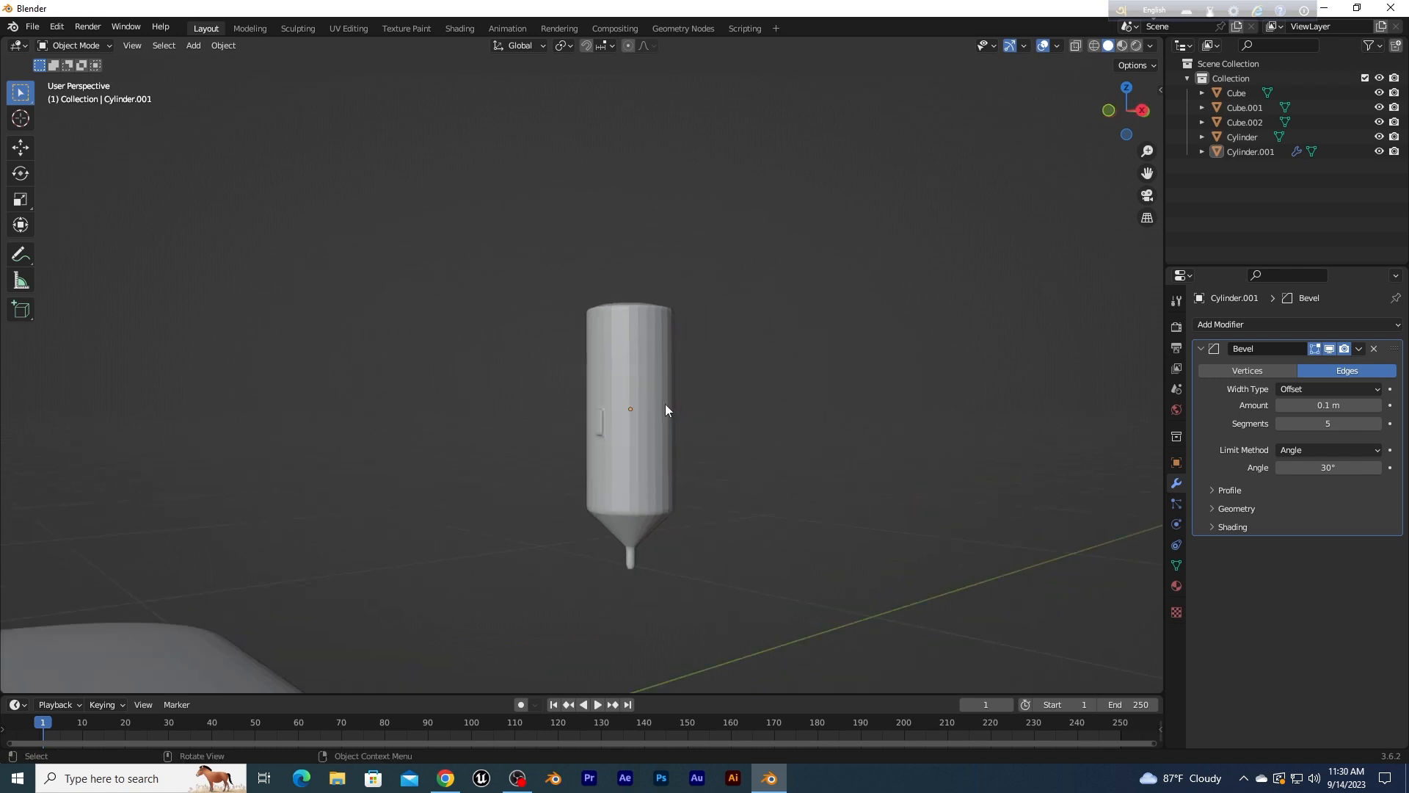
pyautogui.click(629, 430)
pyautogui.press('Tab')
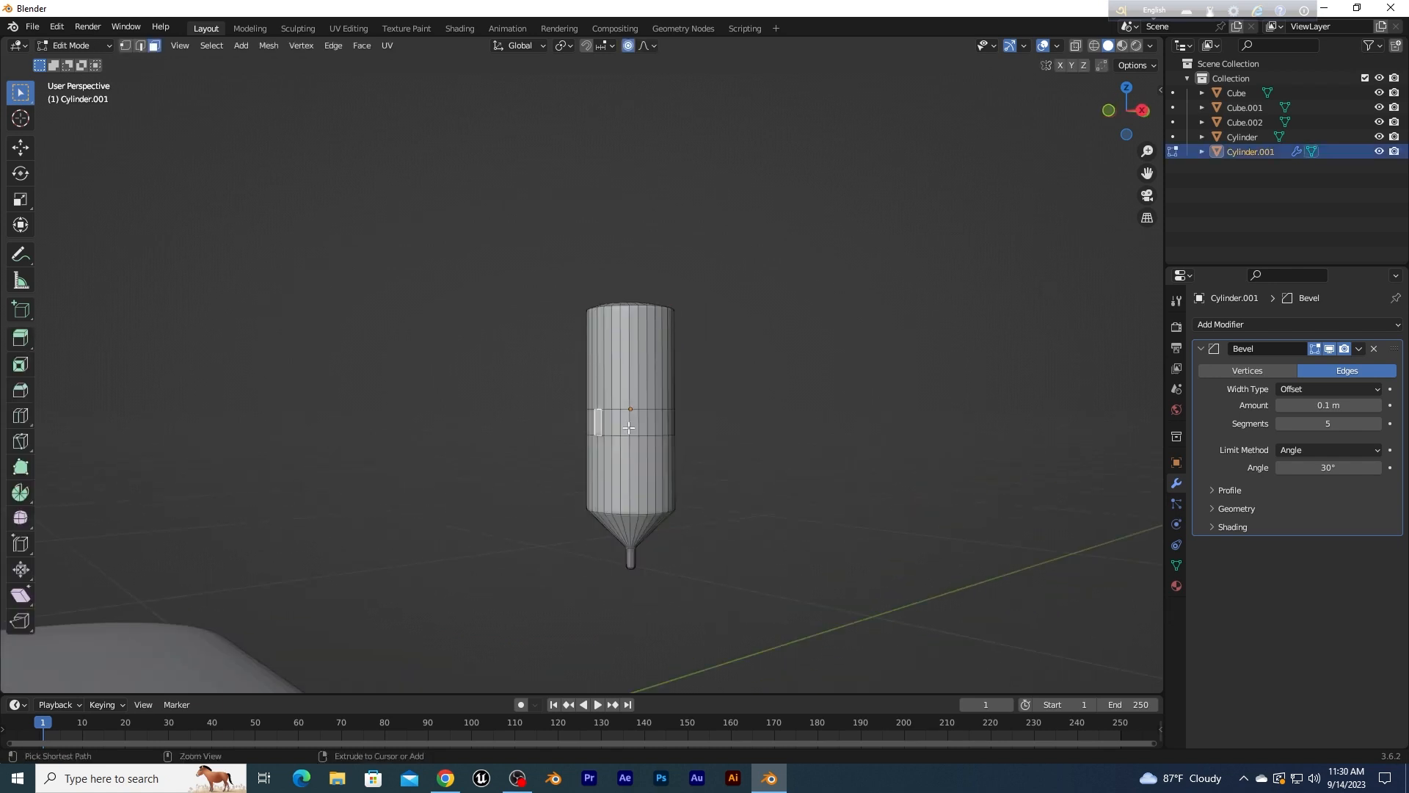
pyautogui.scroll(8, 660, 430)
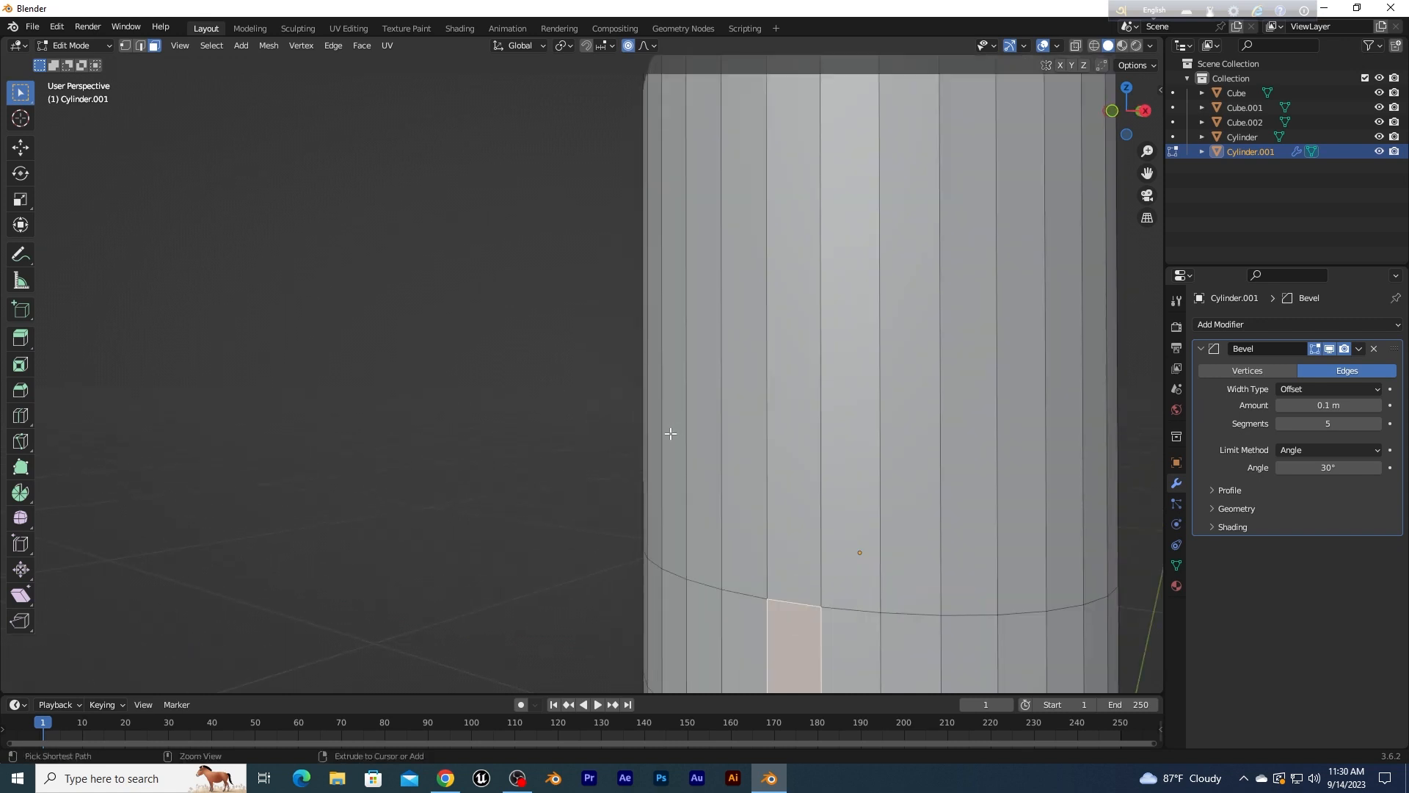
pyautogui.scroll(-9, 796, 472)
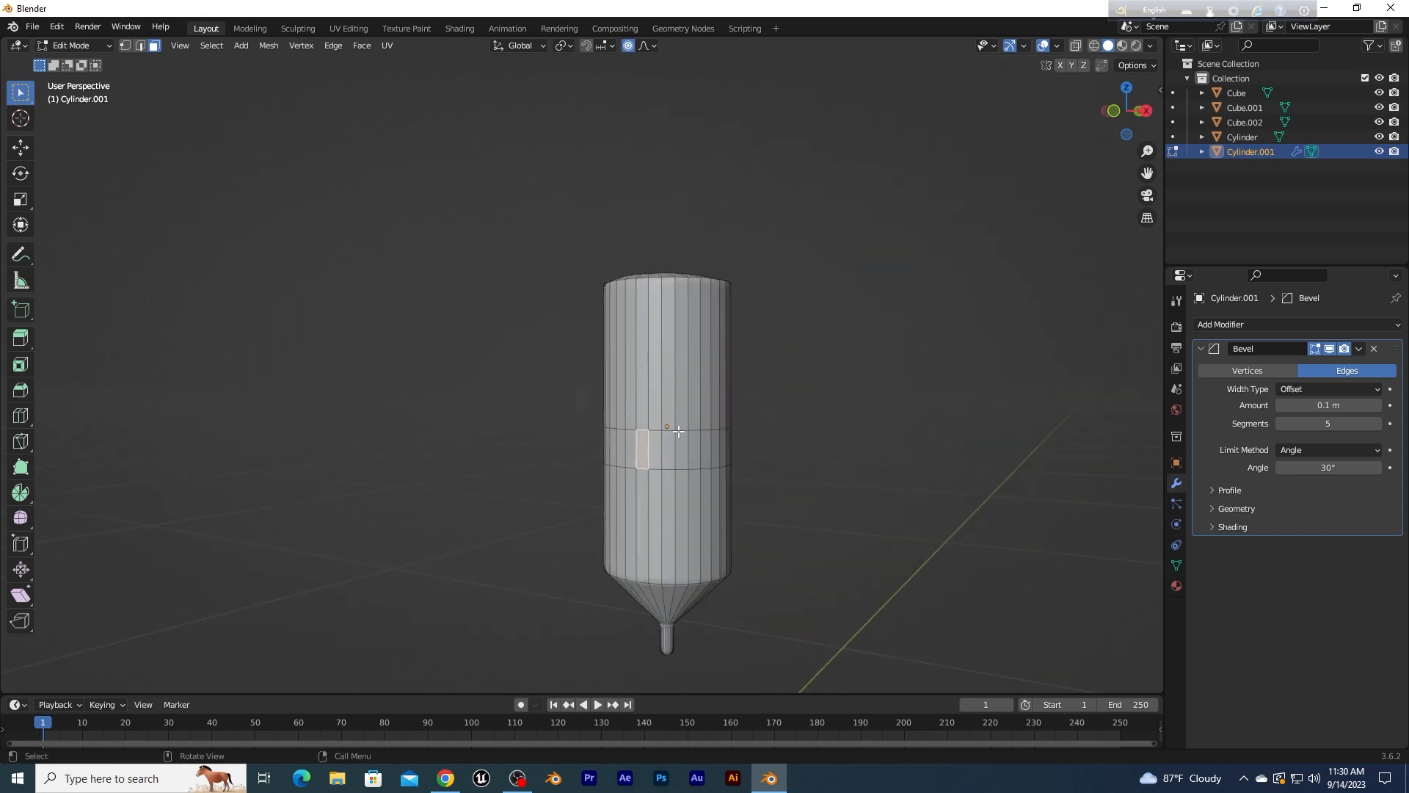
# Step: Add the neighbouring side face to the selection, extrude both faces about 0.005 m along negative Y as a button, and return to Object Mode
pyautogui.keyDown('ctrl'); pyautogui.click(653, 442); pyautogui.keyUp('ctrl')
pyautogui.moveTo(887, 456); pyautogui.dragTo(790, 466, button='middle')
pyautogui.press('e')
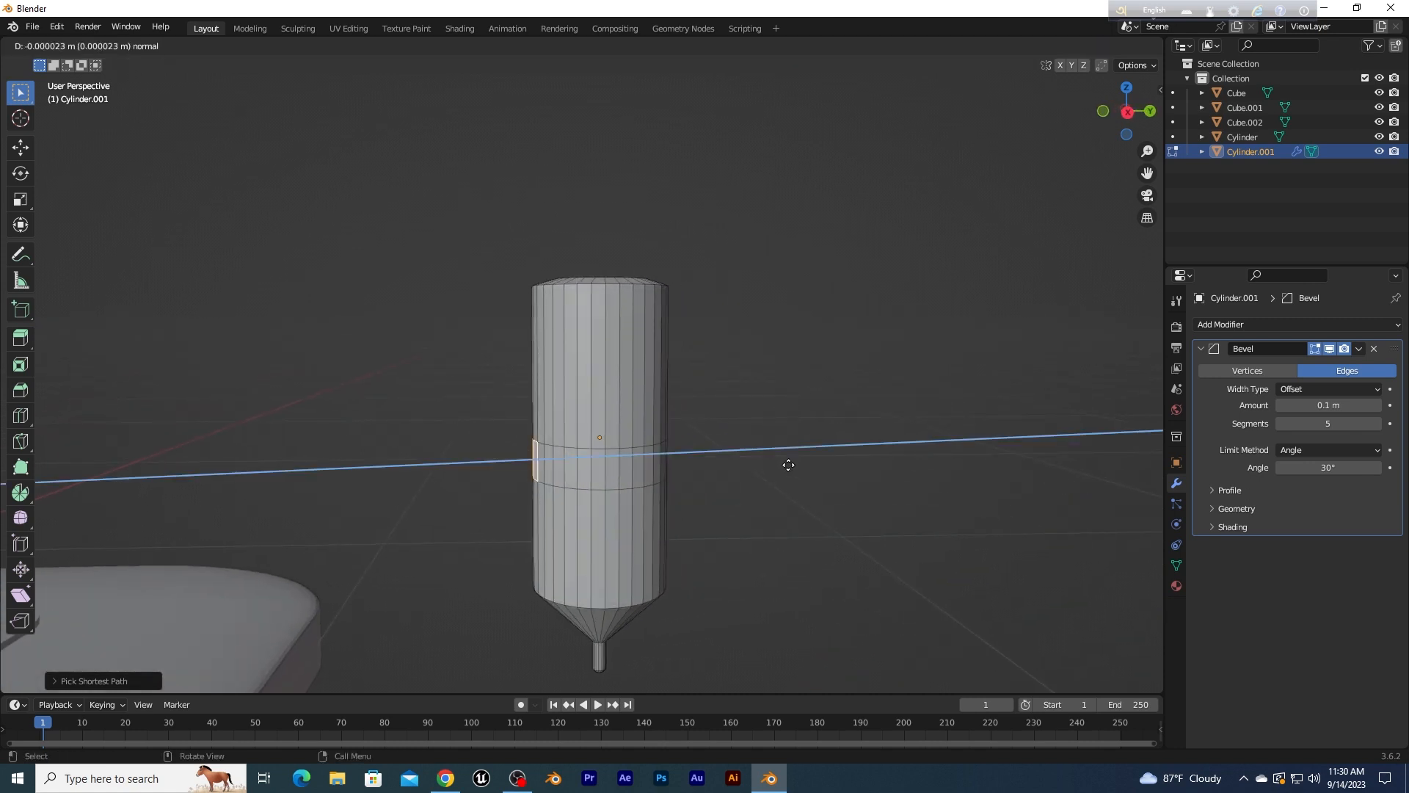
pyautogui.press('y')
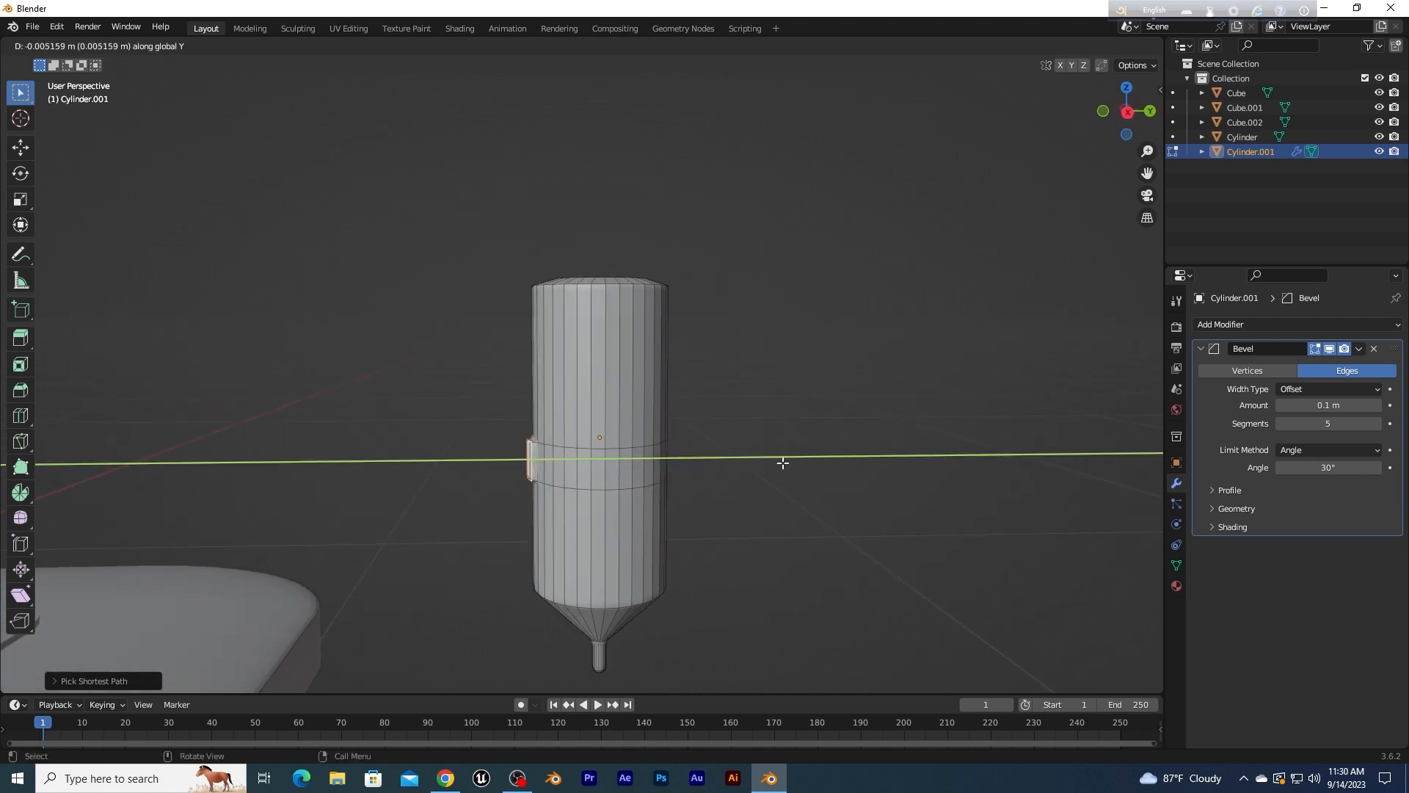
pyautogui.click(780, 465)
pyautogui.moveTo(758, 475); pyautogui.dragTo(815, 469, button='middle')
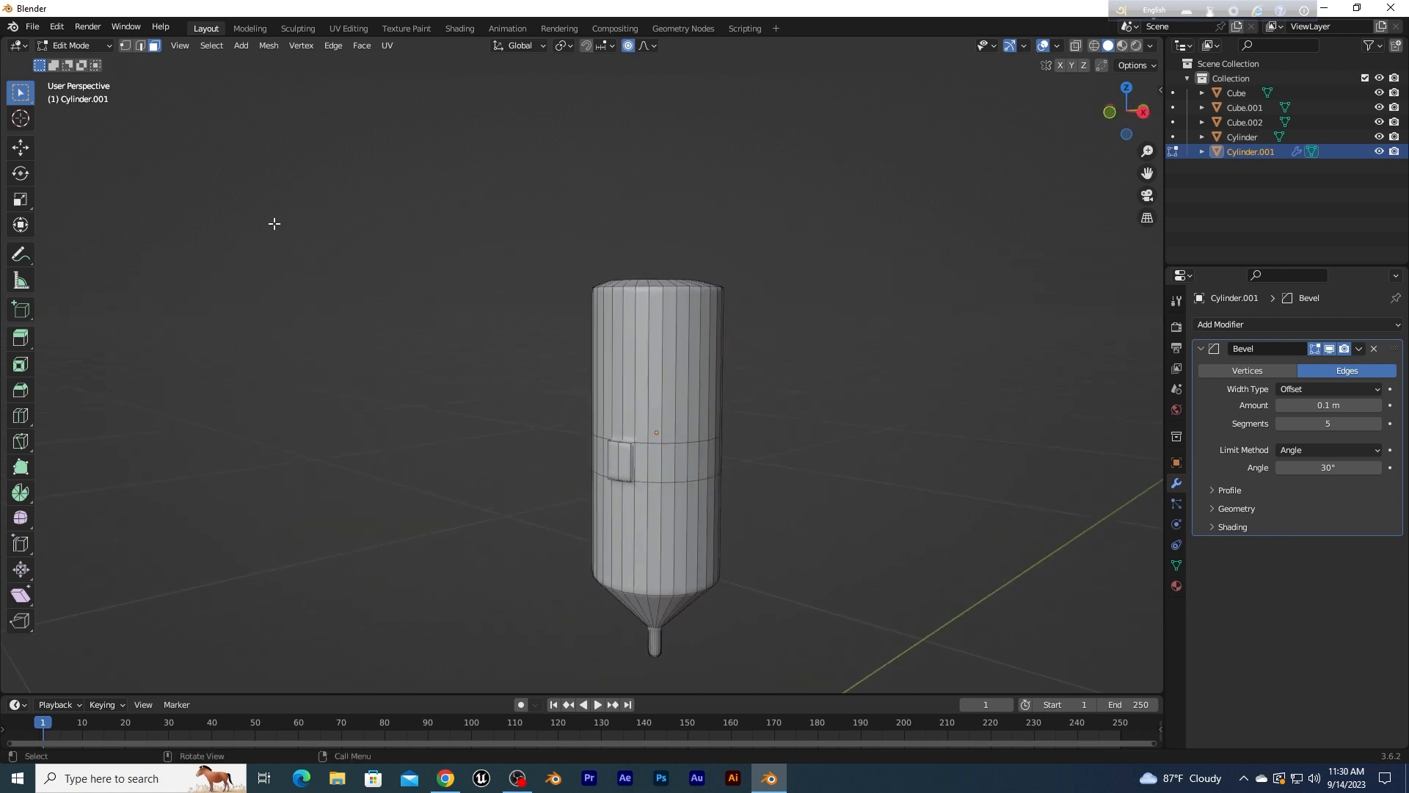
pyautogui.click(107, 45)
pyautogui.click(74, 59)
pyautogui.click(561, 393)
# Step: Apply smooth shading to the stylus and deselect it
pyautogui.moveTo(561, 393); pyautogui.dragTo(803, 410, button='middle')
pyautogui.click(628, 407)
pyautogui.rightClick(624, 398)
pyautogui.click(624, 397)
pyautogui.click(736, 405)
# Step: Select the stylus and move it along the Y axis until it stands above the middle of the tablet
pyautogui.scroll(-3, 769, 403)
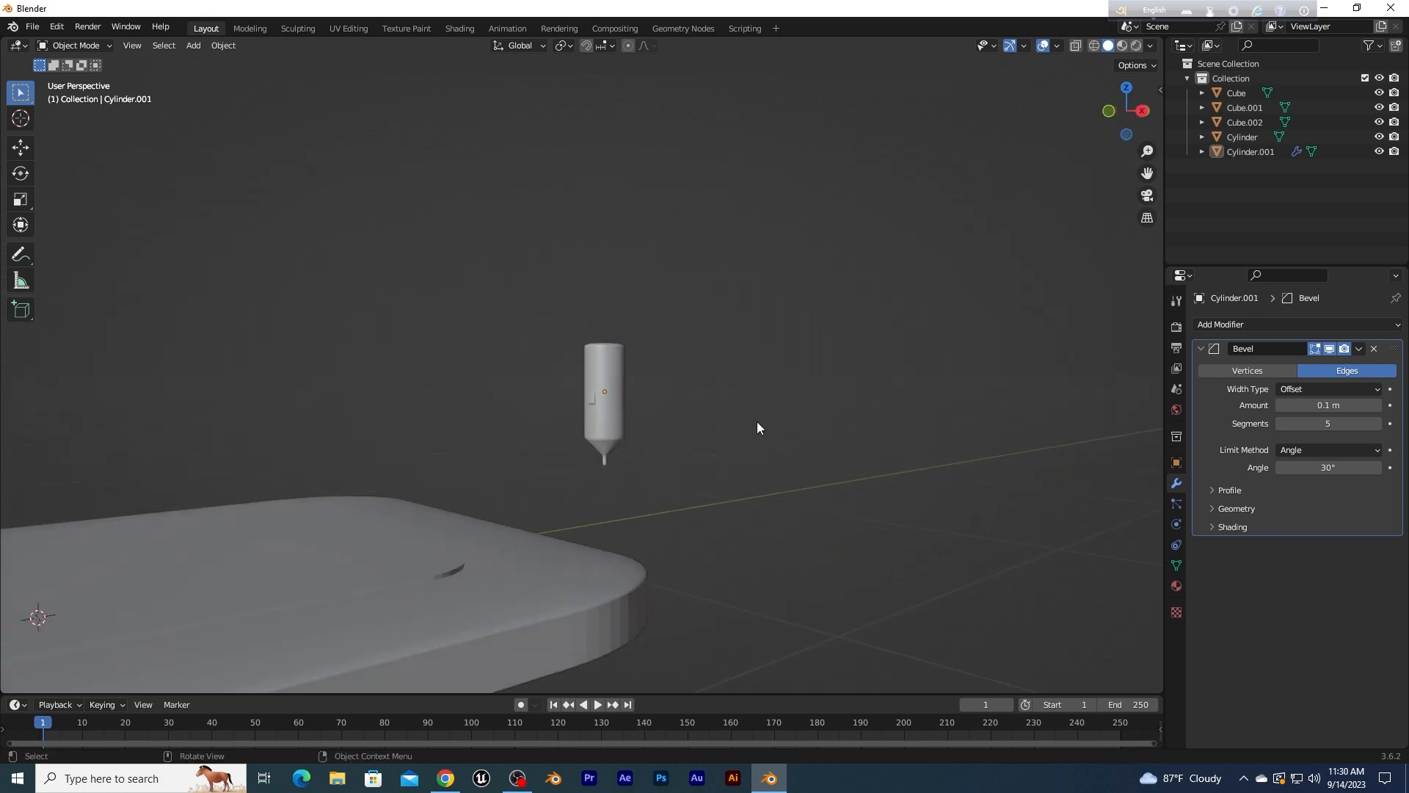
pyautogui.scroll(-4, 747, 416)
pyautogui.moveTo(539, 288); pyautogui.dragTo(696, 445)
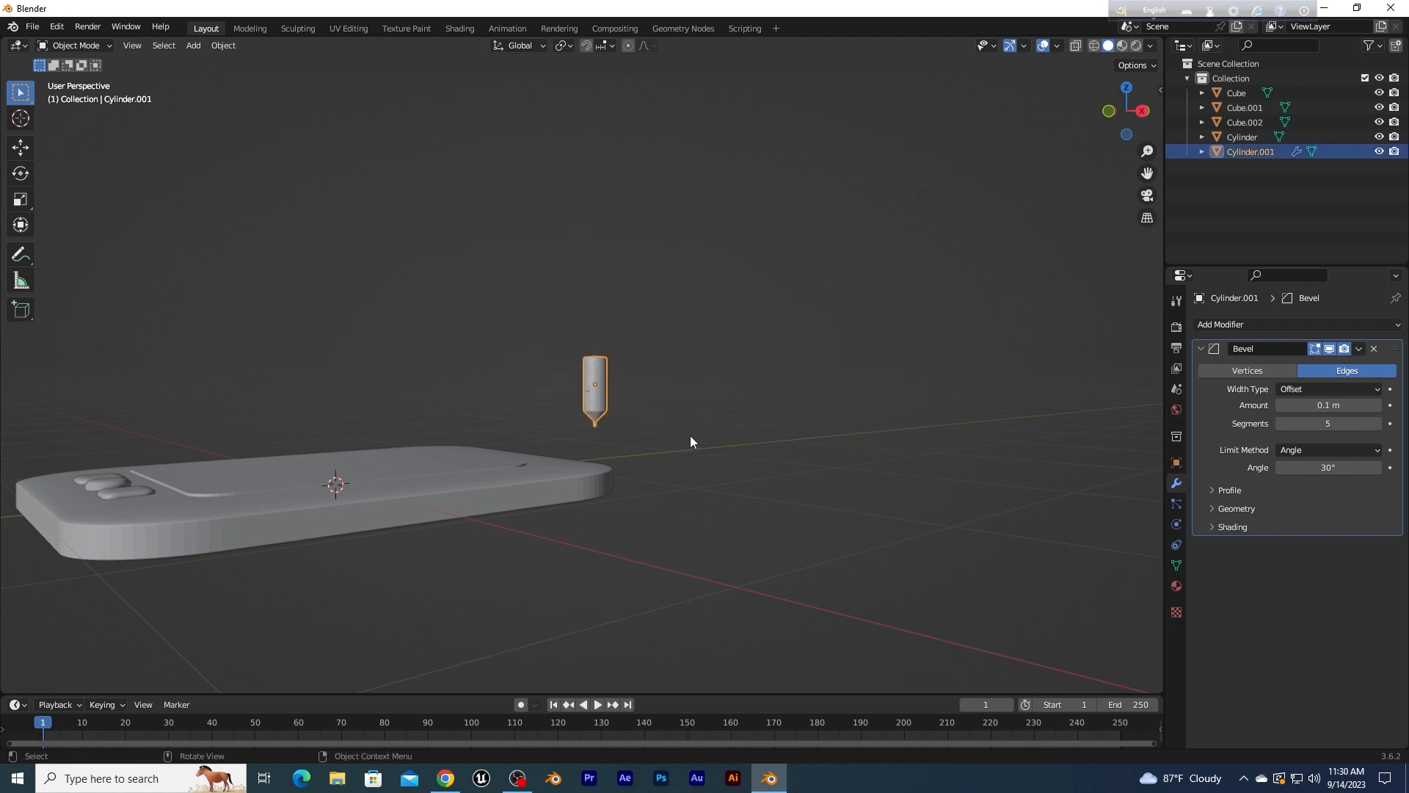
pyautogui.press('g')
pyautogui.press('y')
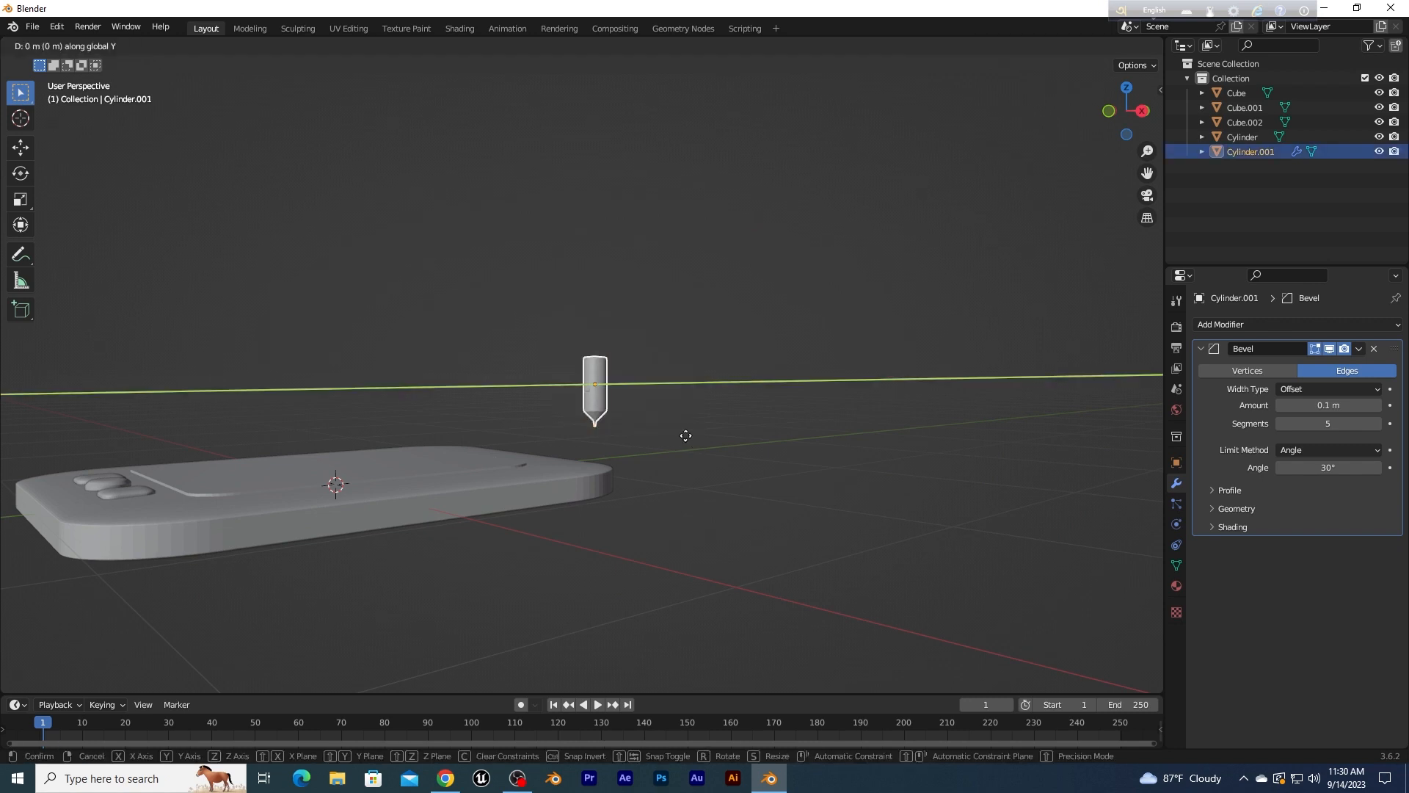
pyautogui.click(434, 484)
pyautogui.moveTo(434, 485)
pyautogui.mouseDown(button='middle')
pyautogui.moveTo(477, 480)
pyautogui.moveTo(455, 474)
pyautogui.mouseUp(button='middle')
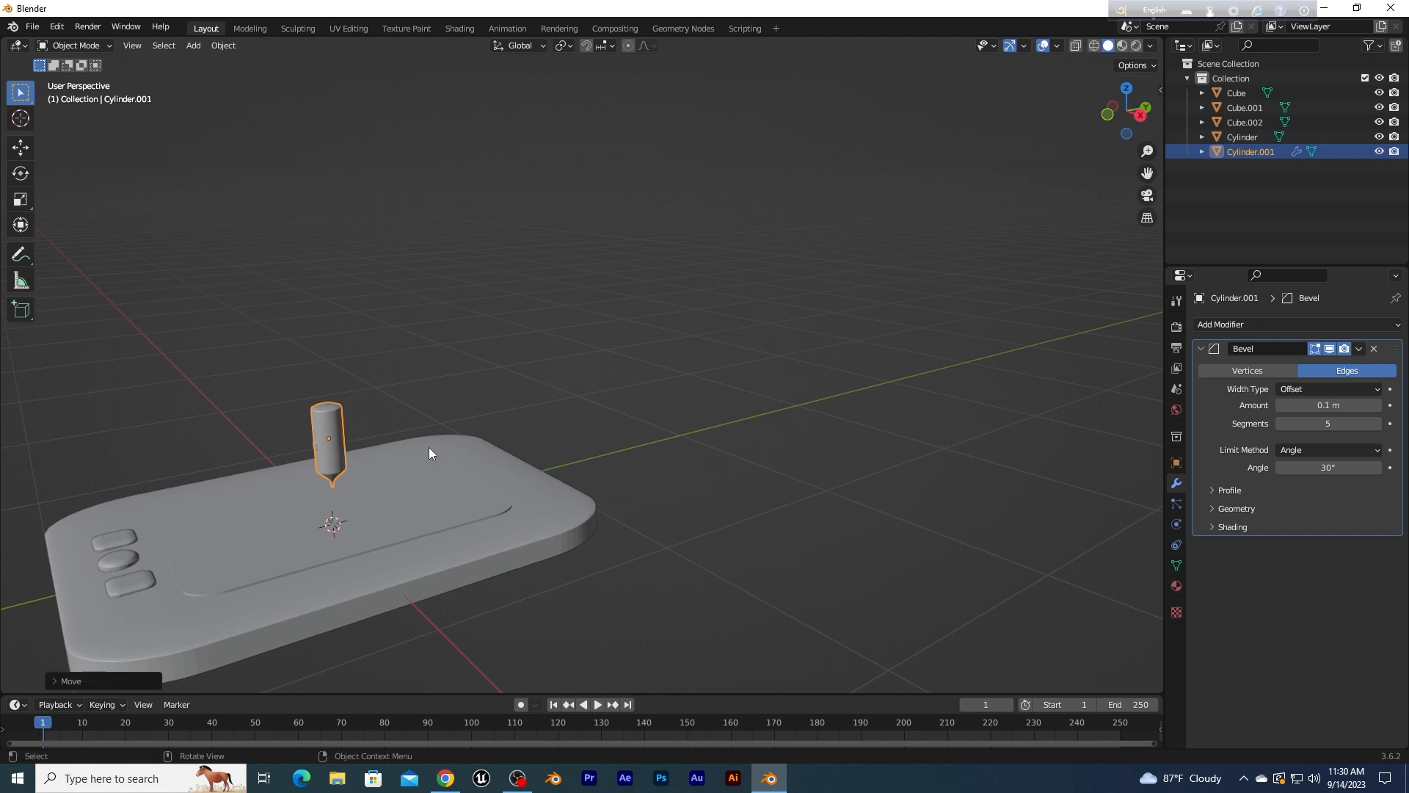
pyautogui.press('s')
pyautogui.press('z')
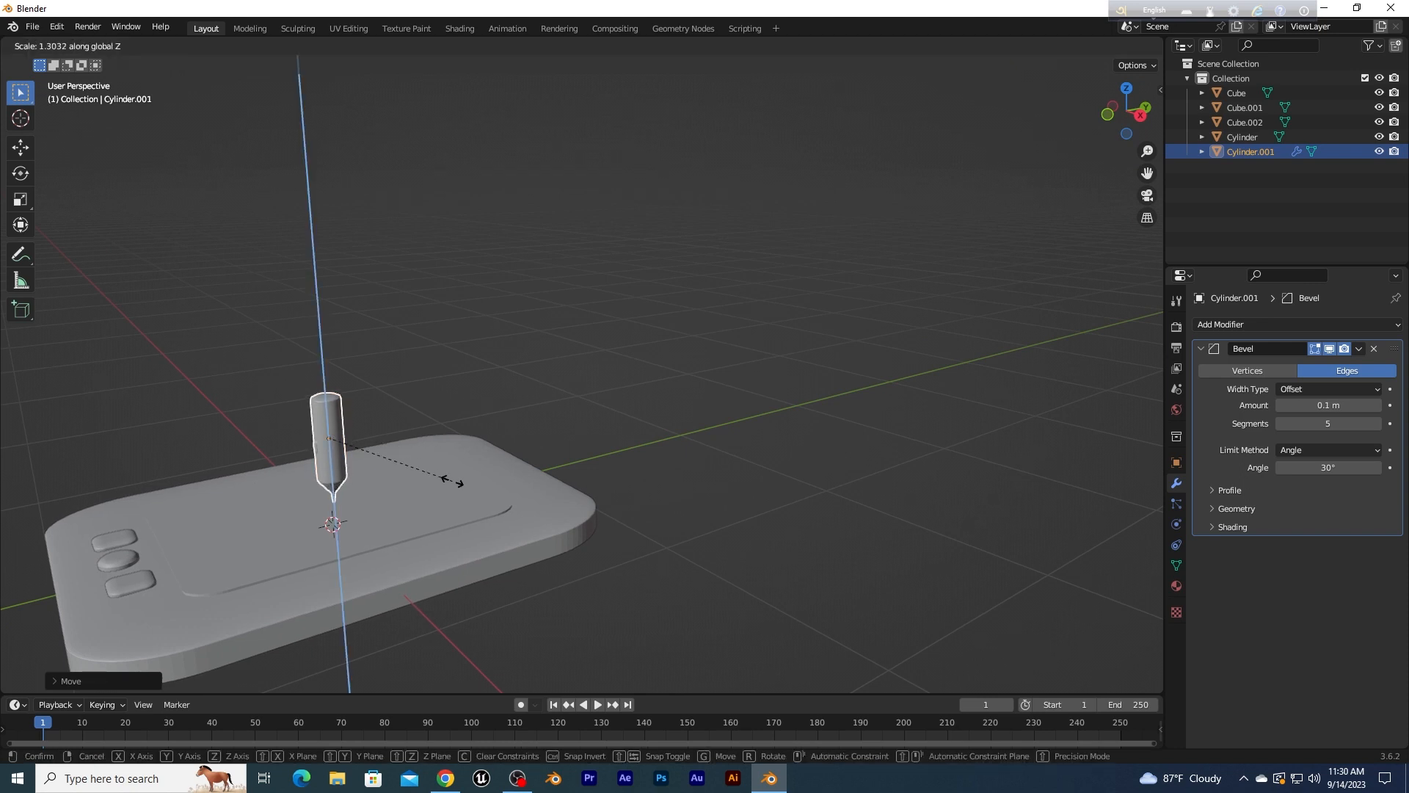
pyautogui.rightClick(456, 479)
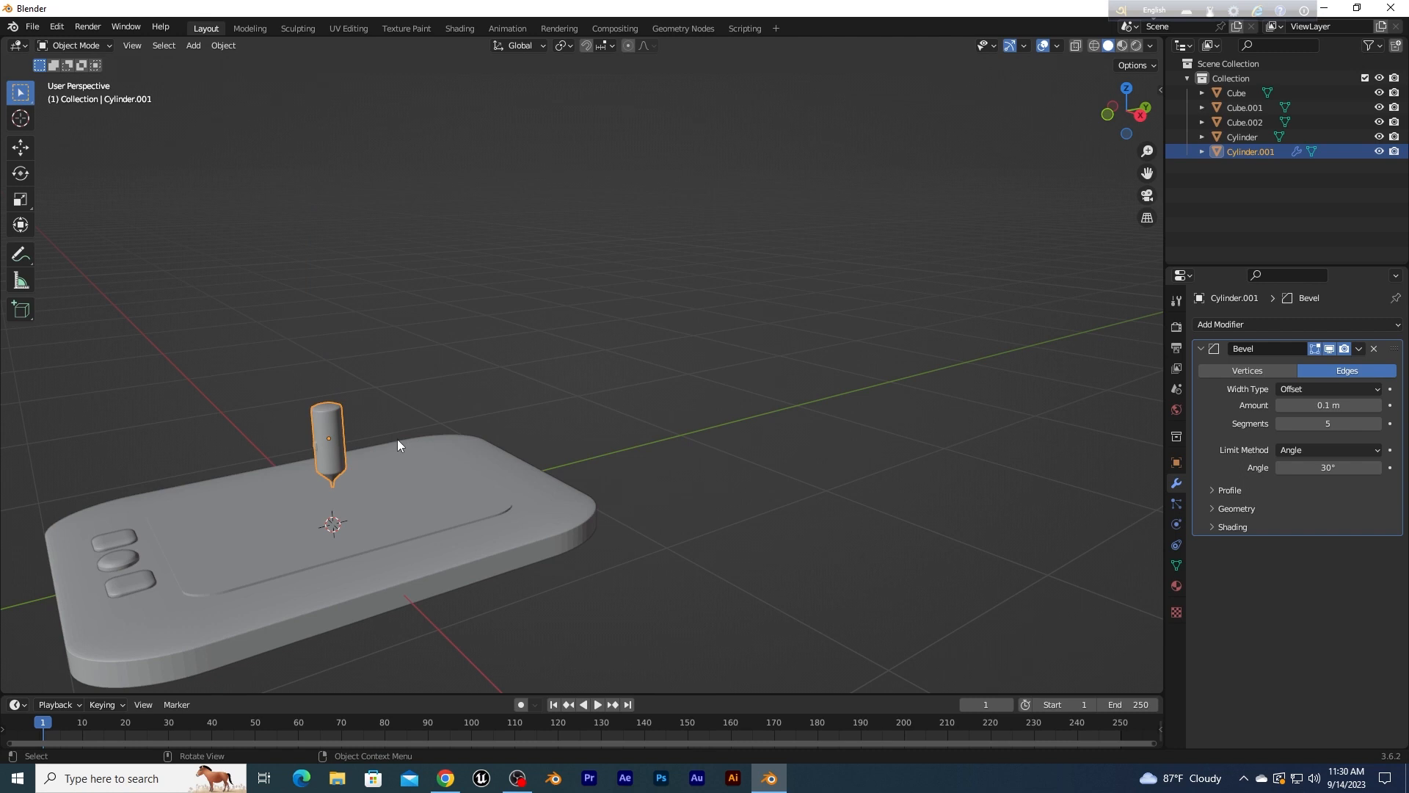
# Step: Rotate the stylus about -25° around the X axis so it leans over the tablet, and deselect it
pyautogui.scroll(2, 389, 434)
pyautogui.scroll(-4, 385, 434)
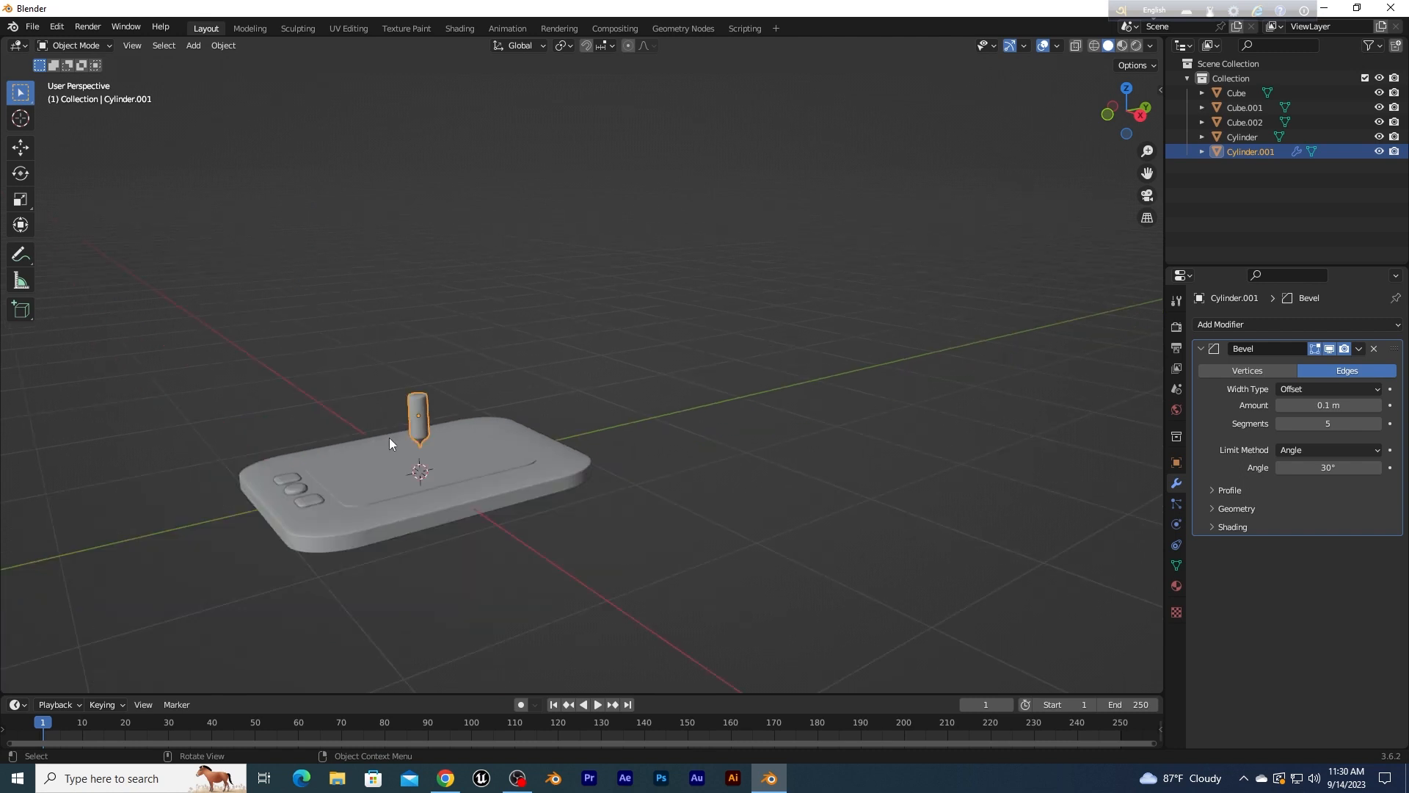
pyautogui.scroll(-1, 411, 431)
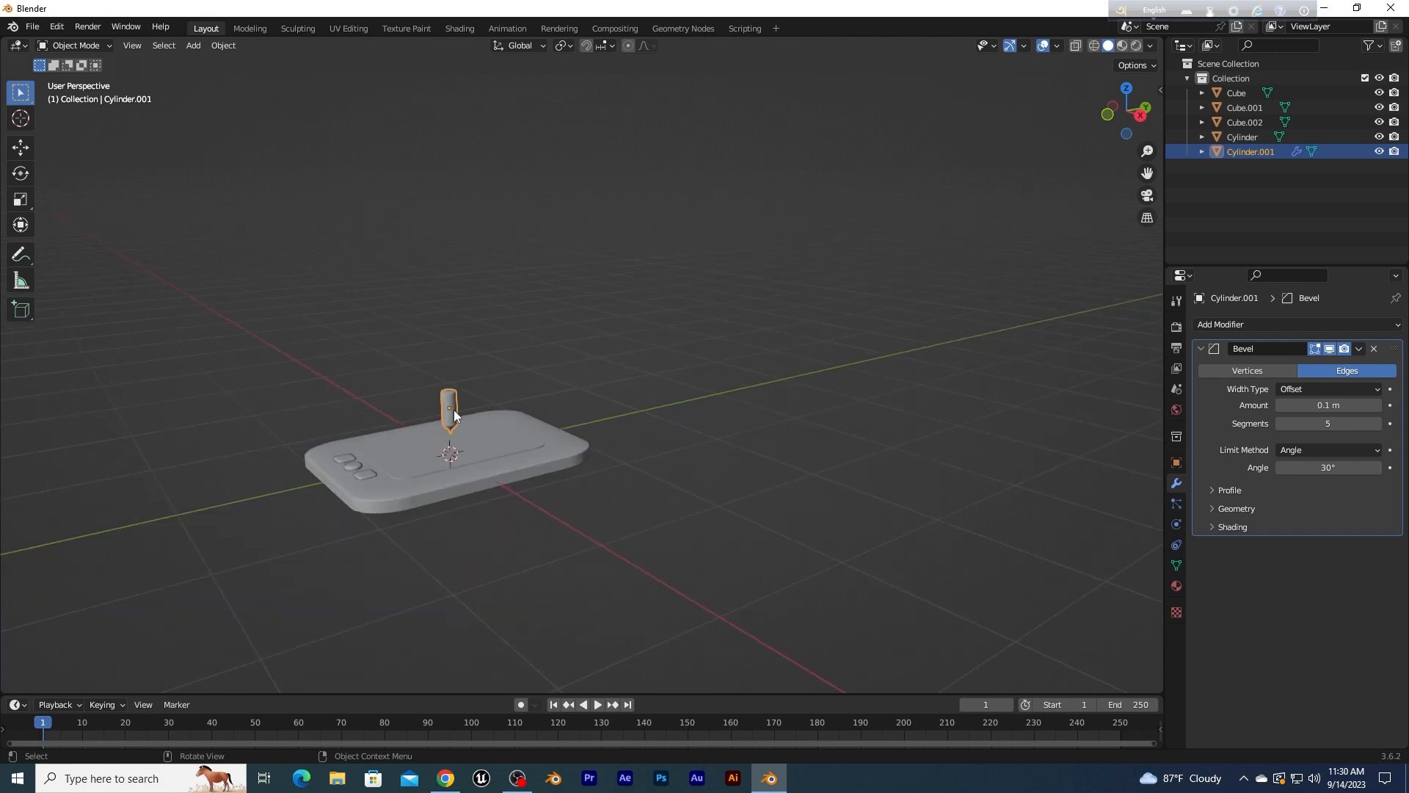
pyautogui.press('r')
pyautogui.press('x')
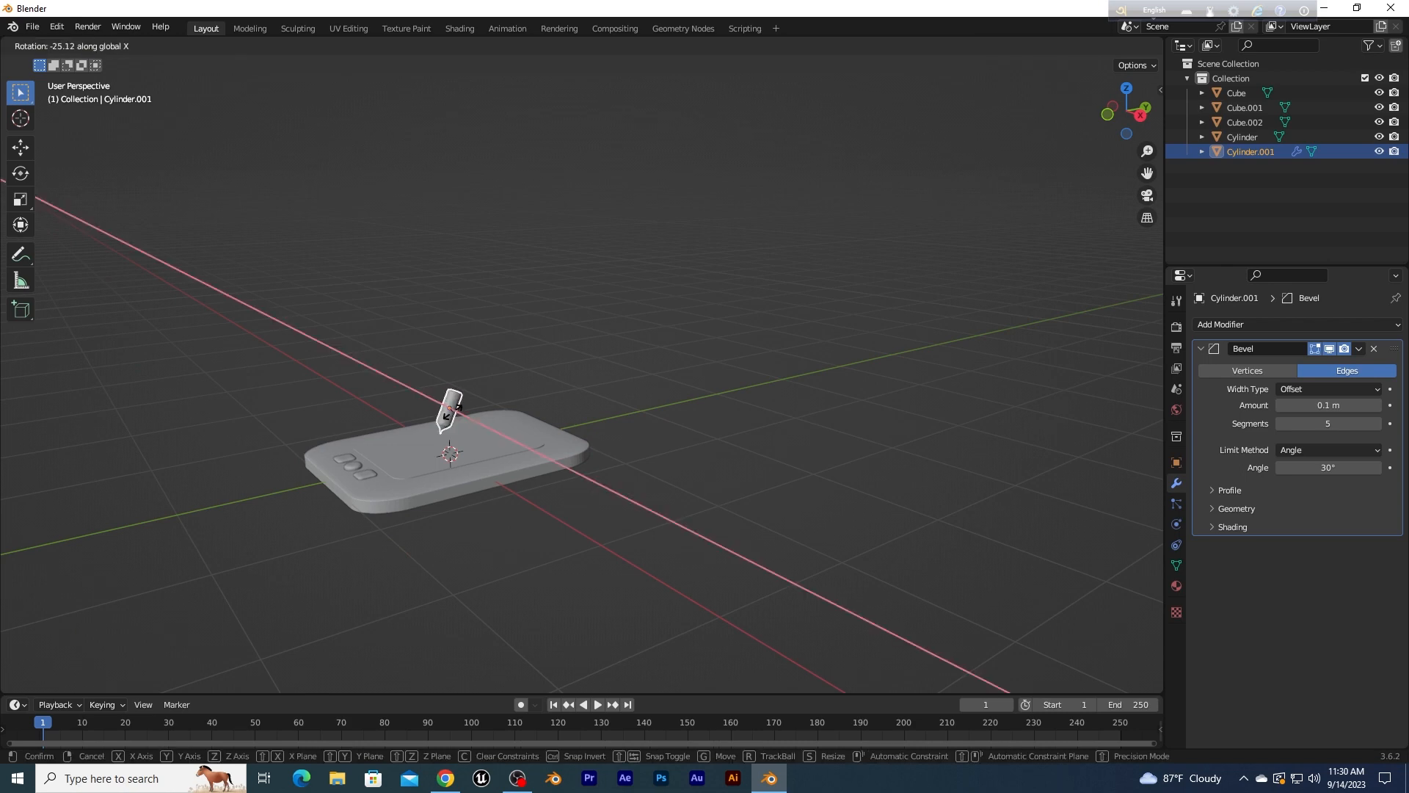
pyautogui.click(455, 421)
pyautogui.click(619, 394)
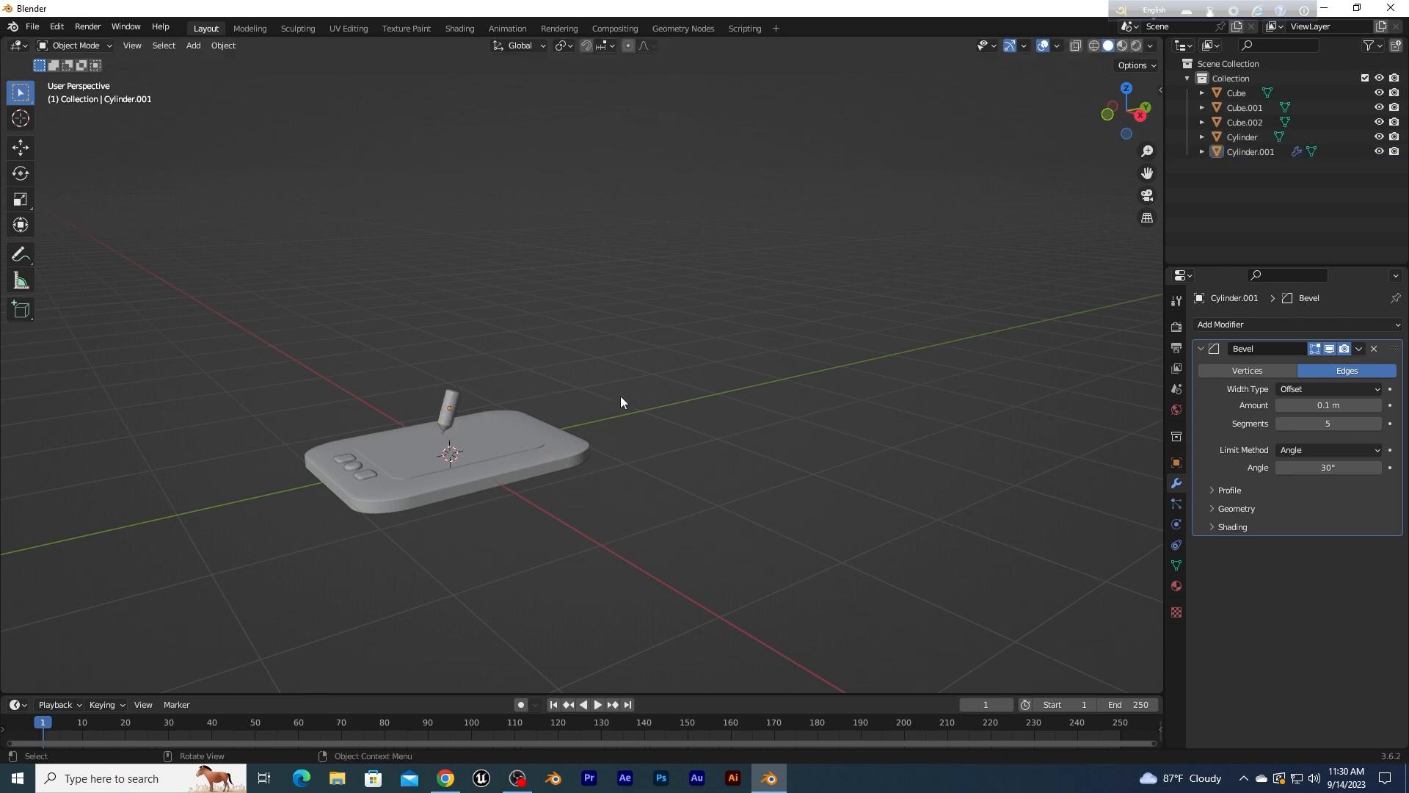
pyautogui.moveTo(620, 395); pyautogui.dragTo(746, 492, button='middle')
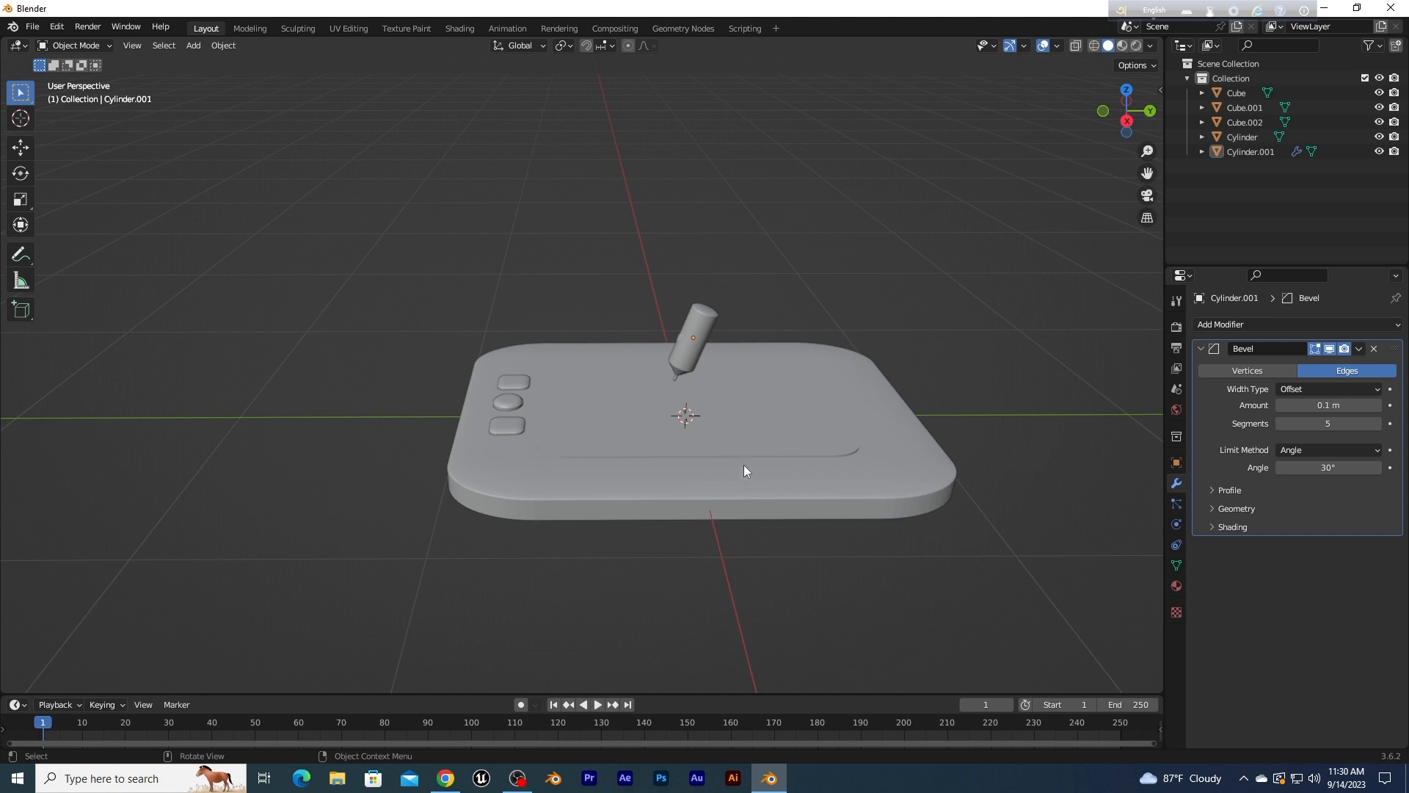
# Step: Move the stylus along the positive Y axis towards the tablet end opposite the buttons, and deselect it
pyautogui.scroll(2, 743, 465)
pyautogui.keyDown('shift'); pyautogui.moveTo(743, 464); pyautogui.dragTo(693, 425, button='middle'); pyautogui.keyUp('shift')
pyautogui.click(647, 323)
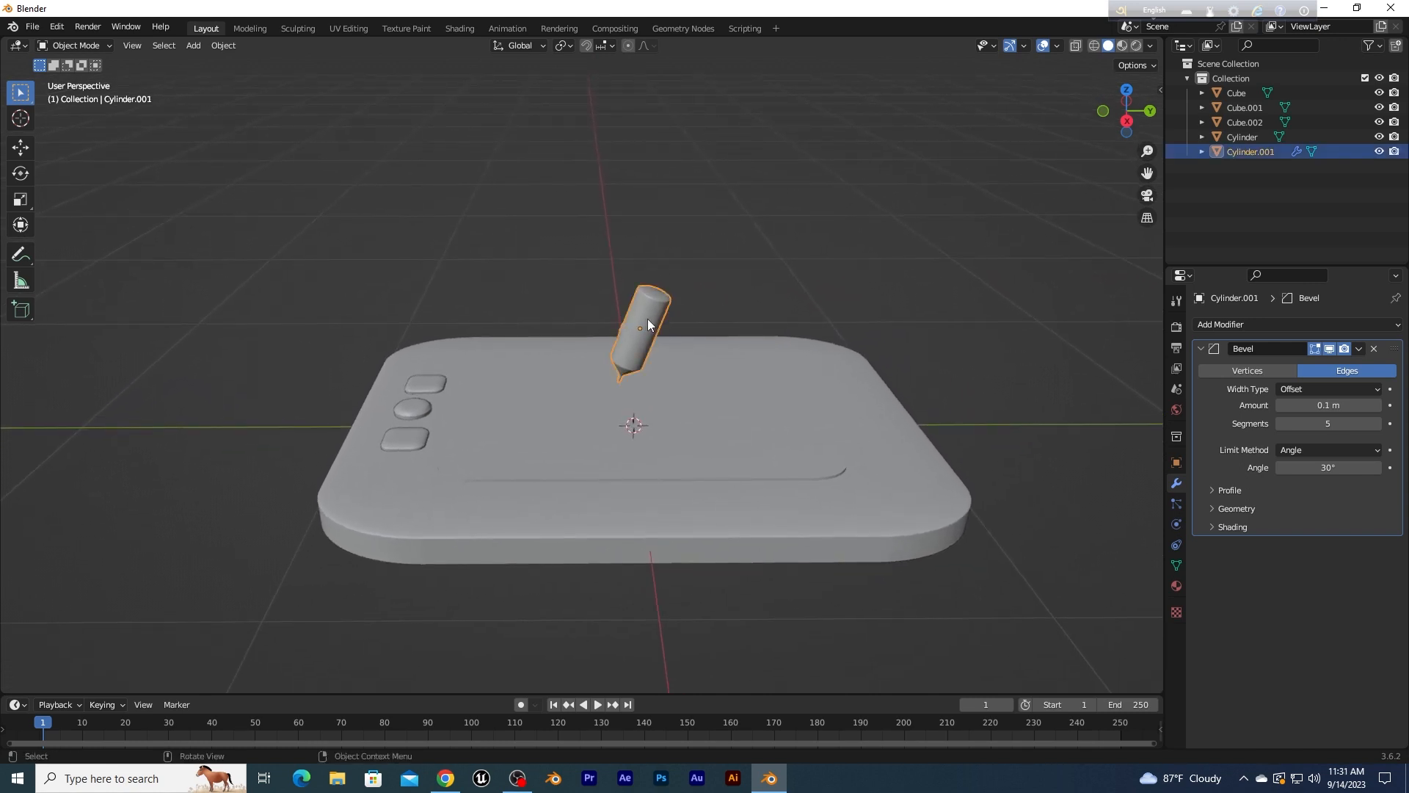
pyautogui.press('g')
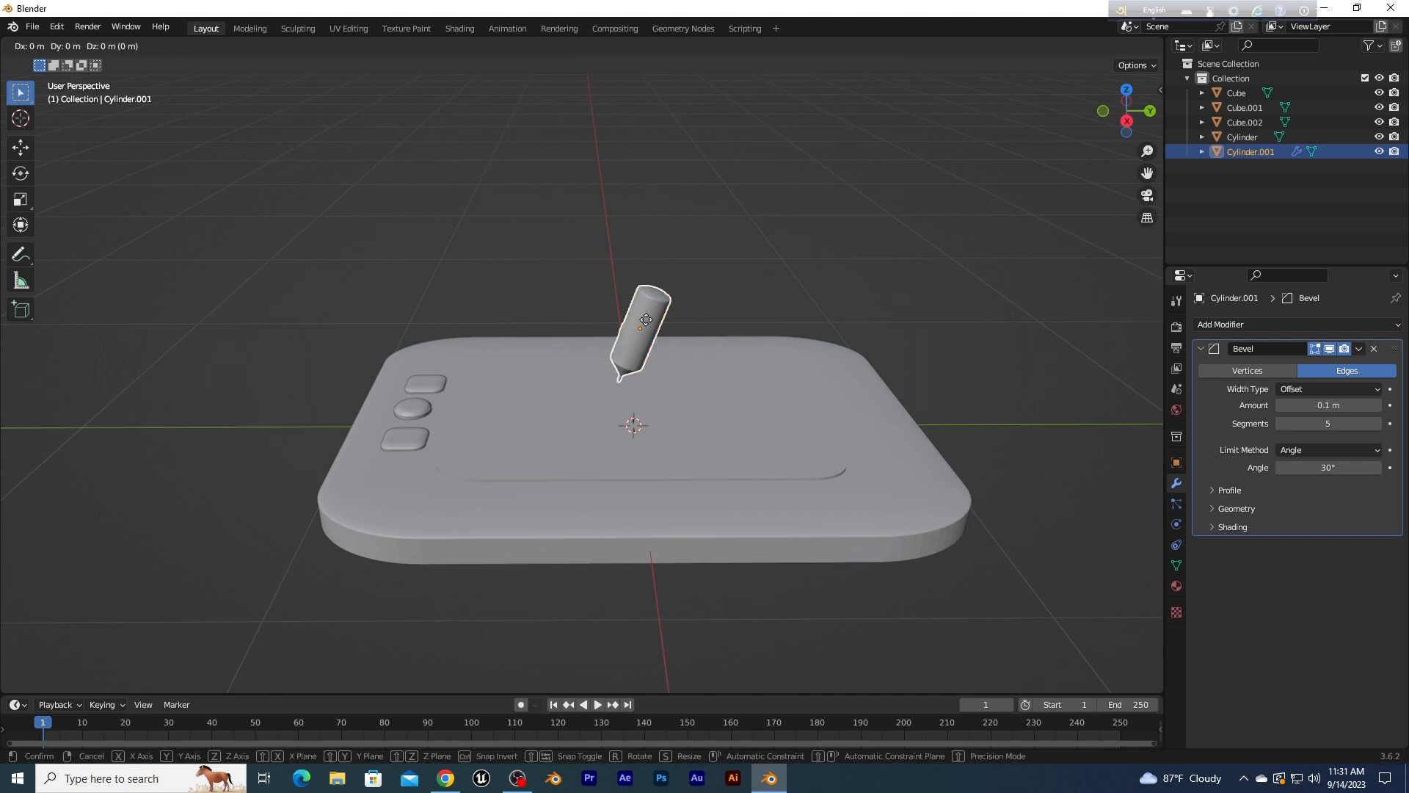
pyautogui.press('y')
pyautogui.click(764, 326)
pyautogui.click(677, 254)
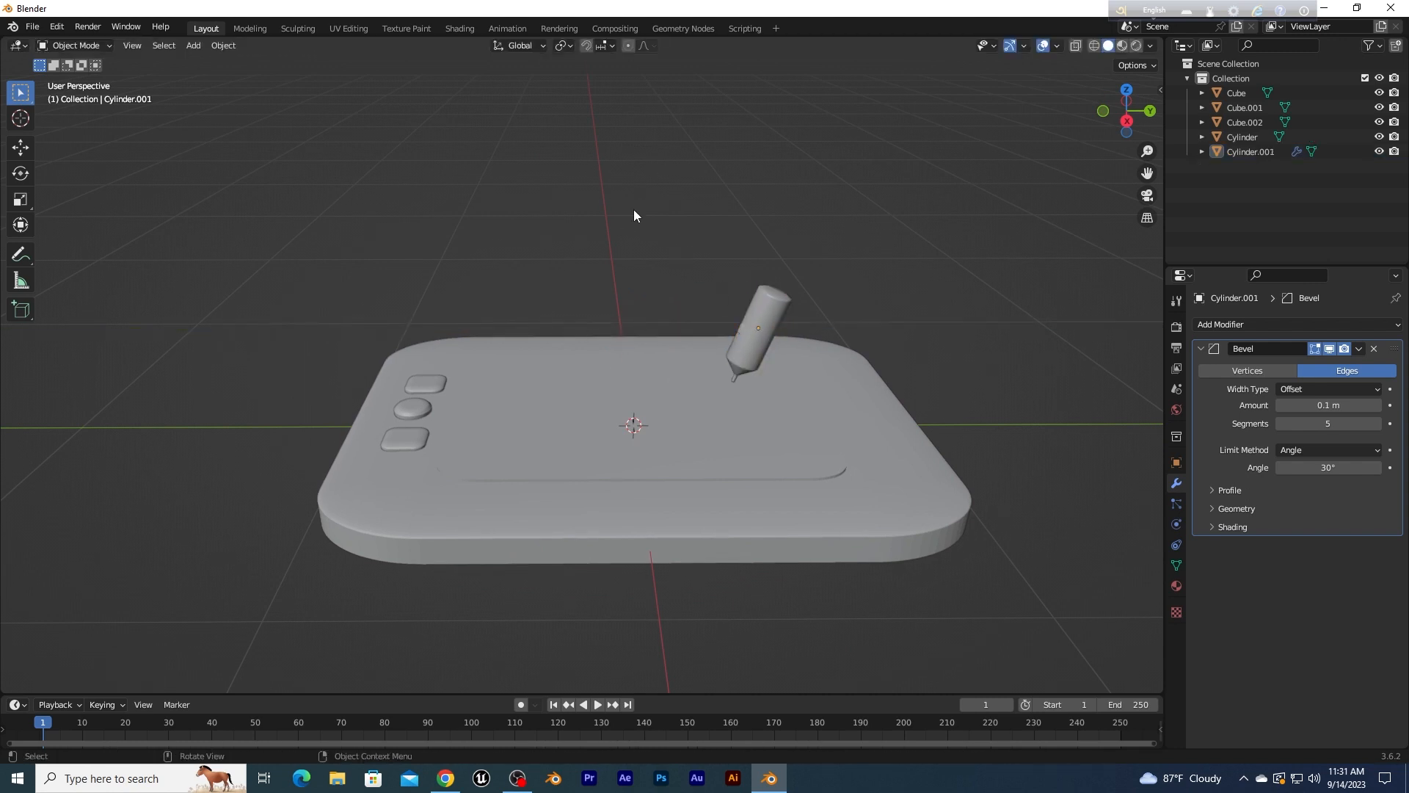
# Step: Select the tablet body and darken its material's base colour to near black
pyautogui.click(717, 528)
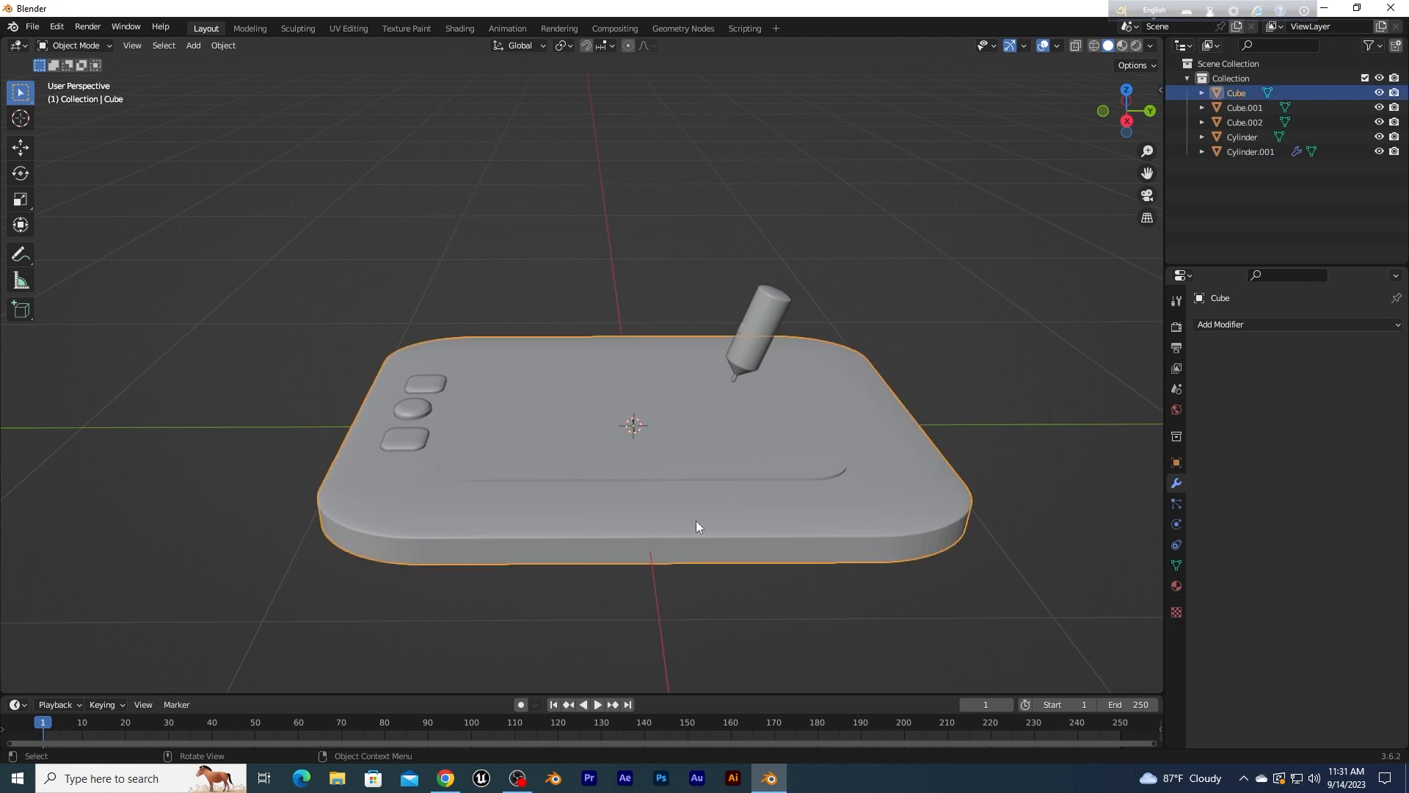
pyautogui.click(1235, 325)
pyautogui.press('Escape')
pyautogui.click(1176, 585)
pyautogui.click(1332, 543)
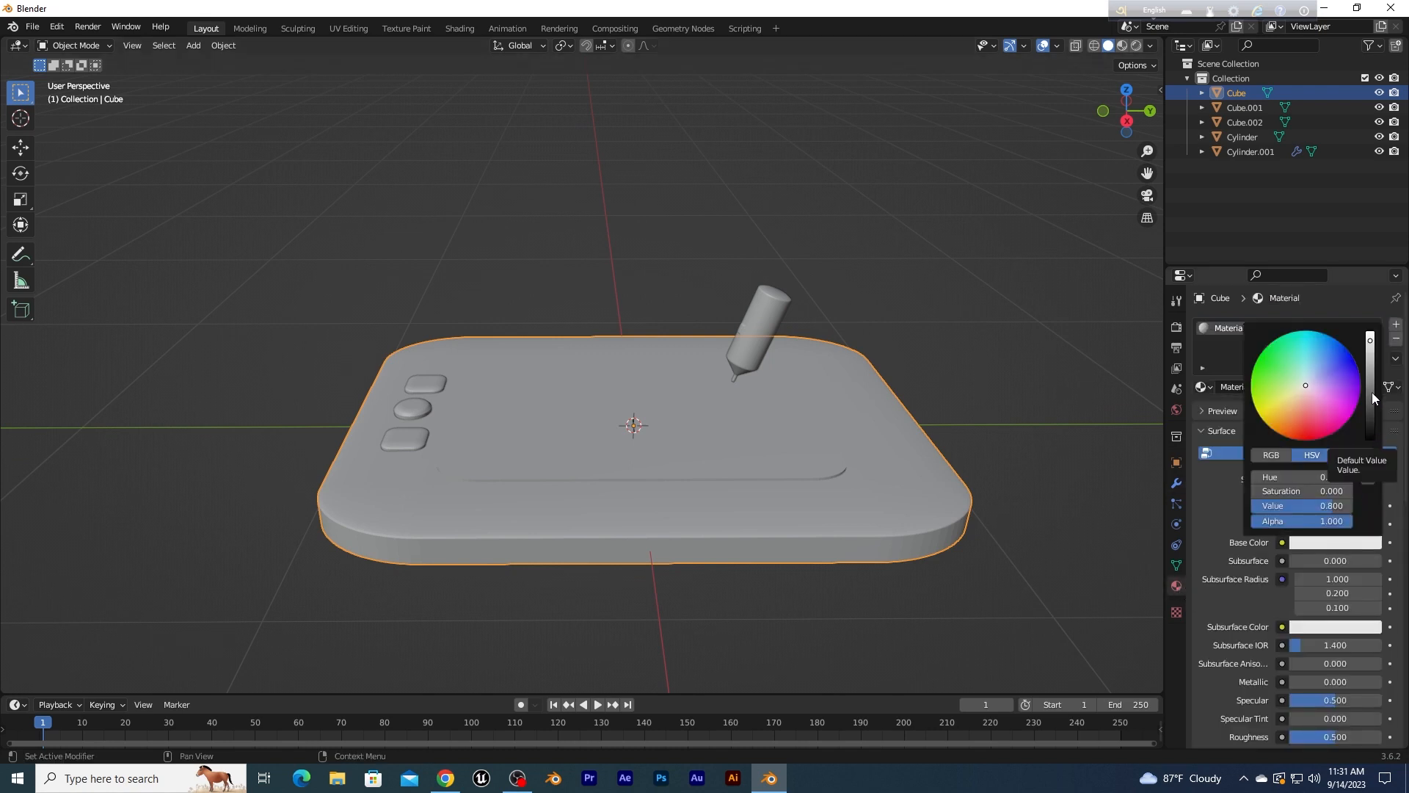
pyautogui.moveTo(1369, 393); pyautogui.dragTo(1369, 430)
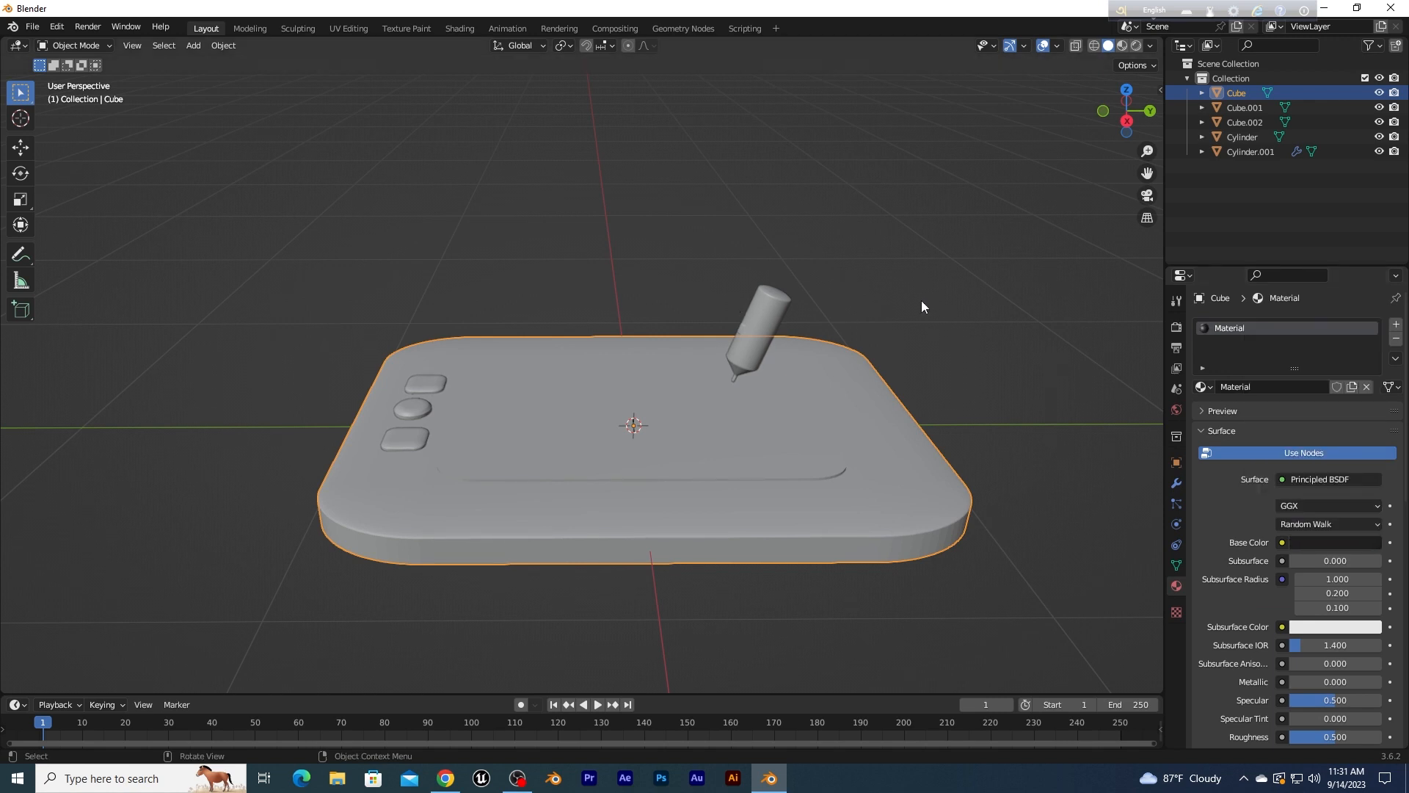
# Step: Rename the tablet body's material to "tab" and deselect the body
pyautogui.doubleClick(1278, 386)
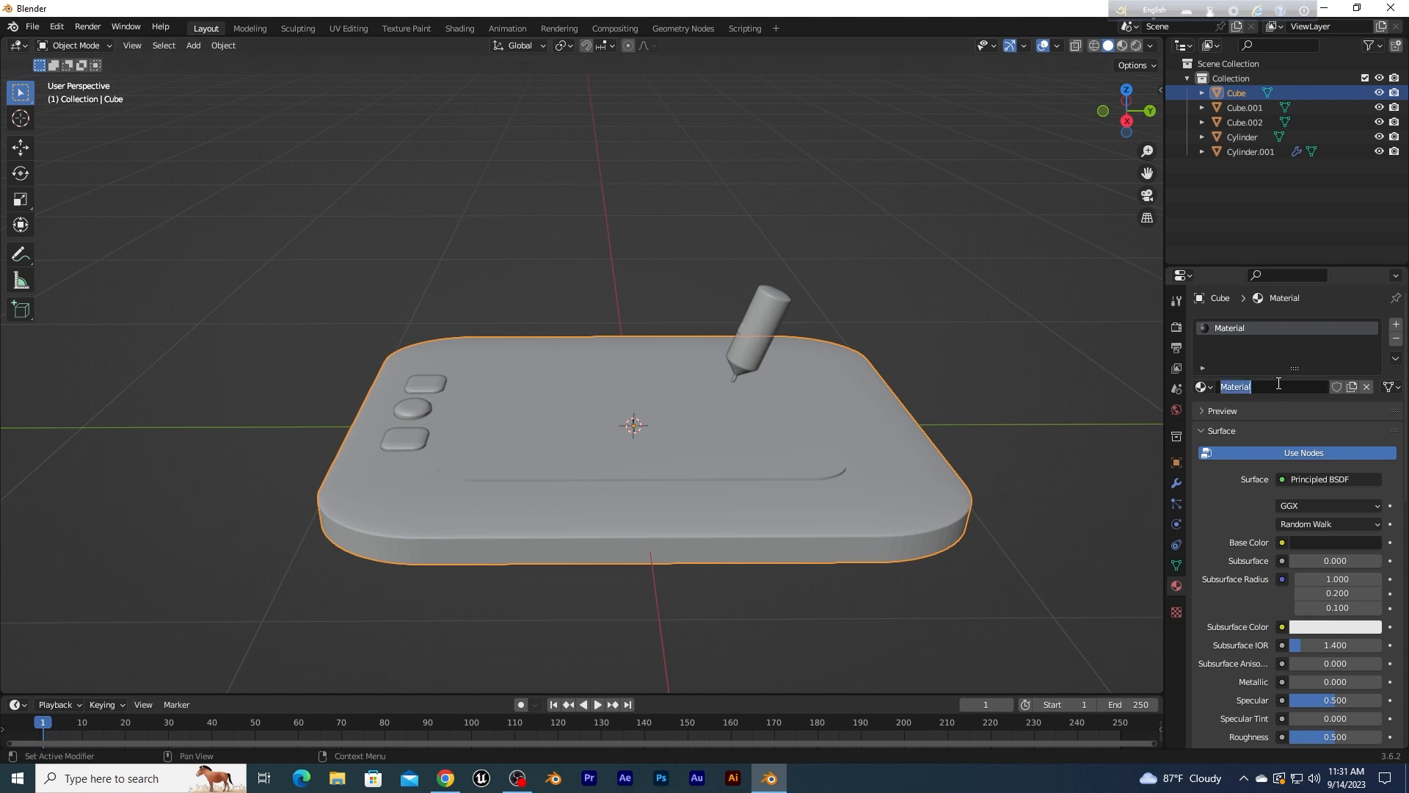
pyautogui.write('tab')
pyautogui.press('Return')
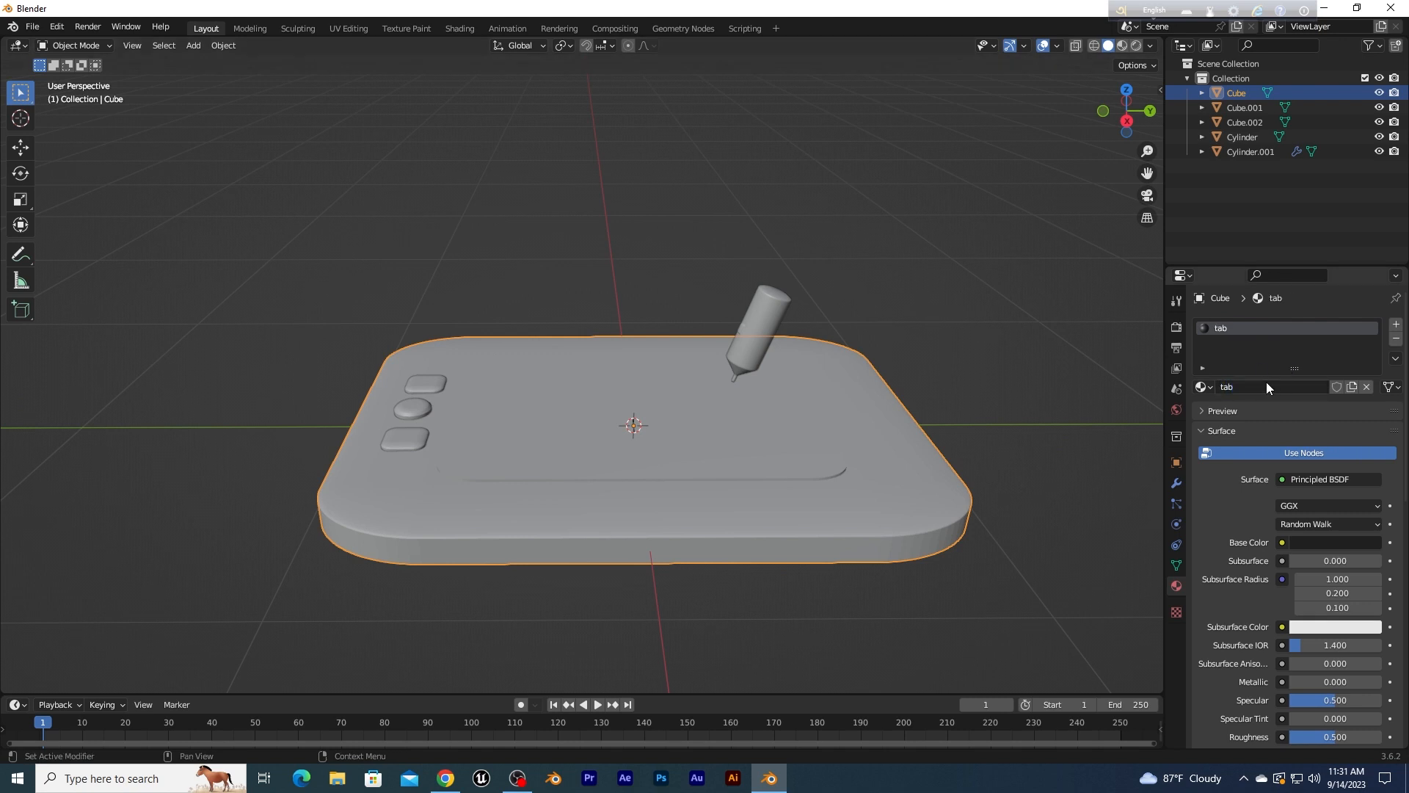
pyautogui.click(796, 220)
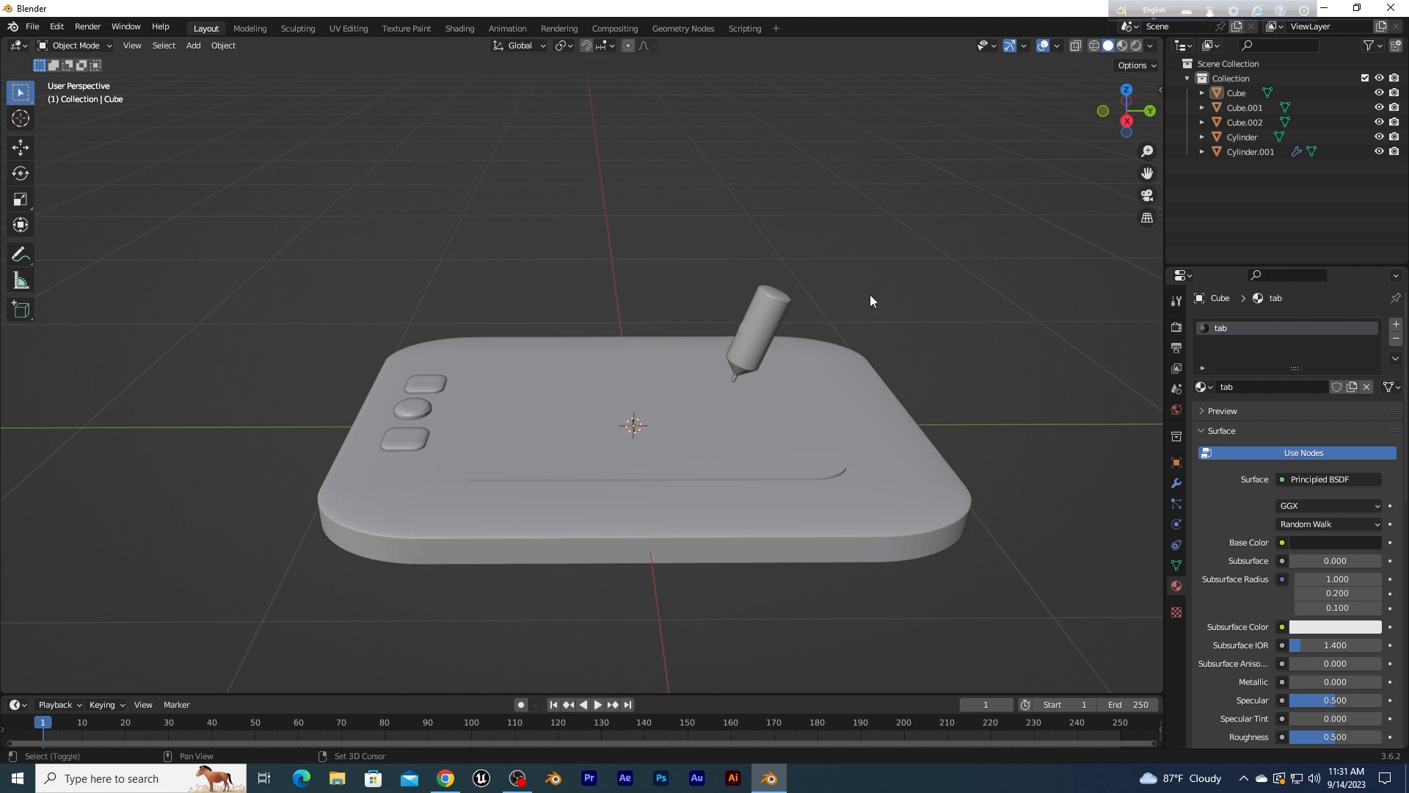
# Step: Add an area light and raise it along the Z axis until it is well above the tablet
pyautogui.hotkey('shift', 'a')
pyautogui.moveTo(865, 294)
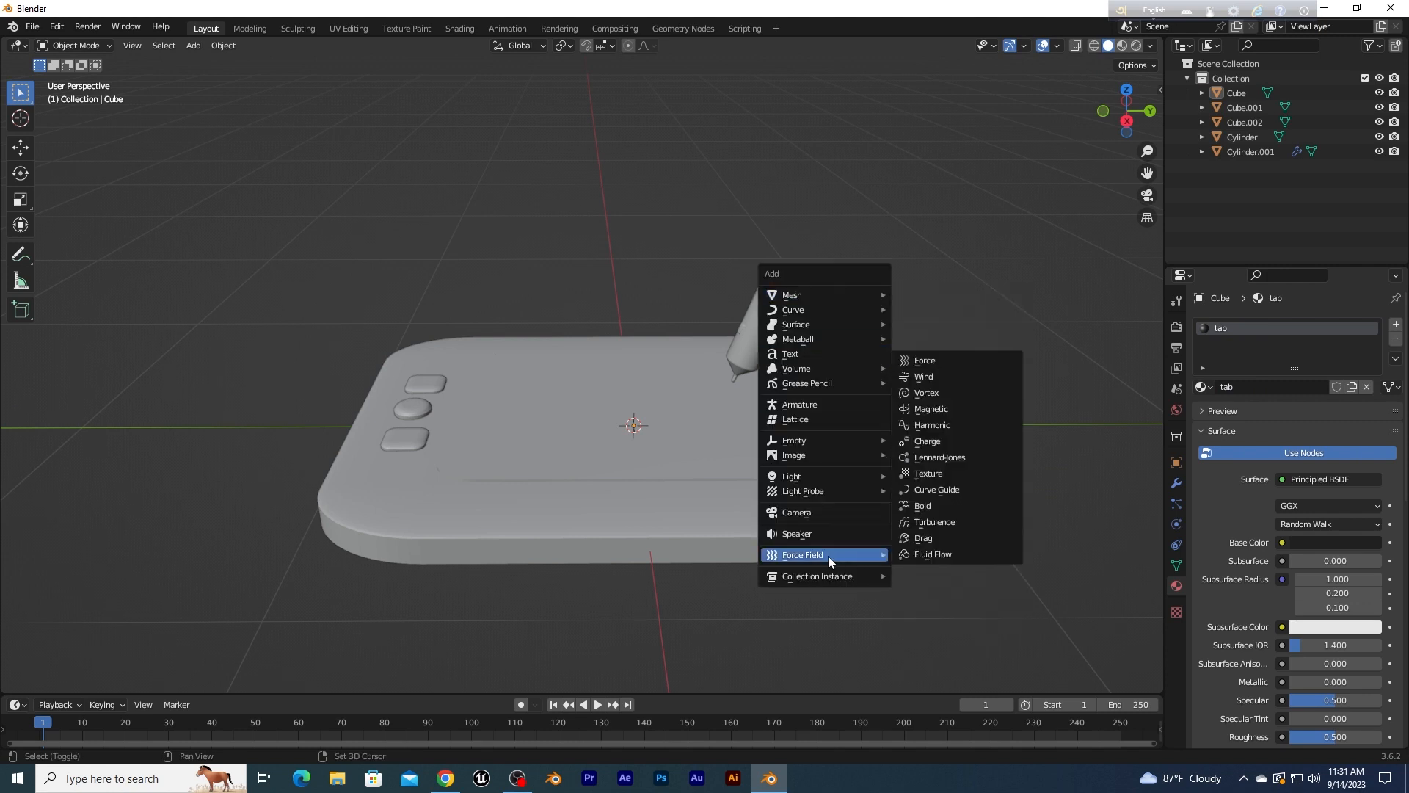
pyautogui.moveTo(807, 482)
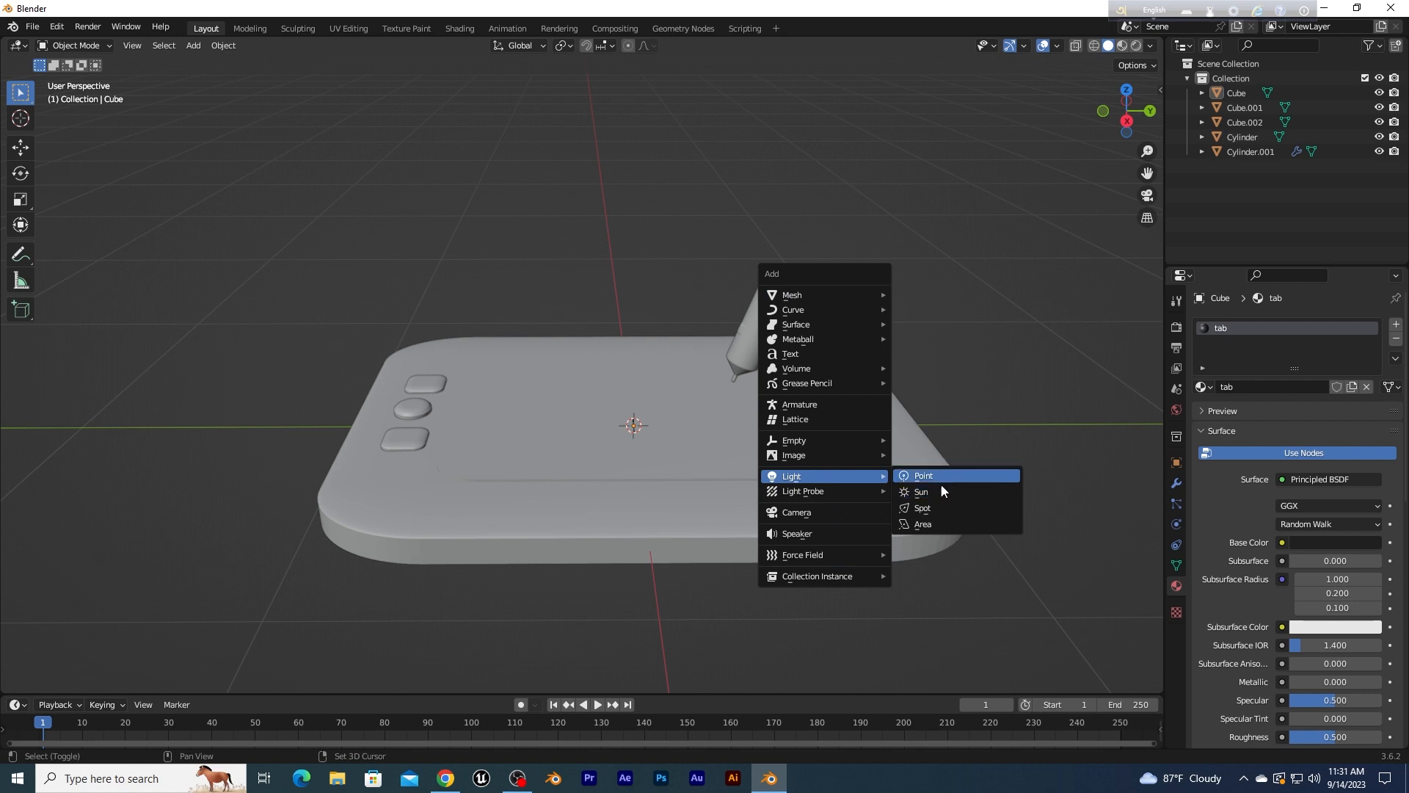
pyautogui.click(932, 525)
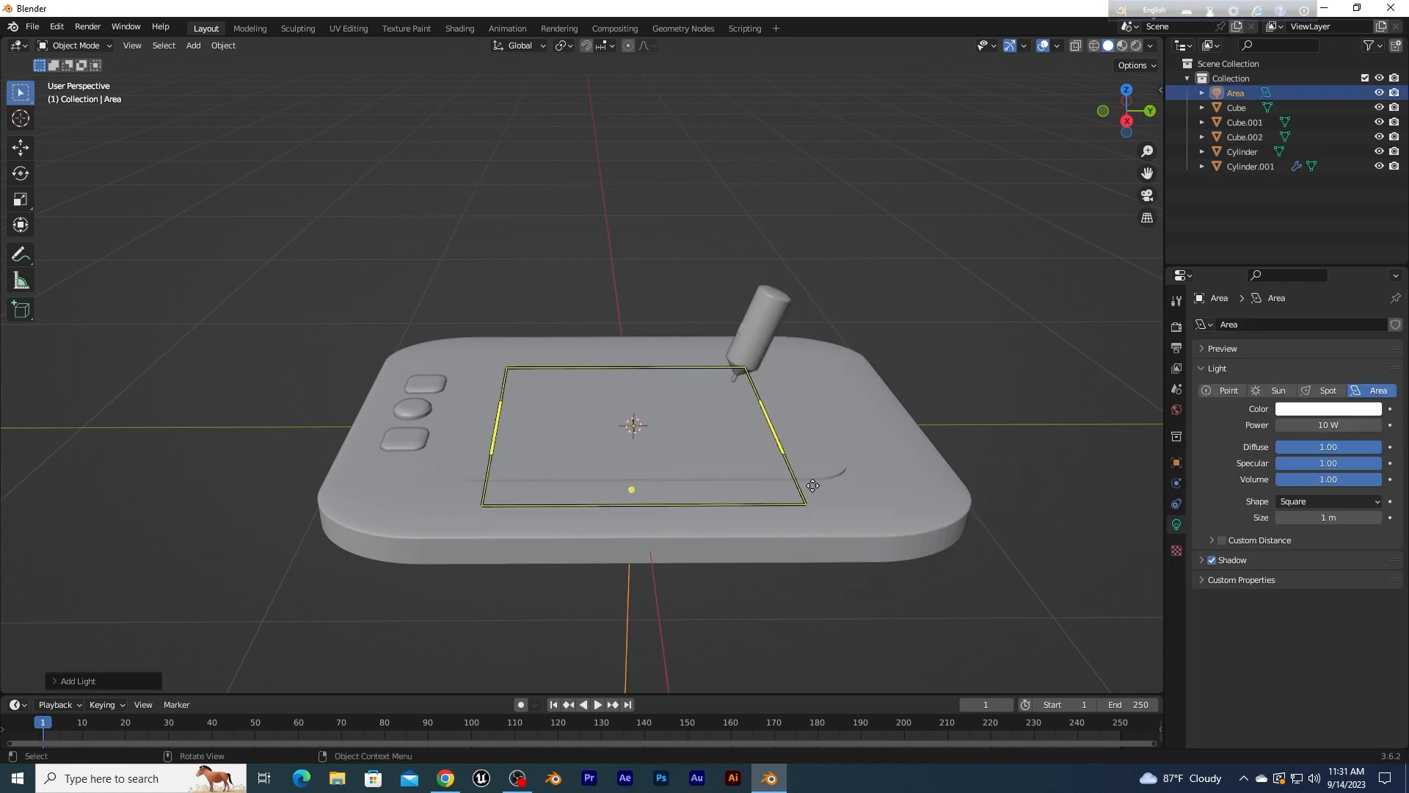
pyautogui.press('g')
pyautogui.press('z')
pyautogui.click(844, 94)
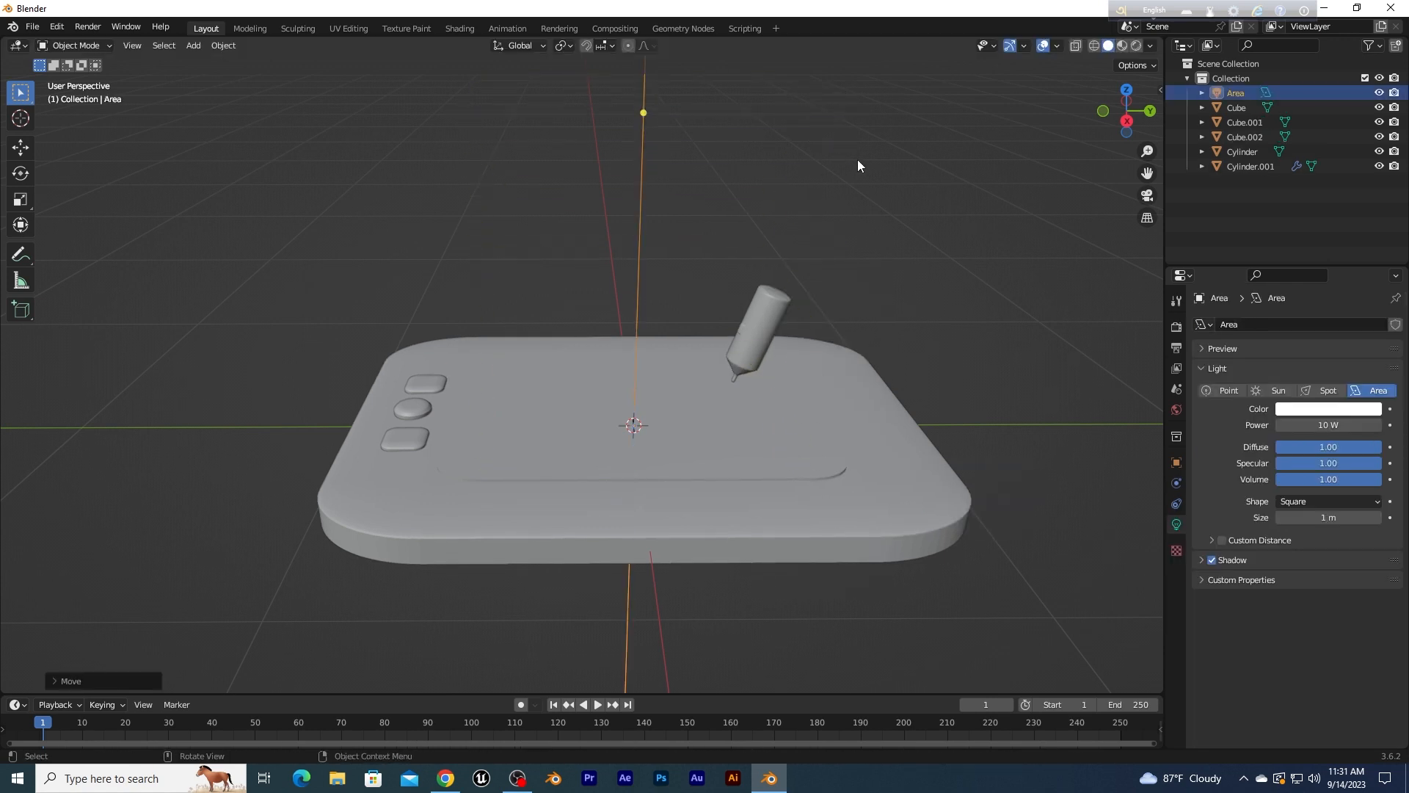
pyautogui.scroll(-6, 860, 176)
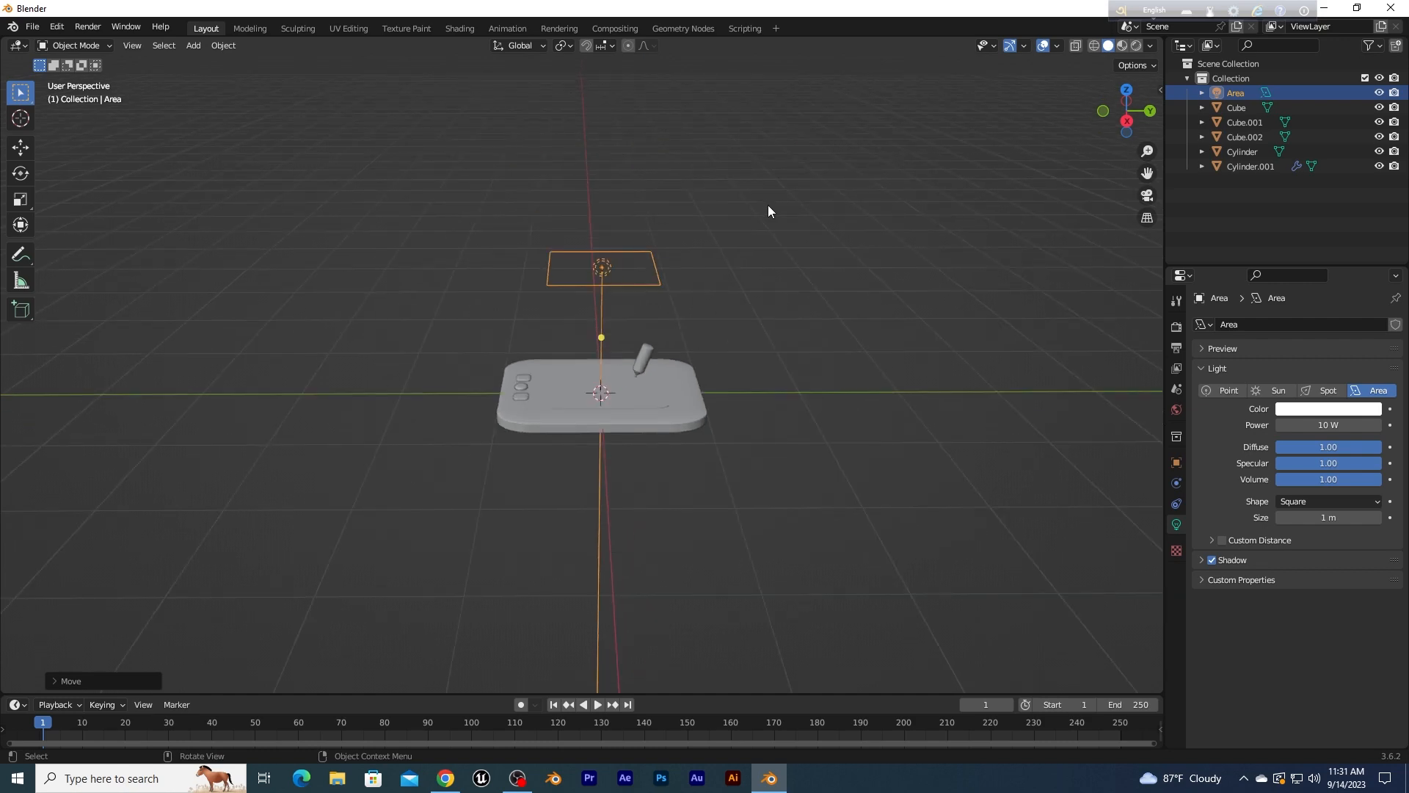
pyautogui.press('g')
pyautogui.press('z')
pyautogui.click(775, 131)
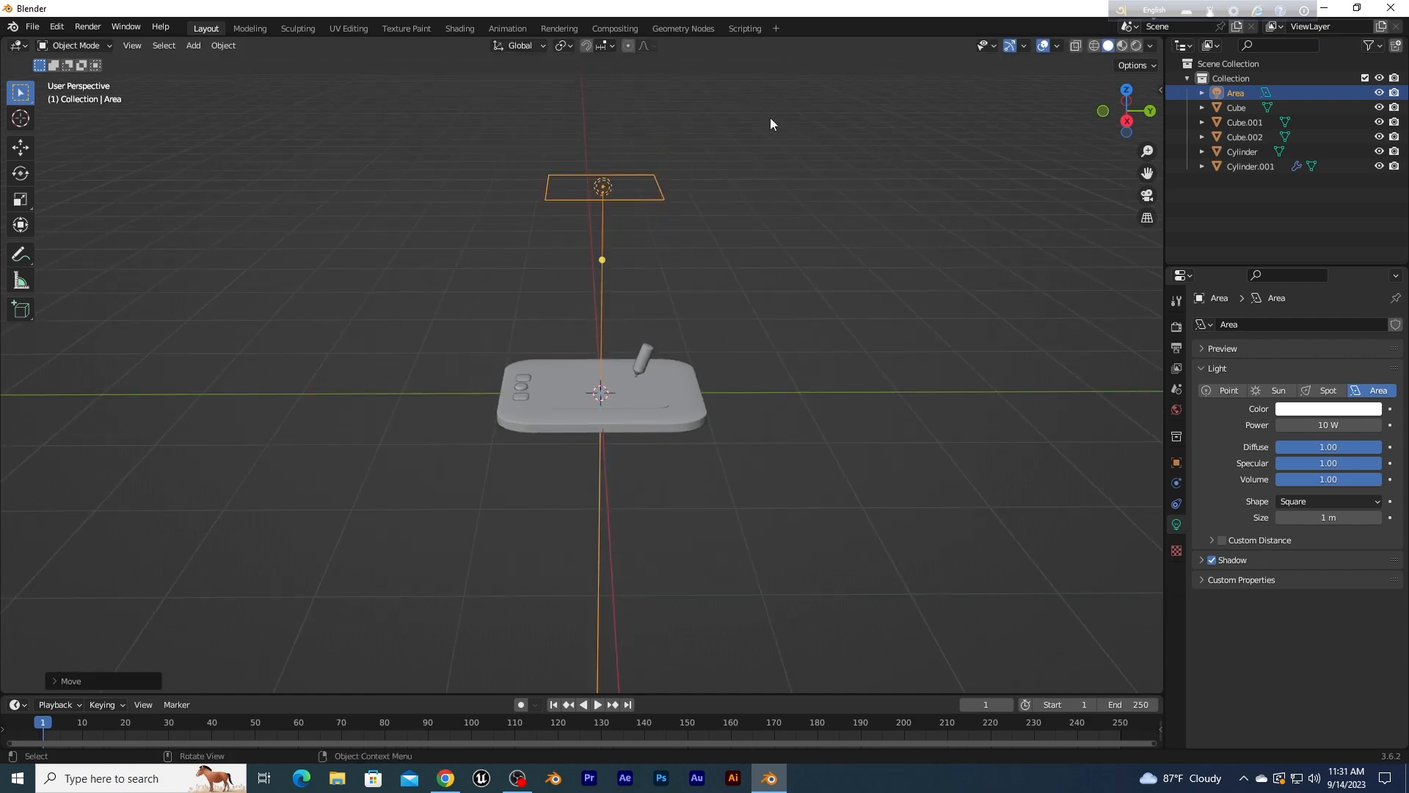
# Step: Move the area light off to one side of the tablet and aim its target point at the tablet
pyautogui.moveTo(771, 120); pyautogui.dragTo(781, 189, button='middle')
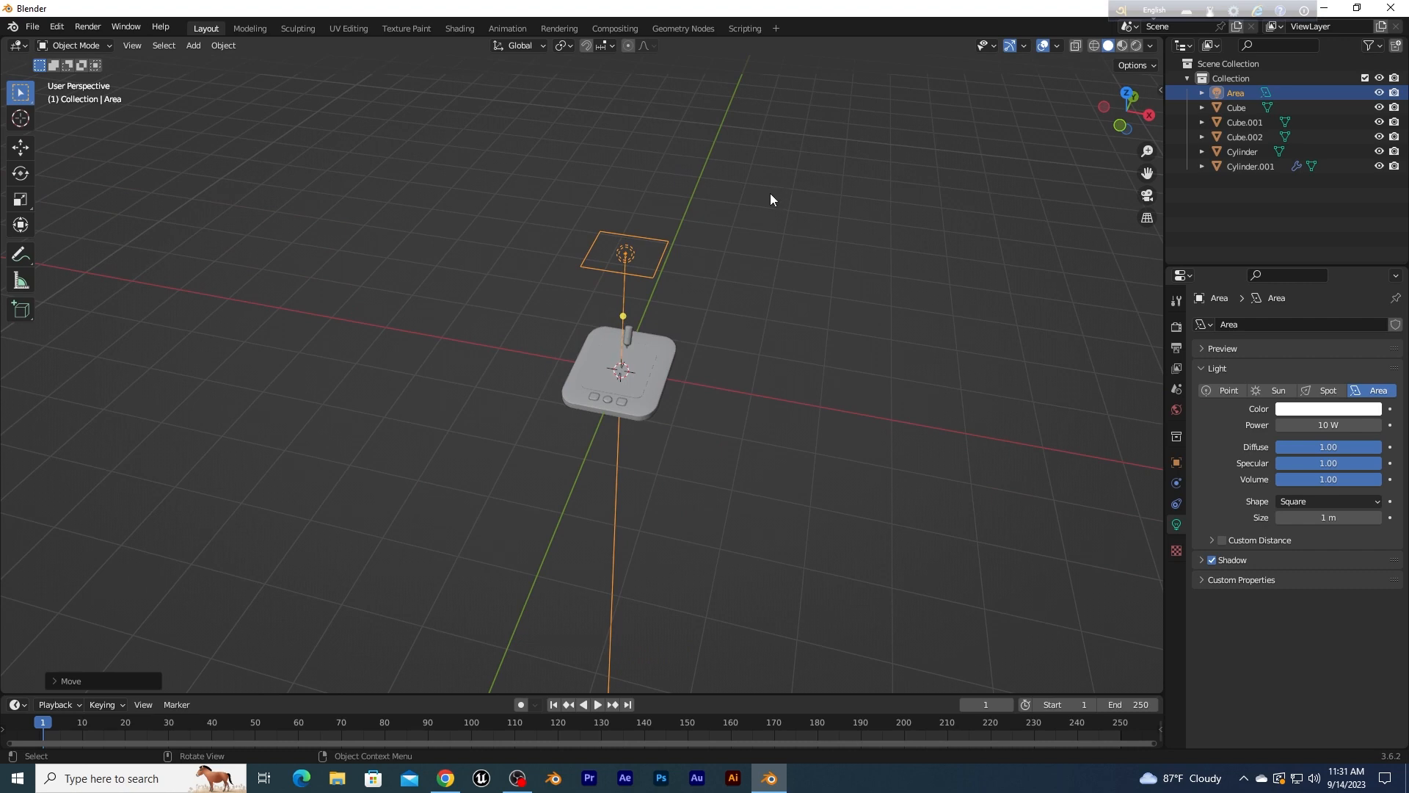
pyautogui.press('g')
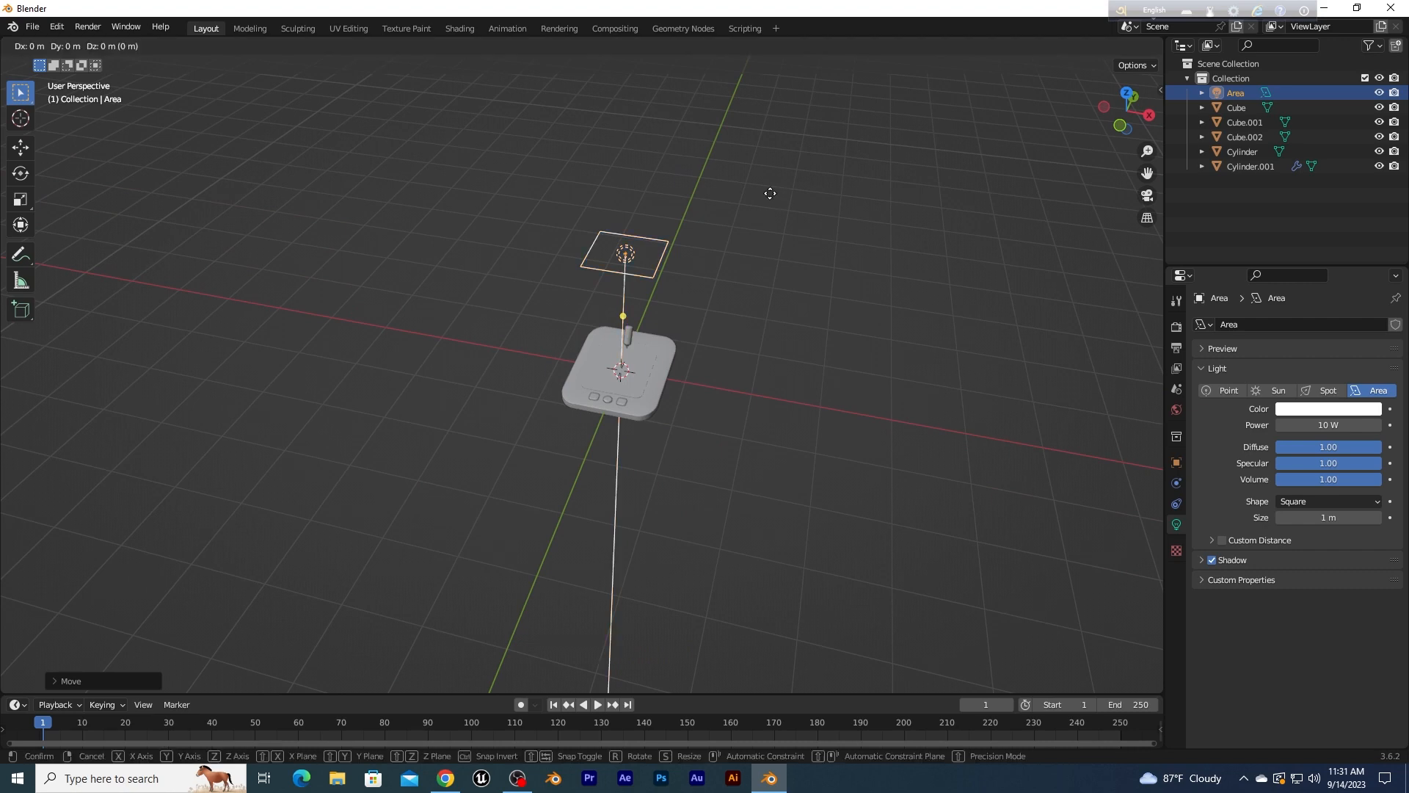
pyautogui.click(996, 231)
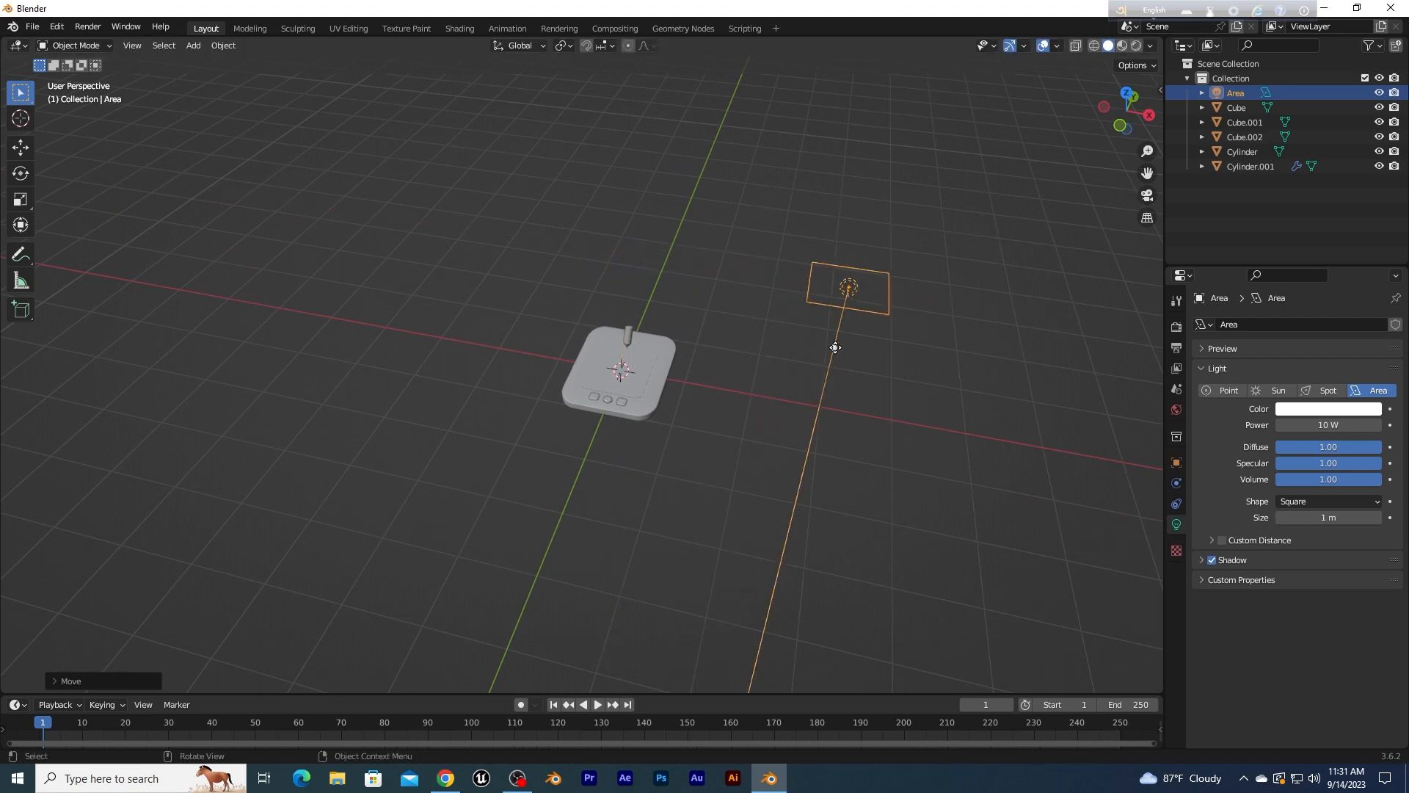
pyautogui.moveTo(835, 347); pyautogui.dragTo(664, 367)
pyautogui.moveTo(664, 367); pyautogui.dragTo(622, 261, button='middle')
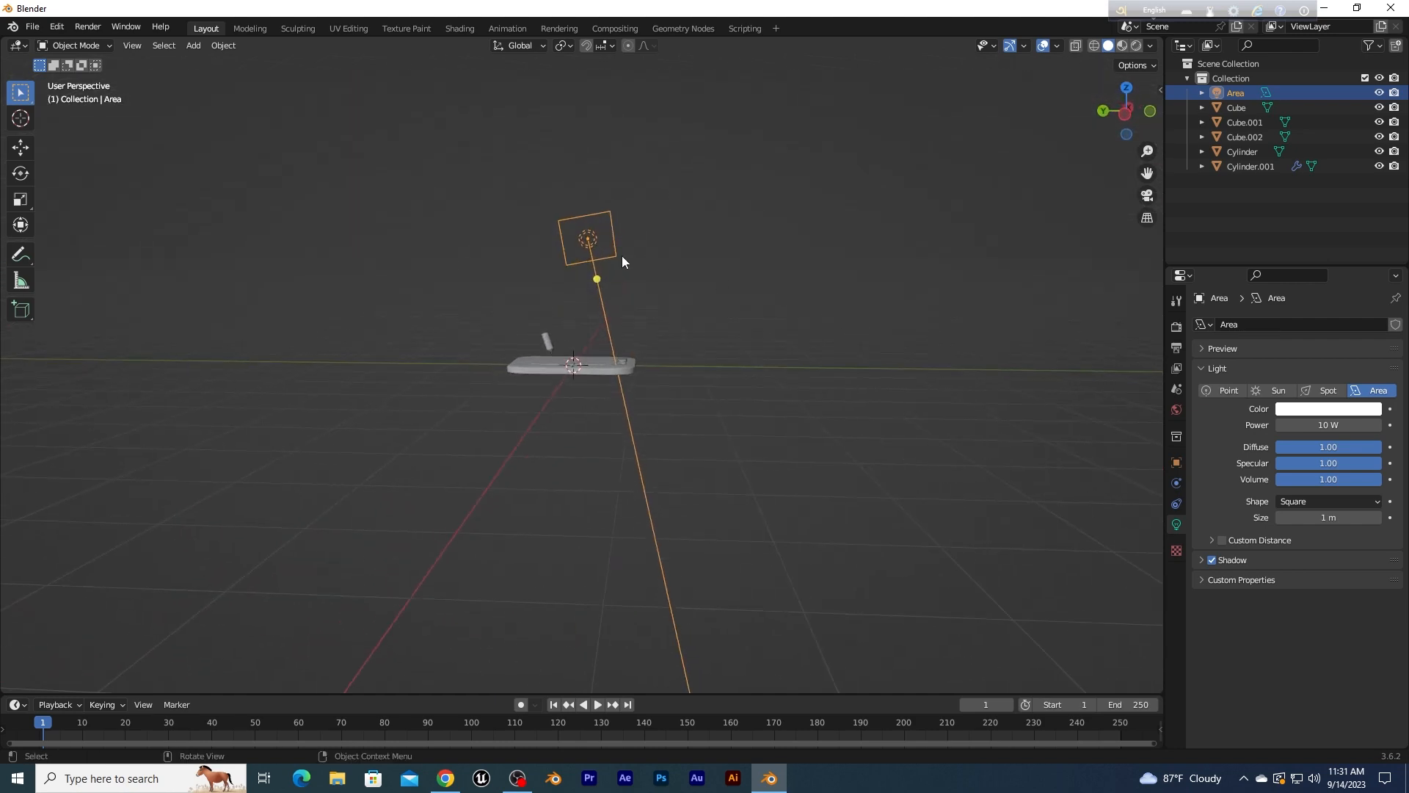
pyautogui.moveTo(597, 284); pyautogui.dragTo(580, 294)
pyautogui.moveTo(771, 342); pyautogui.dragTo(954, 242, button='middle')
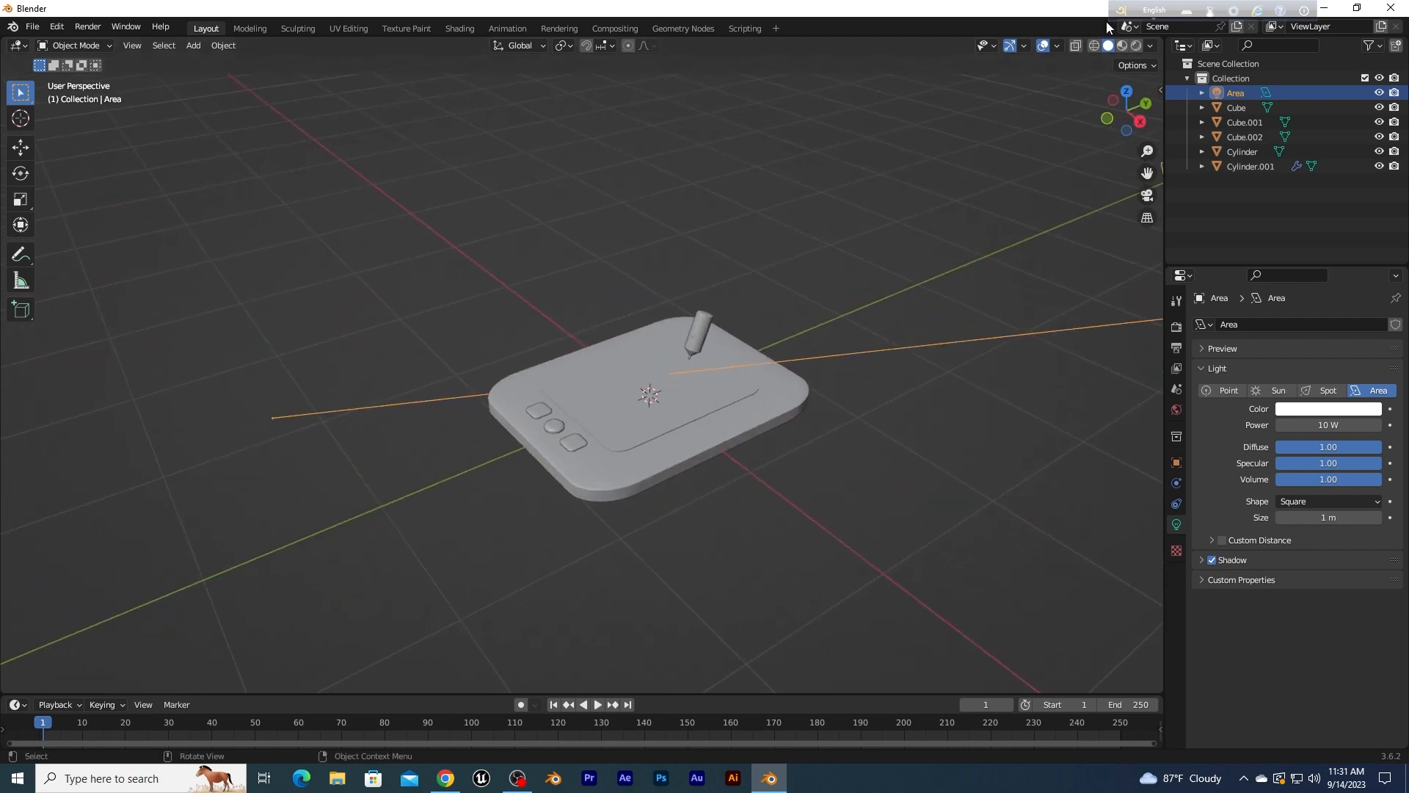
# Step: Set the area light's power to 100 W and switch the viewport to rendered shading
pyautogui.click(1329, 424)
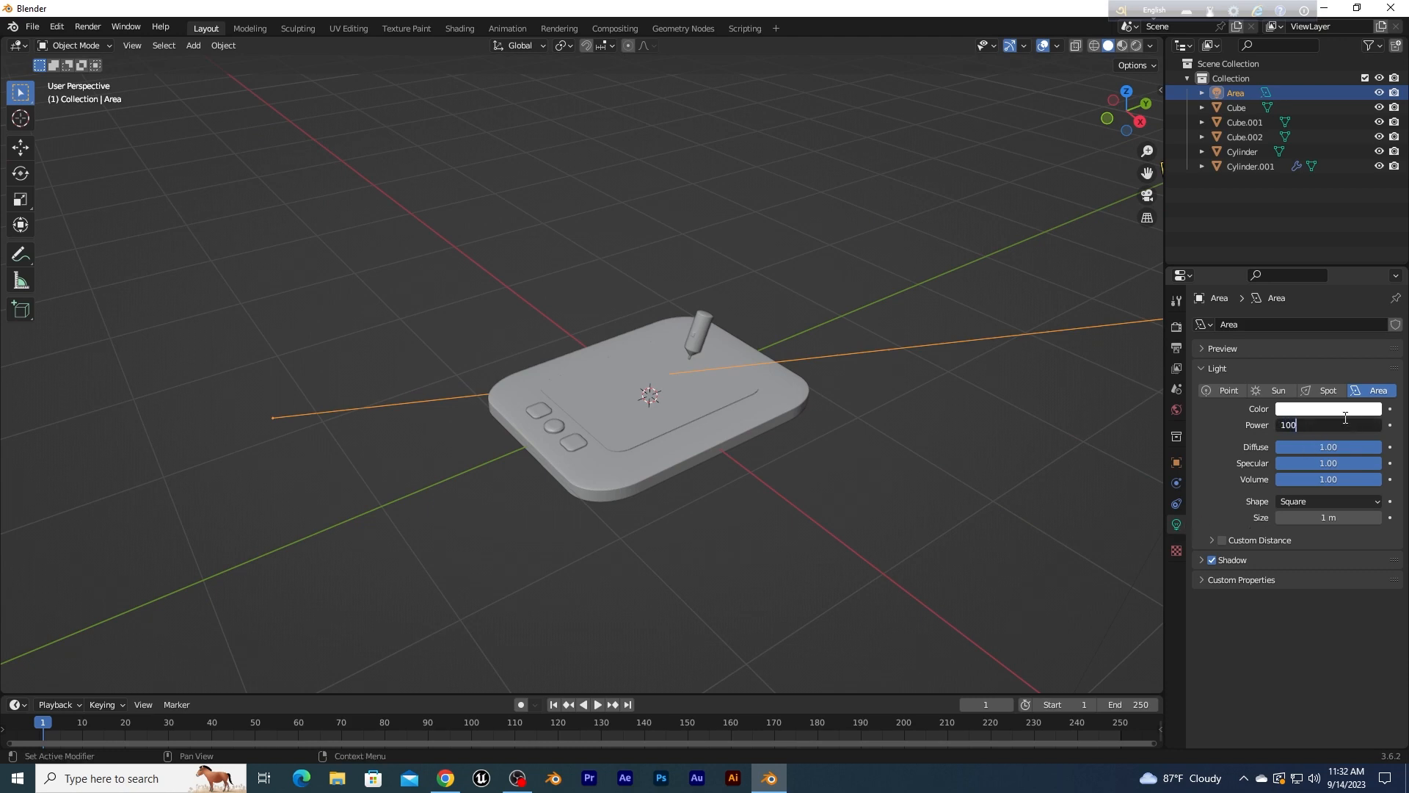
pyautogui.press('Return')
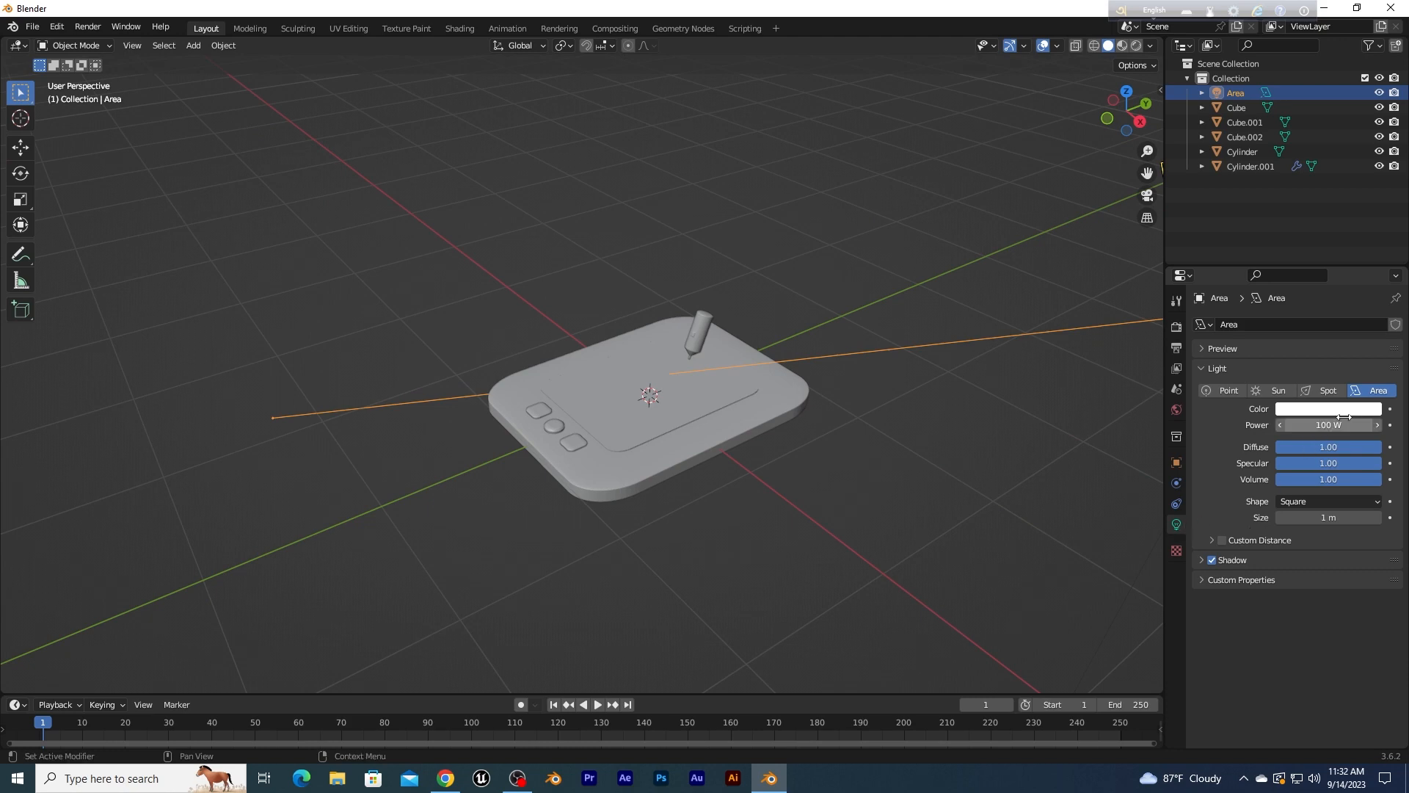
pyautogui.click(1130, 47)
pyautogui.scroll(3, 725, 452)
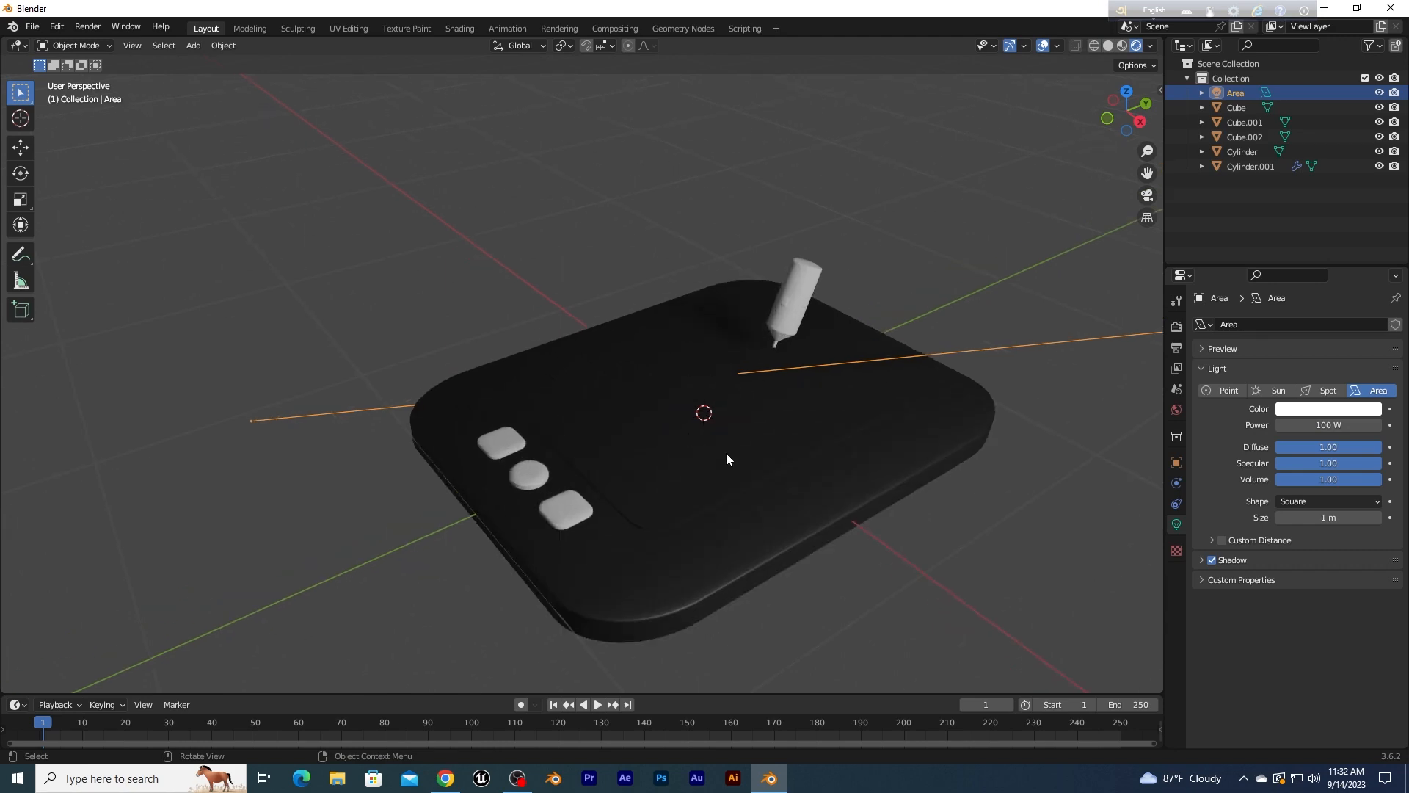
pyautogui.moveTo(726, 459)
pyautogui.mouseDown(button='middle')
pyautogui.moveTo(733, 488)
pyautogui.moveTo(739, 471)
pyautogui.mouseUp(button='middle')
# Step: Set the area light's power to 500 W and leave nothing selected
pyautogui.click(1334, 424)
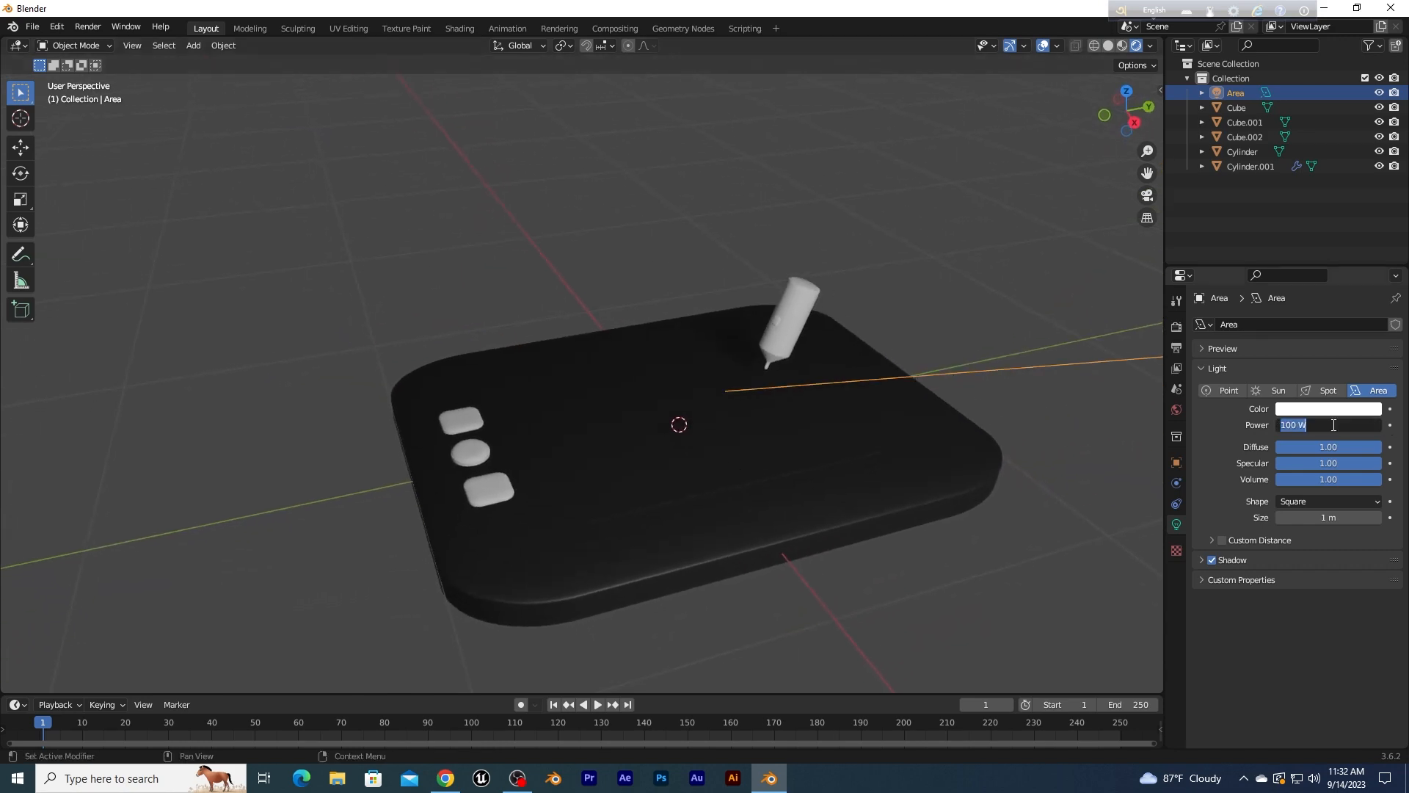
pyautogui.write('500')
pyautogui.press('Return')
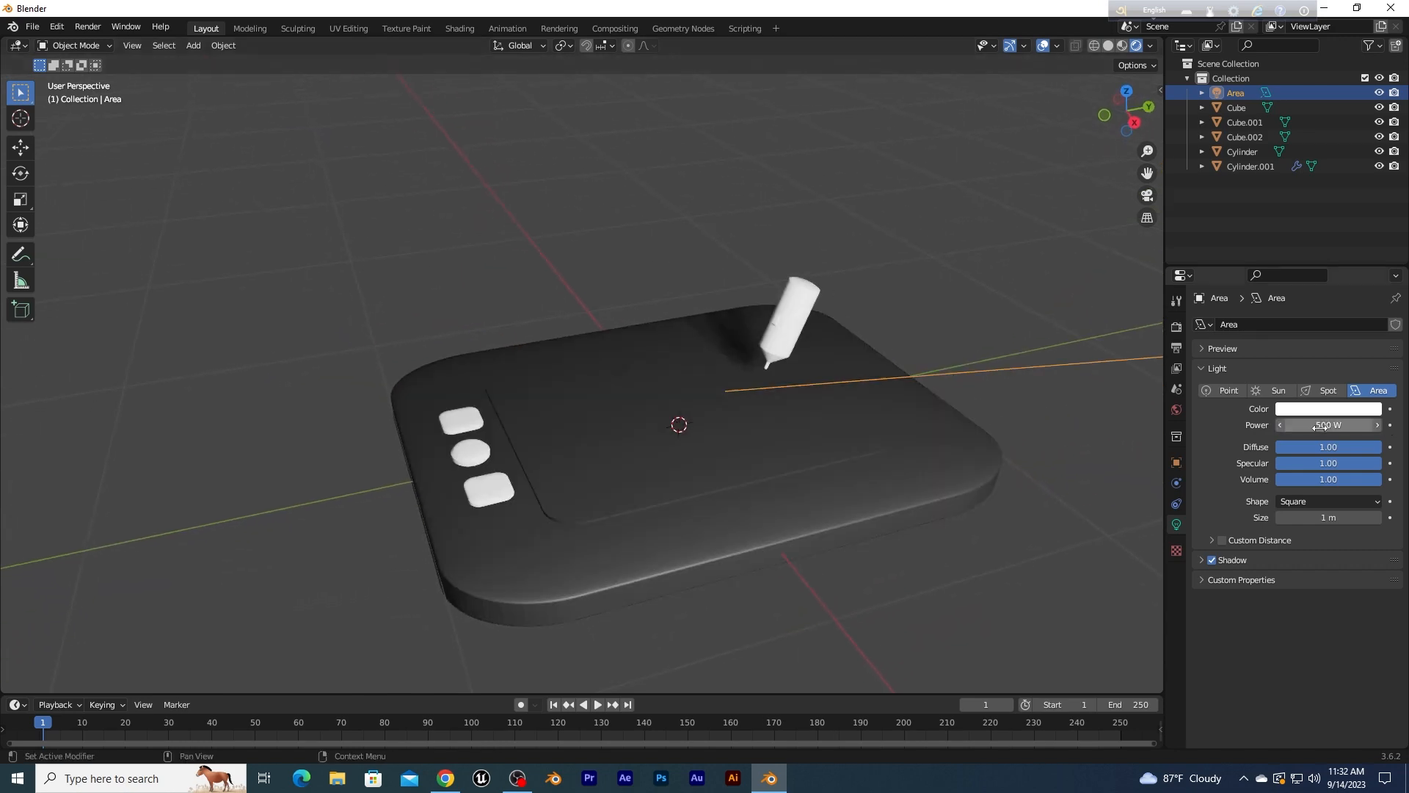
pyautogui.click(834, 465)
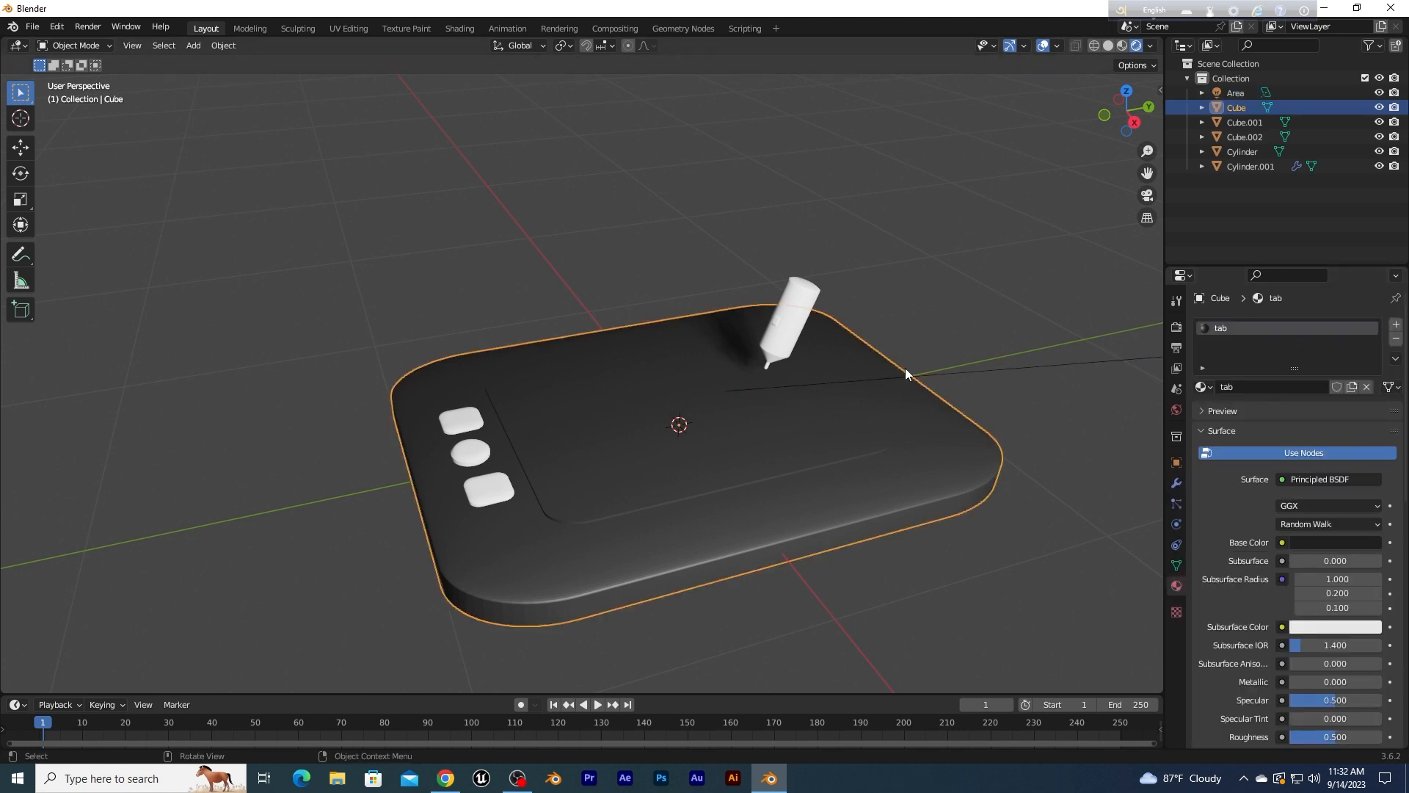
pyautogui.click(968, 285)
# Step: Add a plane under the tablet and scale it up about 4.7 times as a ground surface
pyautogui.moveTo(970, 279)
pyautogui.mouseDown(button='middle')
pyautogui.moveTo(953, 287)
pyautogui.moveTo(975, 284)
pyautogui.mouseUp(button='middle')
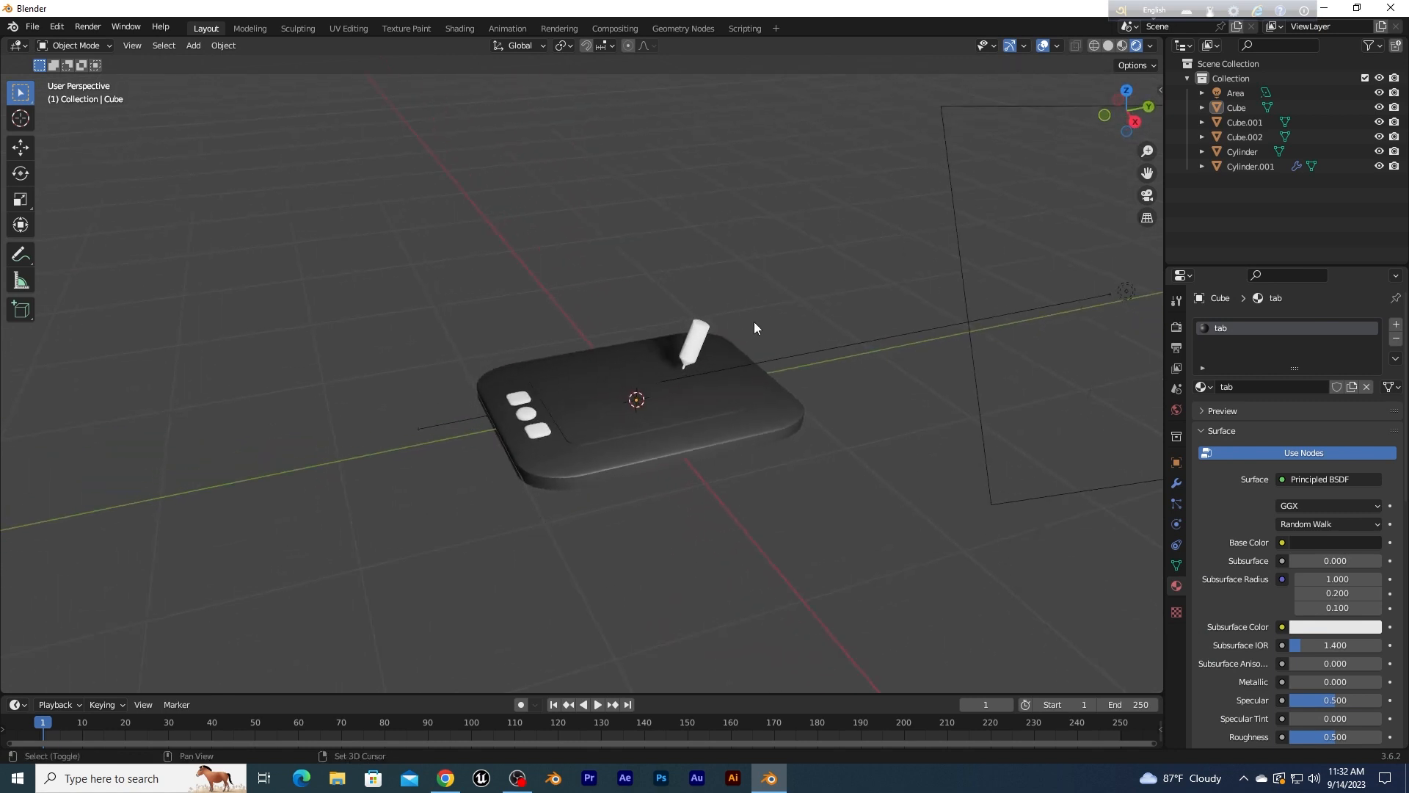
pyautogui.hotkey('shift', 'a')
pyautogui.moveTo(742, 323)
pyautogui.moveTo(688, 139)
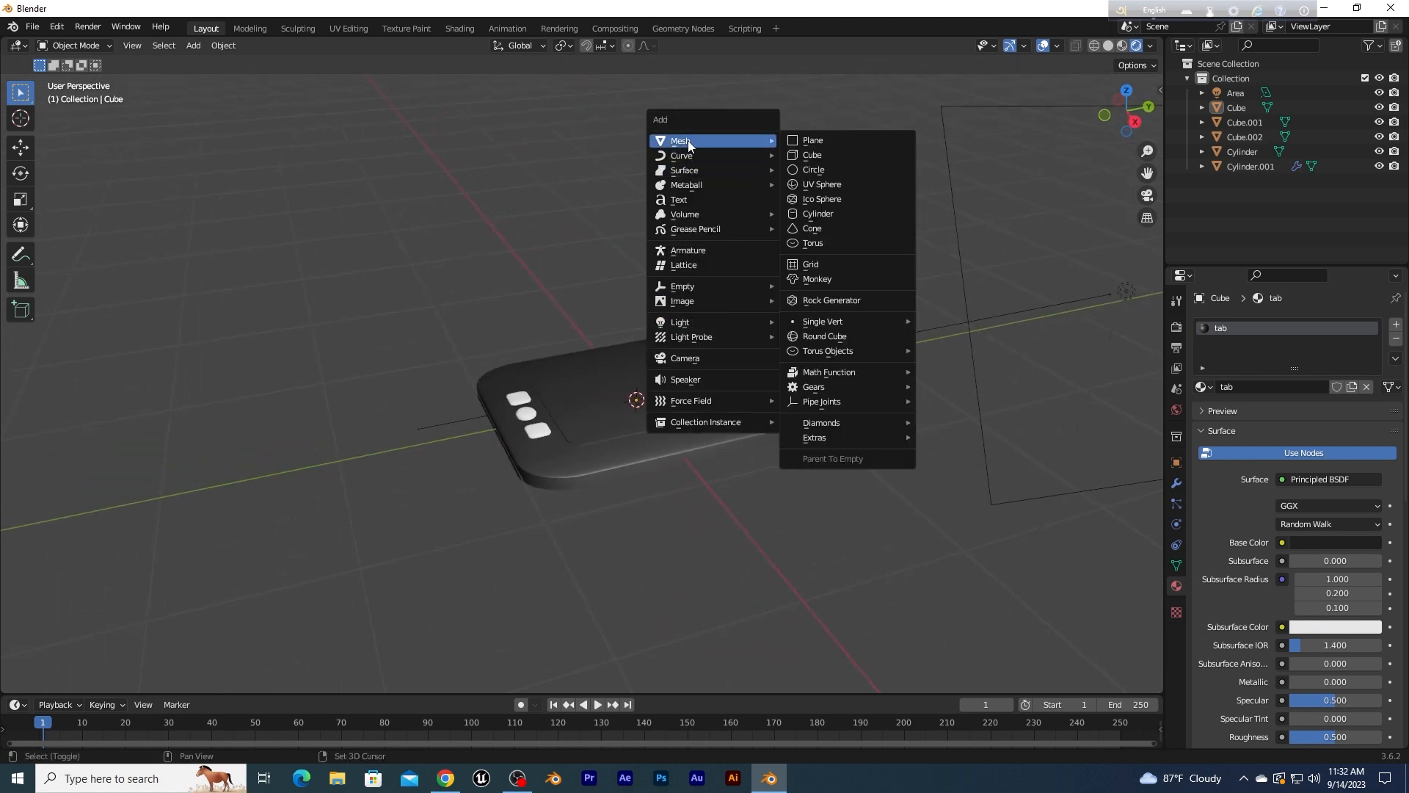
pyautogui.click(869, 138)
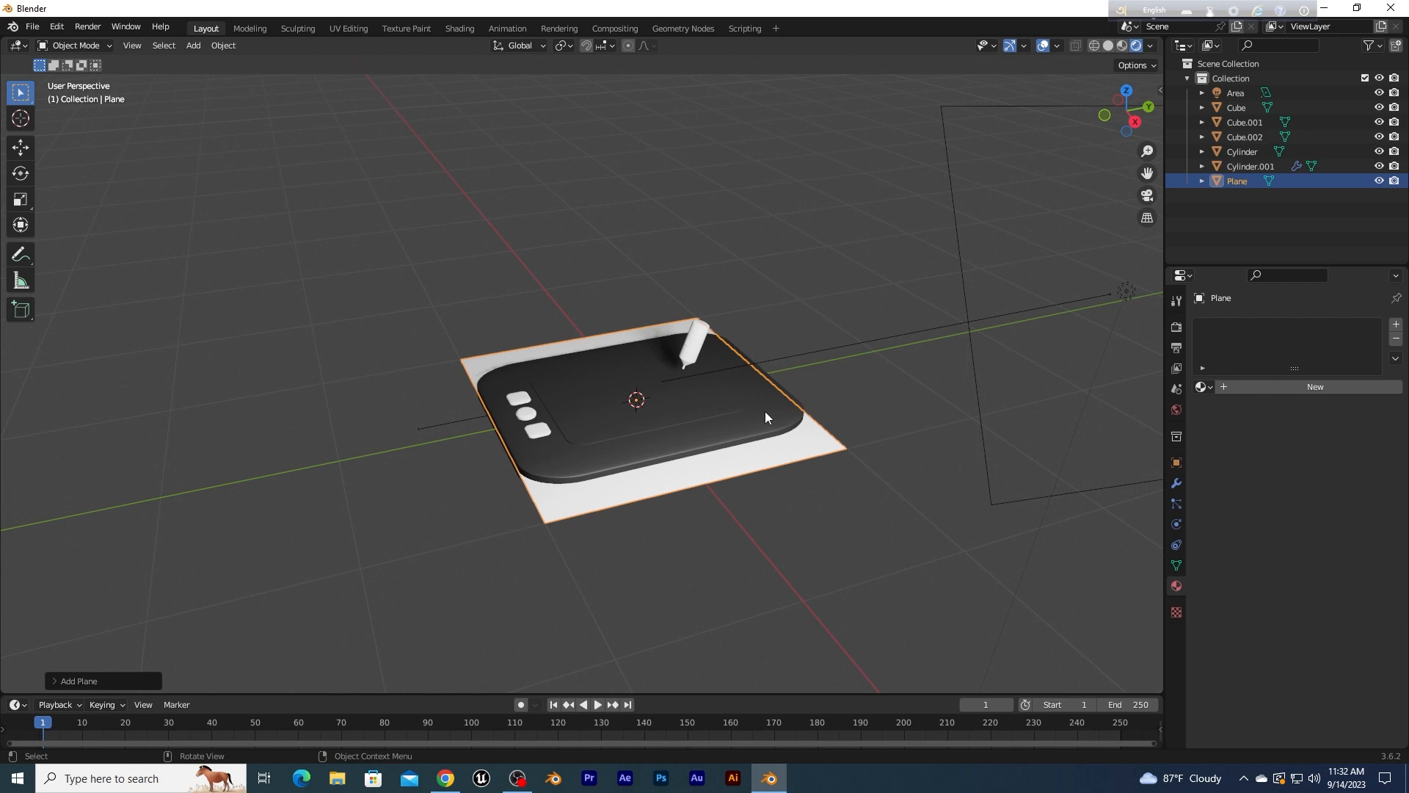
pyautogui.press('s')
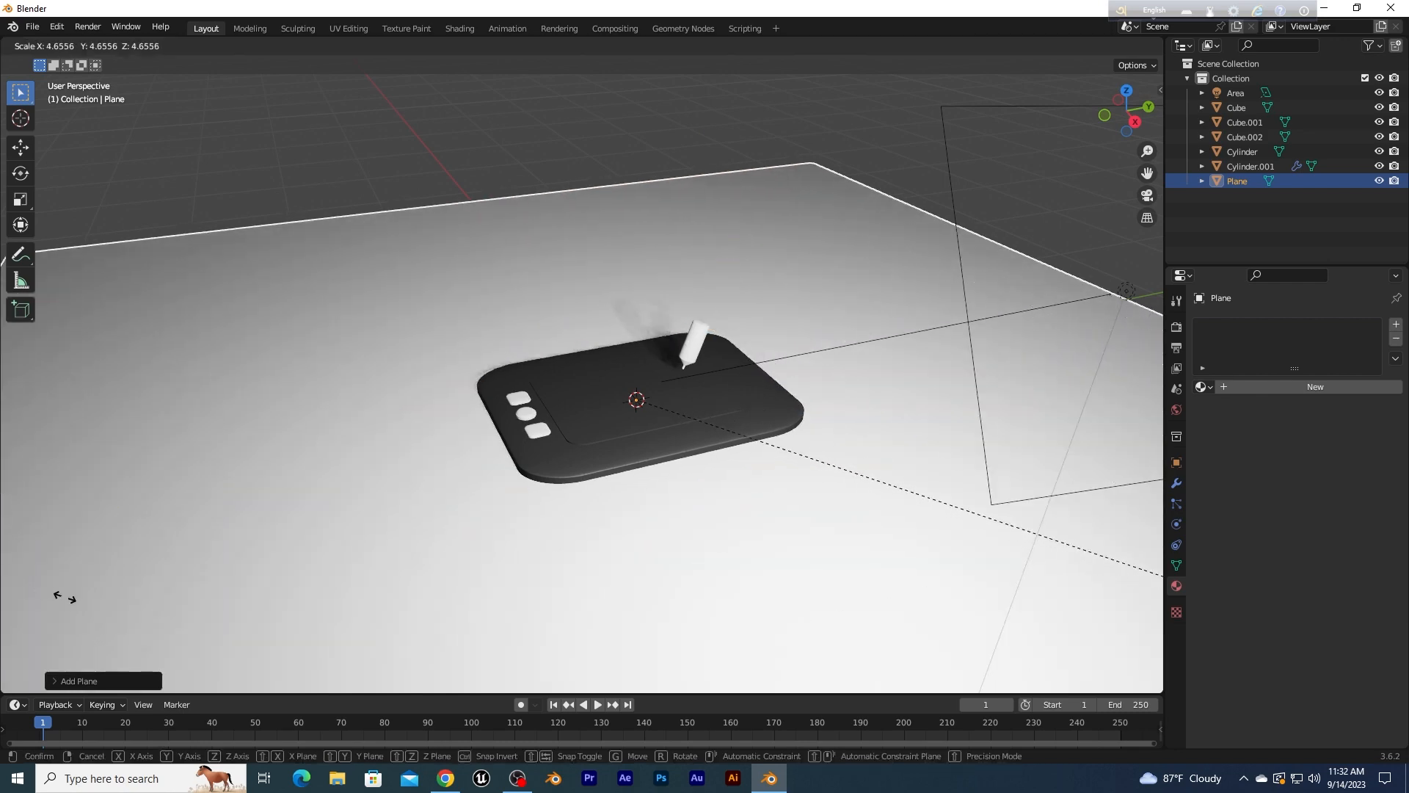
pyautogui.click(14, 577)
# Step: Add a camera, look through it, and lock the camera to the view
pyautogui.hotkey('shift', 'a')
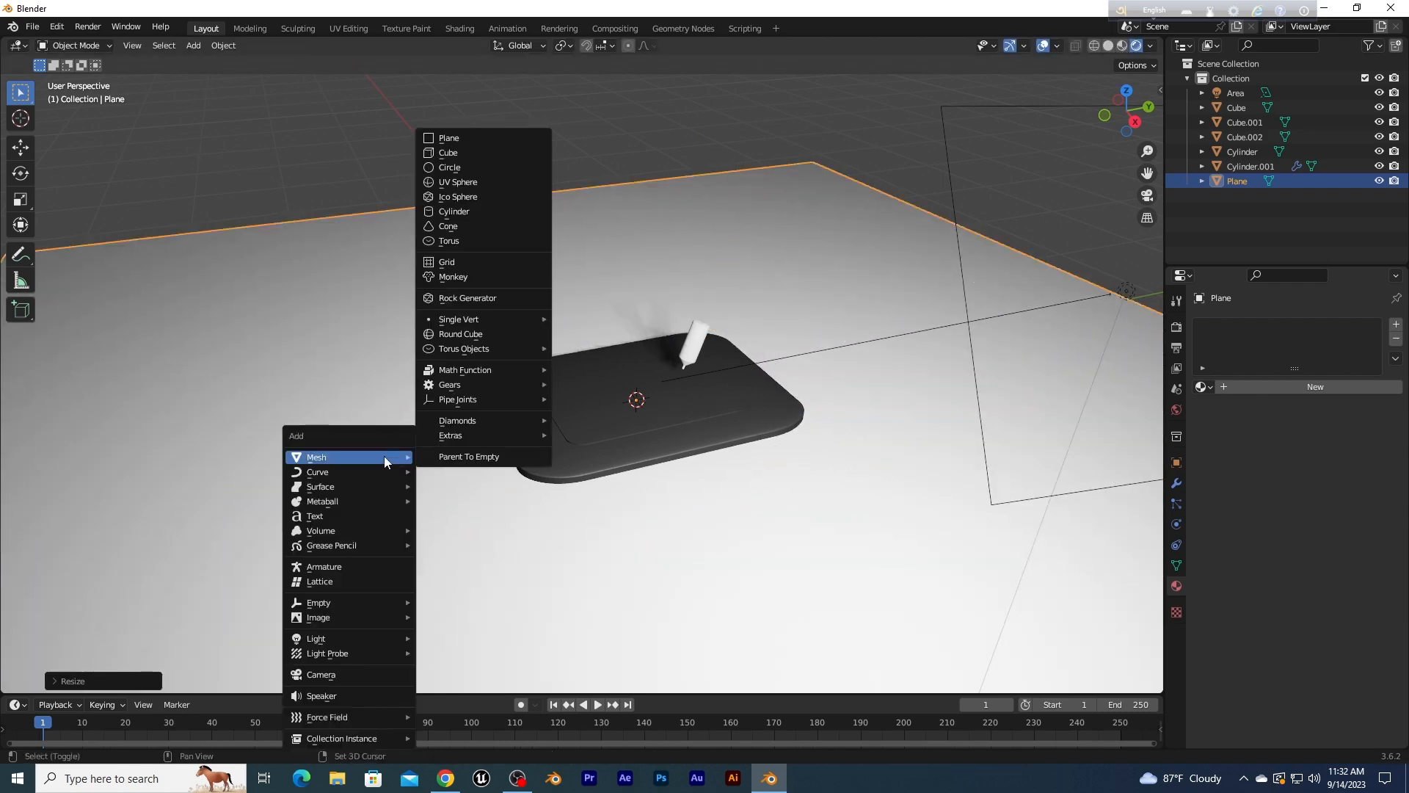
pyautogui.click(320, 673)
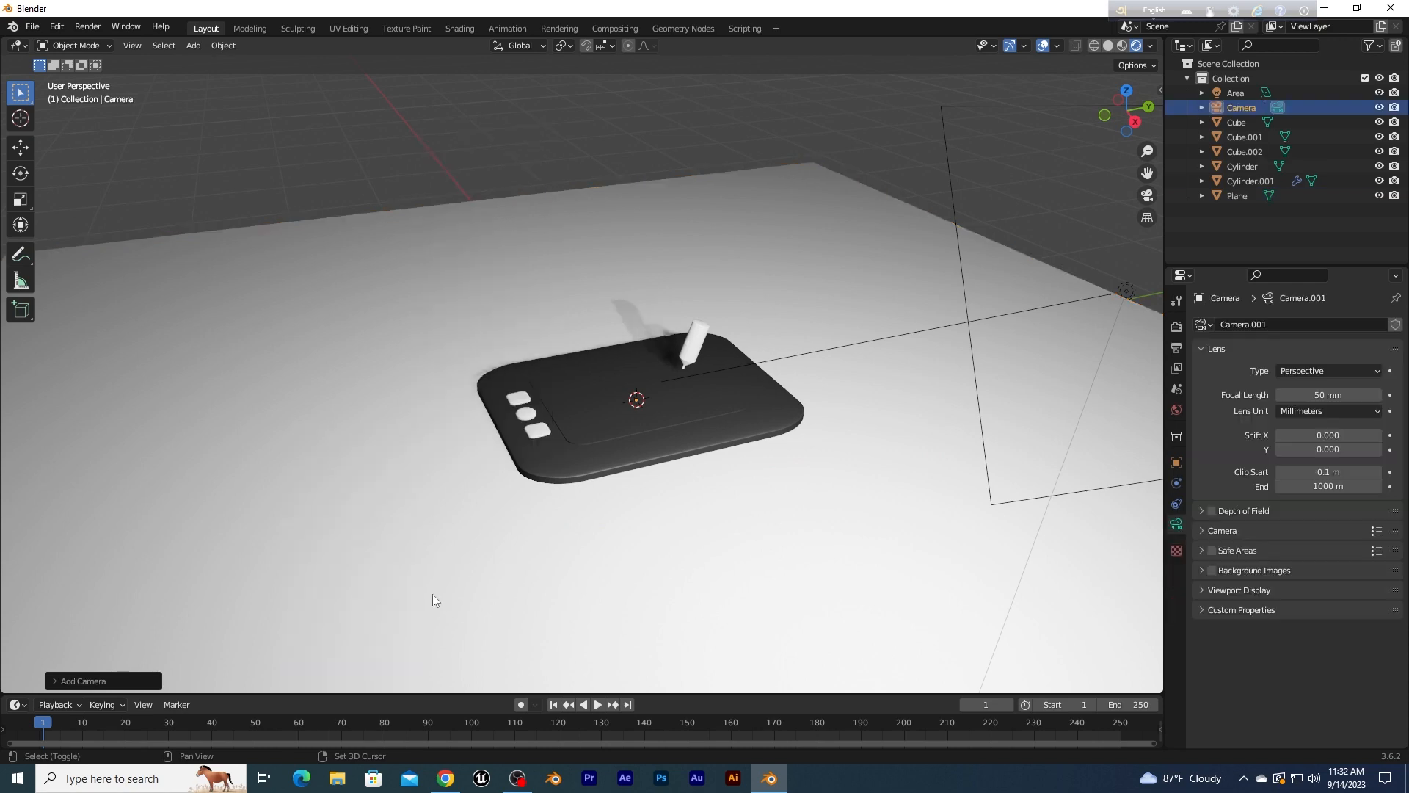
pyautogui.press('KP_0')
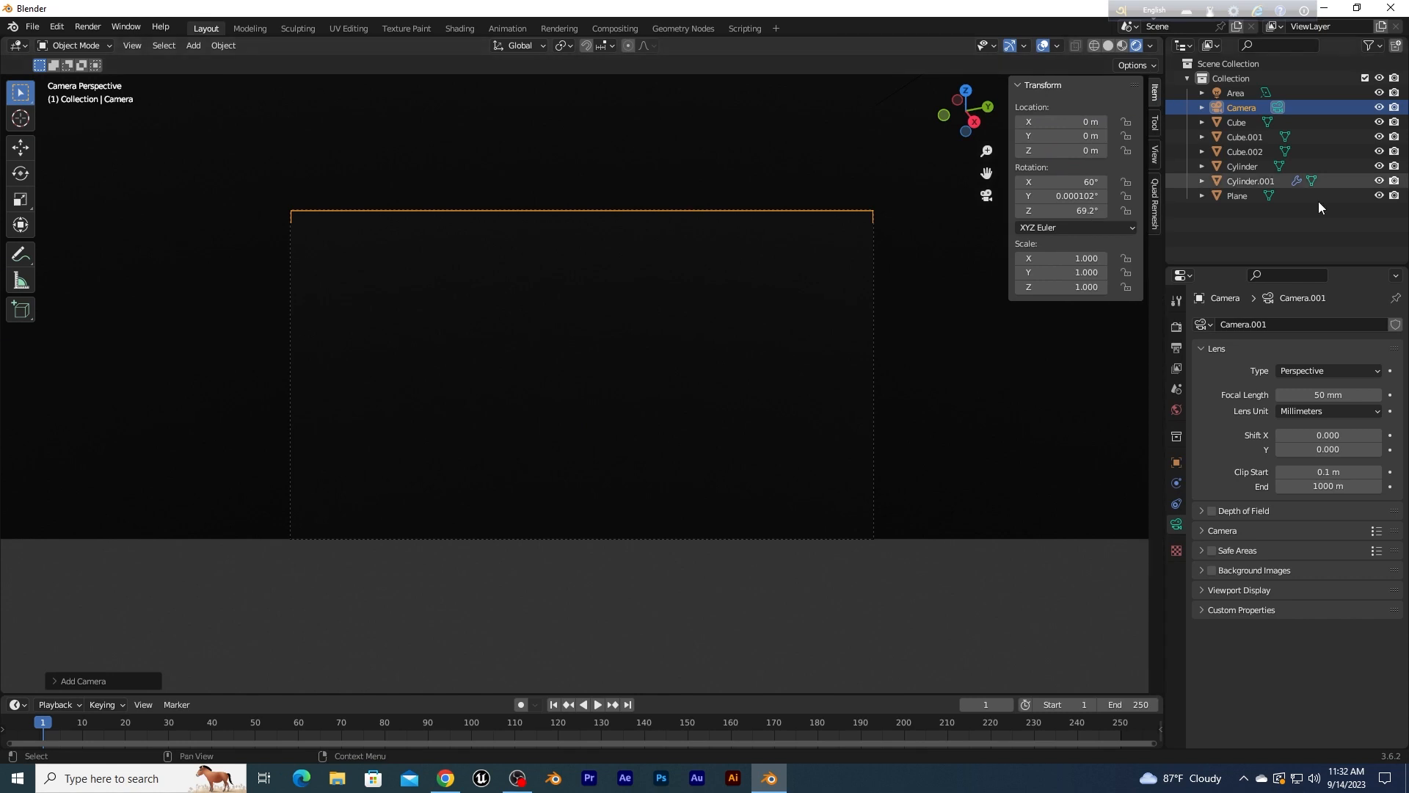
pyautogui.click(1154, 156)
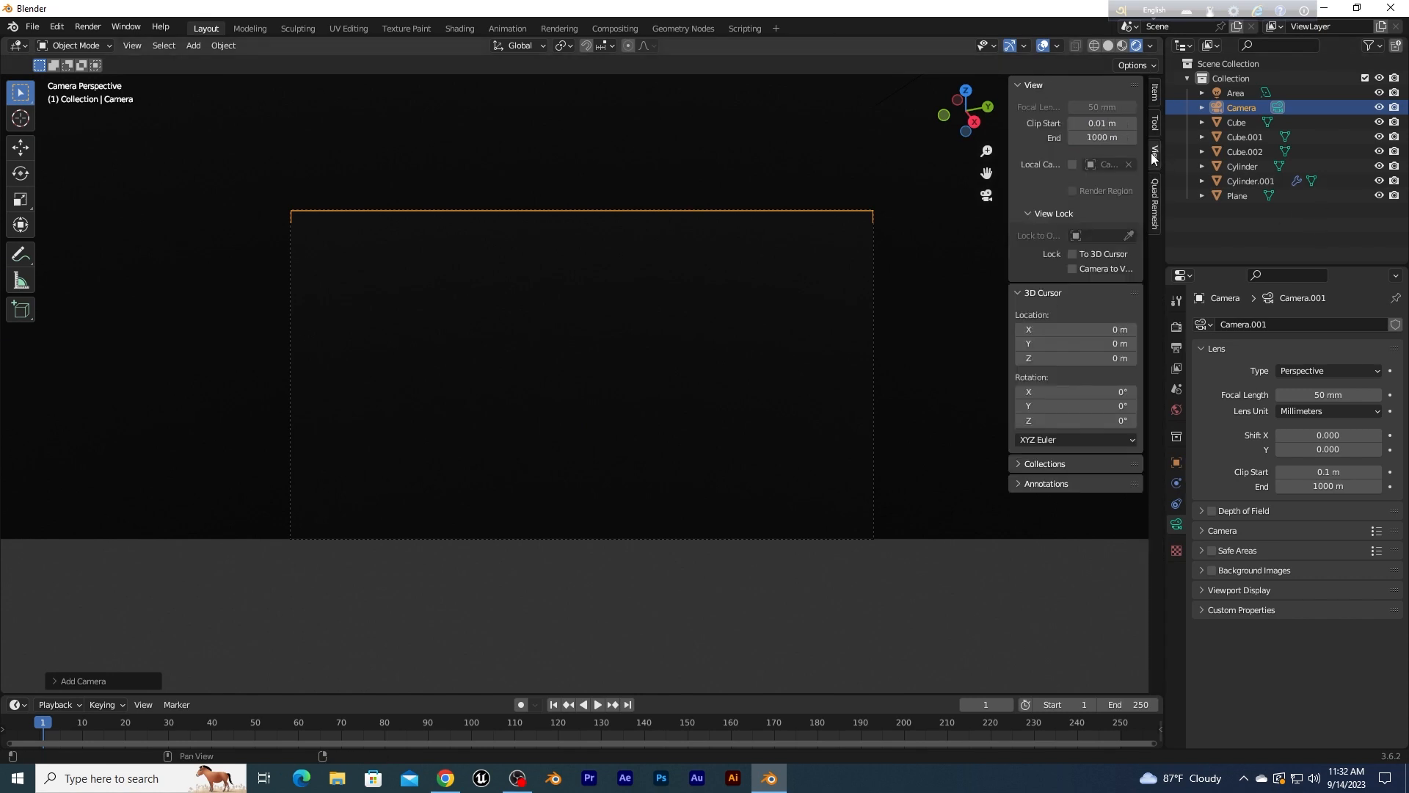
pyautogui.click(1072, 269)
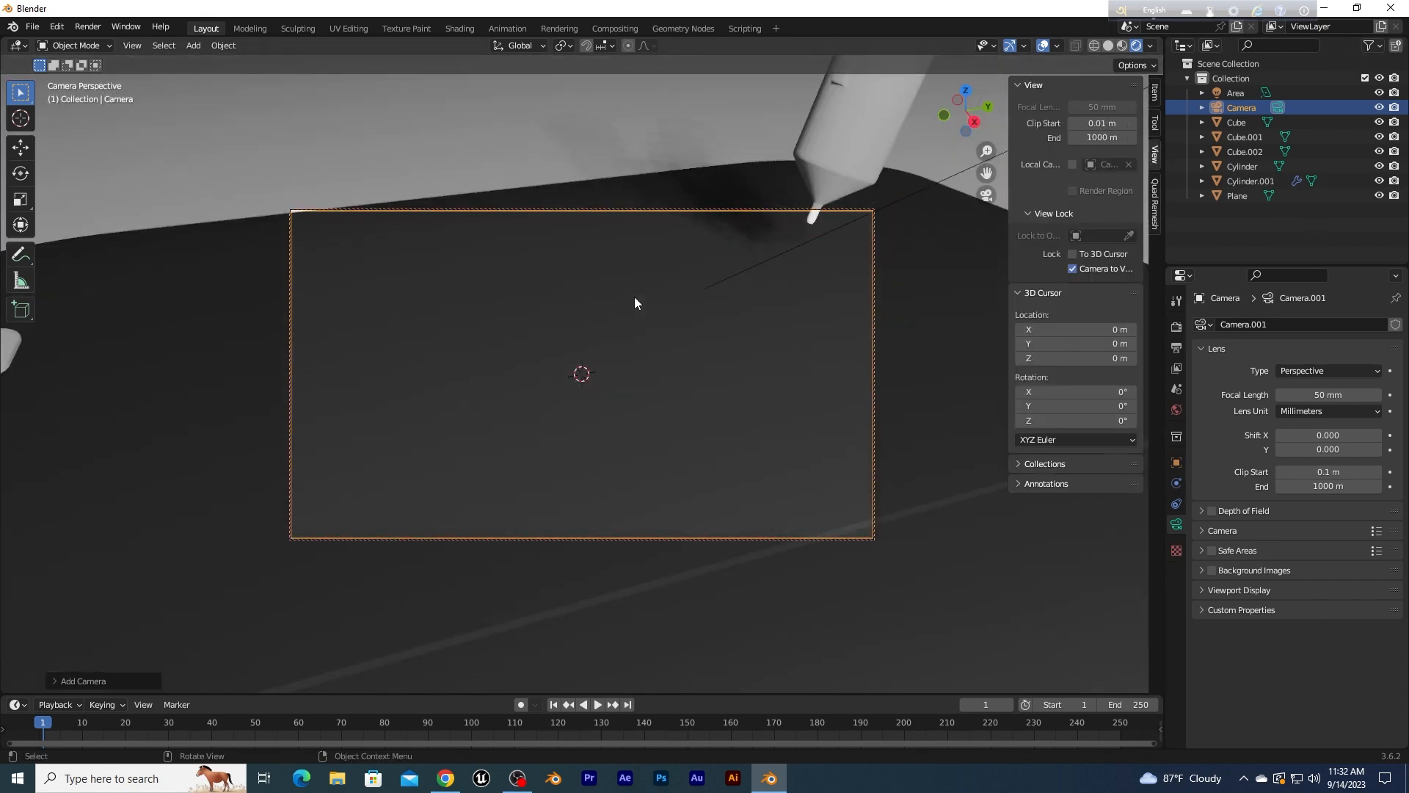
# Step: Frame the whole tablet and stylus inside the camera view, and unlock the camera from the view
pyautogui.scroll(-5, 634, 296)
pyautogui.moveTo(634, 296)
pyautogui.mouseDown(button='middle')
pyautogui.moveTo(640, 371)
pyautogui.moveTo(611, 372)
pyautogui.moveTo(697, 345)
pyautogui.moveTo(657, 362)
pyautogui.moveTo(663, 385)
pyautogui.moveTo(627, 377)
pyautogui.moveTo(627, 411)
pyautogui.mouseUp(button='middle')
pyautogui.scroll(-2, 658, 366)
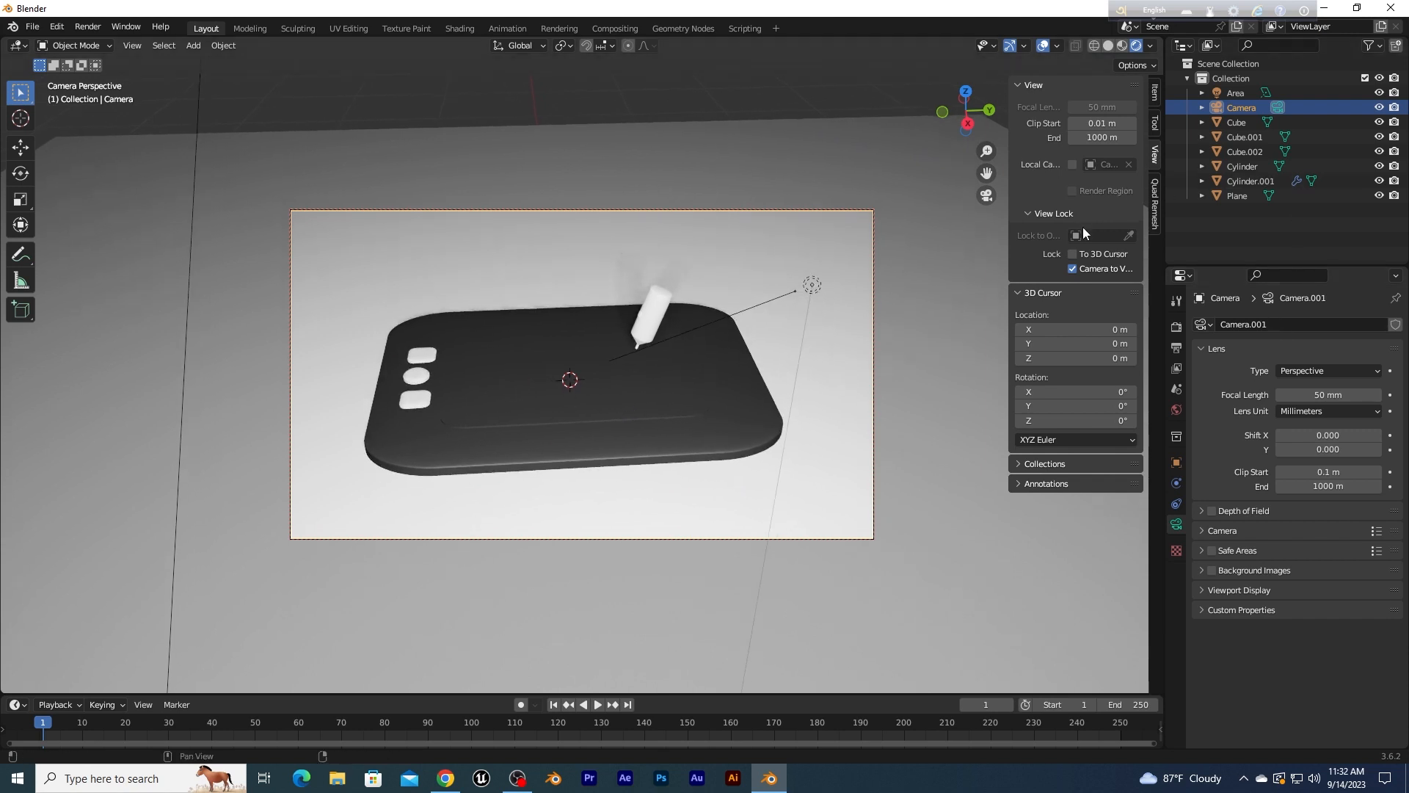
pyautogui.click(1072, 269)
# Step: Duplicate the area light, place the copy near another edge of the ground plane, shift it along X, and aim it at the tablet
pyautogui.moveTo(273, 255); pyautogui.dragTo(742, 213, button='middle')
pyautogui.click(743, 213)
pyautogui.click(742, 213)
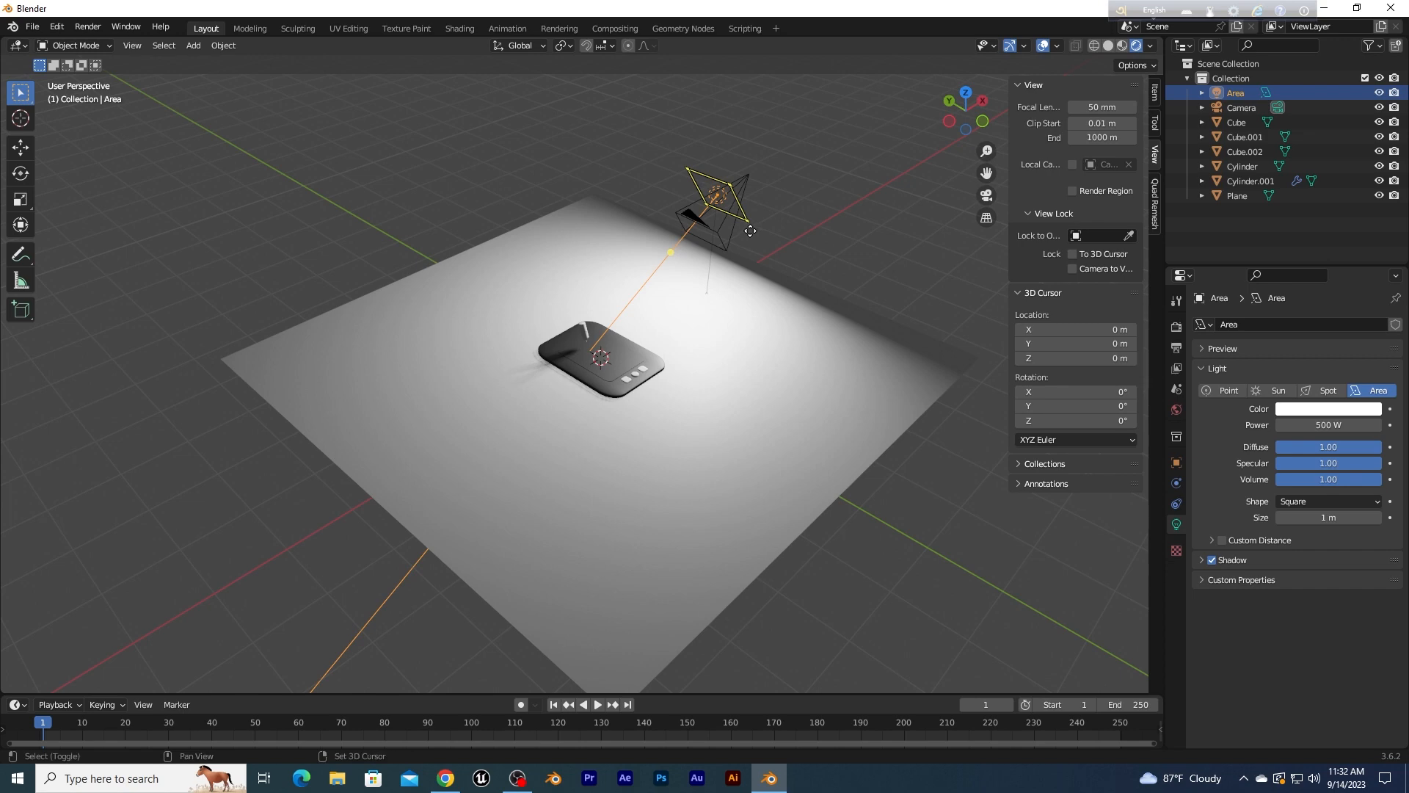
pyautogui.hotkey('shift', 'd')
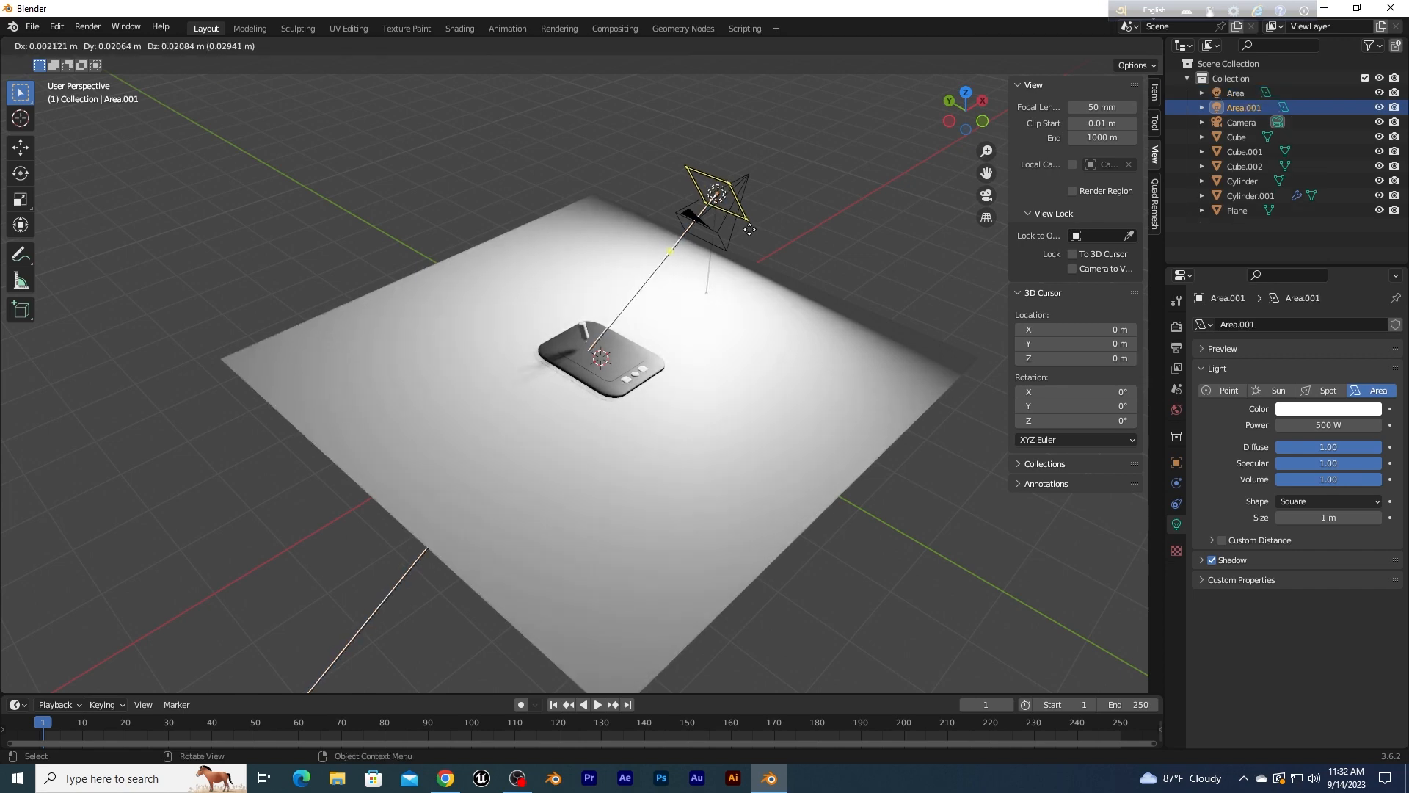
pyautogui.click(942, 439)
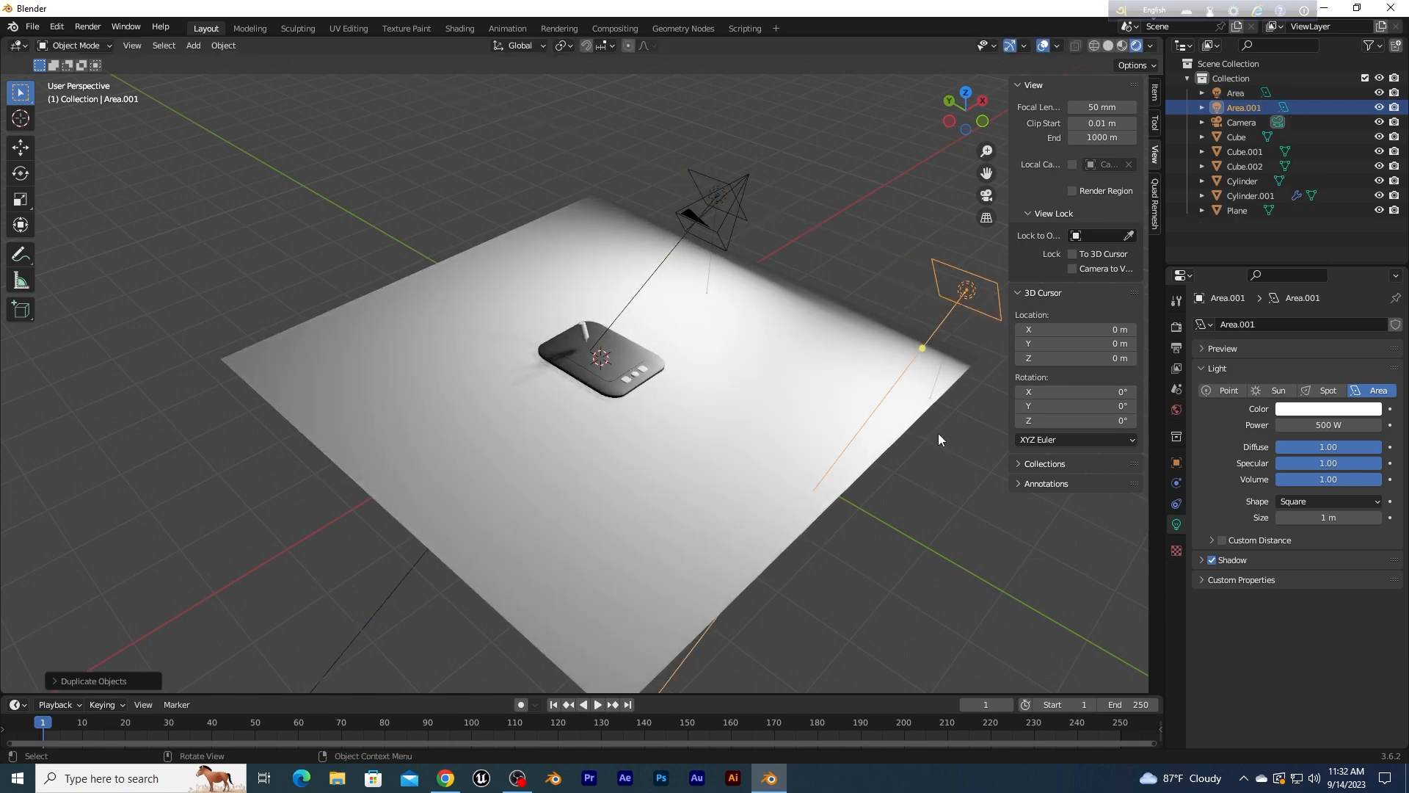
pyautogui.press('g')
pyautogui.press('x')
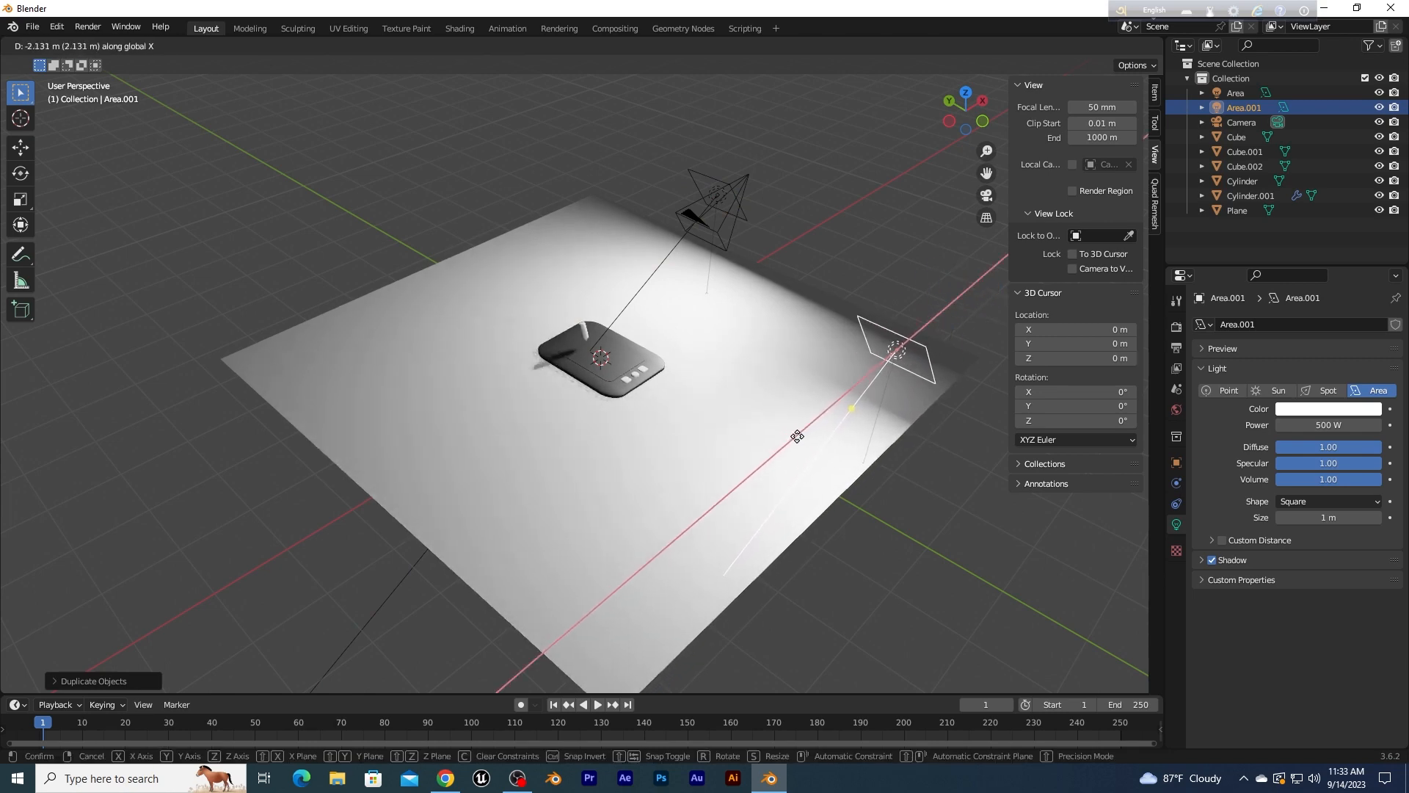
pyautogui.click(796, 434)
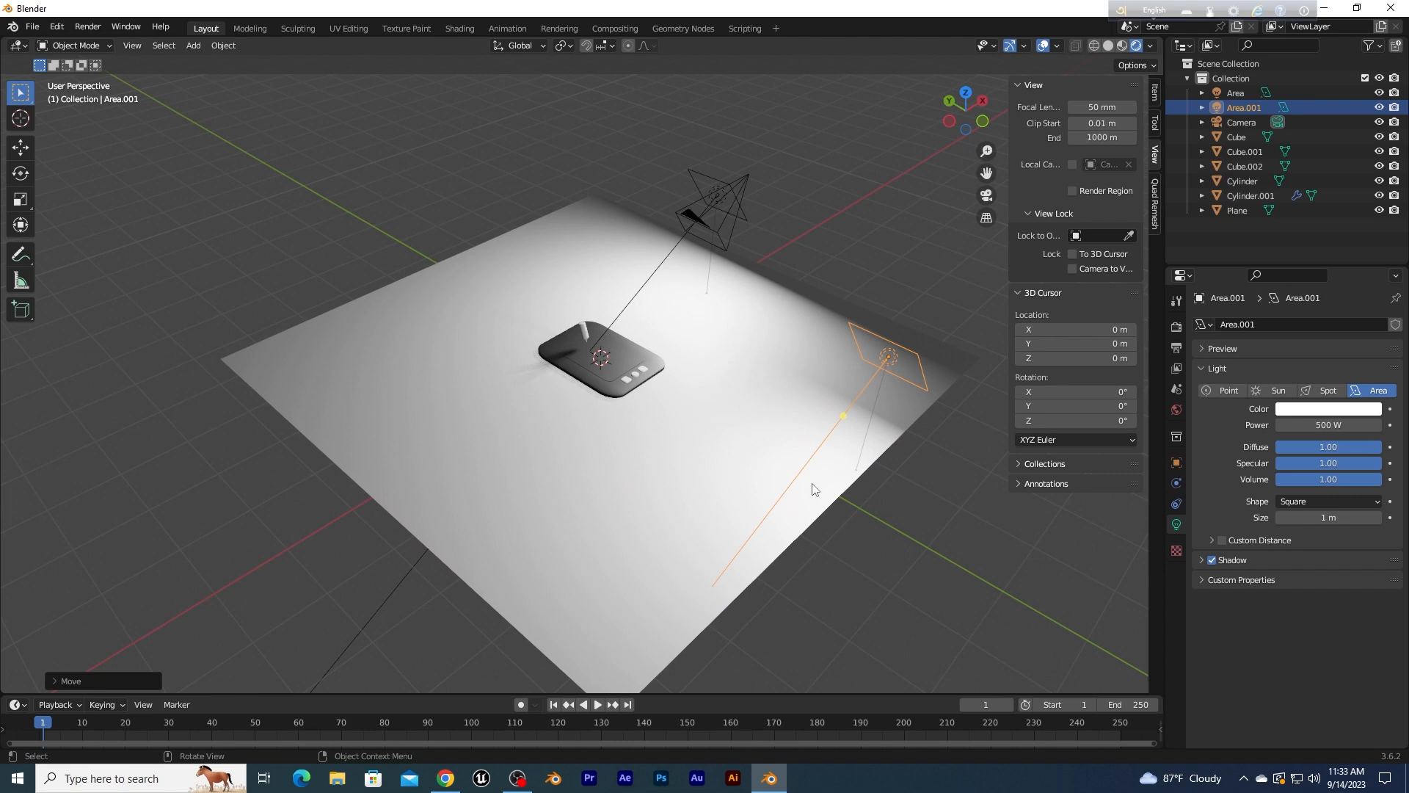
pyautogui.moveTo(838, 418); pyautogui.dragTo(635, 363)
# Step: Duplicate the second area light along X, move the copy about 7.5 m along Y, and aim it at the tablet
pyautogui.moveTo(568, 475); pyautogui.dragTo(766, 440, button='middle')
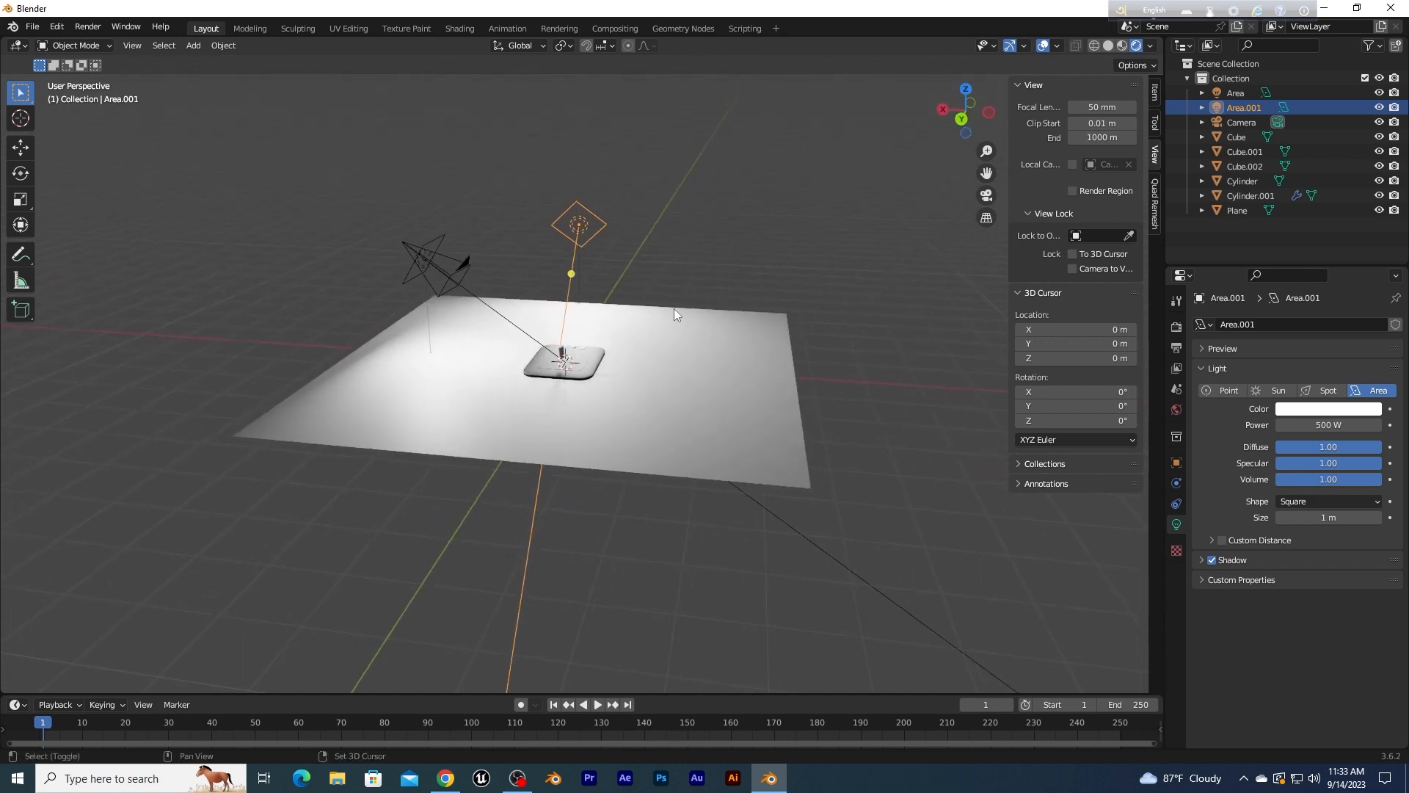
pyautogui.hotkey('shift', 'd')
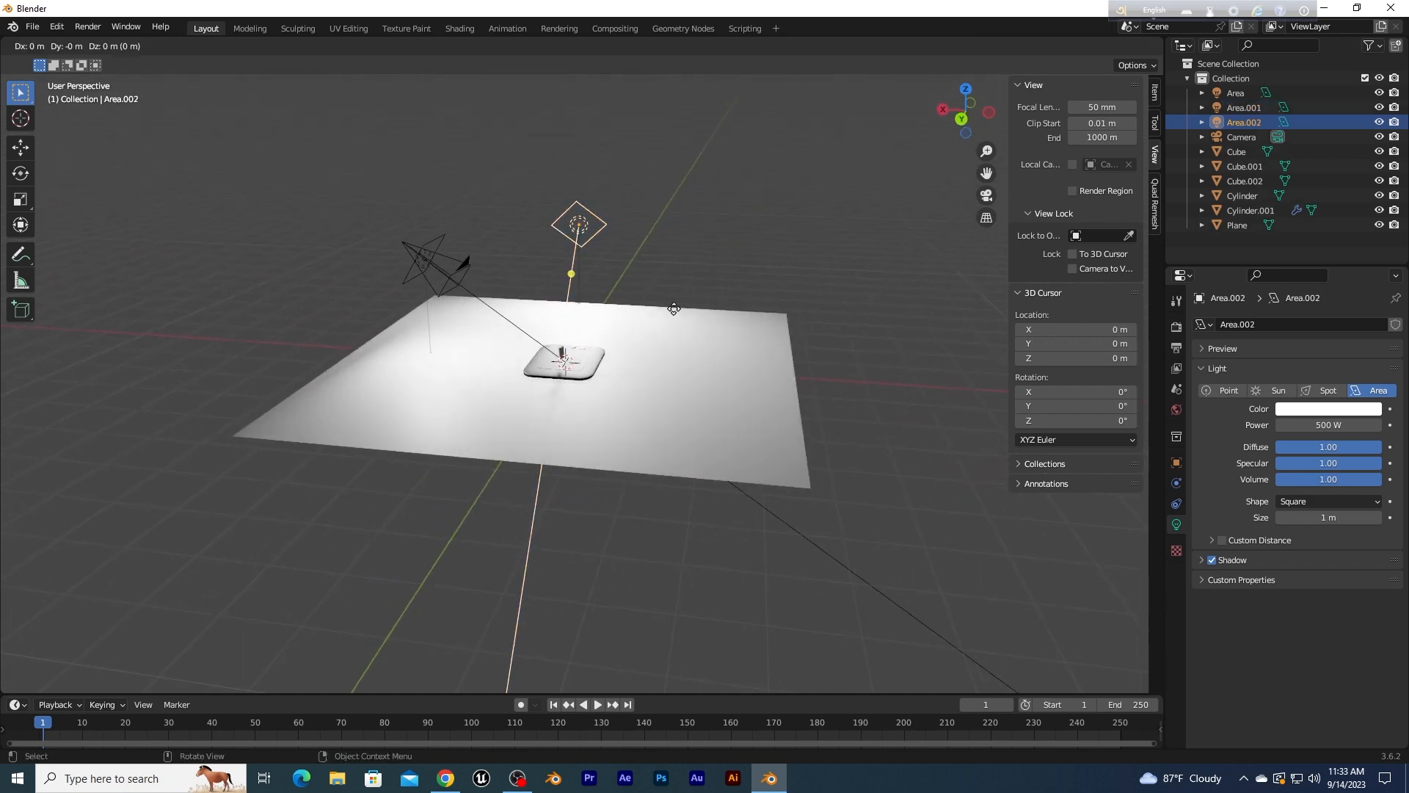
pyautogui.press('x')
pyautogui.click(878, 373)
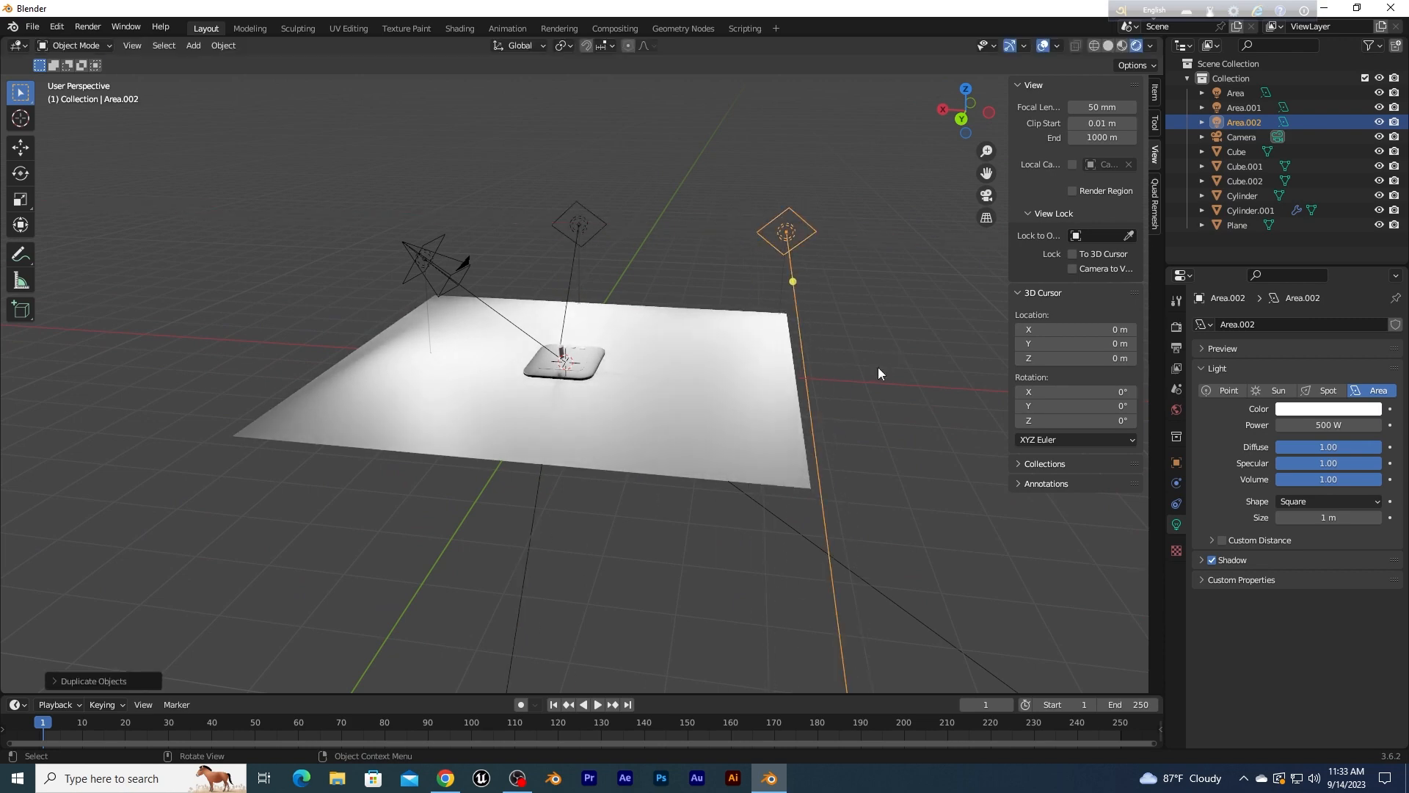
pyautogui.press('g')
pyautogui.press('y')
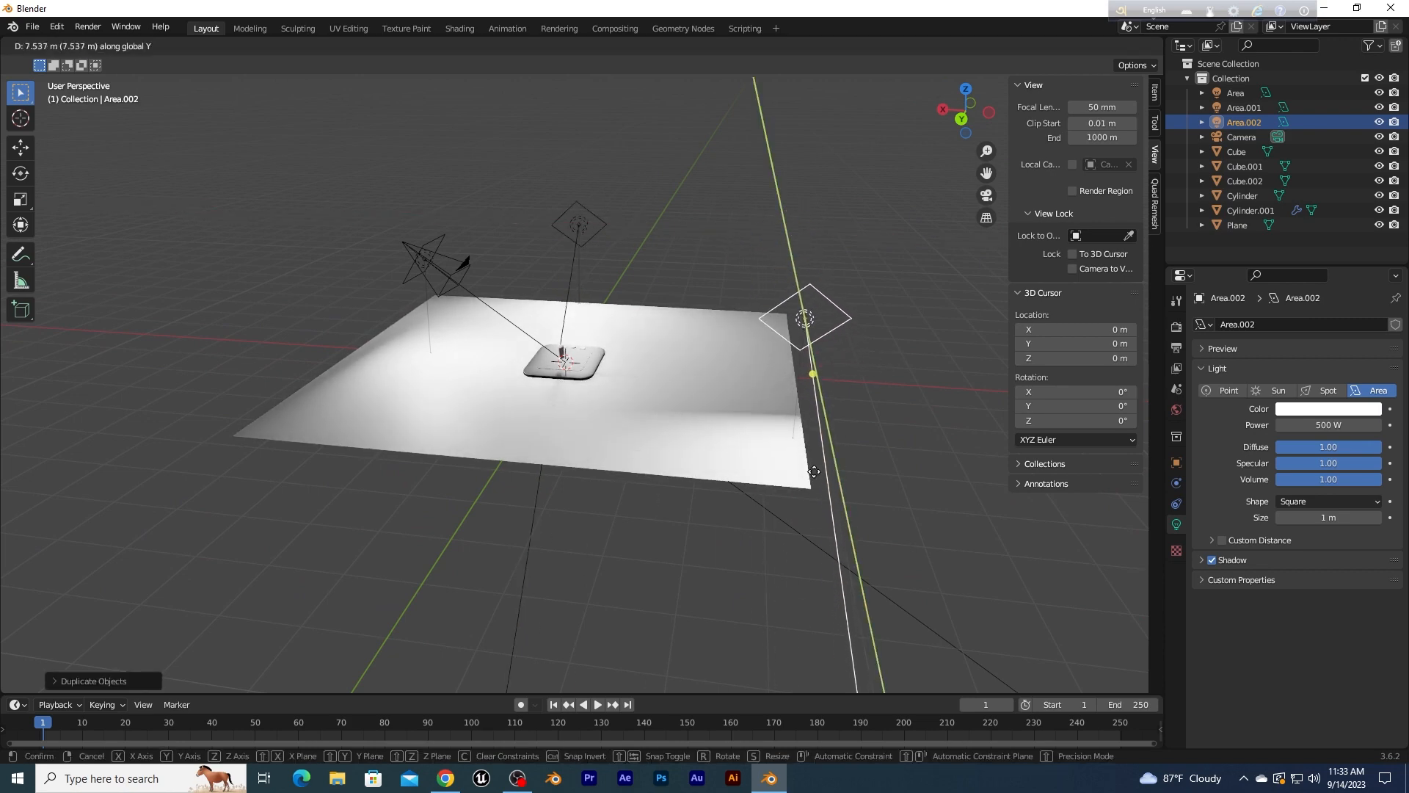
pyautogui.click(814, 471)
pyautogui.moveTo(817, 373); pyautogui.dragTo(786, 360)
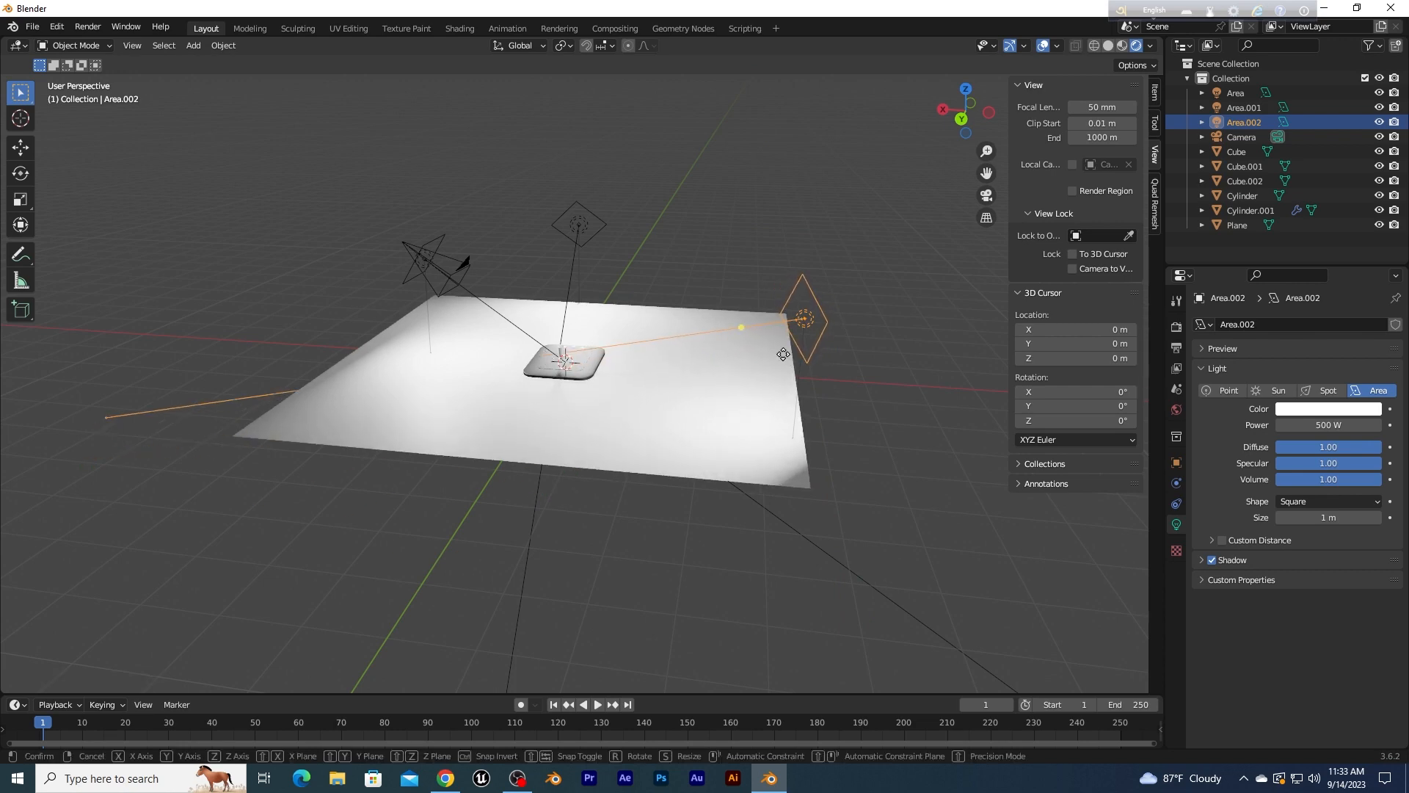
# Step: Shift the third area light outward past the ground plane's edge and back inward along the X axis
pyautogui.press('g')
pyautogui.press('z')
pyautogui.click(749, 455)
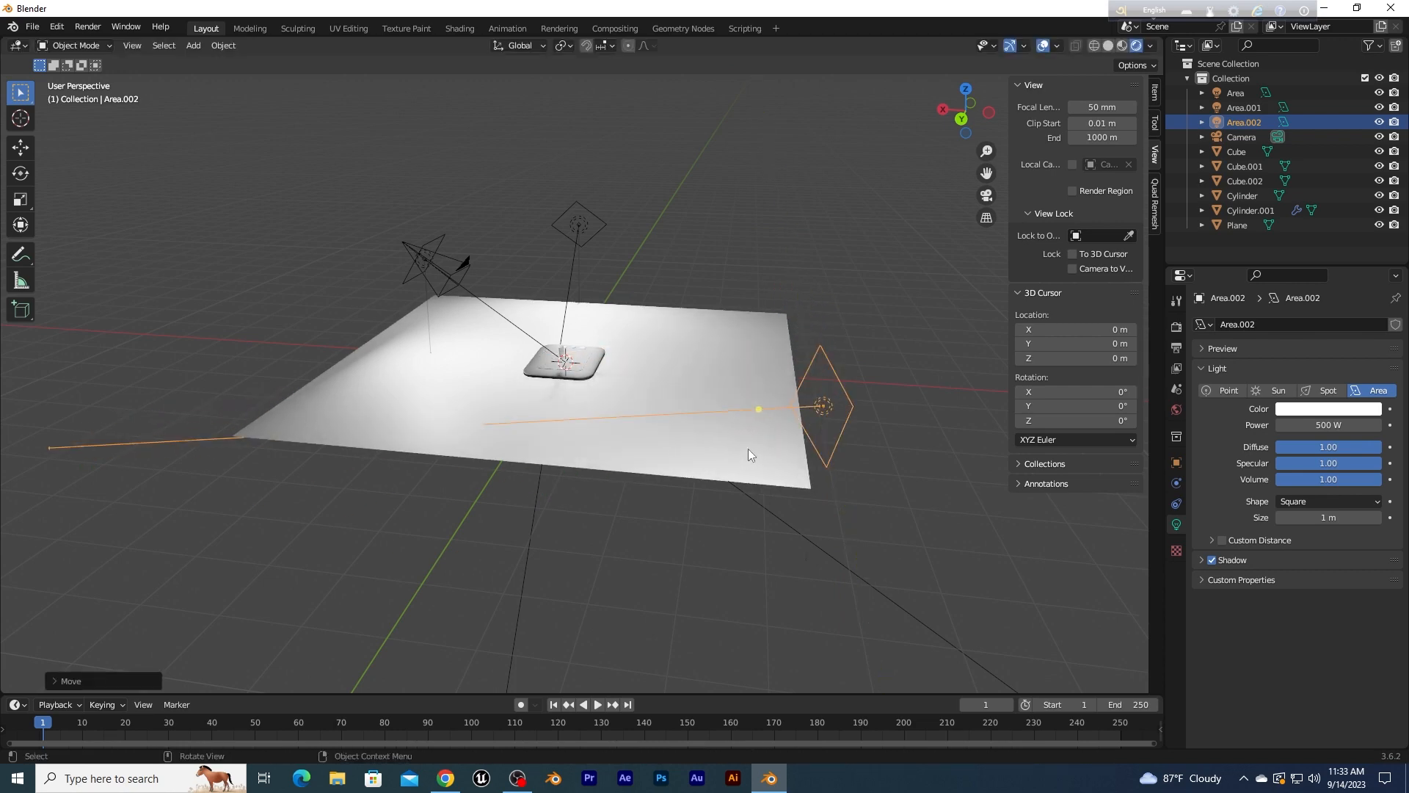
pyautogui.press('g')
pyautogui.press('x')
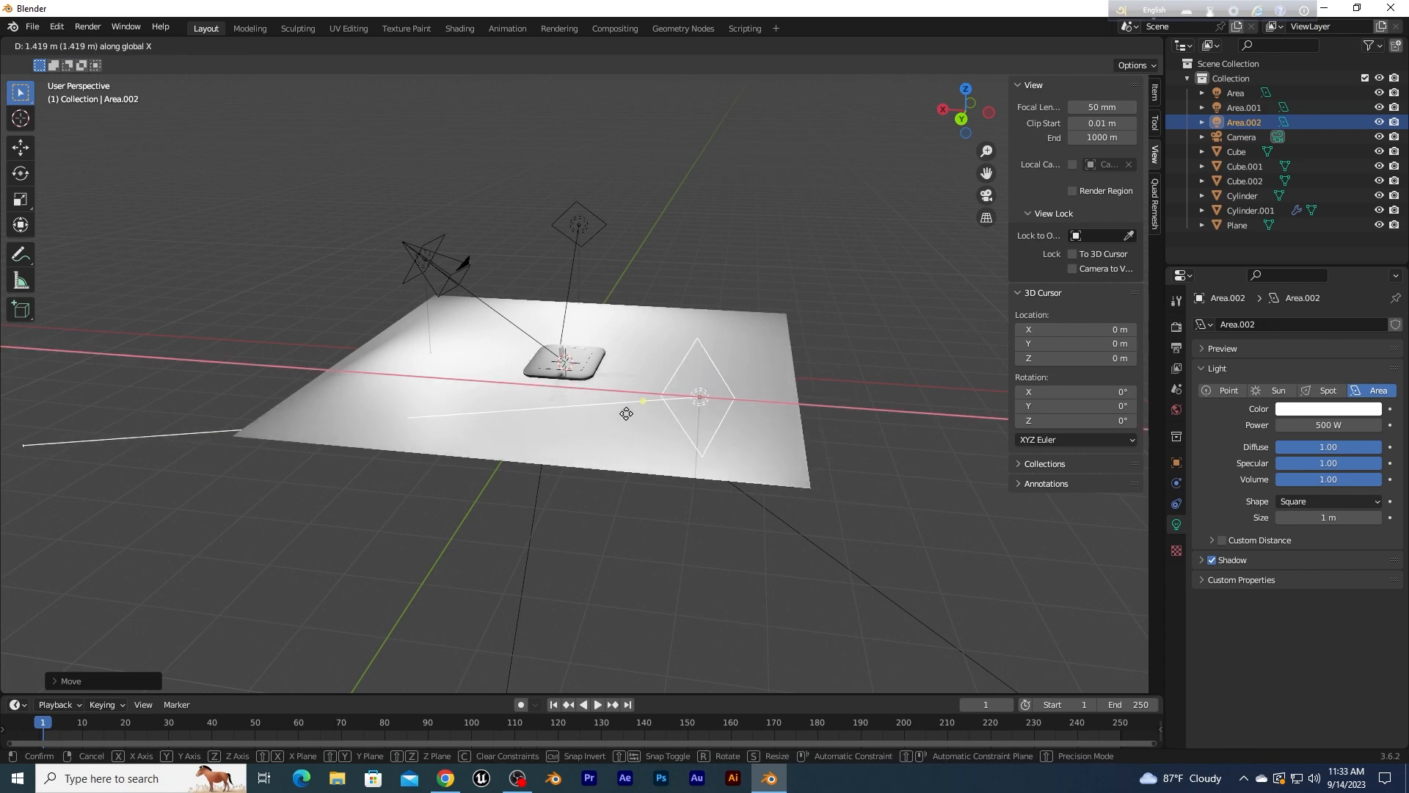
pyautogui.click(697, 386)
# Step: Reposition the third area light beside the ground plane's corner and aim it back at the tablet
pyautogui.moveTo(697, 386); pyautogui.dragTo(792, 436, button='middle')
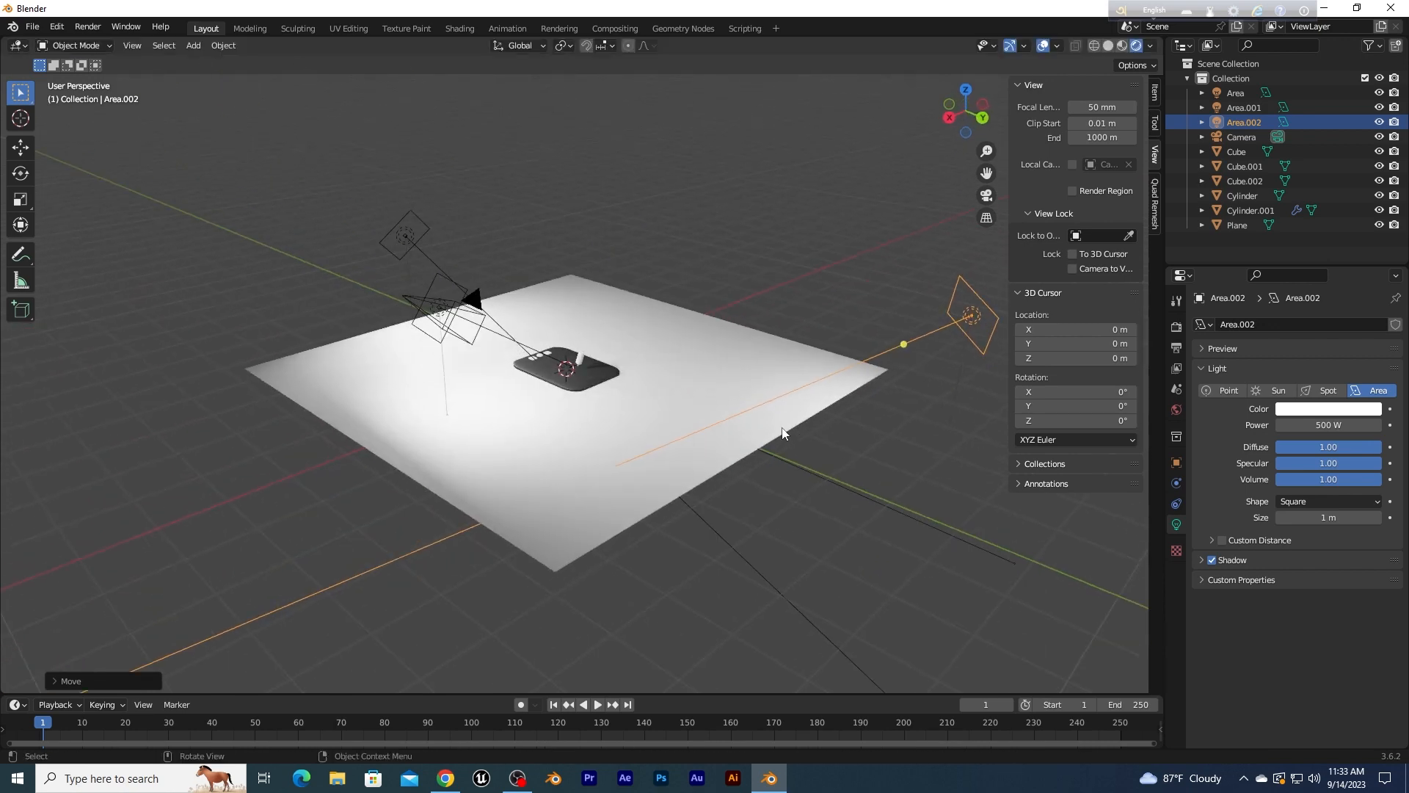
pyautogui.press('g')
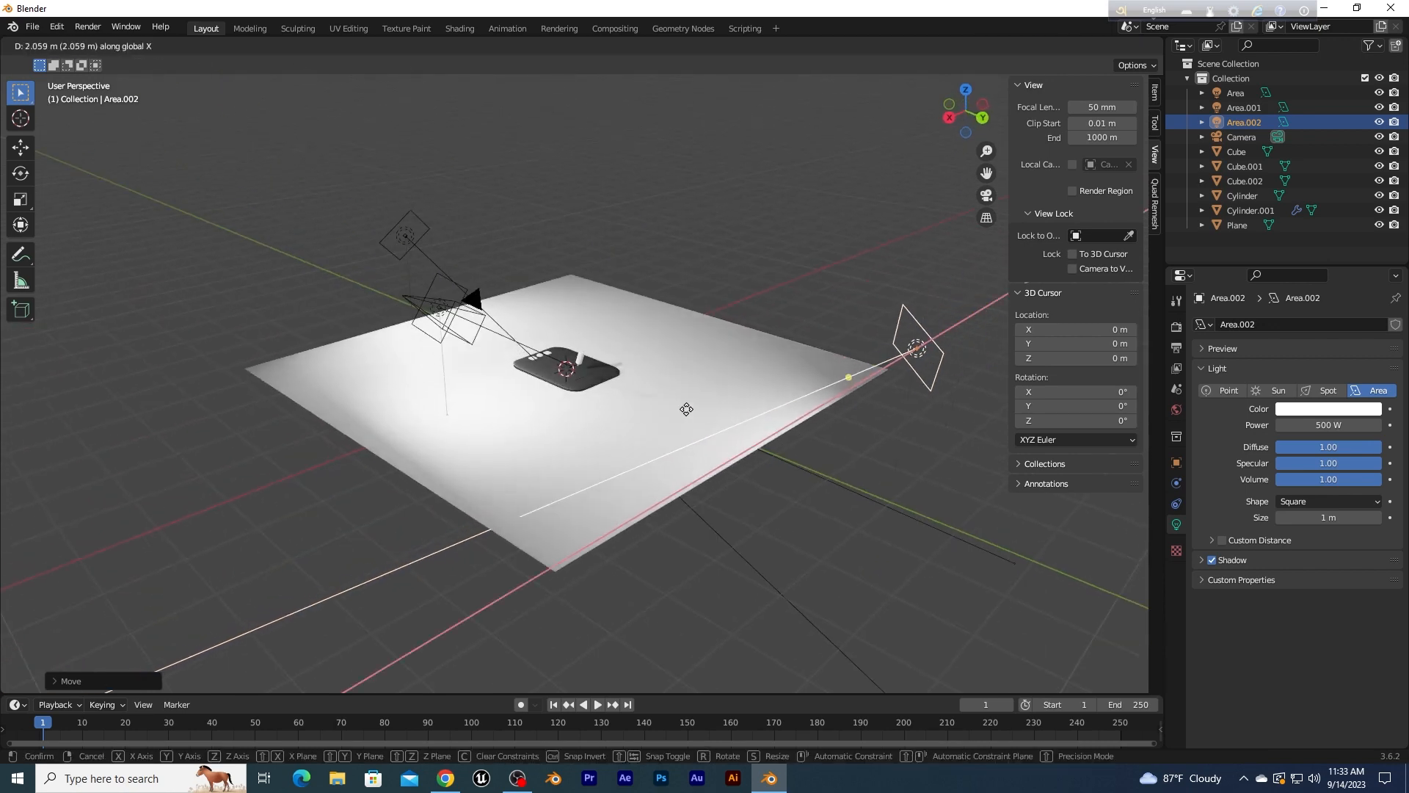
pyautogui.click(701, 390)
pyautogui.press('g')
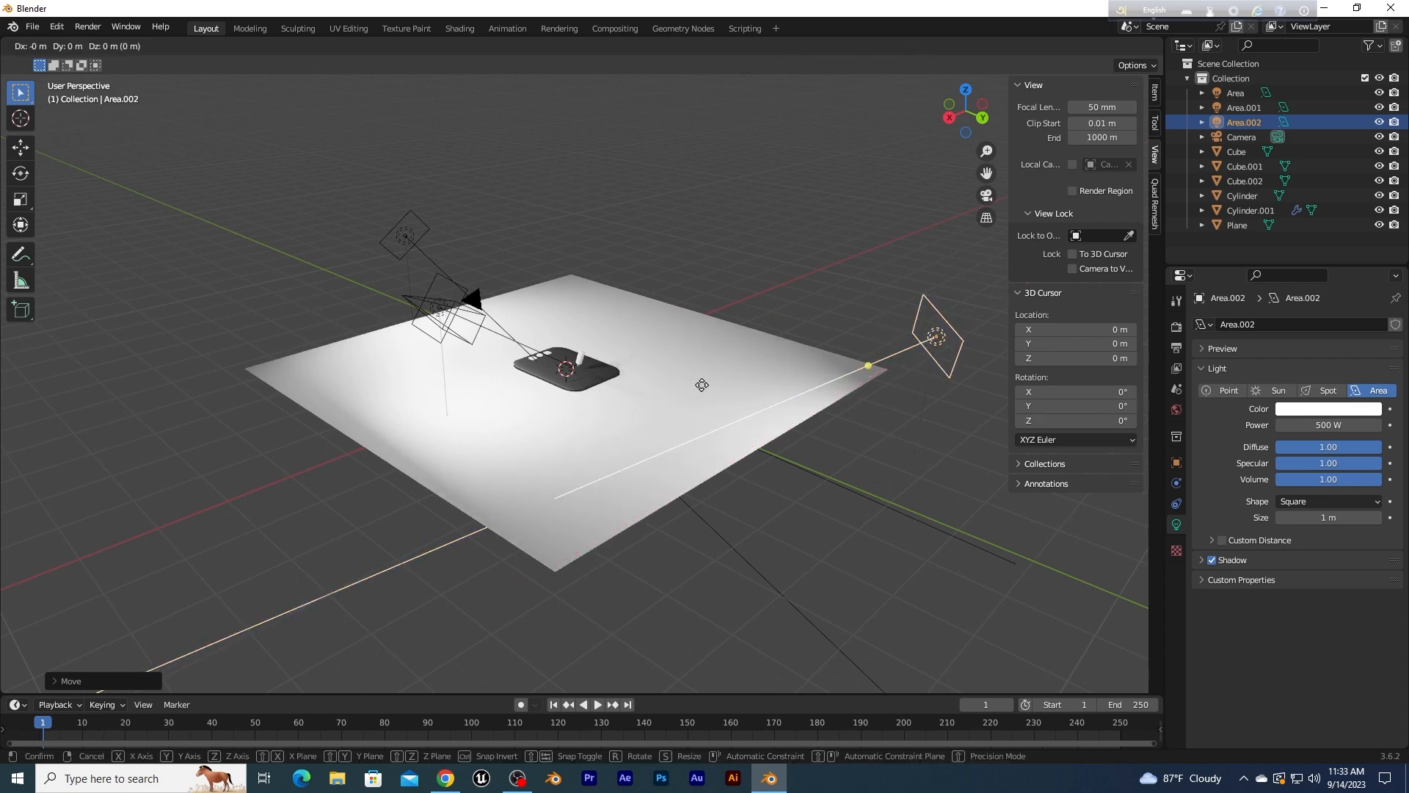
pyautogui.click(557, 353)
pyautogui.moveTo(558, 354); pyautogui.dragTo(673, 394, button='middle')
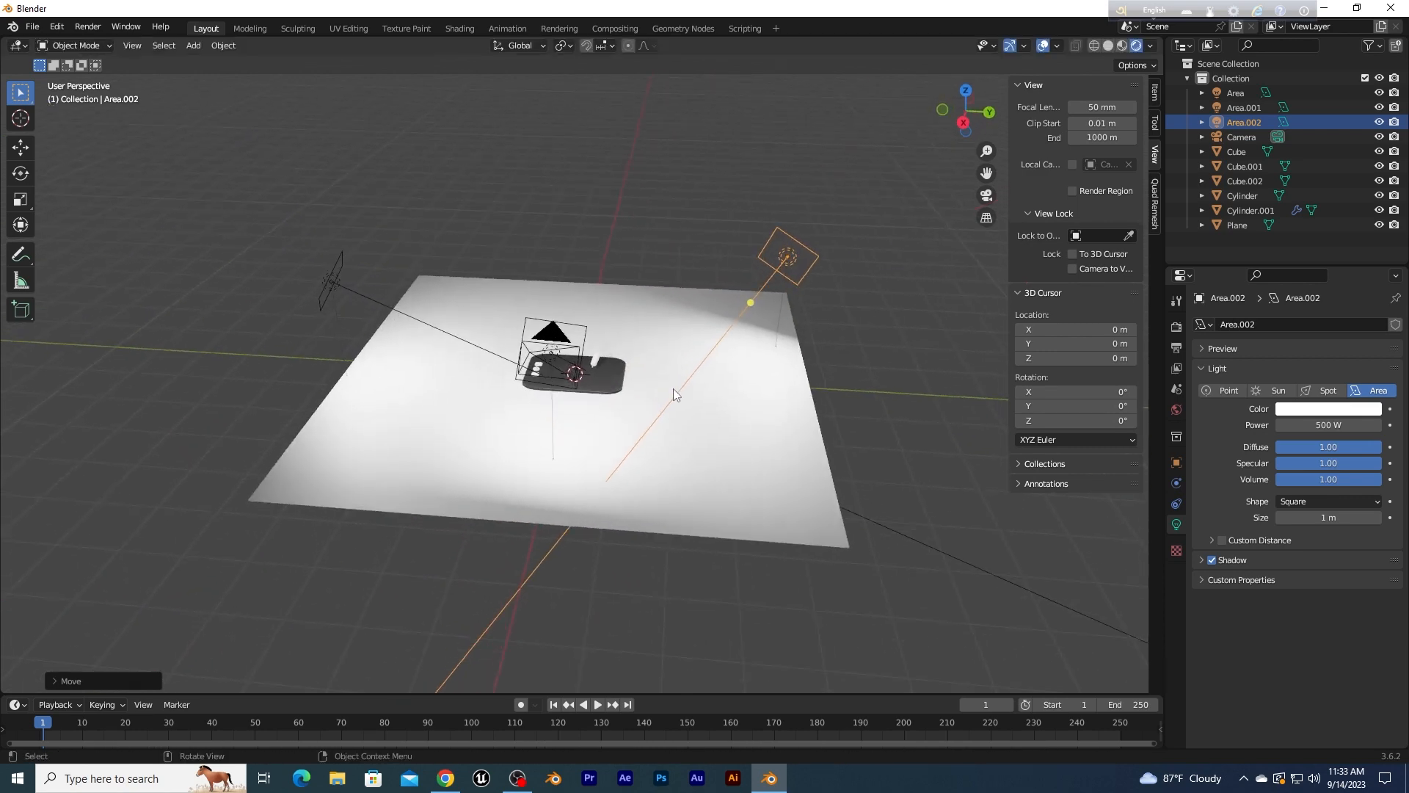
pyautogui.moveTo(751, 298); pyautogui.dragTo(626, 375)
# Step: Look at the lit tablet up close and through the scene camera
pyautogui.moveTo(626, 375); pyautogui.dragTo(552, 364, button='middle')
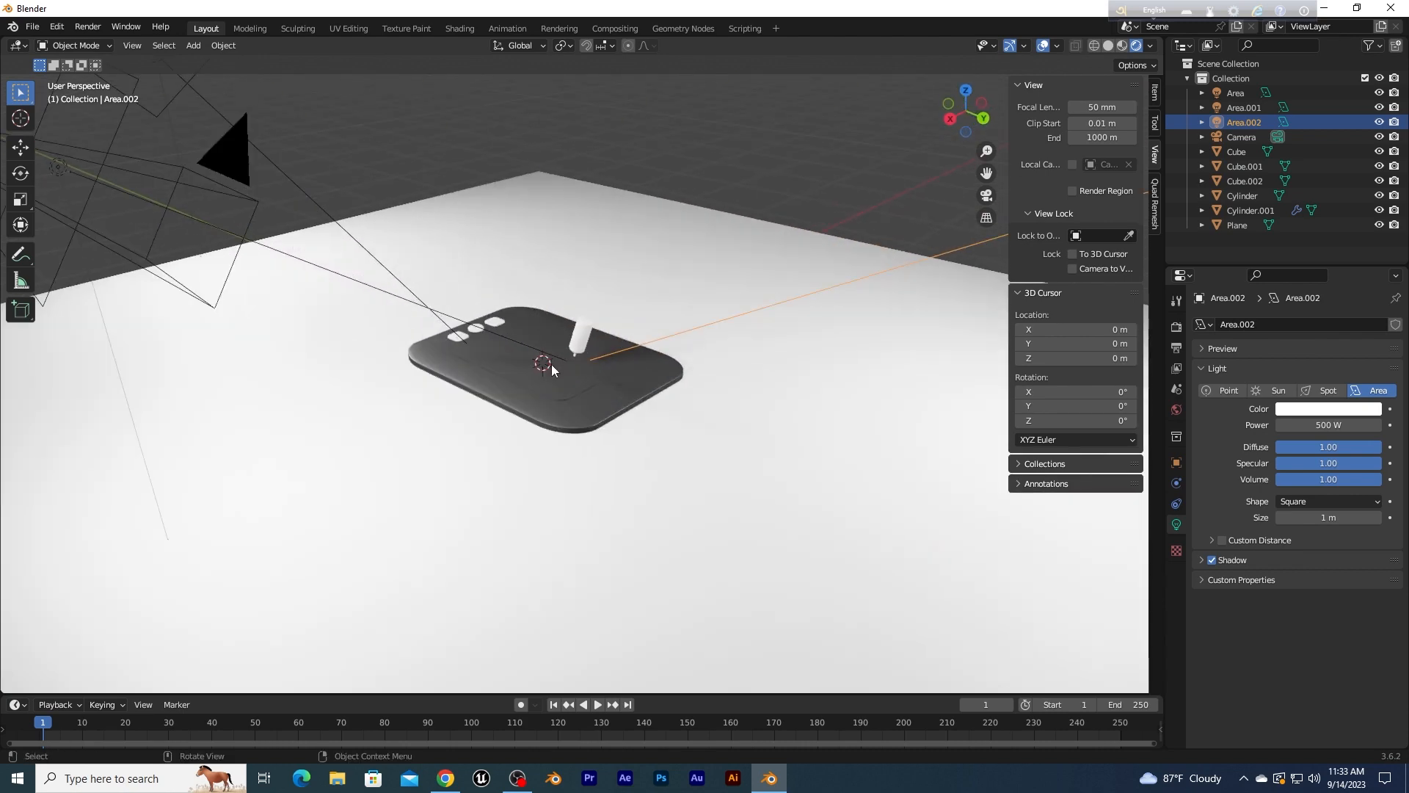
pyautogui.press('KP_0')
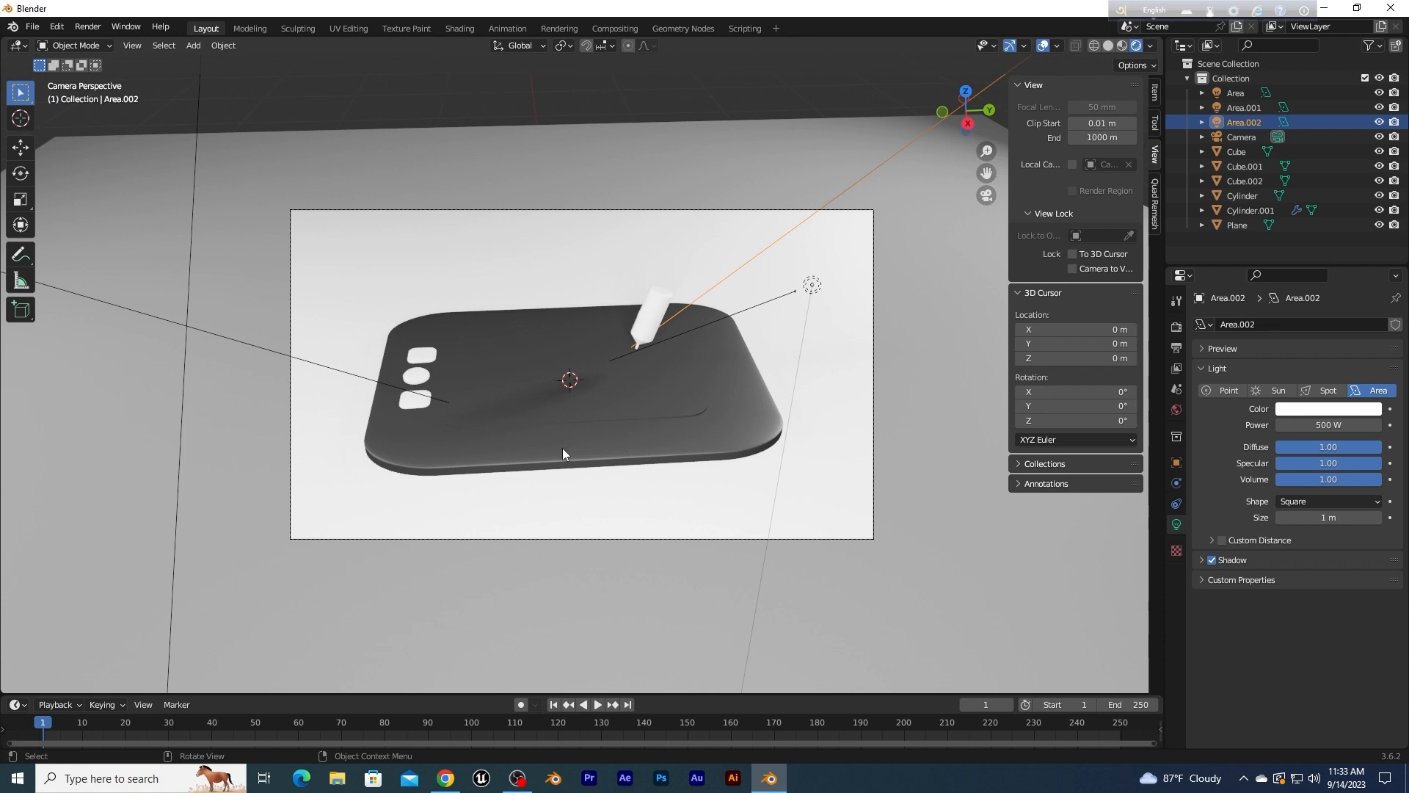
pyautogui.scroll(-2, 556, 445)
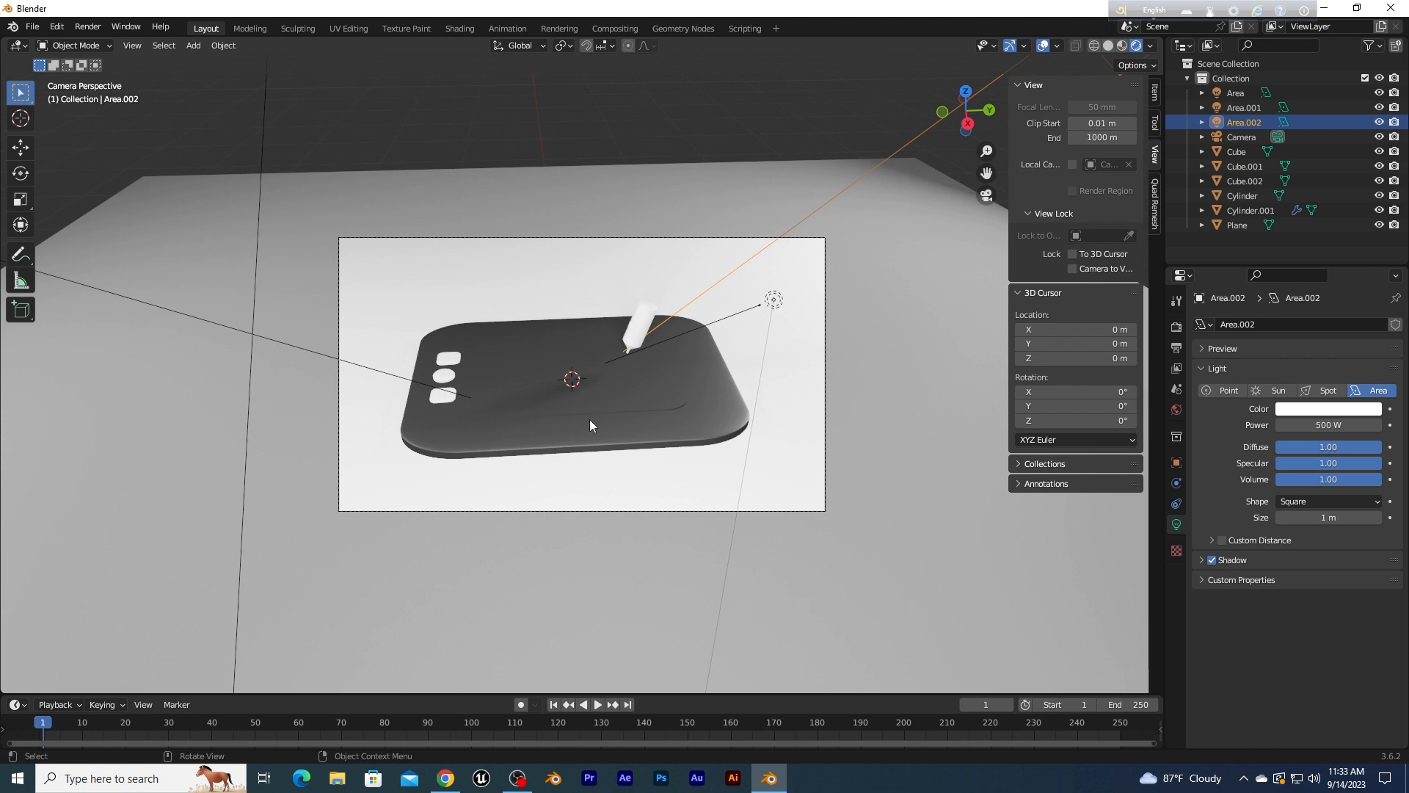
pyautogui.click(444, 360)
pyautogui.keyDown('shift'); pyautogui.click(445, 377); pyautogui.keyUp('shift')
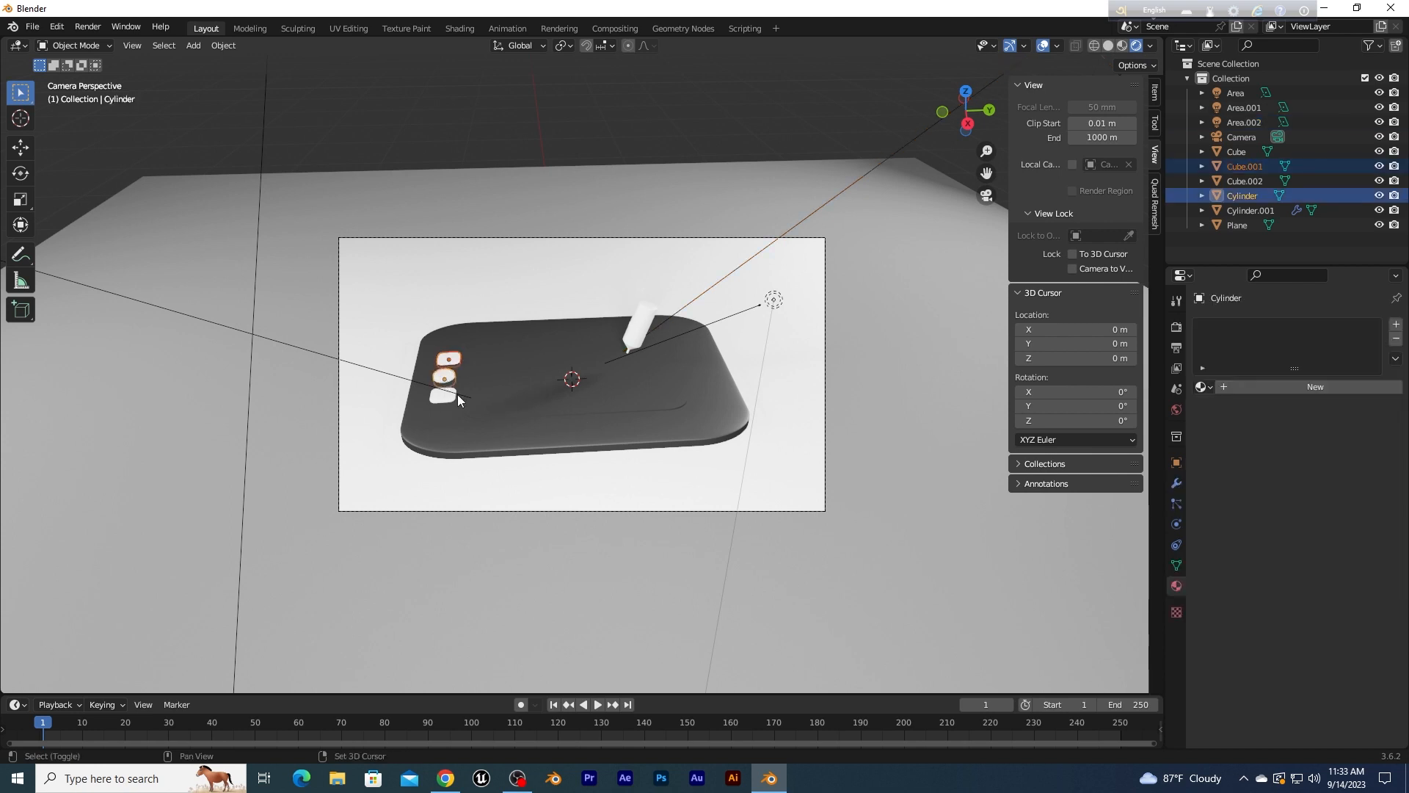
pyautogui.keyDown('shift'); pyautogui.click(461, 400); pyautogui.keyUp('shift')
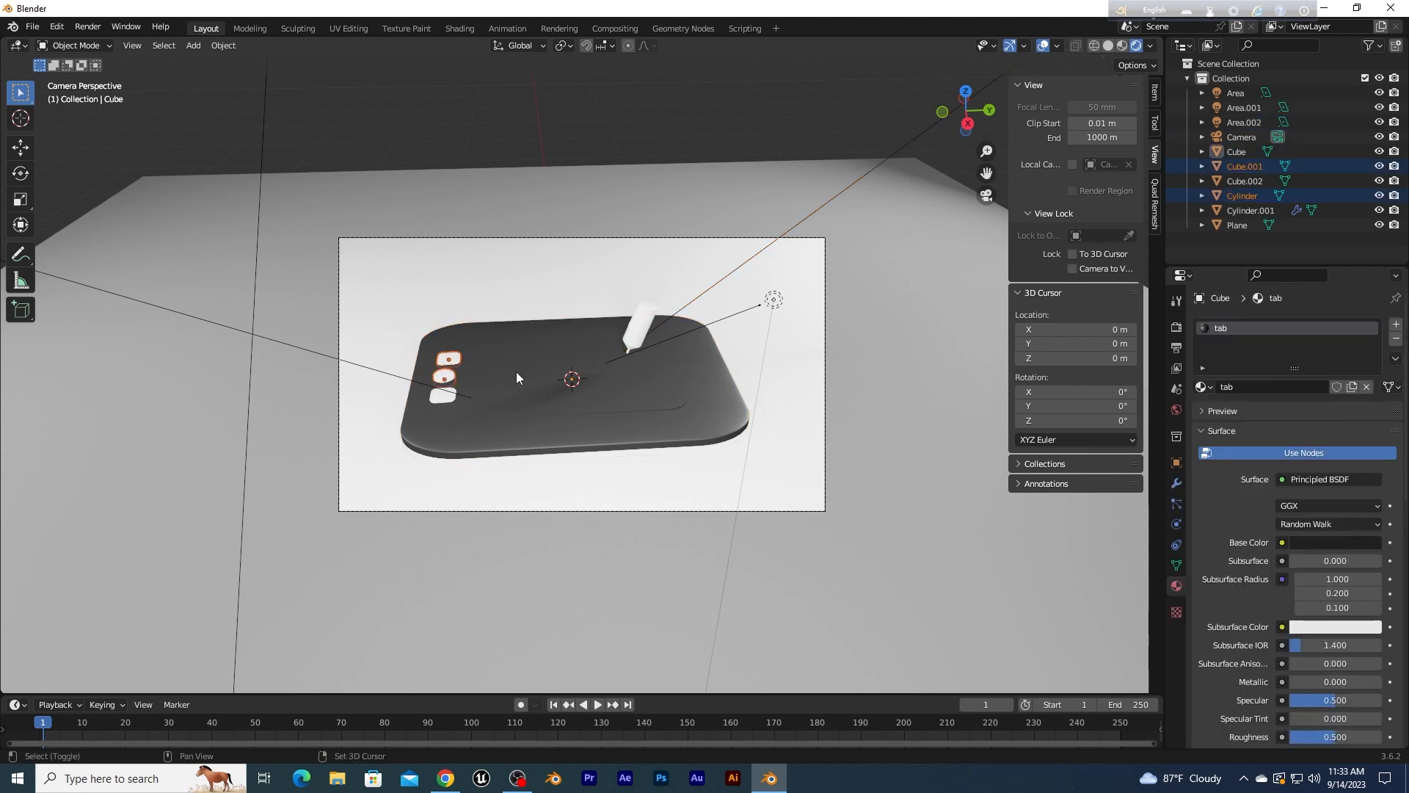
pyautogui.click(674, 140)
# Step: Select the tablet body with its three buttons and rotate them together about 13° around the global Y axis
pyautogui.click(562, 406)
pyautogui.keyDown('shift'); pyautogui.click(443, 393); pyautogui.keyUp('shift')
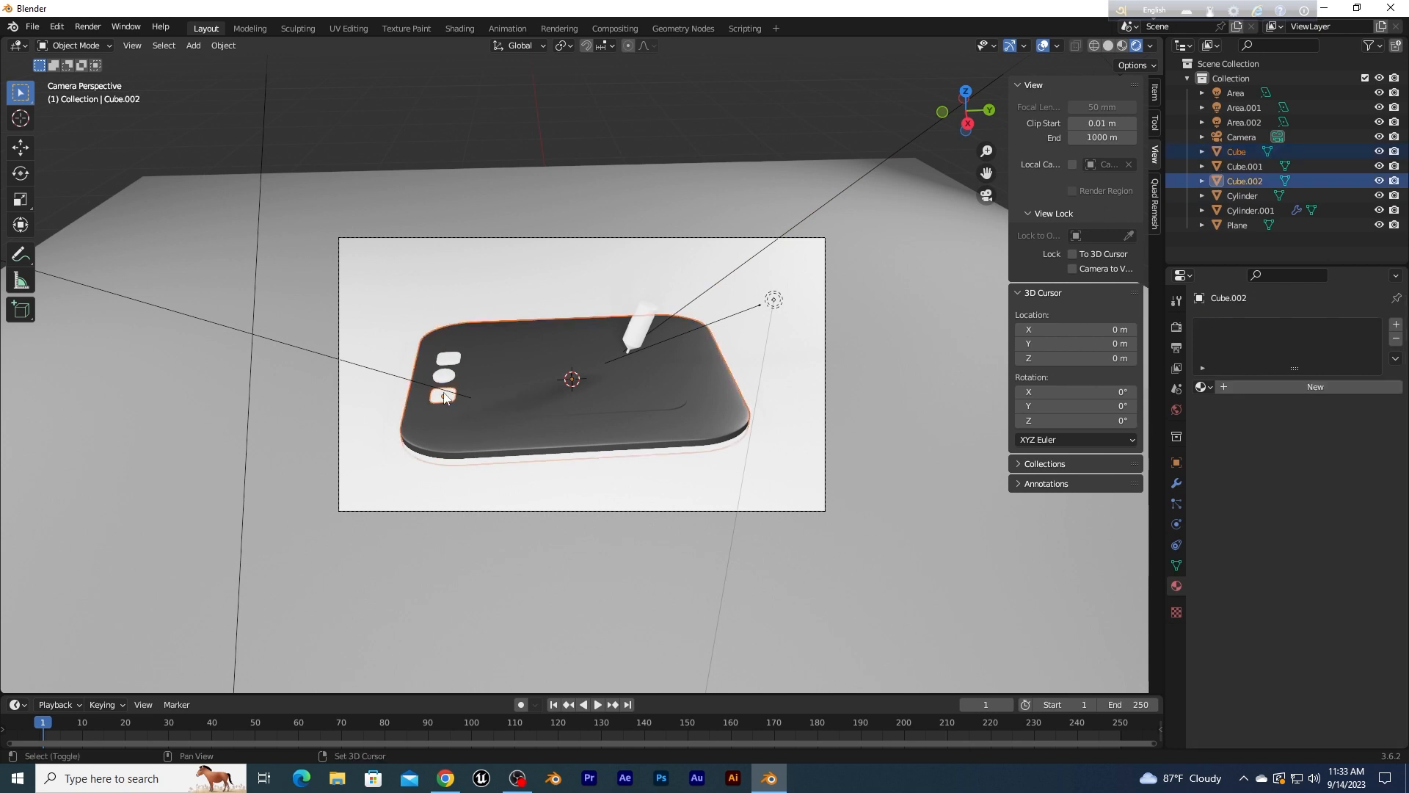
pyautogui.keyDown('shift'); pyautogui.click(444, 377); pyautogui.keyUp('shift')
pyautogui.keyDown('shift'); pyautogui.click(445, 359); pyautogui.keyUp('shift')
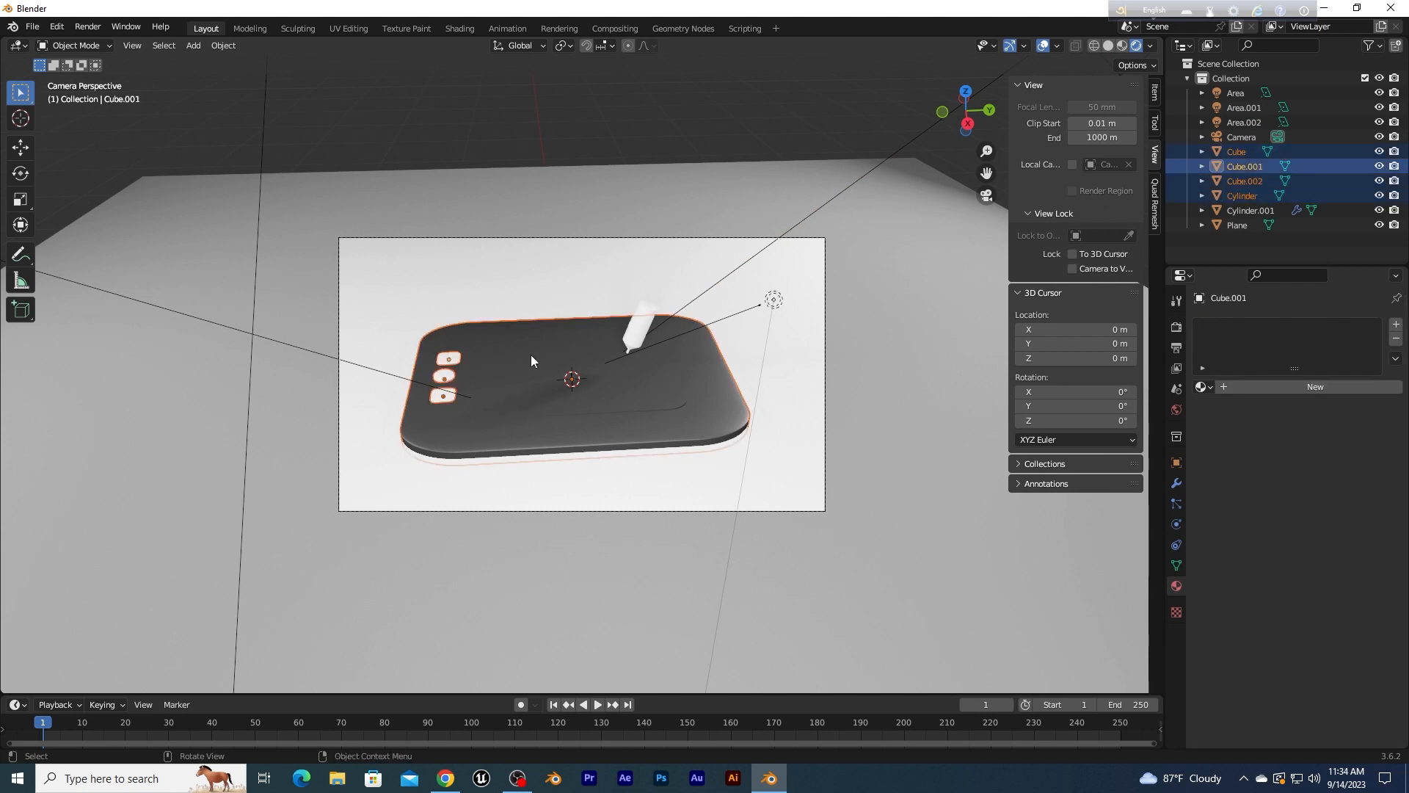
pyautogui.press('r')
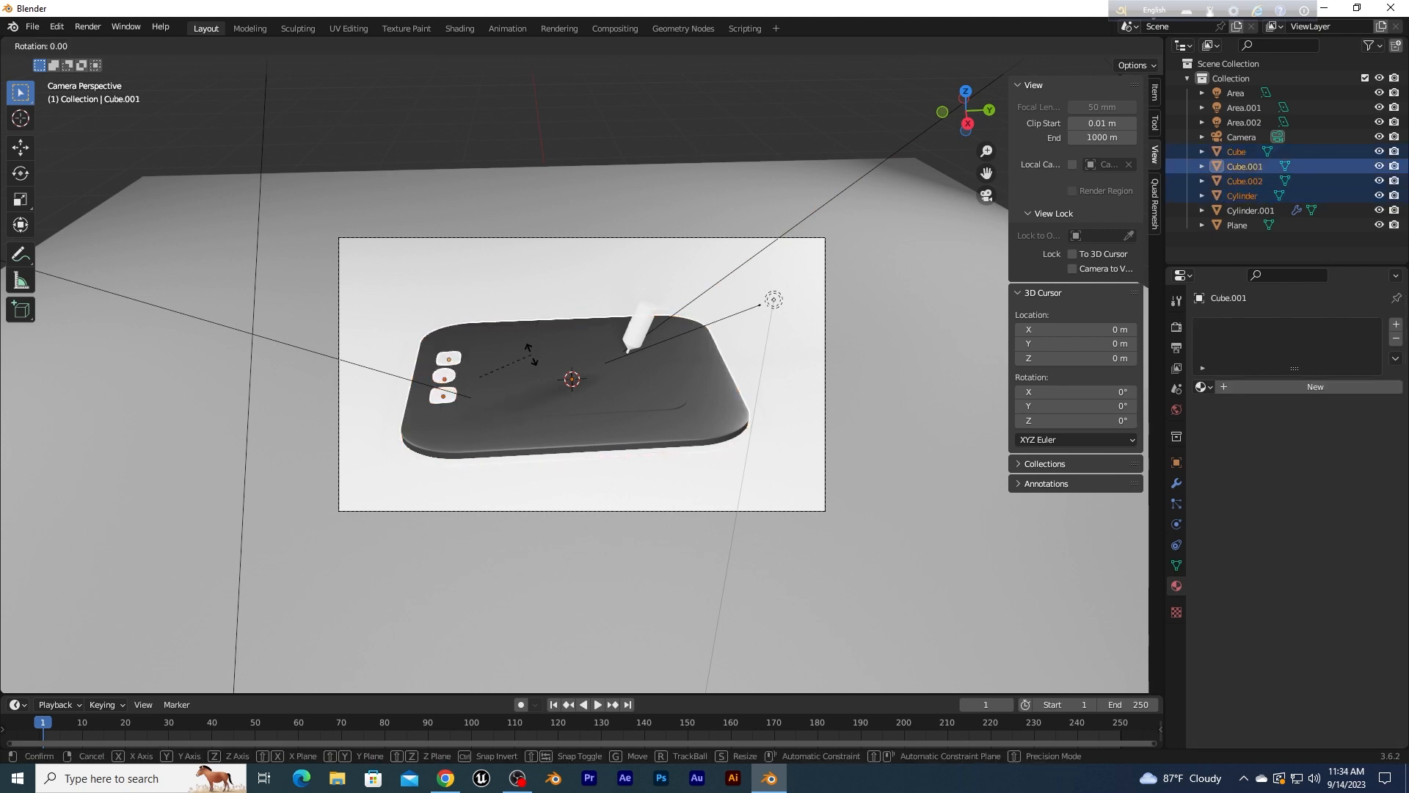
pyautogui.press('y')
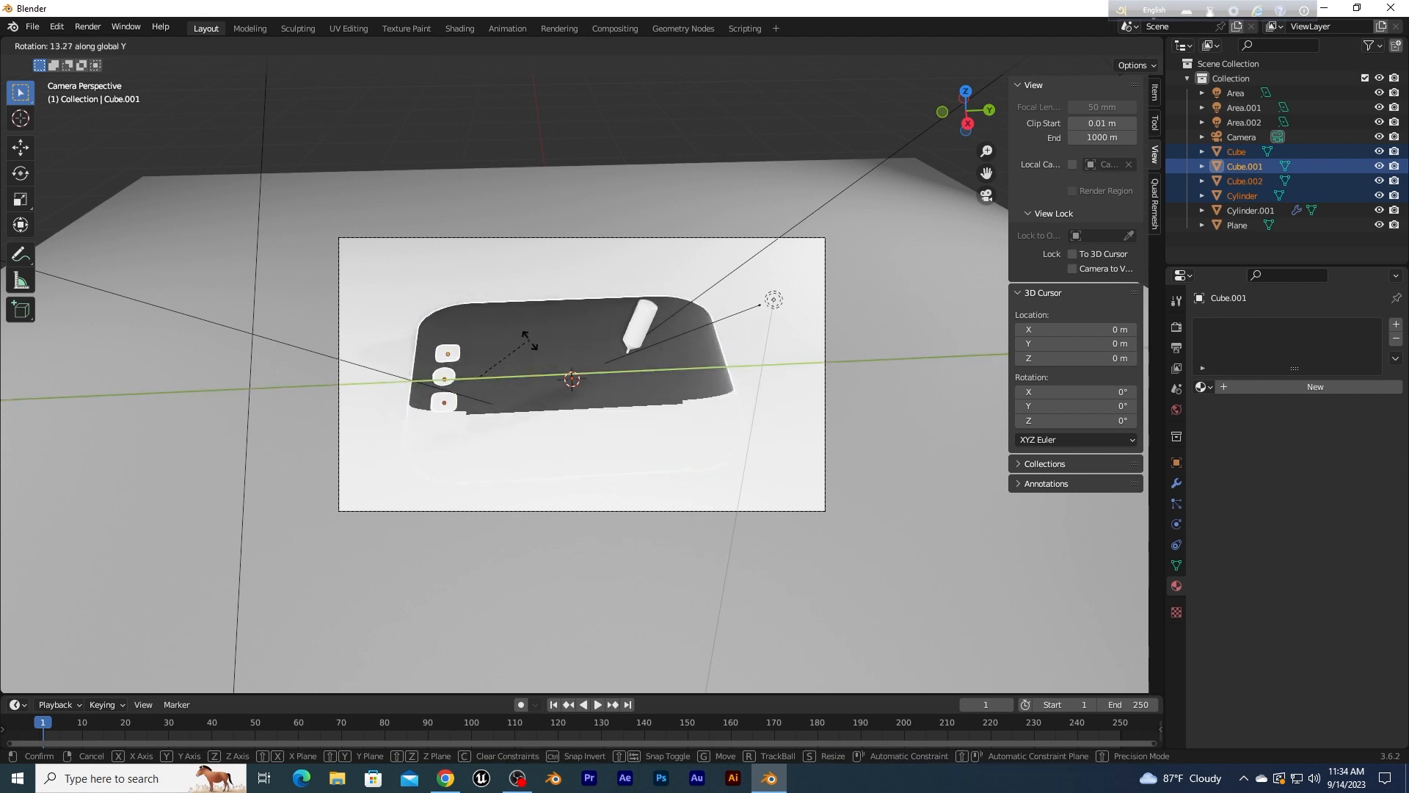
pyautogui.click(530, 341)
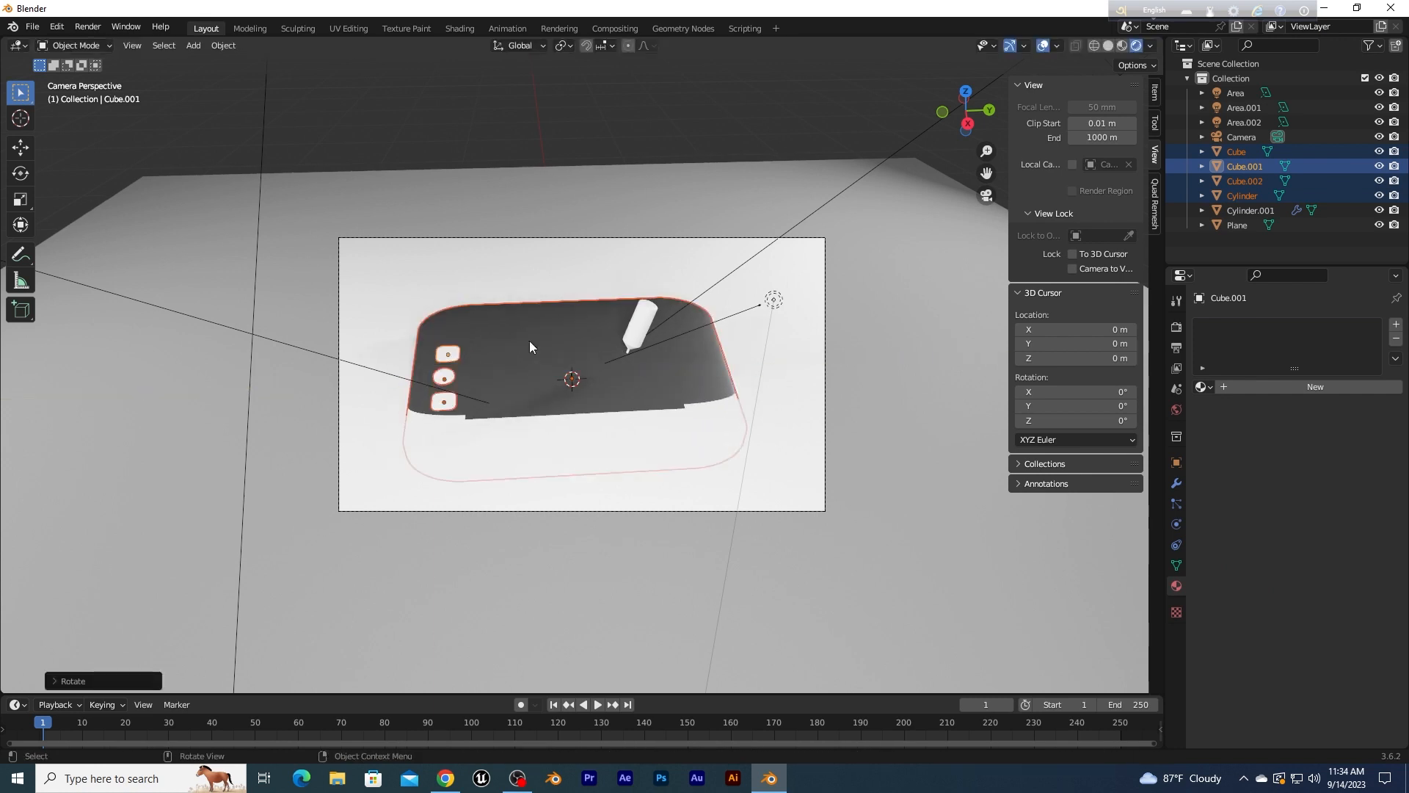
# Step: Raise the tilted tablet and buttons about 0.2 m along global Z above the ground plane, and leave nothing selected
pyautogui.press('g')
pyautogui.press('z')
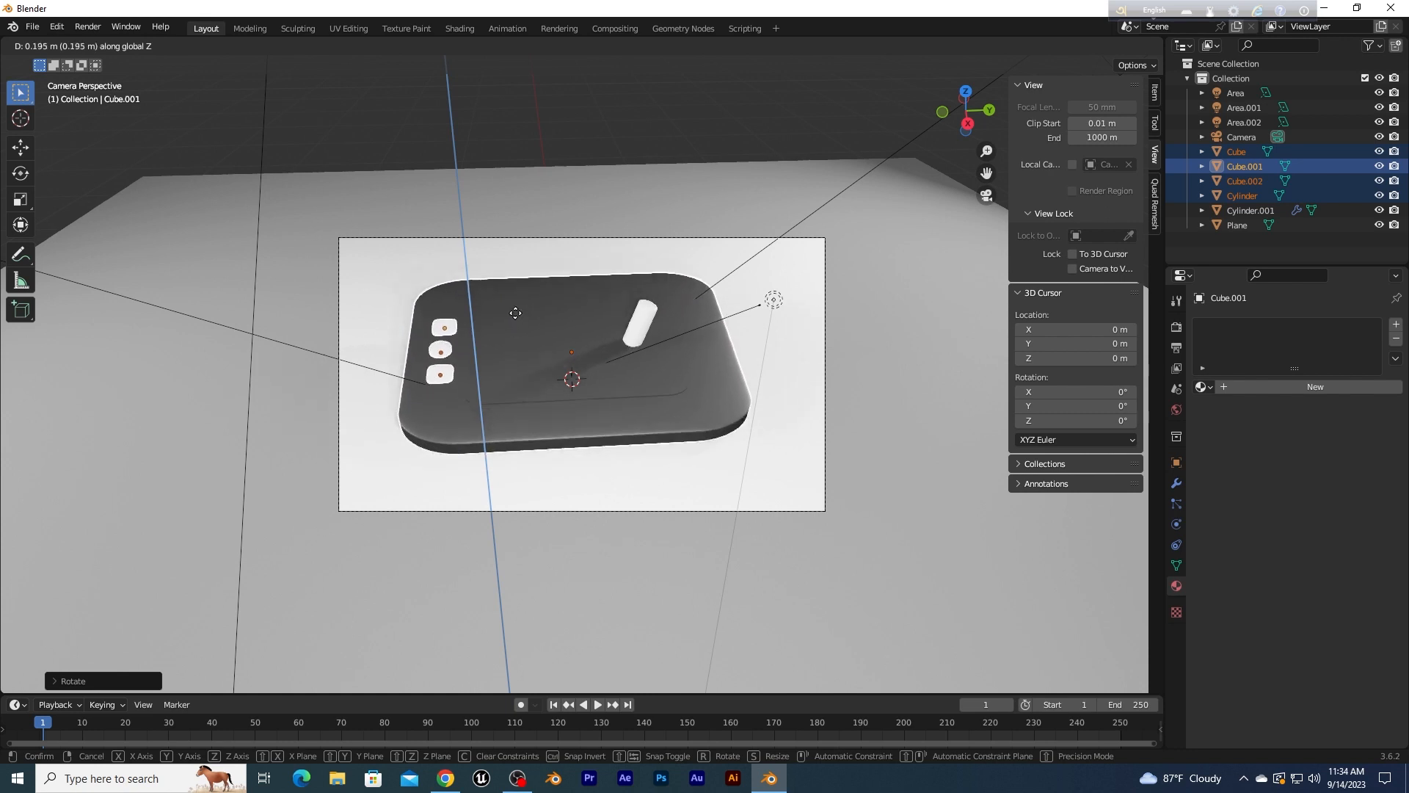
pyautogui.click(514, 314)
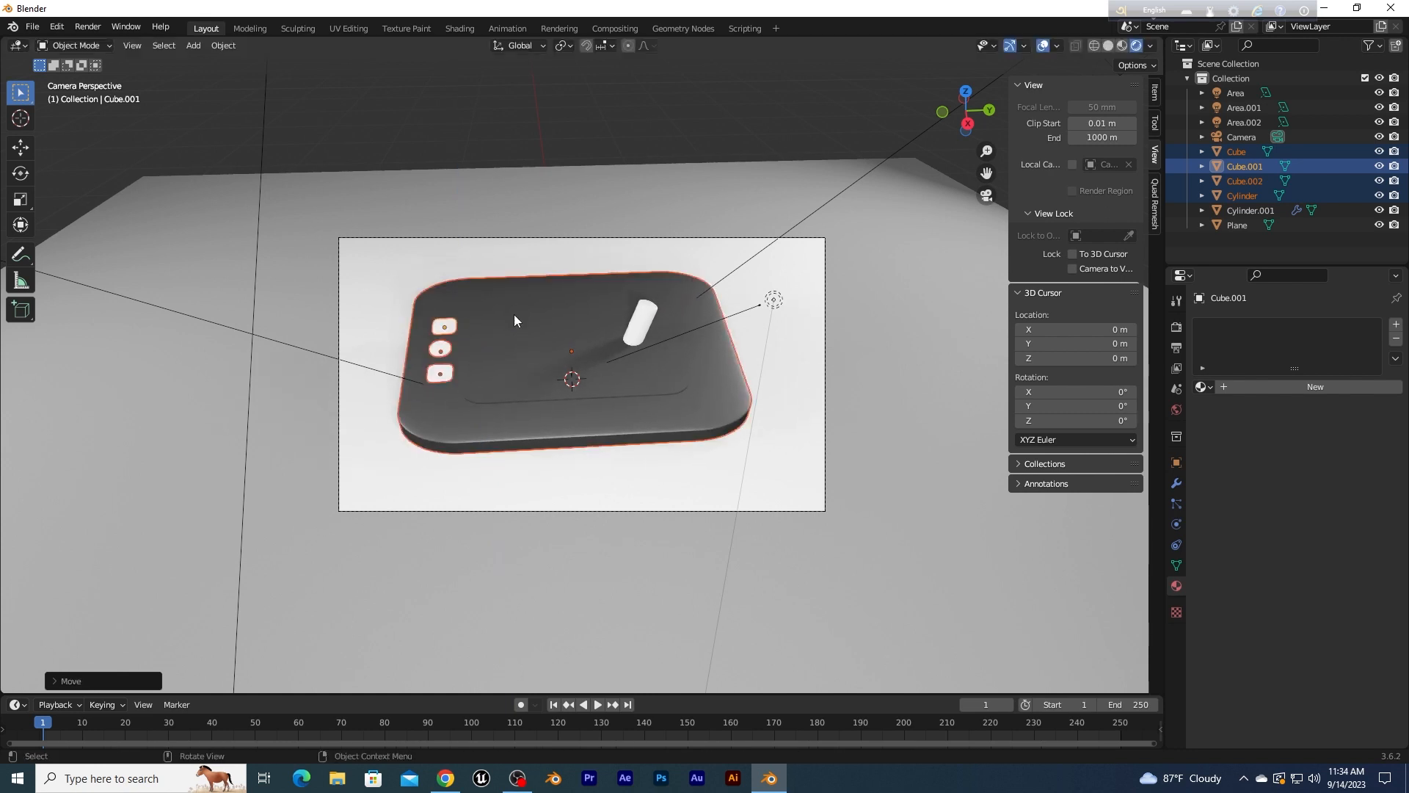
pyautogui.click(579, 139)
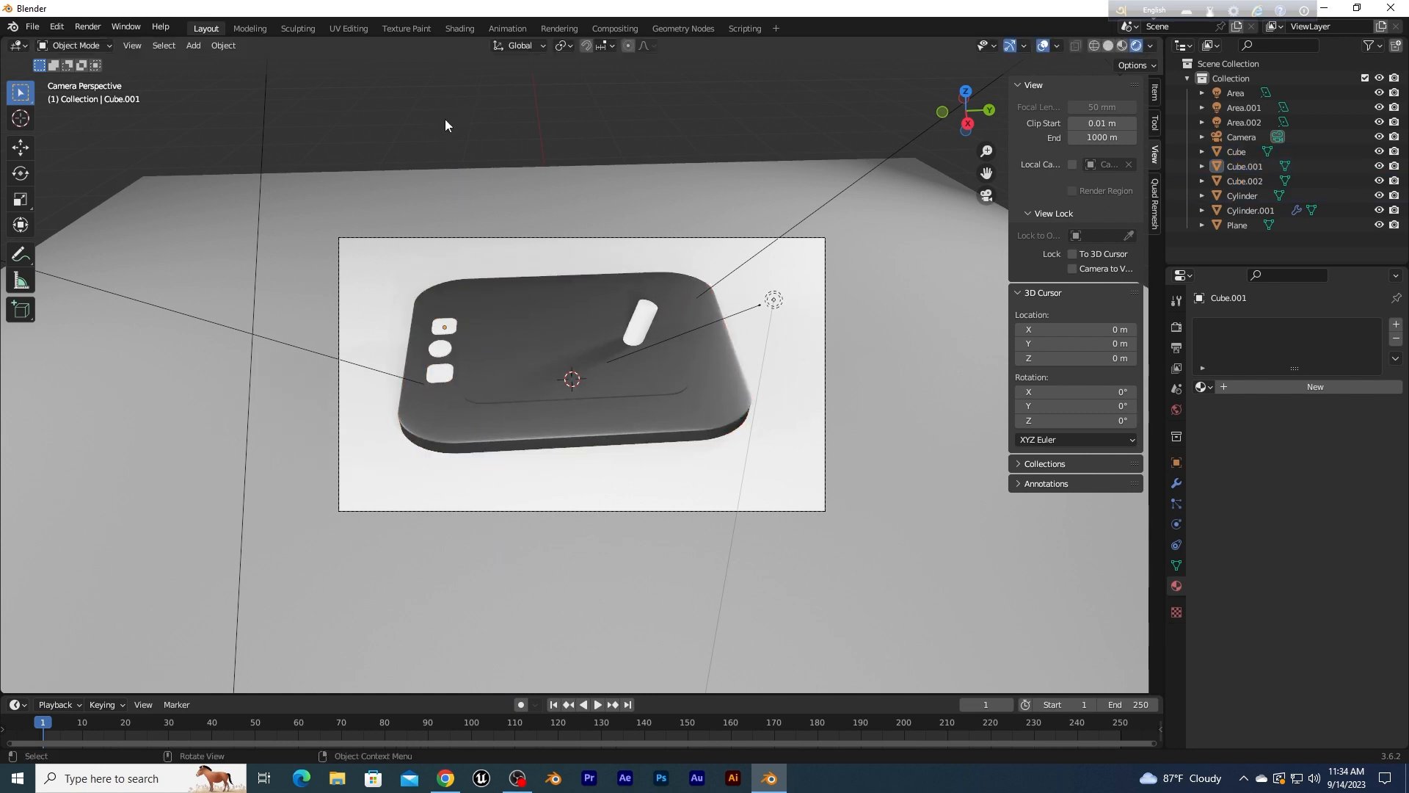
# Step: Raise the stylus along global Z so its tip clears the tilted tablet's surface
pyautogui.click(638, 334)
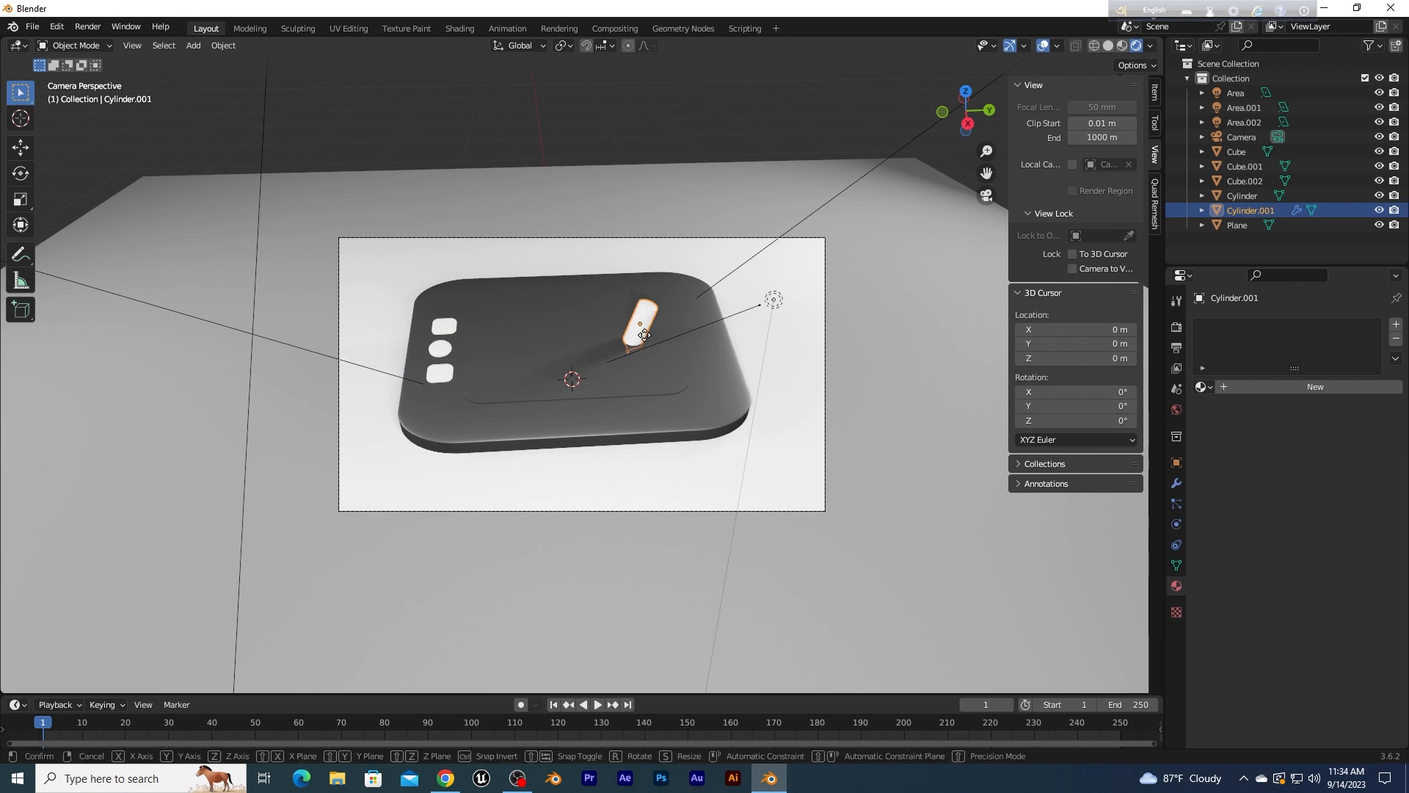
pyautogui.press('g')
pyautogui.press('z')
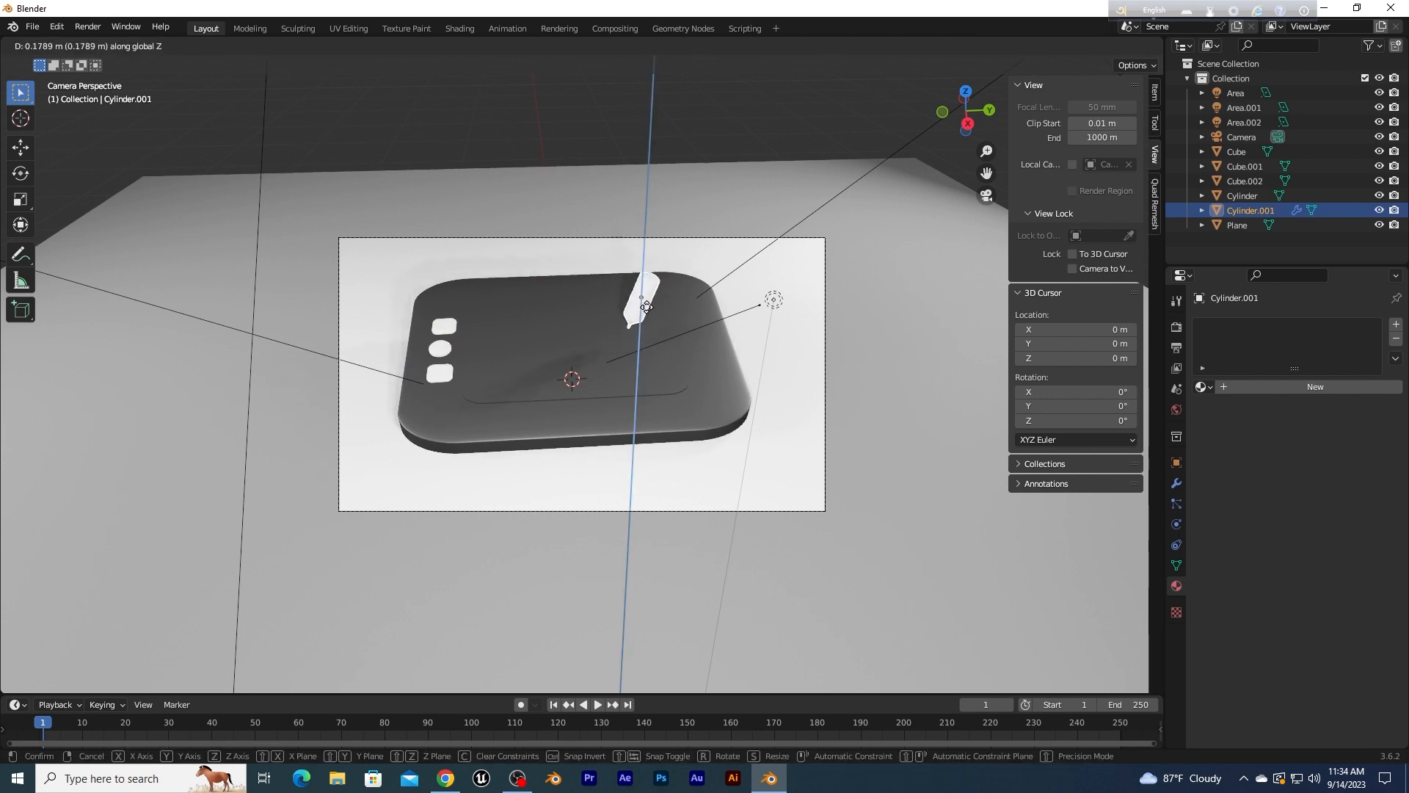
pyautogui.click(646, 314)
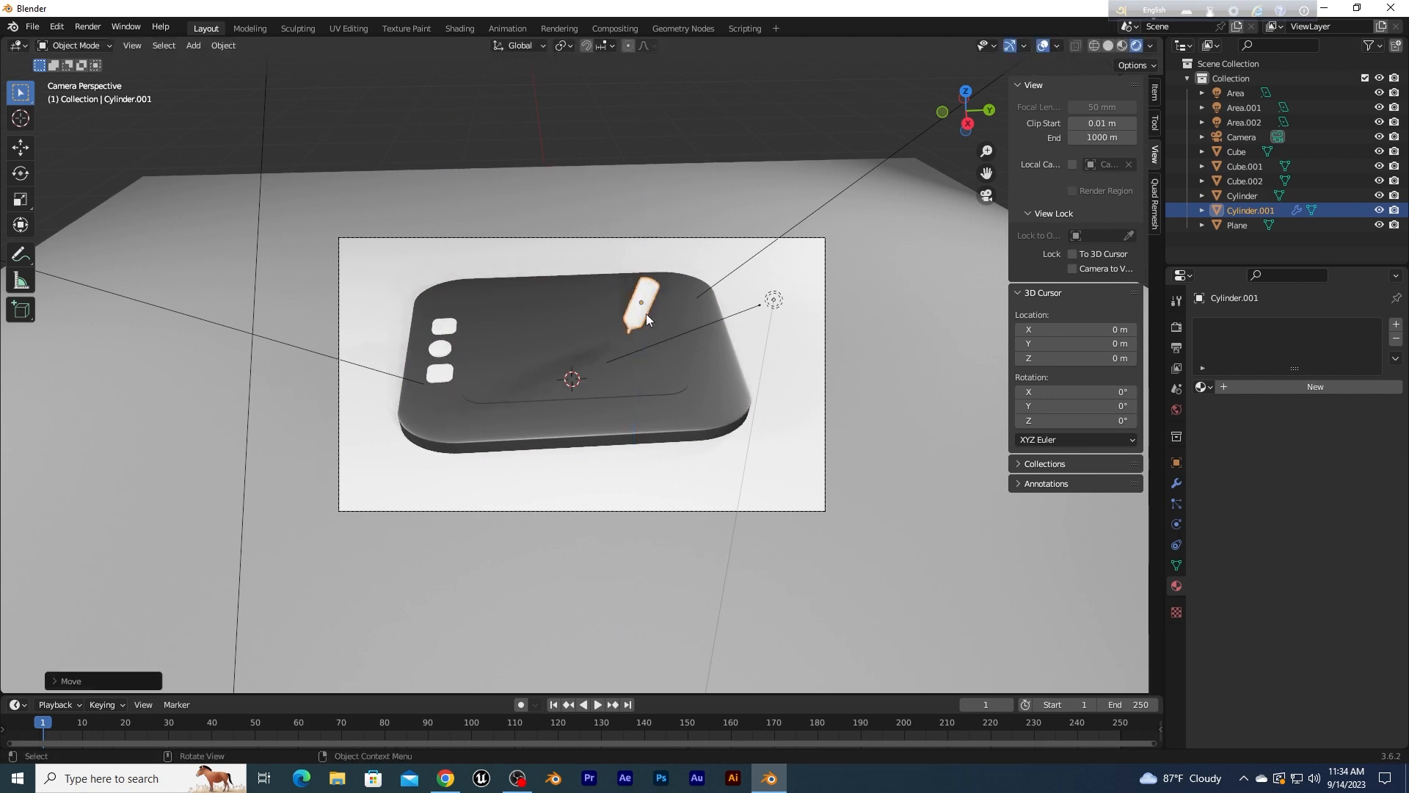
# Step: Set the tablet body material's roughness to 0.350 and specular to 0.476
pyautogui.click(579, 183)
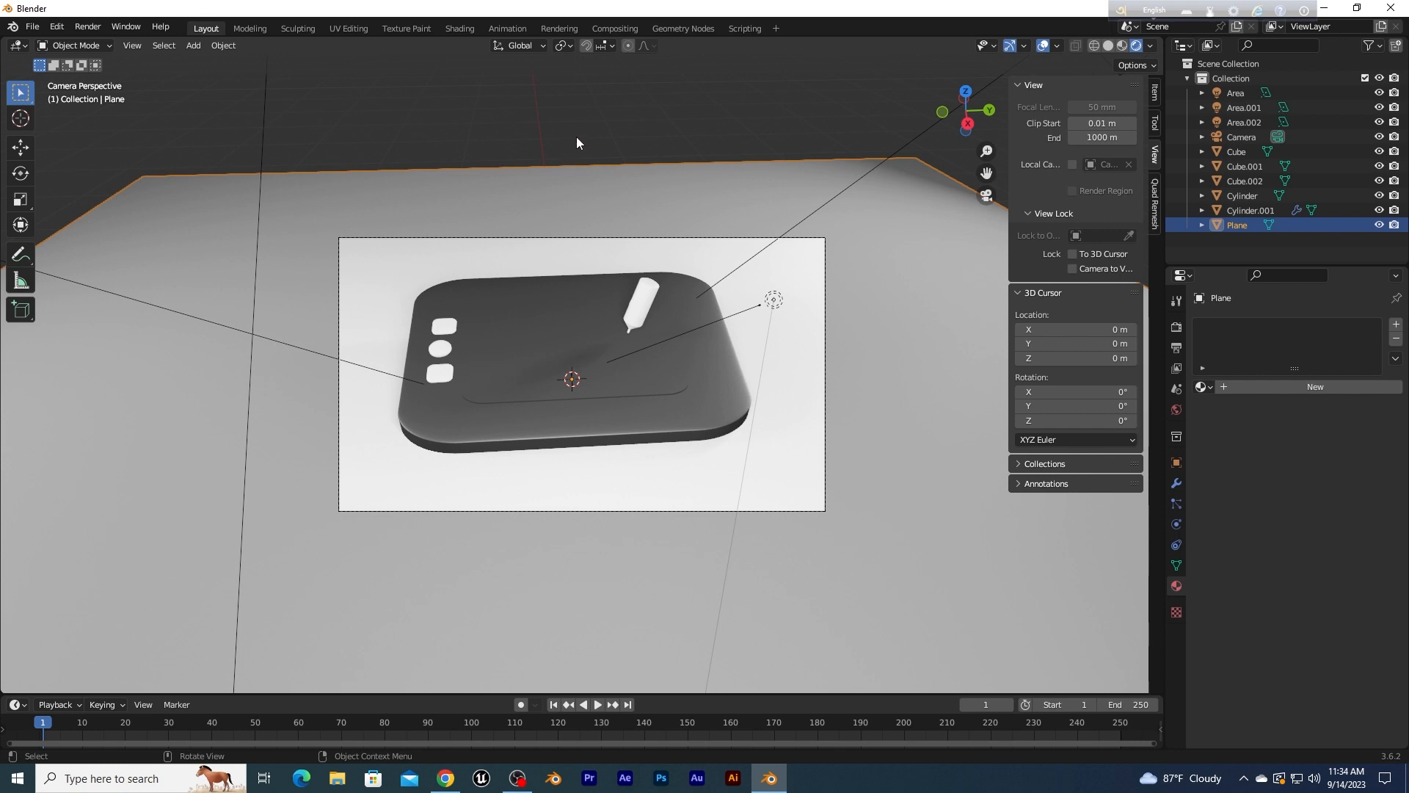
pyautogui.click(440, 354)
pyautogui.click(563, 383)
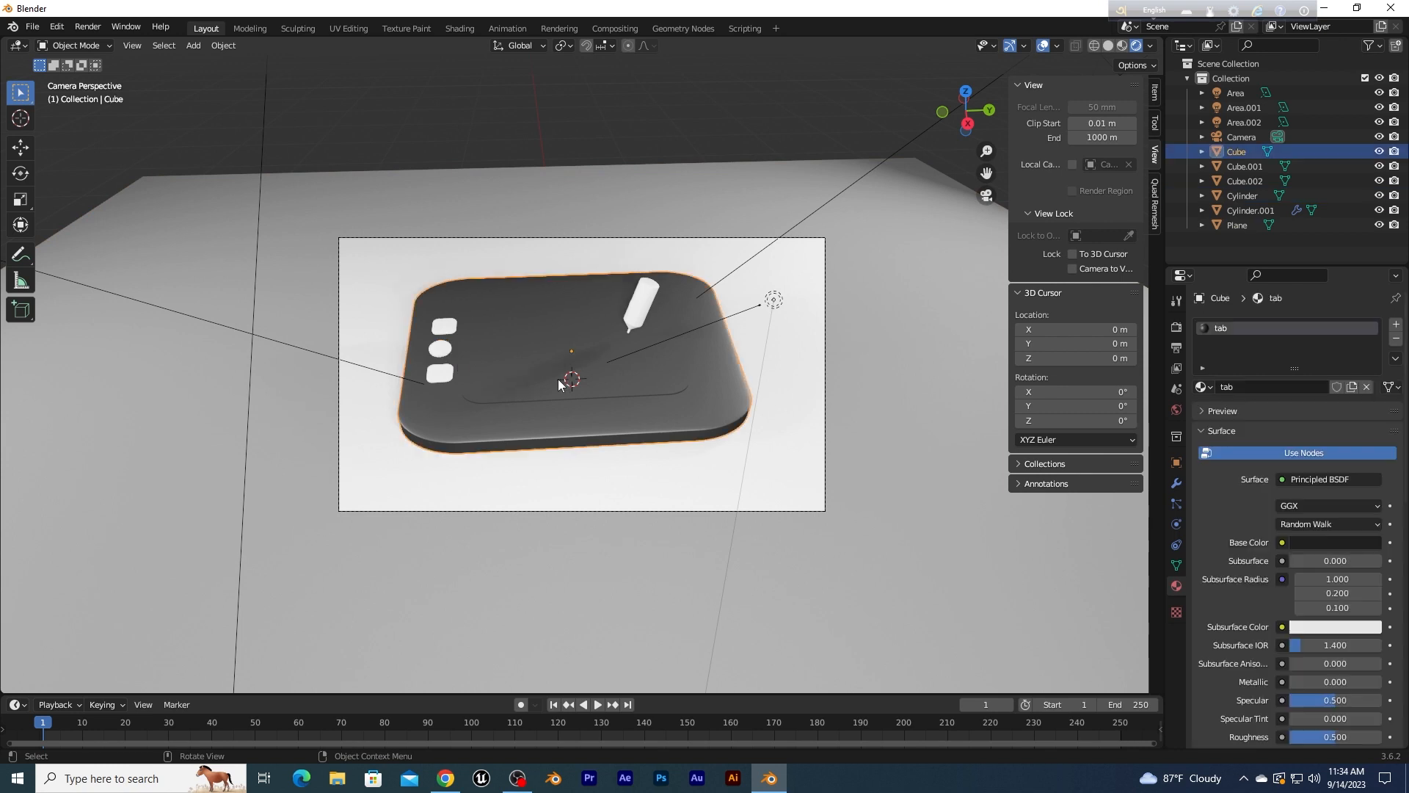
pyautogui.scroll(-4, 1303, 571)
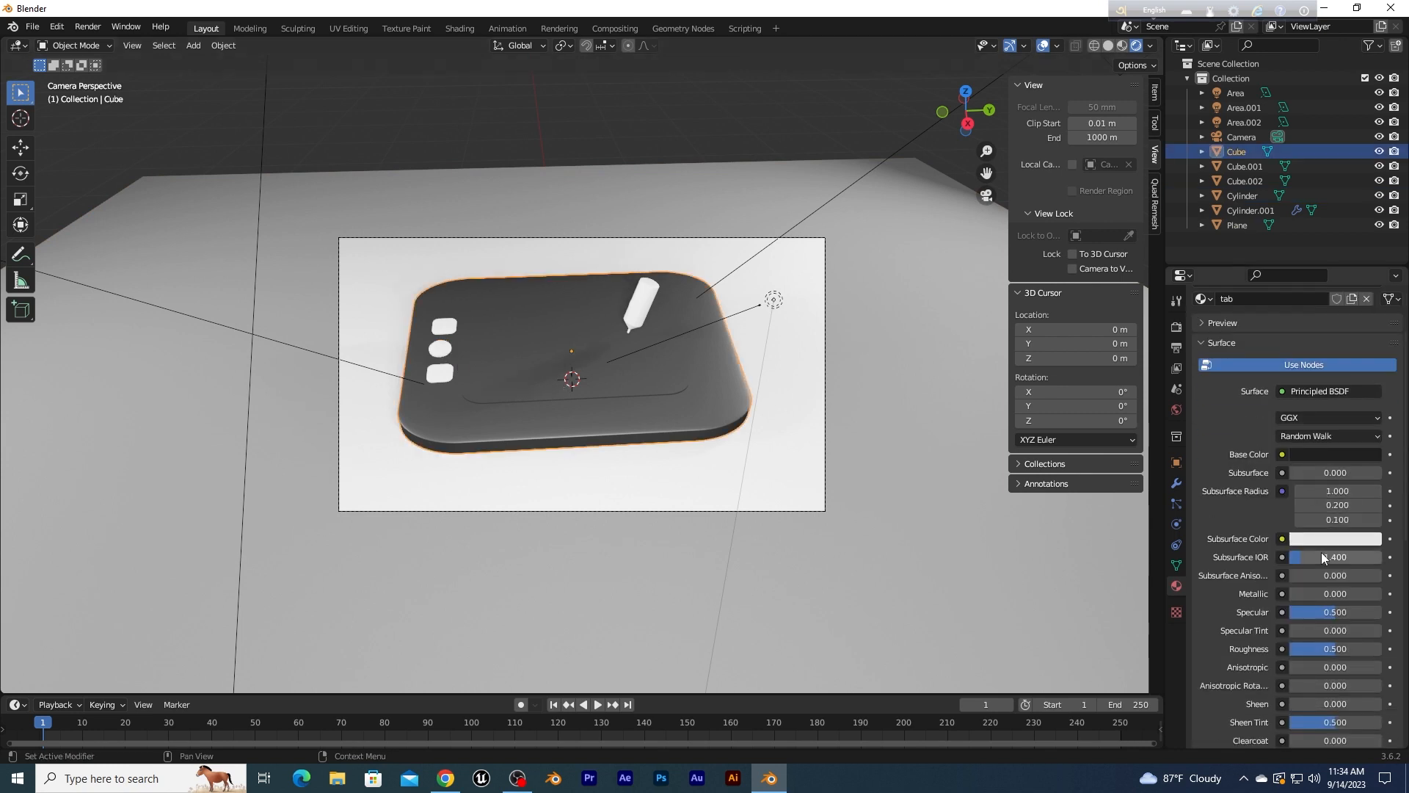
pyautogui.moveTo(1317, 619)
pyautogui.mouseDown()
pyautogui.moveTo(1352, 620)
pyautogui.moveTo(1321, 619)
pyautogui.moveTo(1350, 582)
pyautogui.moveTo(1369, 583)
pyautogui.moveTo(1289, 582)
pyautogui.moveTo(1342, 582)
pyautogui.mouseUp()
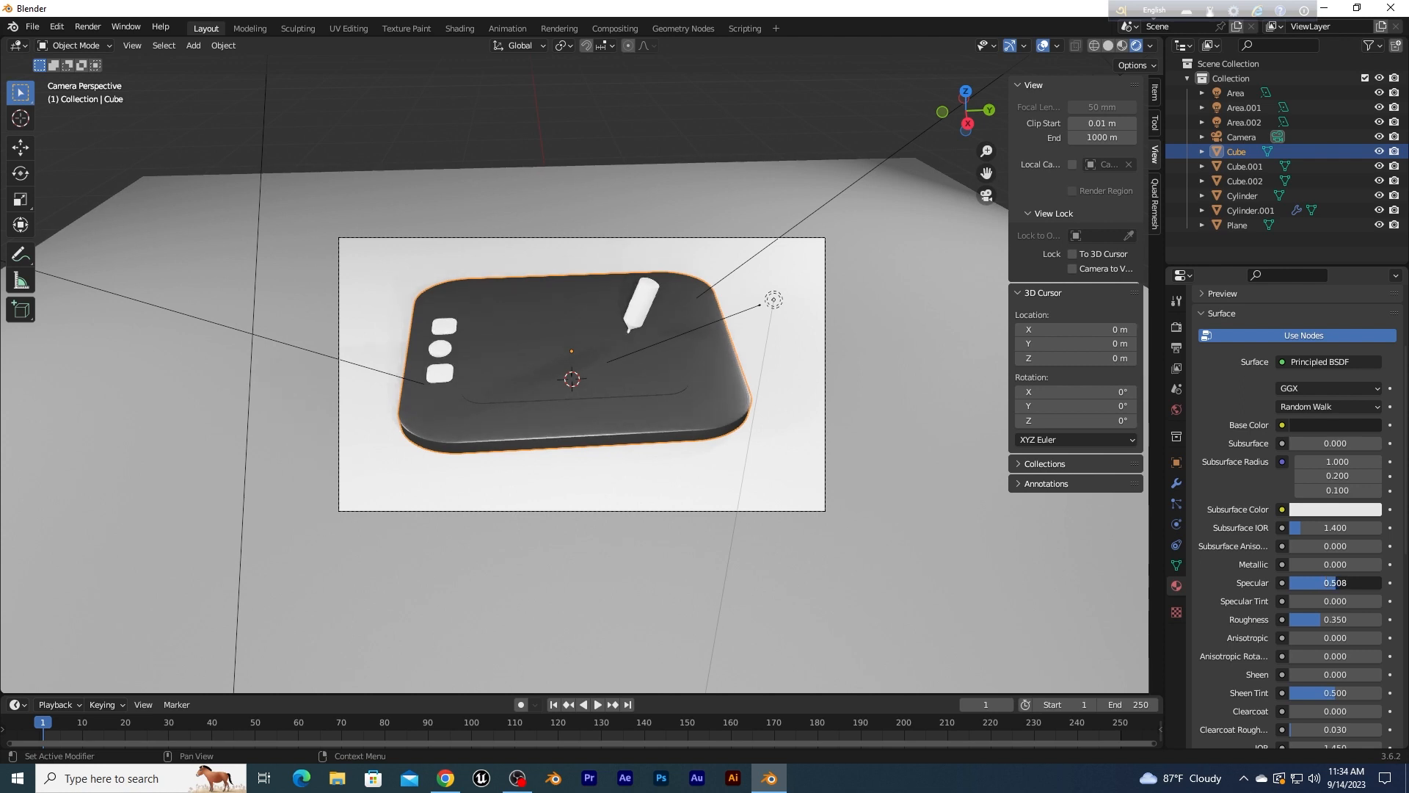
pyautogui.moveTo(1328, 583); pyautogui.dragTo(1328, 583)
pyautogui.scroll(-4, 1309, 710)
pyautogui.scroll(4, 1308, 700)
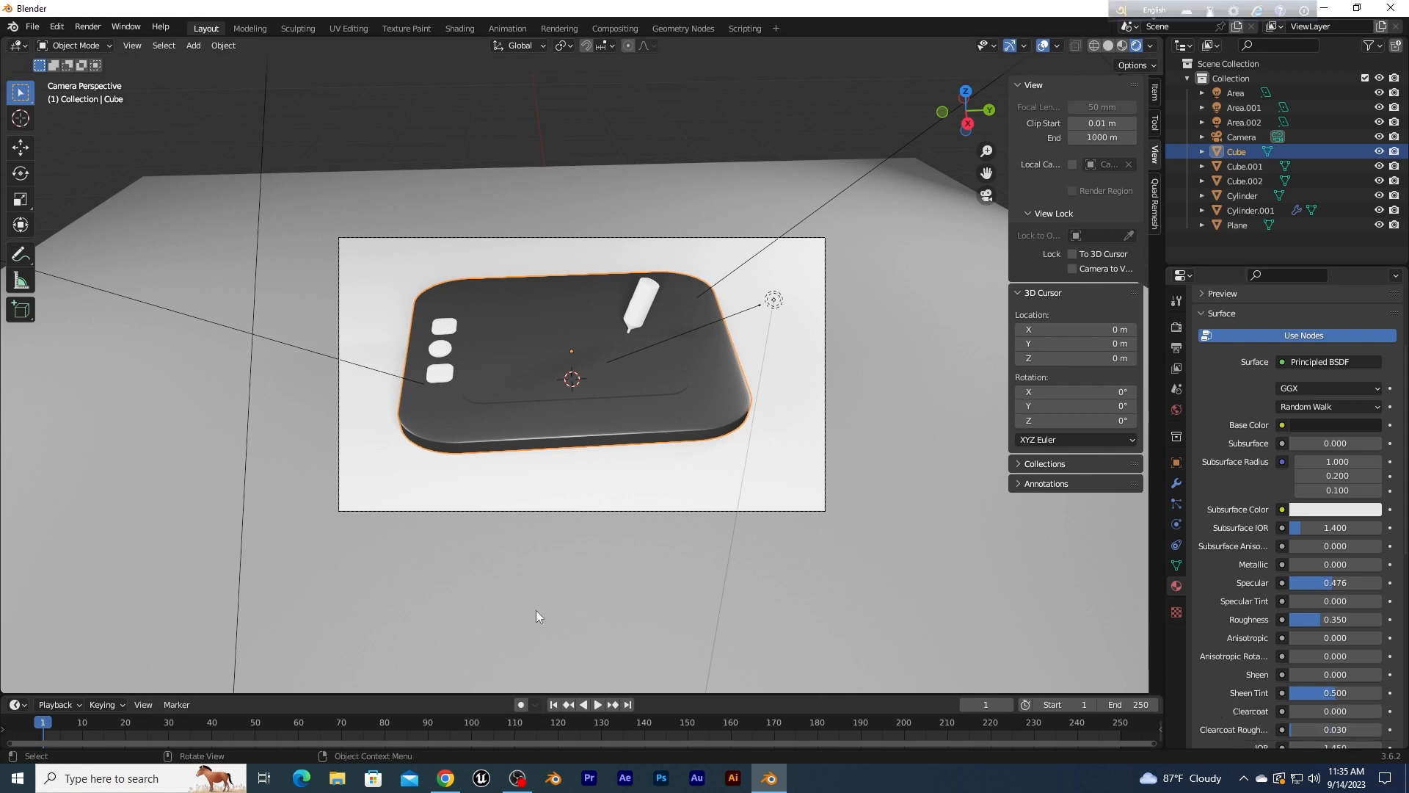
# Step: Scale up the ground plane so it extends farther around the tablet
pyautogui.moveTo(535, 611); pyautogui.dragTo(569, 620, button='middle')
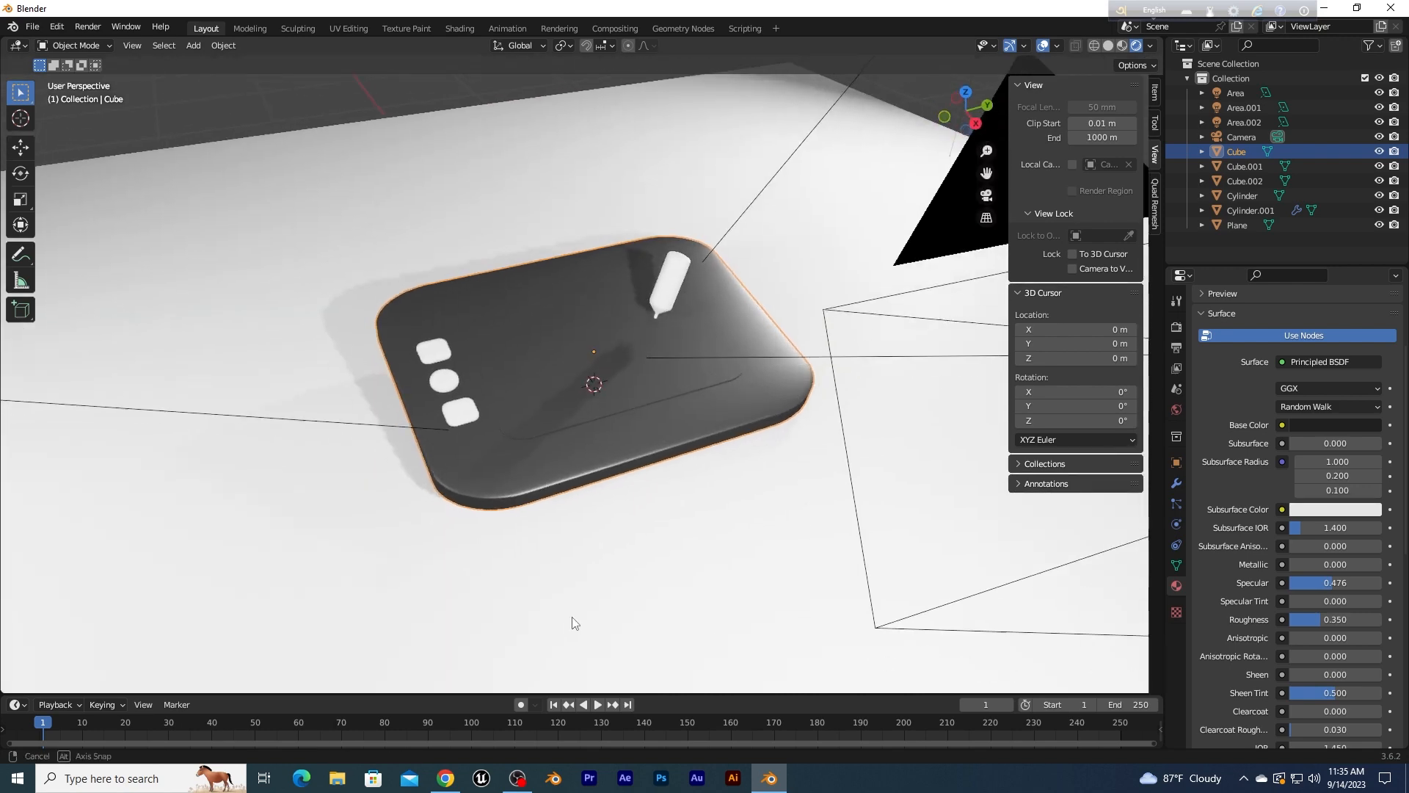
pyautogui.scroll(4, 557, 560)
pyautogui.moveTo(556, 562); pyautogui.dragTo(643, 573, button='middle')
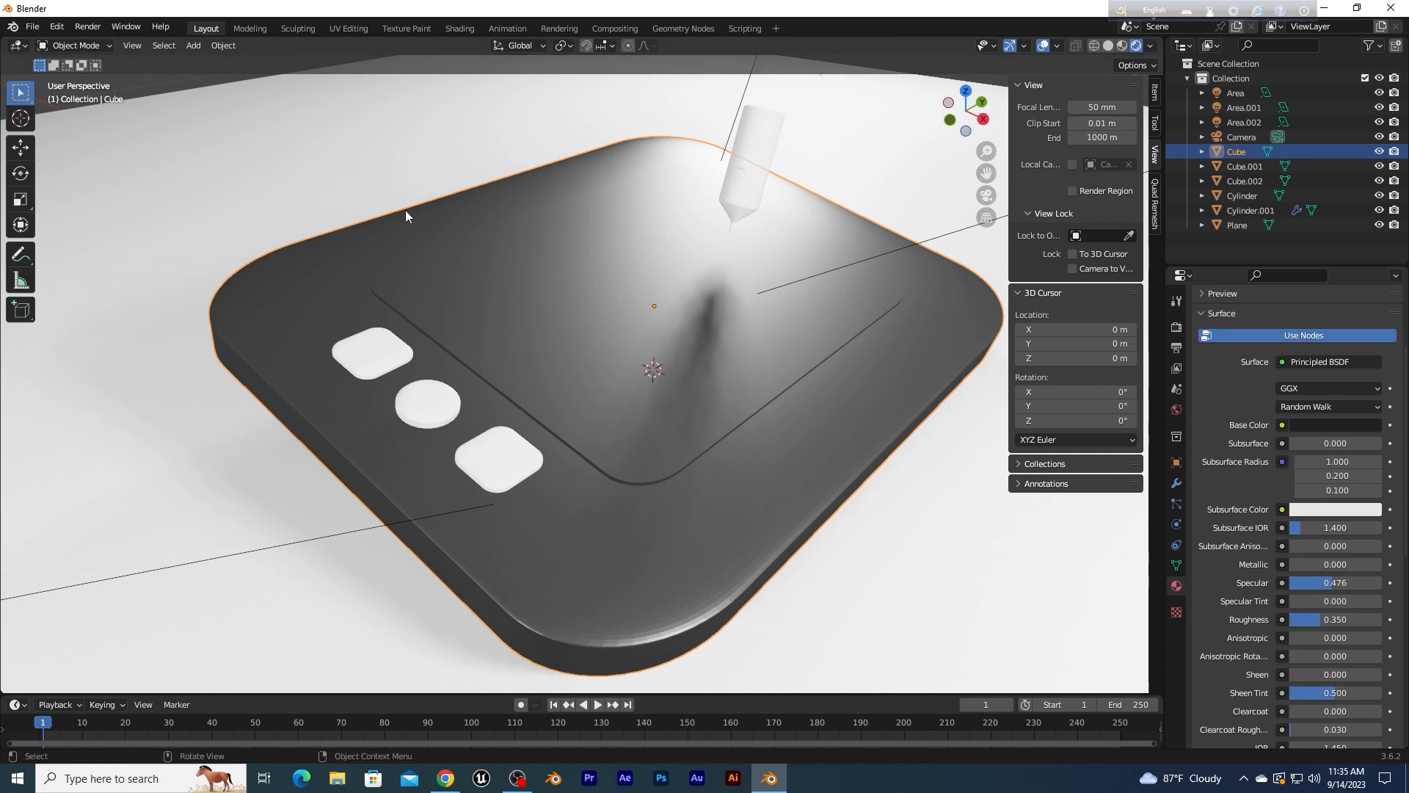
pyautogui.click(295, 178)
pyautogui.press('s')
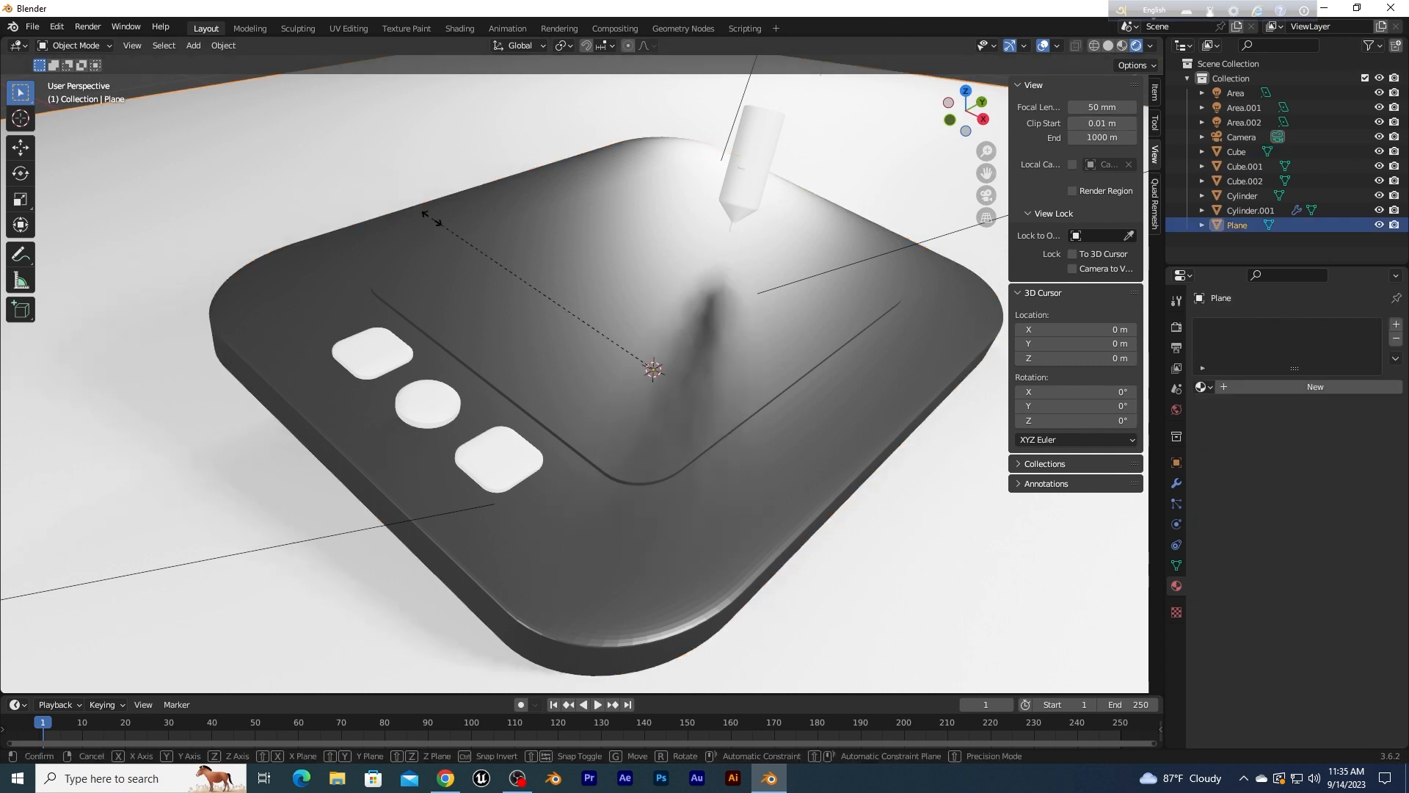
pyautogui.click(172, 629)
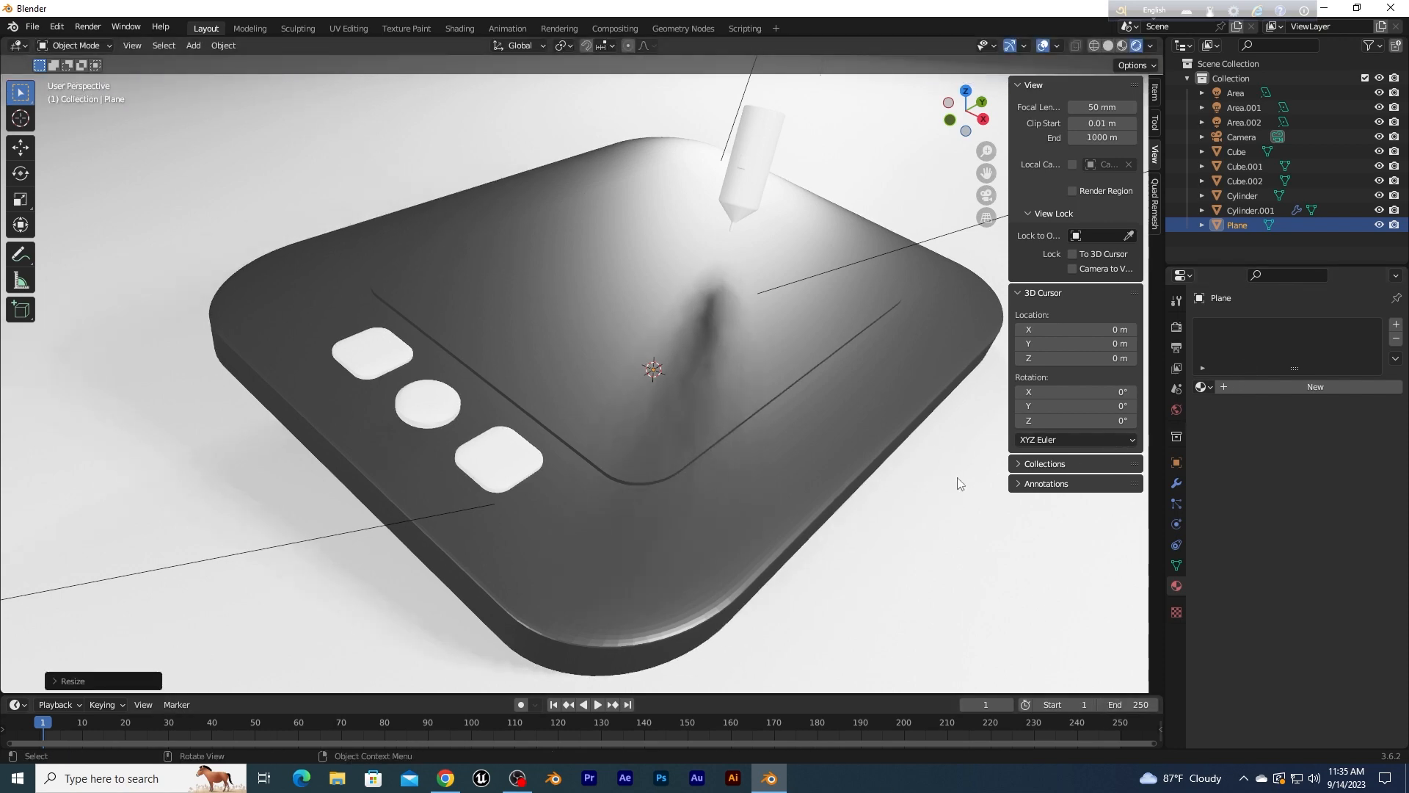
# Step: Reframe the scene camera to an angled corner view of the tablet by temporarily locking the camera to the view
pyautogui.press('KP_0')
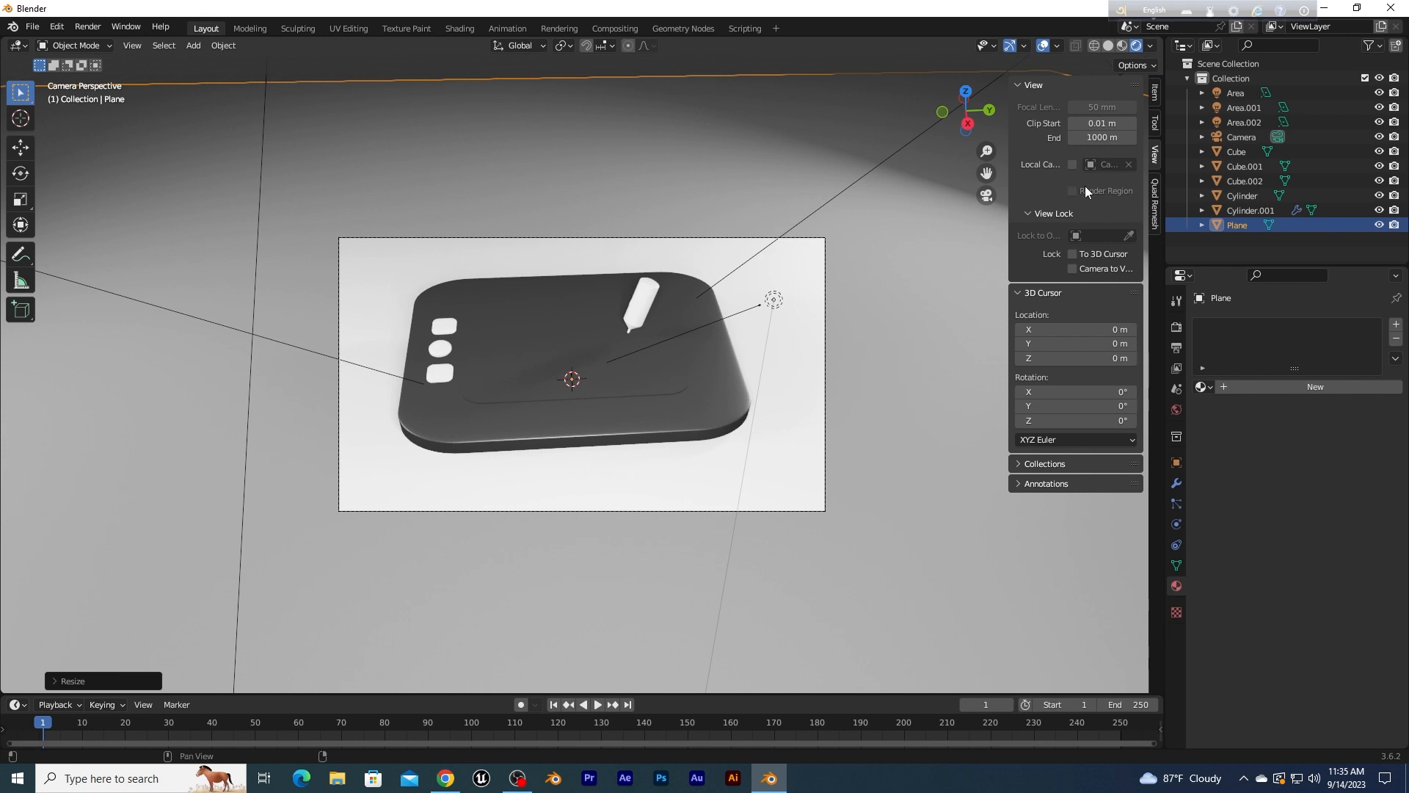
pyautogui.click(1072, 268)
pyautogui.moveTo(638, 323); pyautogui.dragTo(742, 440, button='middle')
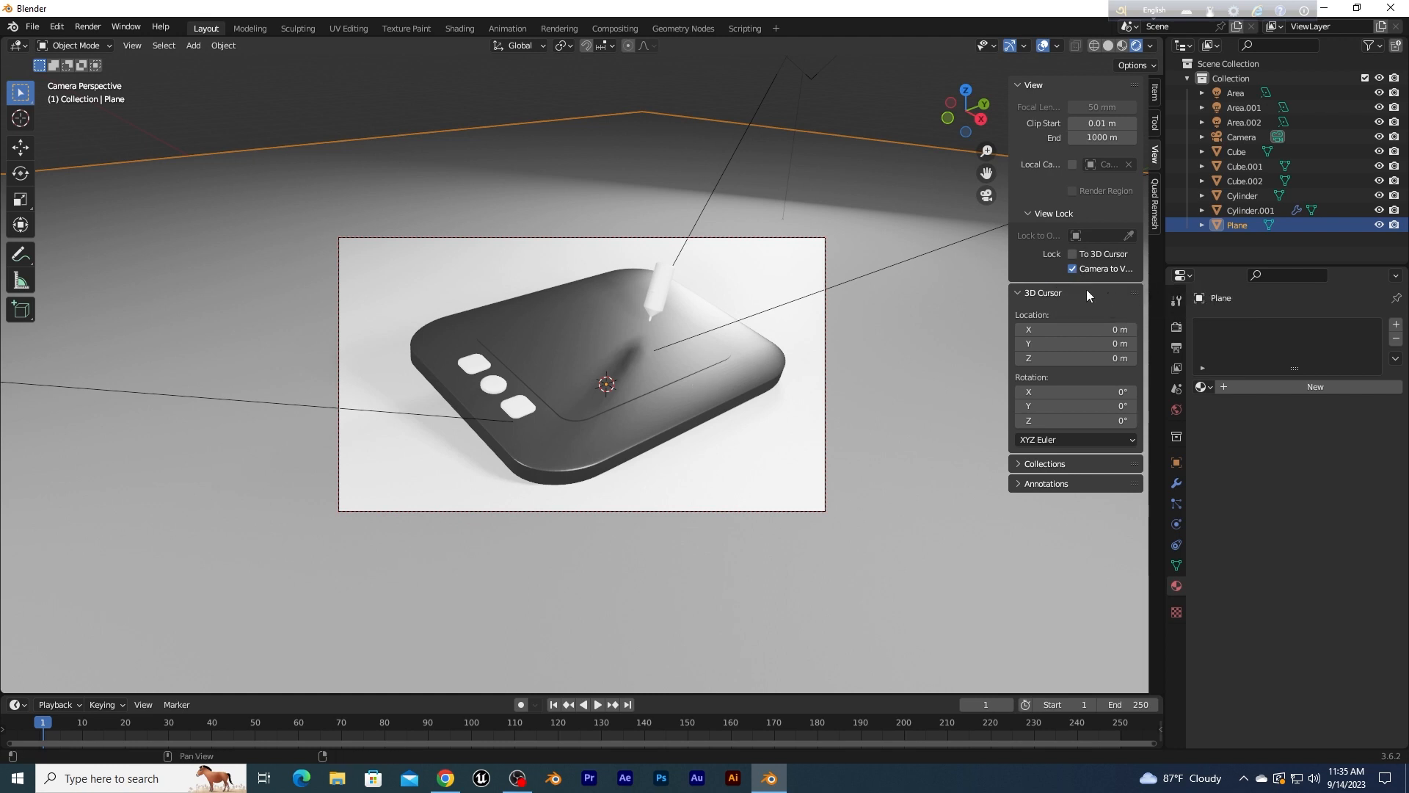
pyautogui.click(1072, 268)
# Step: Darken the world background colour to pure black with a value of 0
pyautogui.click(325, 125)
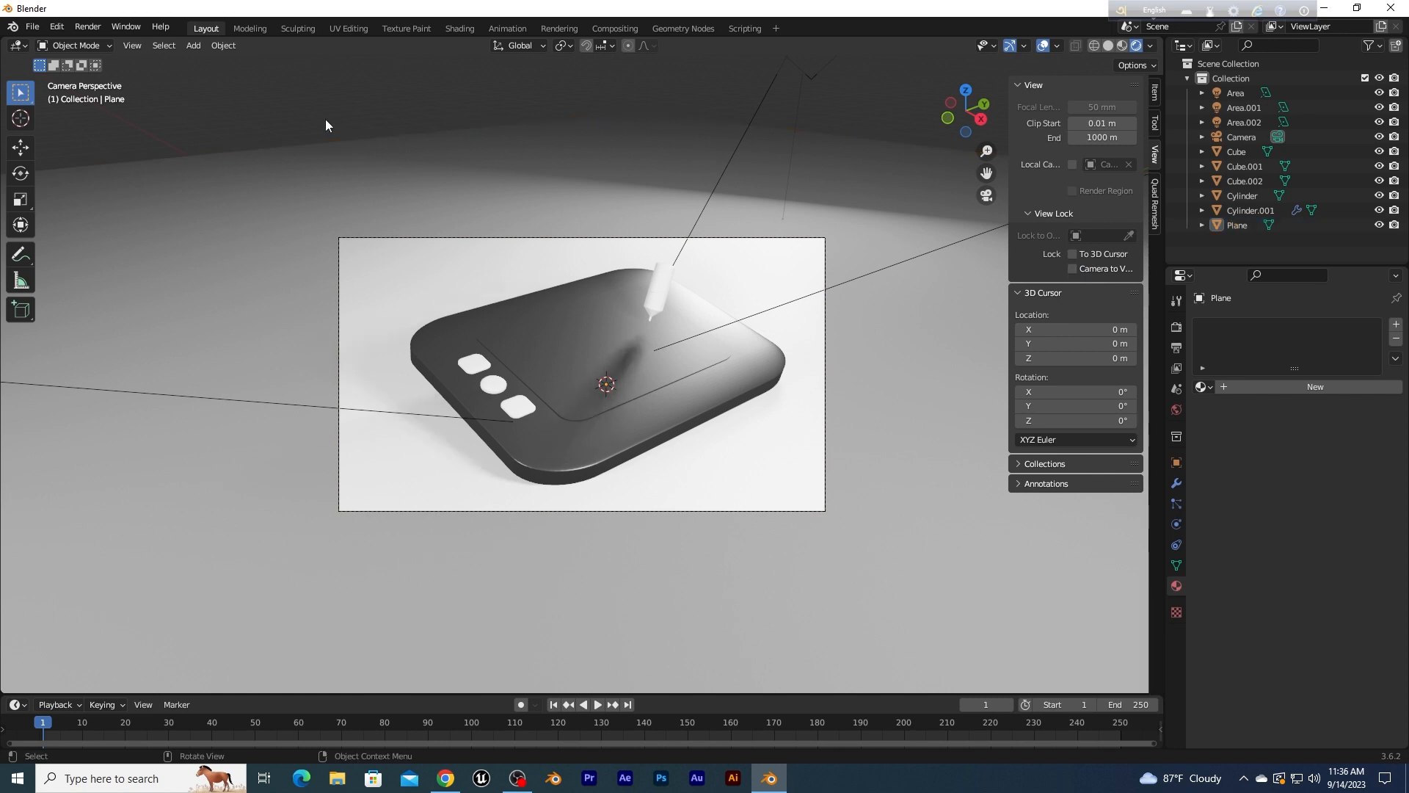
pyautogui.click(380, 346)
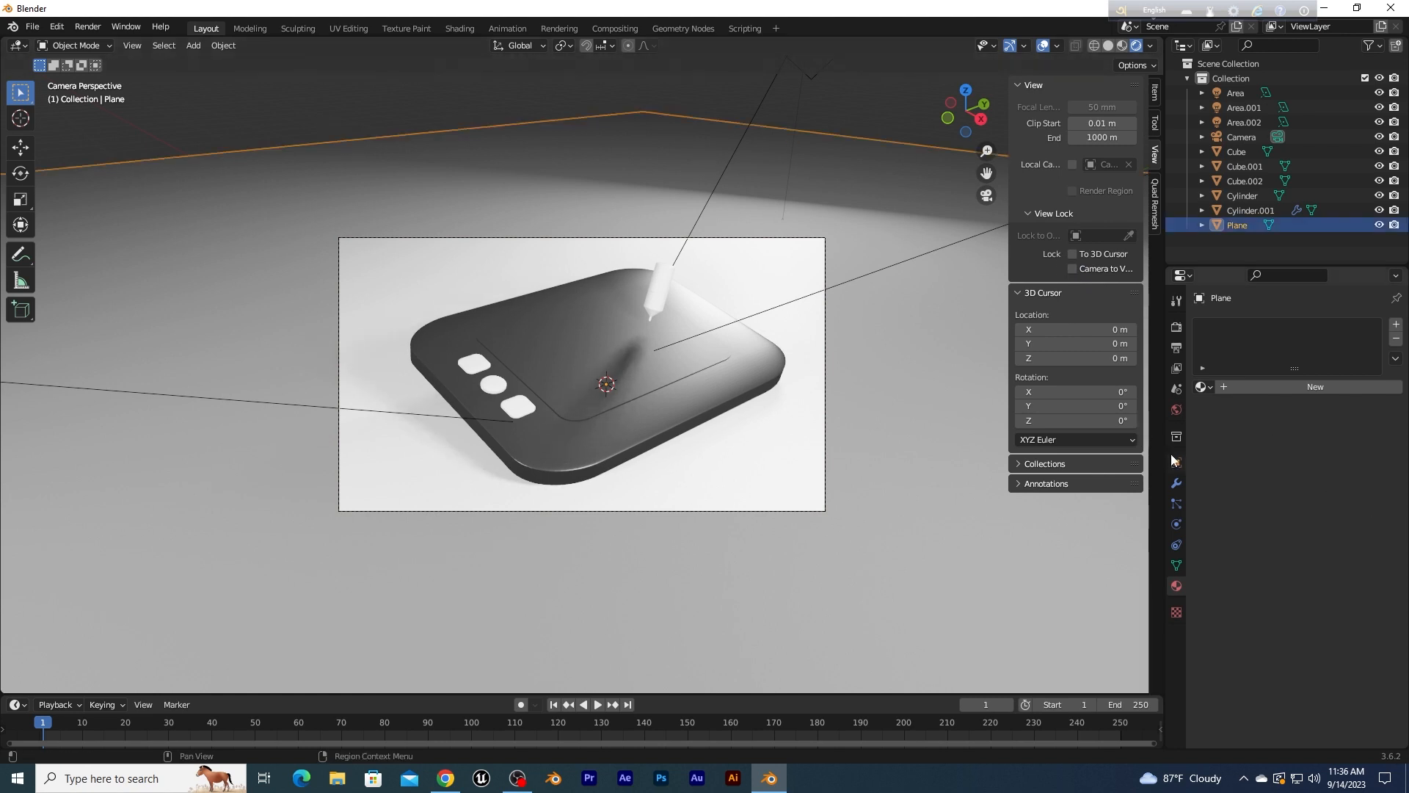
pyautogui.click(1177, 409)
pyautogui.click(1350, 421)
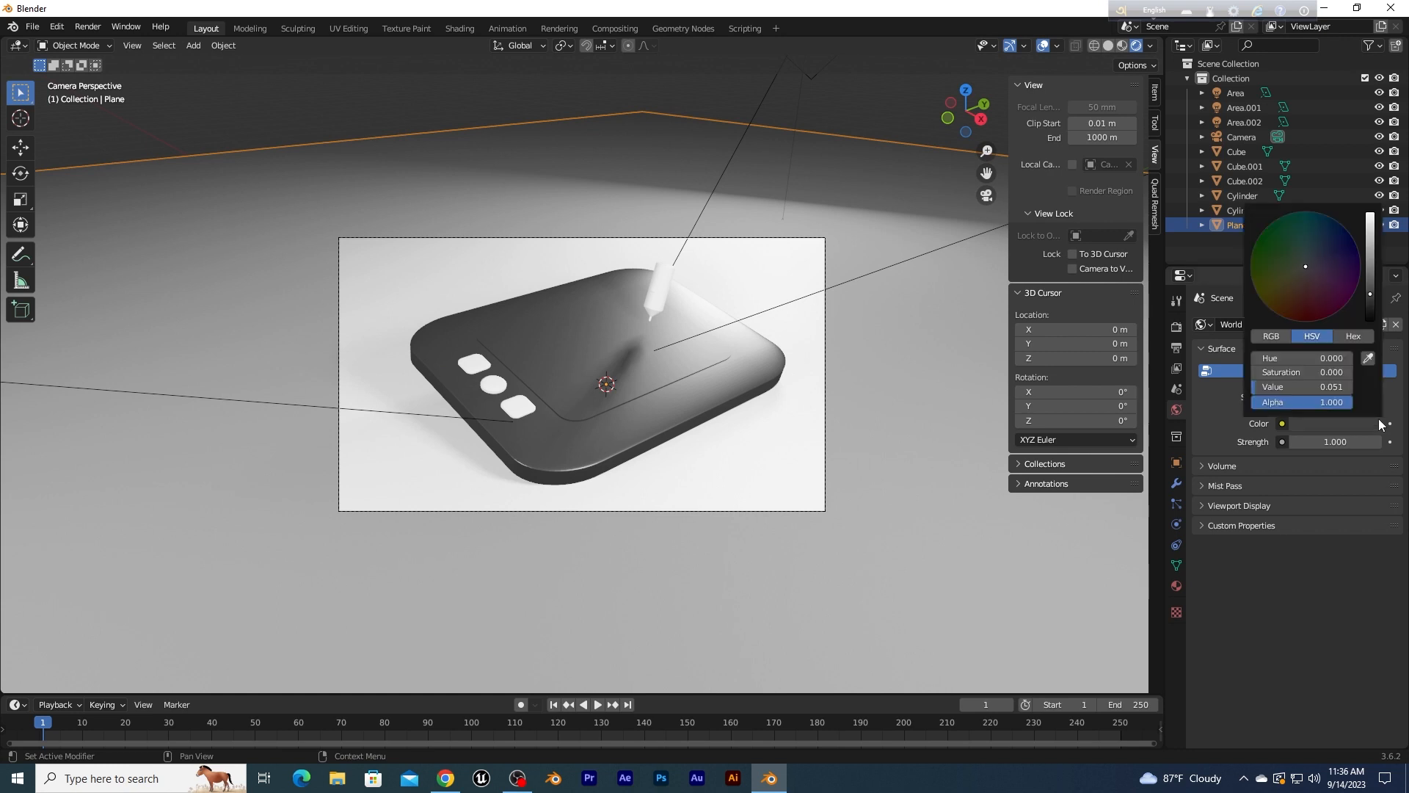
pyautogui.moveTo(1369, 290)
pyautogui.mouseDown()
pyautogui.moveTo(1369, 236)
pyautogui.moveTo(1369, 320)
pyautogui.mouseUp()
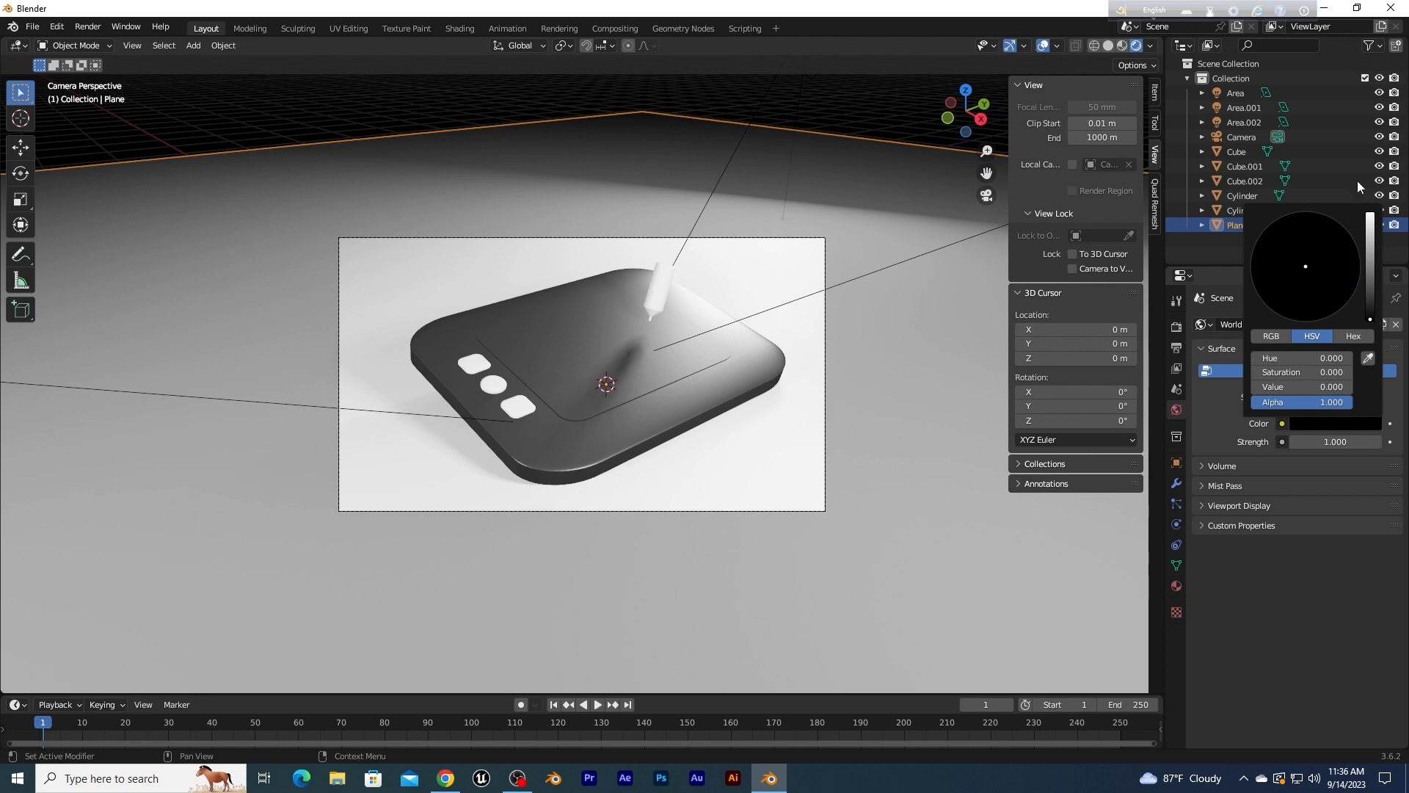
# Step: Assign the existing tab material to the square button farthest from the tablet's front corner
pyautogui.click(493, 379)
pyautogui.click(522, 409)
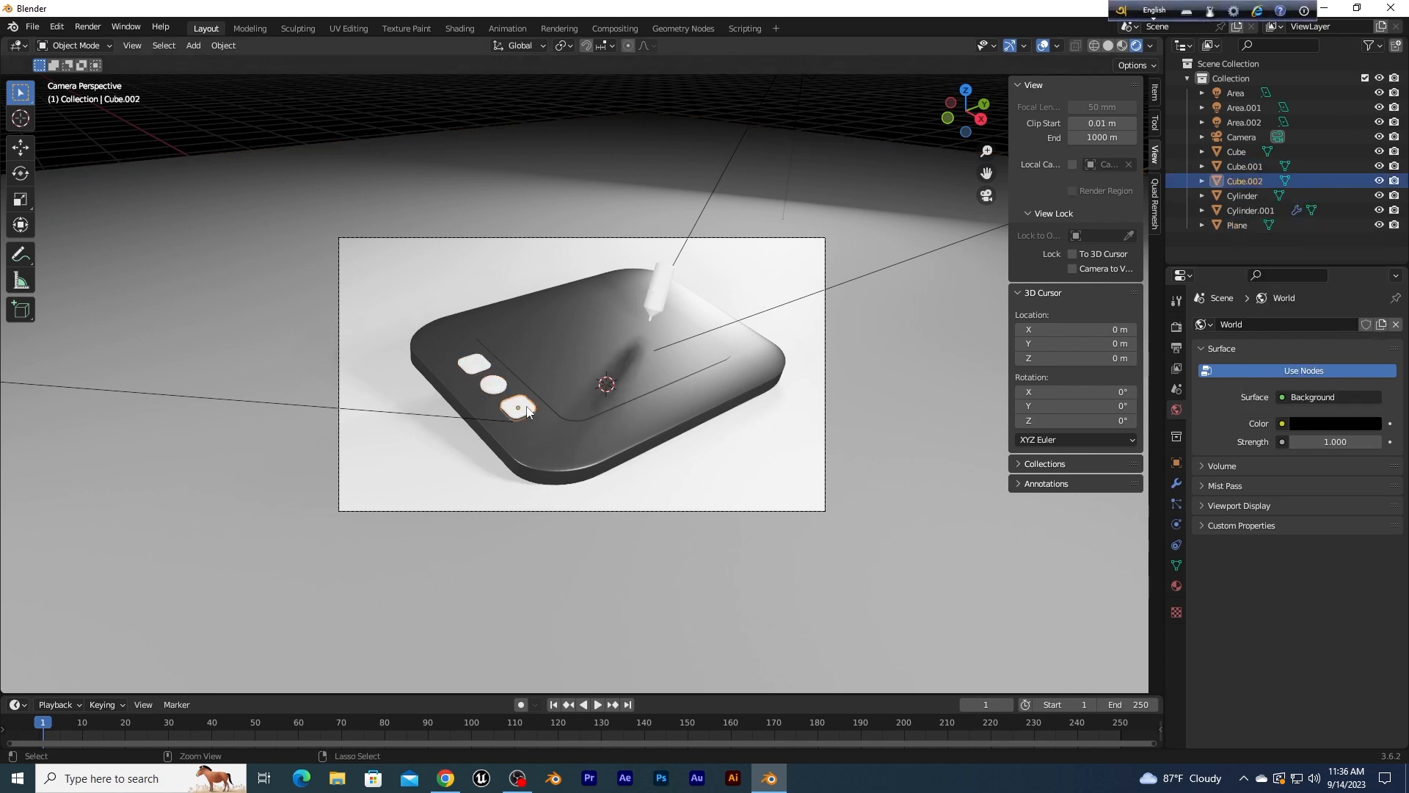
pyautogui.click(474, 365)
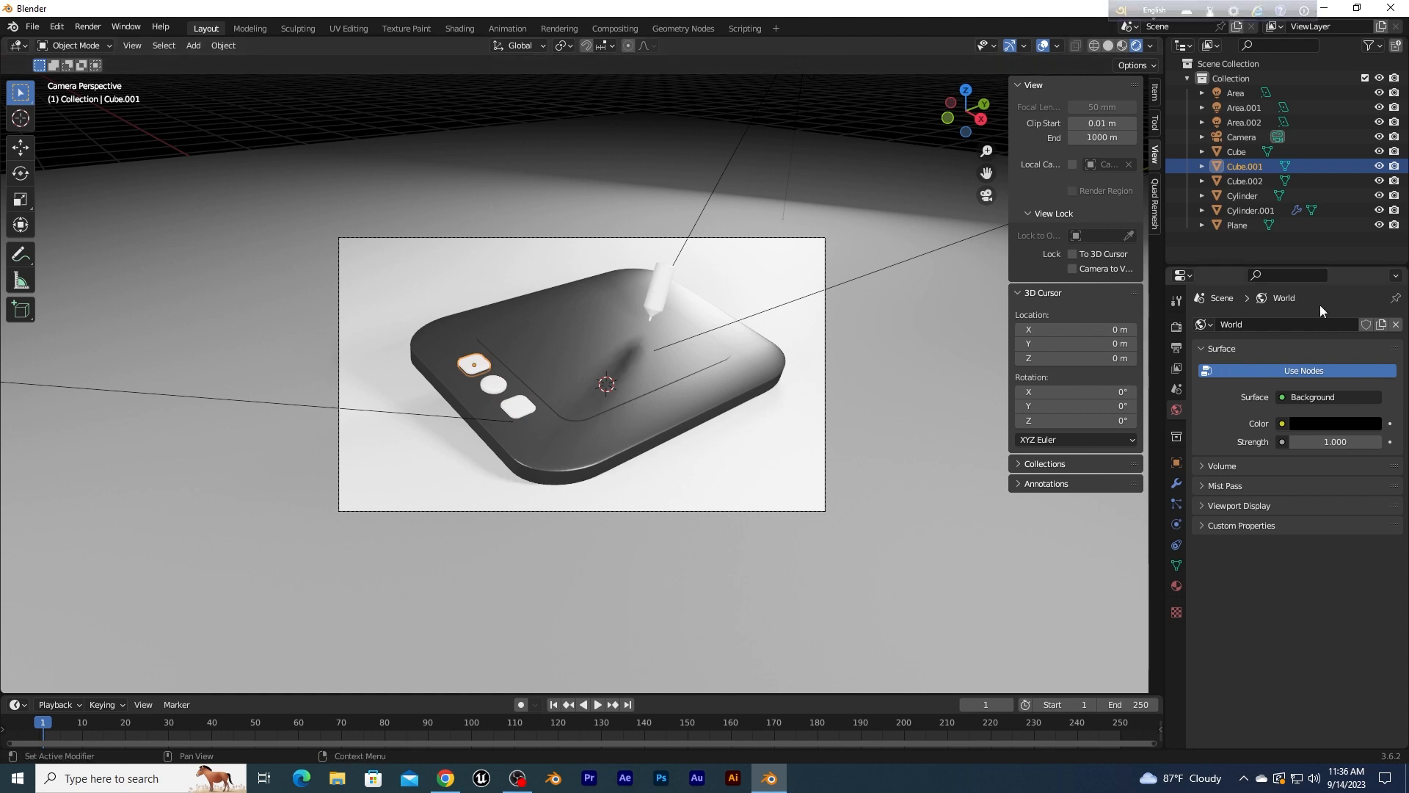
pyautogui.click(1177, 585)
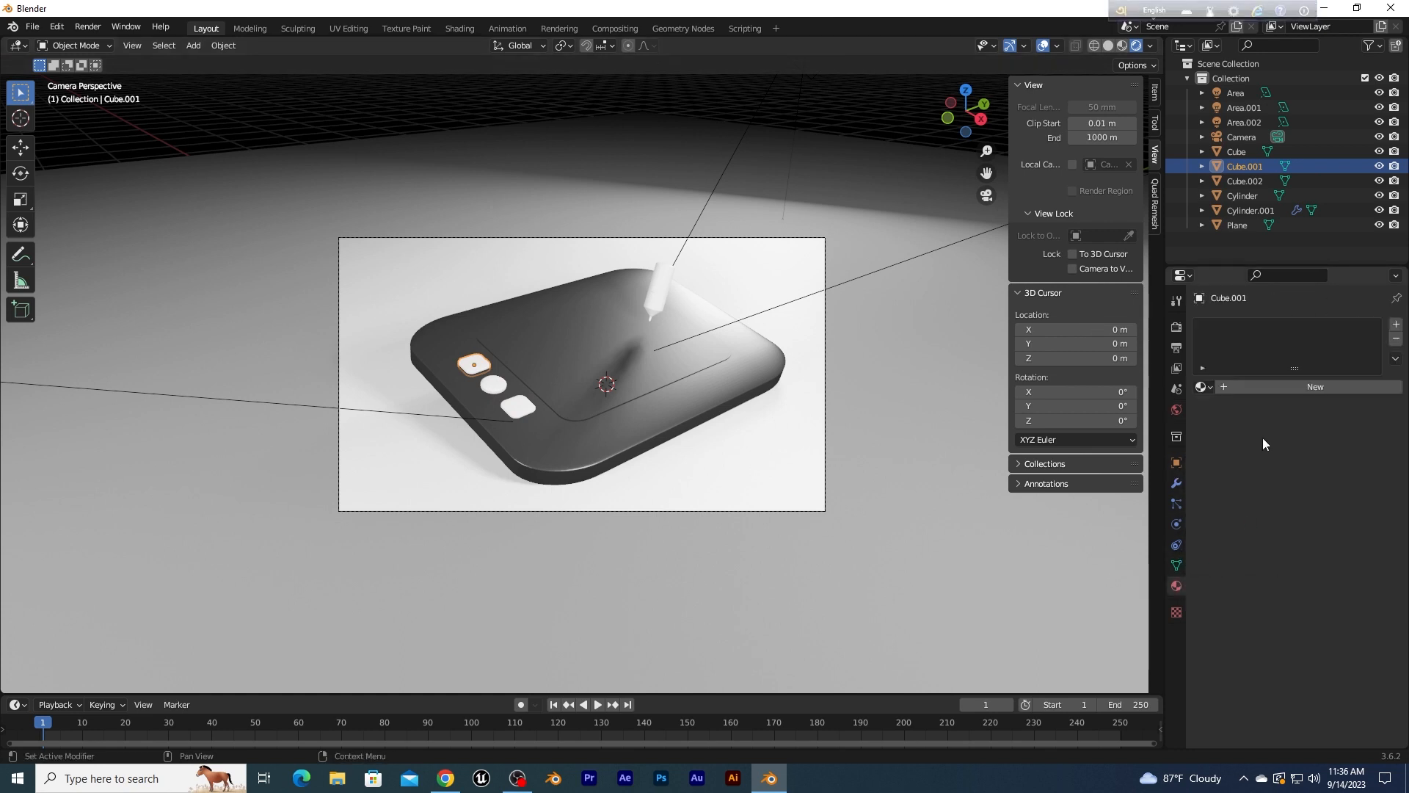
pyautogui.click(1201, 387)
pyautogui.click(1227, 409)
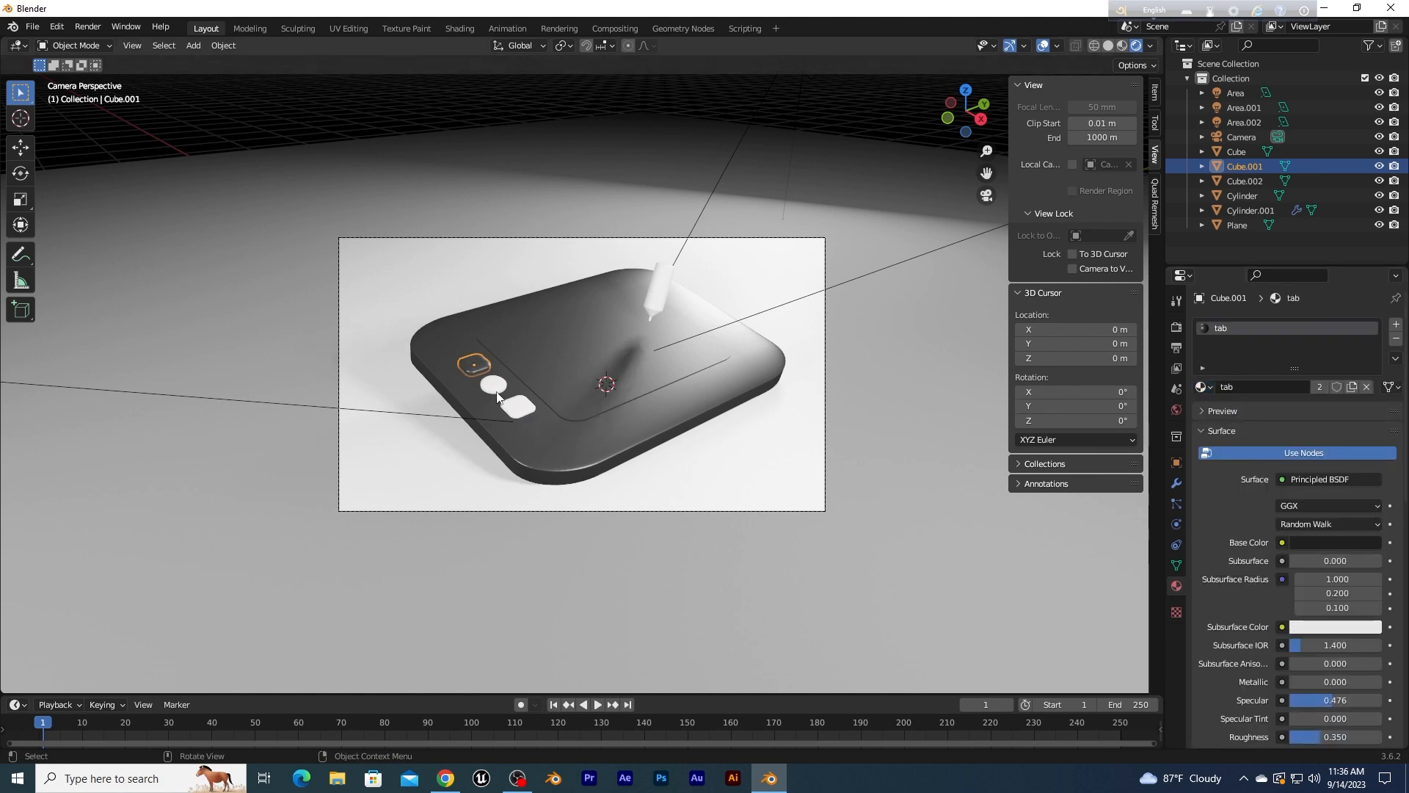
# Step: Assign the existing tab material to the round button and the remaining white square button
pyautogui.click(498, 397)
pyautogui.click(495, 393)
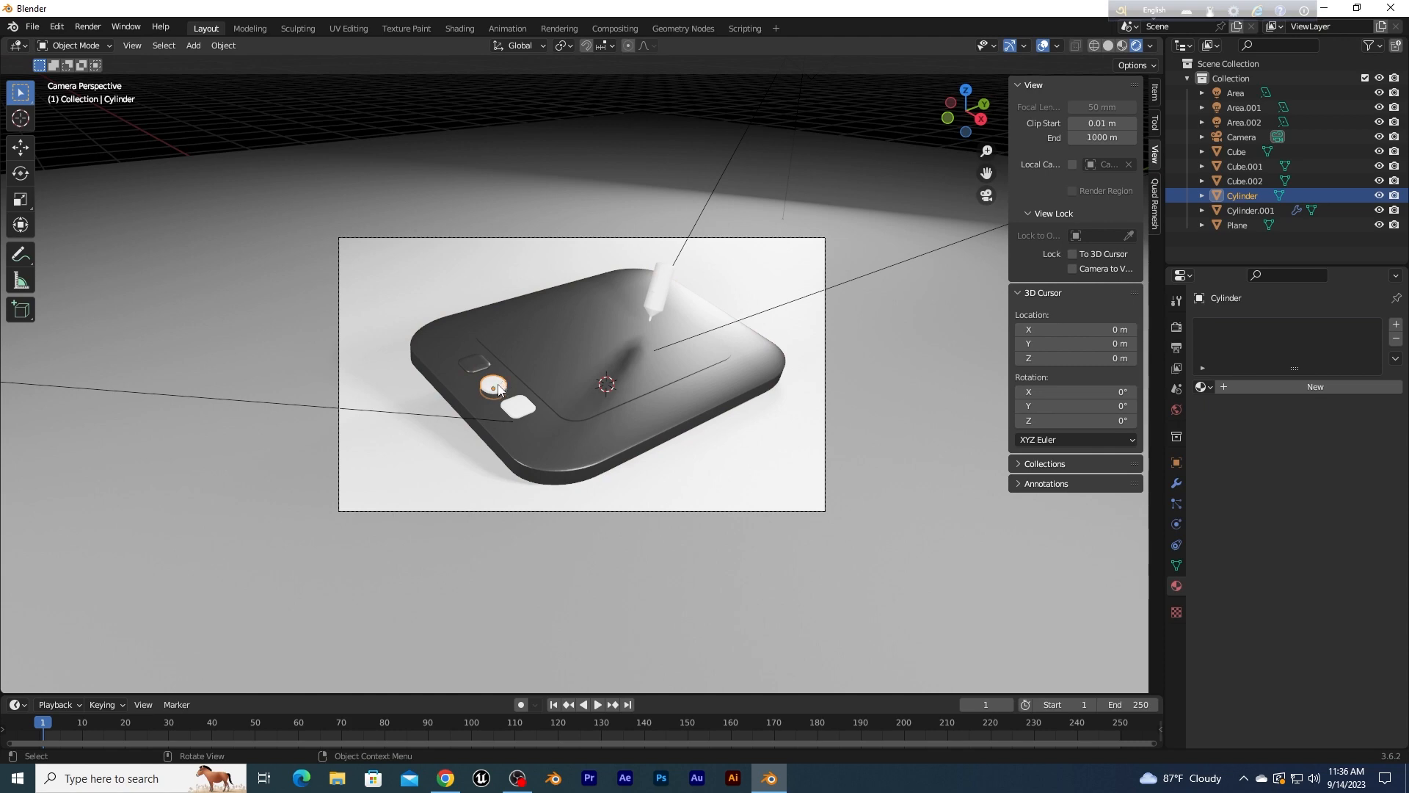
pyautogui.click(1202, 387)
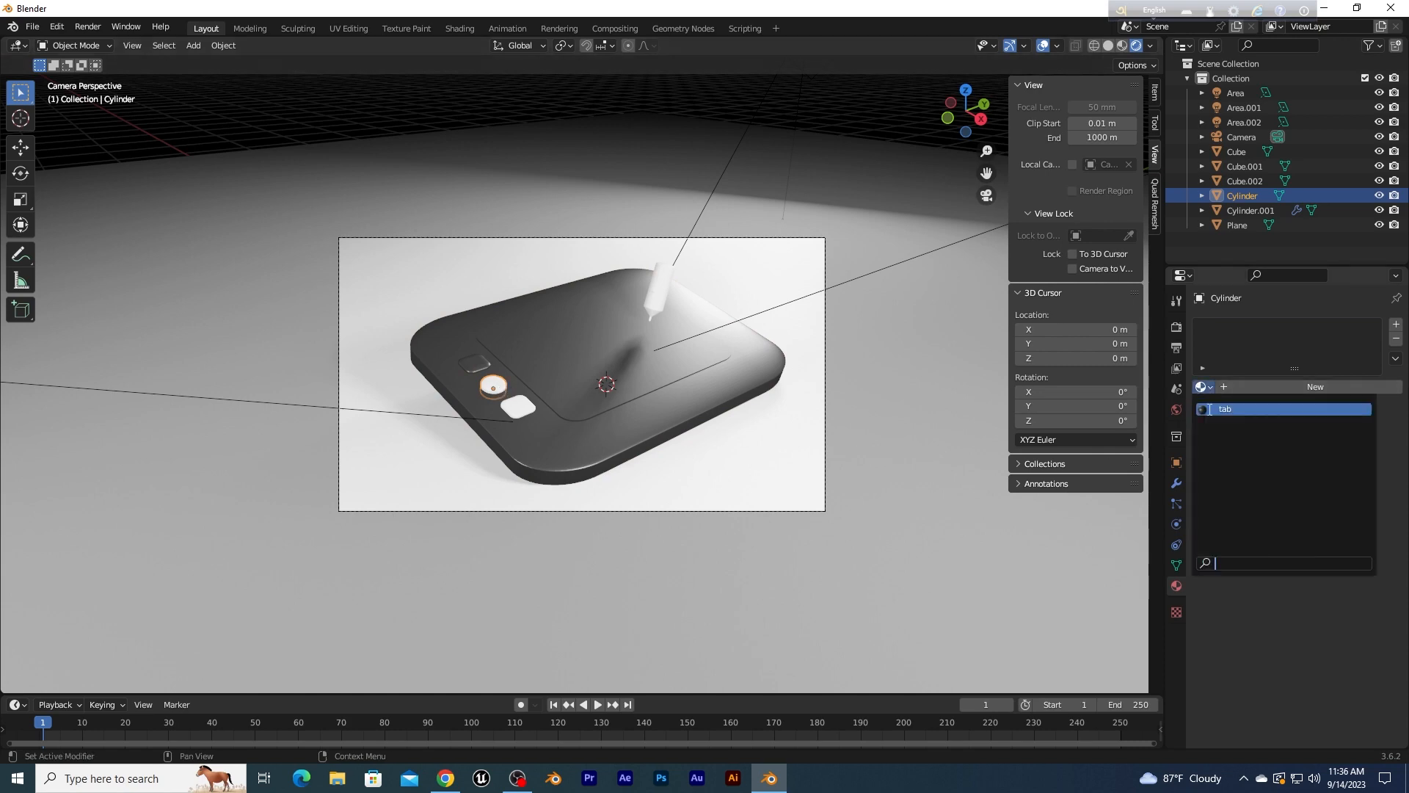
pyautogui.click(1214, 411)
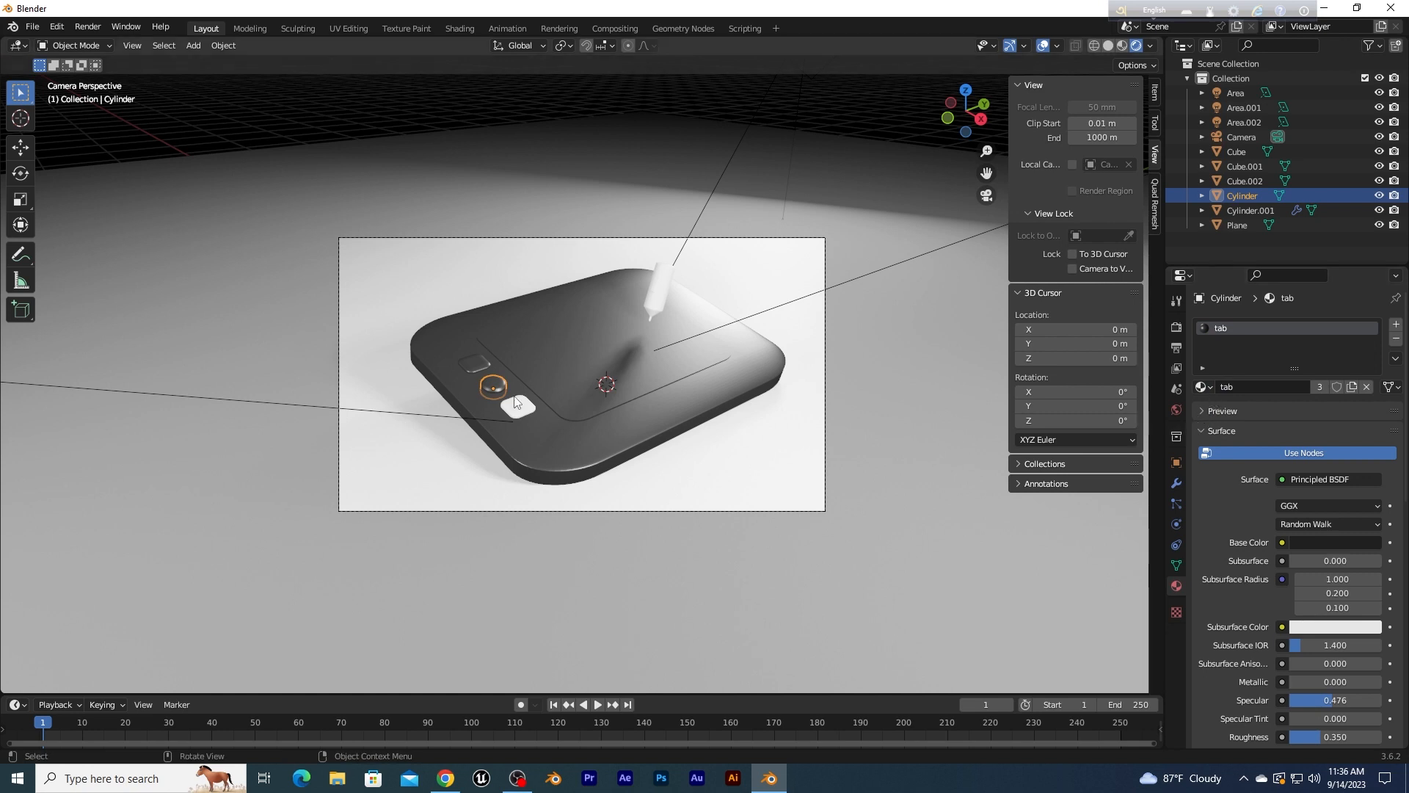
pyautogui.click(517, 404)
pyautogui.click(1204, 387)
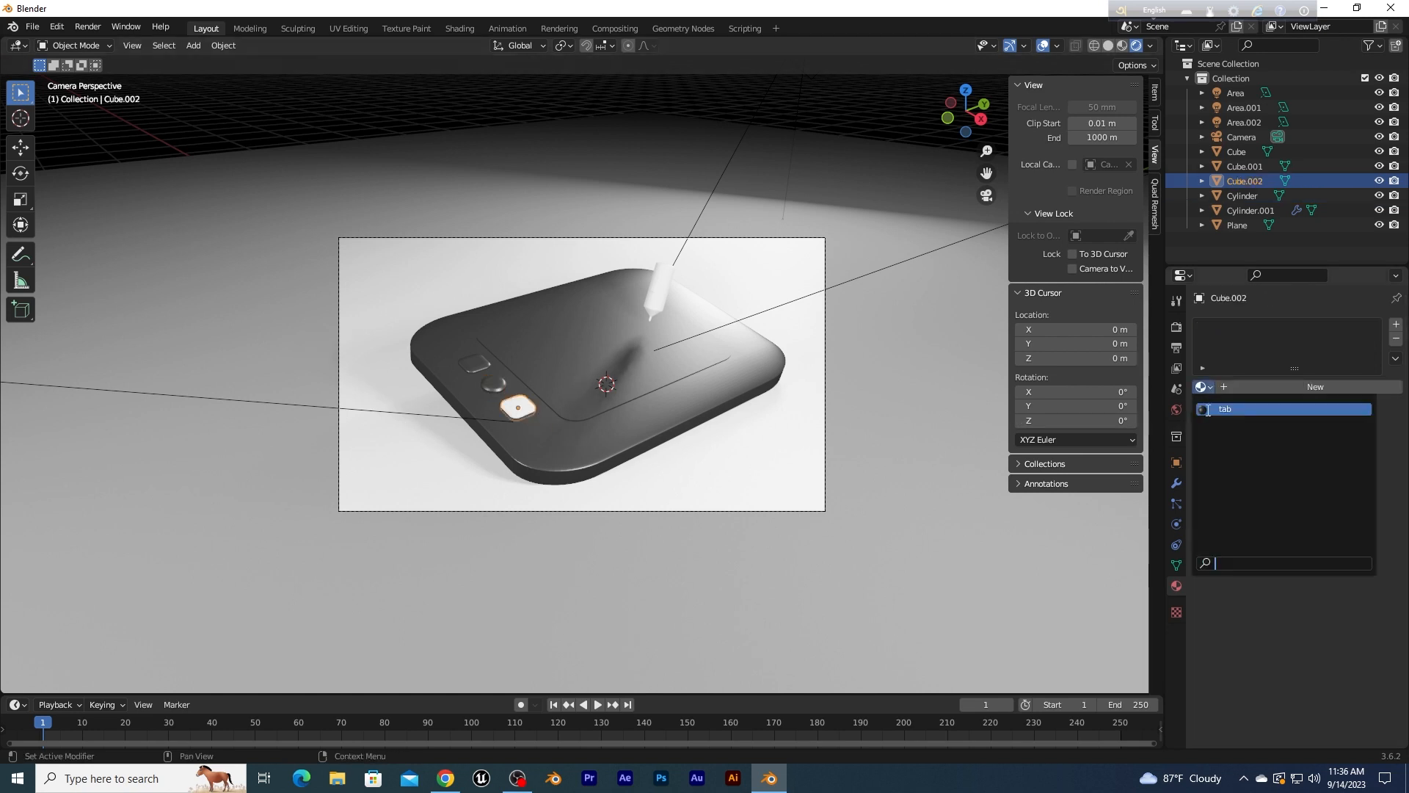
pyautogui.click(1209, 410)
# Step: Assign the existing tab material to the stylus
pyautogui.click(500, 220)
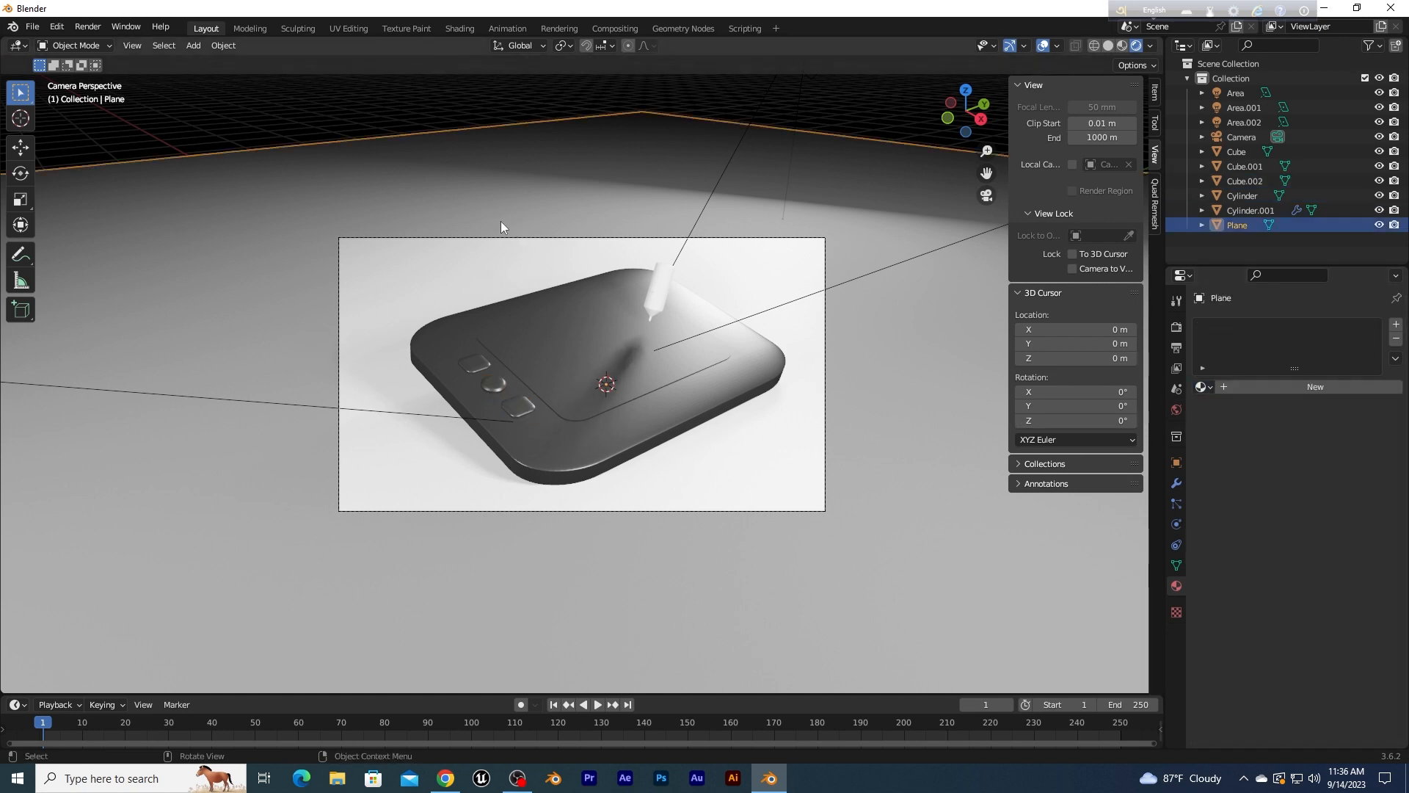
pyautogui.click(660, 292)
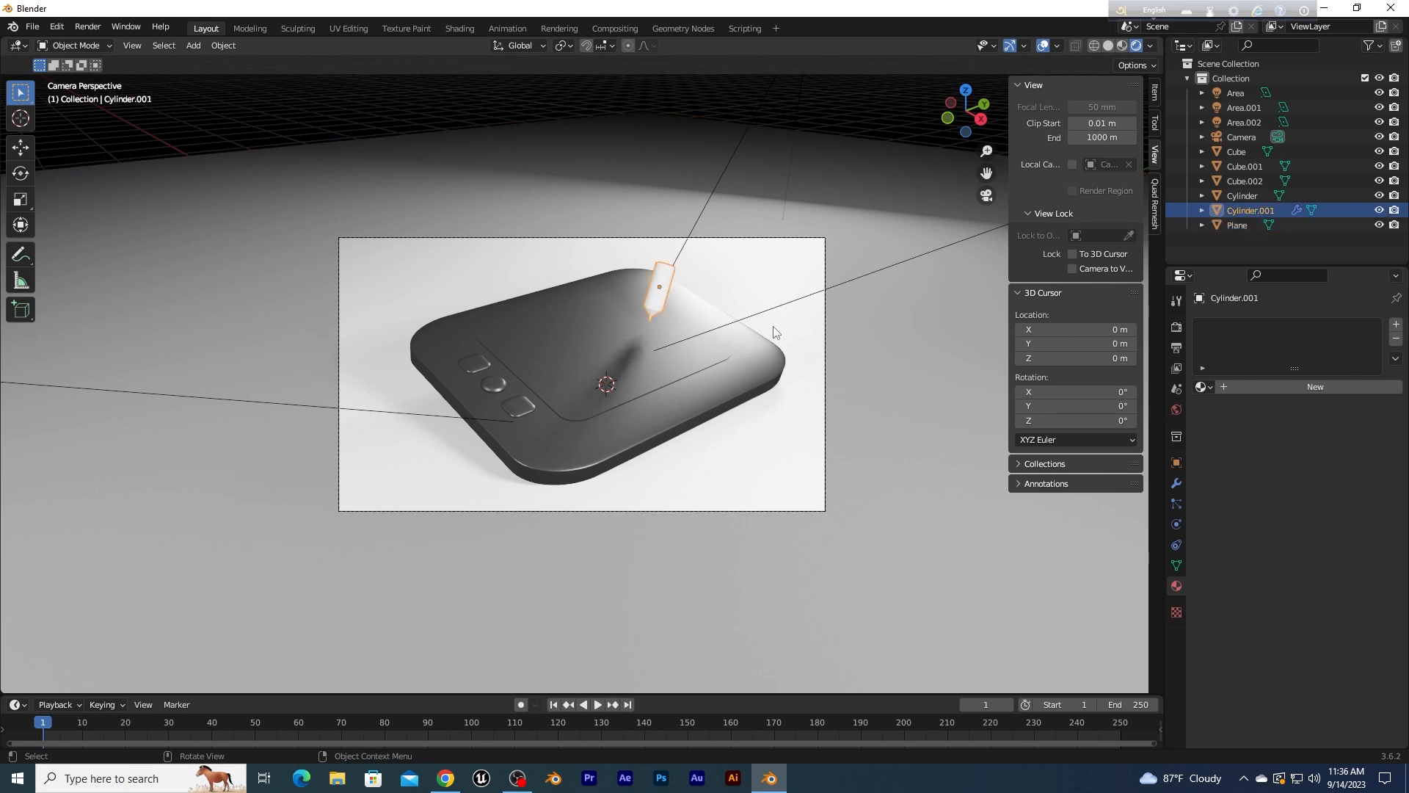
pyautogui.click(1203, 387)
pyautogui.click(1210, 409)
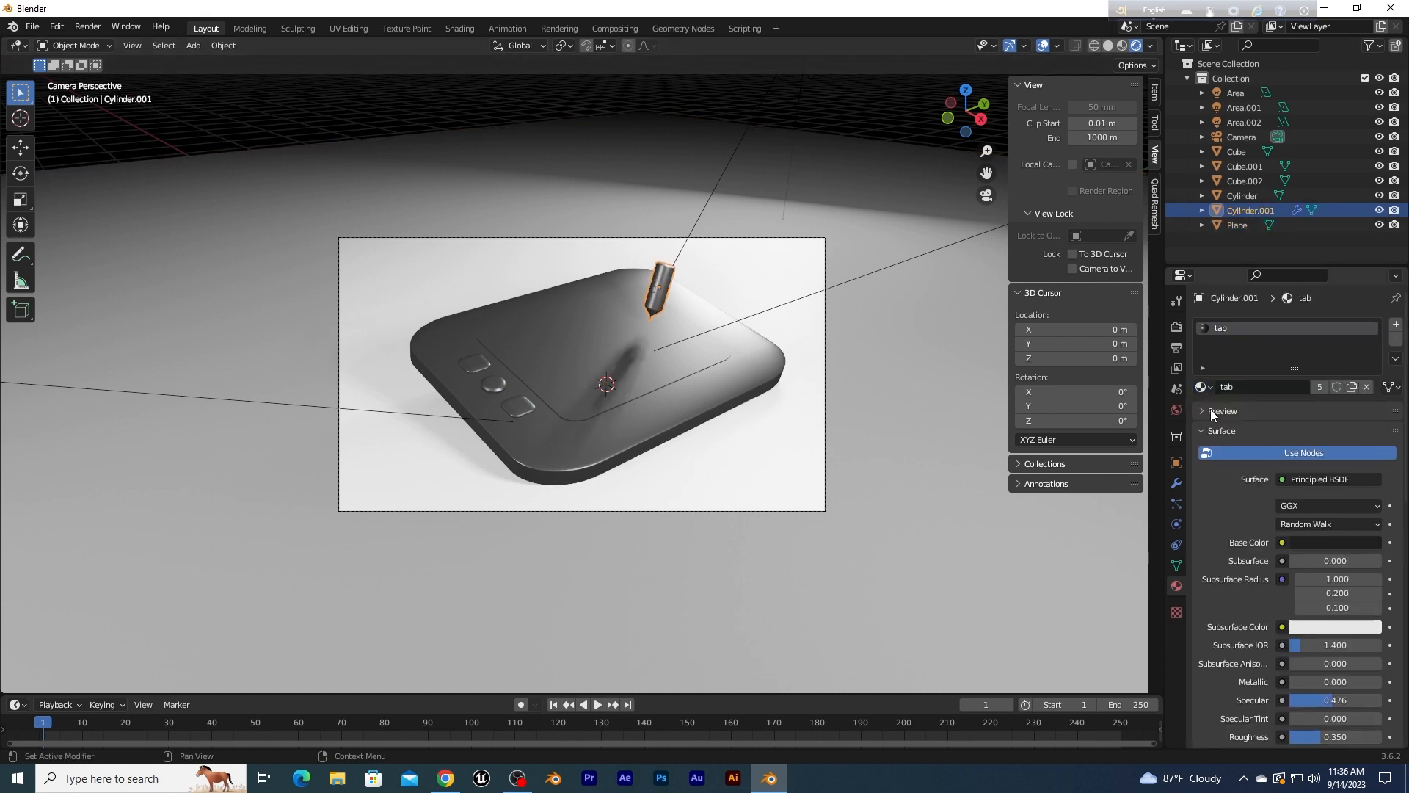
# Step: Create a new material named surface on the ground plane and adjust its base colour
pyautogui.click(498, 177)
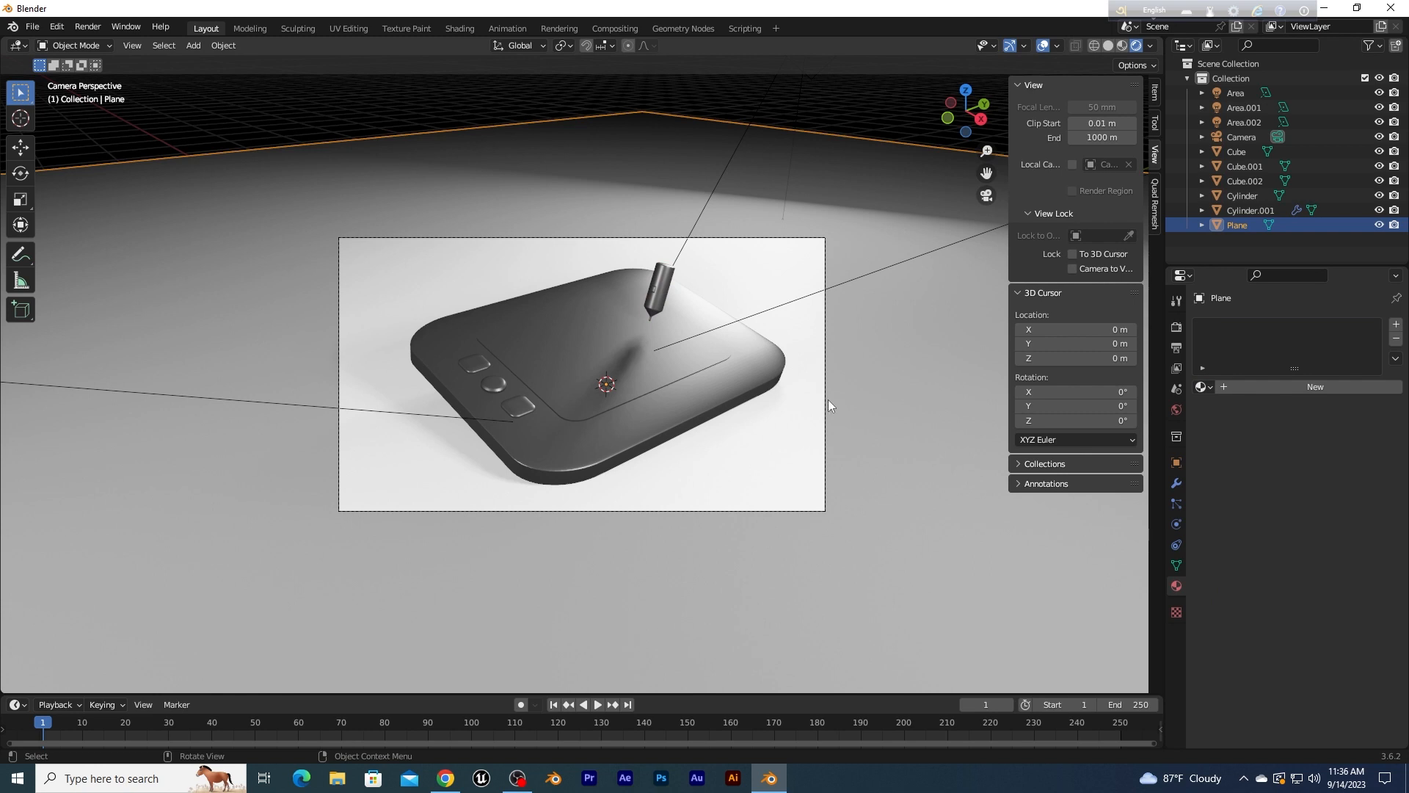
pyautogui.click(1280, 389)
pyautogui.click(1276, 391)
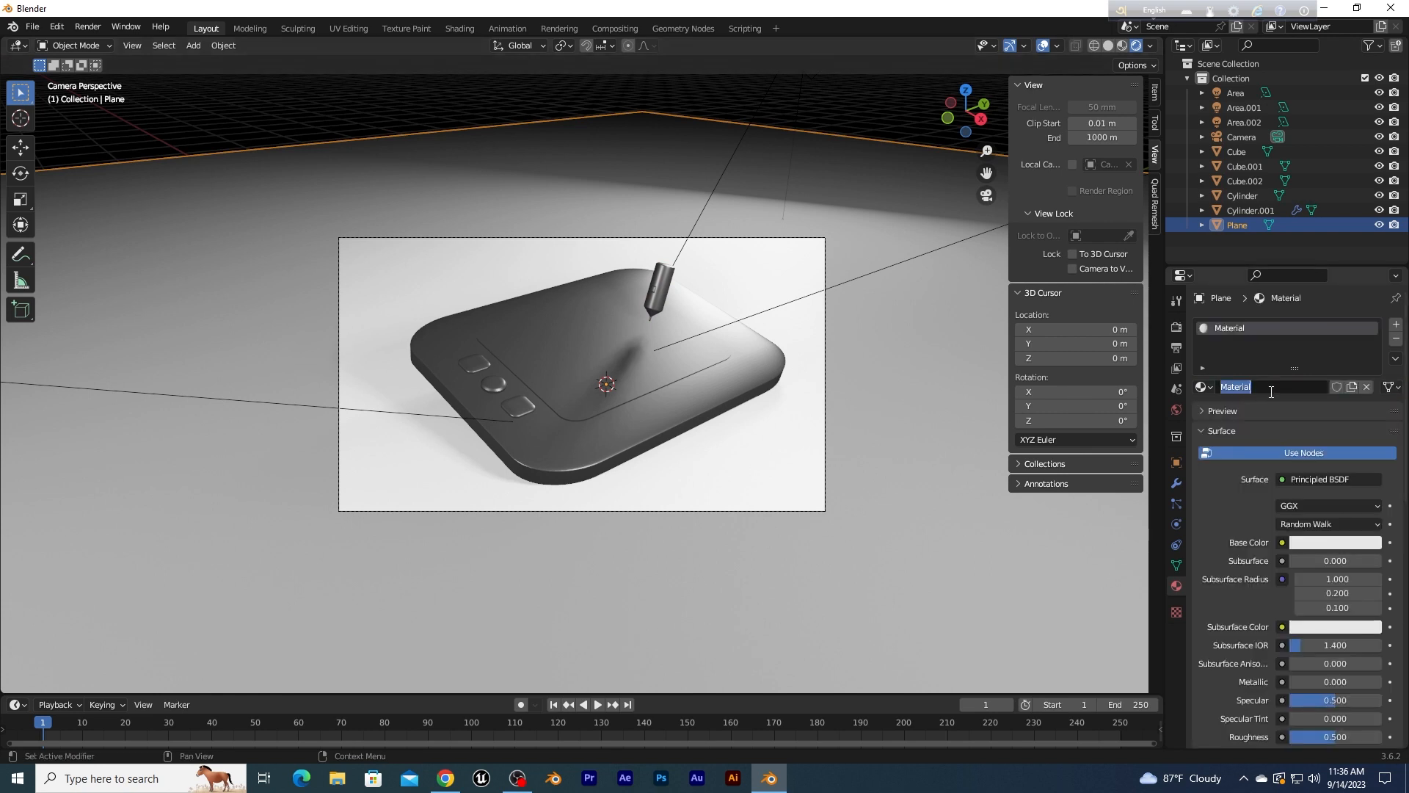
pyautogui.write('surface')
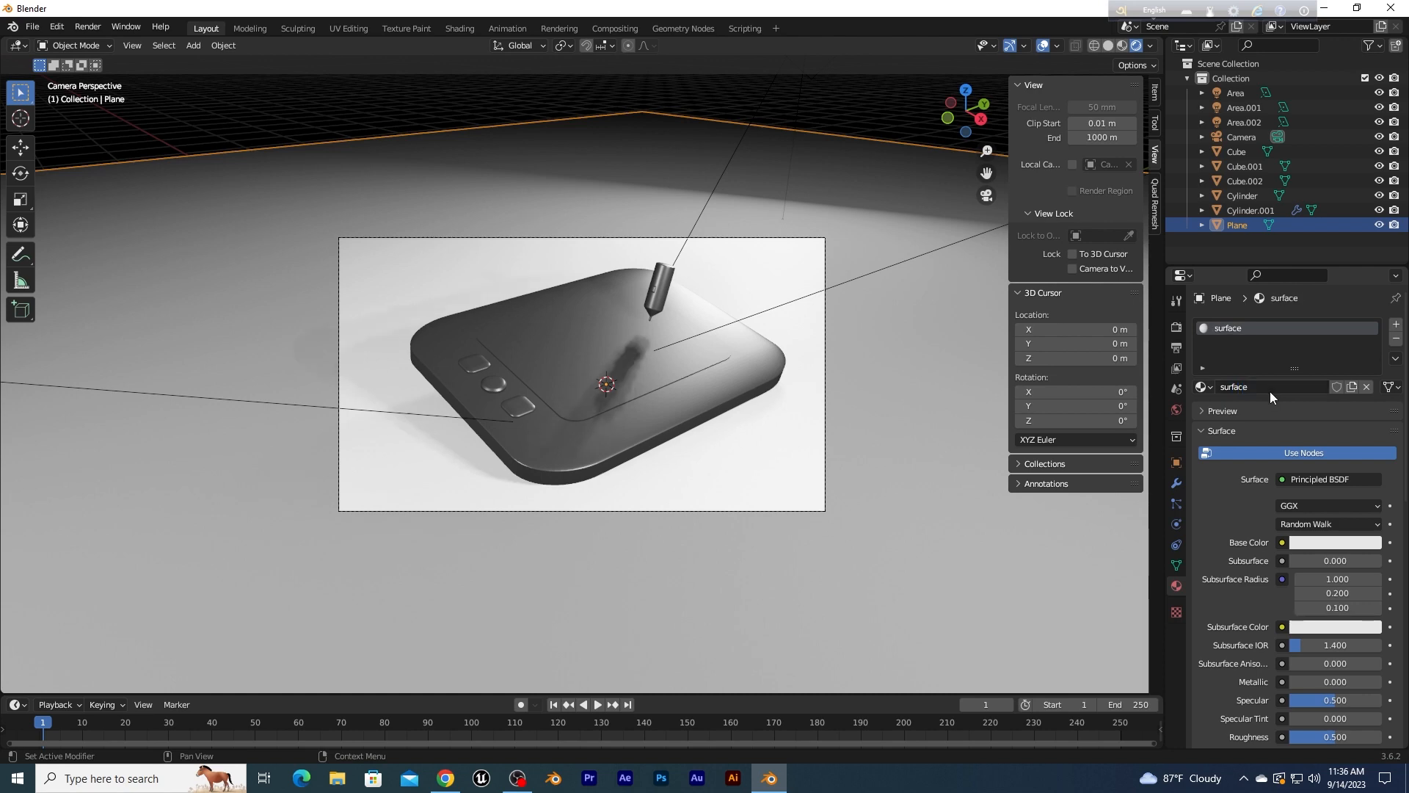
pyautogui.press('Return')
pyautogui.click(1352, 546)
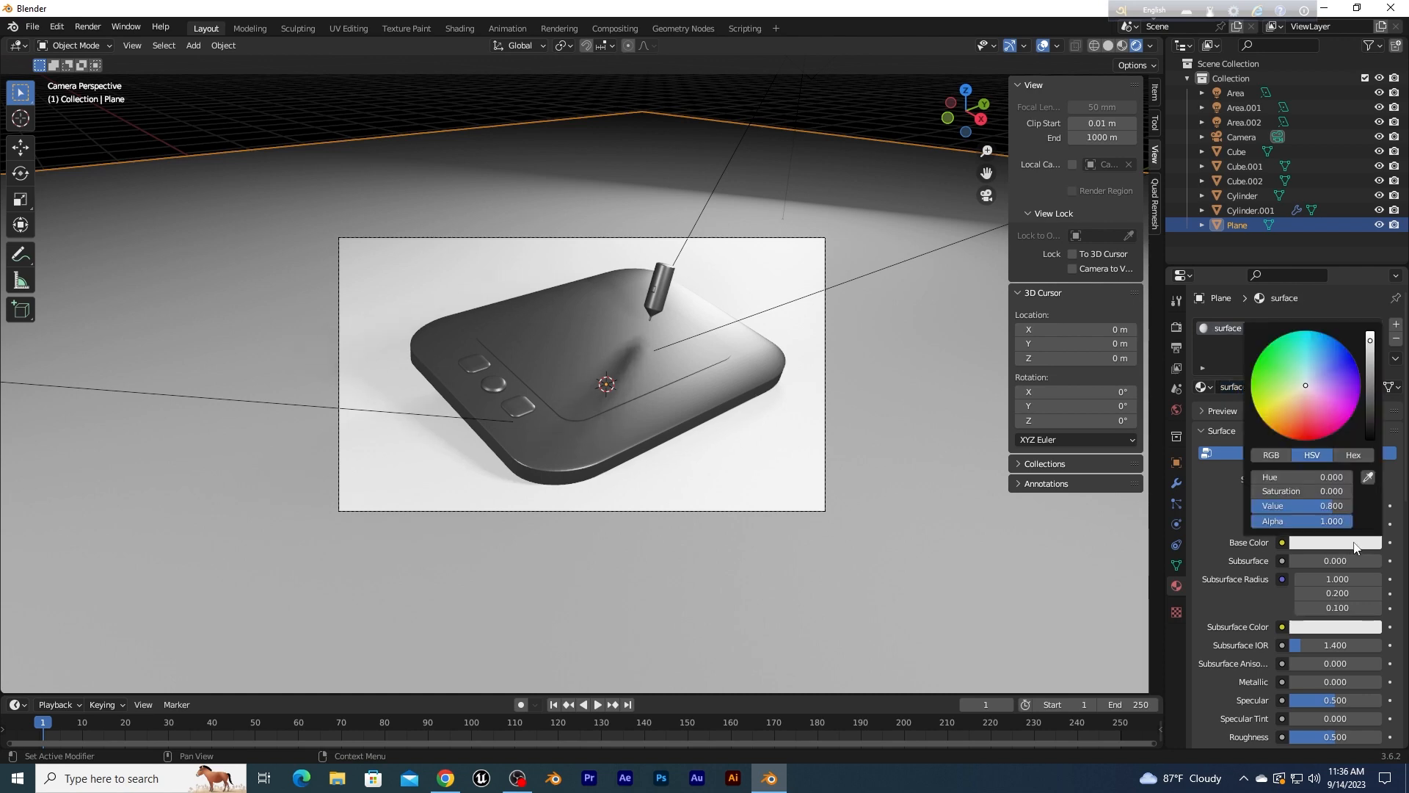
pyautogui.moveTo(1327, 386); pyautogui.dragTo(1332, 367)
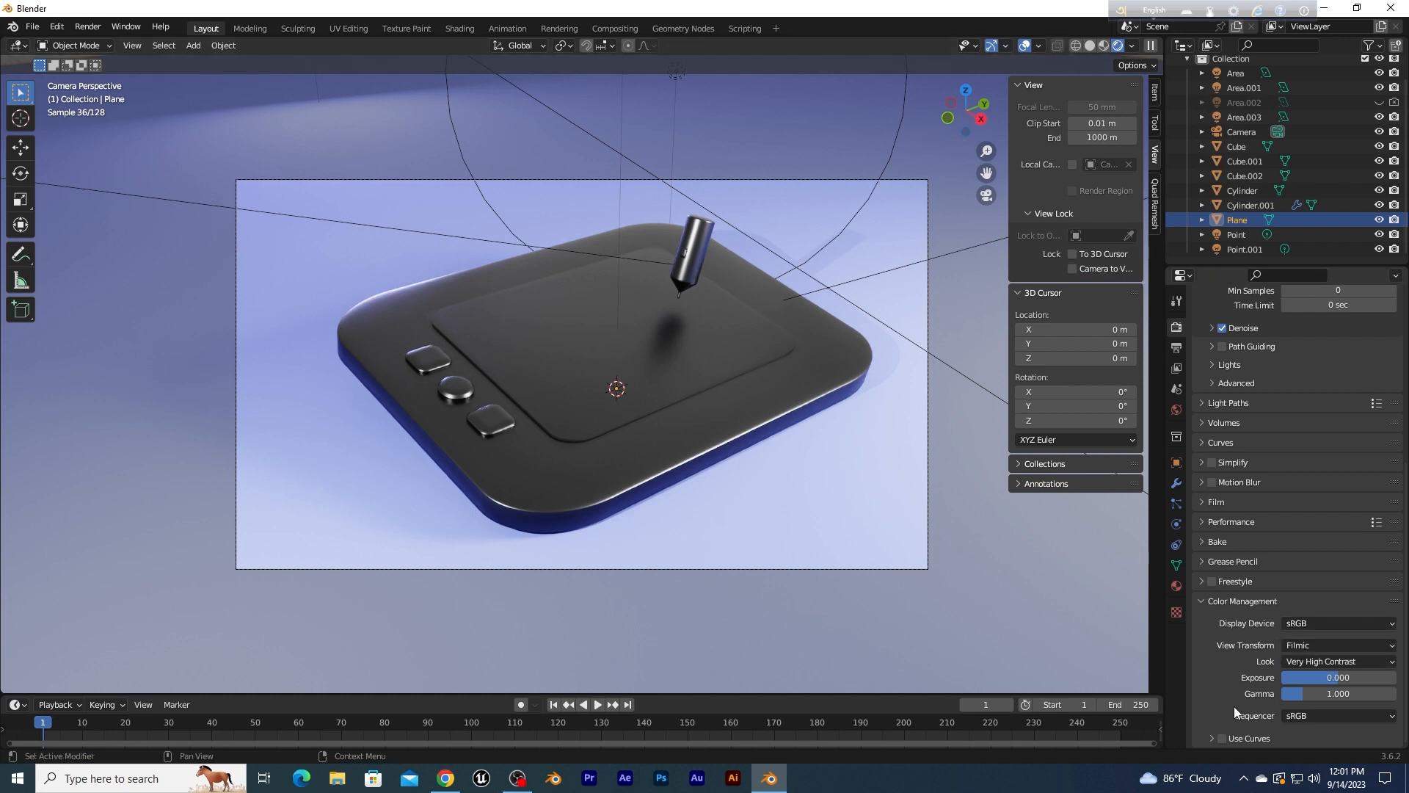
# Step: Lower the ground plane material's specular to 0.457
pyautogui.click(1177, 585)
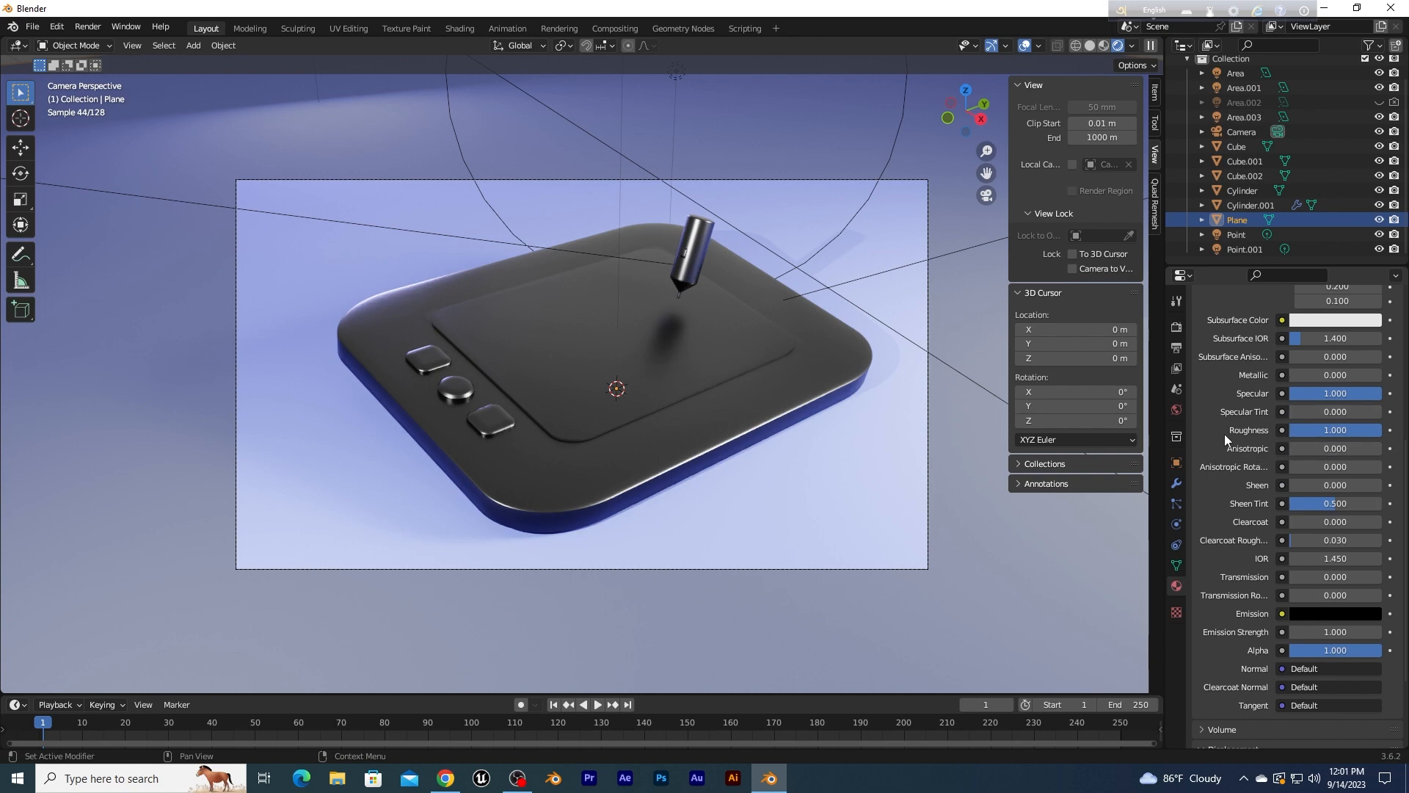
pyautogui.moveTo(1349, 395)
pyautogui.mouseDown()
pyautogui.moveTo(1277, 395)
pyautogui.moveTo(1330, 393)
pyautogui.mouseUp()
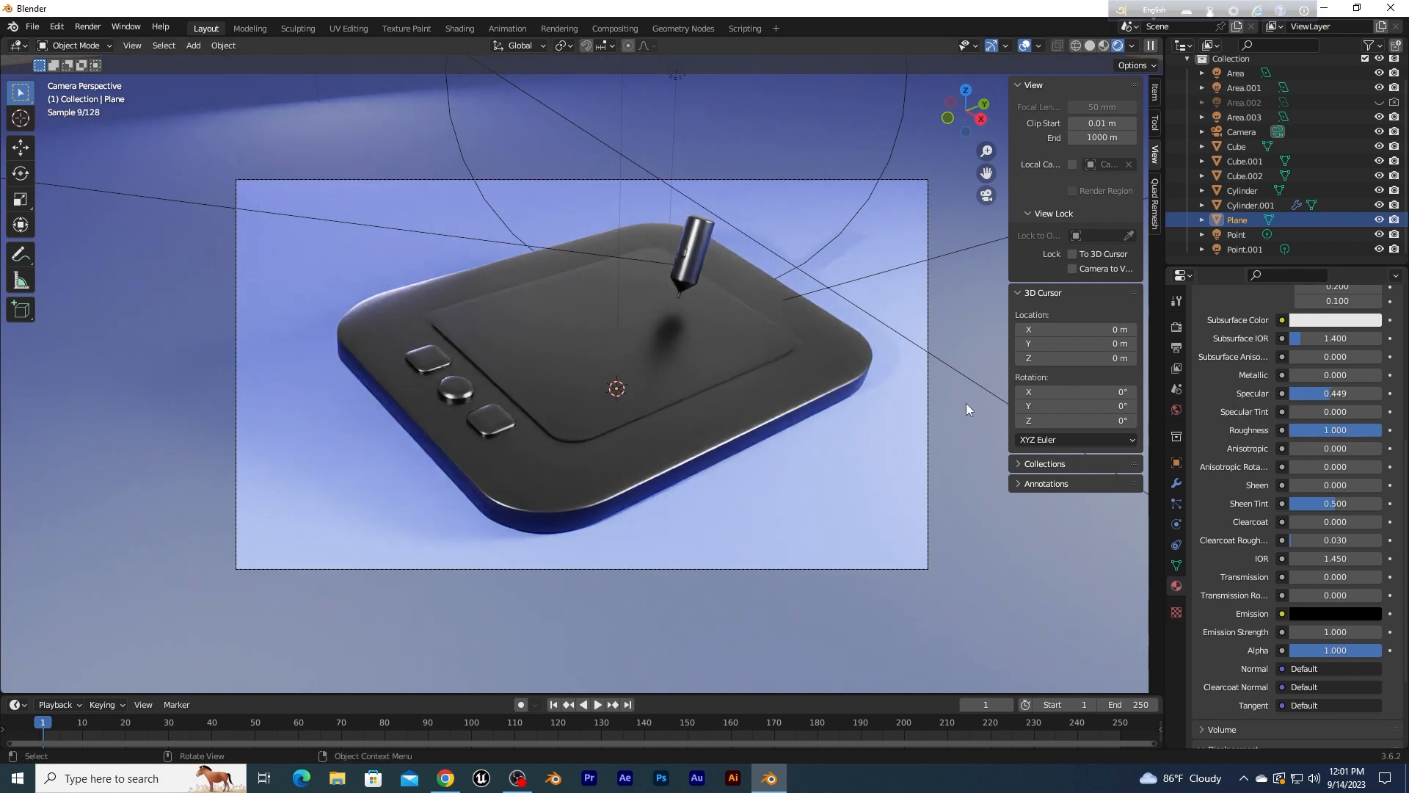
pyautogui.moveTo(1329, 394); pyautogui.dragTo(1315, 394)
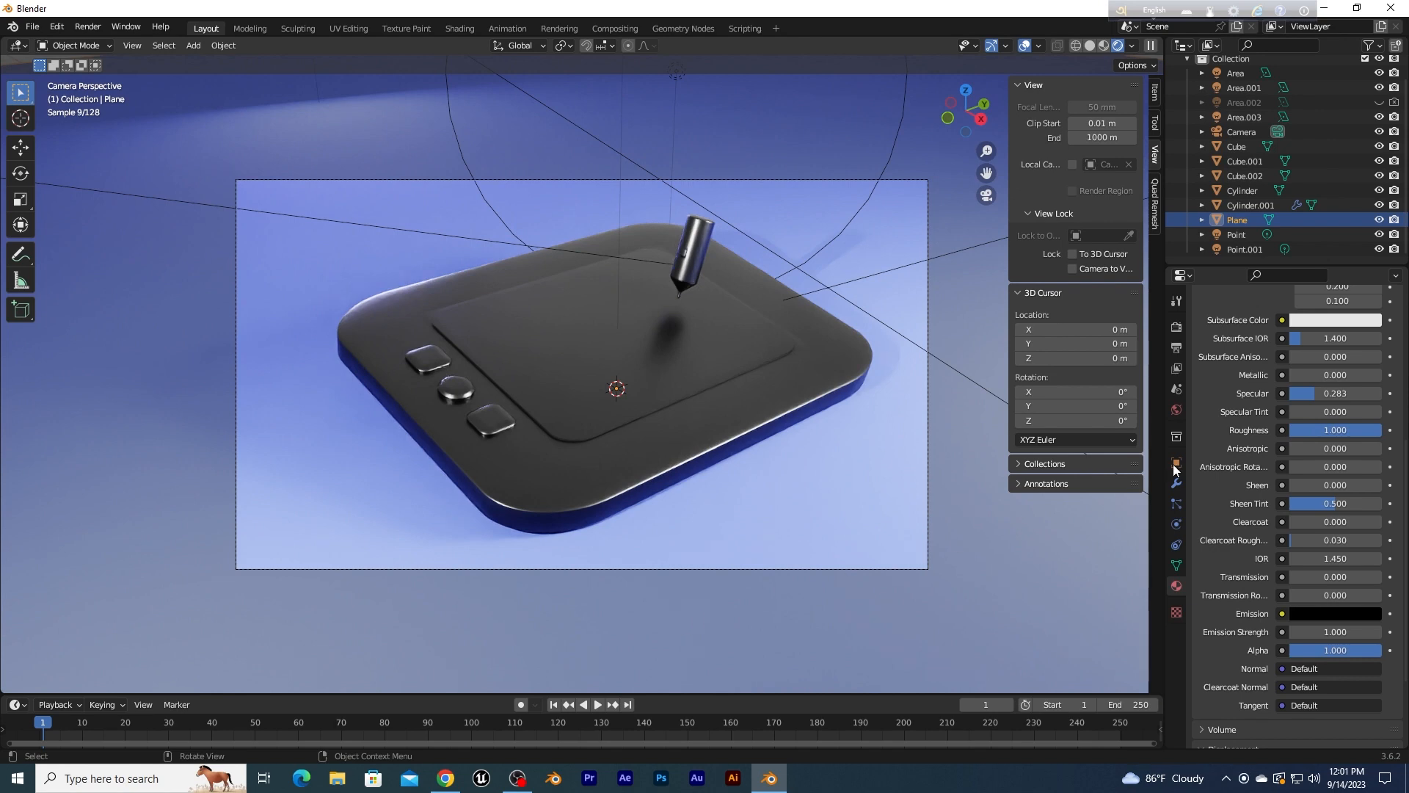
pyautogui.moveTo(1313, 393)
pyautogui.mouseDown()
pyautogui.moveTo(1340, 393)
pyautogui.moveTo(1329, 394)
pyautogui.mouseUp()
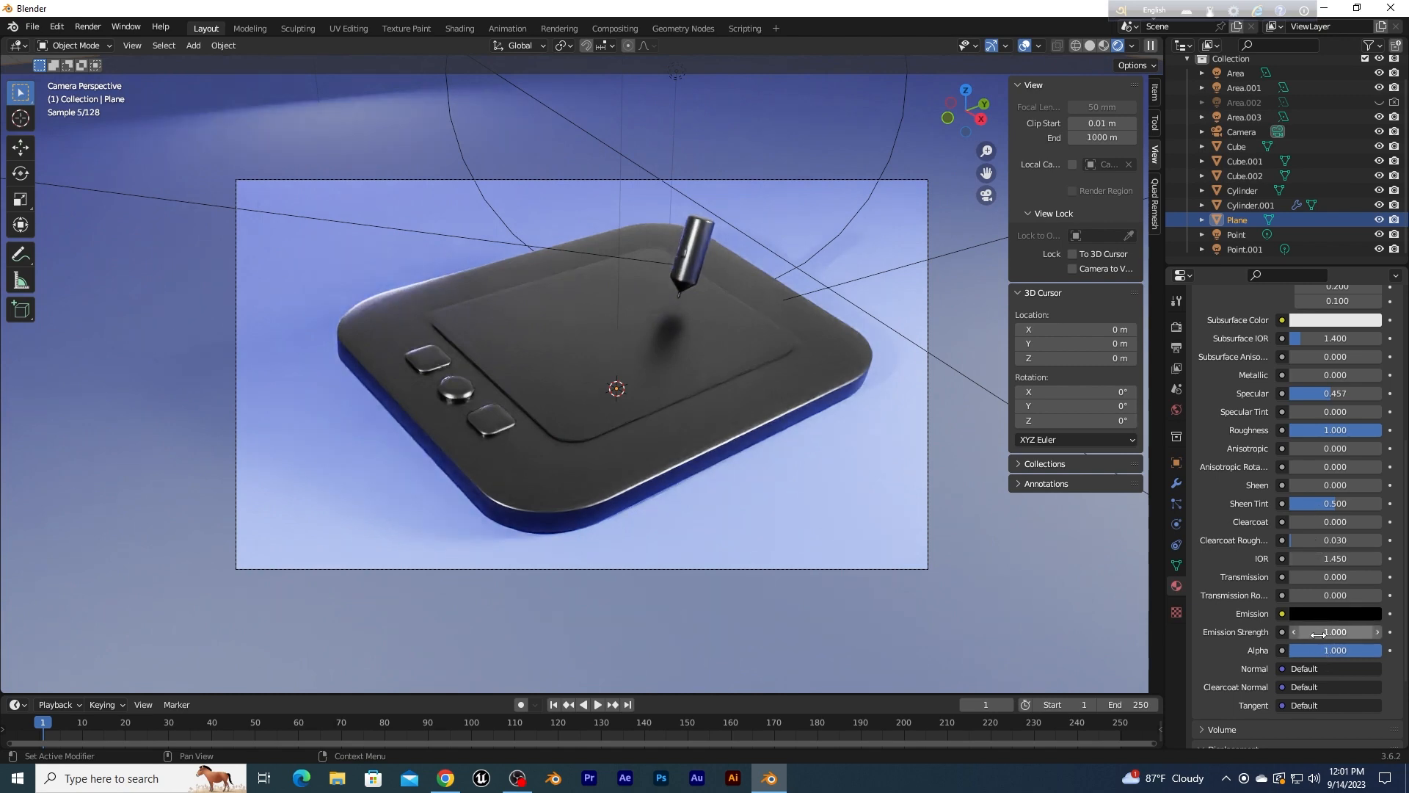
# Step: Try transmission roughness 1.000 and subsurface IOR 3.800 on the ground plane material, undoing each change
pyautogui.moveTo(1315, 595); pyautogui.dragTo(1382, 595)
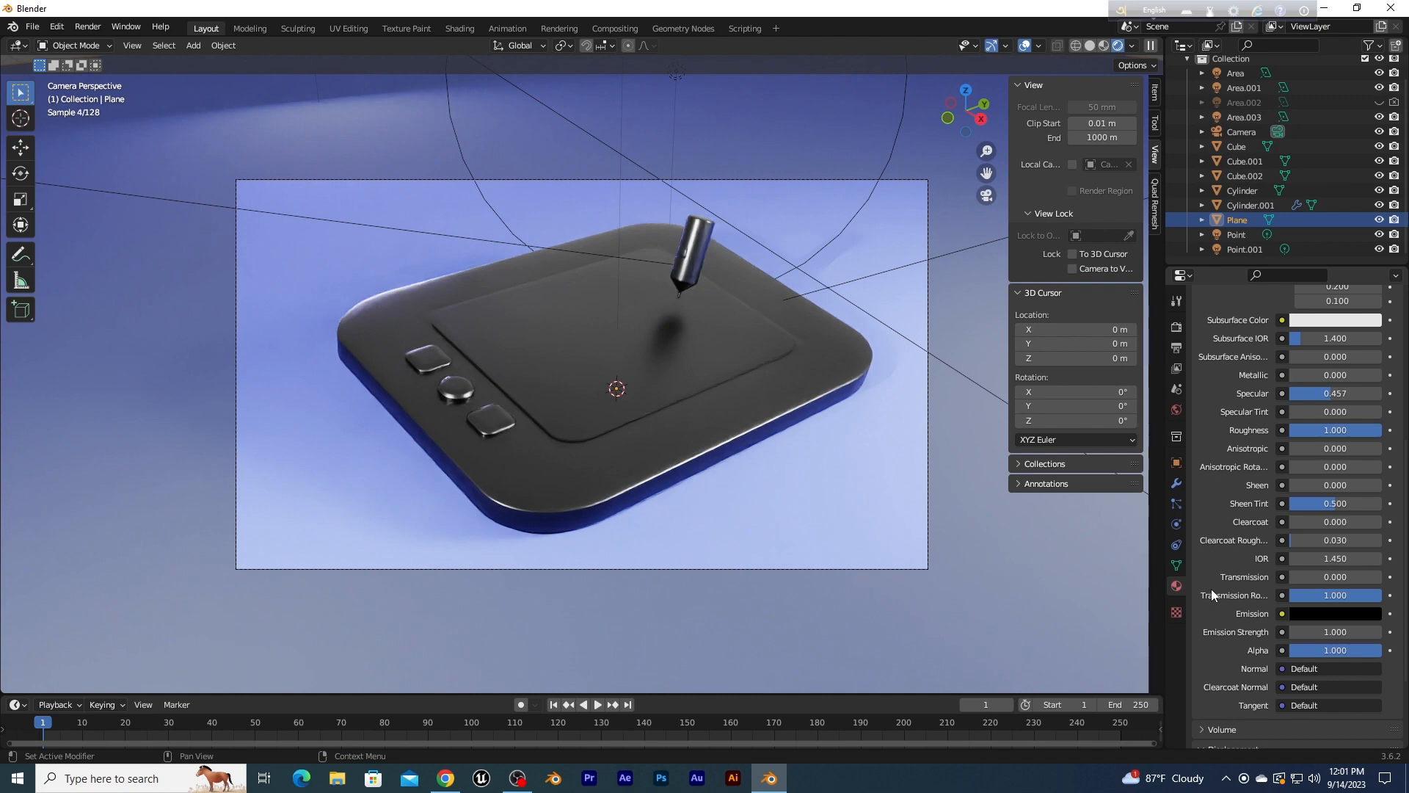
pyautogui.hotkey('ctrl', 'z')
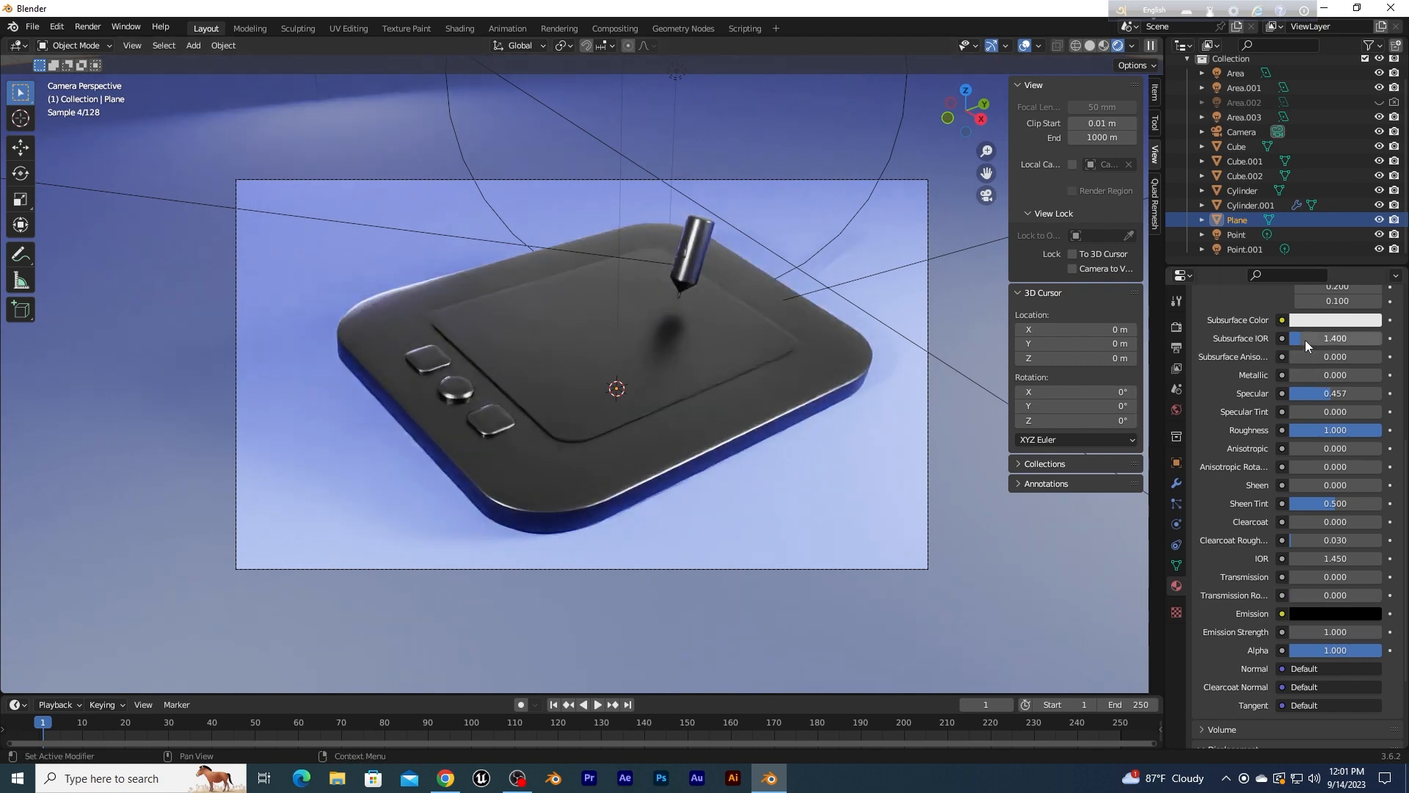
pyautogui.moveTo(1305, 341); pyautogui.dragTo(1384, 341)
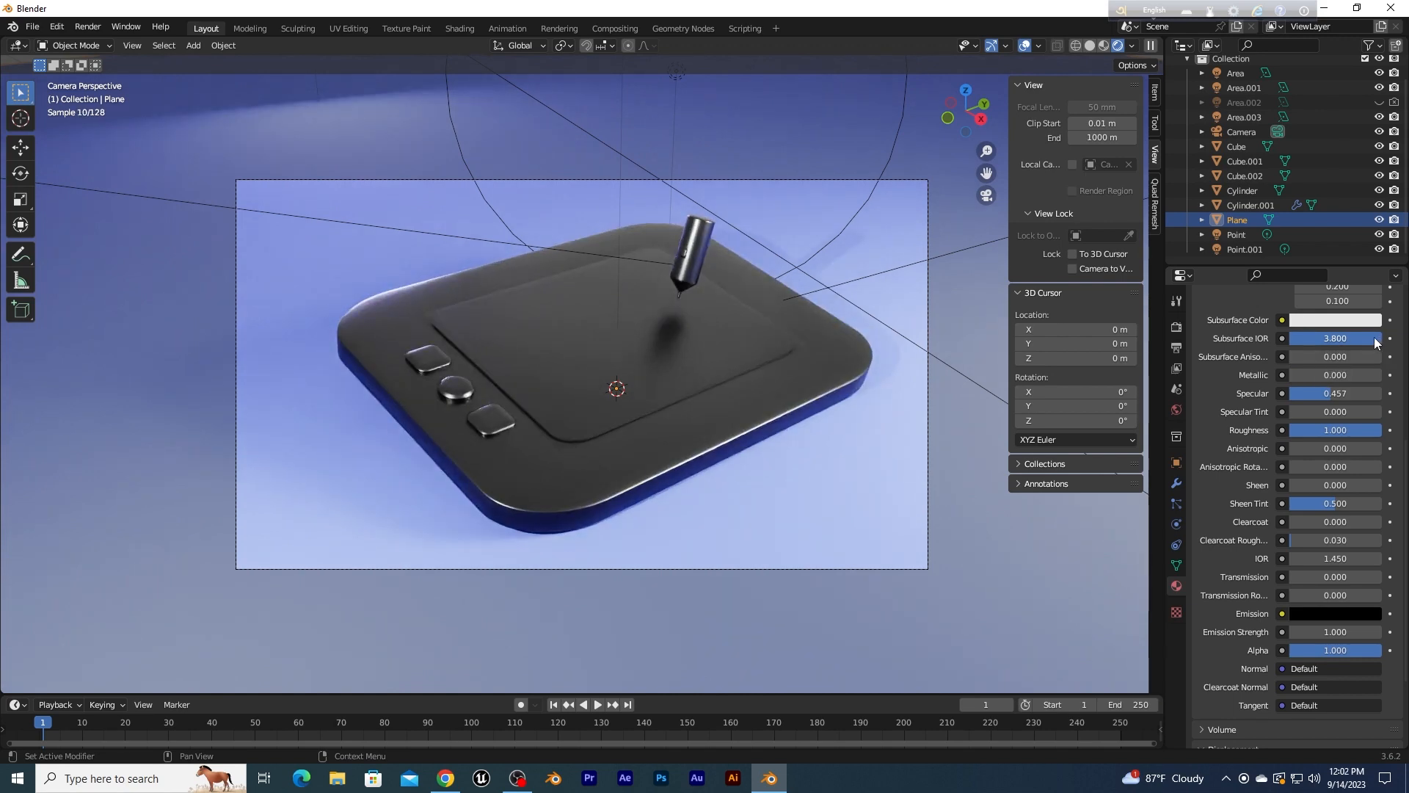
pyautogui.hotkey('ctrl', 'z')
# Step: Set the maximum samples to 1024 for both the final render and the viewport
pyautogui.scroll(2, 1347, 342)
pyautogui.scroll(2, 1343, 343)
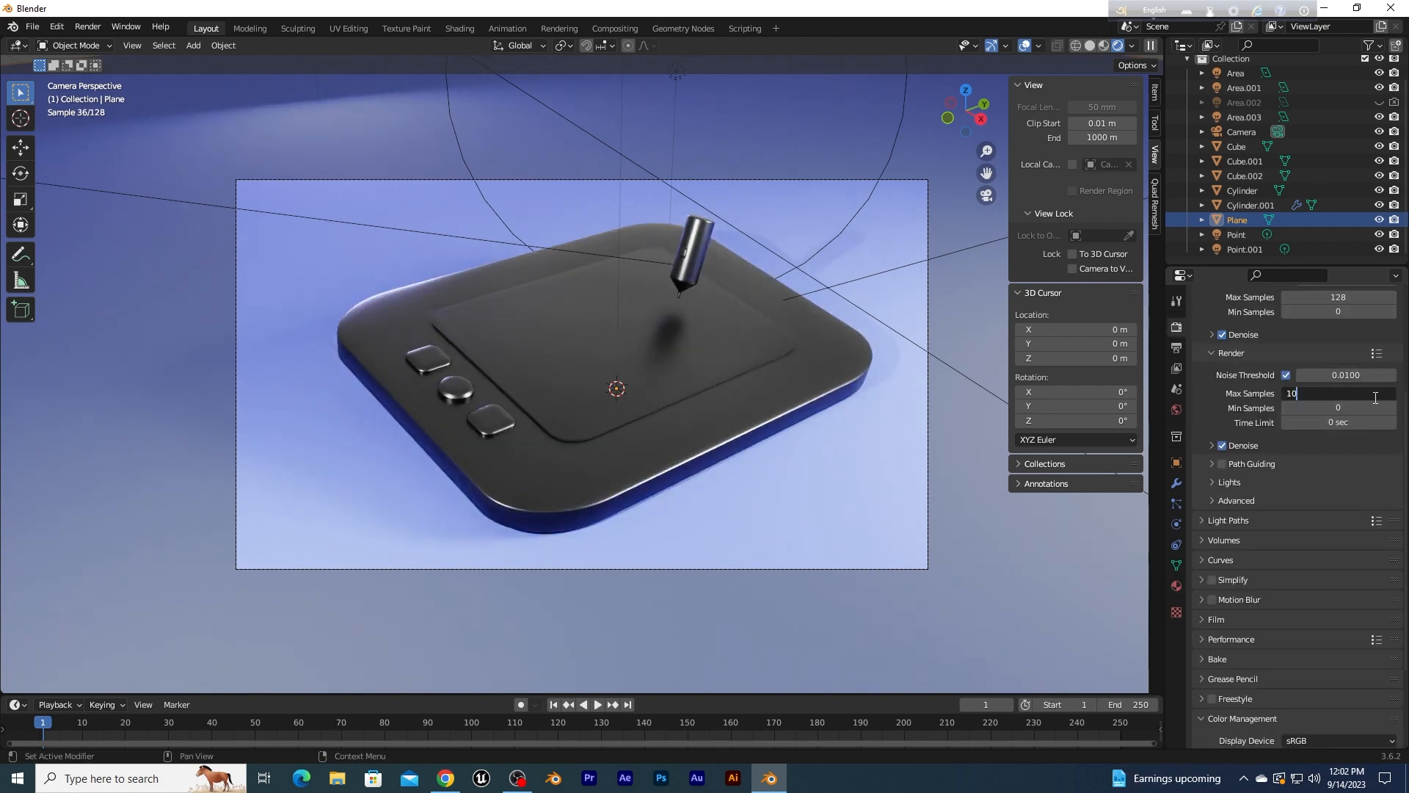
pyautogui.write('24')
pyautogui.click(1365, 301)
pyautogui.click(1369, 299)
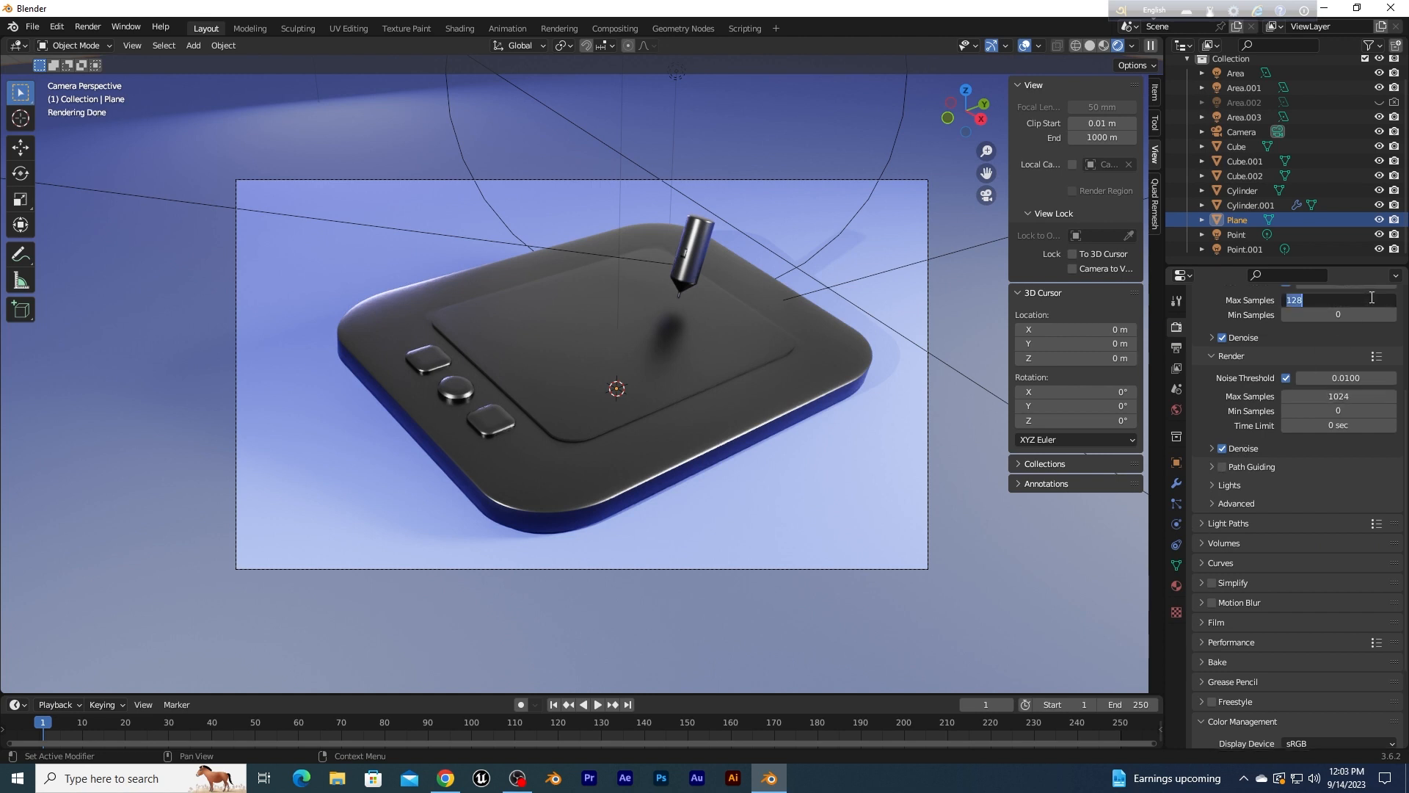
pyautogui.write('1024')
# Step: Render a still image of the tablet and stylus scene from the camera
pyautogui.click(87, 26)
pyautogui.click(125, 42)
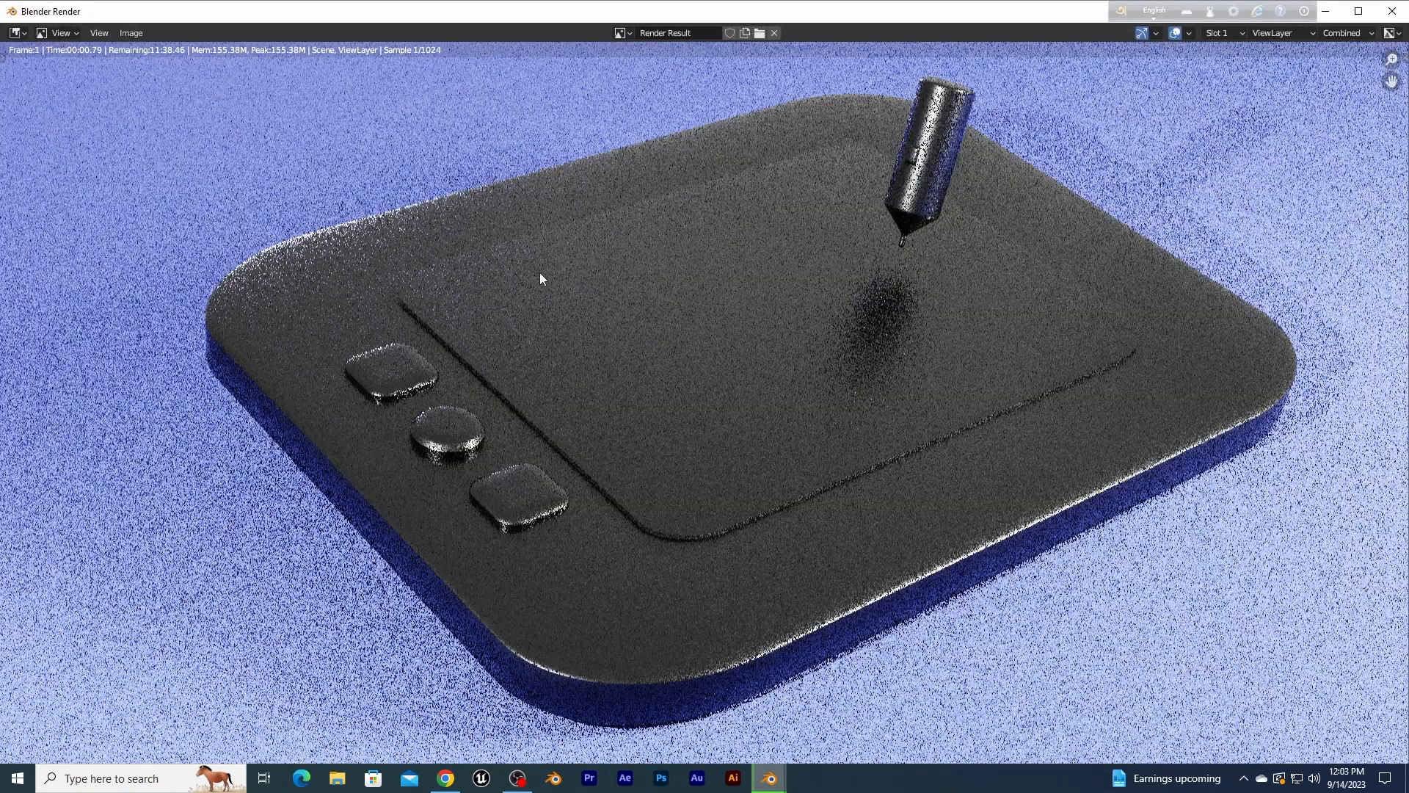